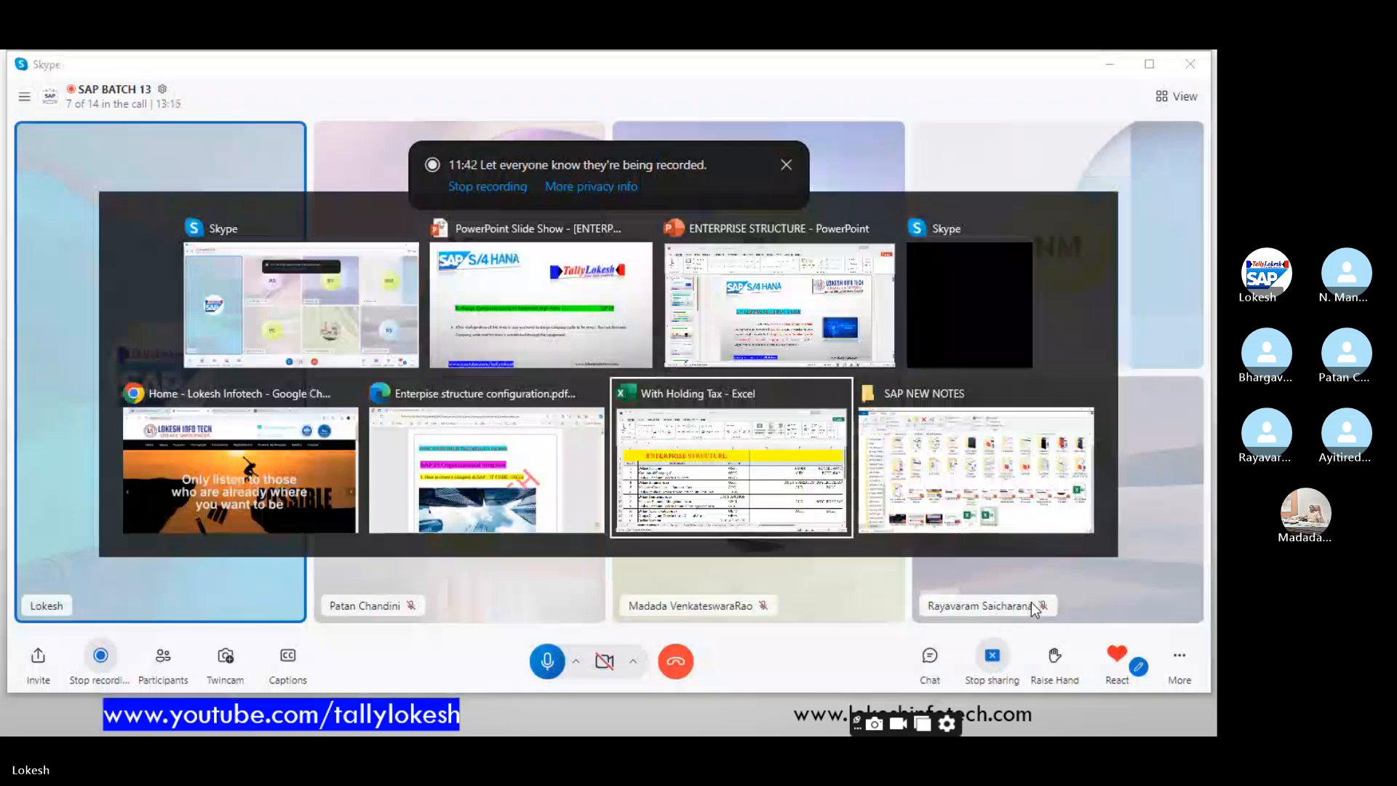
# - Minimize the With Holding Tax workbook and the Skype call window to reveal the SAP S/4 HANA slideshow
pyautogui.hotkey('alt', 'Tab')
pyautogui.click(932, 464)
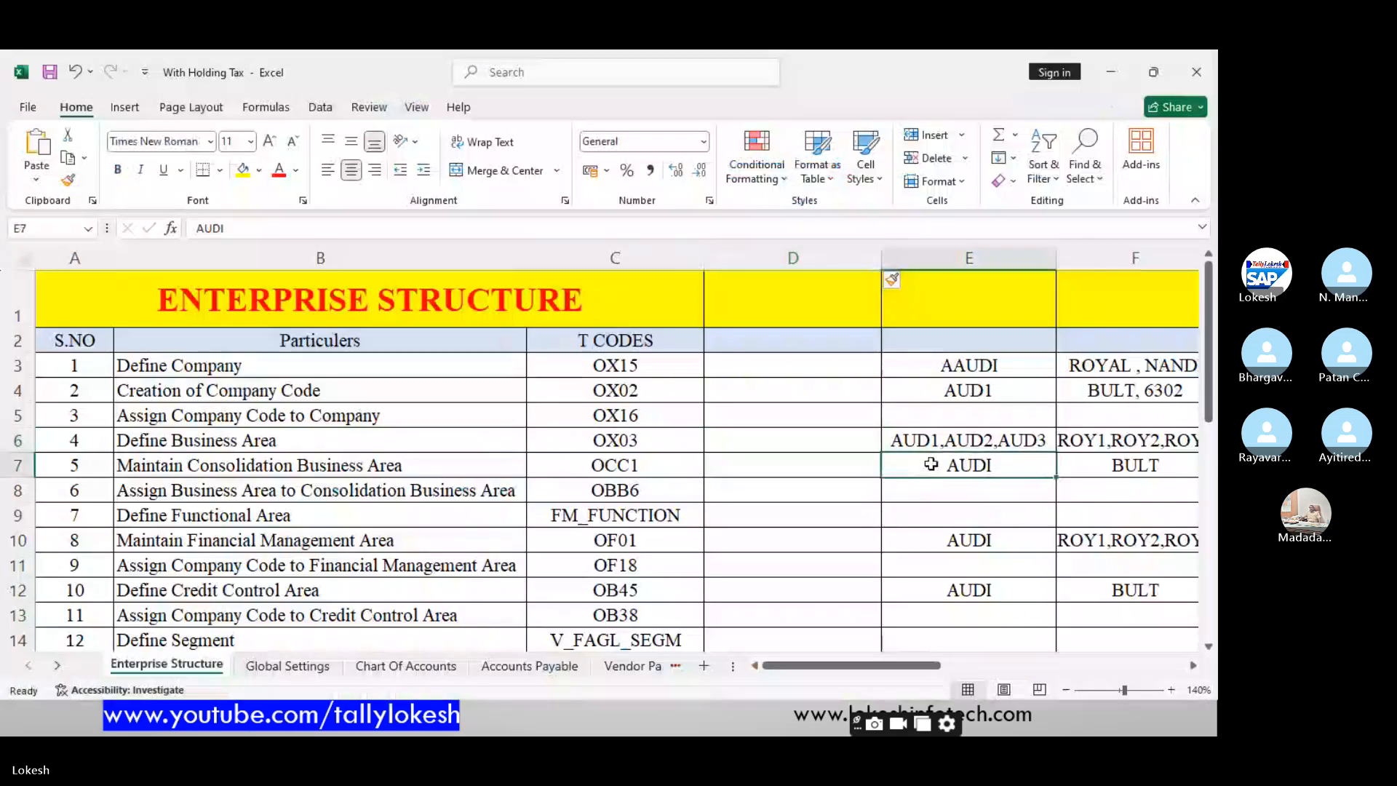
pyautogui.click(1116, 71)
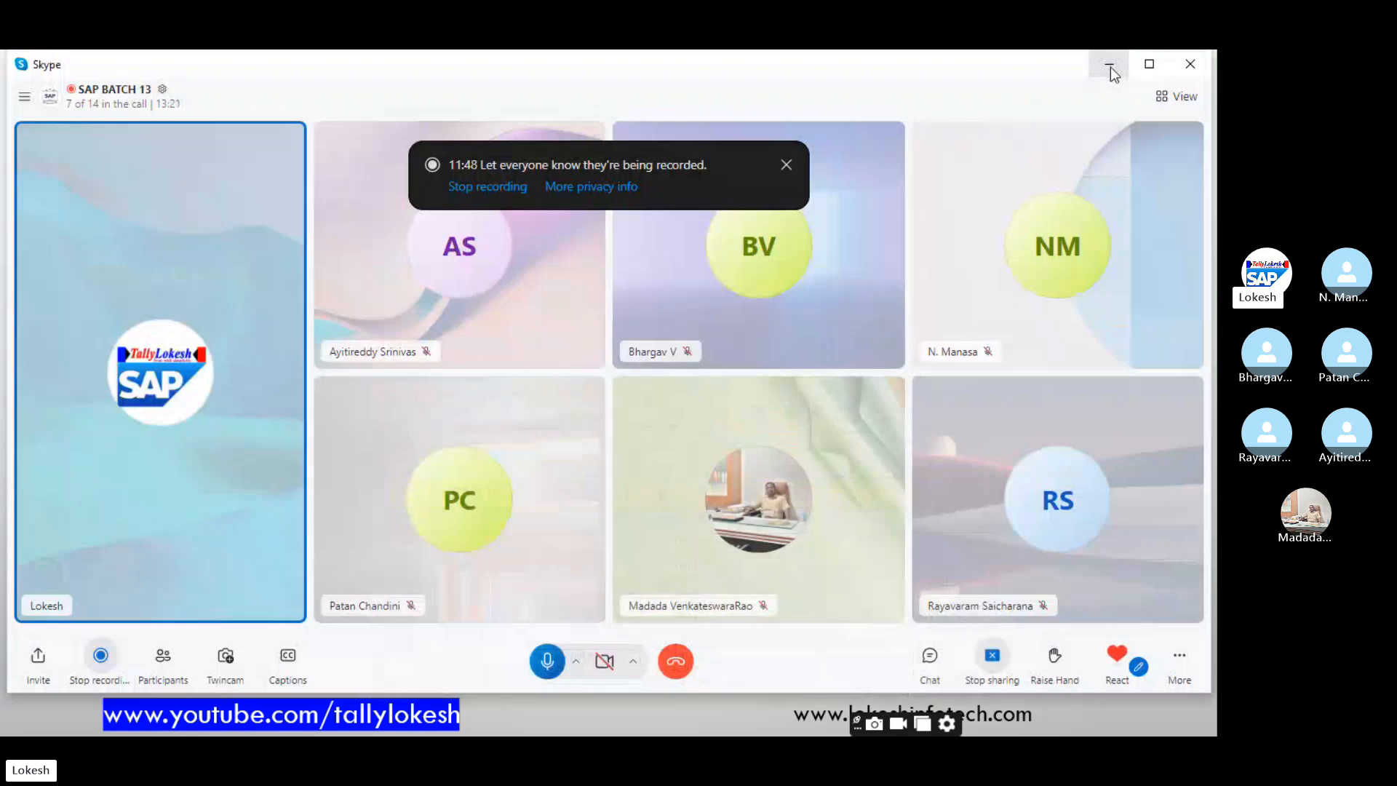
pyautogui.click(1110, 67)
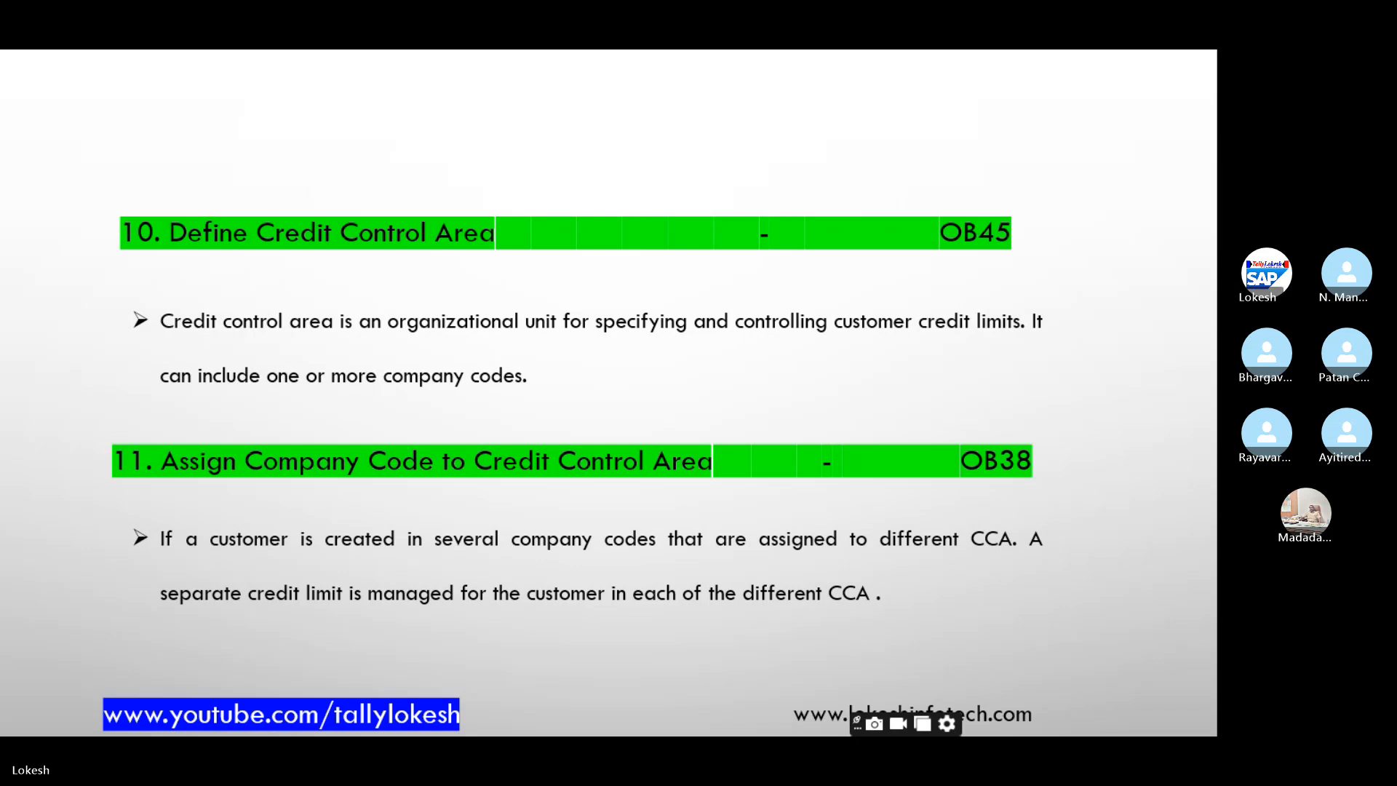
# - Advance past the LOG ON SCREEN and SAP Easy Access slides to Thank You, end the show, and bring up the enterprise structure PDF
pyautogui.press('Right')
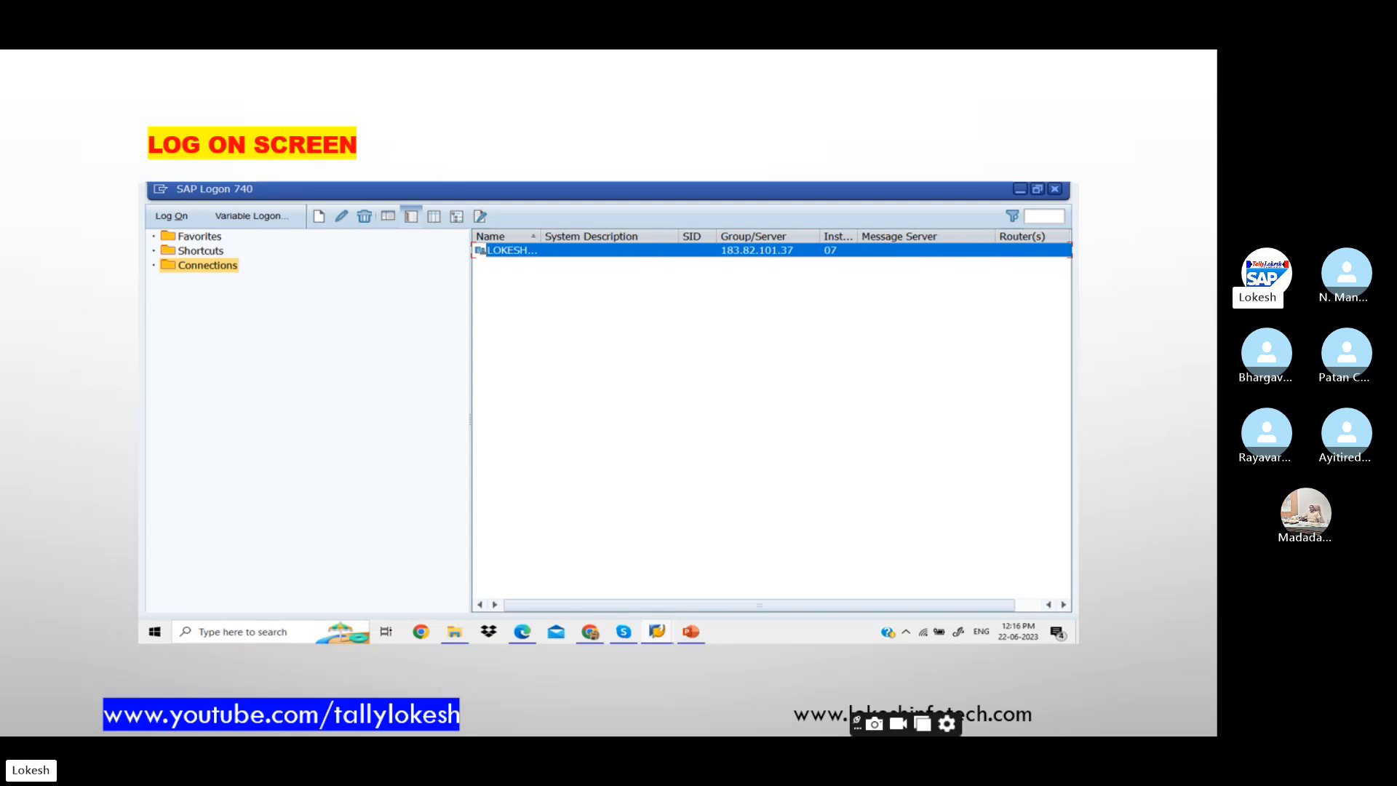
pyautogui.press('Right')
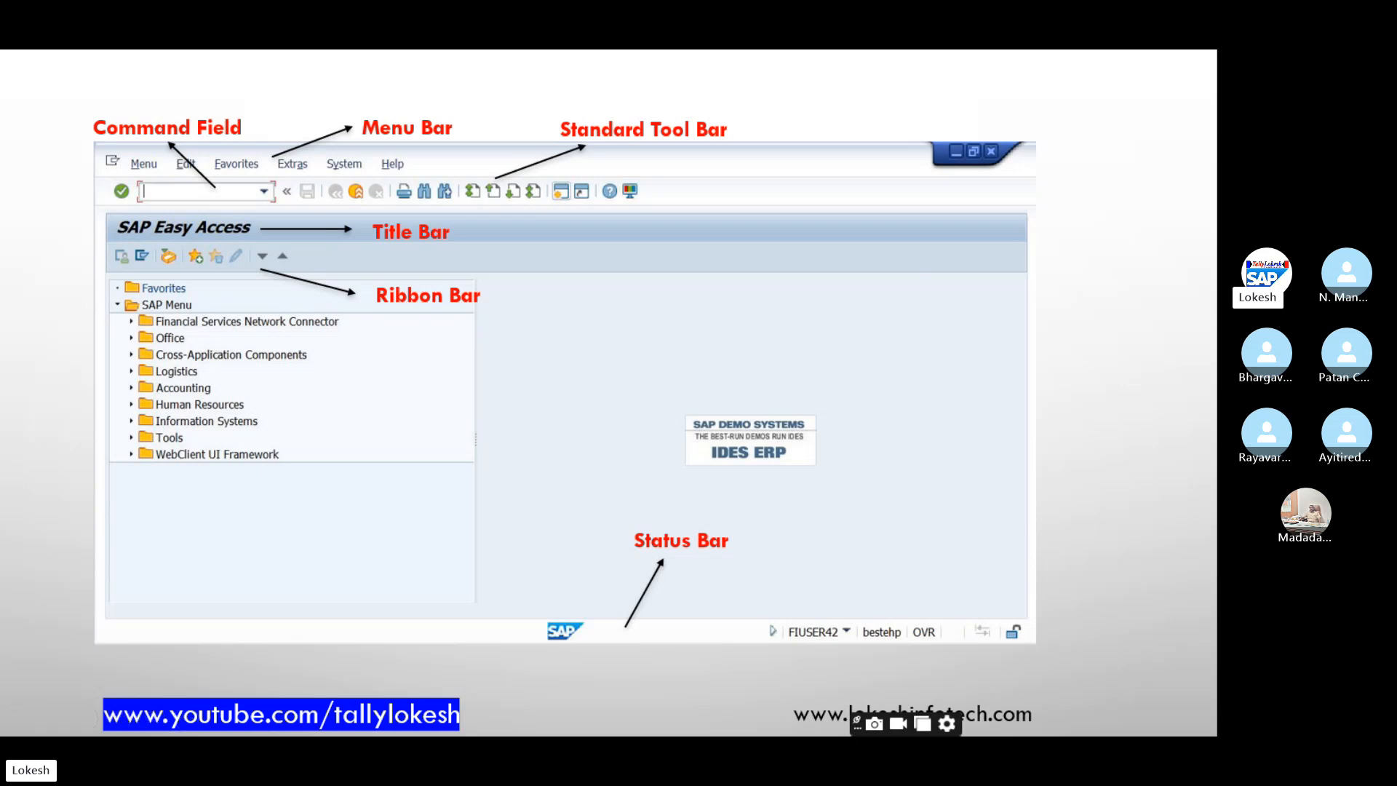
pyautogui.press('Right')
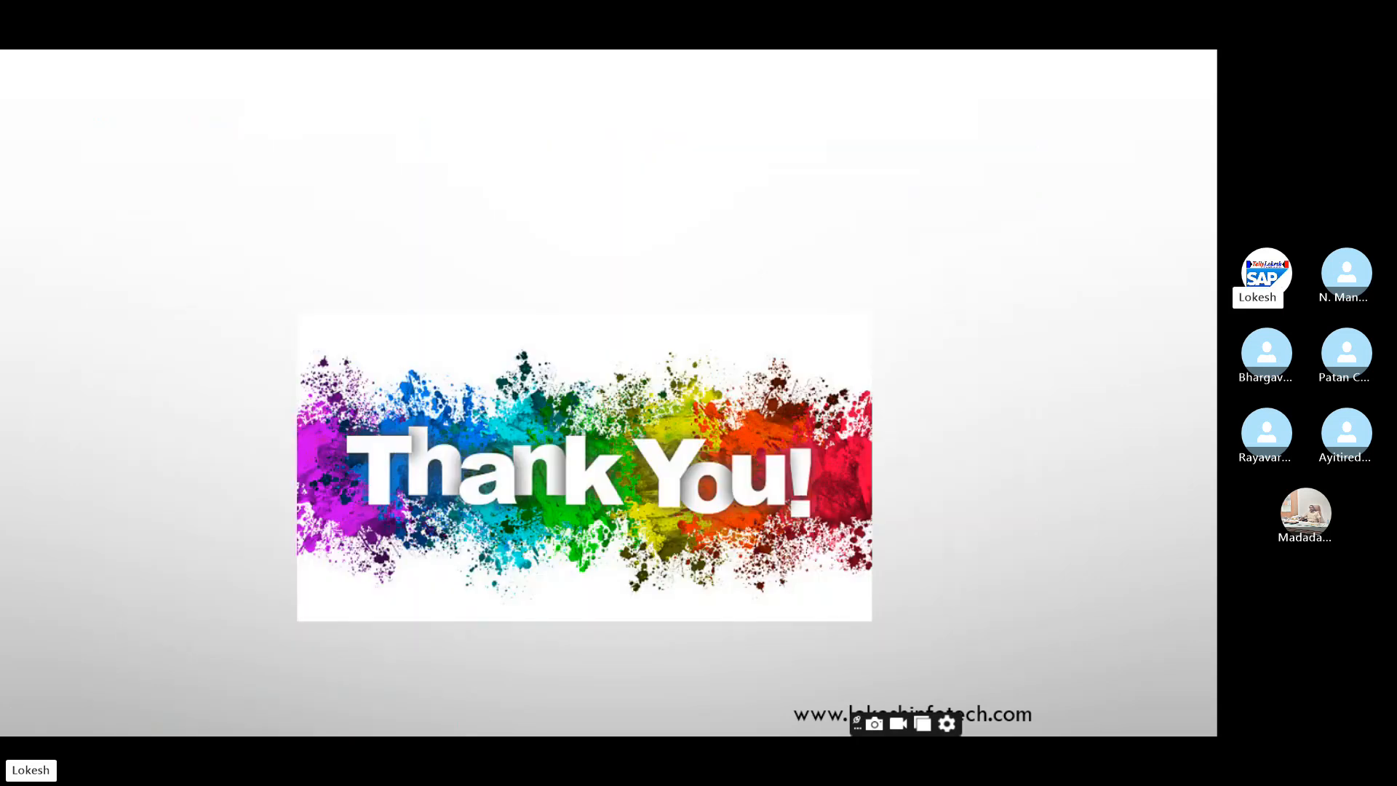
pyautogui.press('Escape')
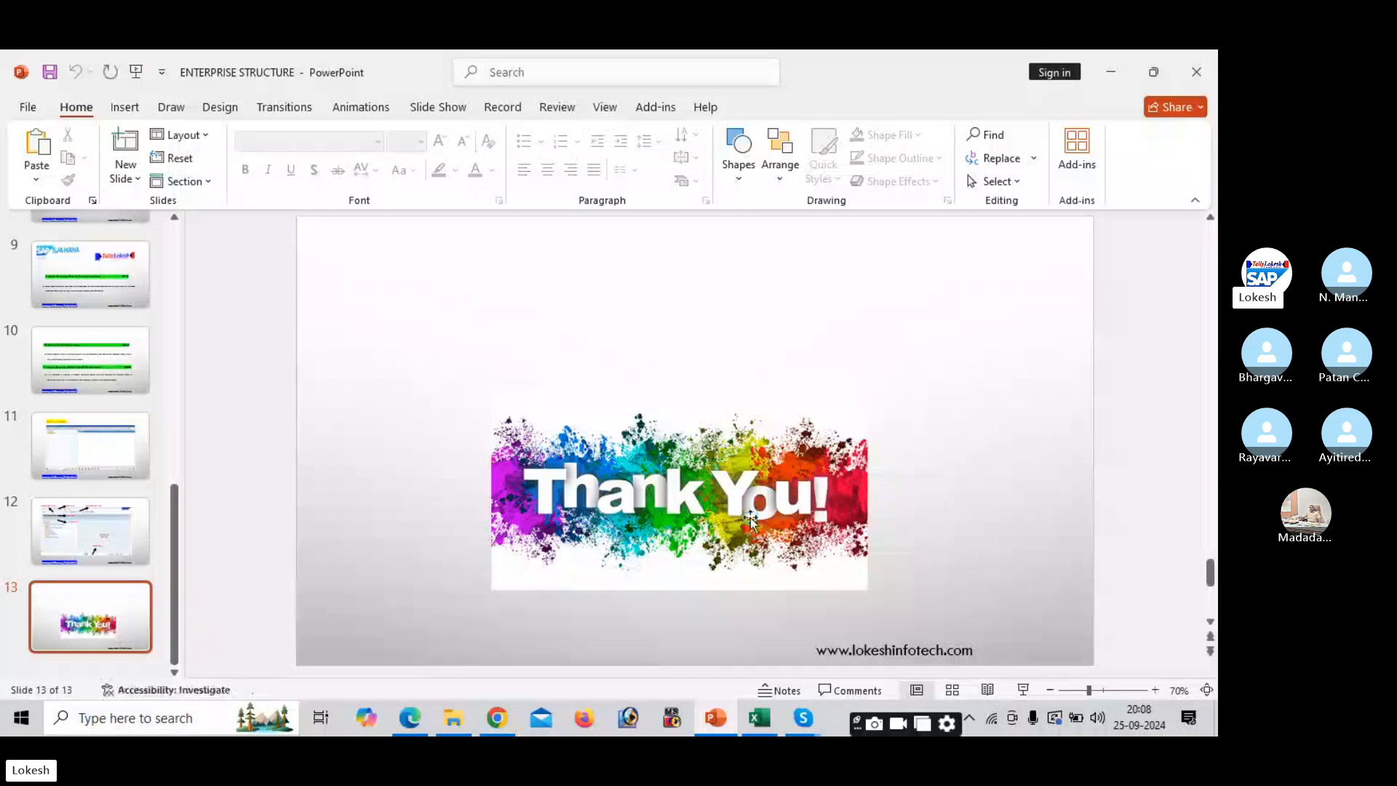
pyautogui.click(418, 719)
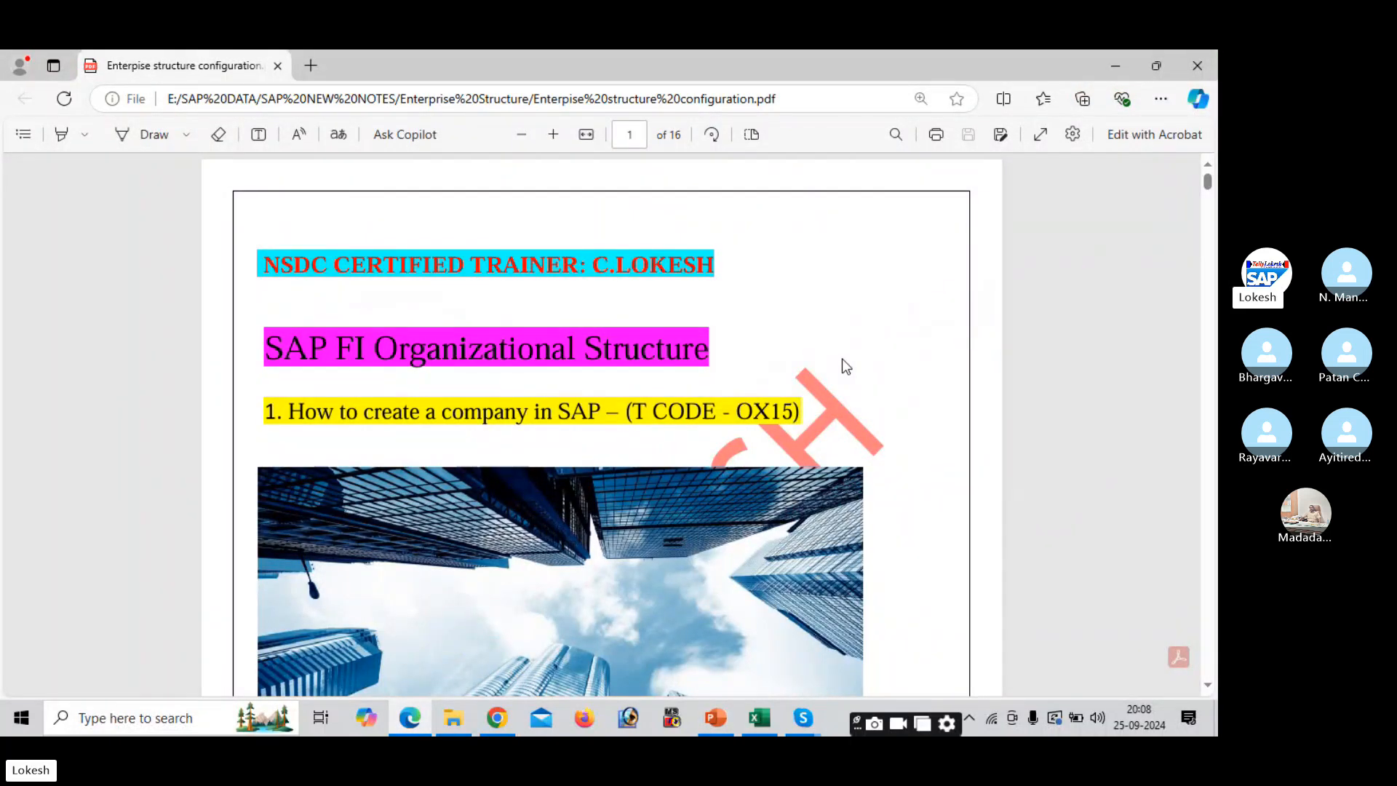
# - Scroll the PDF to page 2's TCODE: OX15 Define Company steps, then return to the With Holding Tax workbook
pyautogui.click(1208, 685)
pyautogui.scroll(-5, 1210, 689)
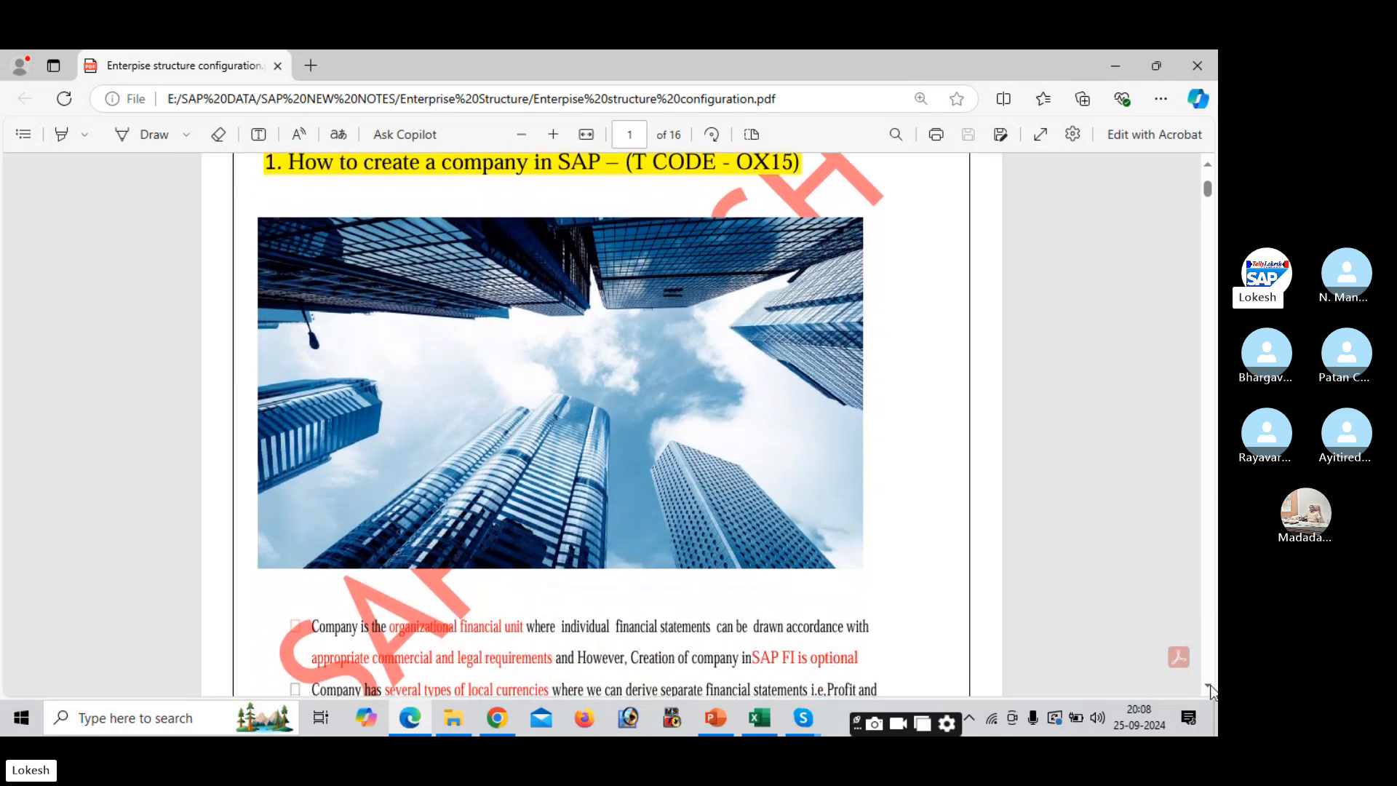
pyautogui.scroll(-4, 1209, 688)
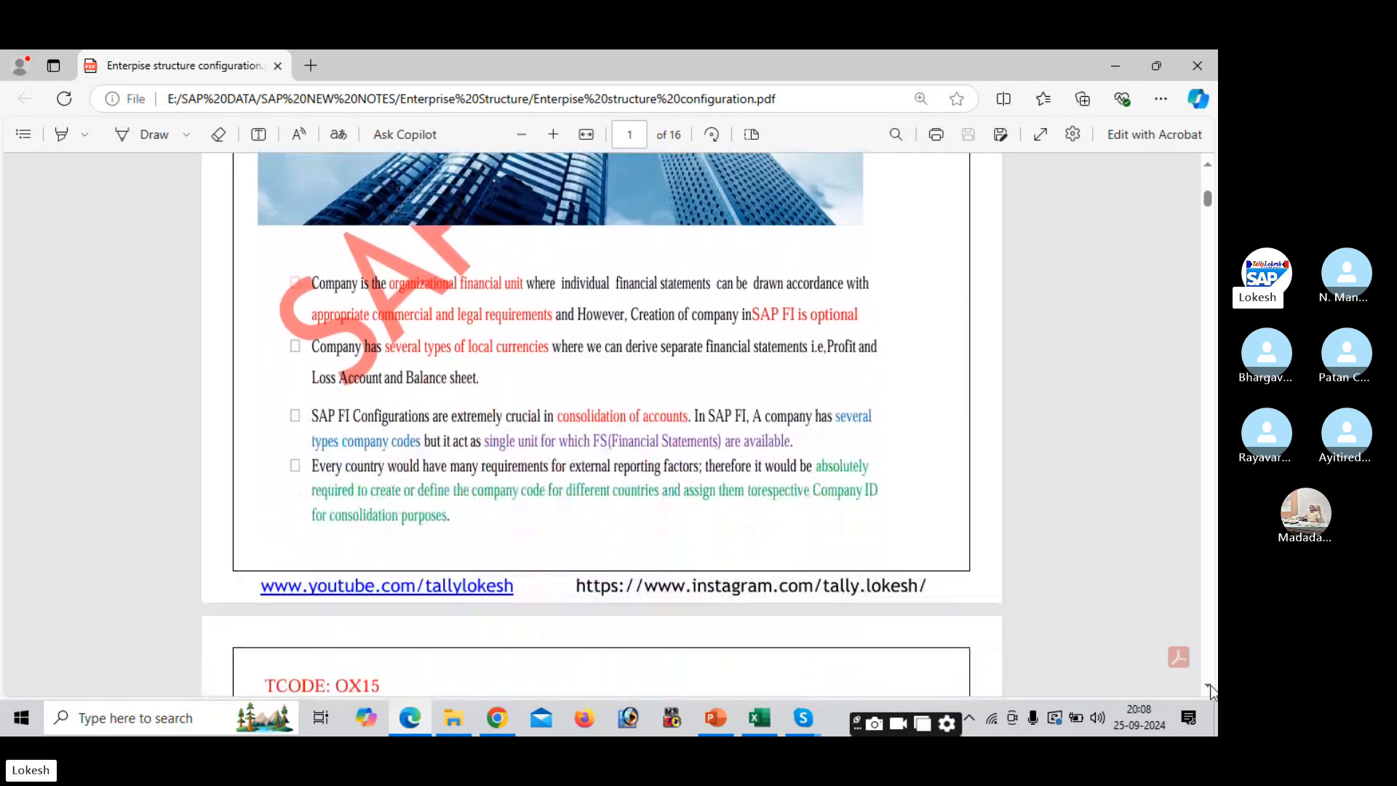
pyautogui.scroll(-4, 1210, 689)
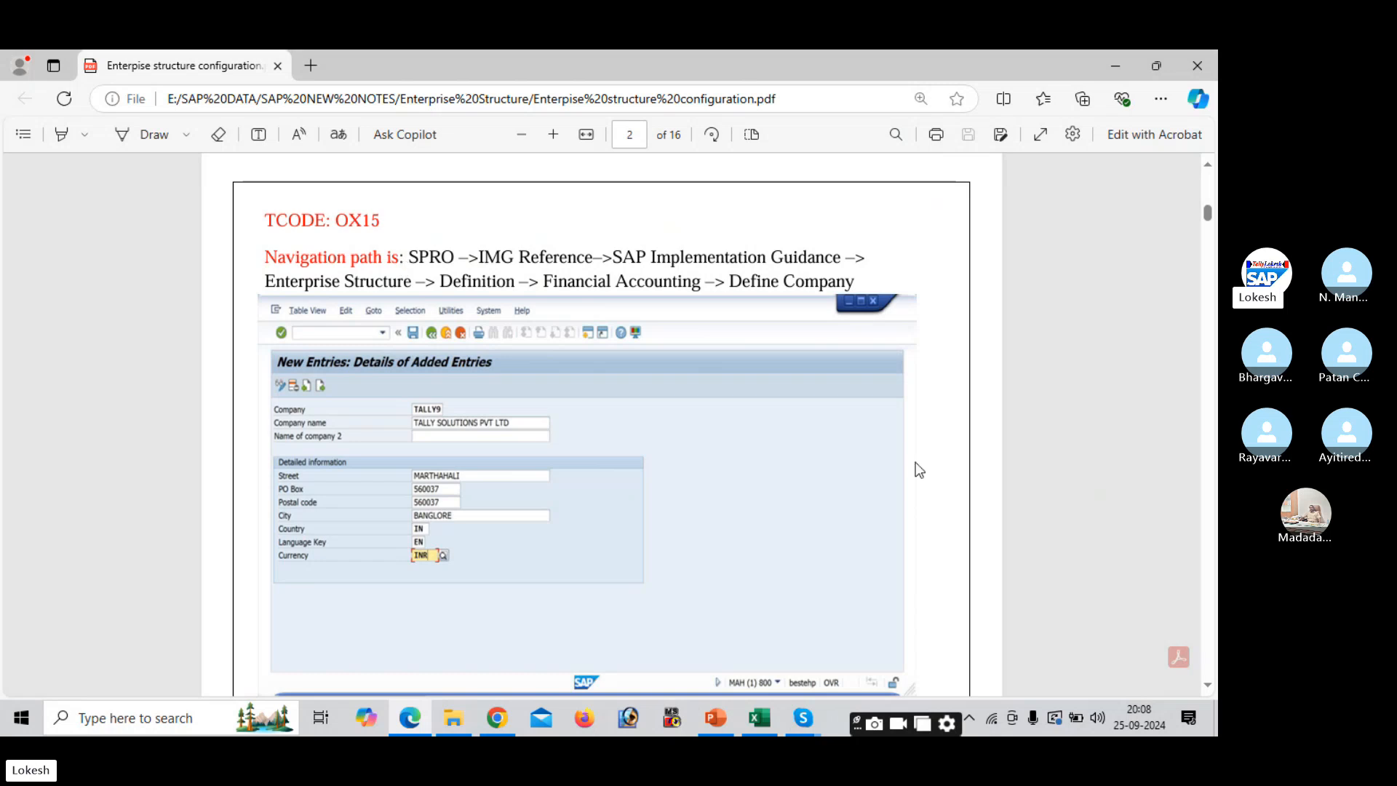
pyautogui.click(1211, 688)
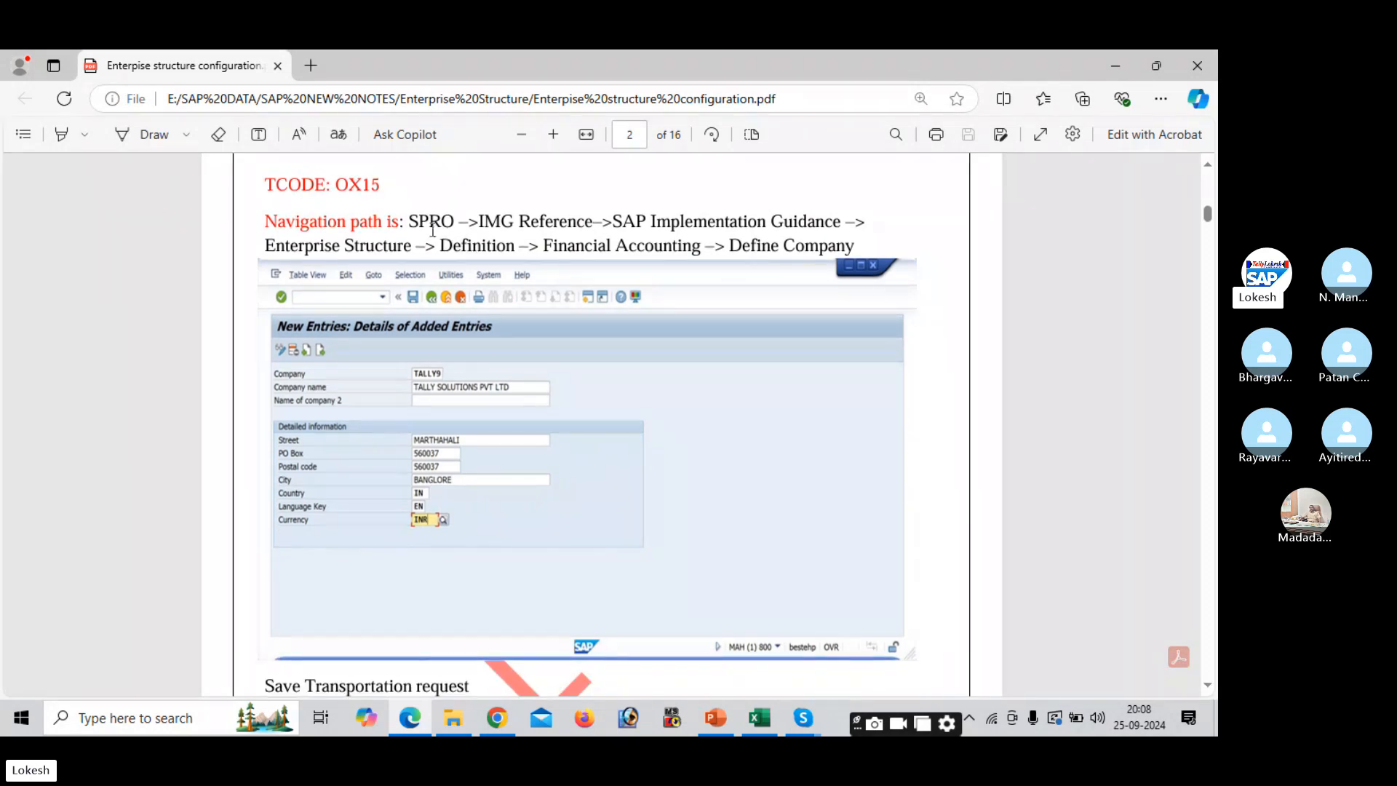
pyautogui.click(776, 732)
# - Narrow column D of the Enterprise Structure sheet so columns E and F shift left
pyautogui.click(640, 378)
pyautogui.moveTo(884, 367); pyautogui.dragTo(944, 479)
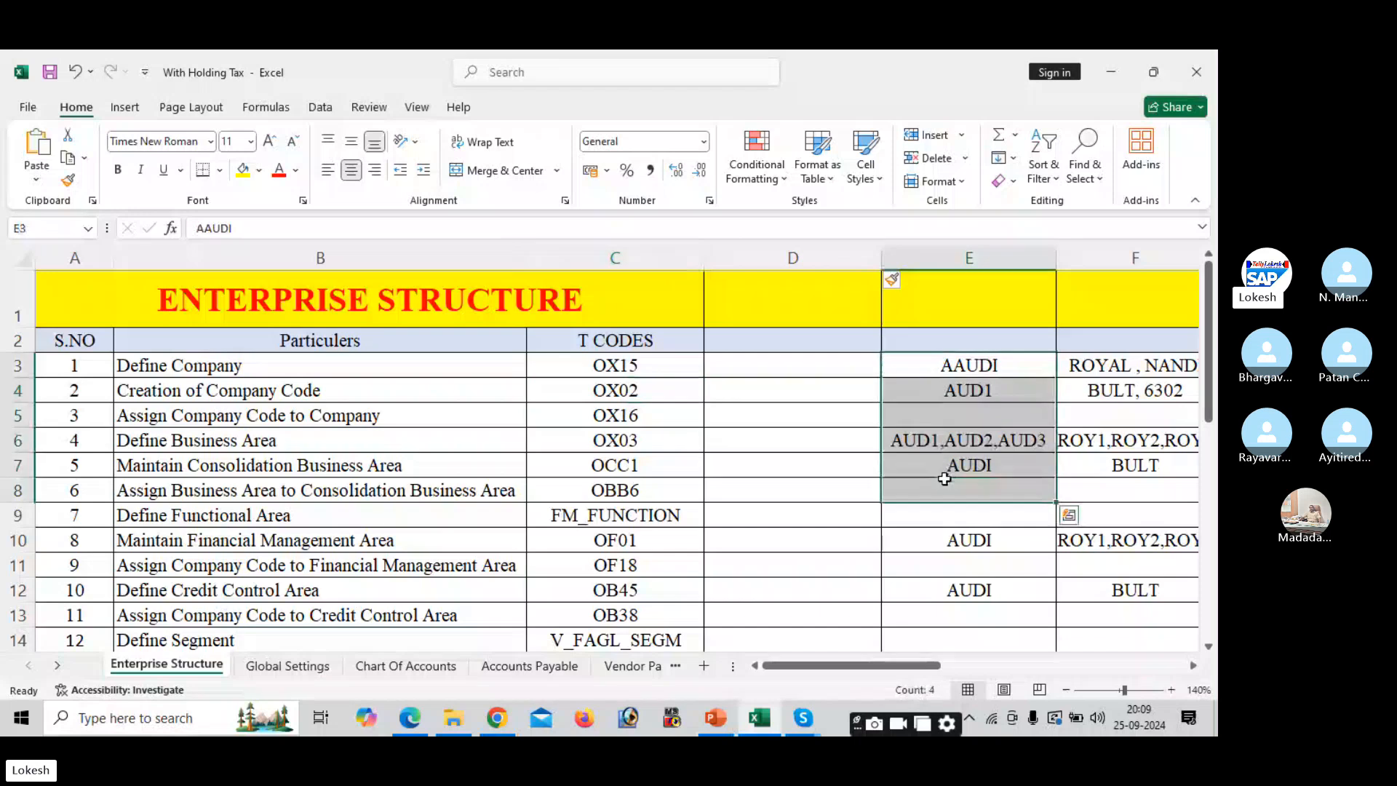
pyautogui.click(786, 358)
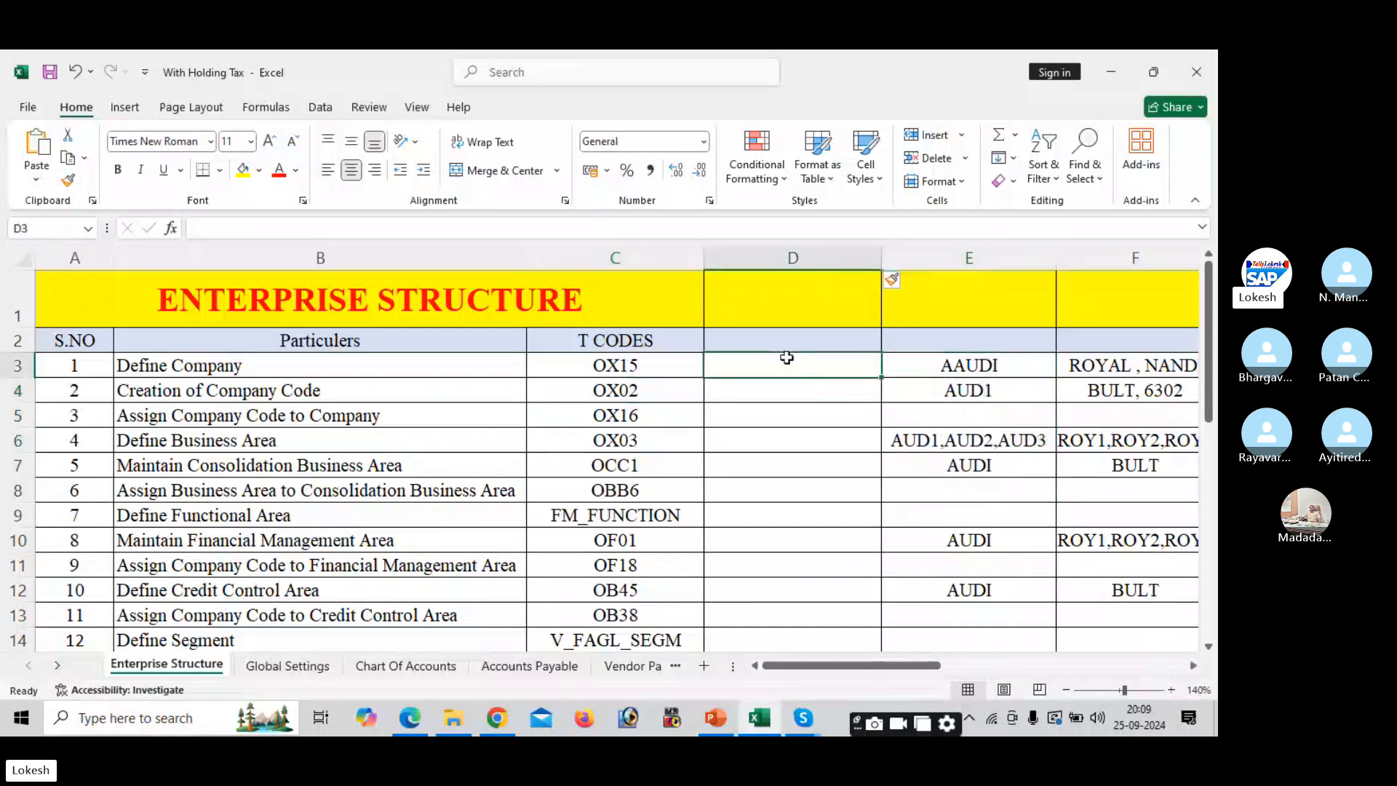
pyautogui.moveTo(882, 264); pyautogui.dragTo(845, 264)
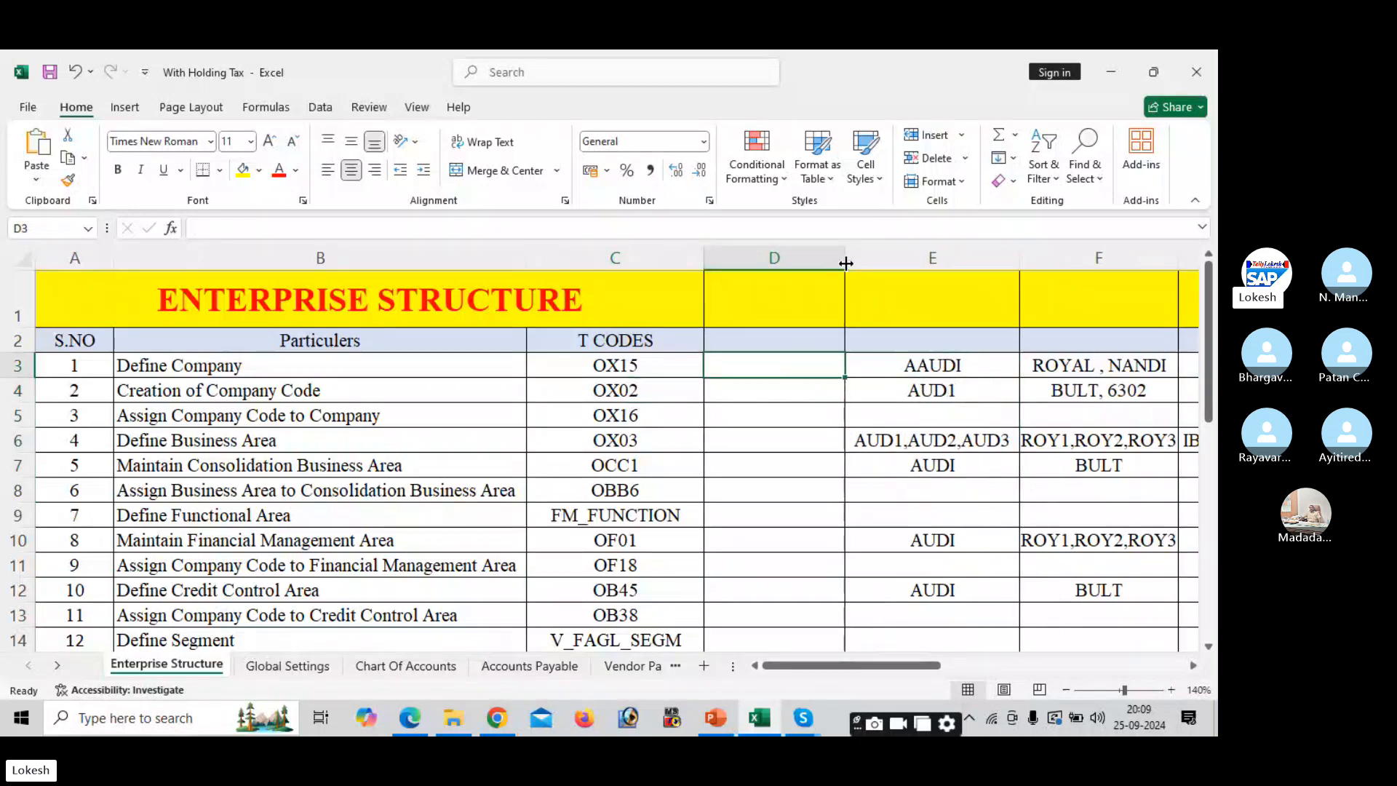
pyautogui.click(798, 393)
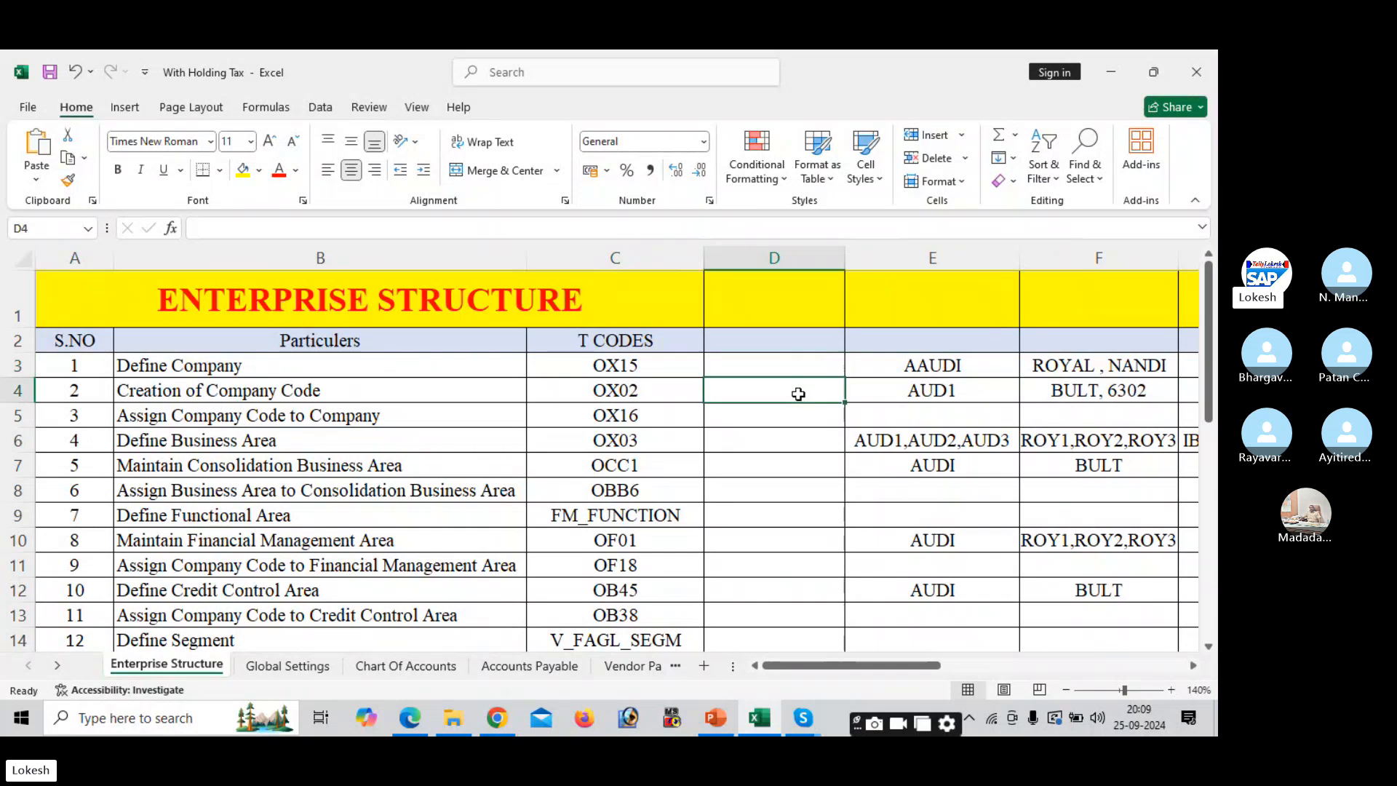
pyautogui.click(777, 373)
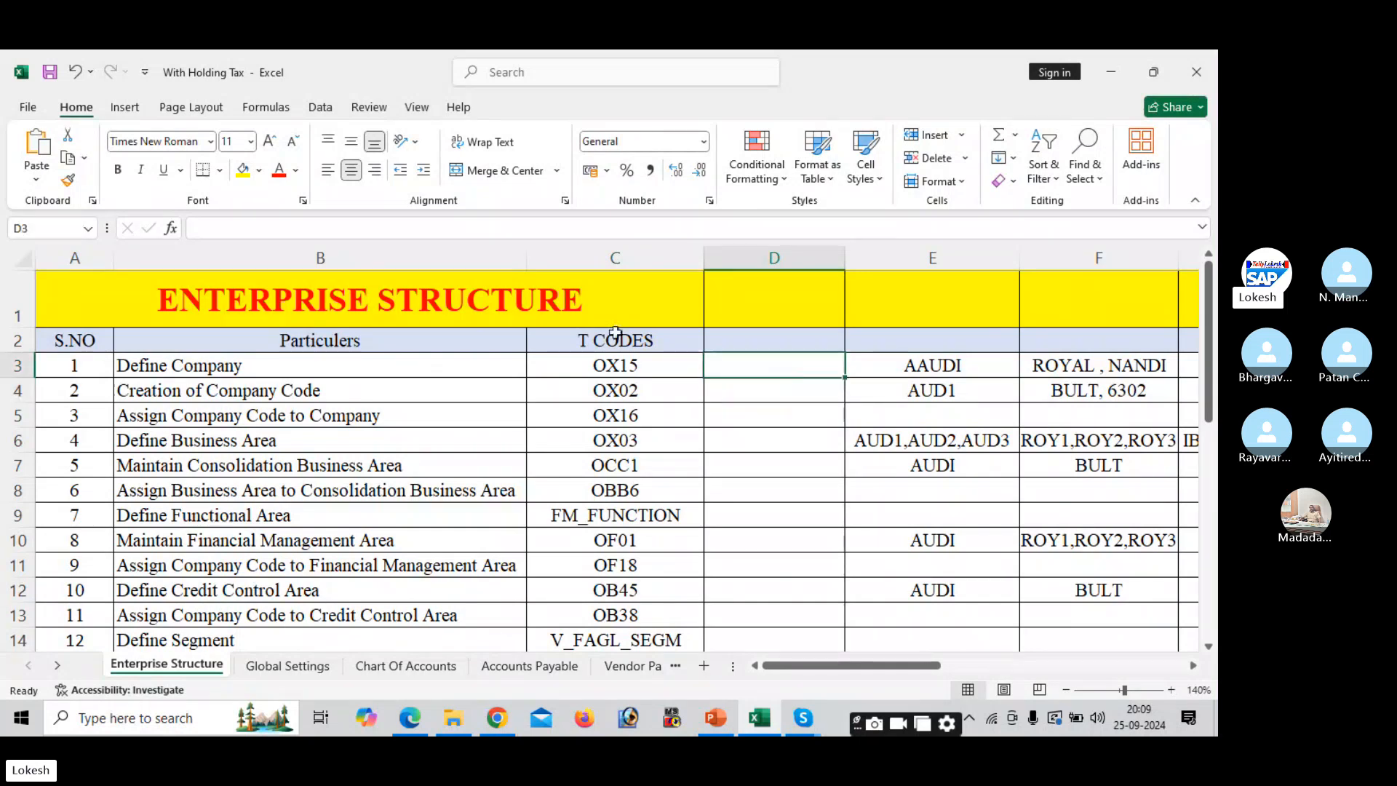
# - Review the configuration step list, checking the OX02 and OF18 codes in column C
pyautogui.click(475, 409)
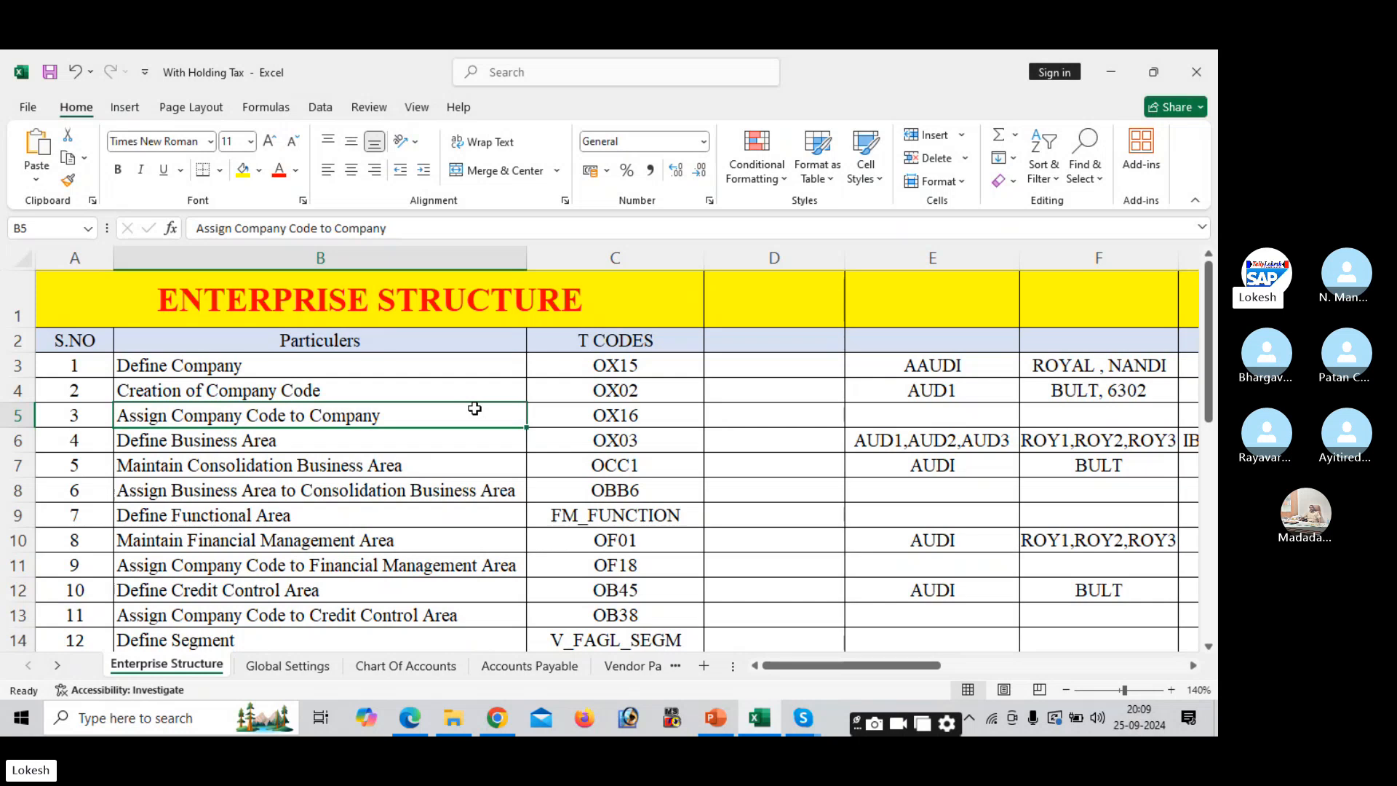
pyautogui.press('Down')
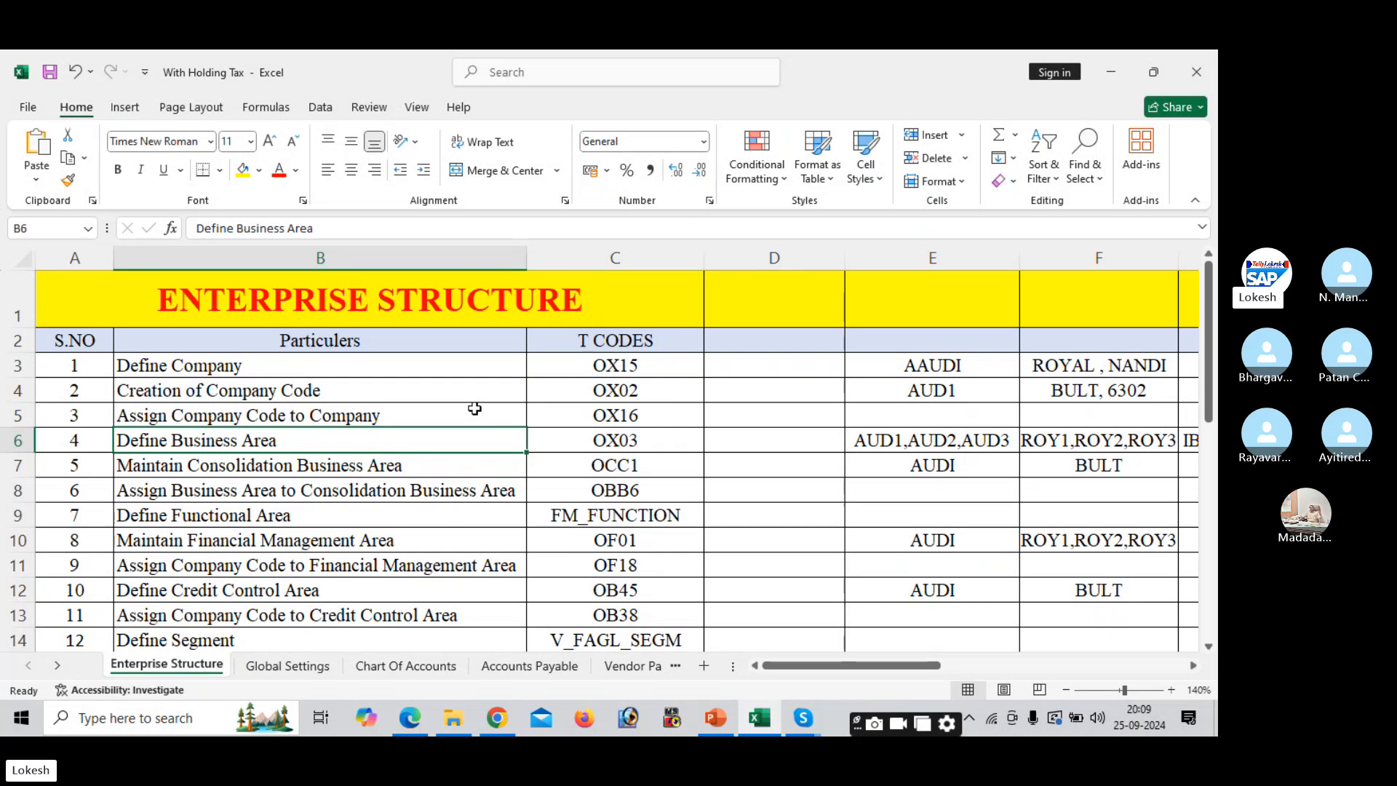
pyautogui.press('Right')
pyautogui.press('Up')
pyautogui.press('Up')
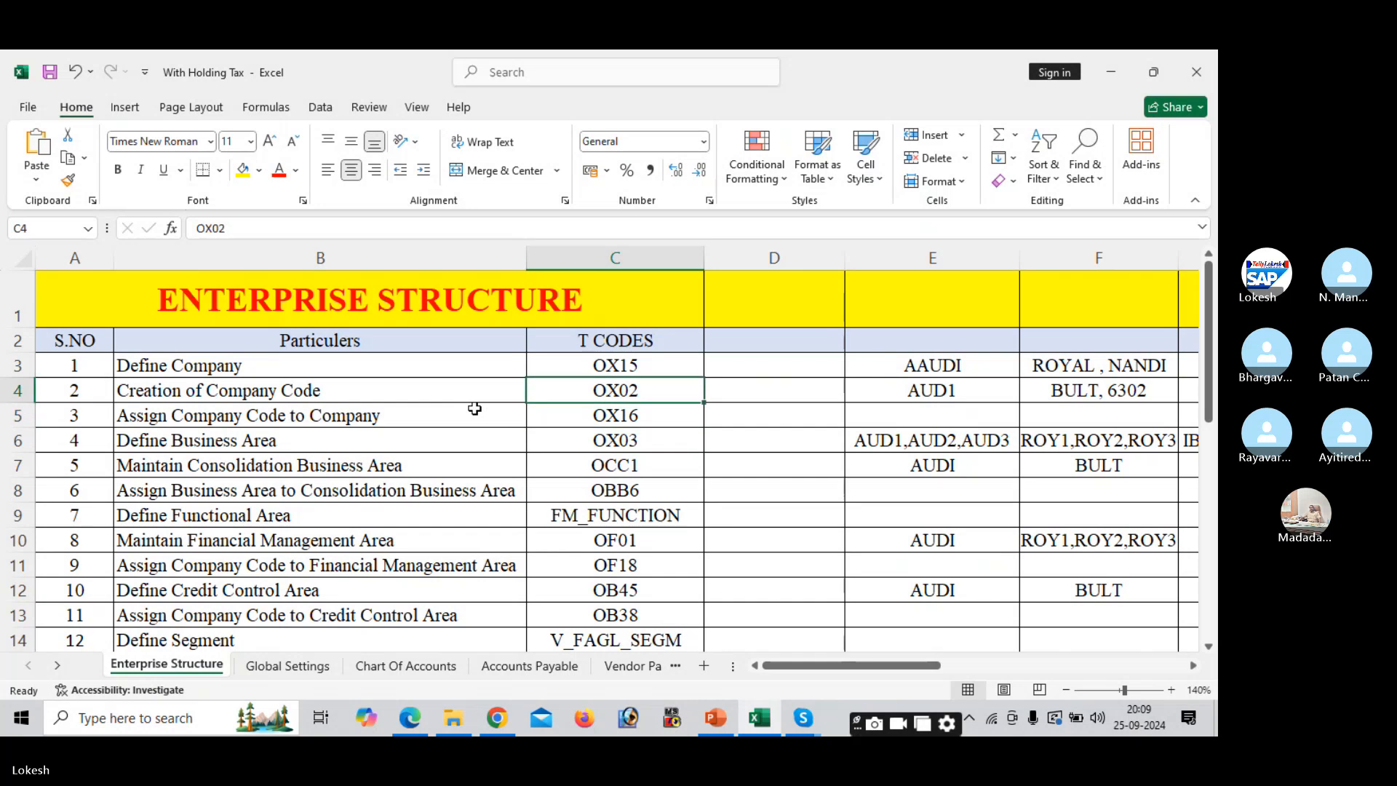
pyautogui.click(1110, 72)
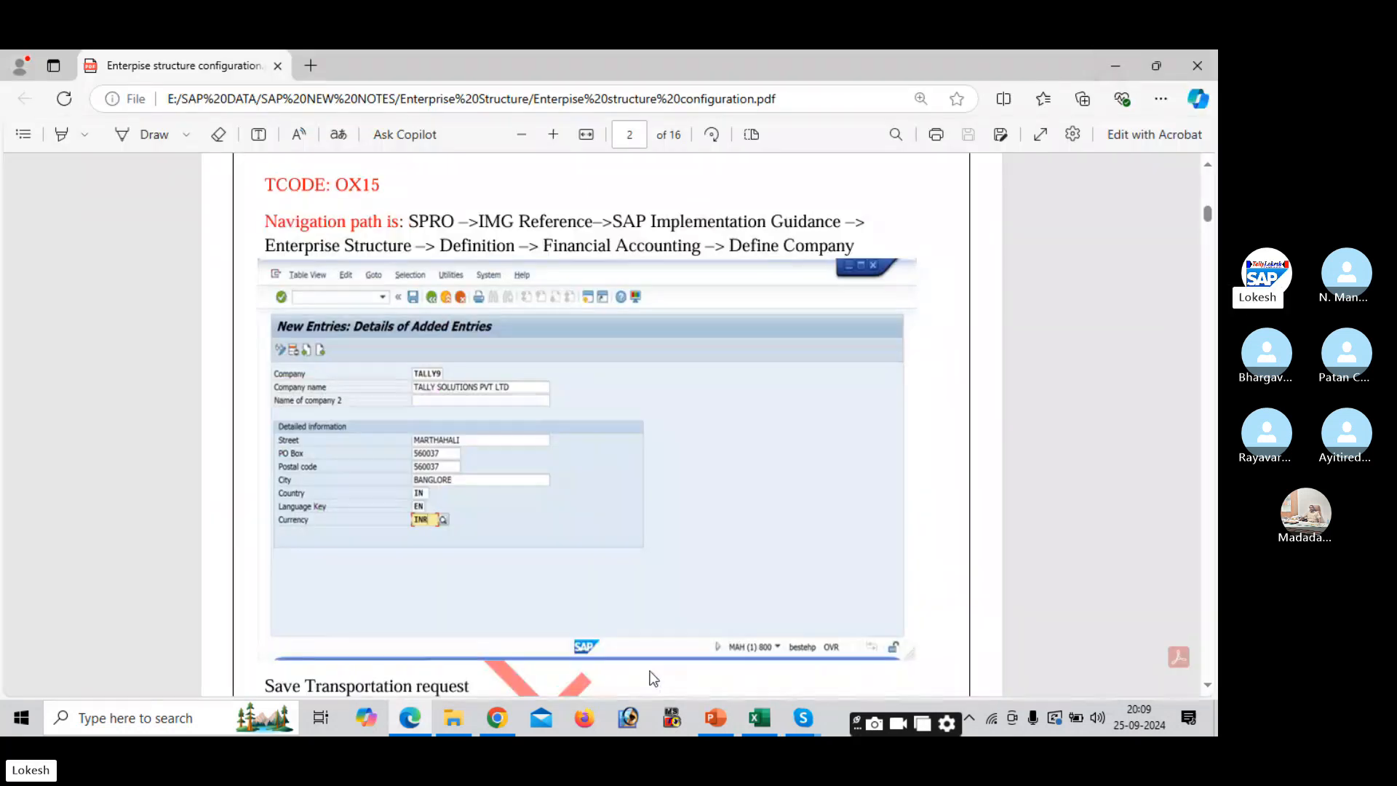
pyautogui.click(759, 714)
pyautogui.click(605, 572)
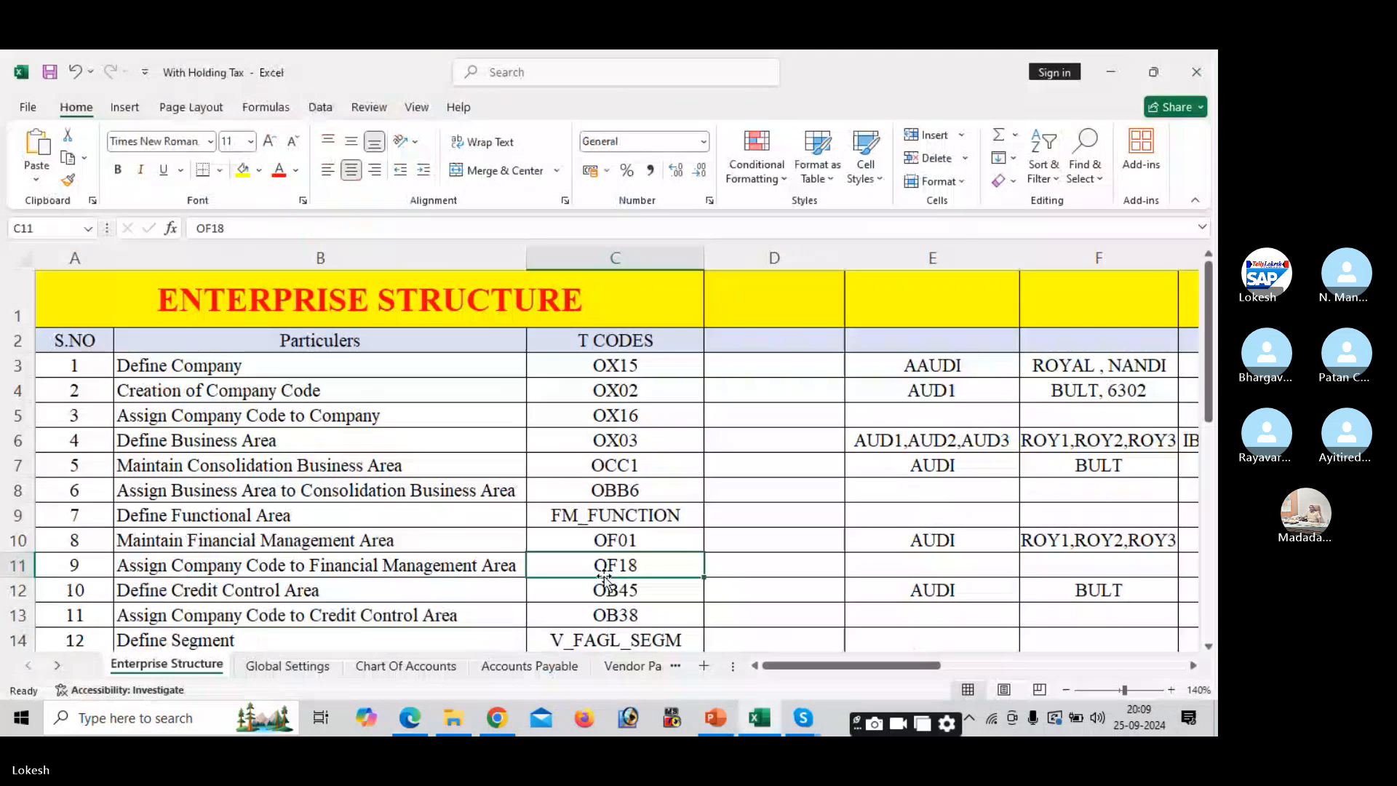
# - Move down past the OB38 code to the SPRO block, select B16, and glance at the PDF
pyautogui.press('Down')
pyautogui.press('Down')
pyautogui.press('Down')
pyautogui.press('Down')
pyautogui.press('Down')
pyautogui.press('Down')
pyautogui.press('Down')
pyautogui.press('Down')
pyautogui.press('Down')
pyautogui.press('Down')
pyautogui.press('Down')
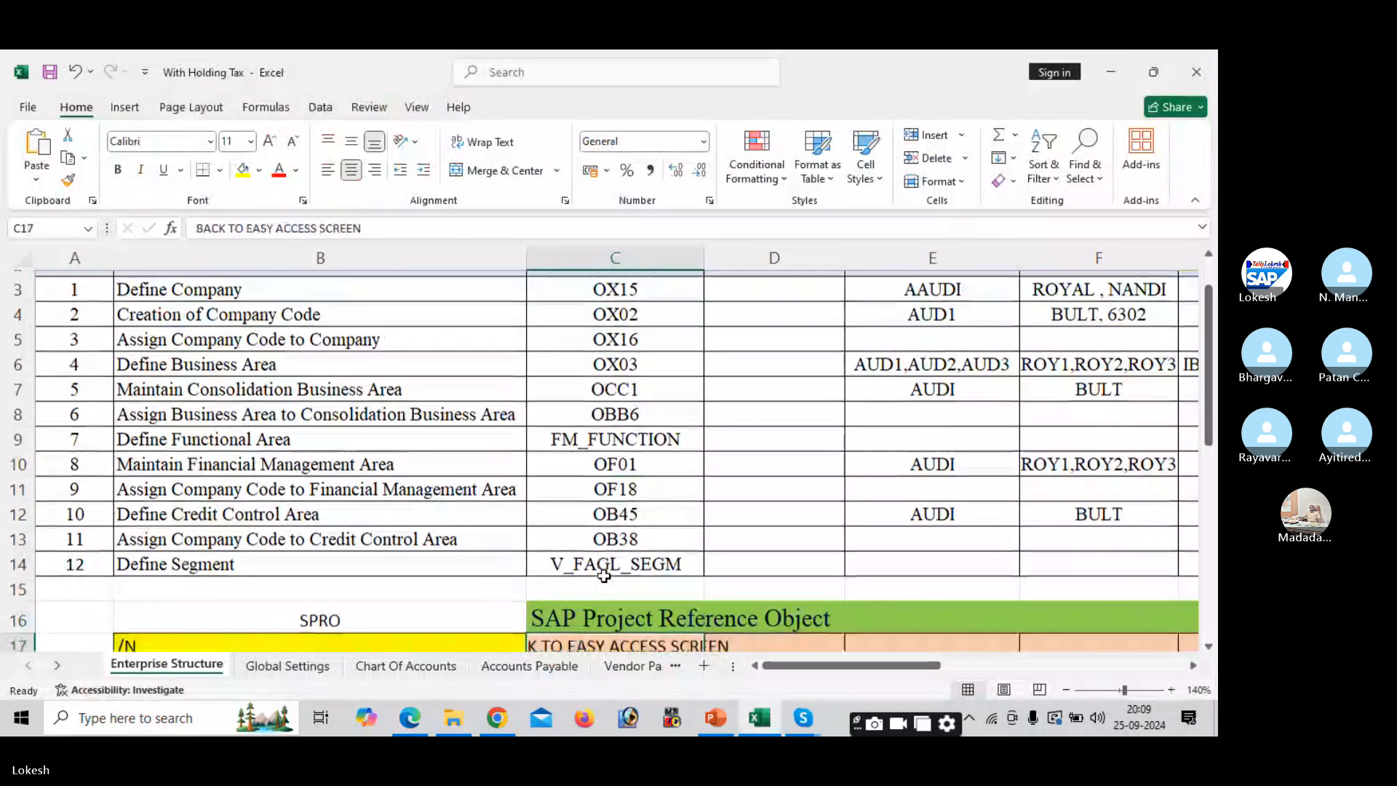
pyautogui.press('Down')
pyautogui.press('Down')
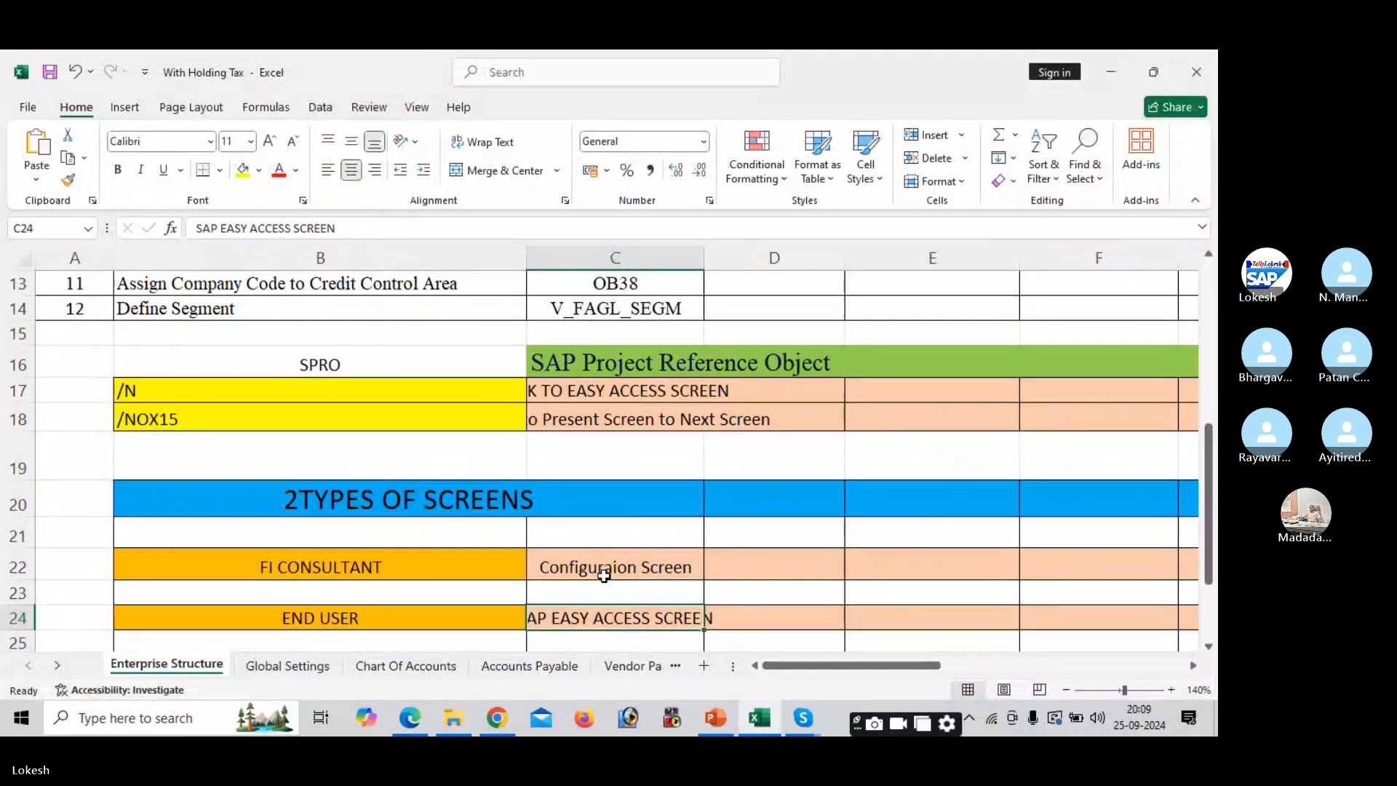
pyautogui.click(390, 371)
pyautogui.hotkey('alt', 'Tab')
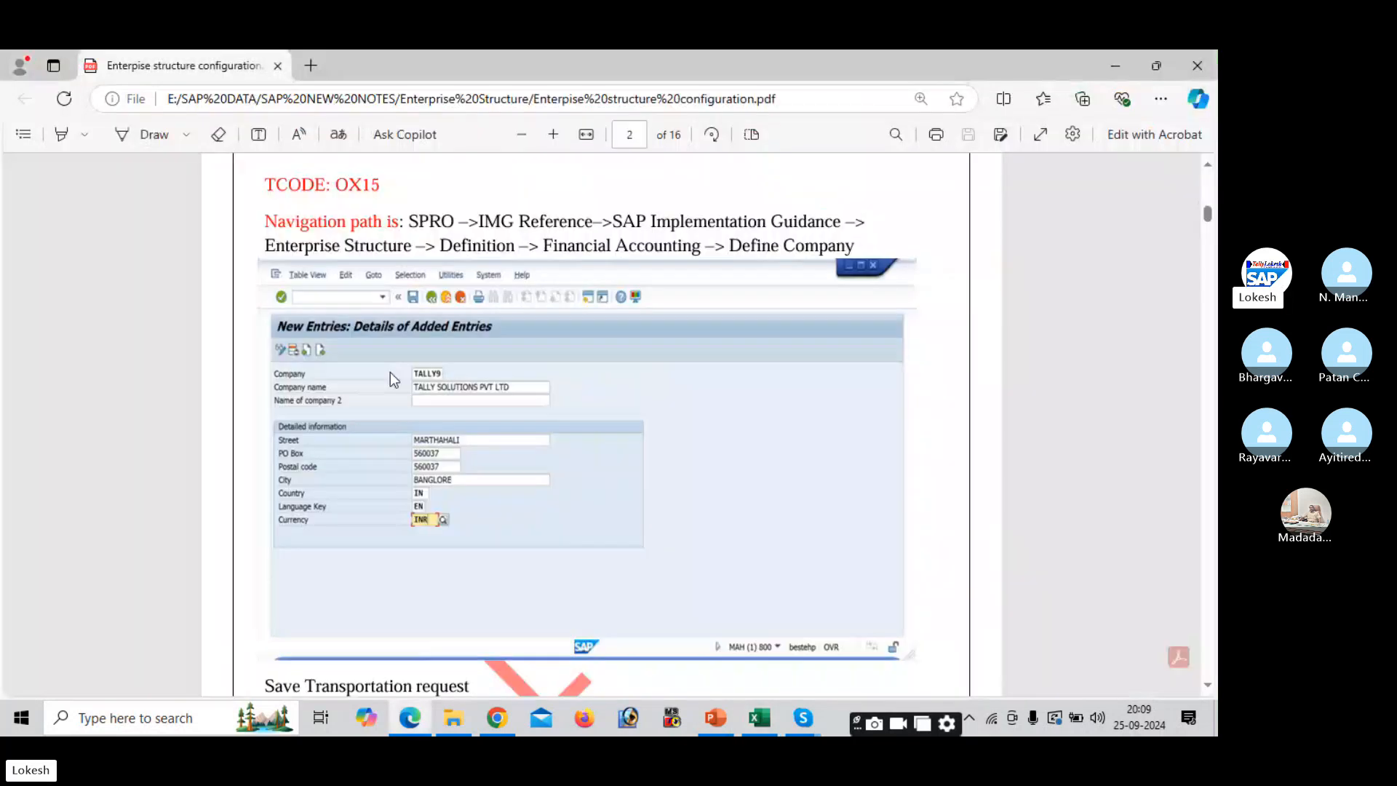
pyautogui.hotkey('alt', 'Tab')
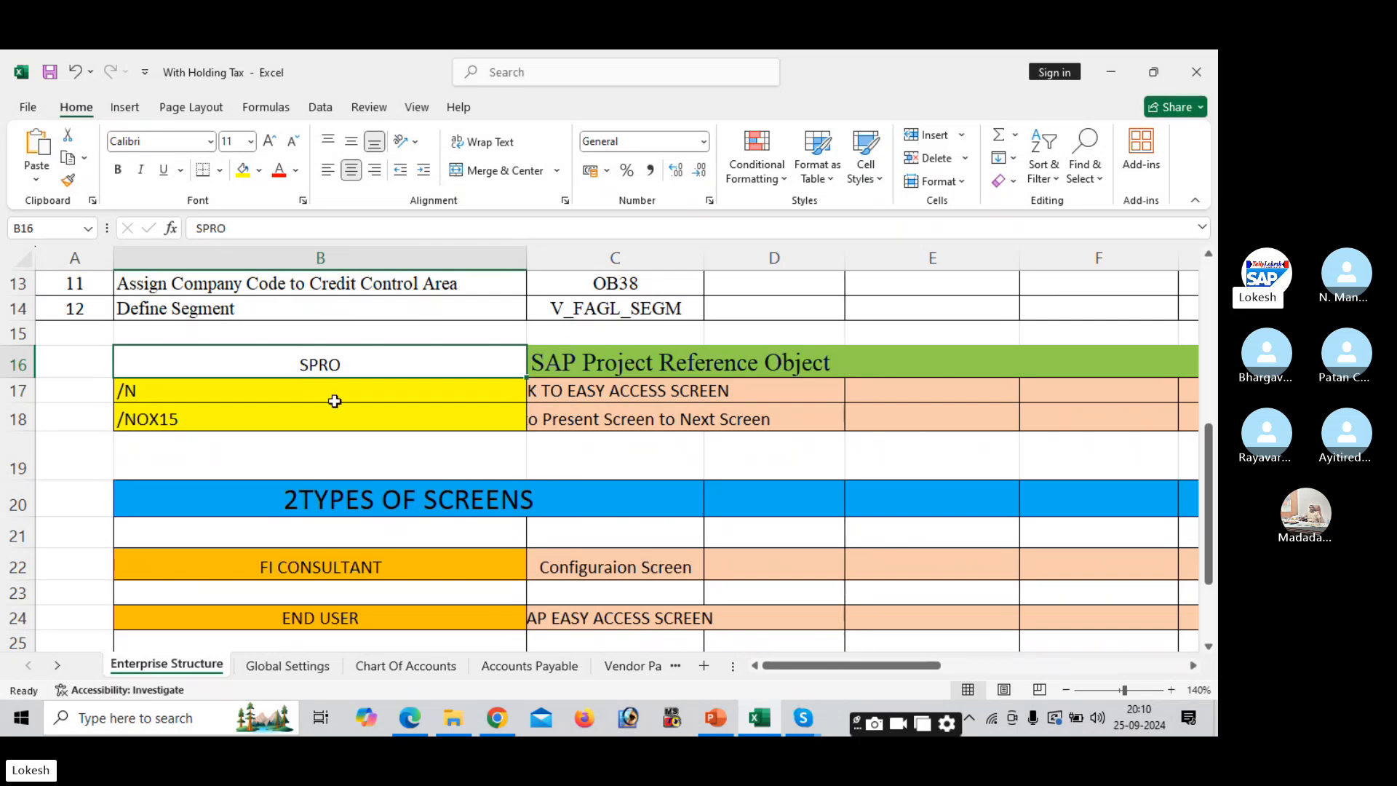
# - Widen column C to about 30.86 characters so its descriptions fit
pyautogui.click(248, 390)
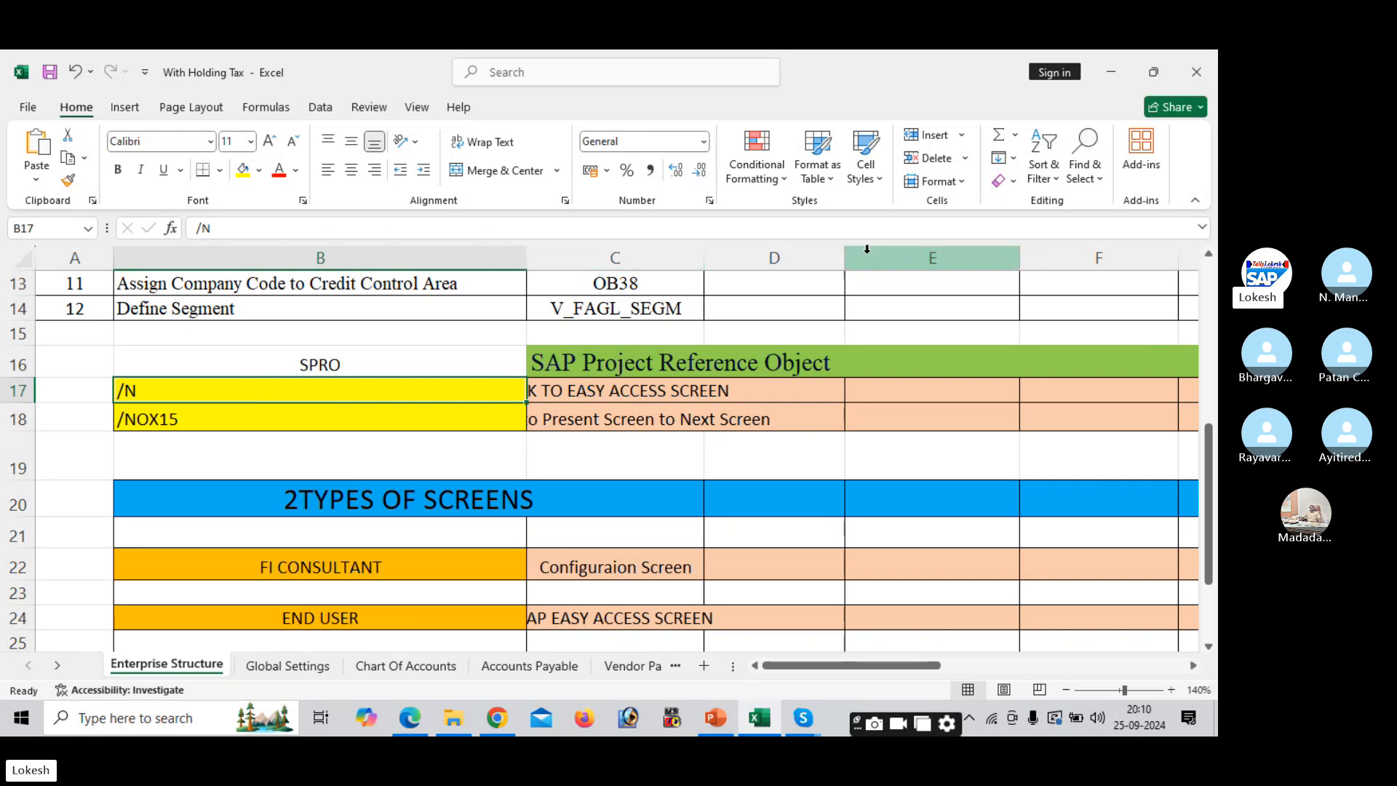
pyautogui.moveTo(845, 251); pyautogui.dragTo(922, 251)
pyautogui.moveTo(704, 250); pyautogui.dragTo(780, 250)
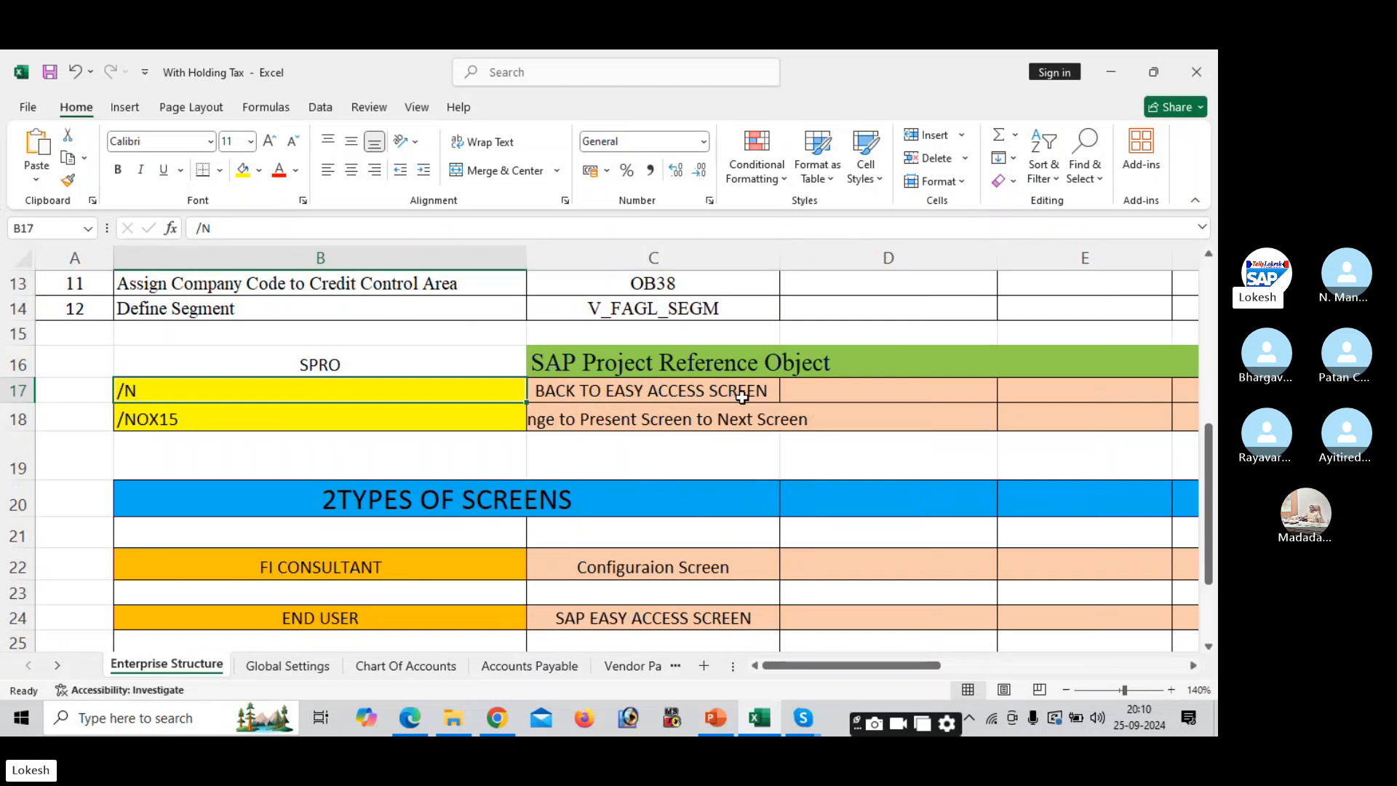
pyautogui.moveTo(780, 263); pyautogui.dragTo(862, 286)
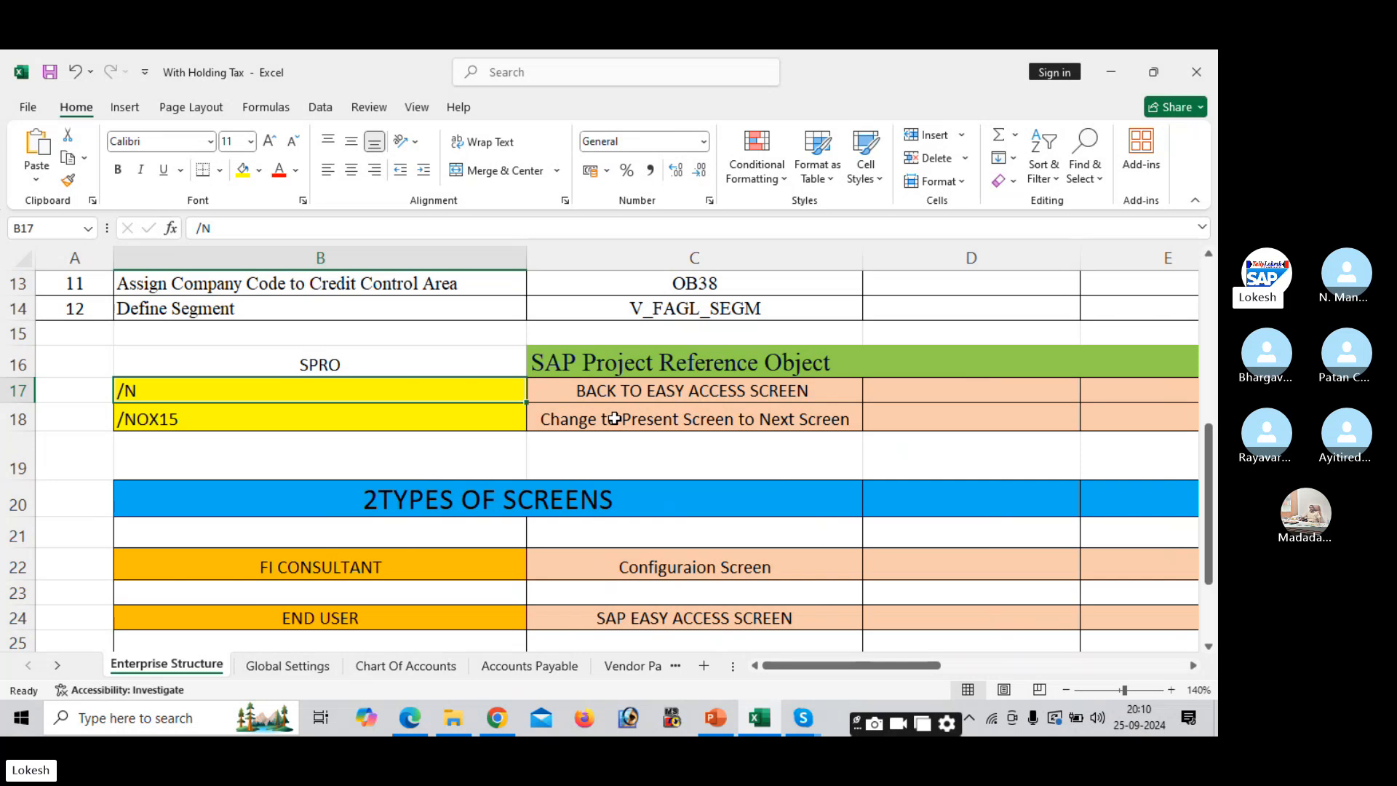
# - Review the /NOX15 entry and its description, then move down through the 2TYPES OF SCREENS rows
pyautogui.click(355, 413)
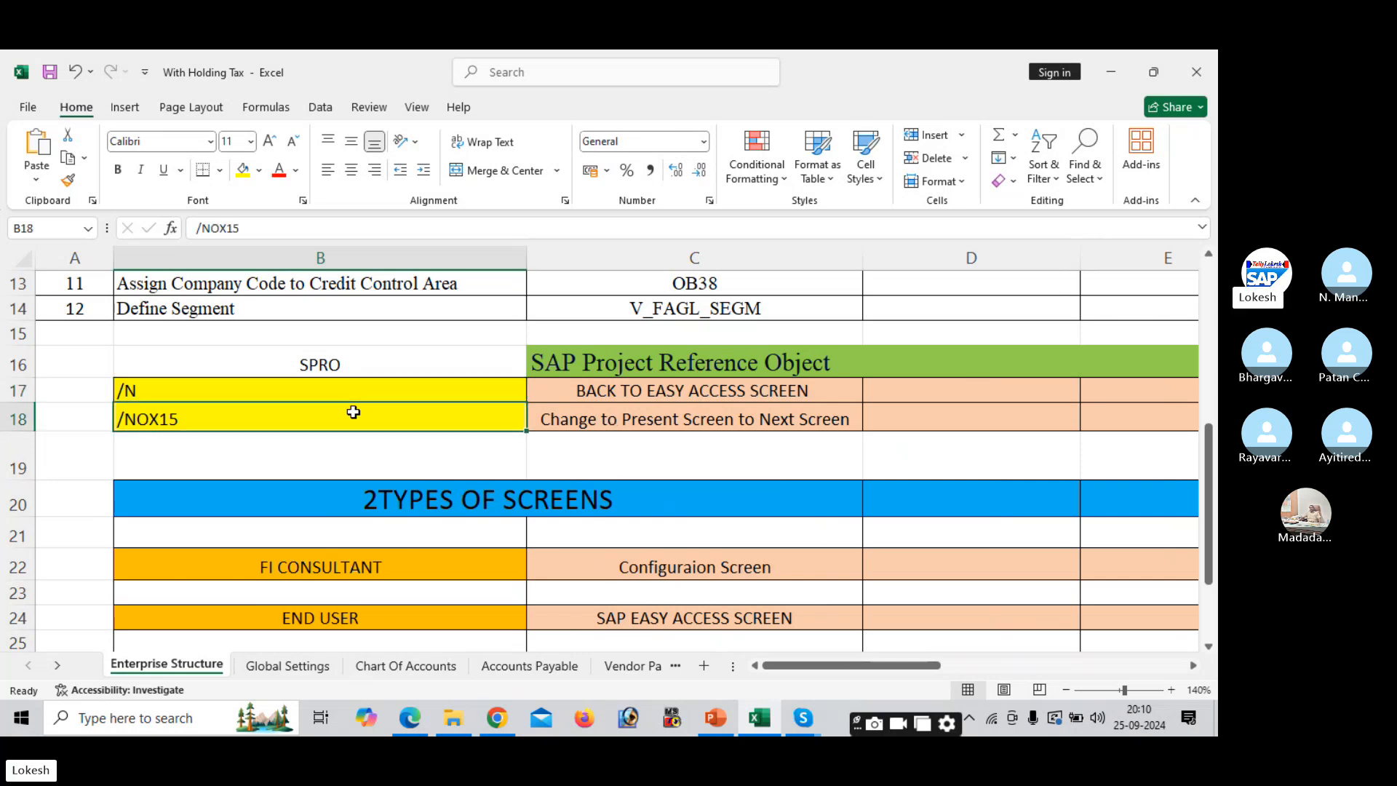
pyautogui.click(855, 412)
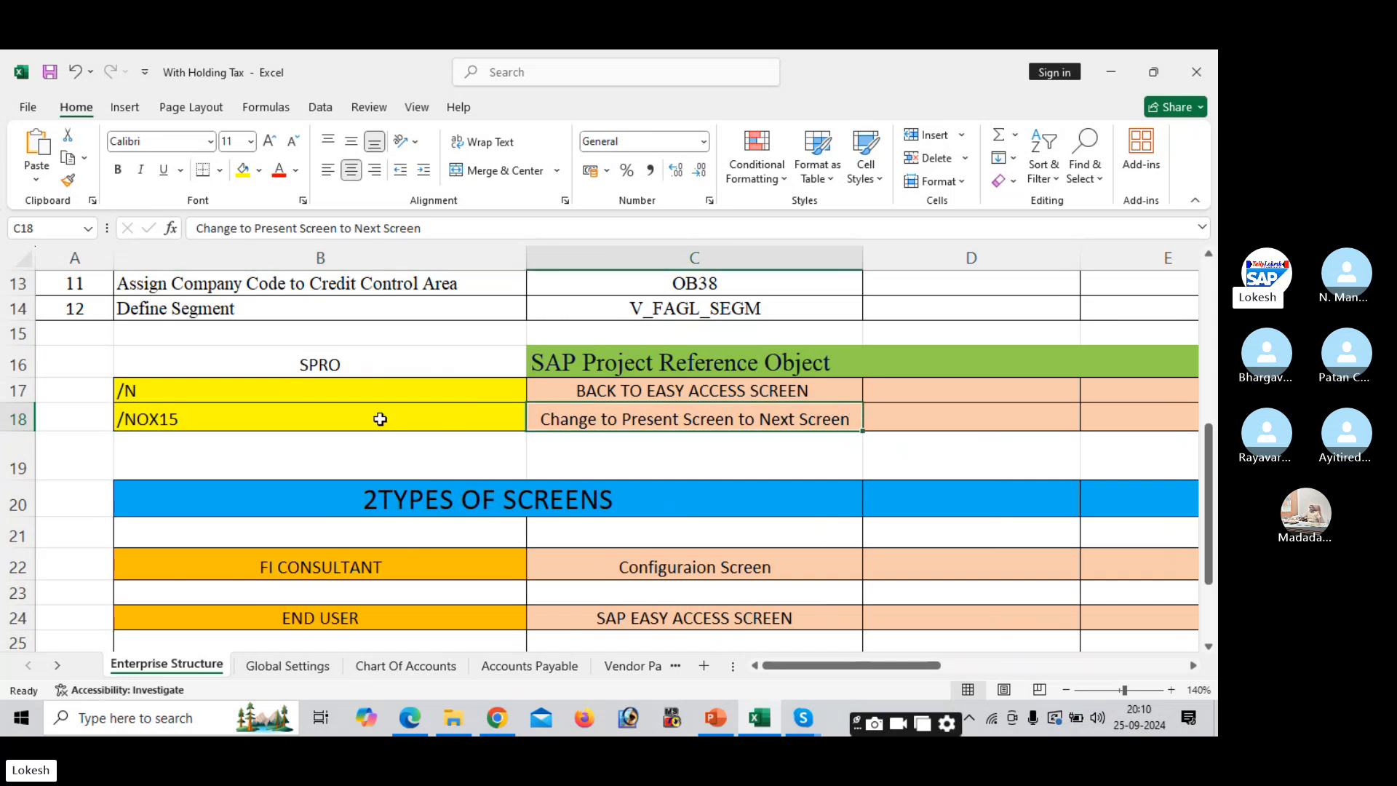
pyautogui.click(641, 488)
pyautogui.press('Down')
pyautogui.press('Down')
pyautogui.press('Down')
pyautogui.press('Down')
pyautogui.press('Down')
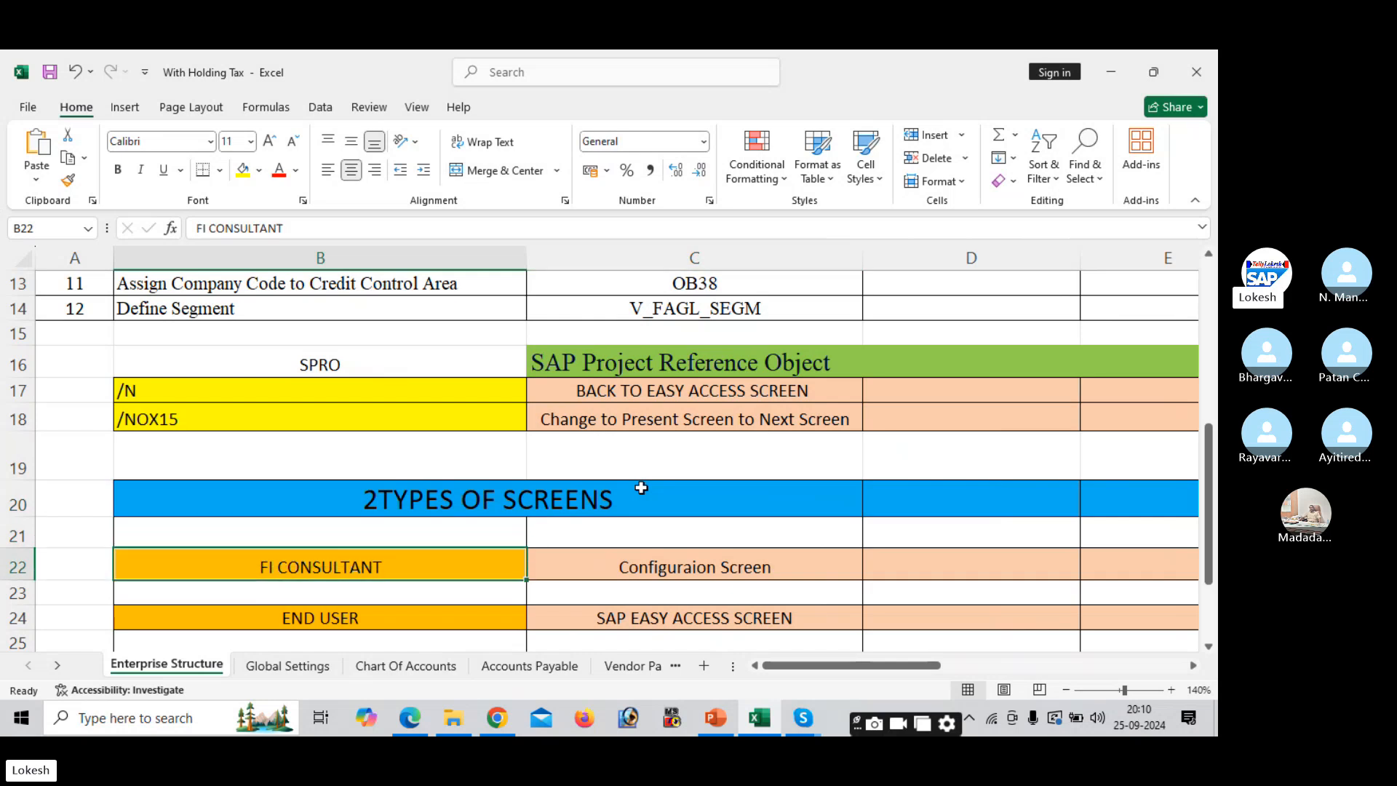
pyautogui.press('Down')
pyautogui.press('Down')
pyautogui.press('Down')
pyautogui.press('Down')
pyautogui.press('Down')
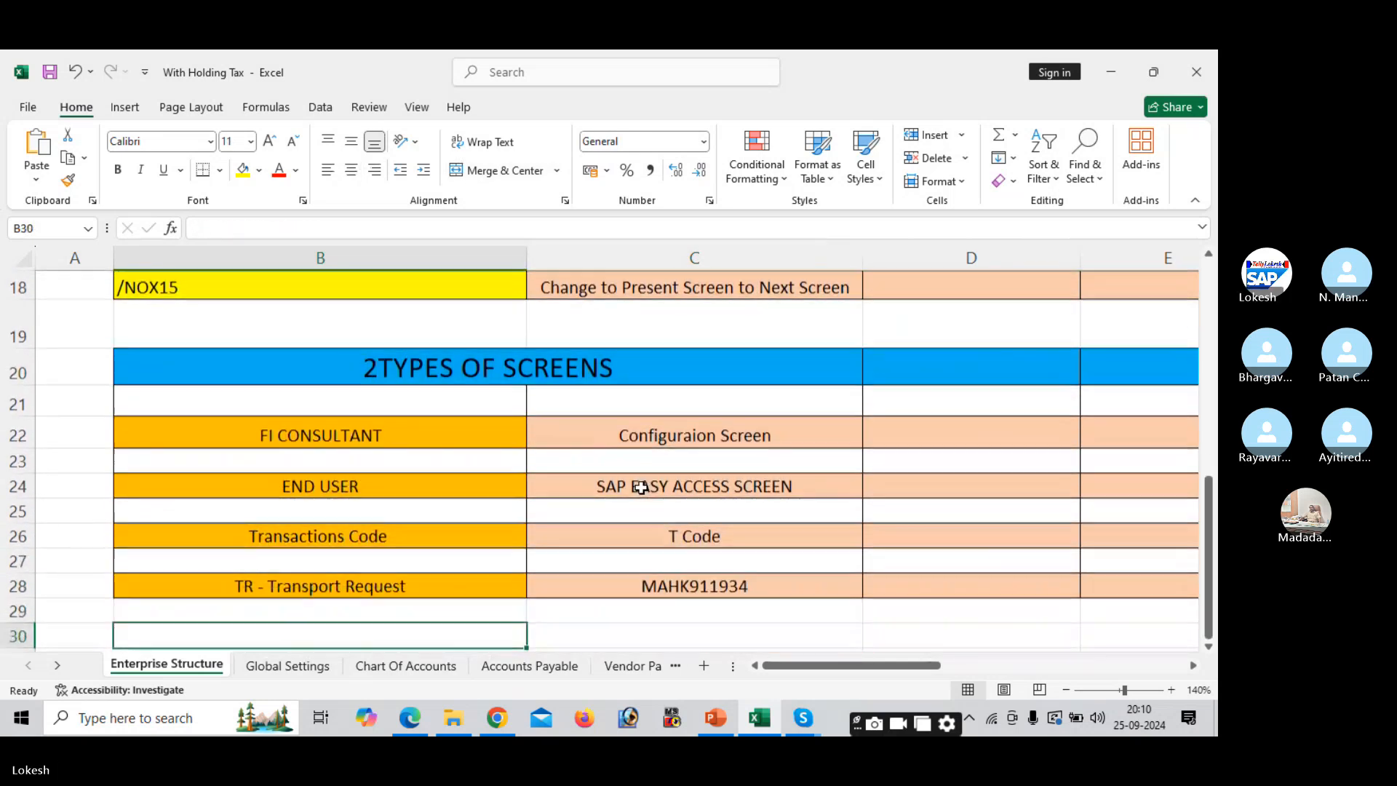
# - Go over the Configuration Screen, SAP Easy Access Screen, T Code and transport request MAHK911934 notes
pyautogui.click(691, 435)
pyautogui.click(690, 487)
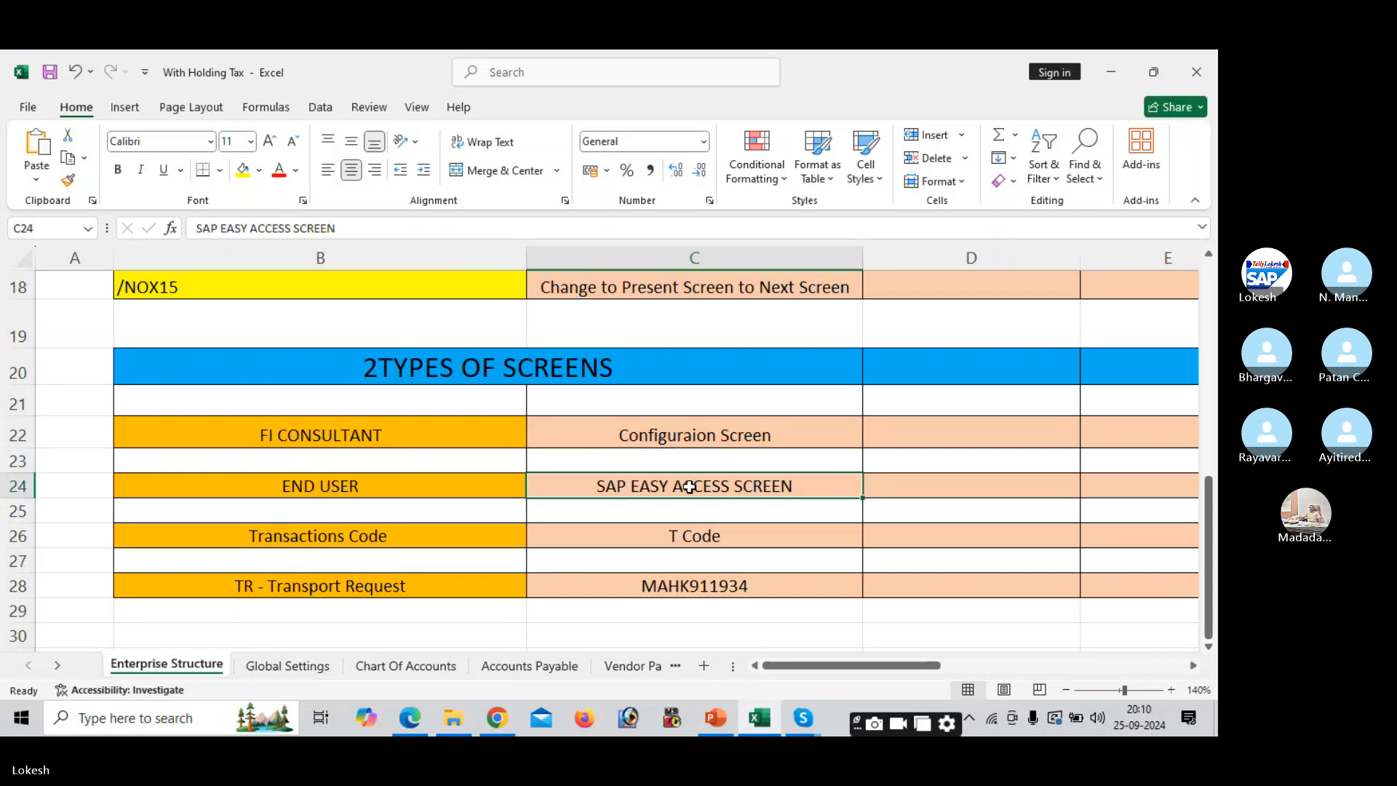
pyautogui.click(529, 422)
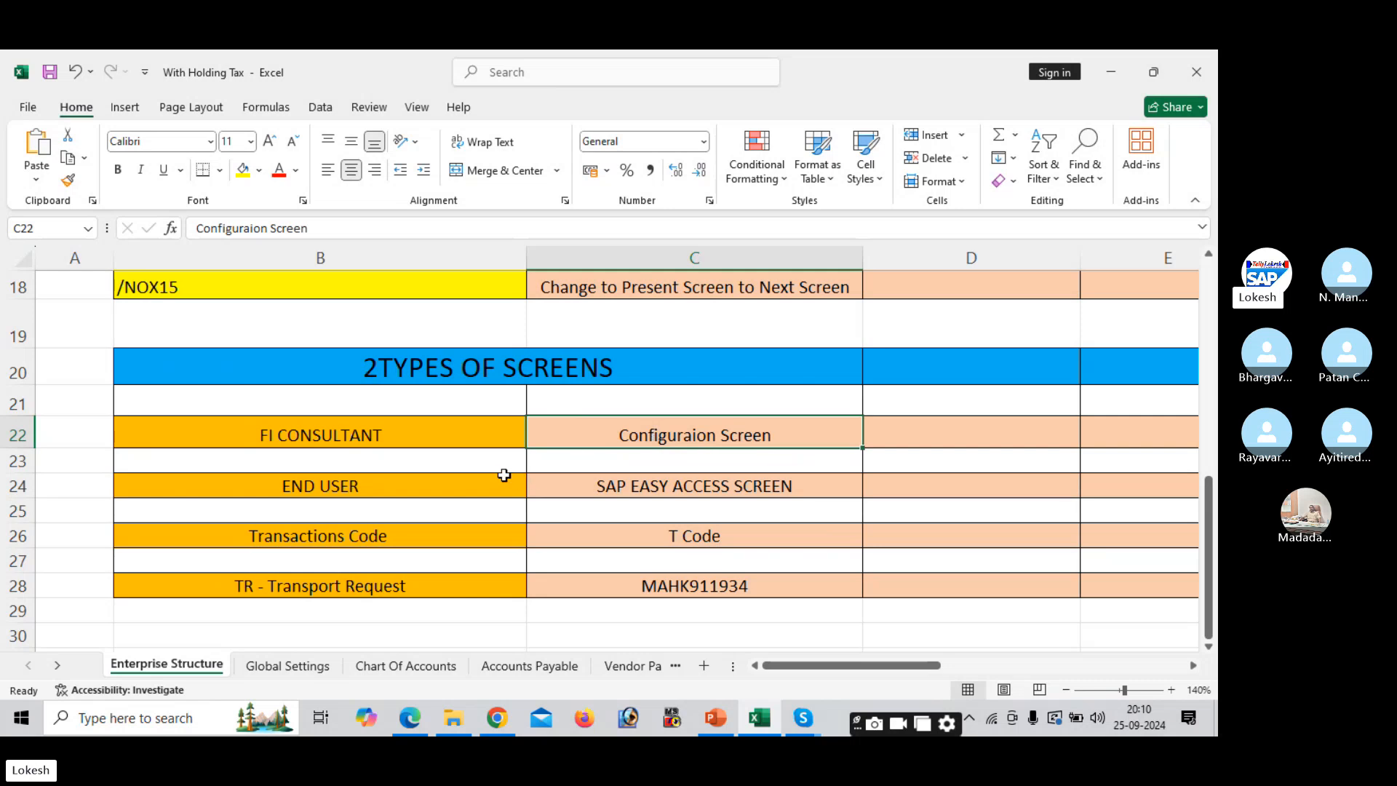
pyautogui.click(634, 483)
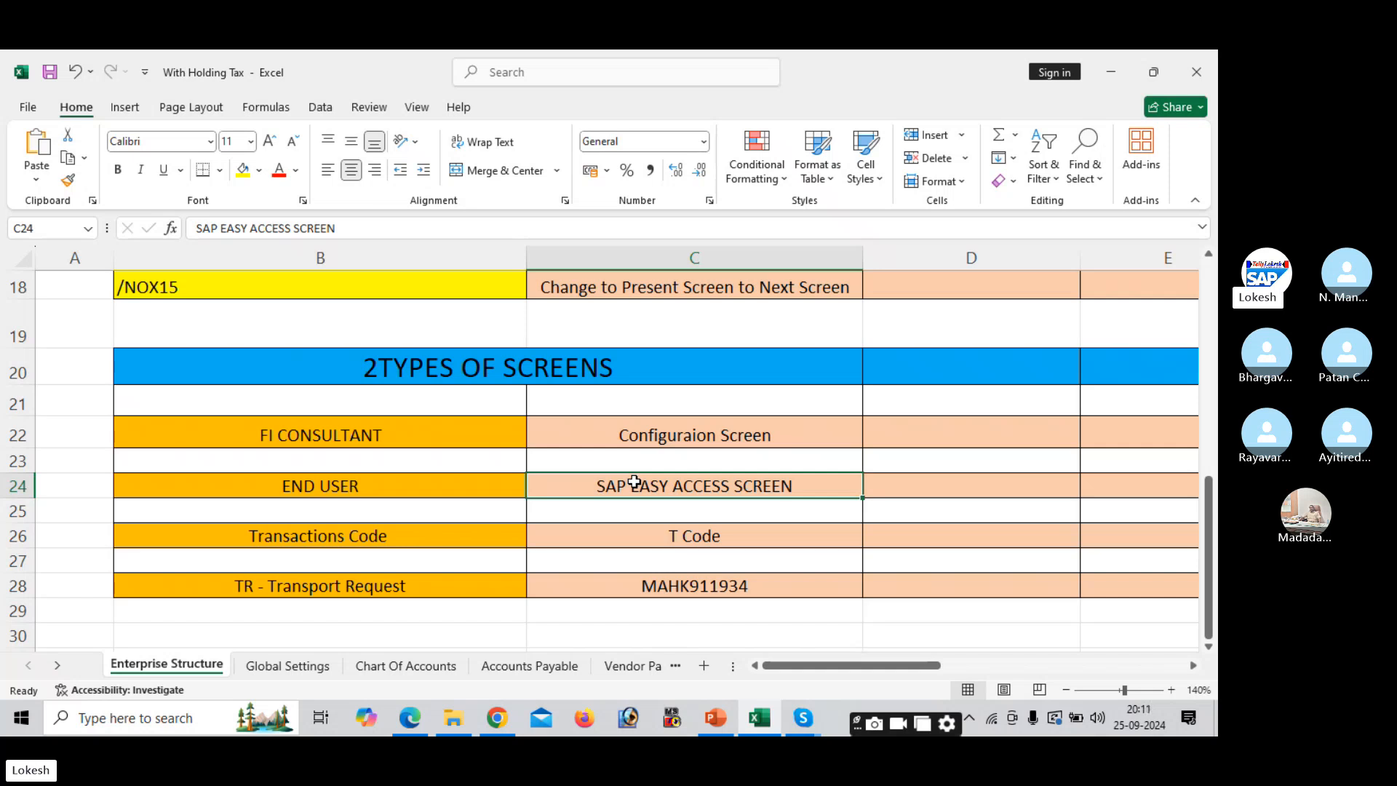
pyautogui.press('Down')
pyautogui.press('Down')
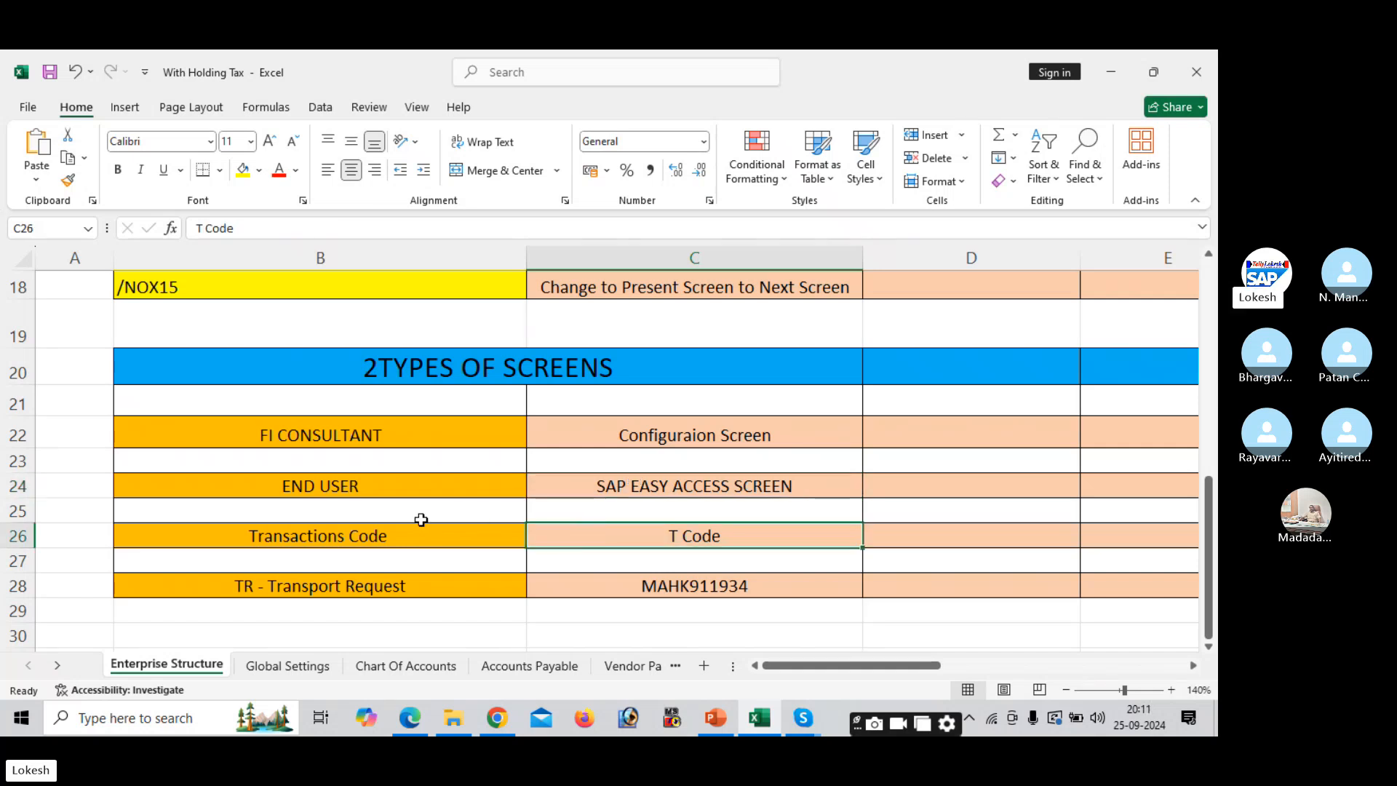
pyautogui.click(420, 535)
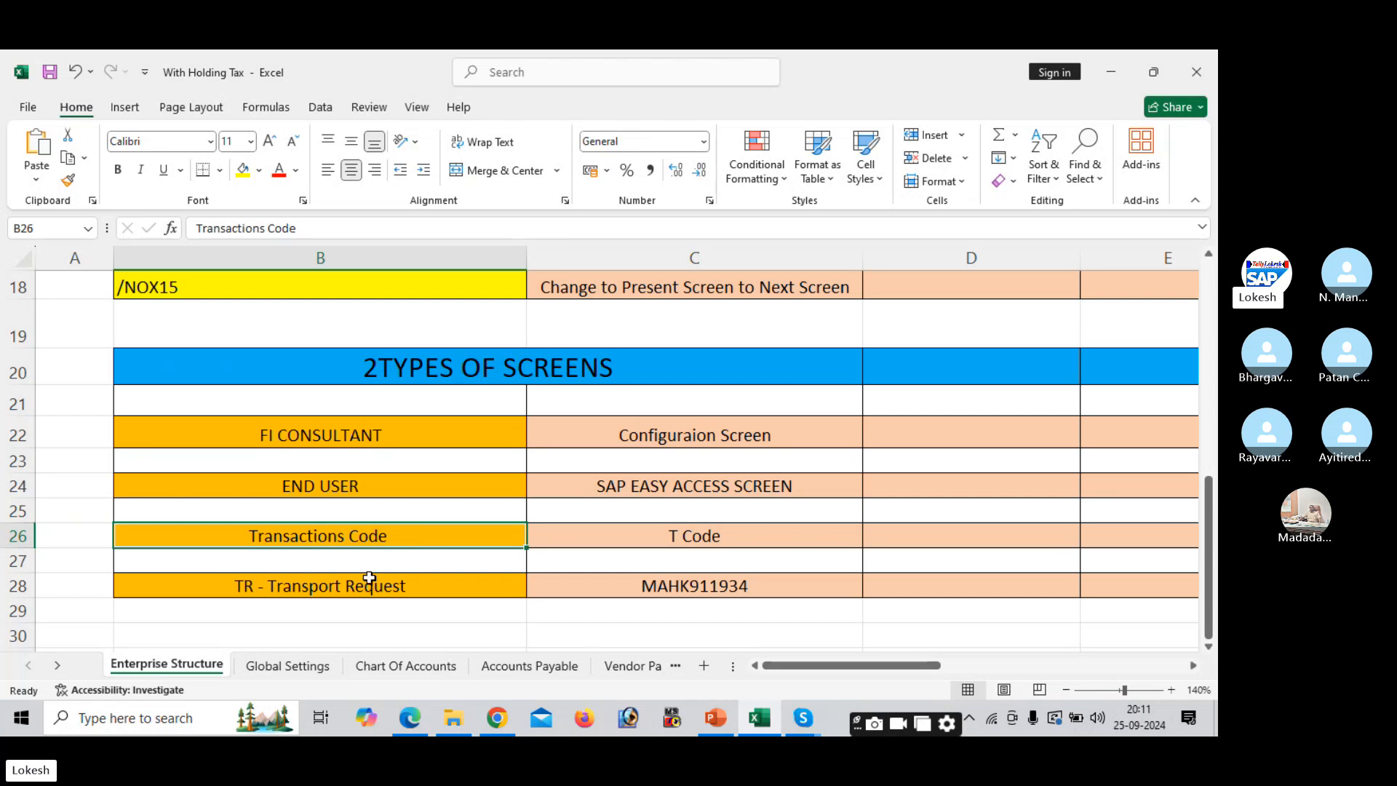
pyautogui.click(428, 581)
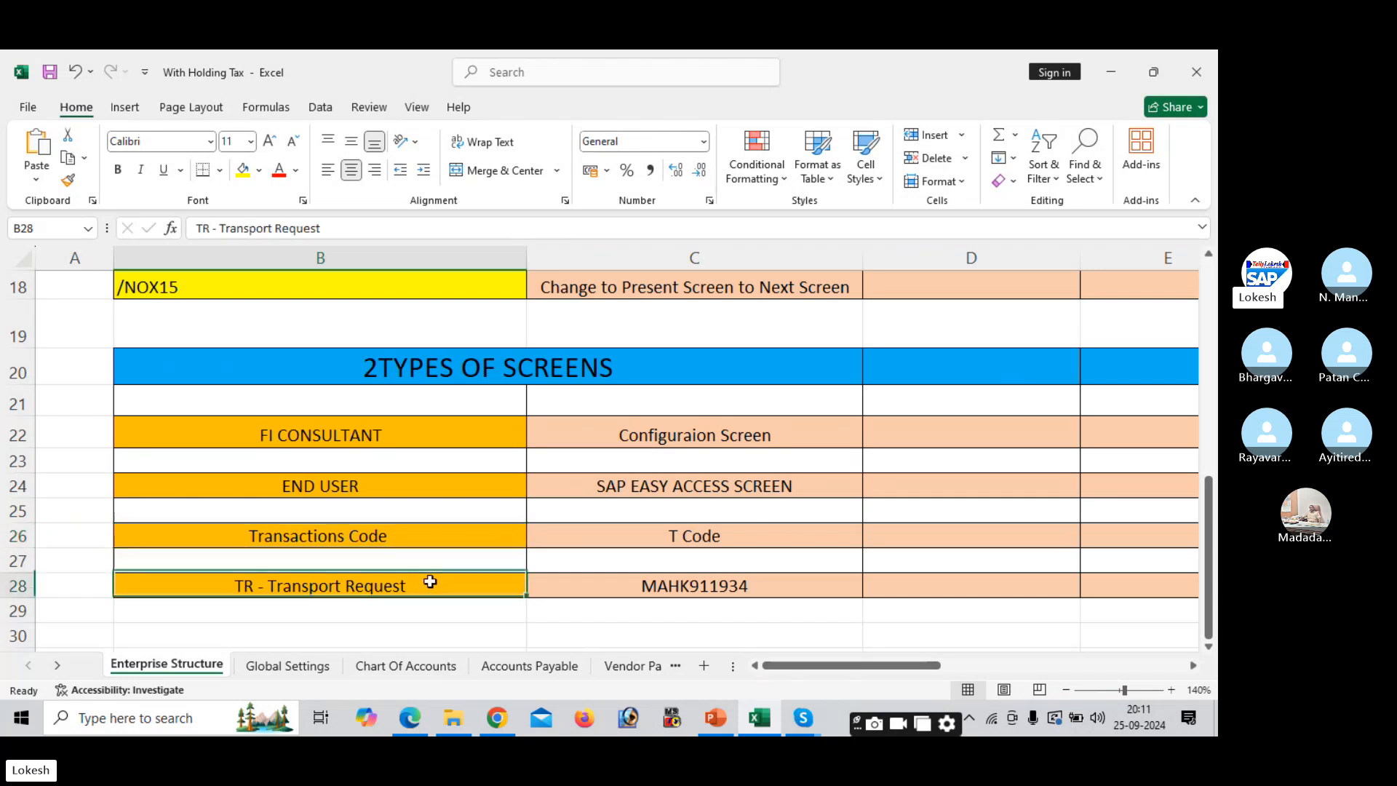
pyautogui.click(675, 584)
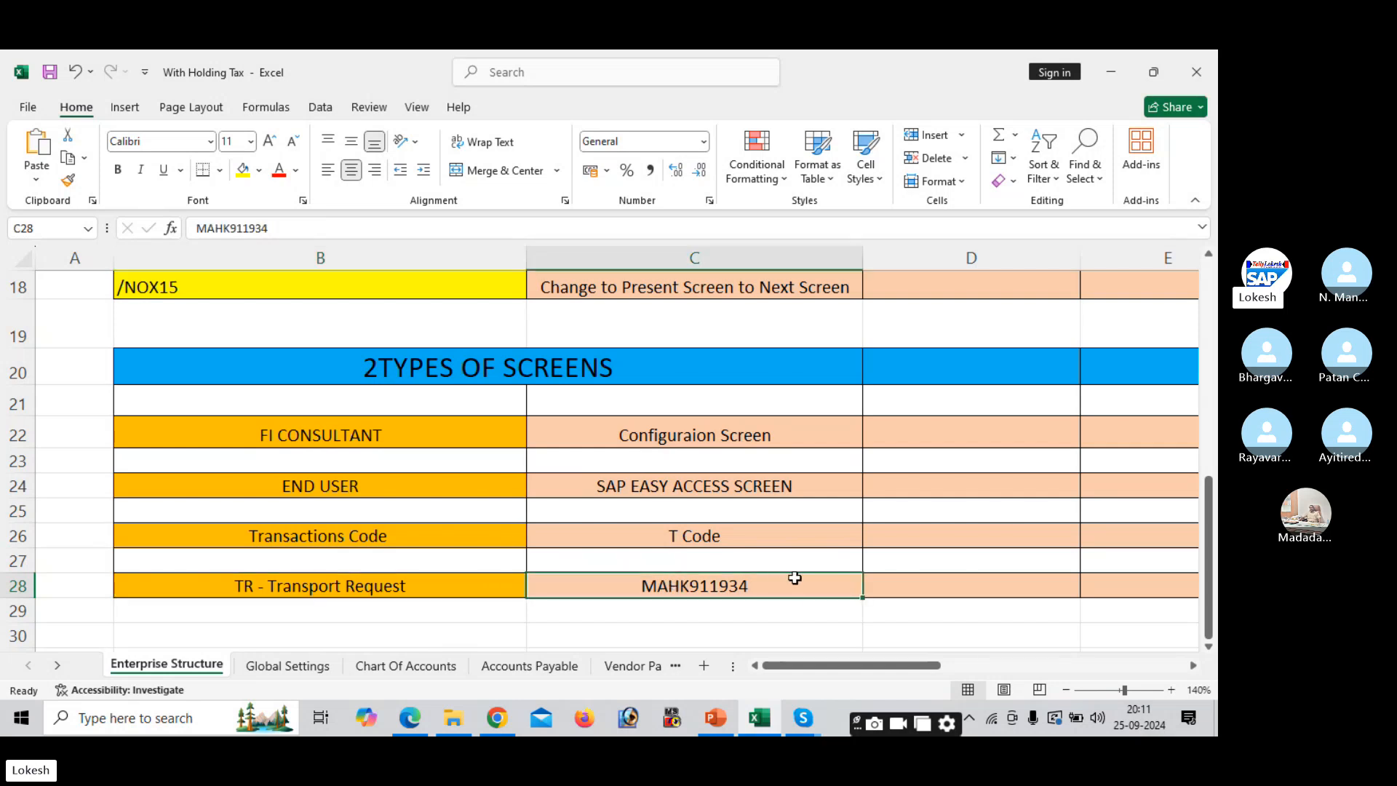
pyautogui.click(693, 501)
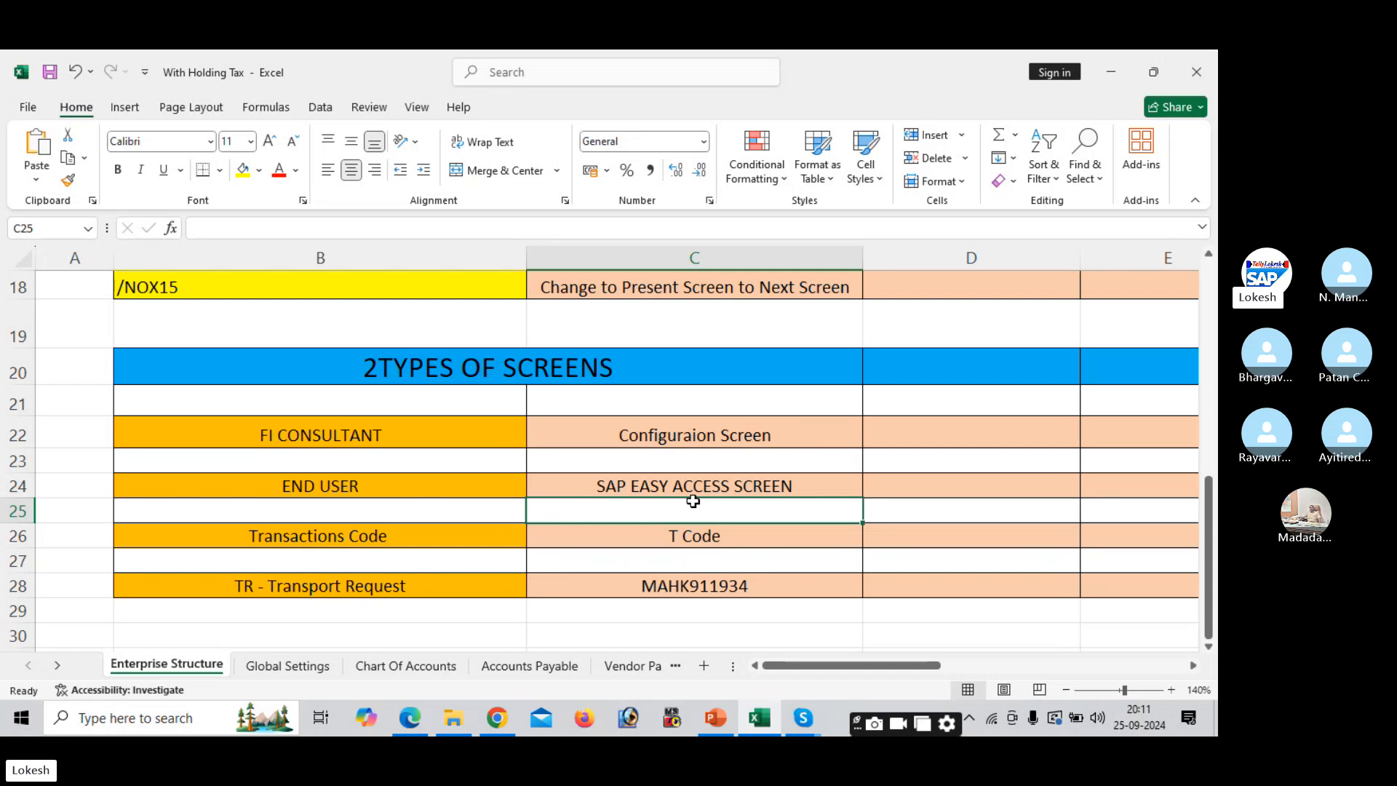
pyautogui.press('Up')
pyautogui.press('Up')
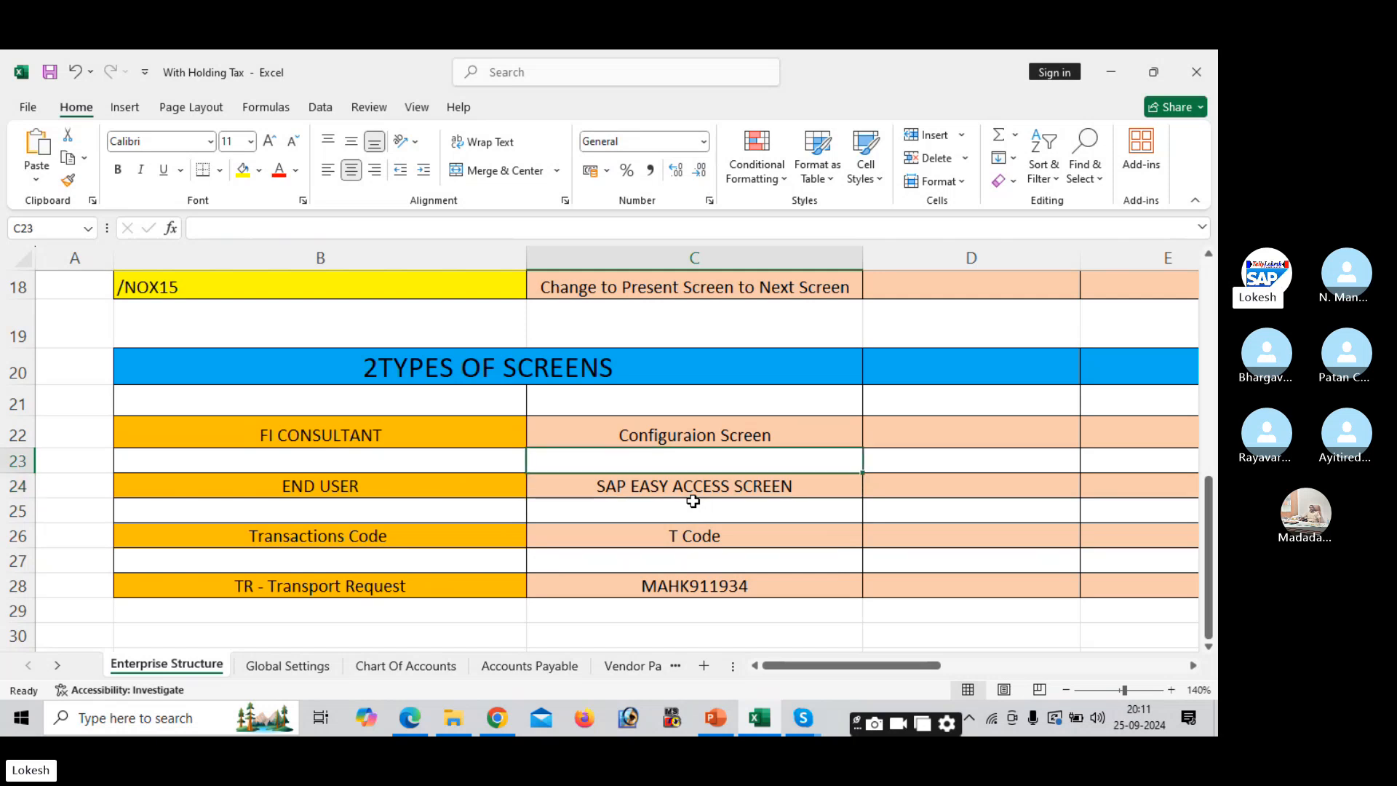
pyautogui.press('Up')
pyautogui.press('Up')
pyautogui.press('Up')
pyautogui.press('Up')
pyautogui.press('Up')
pyautogui.press('Up')
pyautogui.press('Up')
pyautogui.press('Up')
pyautogui.press('Up')
pyautogui.press('Up')
pyautogui.press('Up')
pyautogui.press('Up')
pyautogui.press('Up')
pyautogui.press('Up')
pyautogui.press('Up')
pyautogui.press('Up')
pyautogui.press('Up')
pyautogui.press('Up')
pyautogui.press('Up')
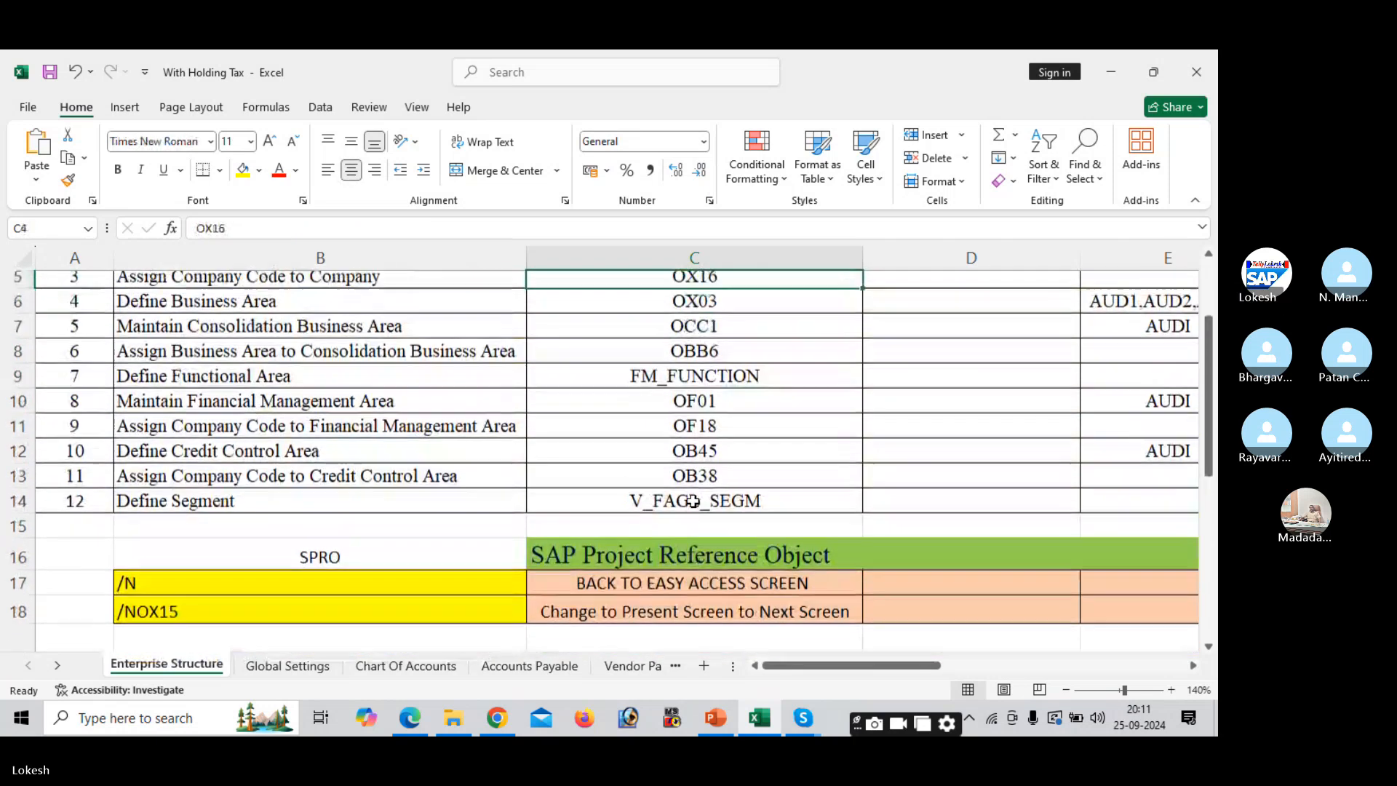
pyautogui.press('Up')
pyautogui.press('Up')
pyautogui.press('Up')
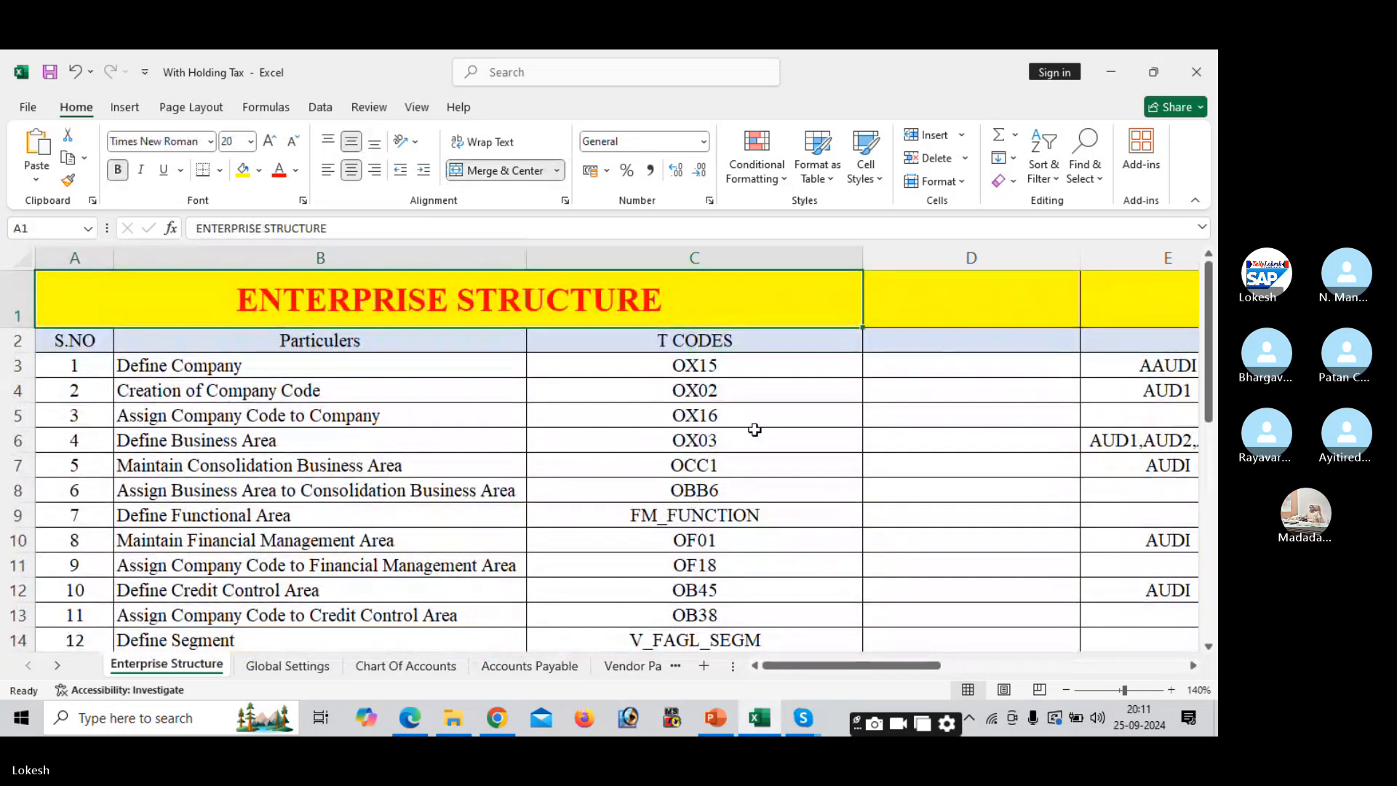
# - Minimize Excel, the PDF, PowerPoint, Chrome and File Explorer to show the desktop
pyautogui.click(1116, 67)
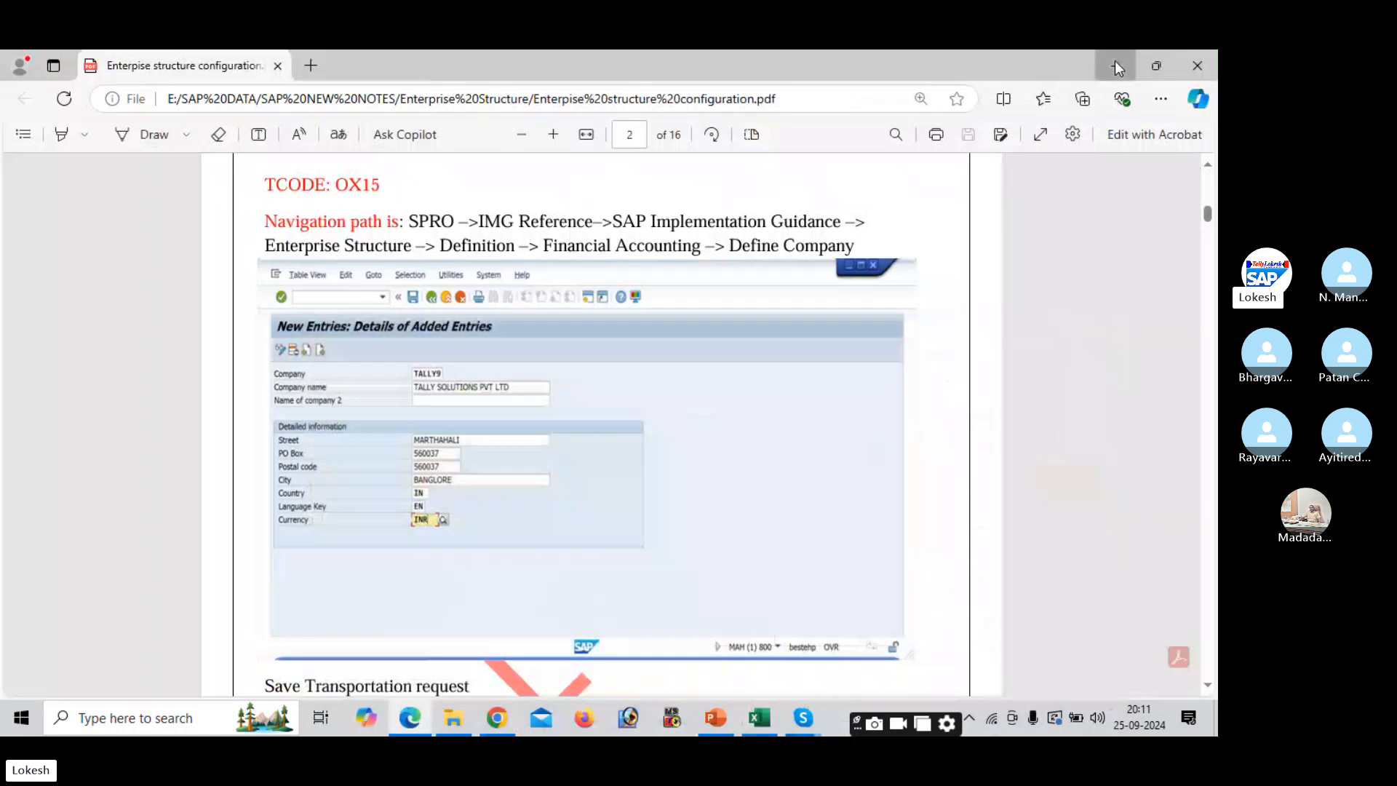
pyautogui.click(1117, 68)
pyautogui.click(1117, 67)
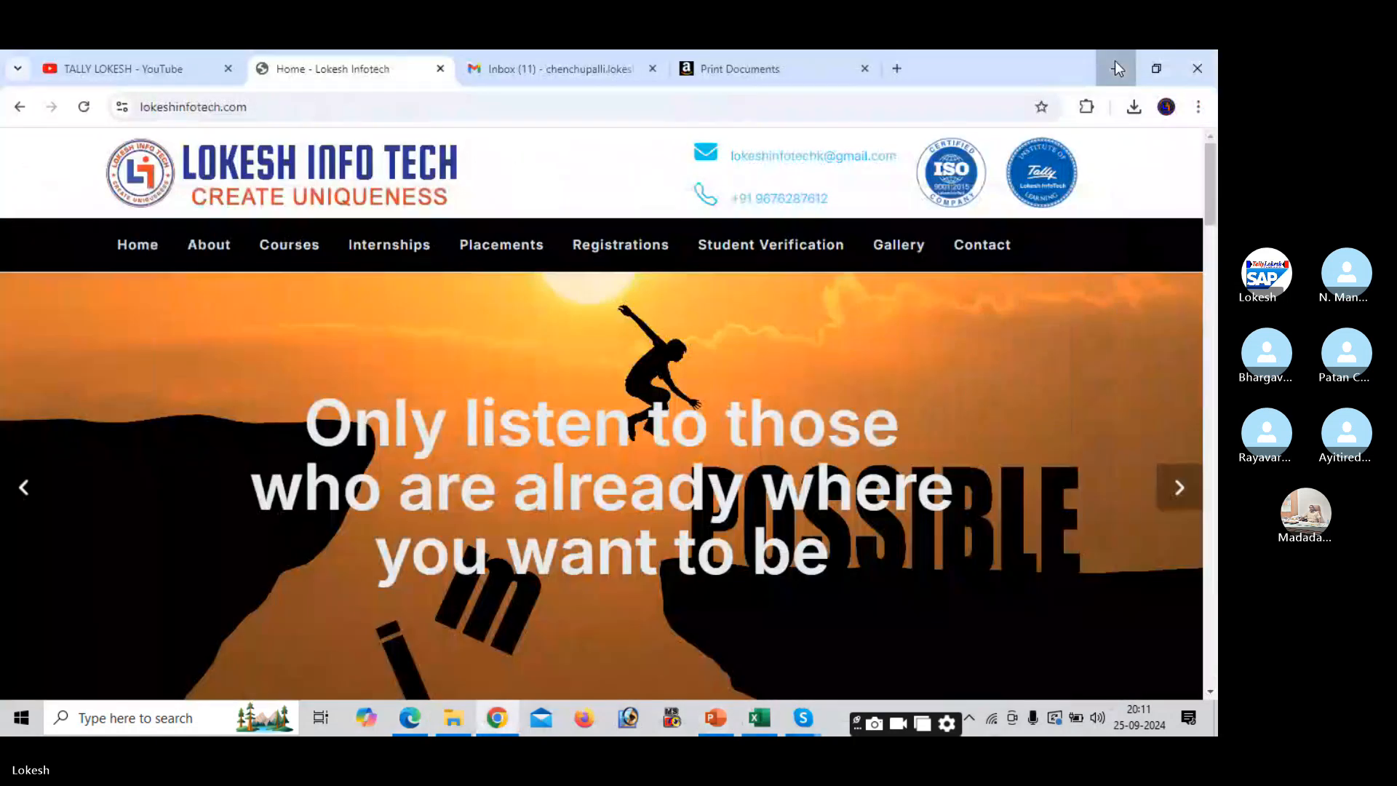
pyautogui.click(1117, 67)
pyautogui.click(1115, 62)
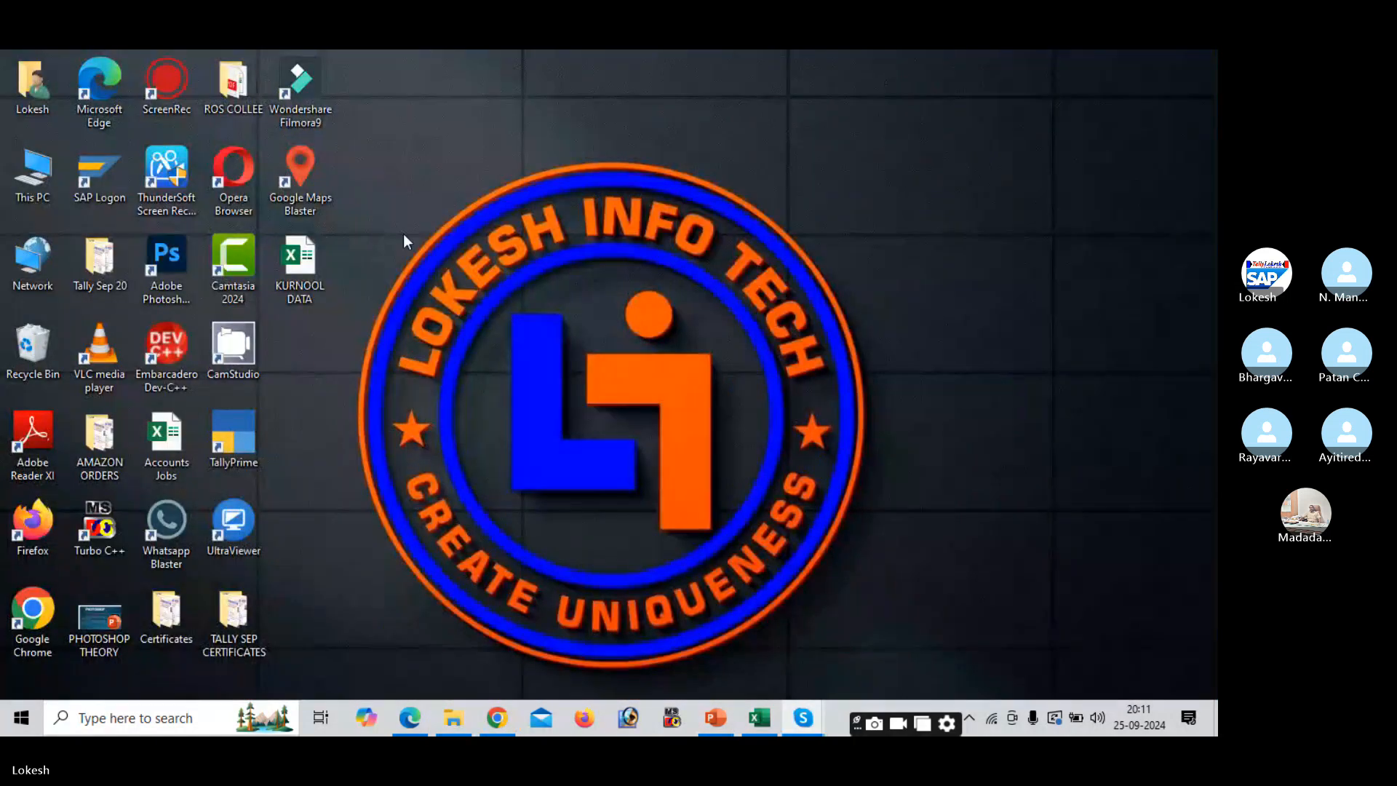
# - Launch SAP Logon from the desktop, maximize it, and start the FICO connection
pyautogui.click(92, 171)
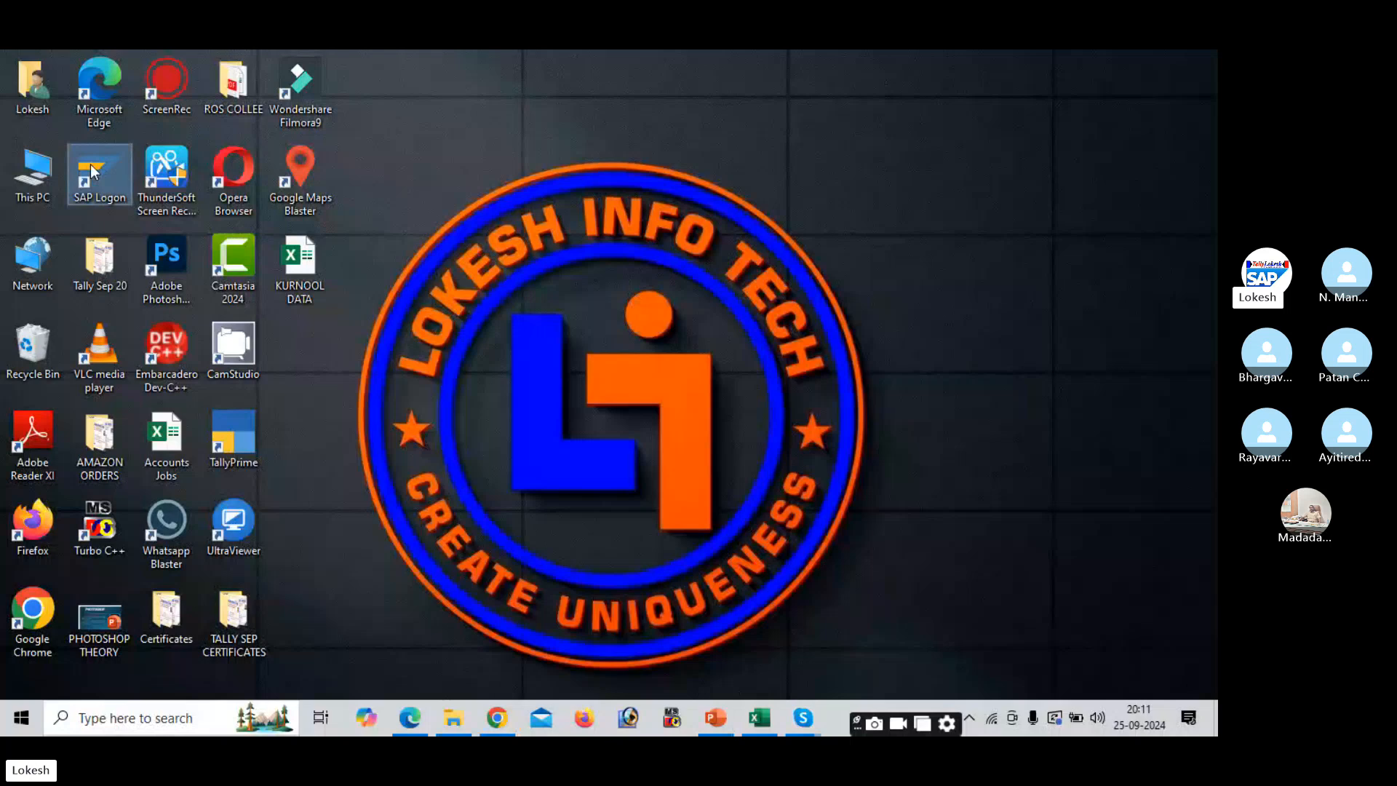
pyautogui.doubleClick(93, 171)
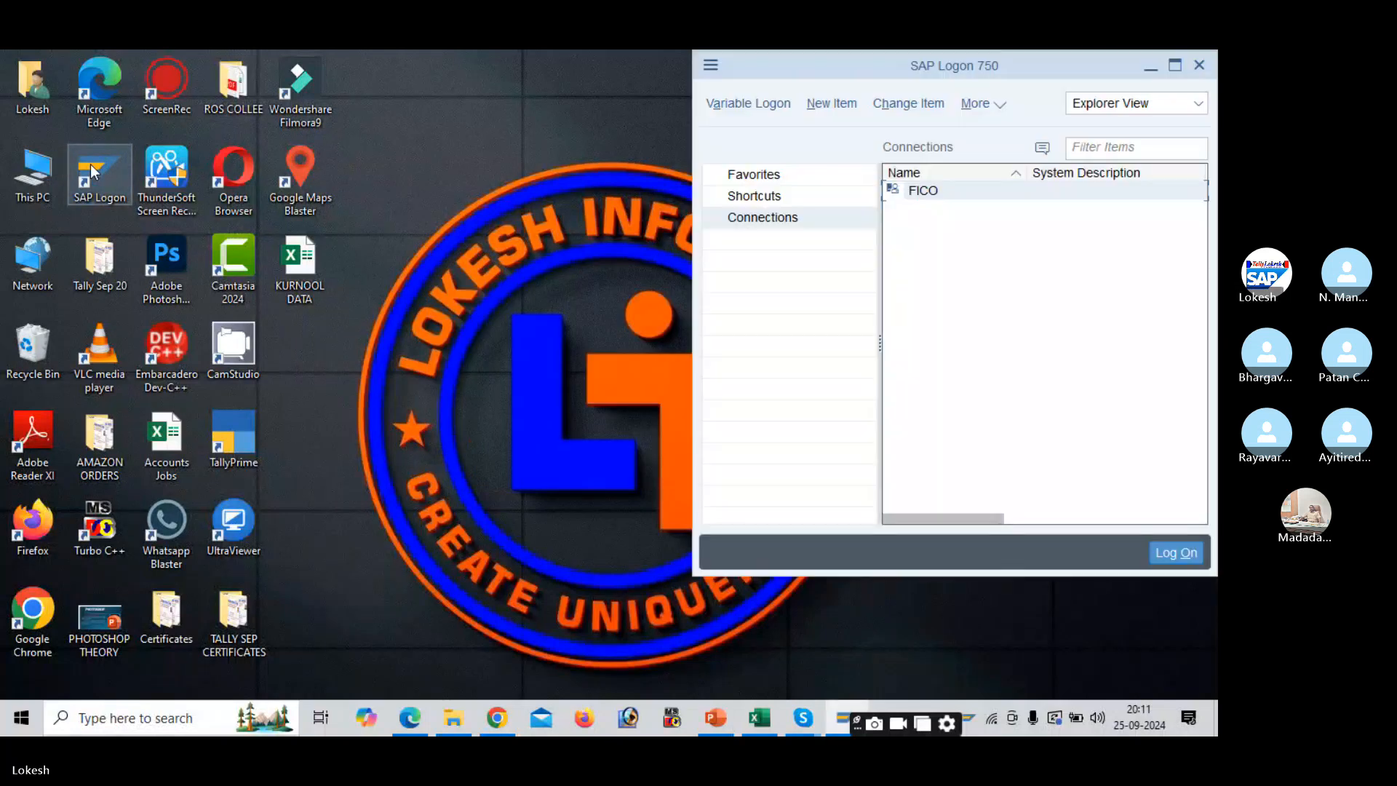
pyautogui.click(1176, 66)
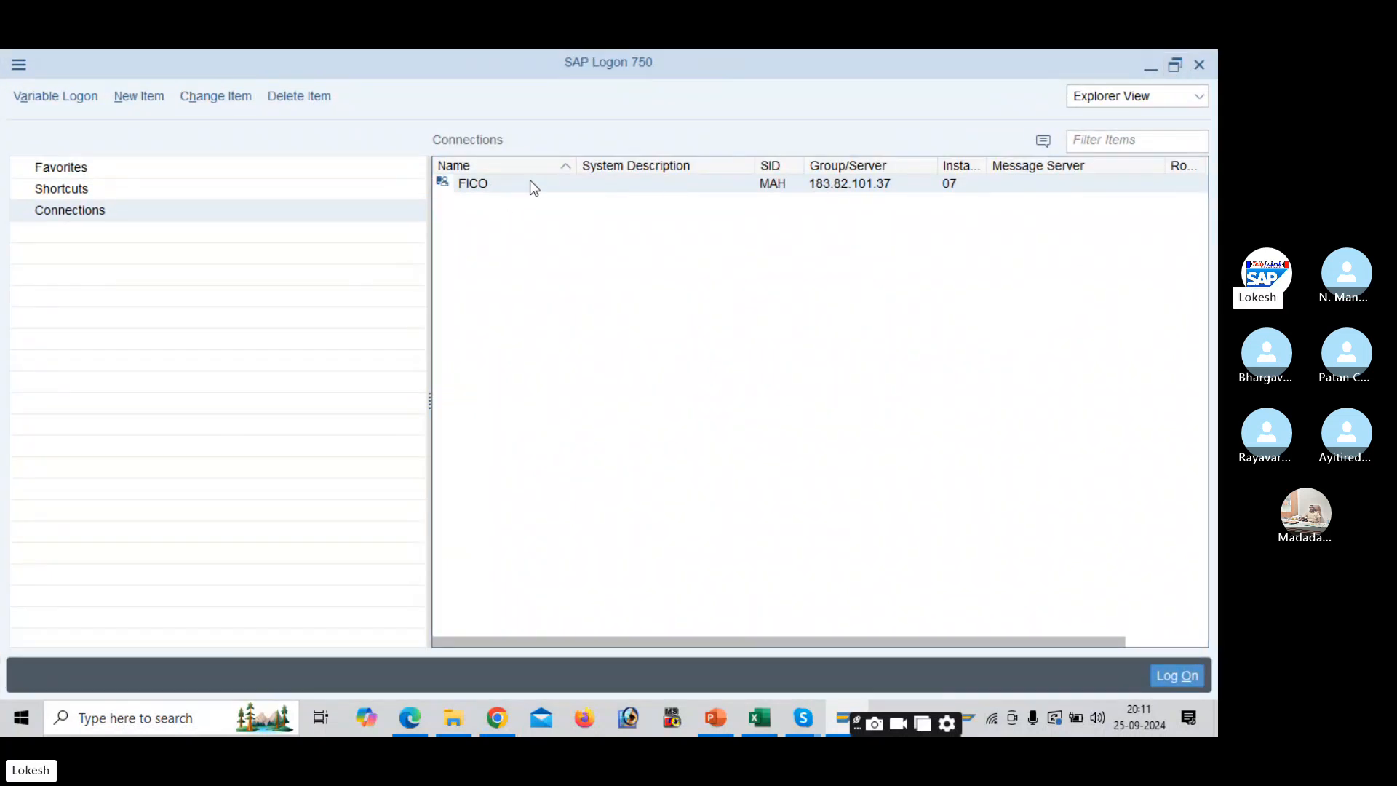
pyautogui.doubleClick(548, 182)
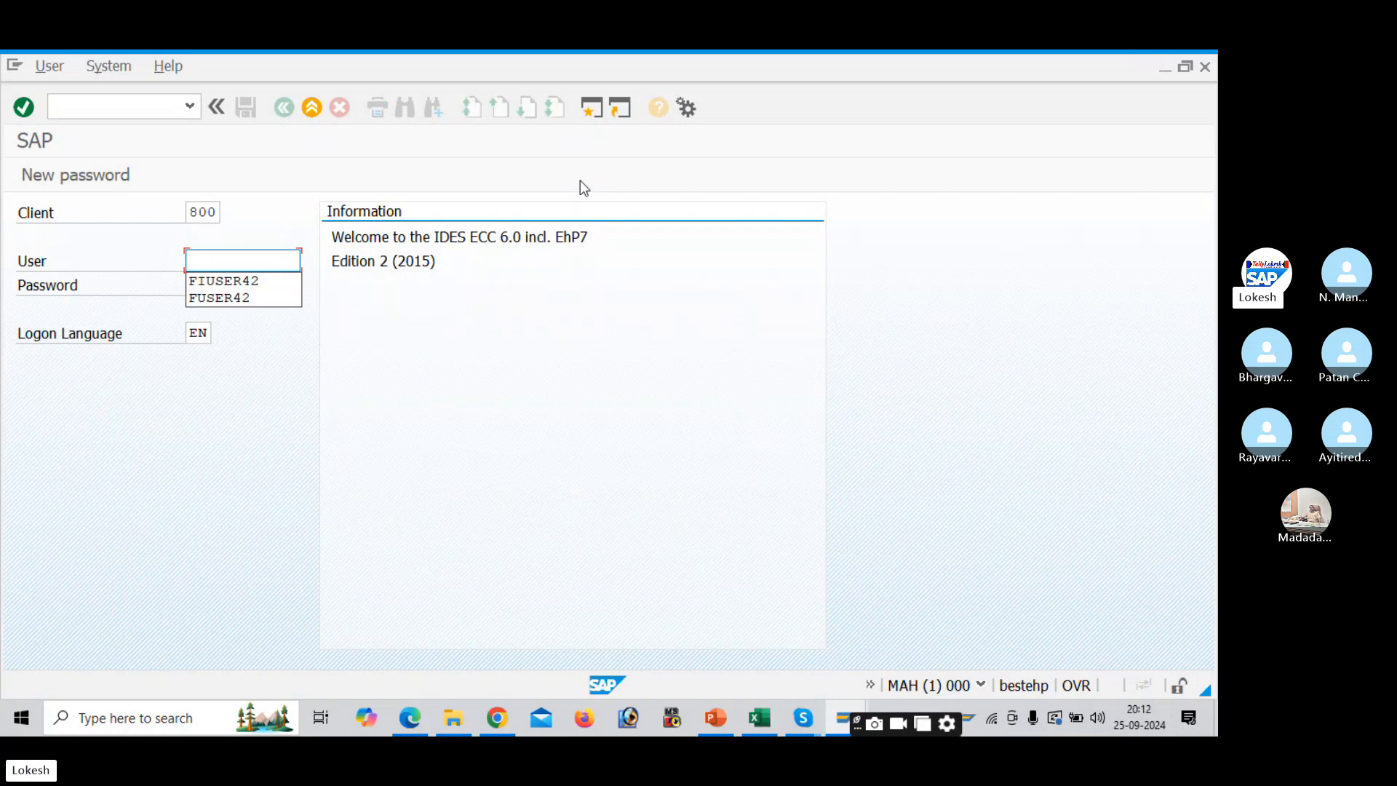
# - Log on to client 800 with the saved user name and the account password
pyautogui.press('BackSpace')
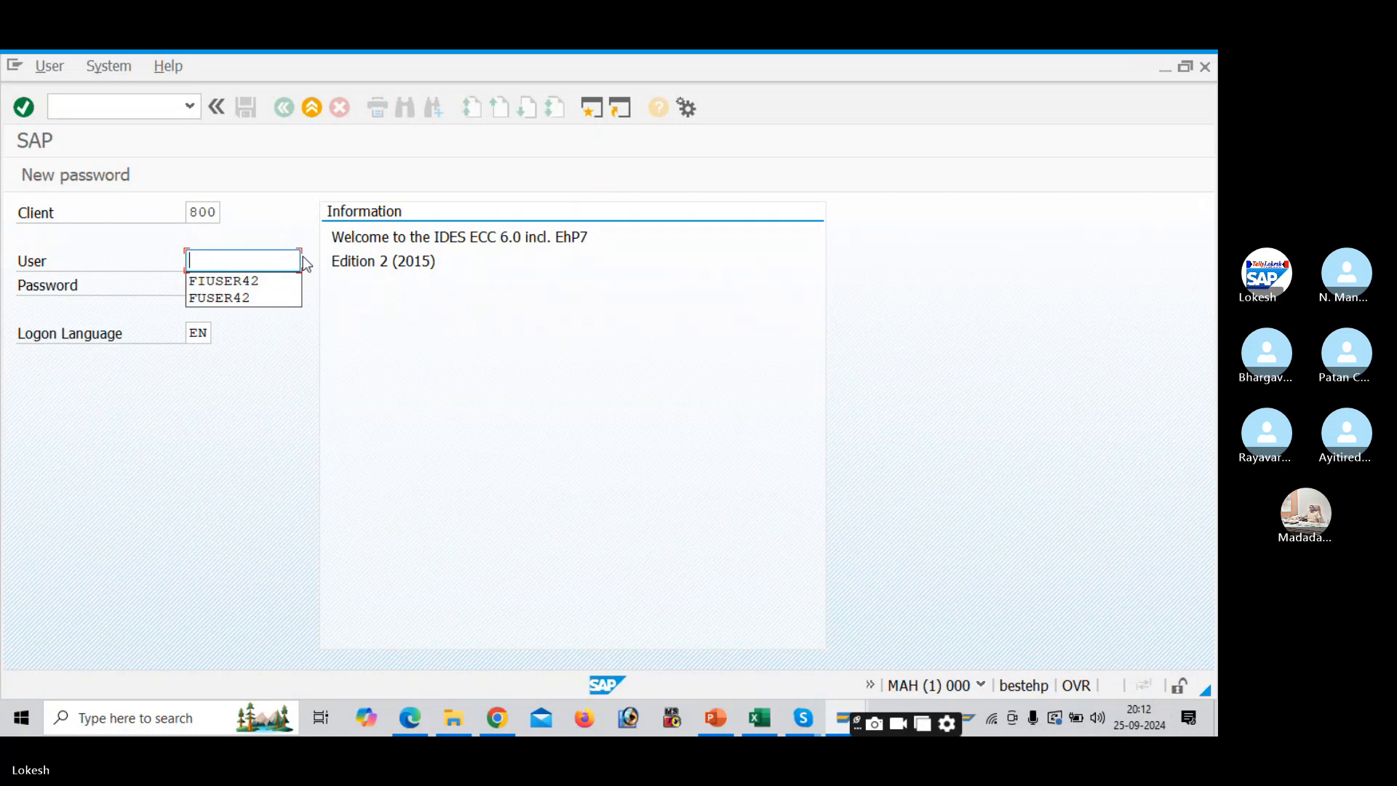
pyautogui.press('Down')
pyautogui.press('Tab')
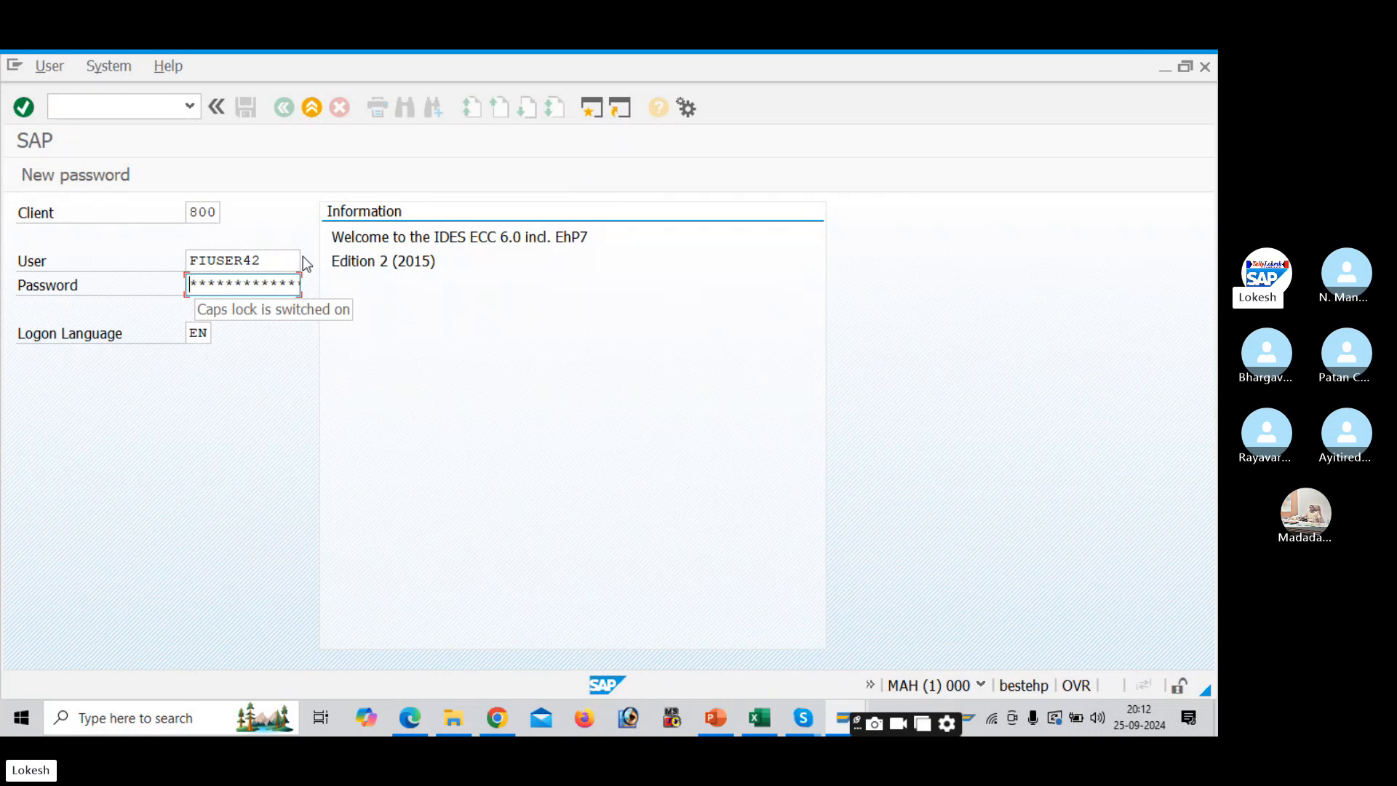
pyautogui.write('*****')
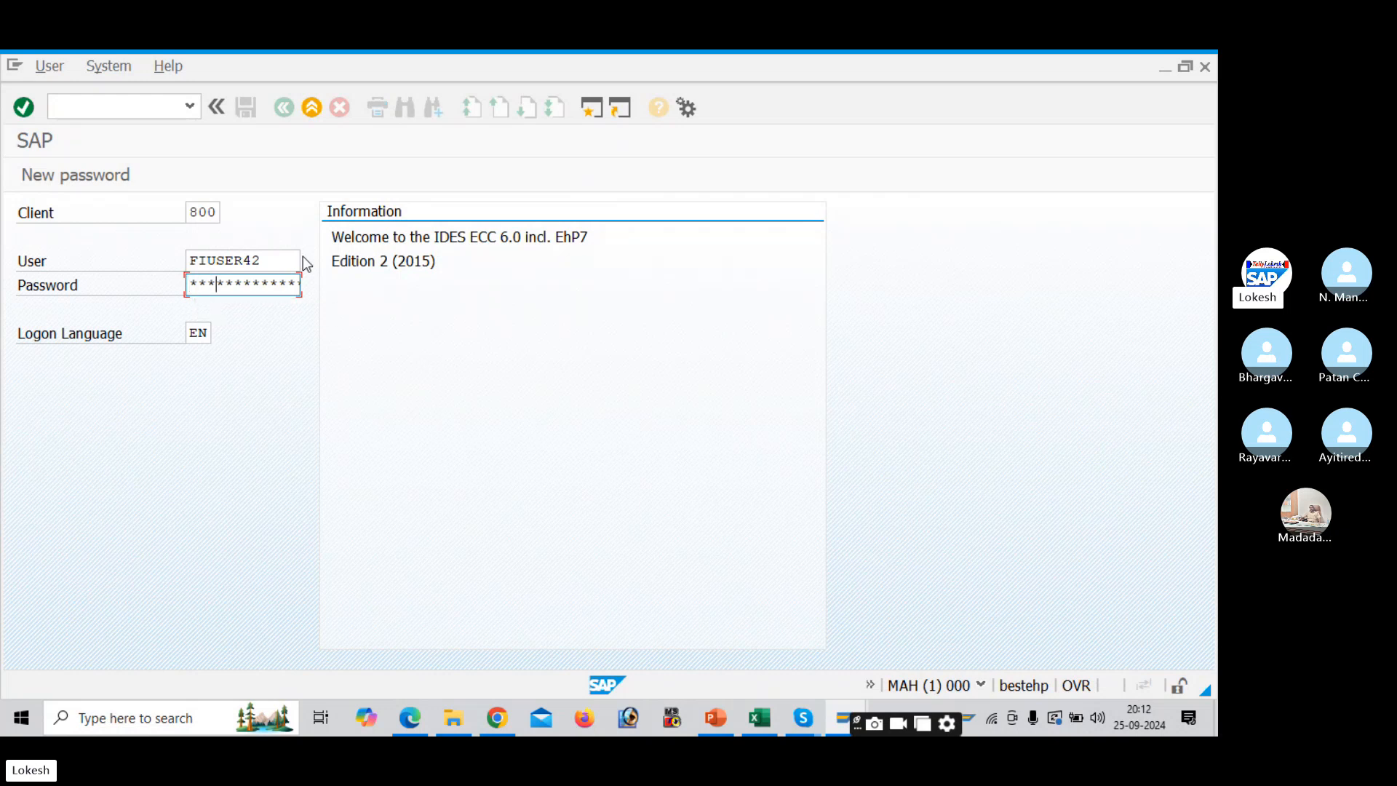
pyautogui.write('**')
pyautogui.press('Return')
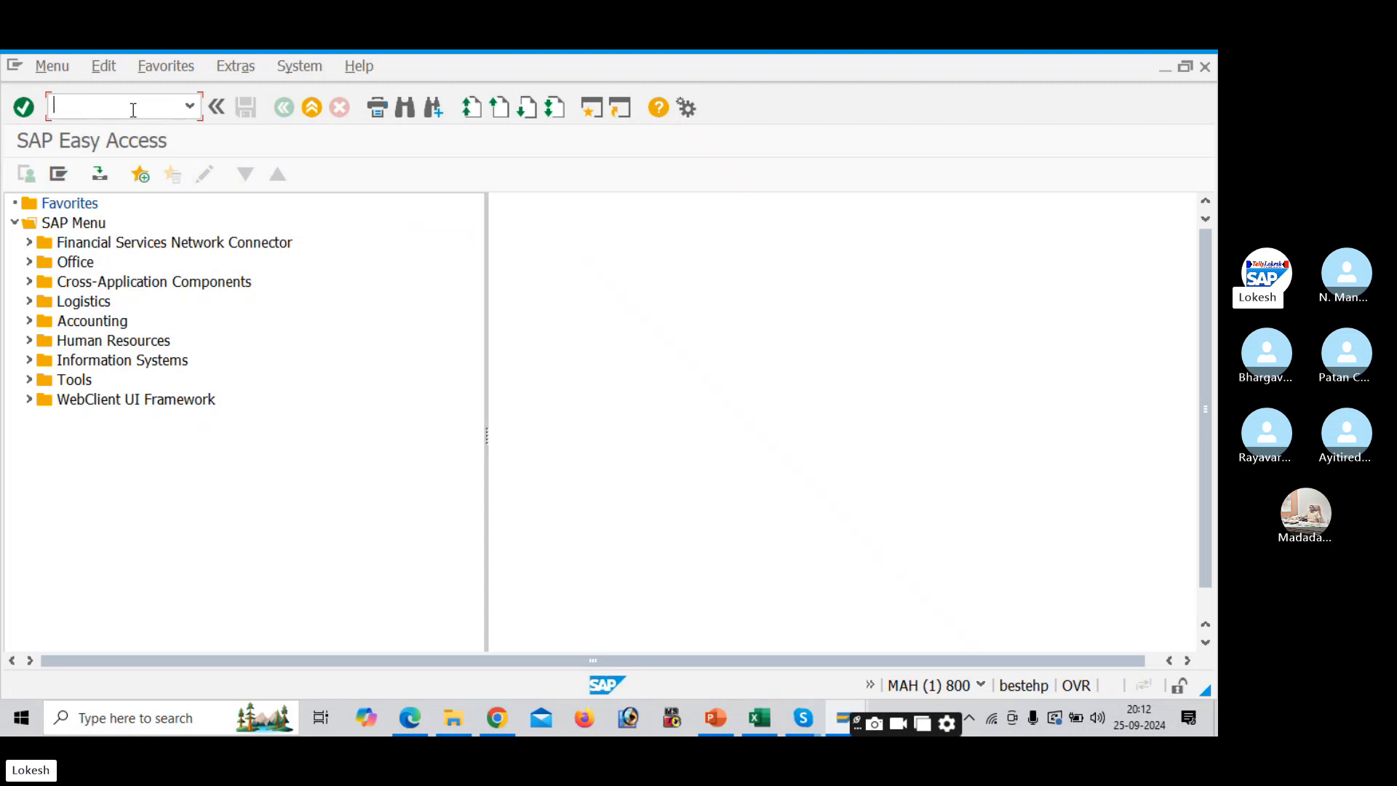
# - Run SPRO to open Customizing: Execute Project, then switch to the PDF's OX15 Define Company path
pyautogui.write('SPRO')
pyautogui.press('Return')
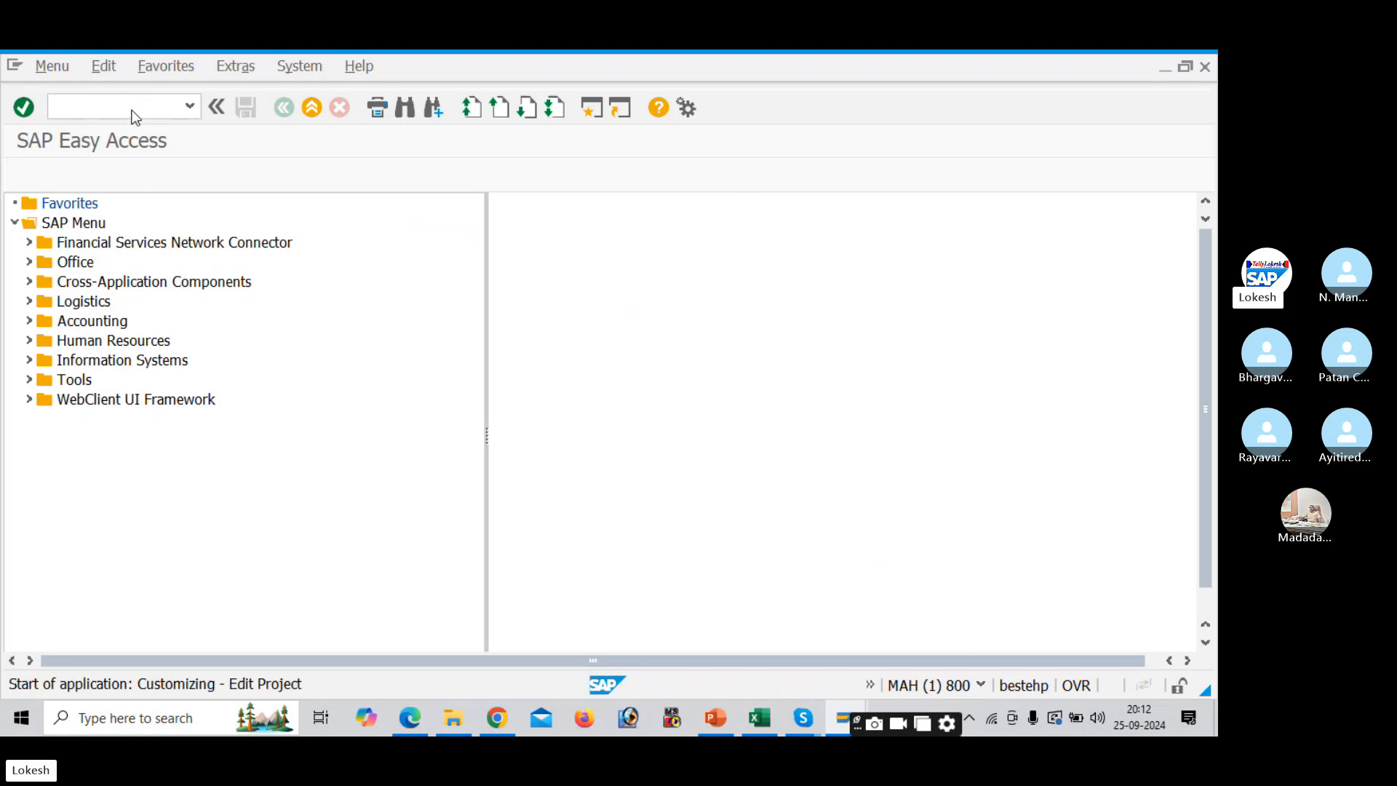
pyautogui.hotkey('alt', 'Tab')
pyautogui.hotkey('alt', 'Tab')
pyautogui.hotkey('alt', 'Tab')
pyautogui.hotkey('alt', 'Tab')
pyautogui.hotkey('alt', 'Tab')
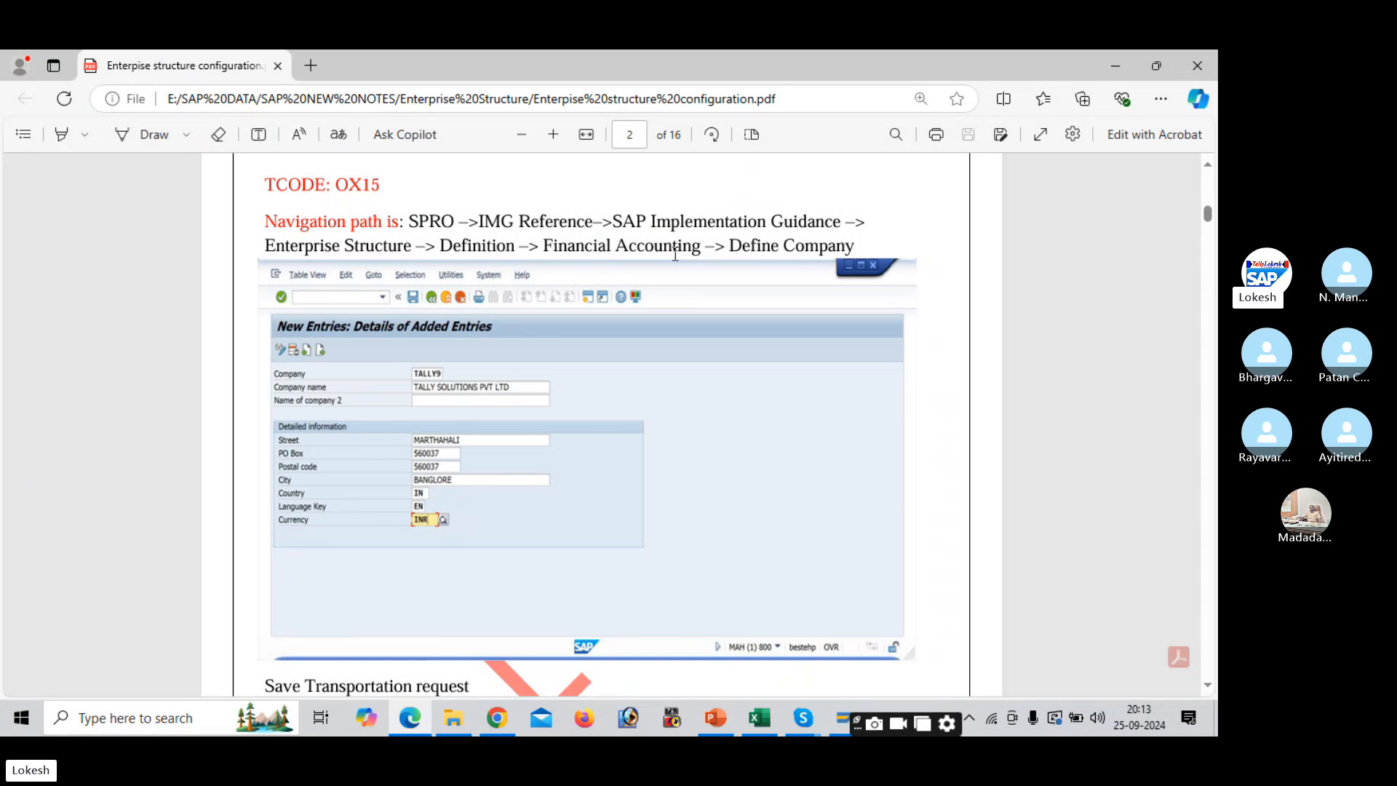
# - Return to the SAP Customizing window and open the SAP Reference IMG
pyautogui.hotkey('alt', 'Tab')
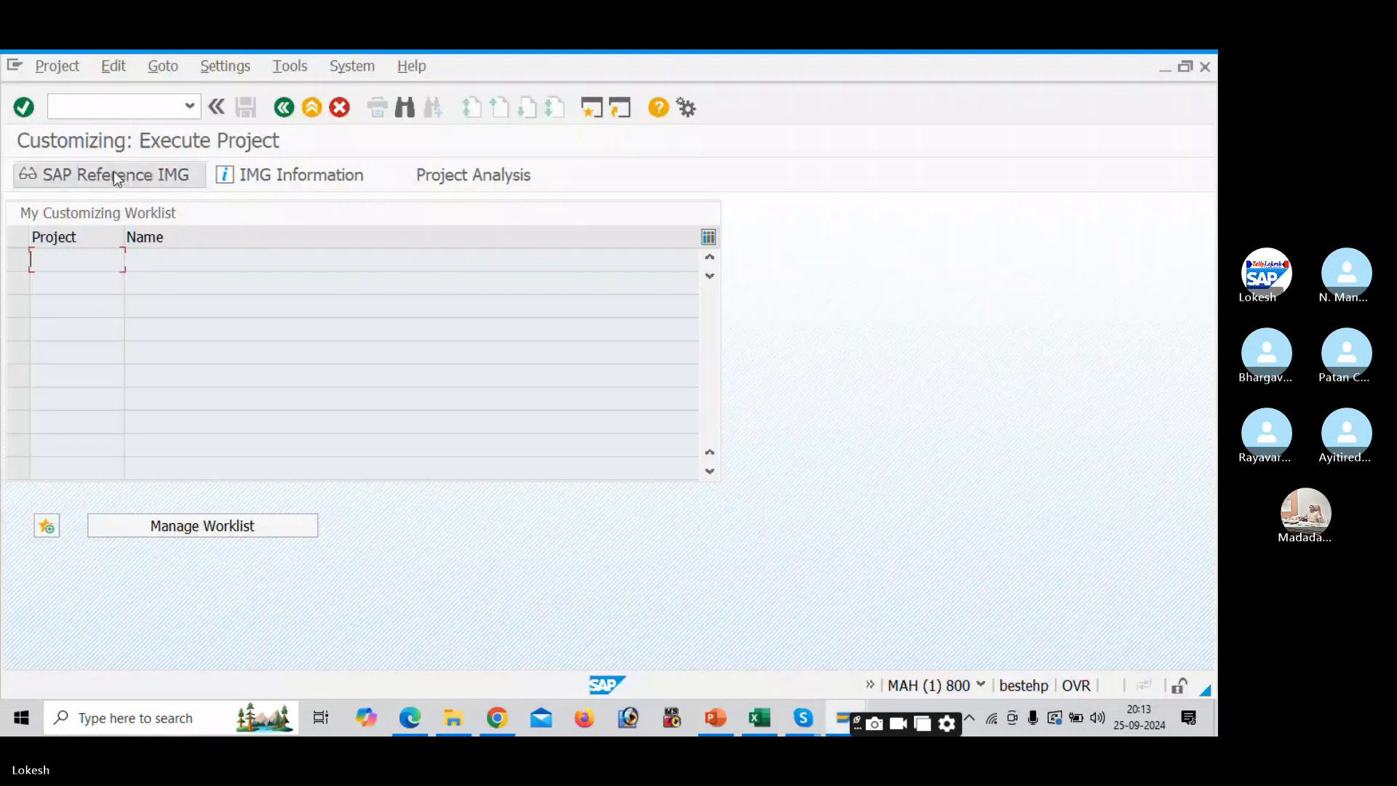
pyautogui.click(113, 175)
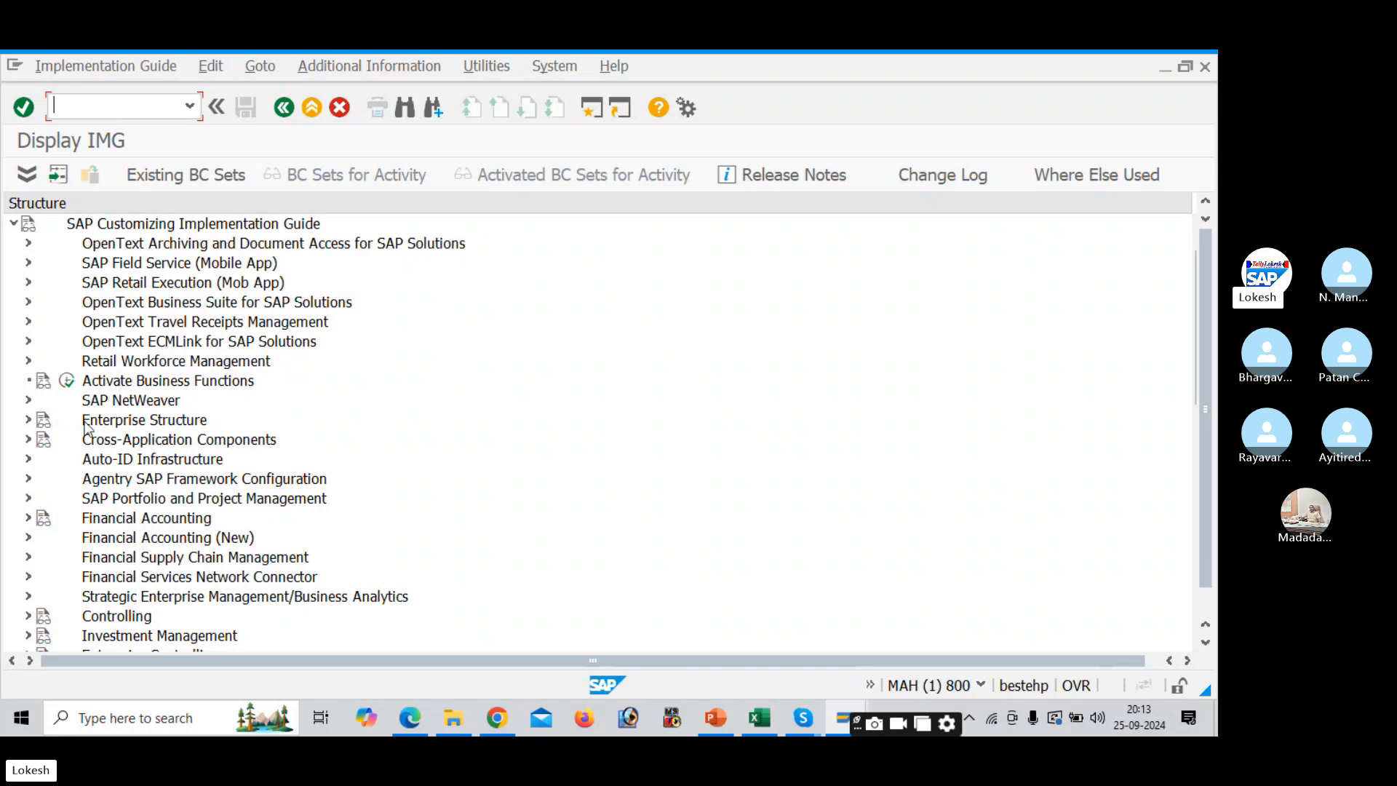
# - Expand Enterprise Structure > Definition > Financial Accounting in the IMG tree
pyautogui.click(29, 422)
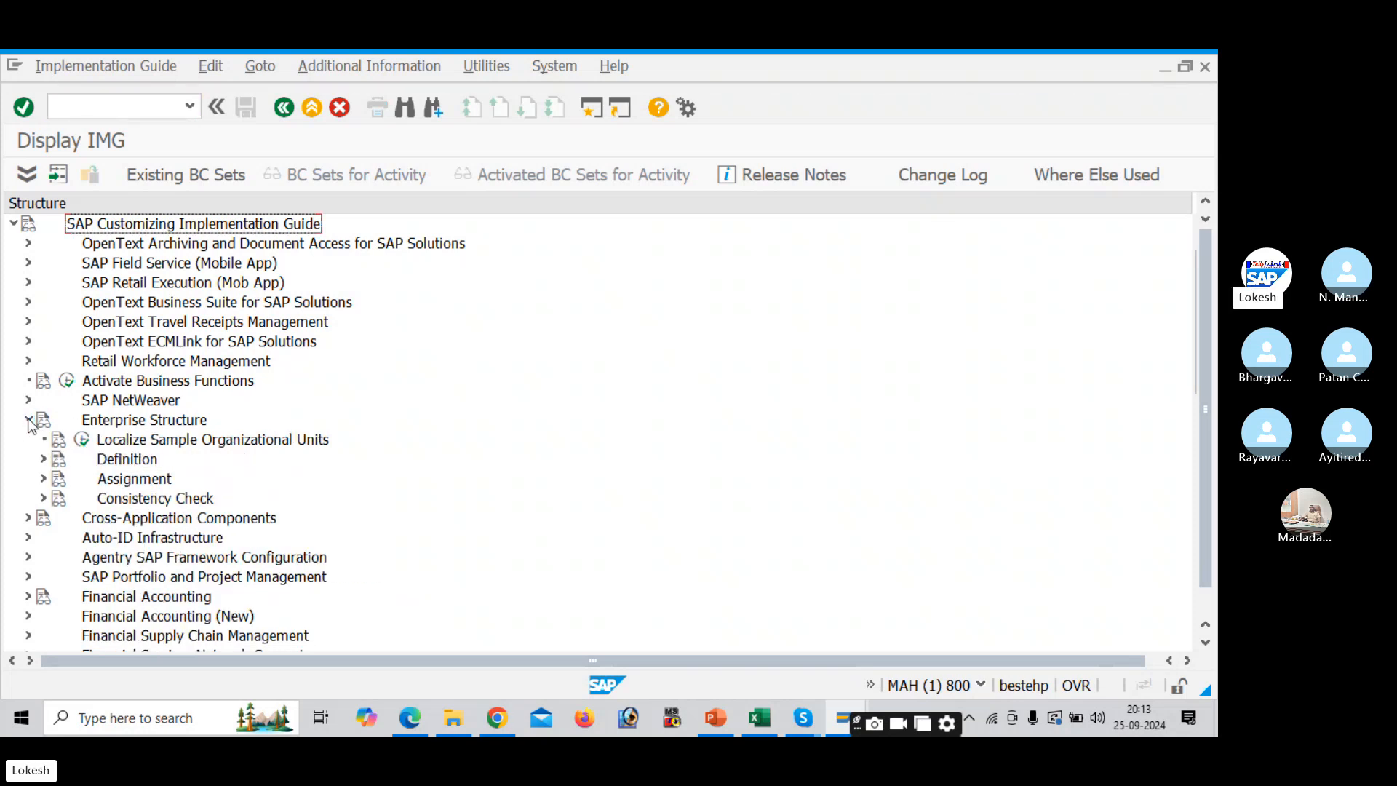
pyautogui.click(43, 459)
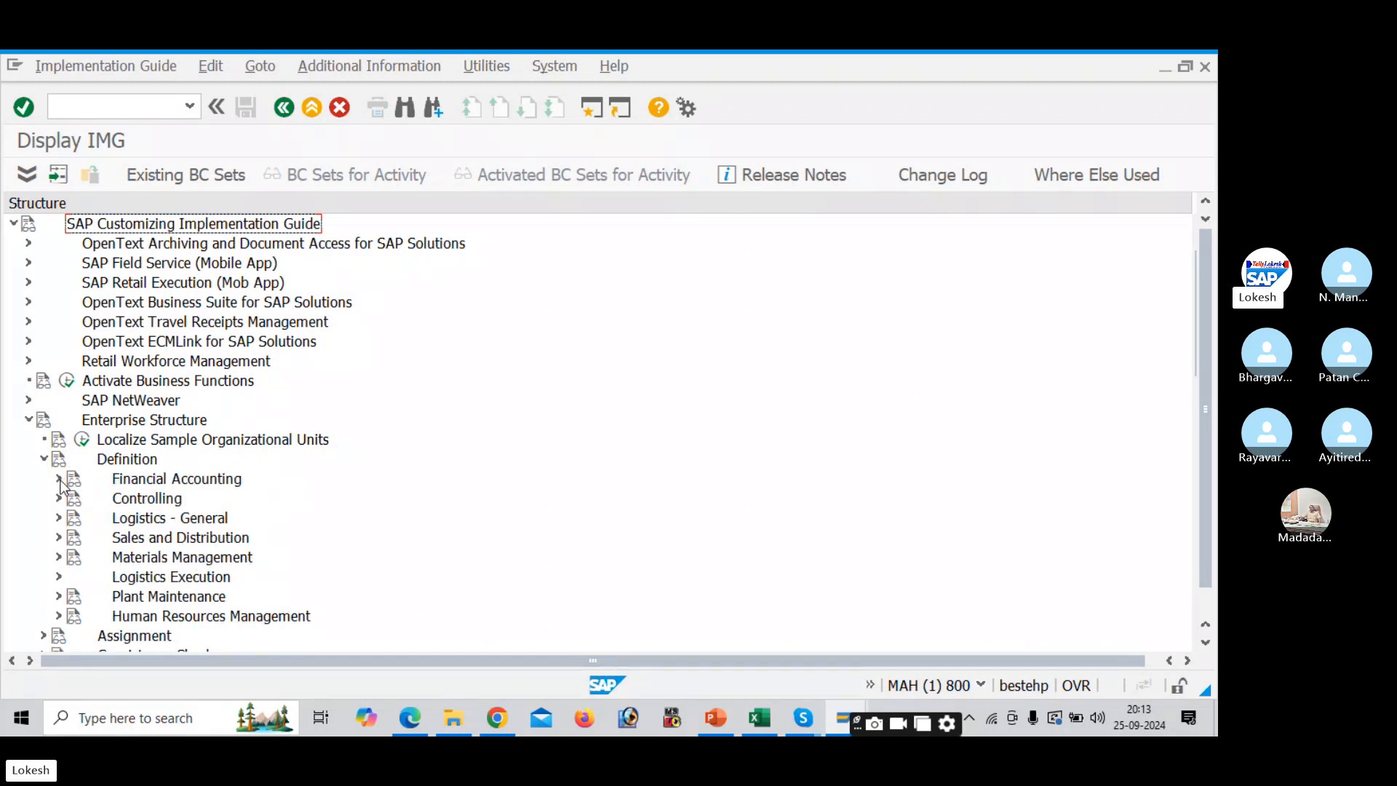
pyautogui.click(59, 478)
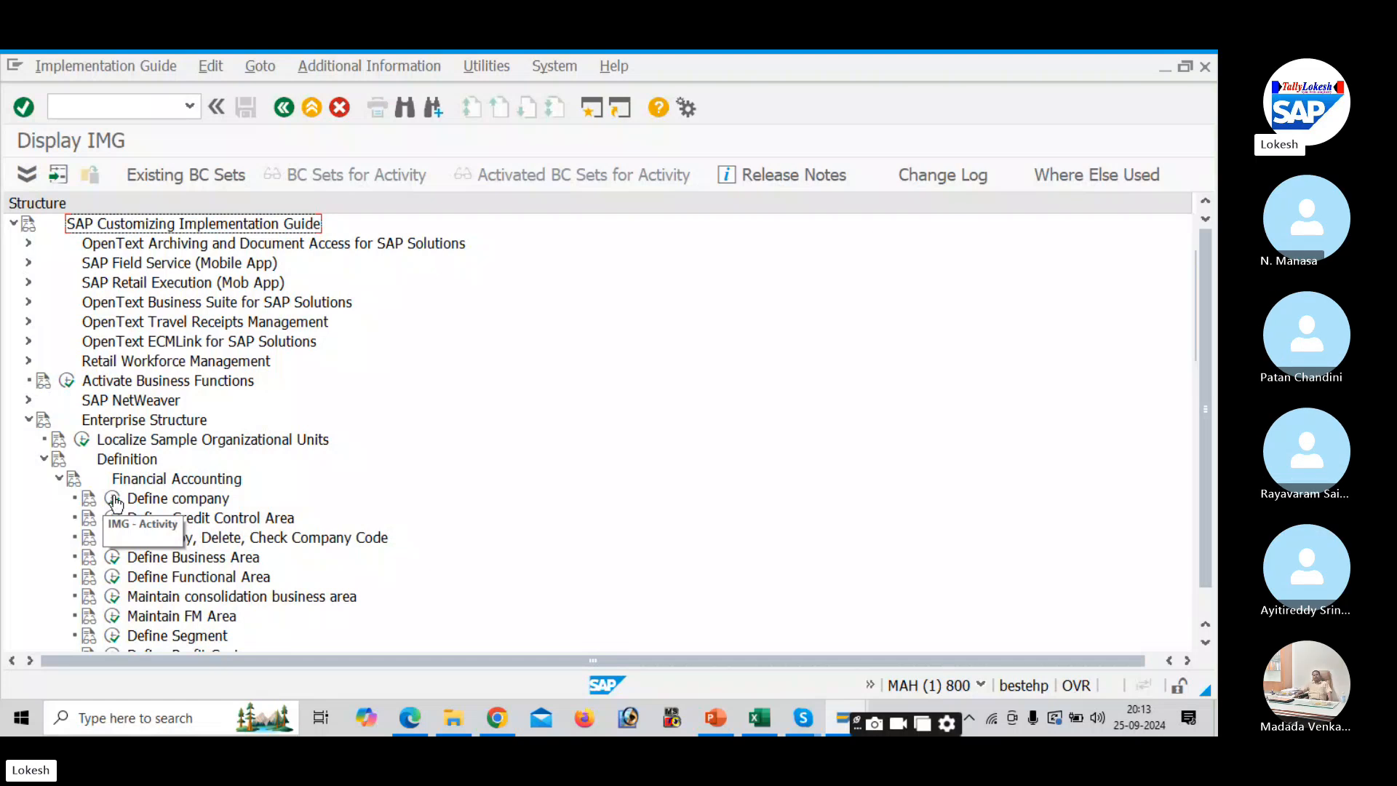
pyautogui.click(89, 501)
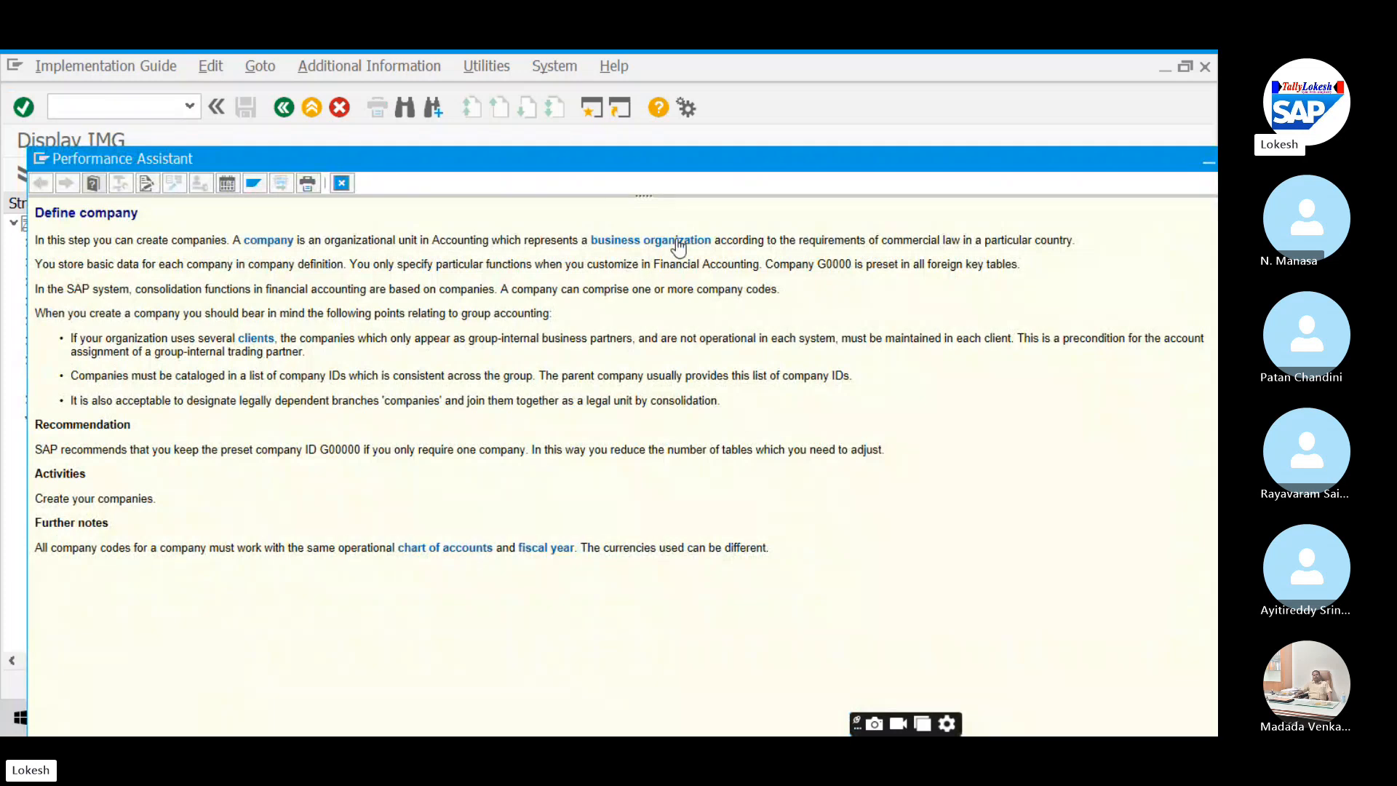
pyautogui.moveTo(641, 167); pyautogui.dragTo(608, 173)
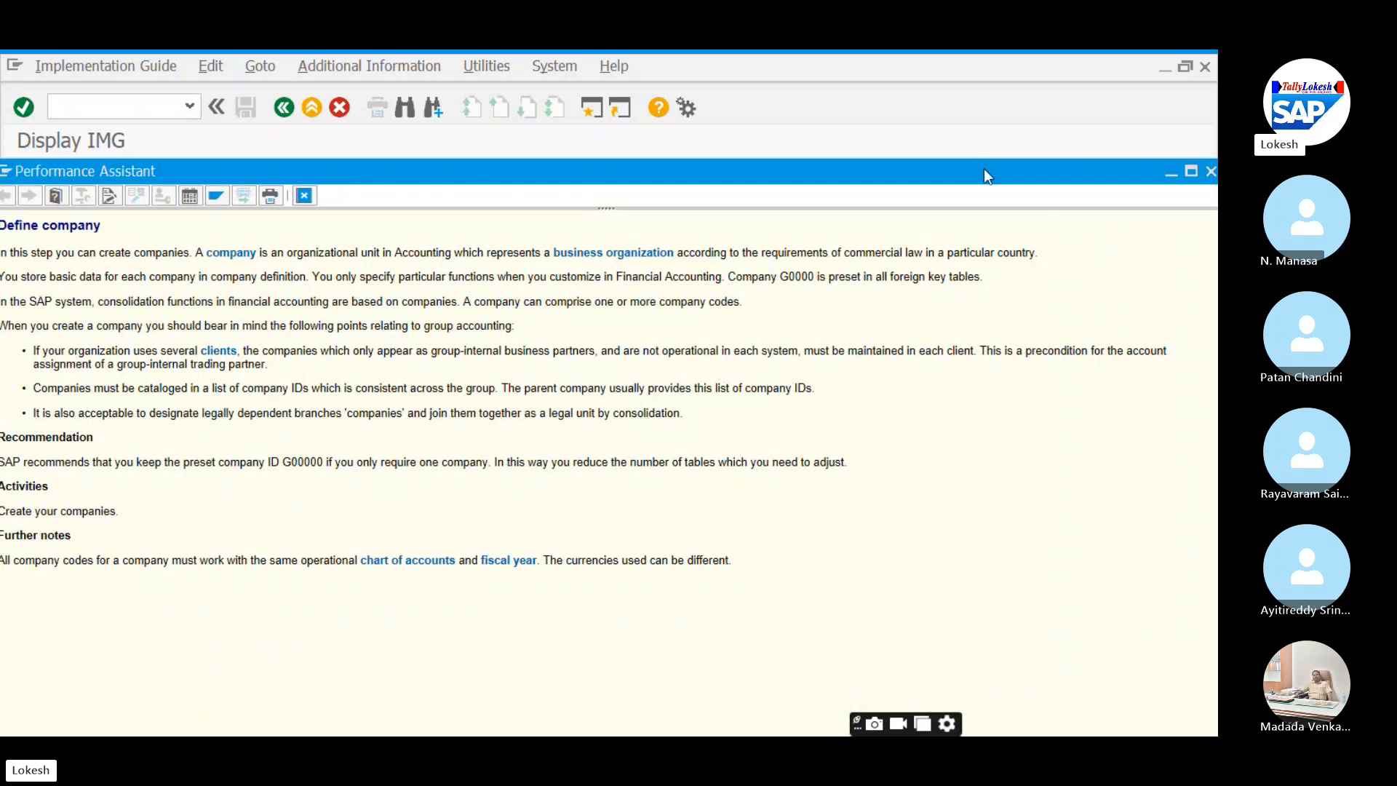
pyautogui.moveTo(984, 170); pyautogui.dragTo(894, 171)
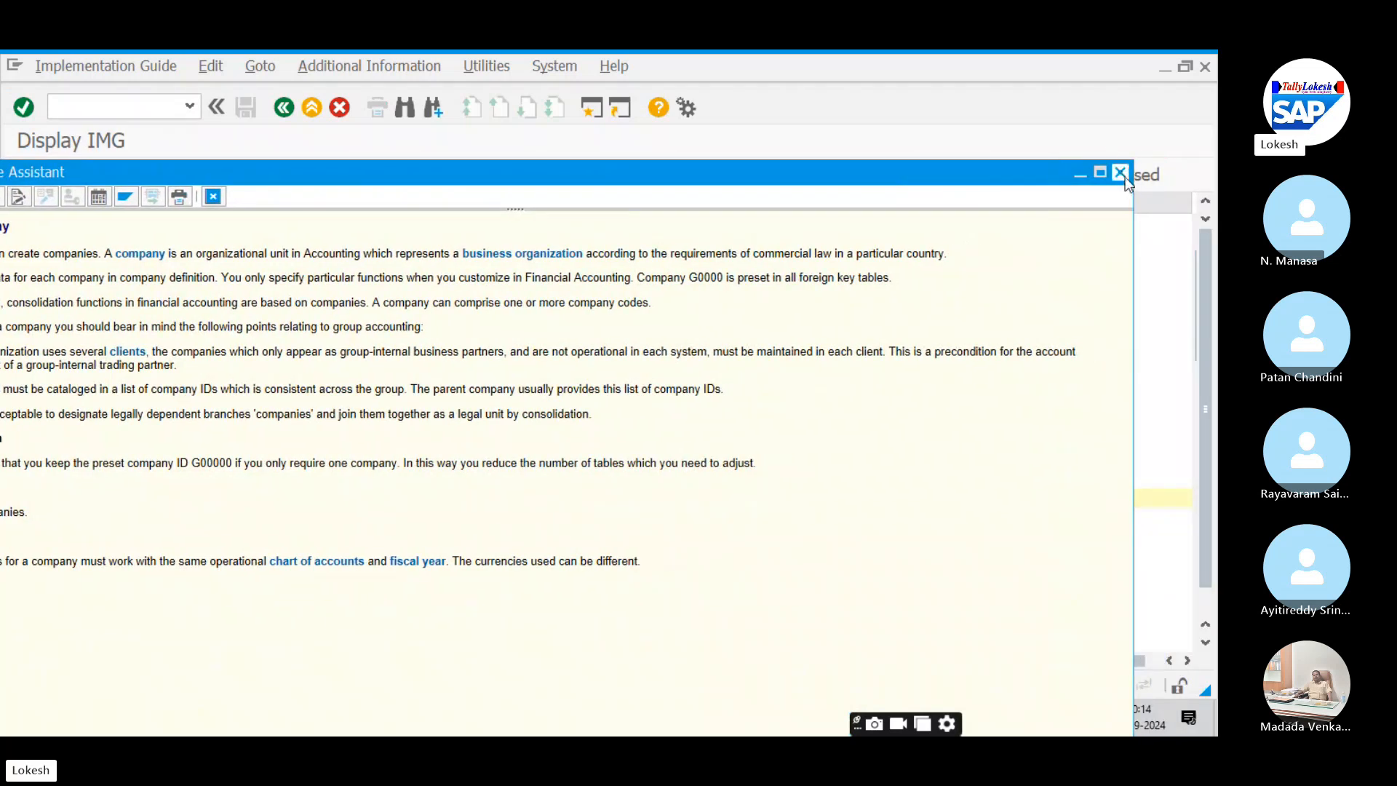
pyautogui.click(1125, 177)
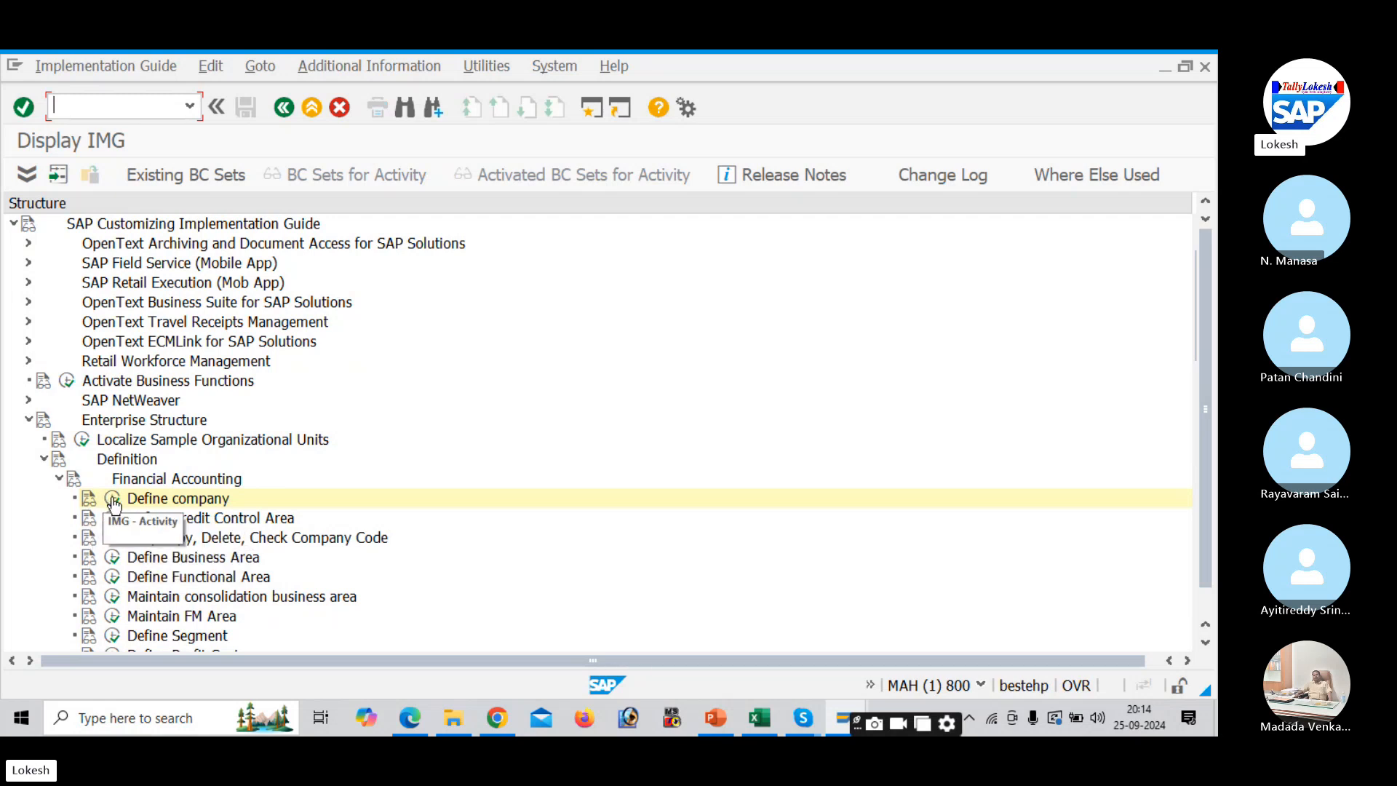
# - Run the Define company activity and page down through the existing companies
pyautogui.click(112, 501)
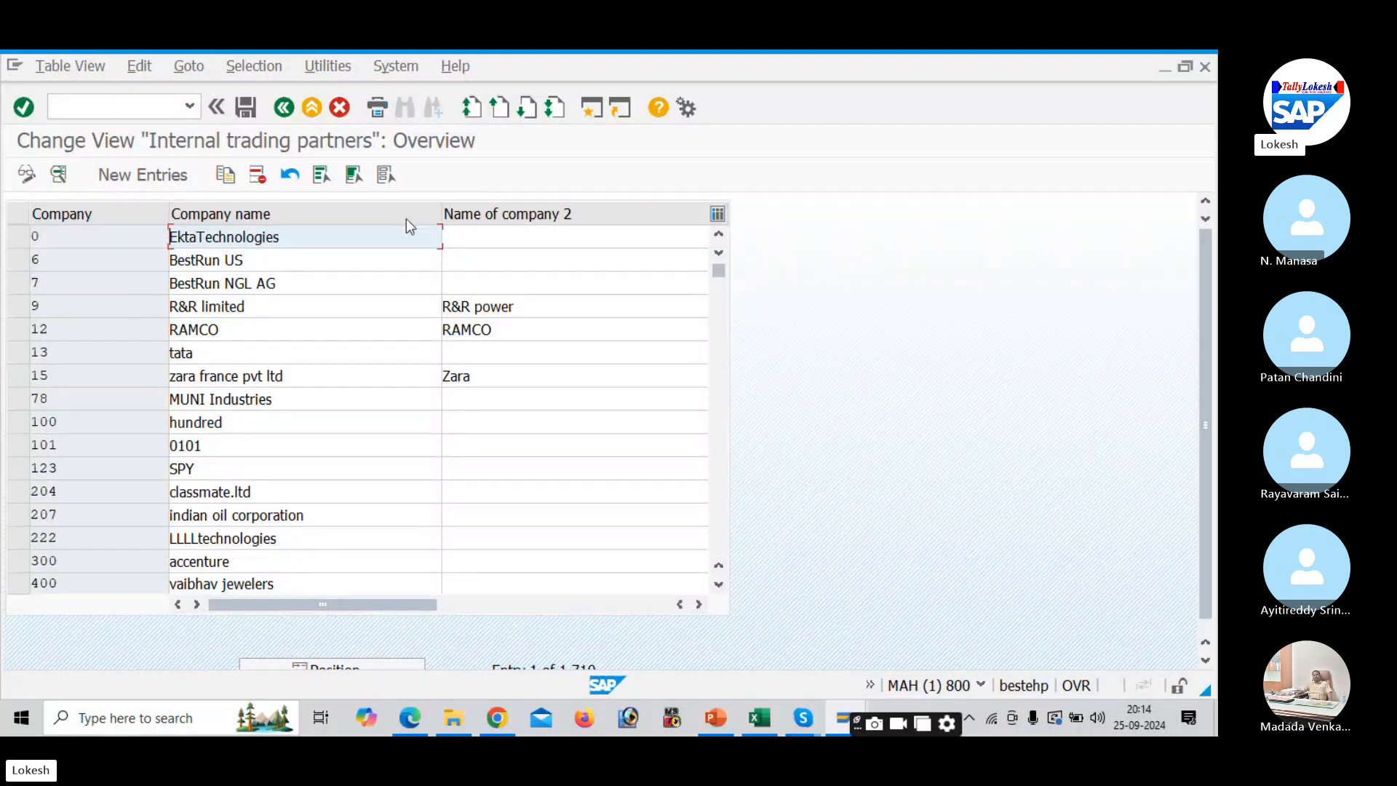
pyautogui.click(715, 396)
pyautogui.click(715, 396)
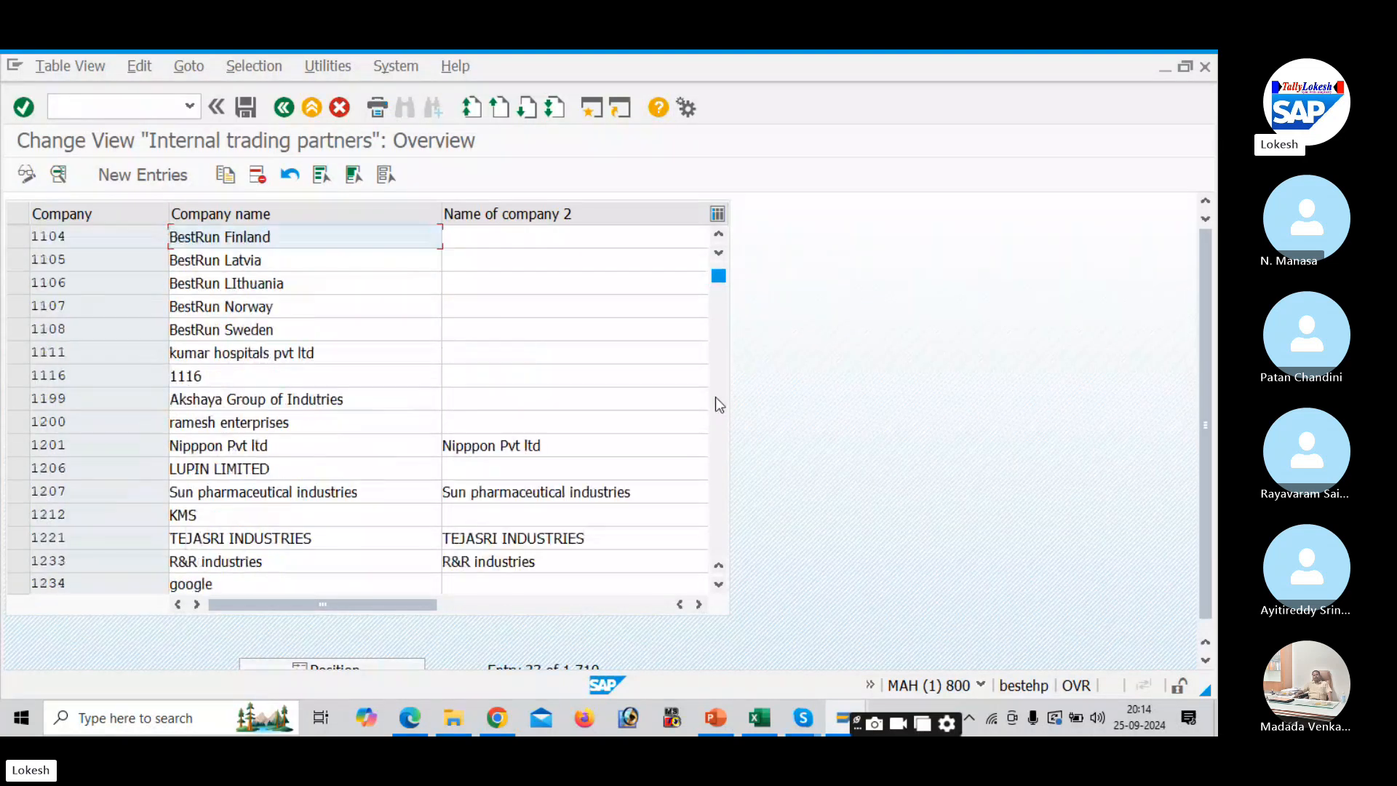
pyautogui.click(715, 395)
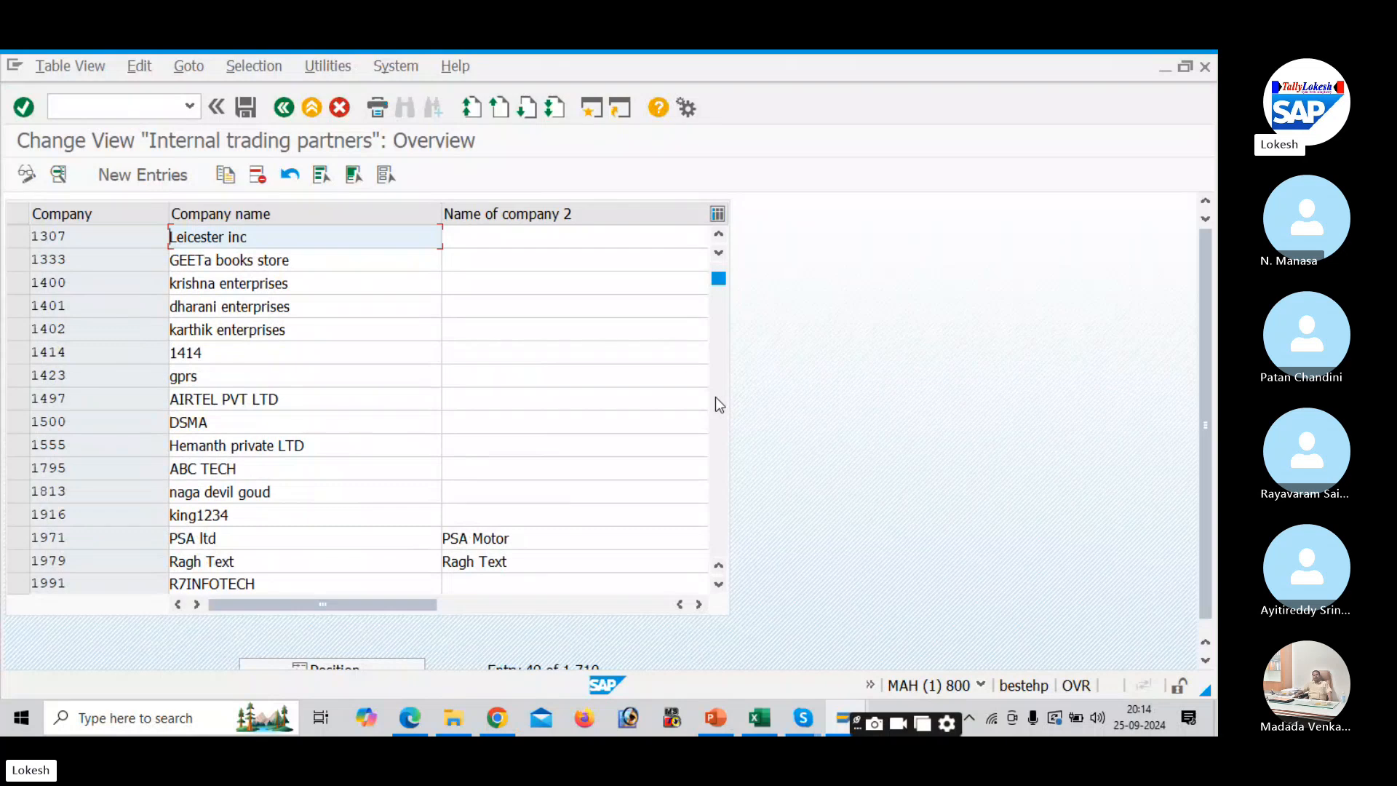
pyautogui.click(715, 395)
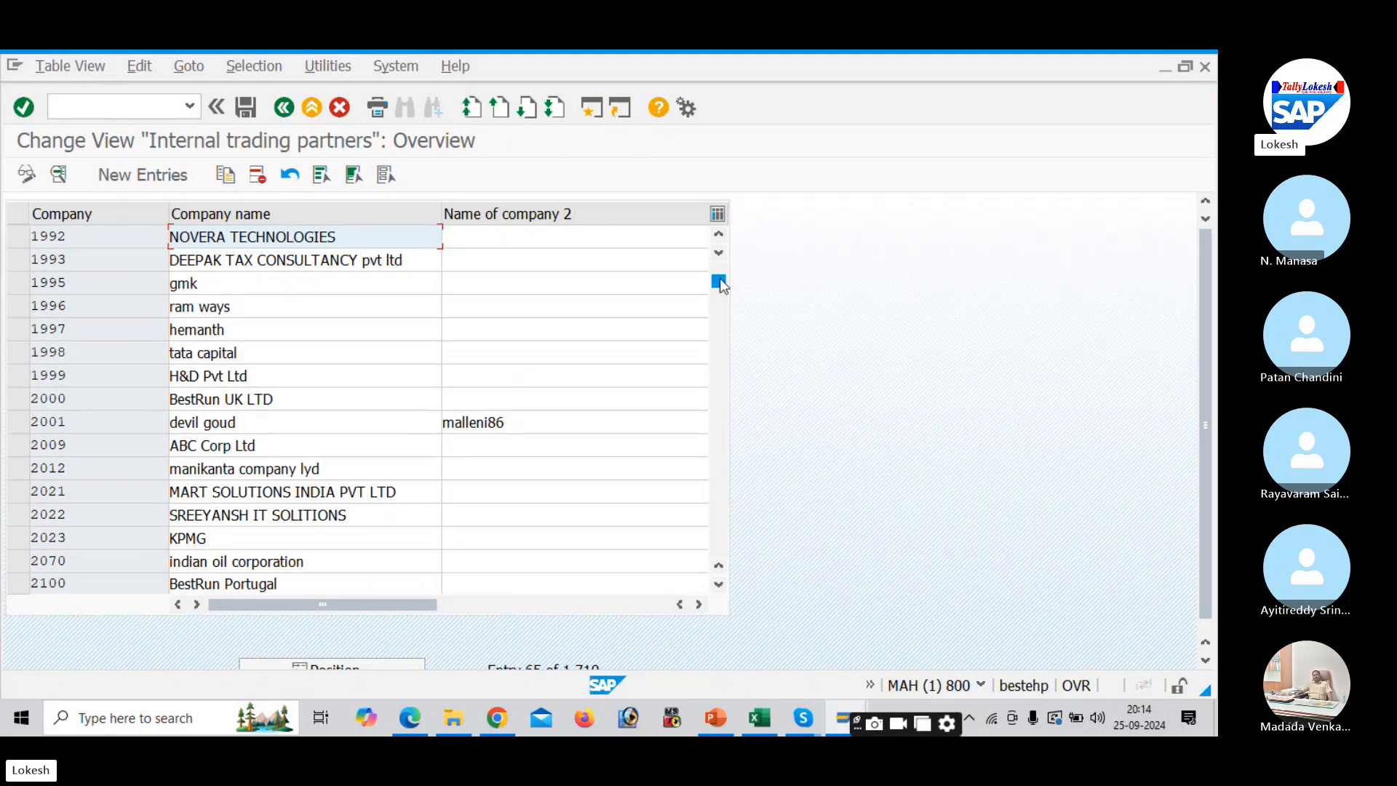
# - Page through the company list again to the six-digit numbers, then drag back up
pyautogui.click(718, 233)
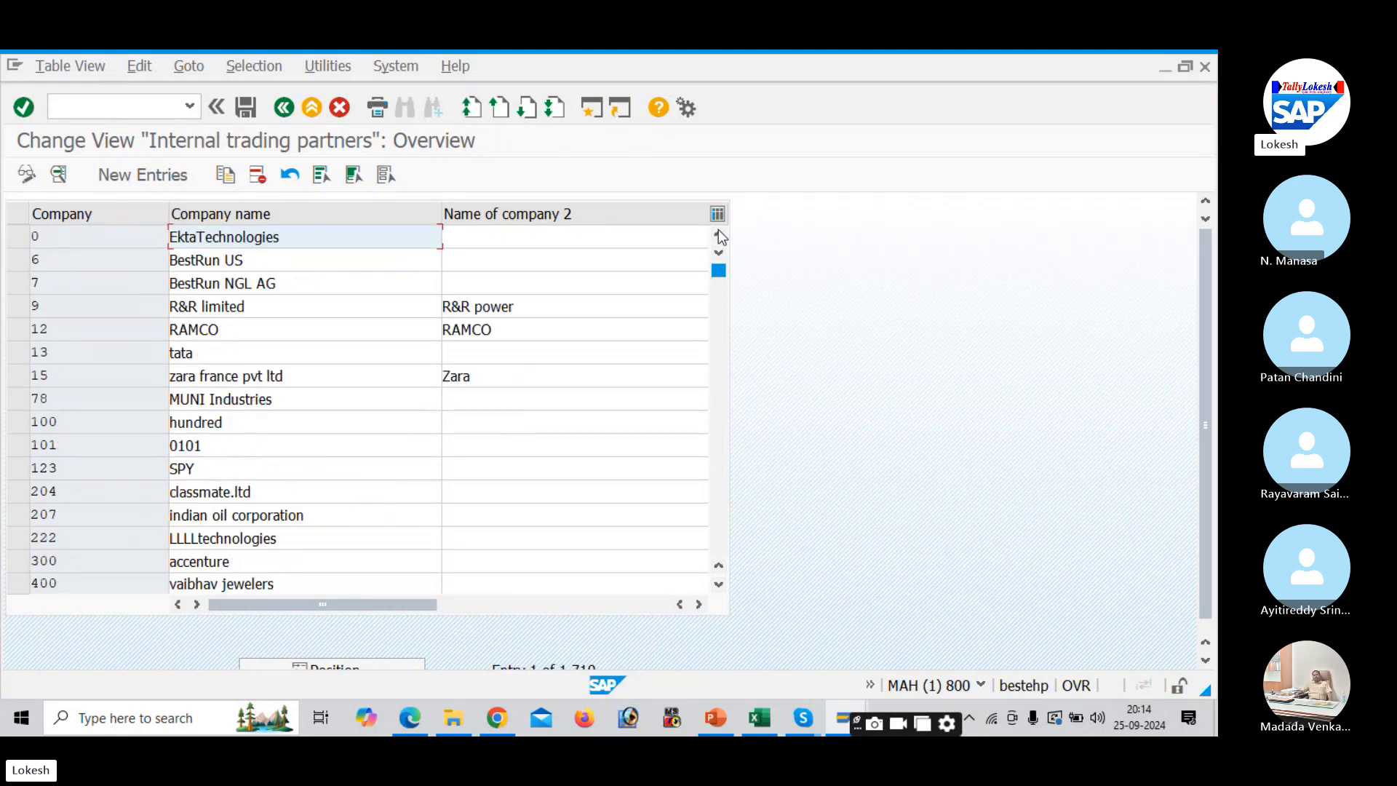
pyautogui.click(724, 365)
pyautogui.click(724, 364)
pyautogui.click(724, 364)
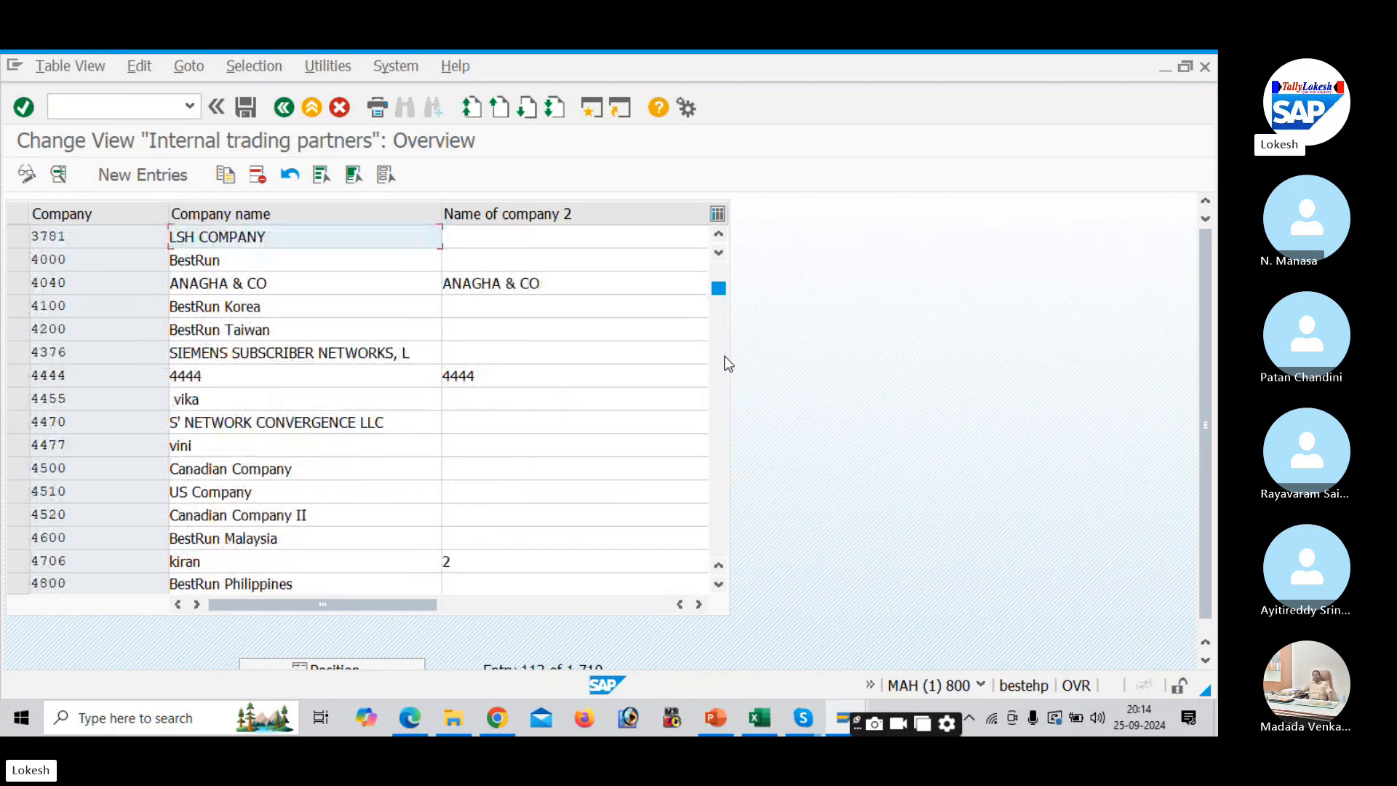
pyautogui.click(725, 358)
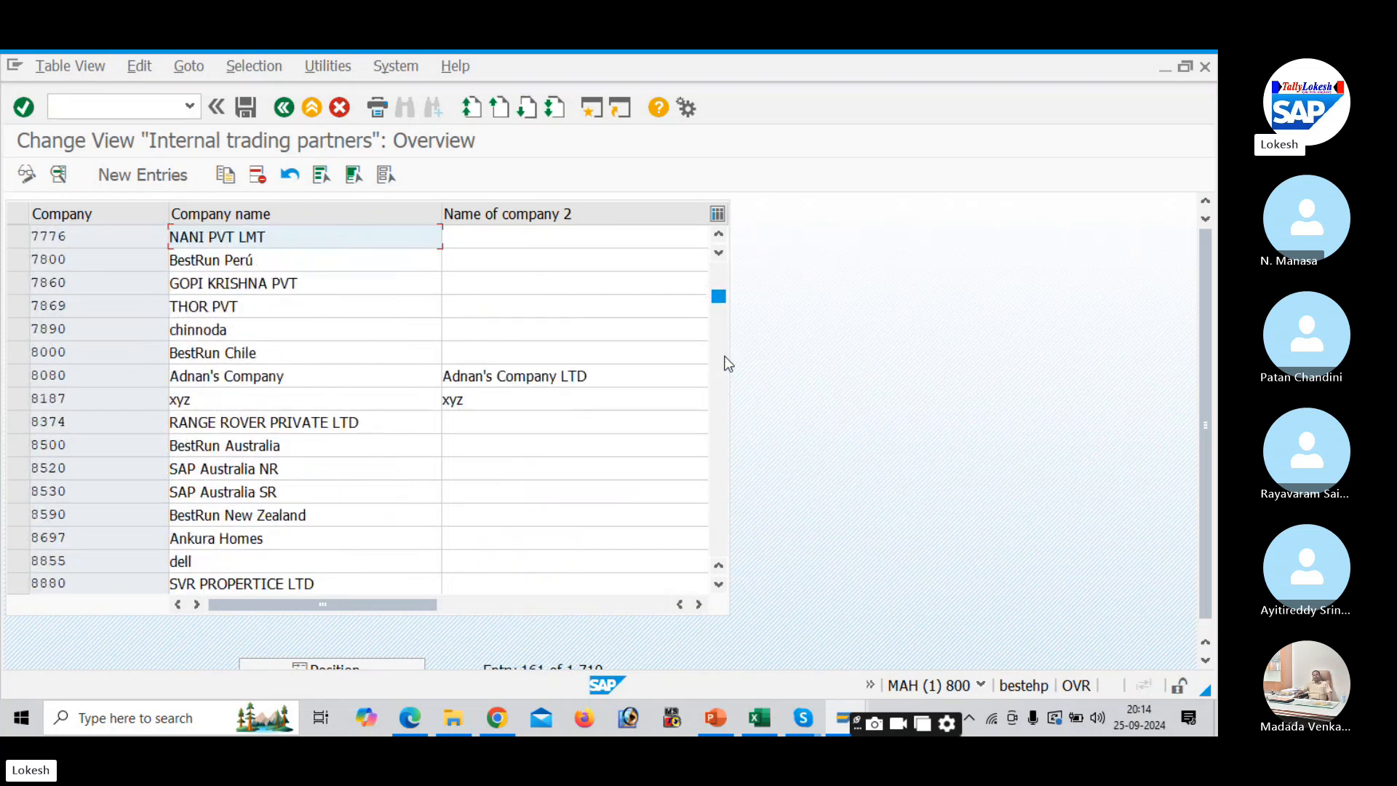
pyautogui.click(726, 363)
pyautogui.click(725, 366)
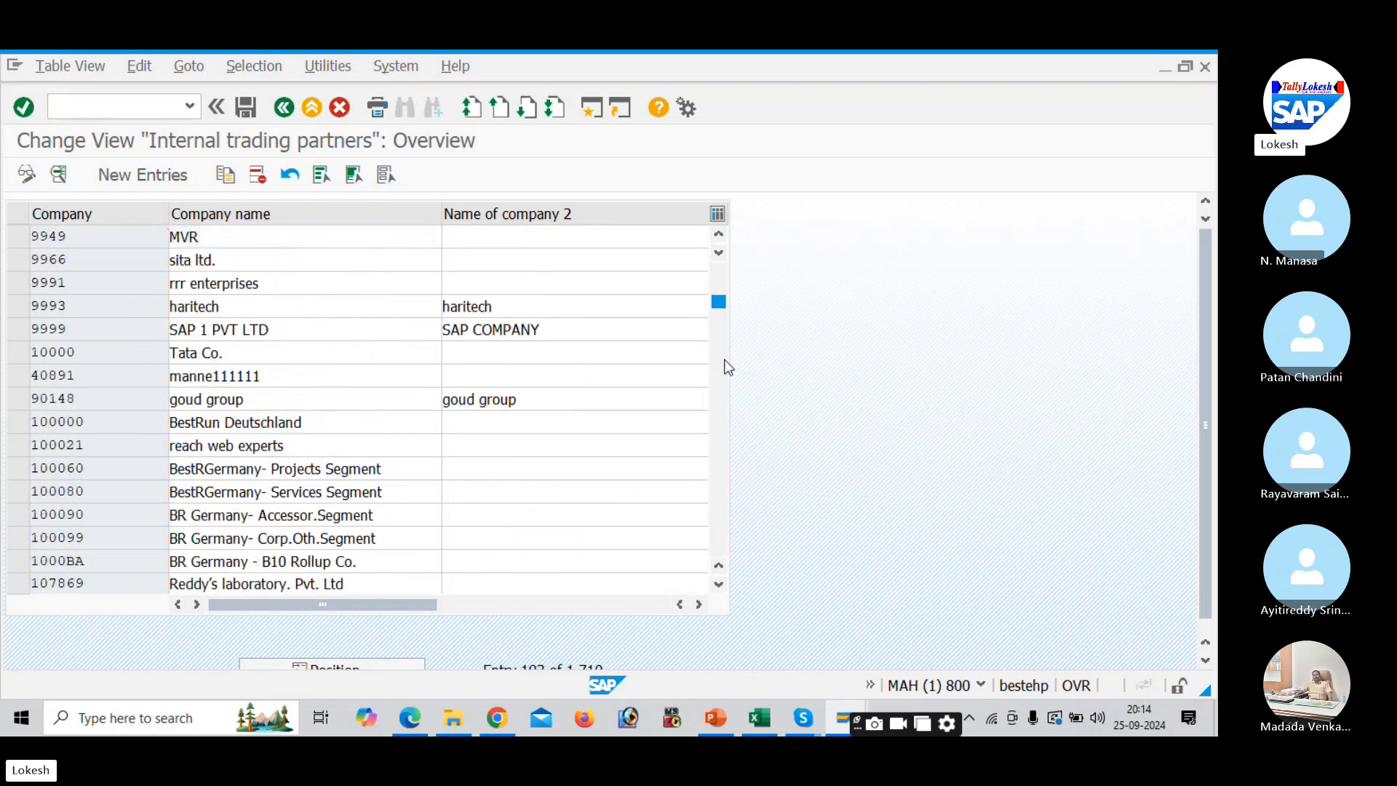
pyautogui.click(726, 363)
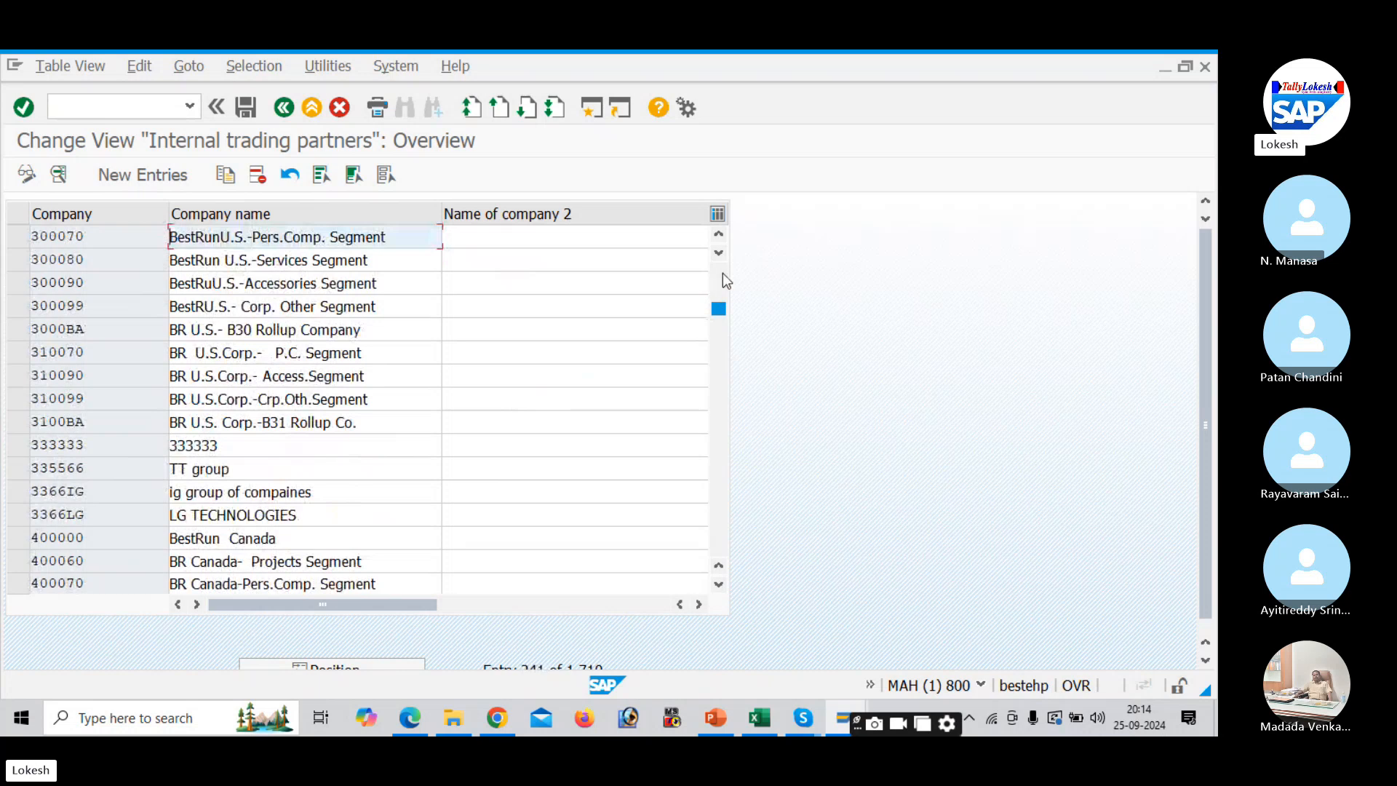
pyautogui.moveTo(719, 313); pyautogui.dragTo(717, 270)
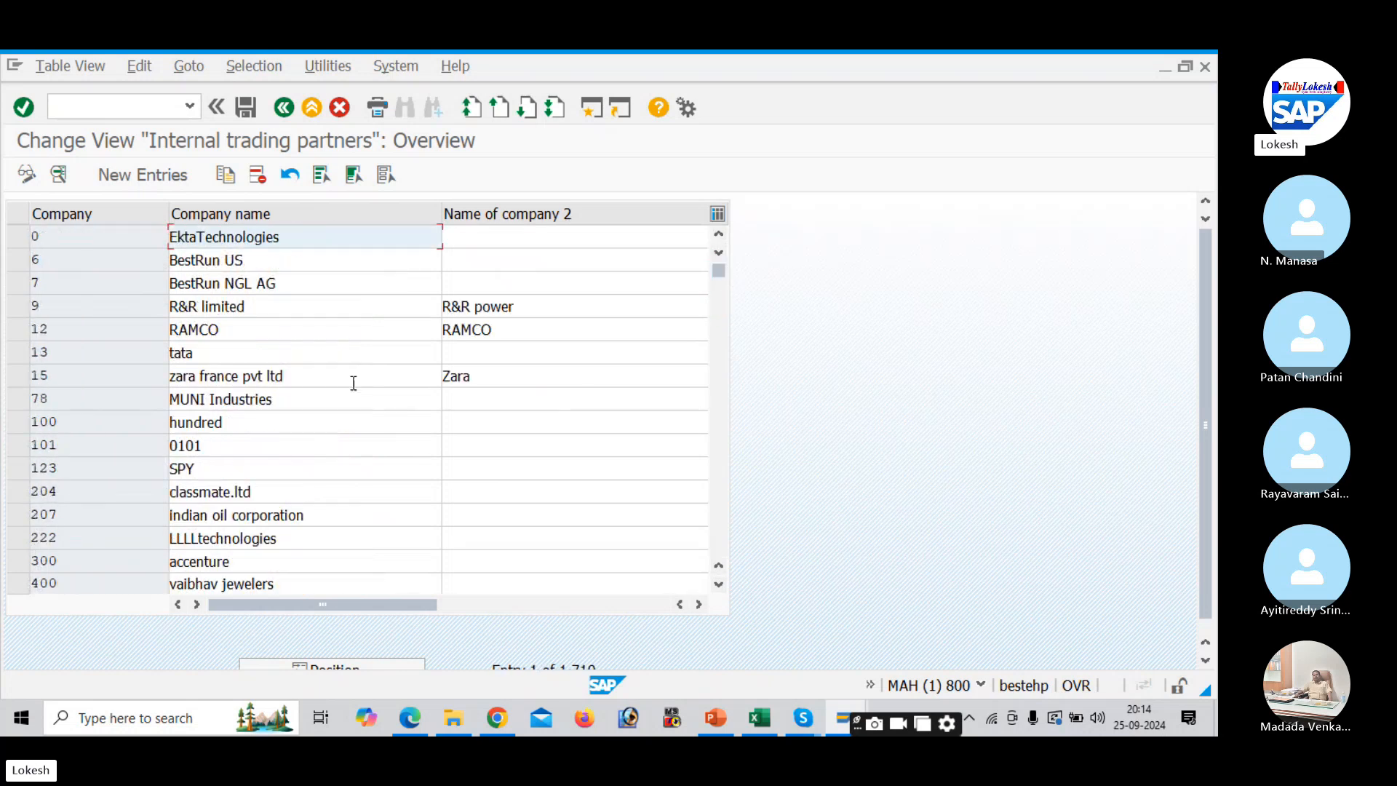
# - Start a new company entry, checking the PDF's example entry before returning to SAP
pyautogui.click(154, 179)
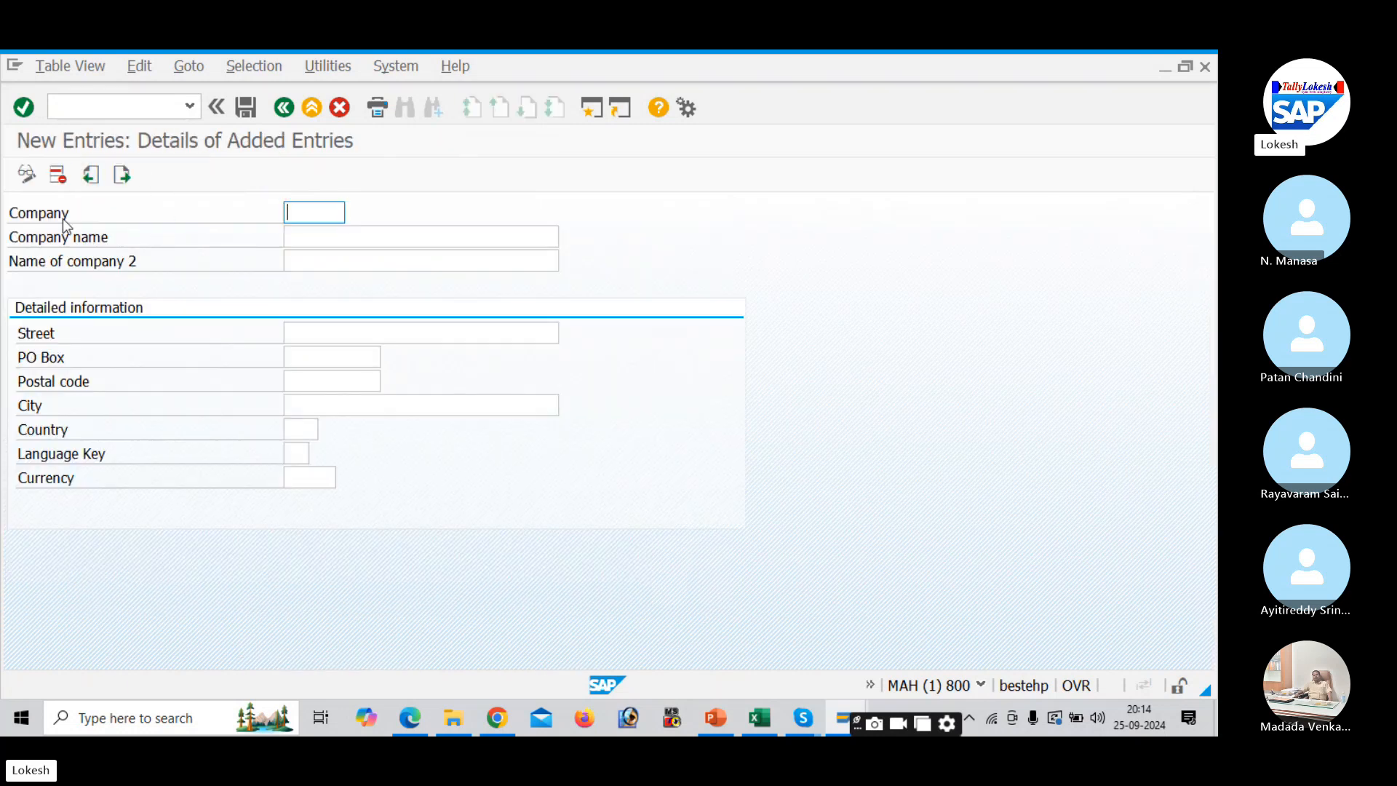
pyautogui.hotkey('alt', 'Tab')
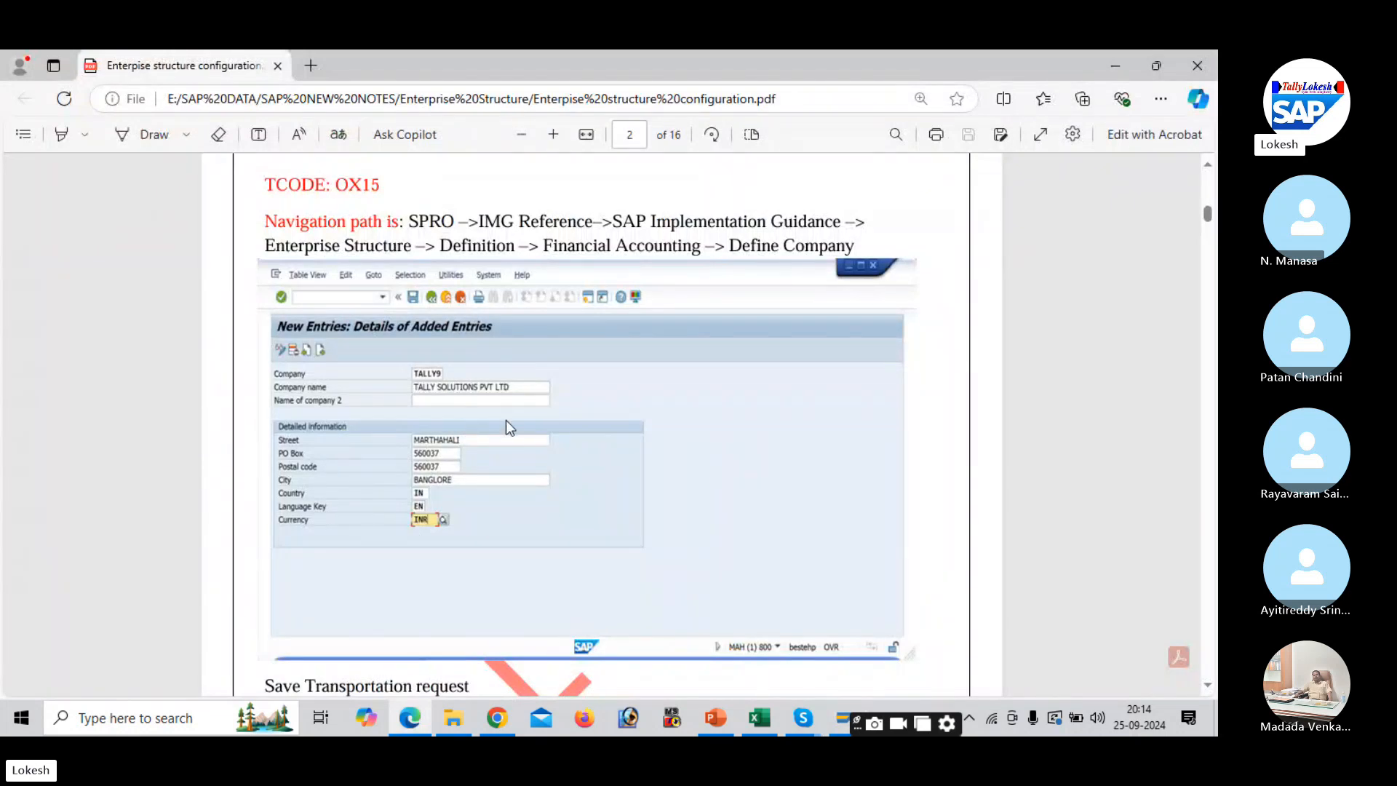
pyautogui.hotkey('alt', 'Tab')
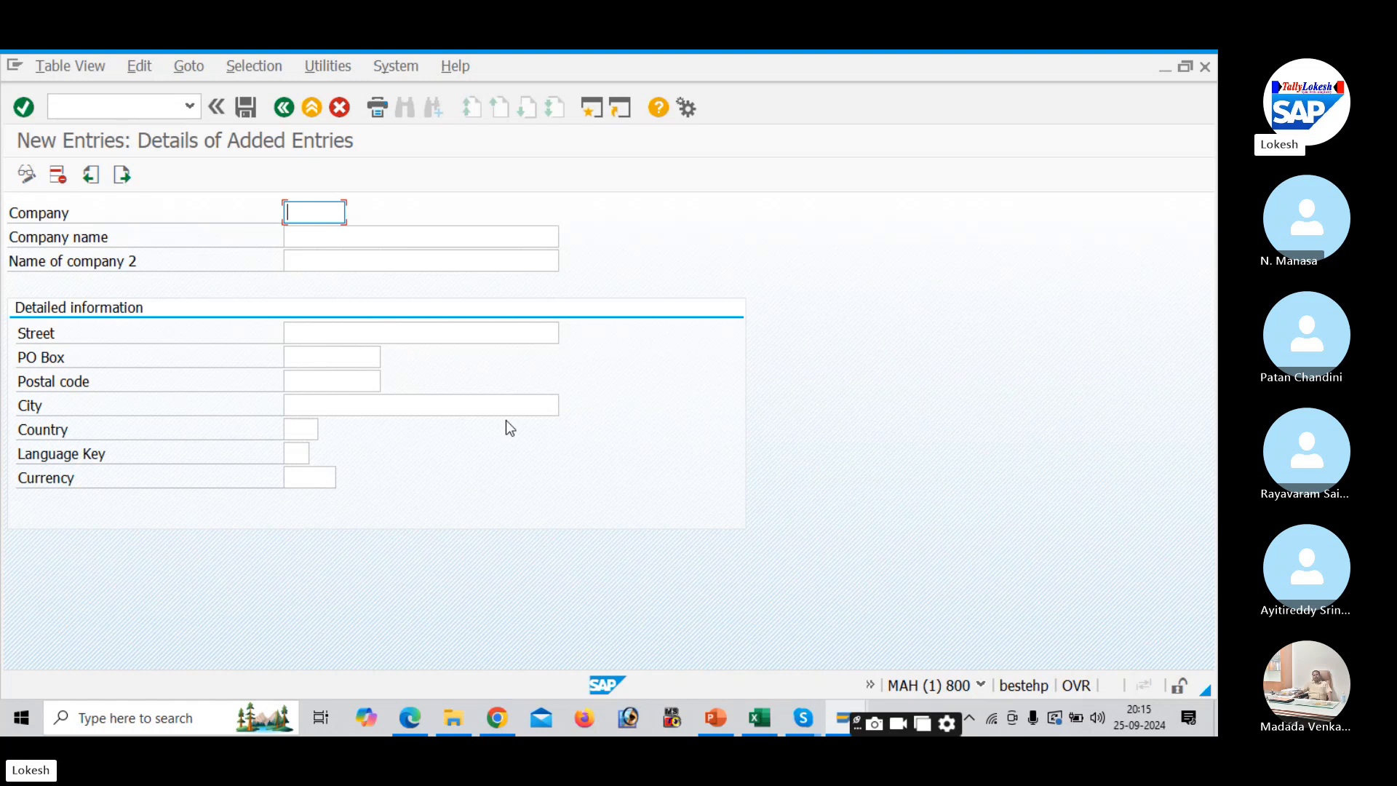
pyautogui.hotkey('alt', 'Tab')
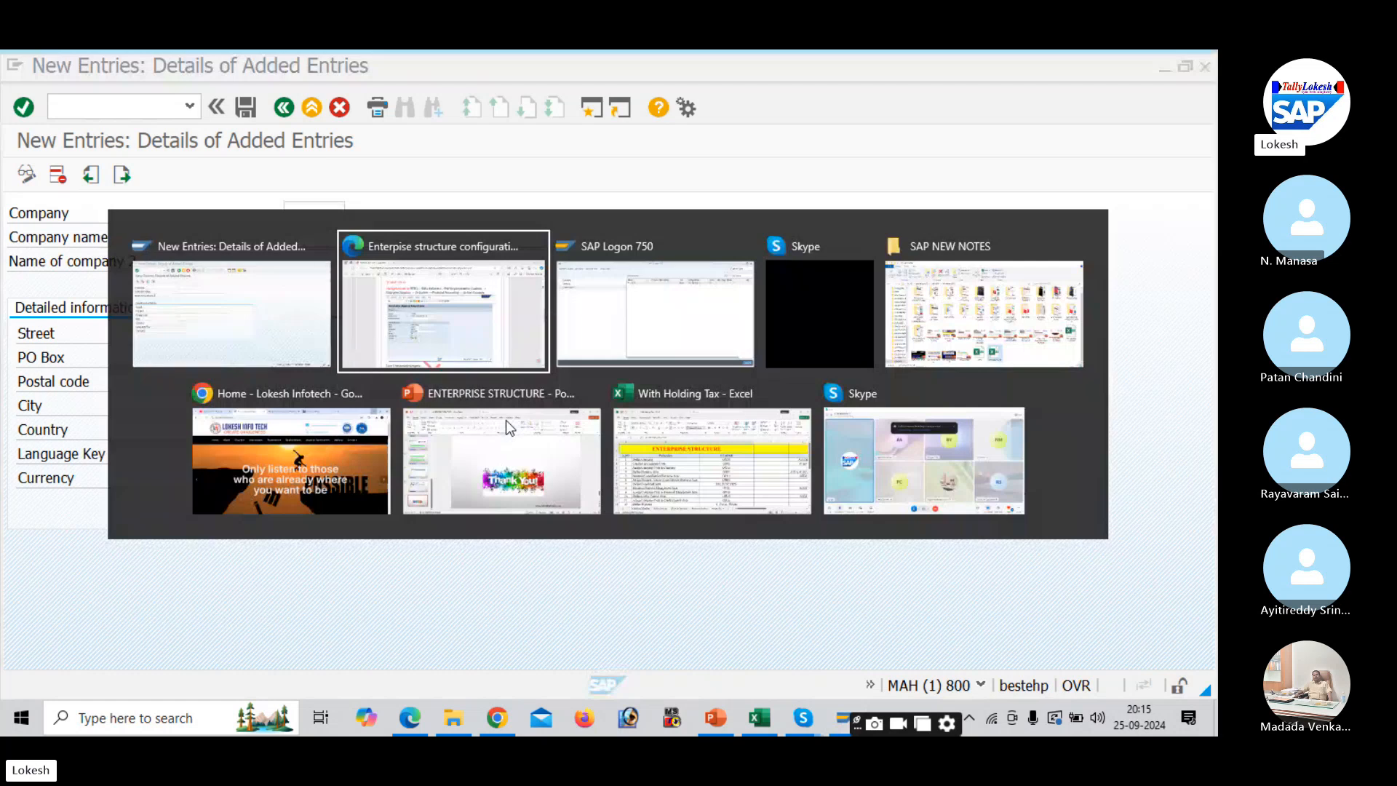
pyautogui.hotkey('alt', 'Tab')
pyautogui.hotkey('alt', 'Tab')
pyautogui.hotkey('alt', 'Tab')
pyautogui.hotkey('alt', 'Tab')
pyautogui.hotkey('alt', 'Tab')
pyautogui.hotkey('alt', 'Tab')
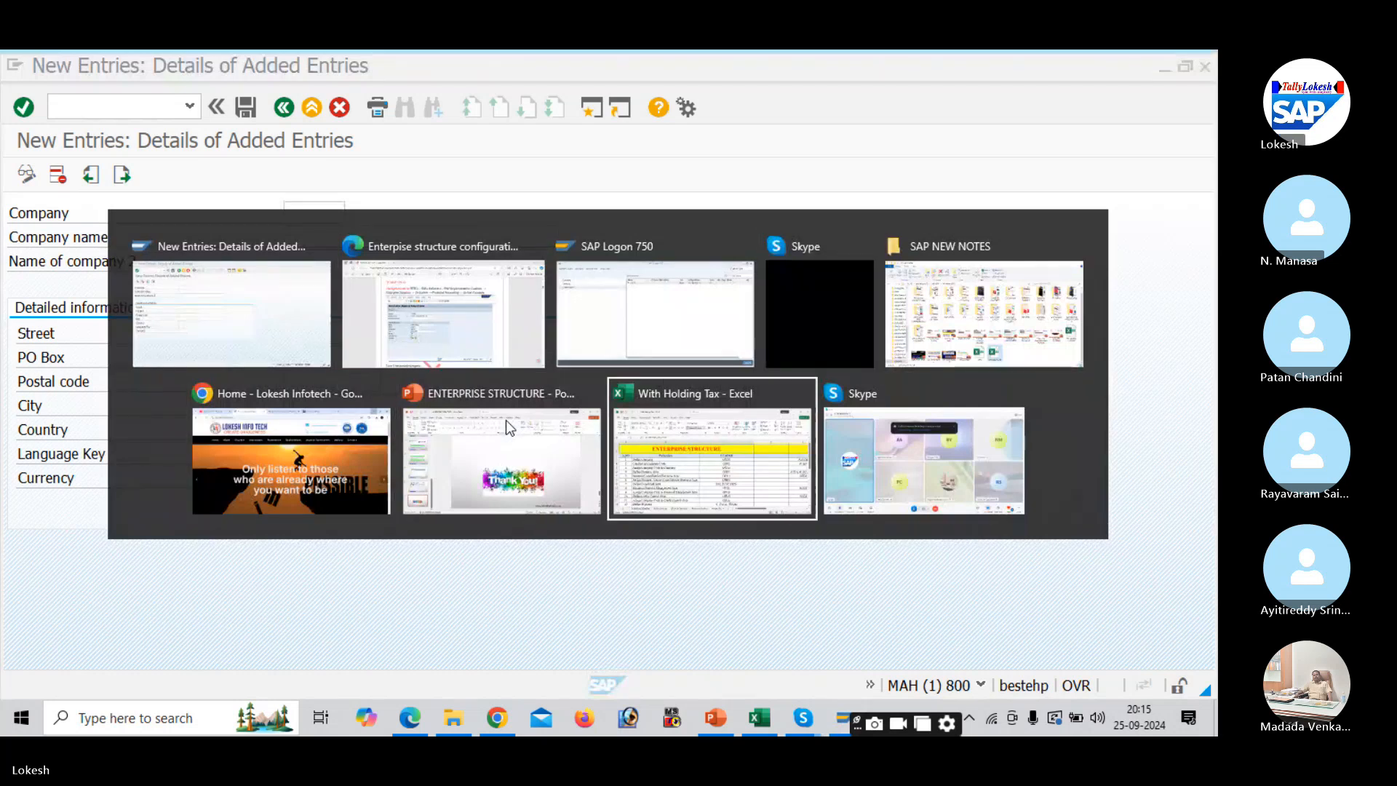
pyautogui.hotkey('alt', 'Tab')
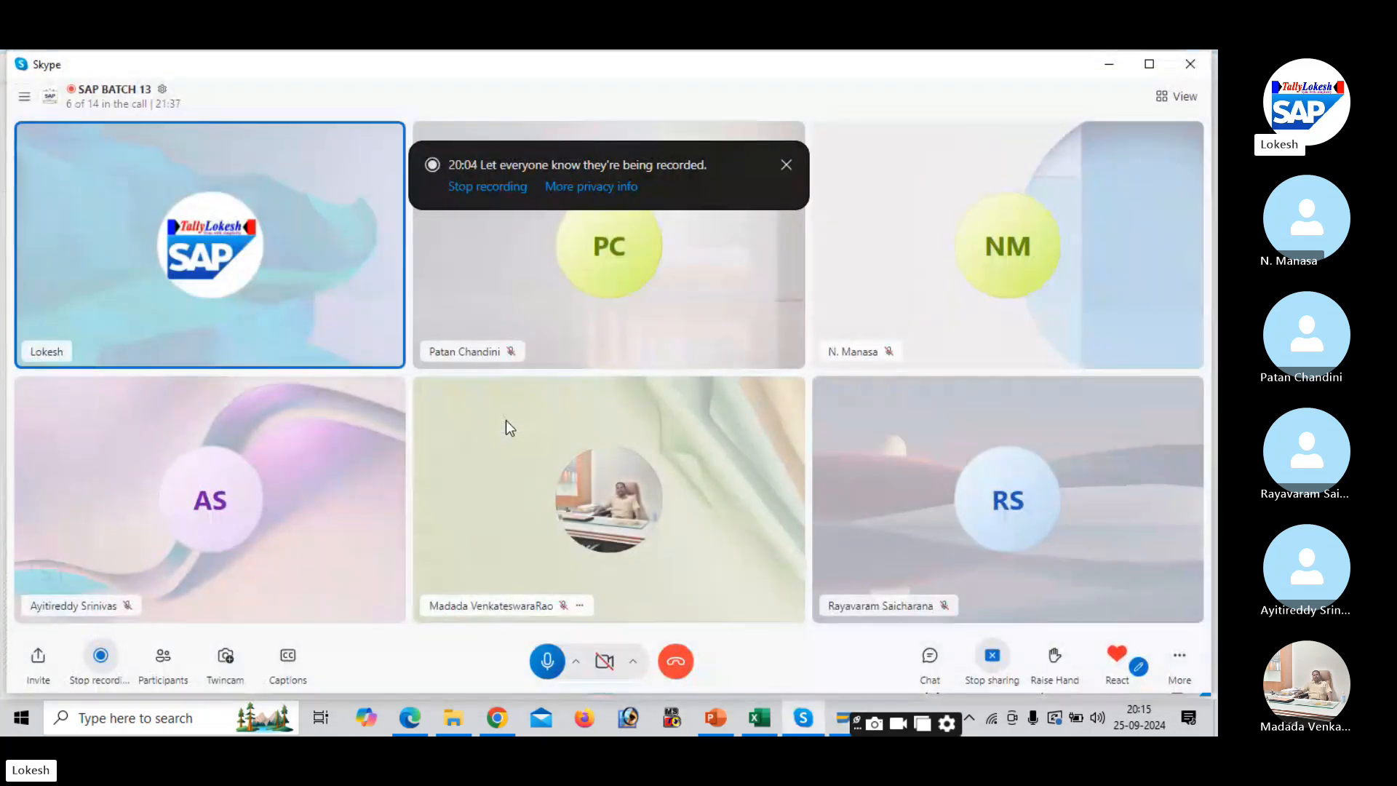
pyautogui.hotkey('alt', 'Tab')
pyautogui.hotkey('alt', 'Tab')
pyautogui.hotkey('alt', 'Tab')
pyautogui.hotkey('alt', 'Tab')
pyautogui.hotkey('alt', 'Tab')
pyautogui.hotkey('alt', 'Tab')
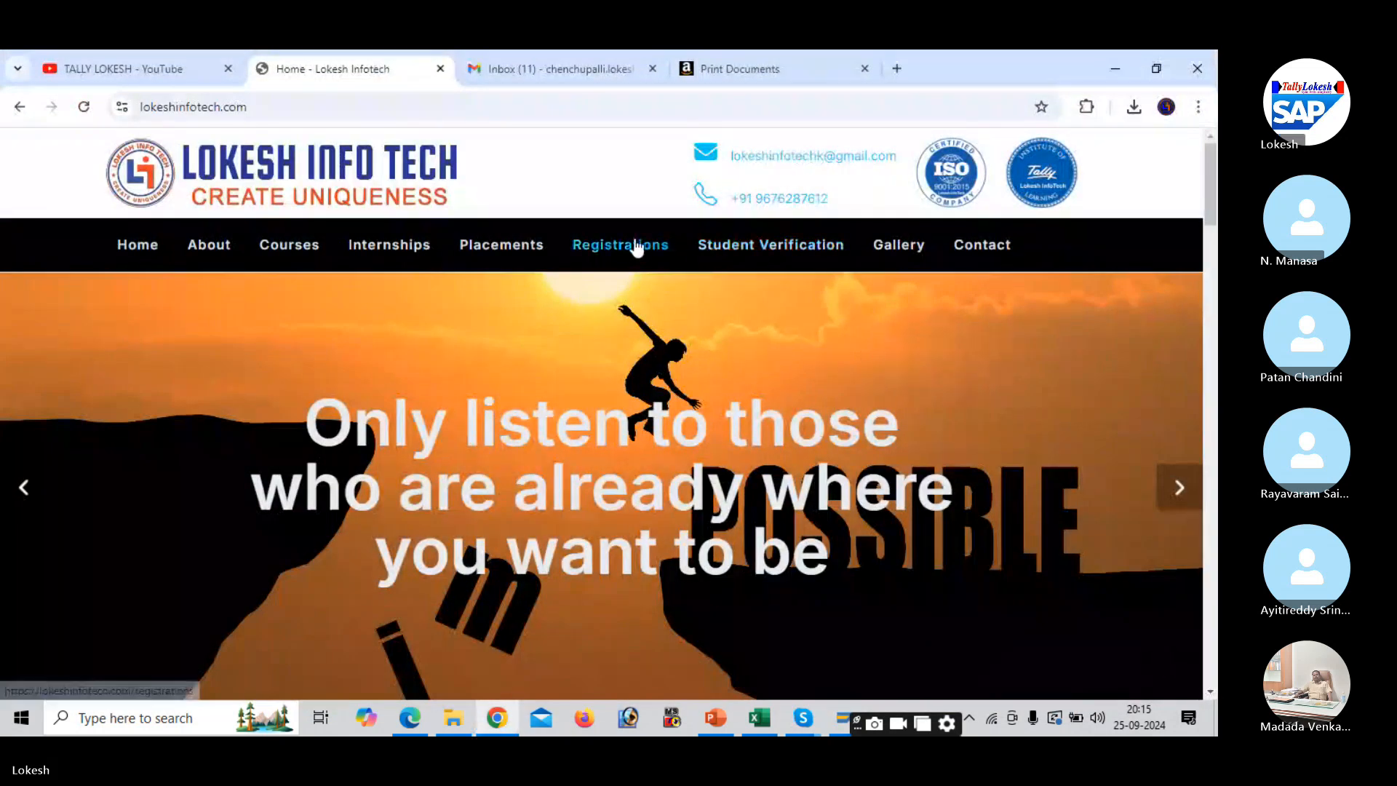
pyautogui.click(531, 242)
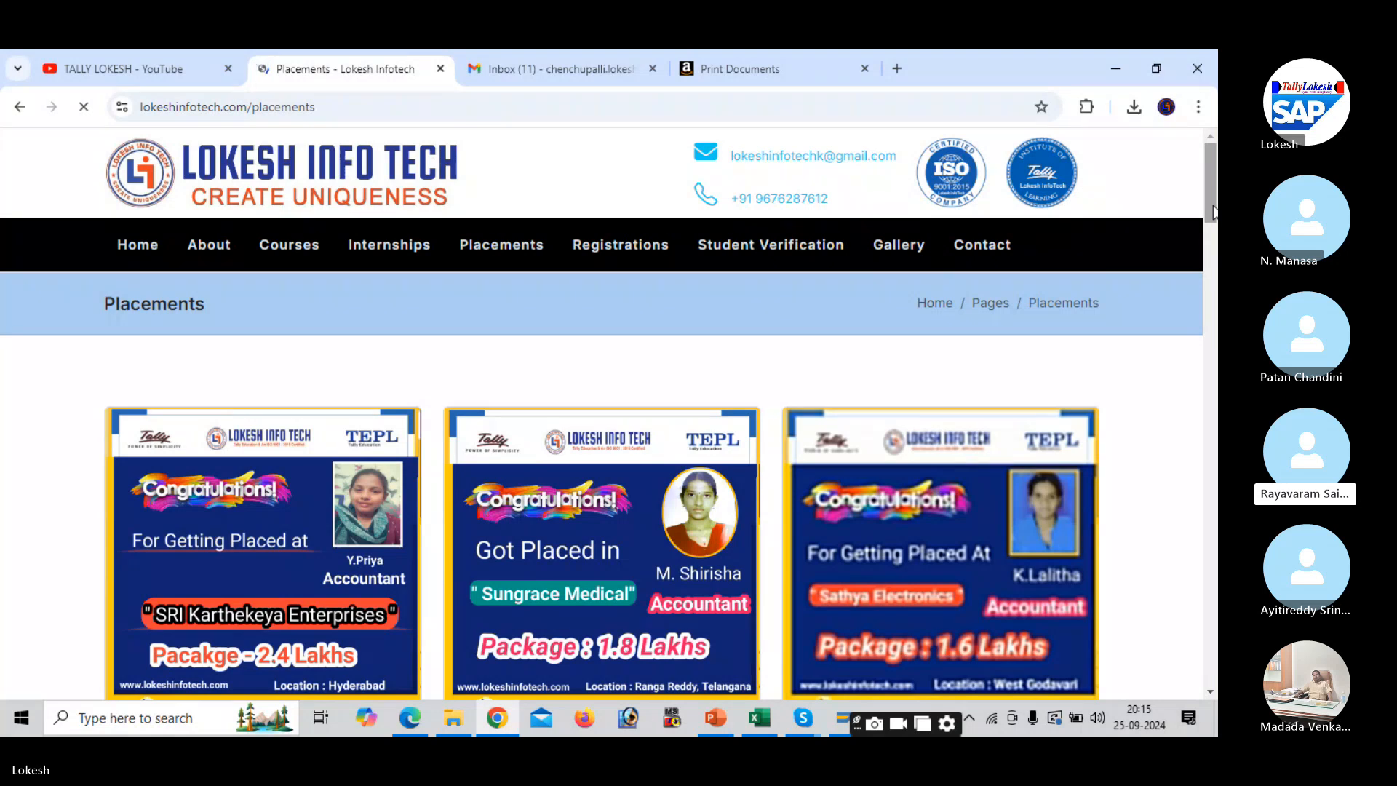
pyautogui.moveTo(1213, 211); pyautogui.dragTo(1213, 305)
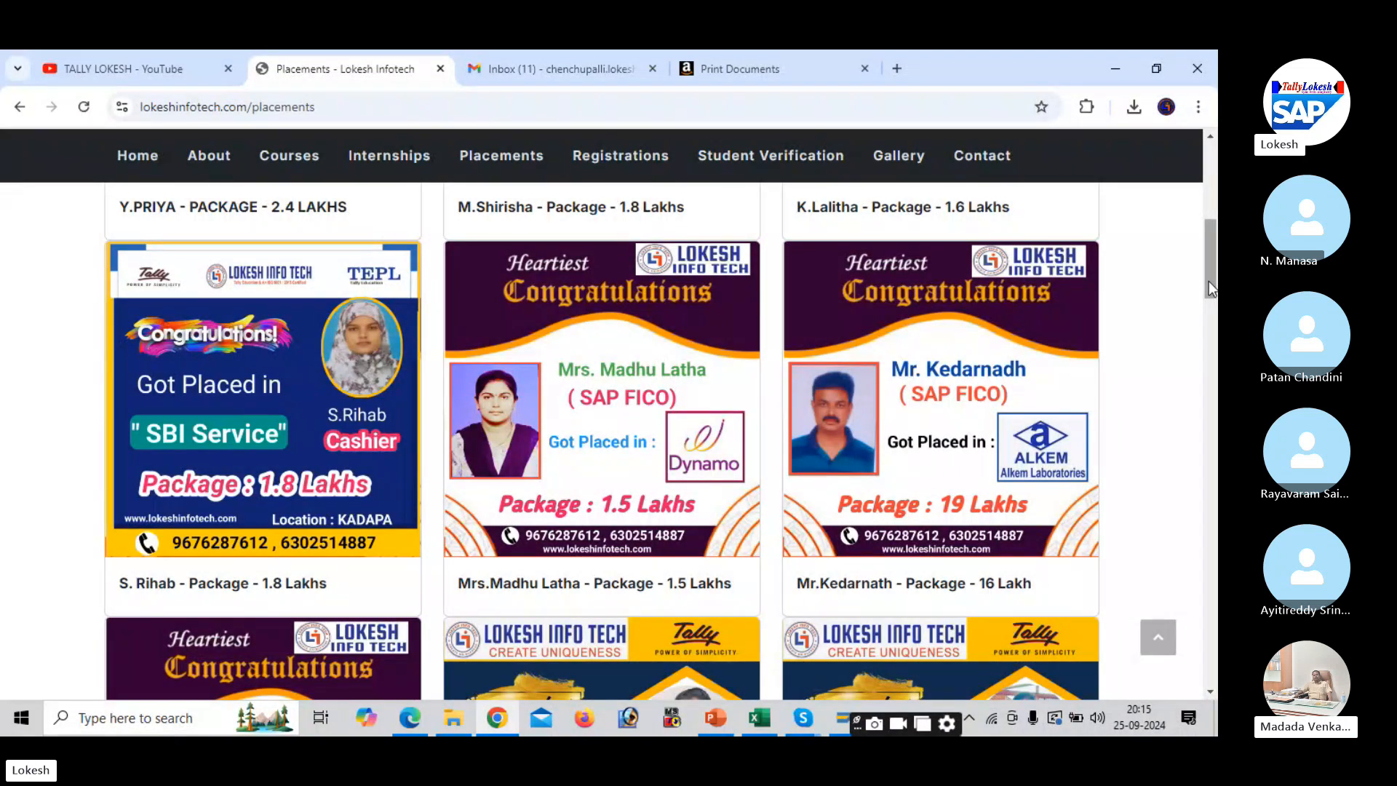
pyautogui.moveTo(1208, 280); pyautogui.dragTo(1213, 411)
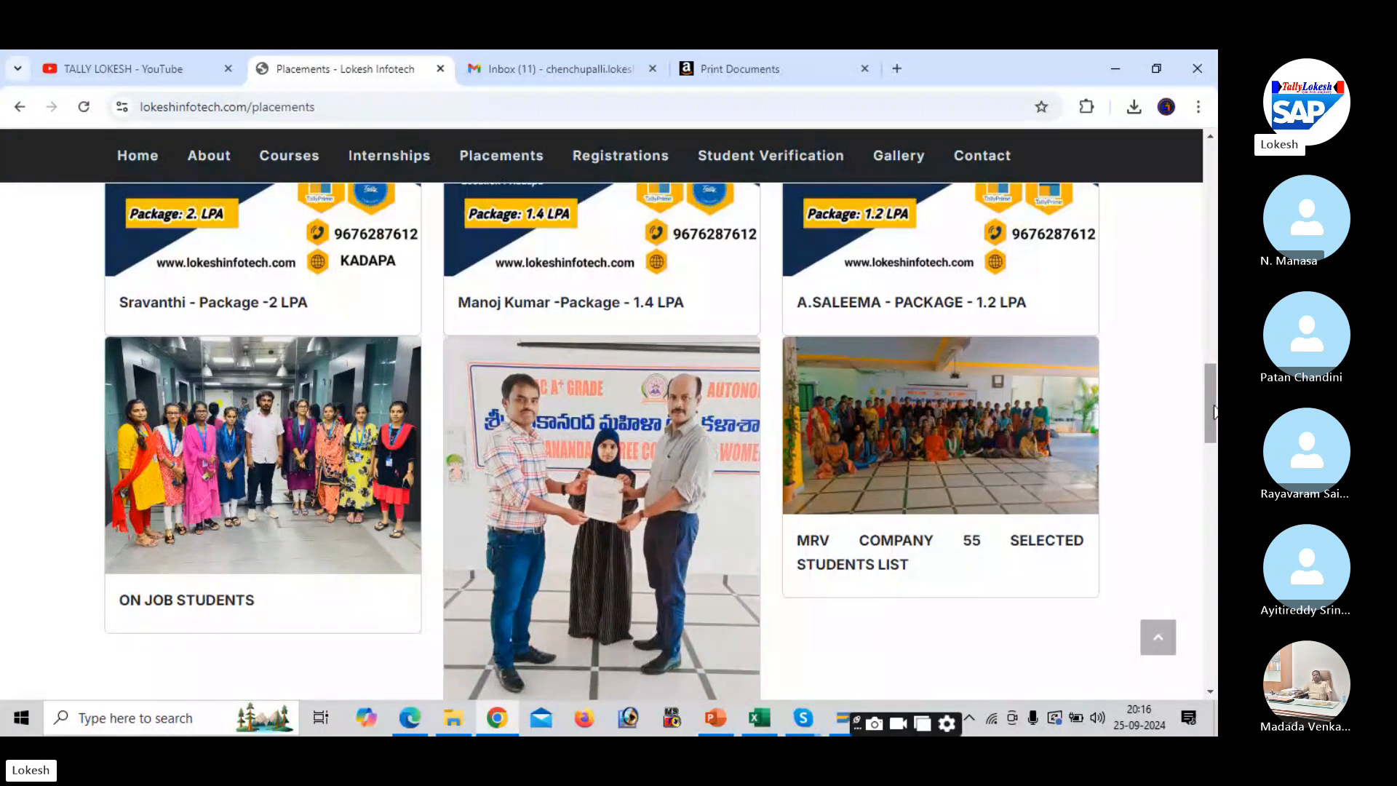
pyautogui.hotkey('alt', 'Tab')
pyautogui.hotkey('alt', 'Tab')
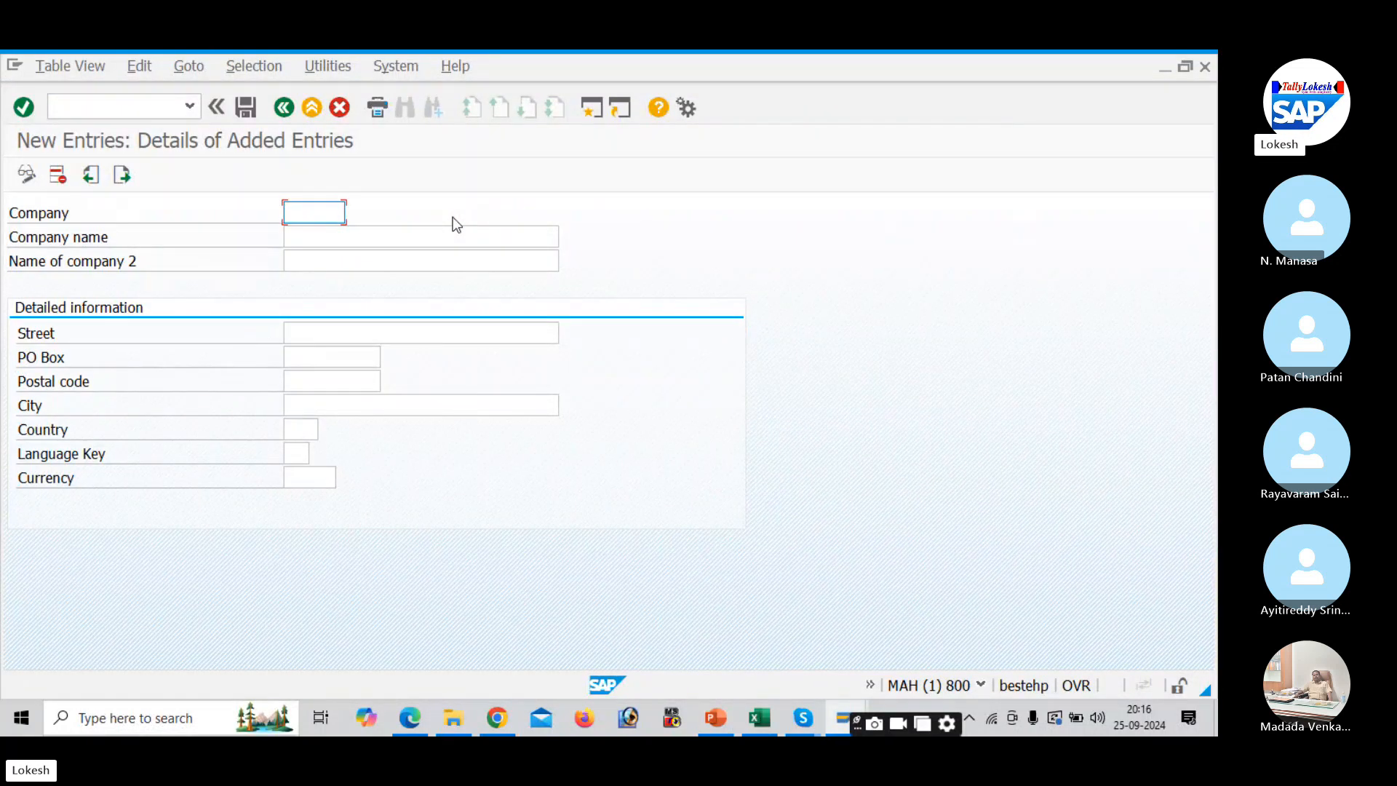
# - Enter company key DELL with company name DELL PVT LTD
pyautogui.write('DELL')
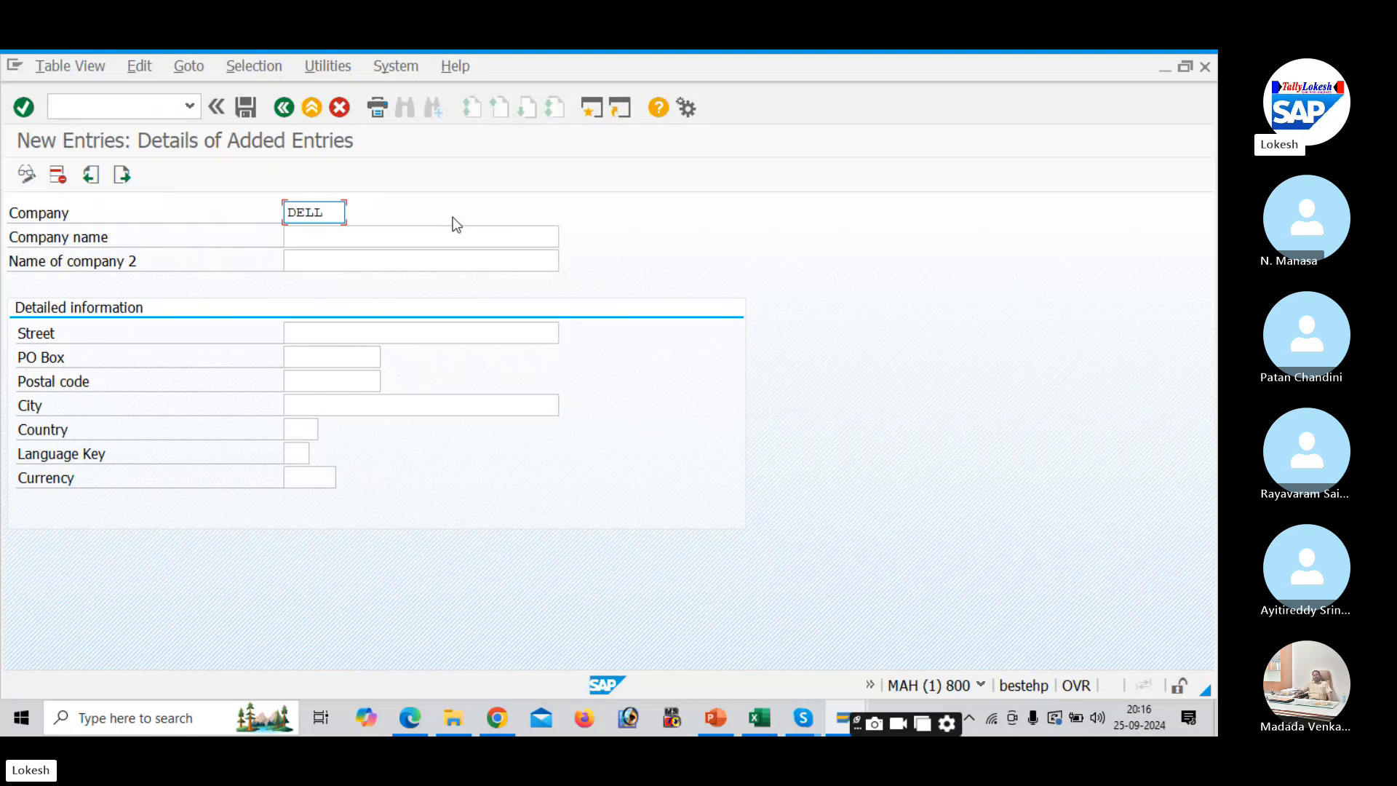
pyautogui.press('Tab')
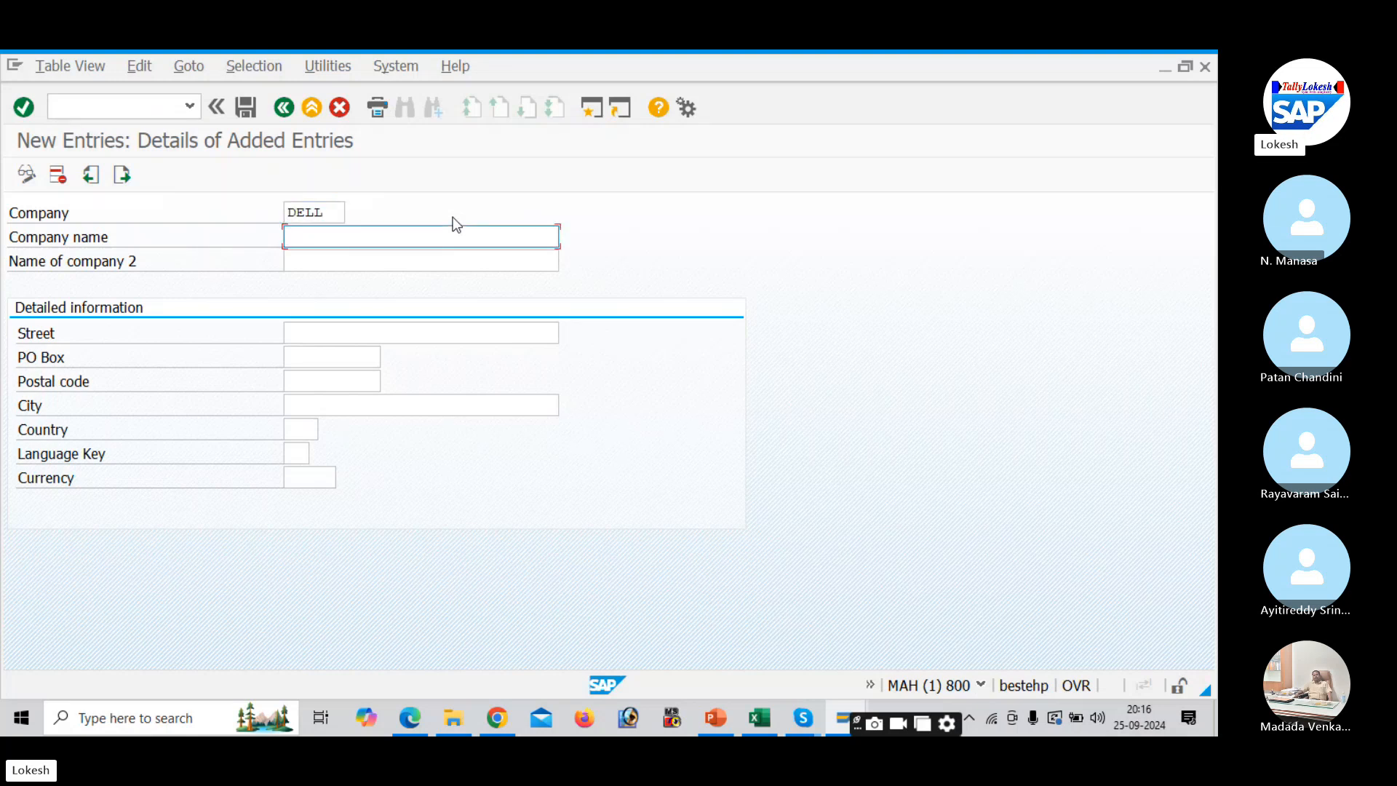
pyautogui.write('DELL P')
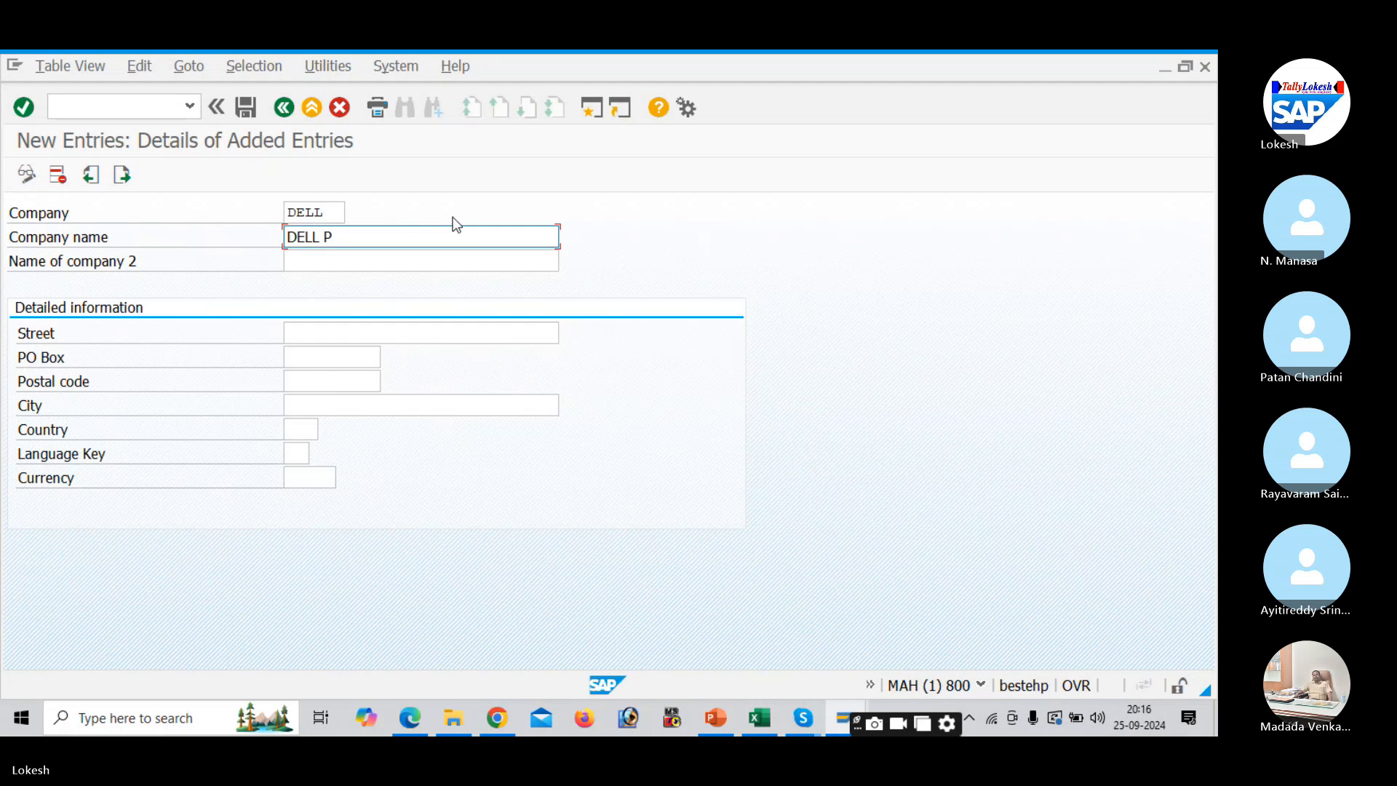
pyautogui.write('V')
pyautogui.press('BackSpace')
pyautogui.write('VT LTD')
pyautogui.click(348, 332)
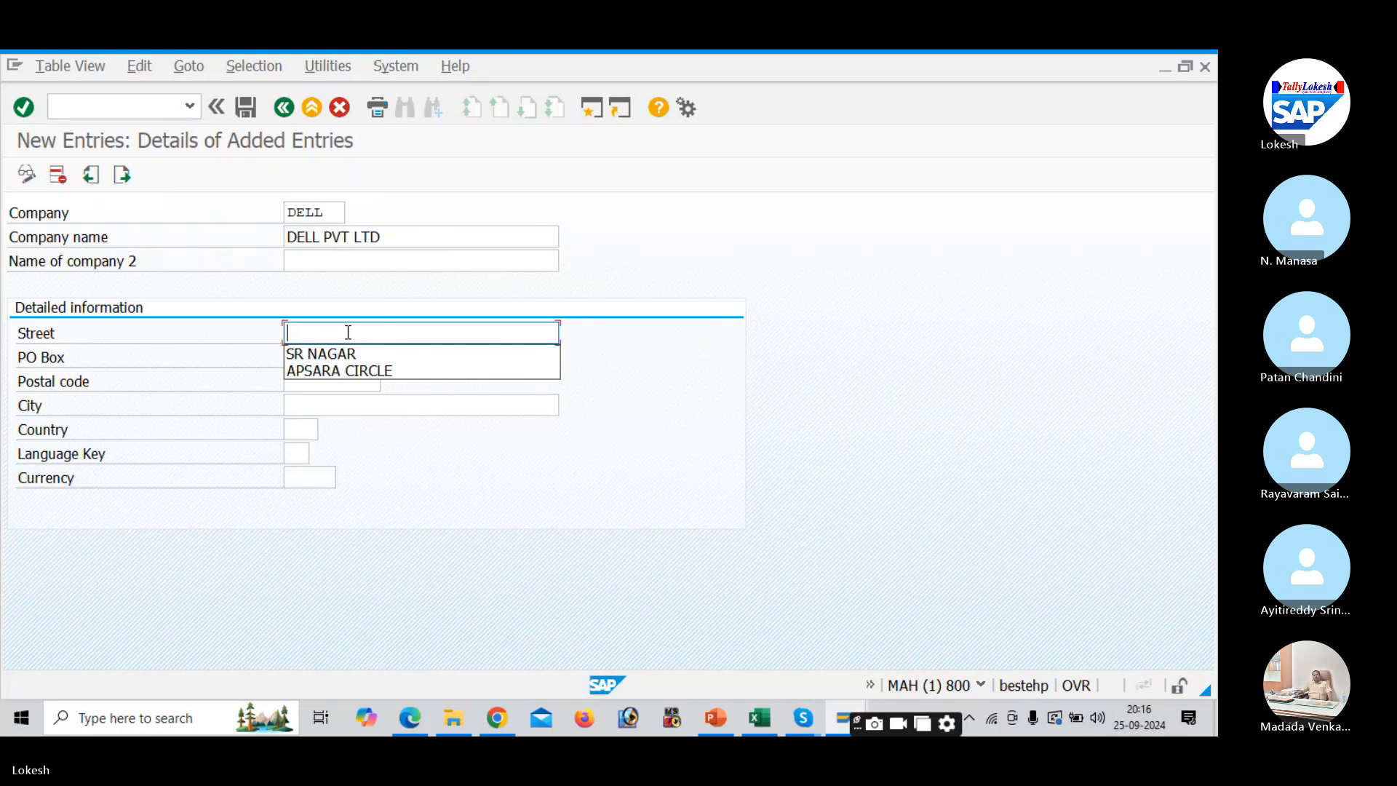
pyautogui.write('RK NAGAR')
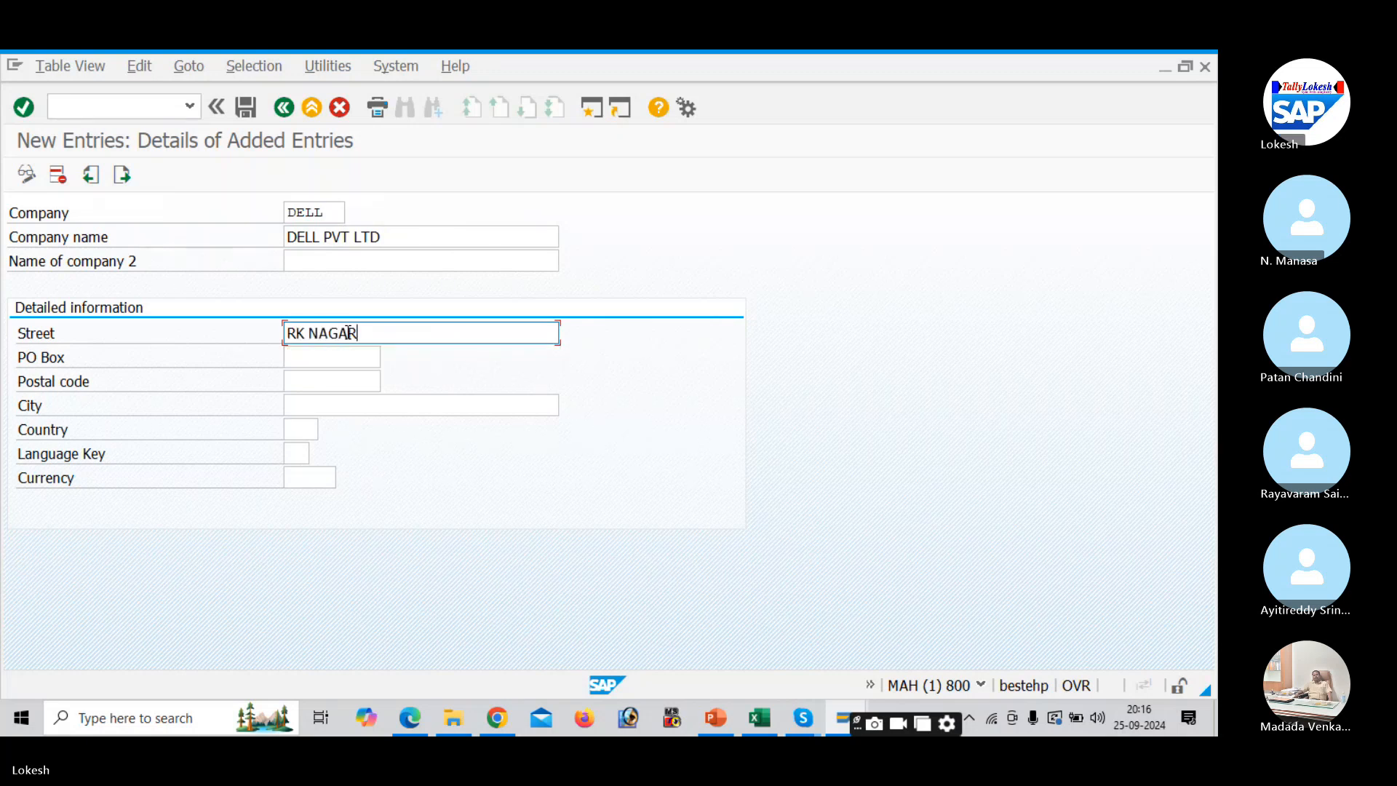
pyautogui.press('Tab')
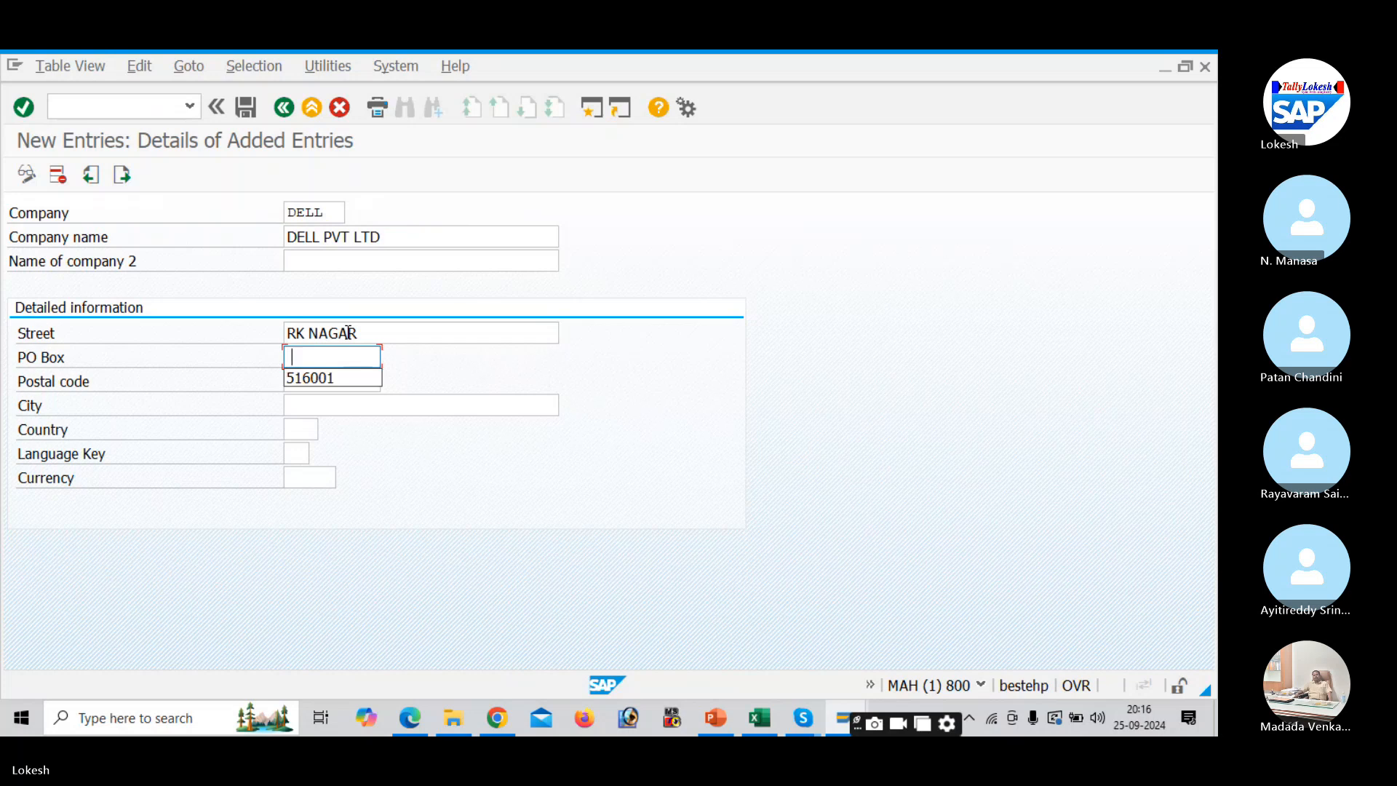
pyautogui.write('516002')
pyautogui.press('Tab')
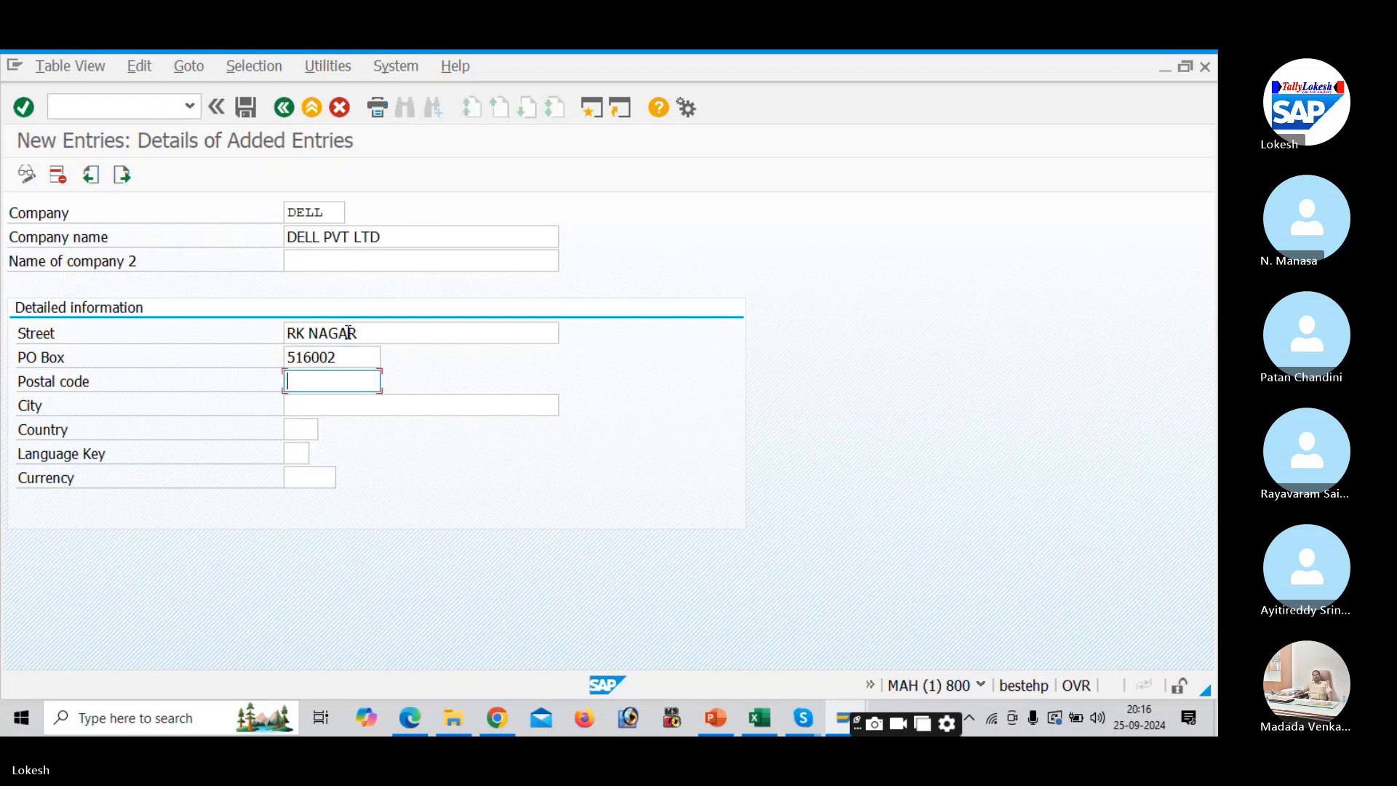
pyautogui.write('516002')
pyautogui.press('Tab')
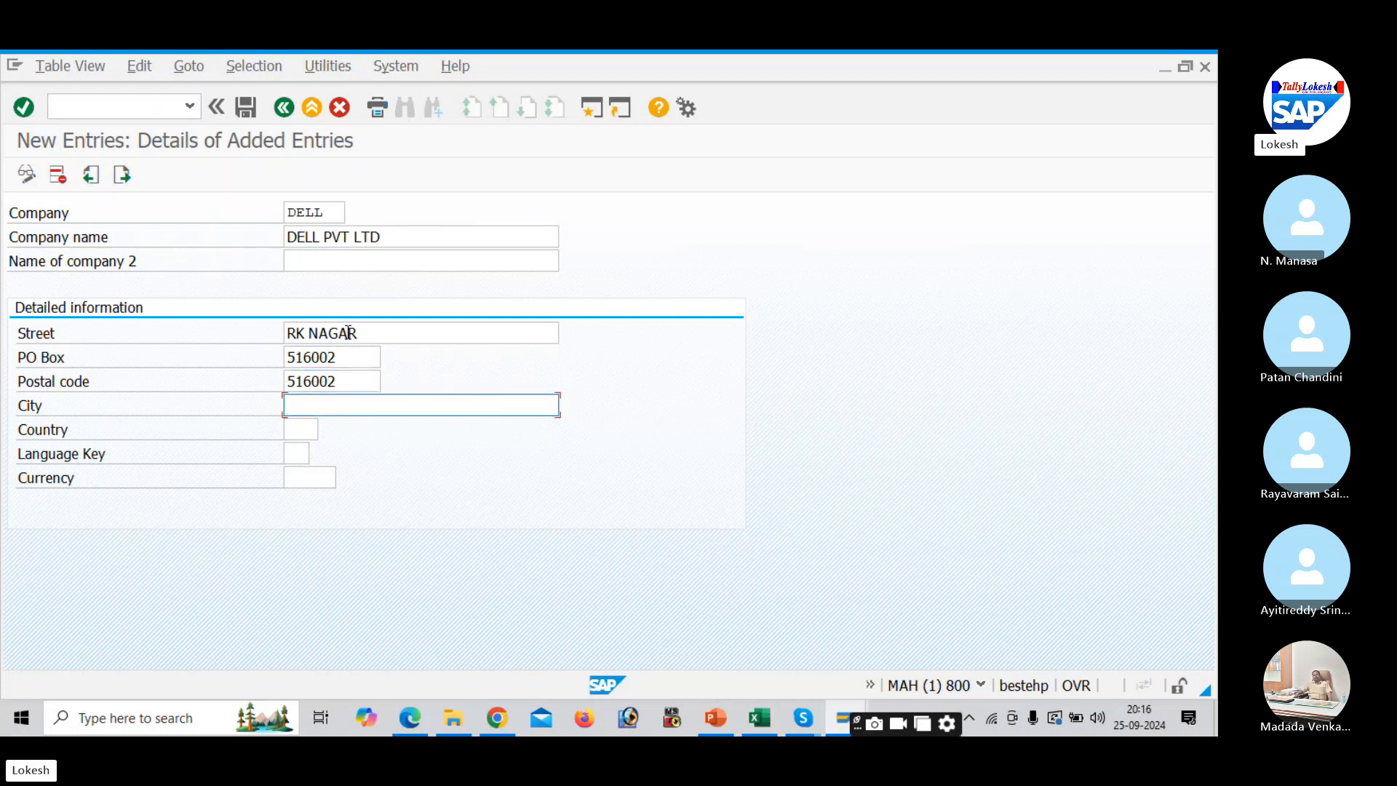
pyautogui.write('H')
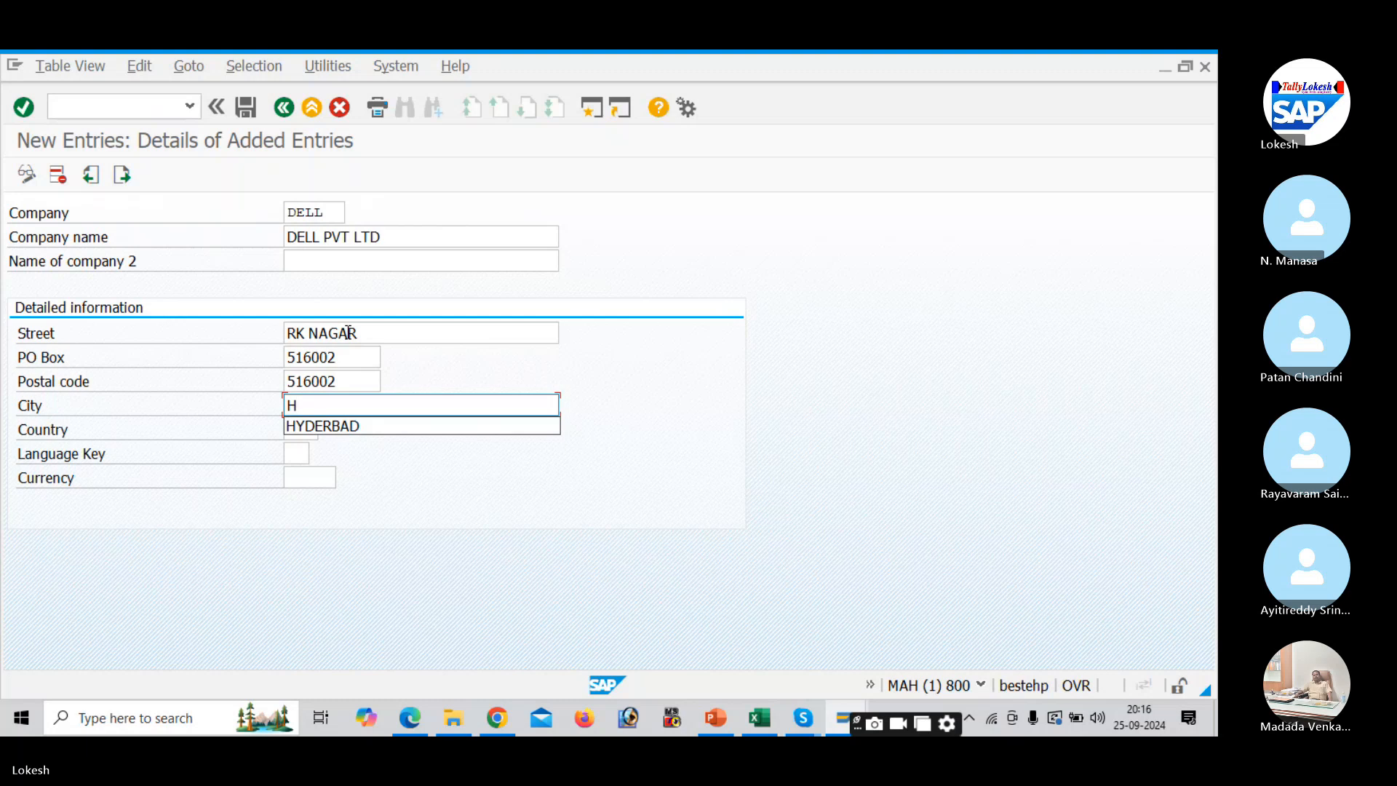
pyautogui.press('Down')
pyautogui.press('Tab')
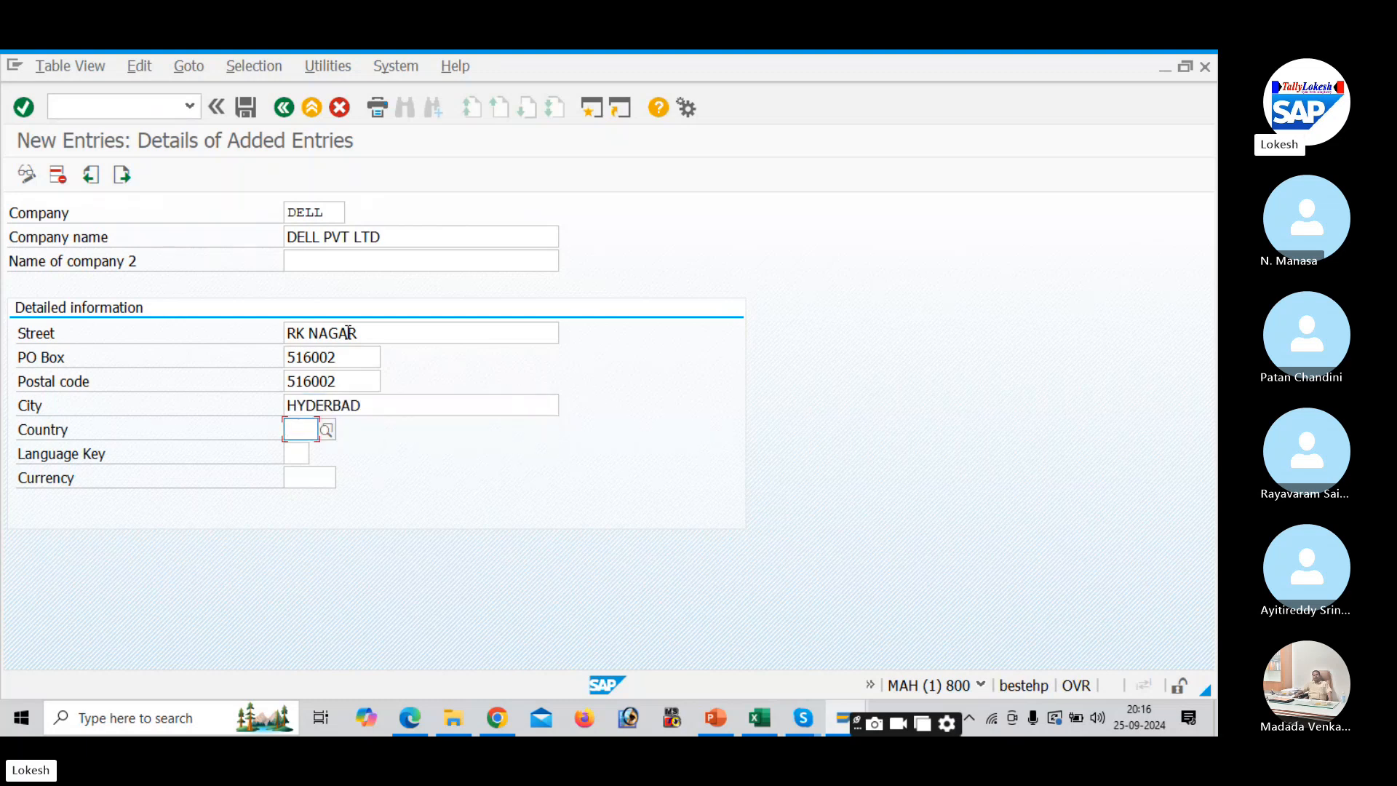
# - Search the country list for IN and choose India as the country
pyautogui.click(326, 431)
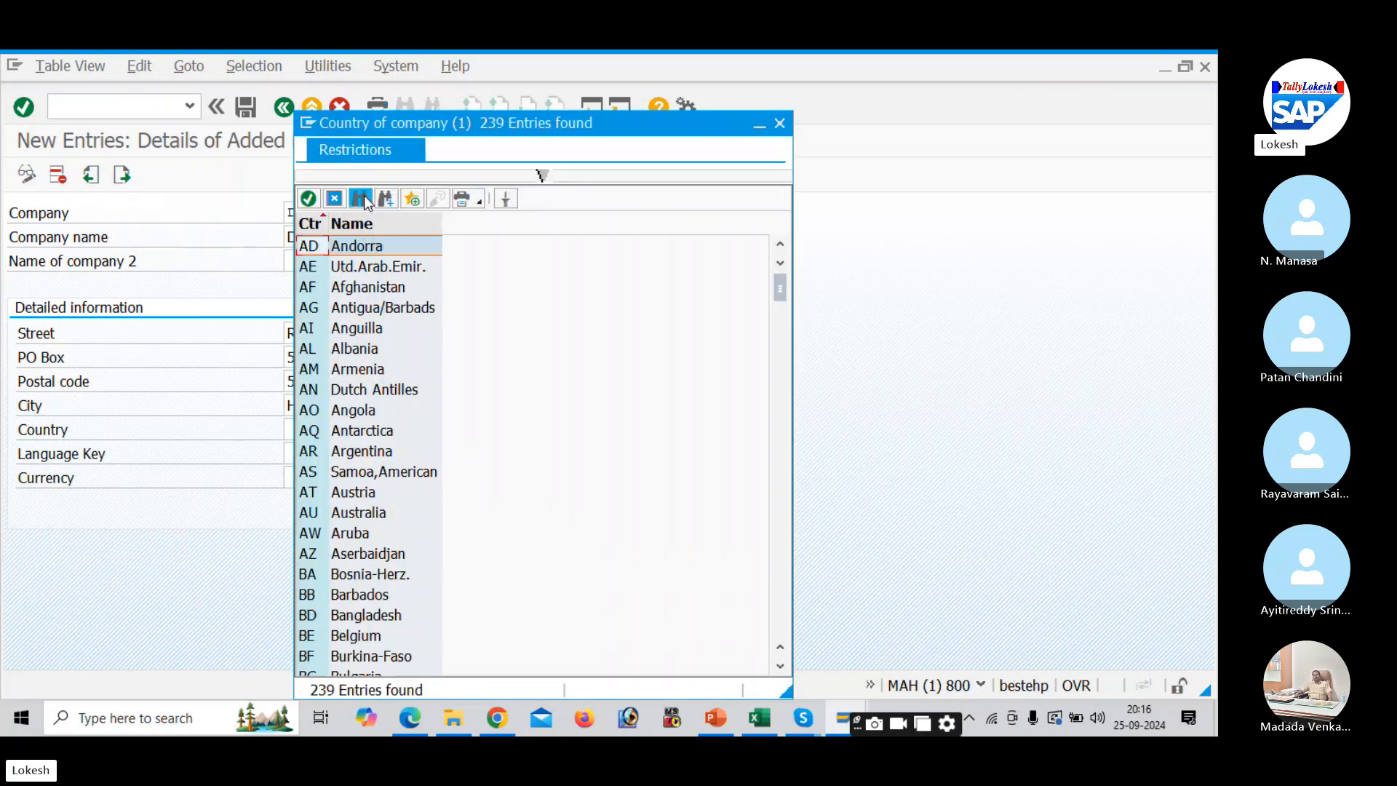
pyautogui.click(366, 201)
pyautogui.write('IN')
pyautogui.press('Return')
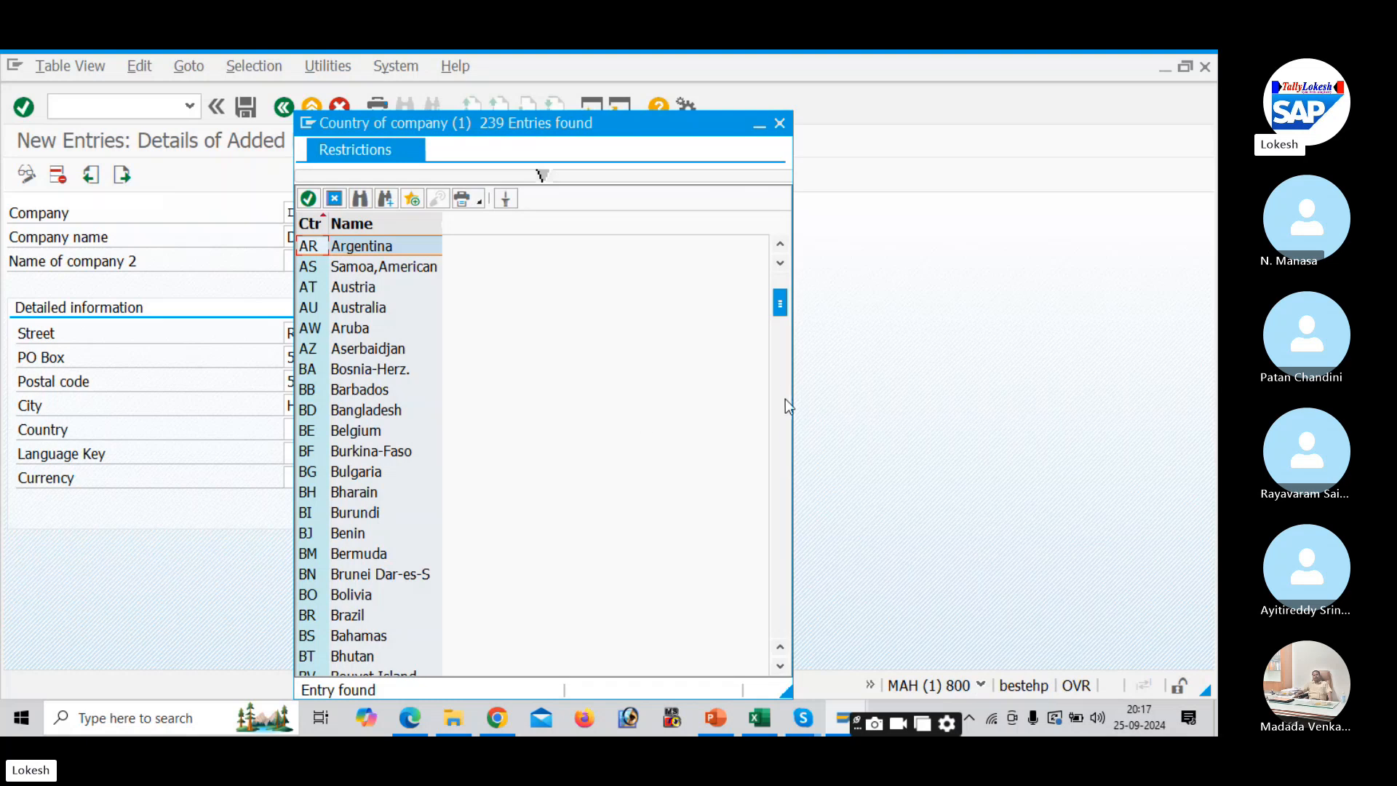
pyautogui.click(783, 430)
pyautogui.click(783, 430)
pyautogui.click(783, 430)
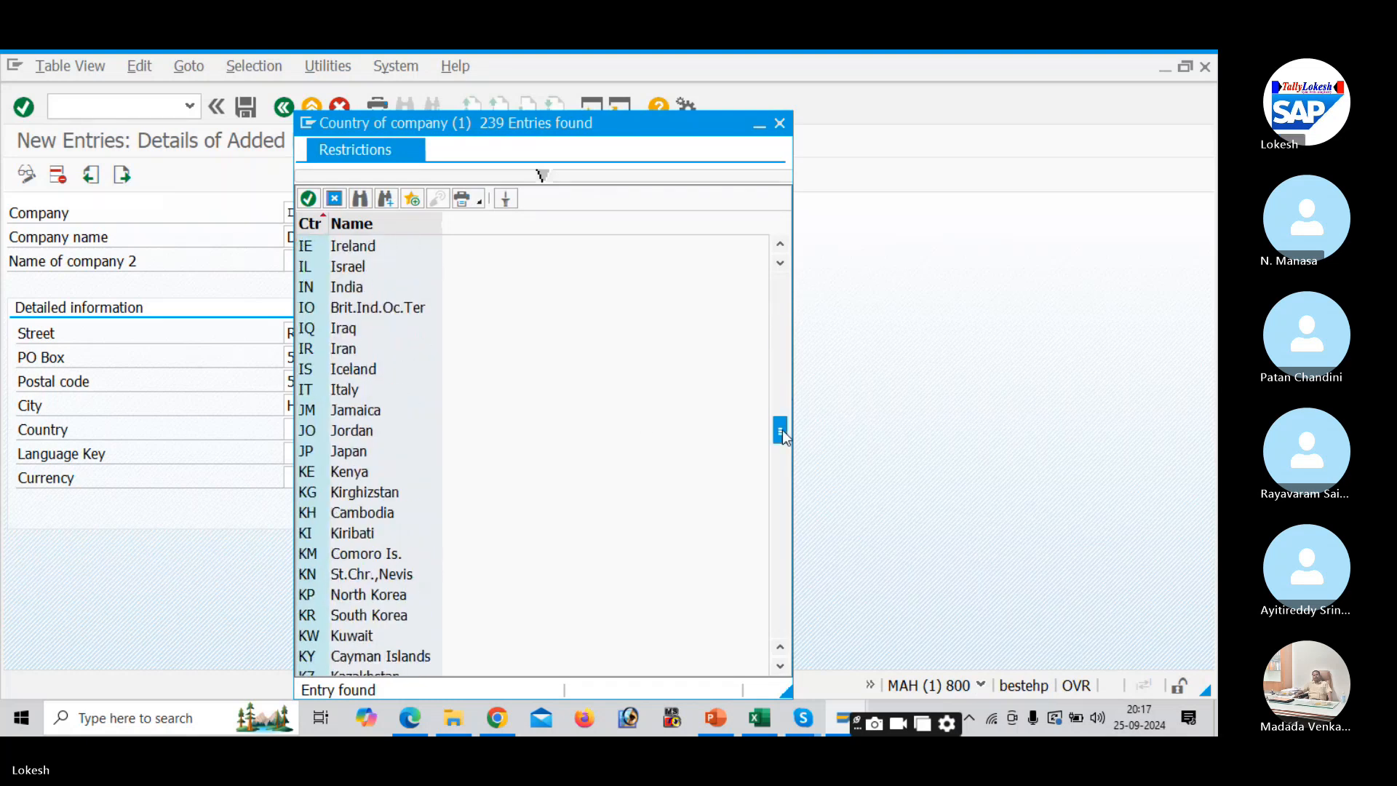
pyautogui.scroll(-1, 390, 368)
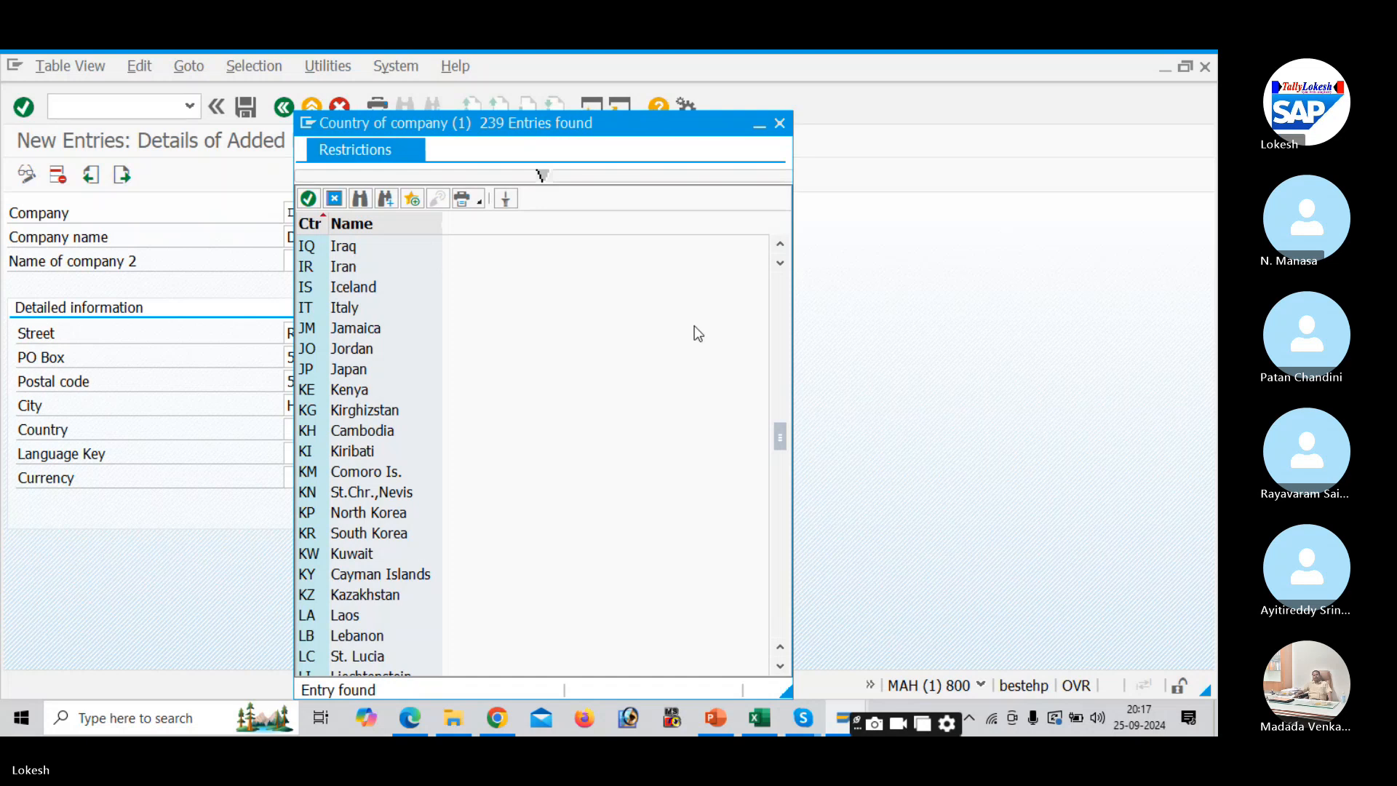
pyautogui.click(781, 317)
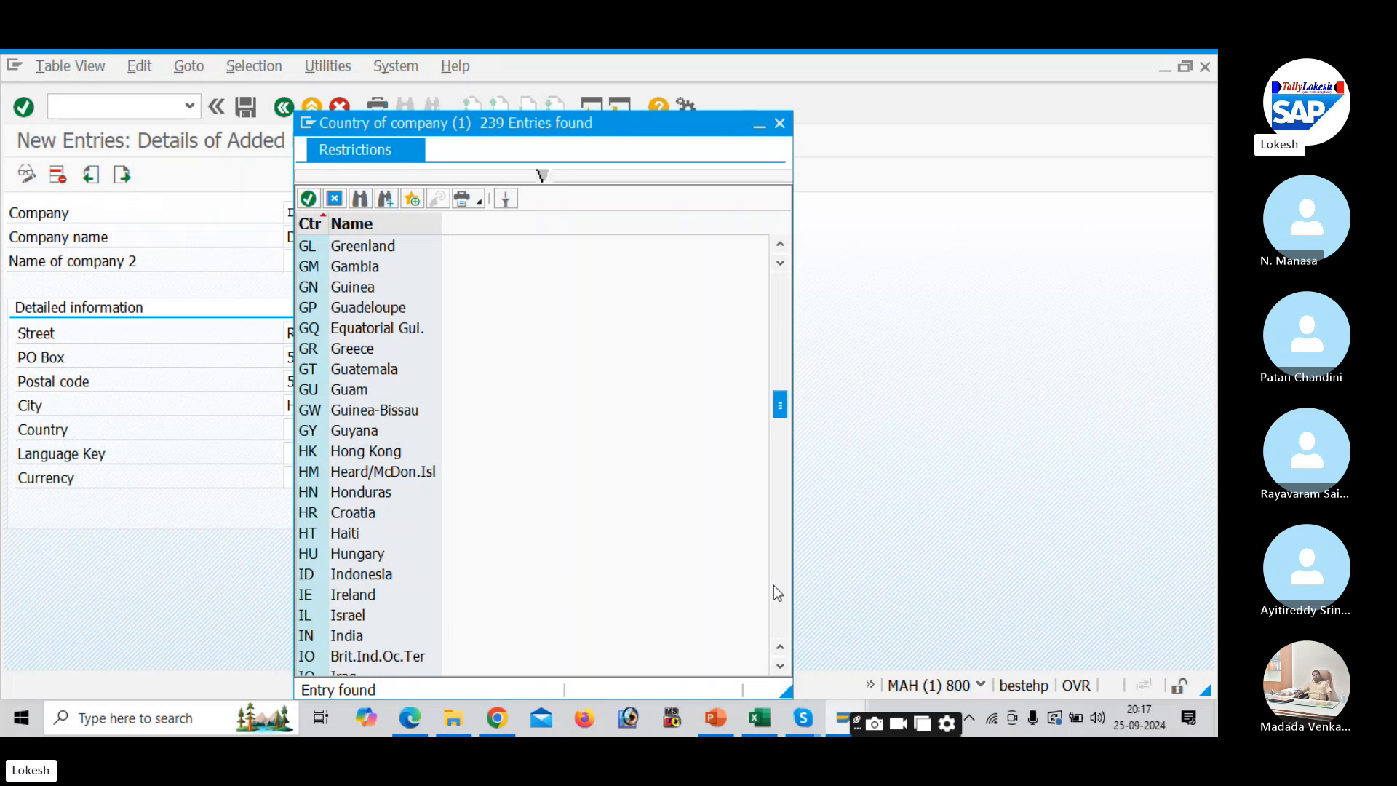
pyautogui.doubleClick(351, 636)
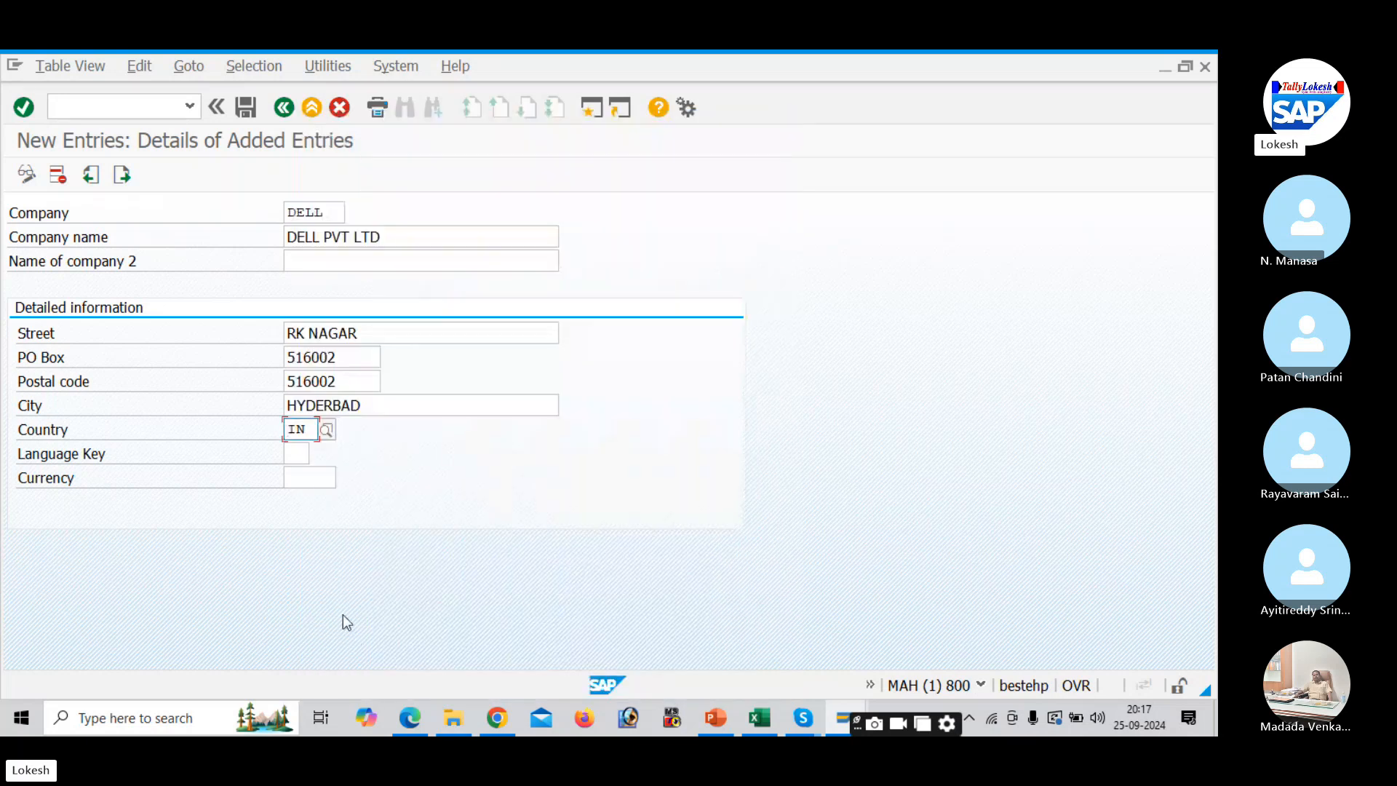
# - Choose English (EN) as language key and INR Indian Rupee as currency
pyautogui.click(299, 454)
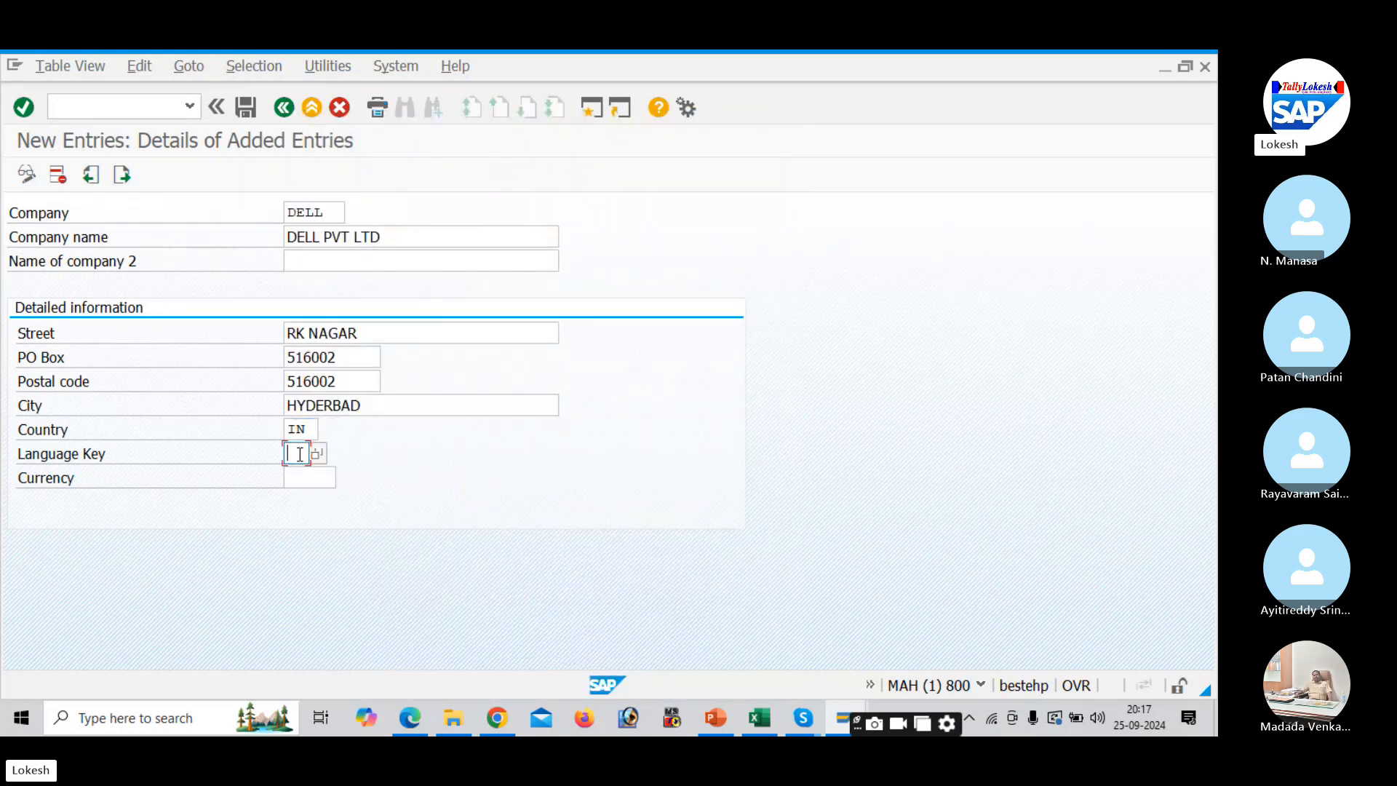
pyautogui.click(319, 453)
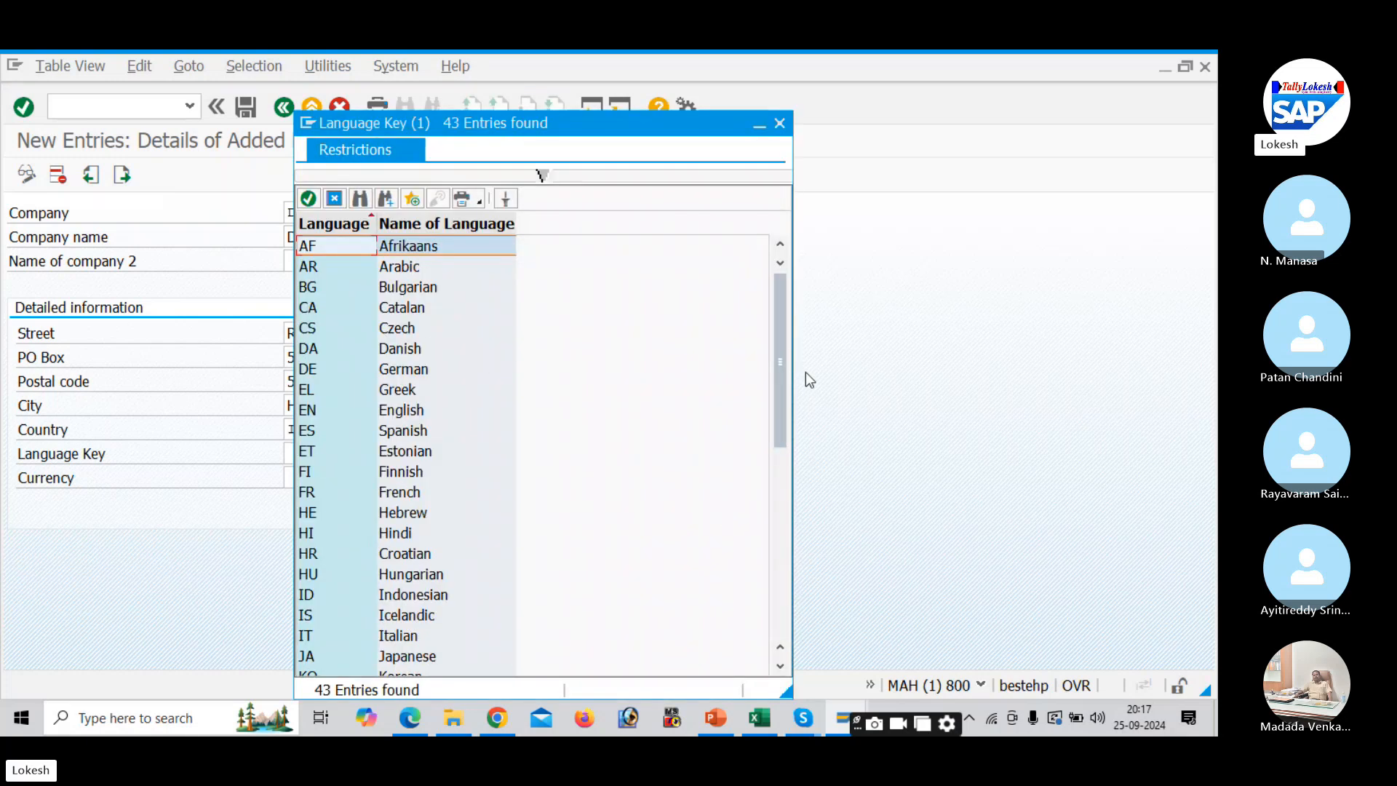
pyautogui.moveTo(777, 404); pyautogui.dragTo(783, 477)
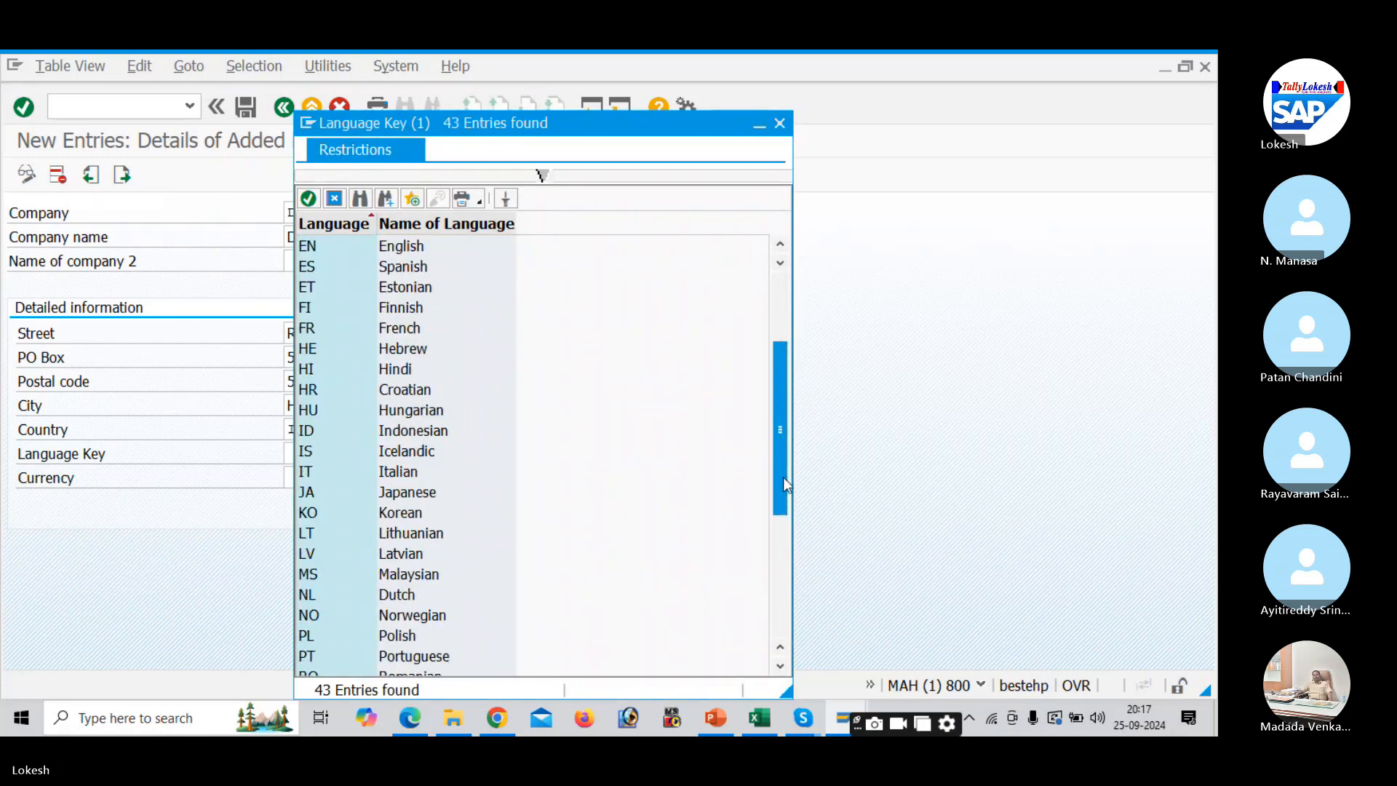
pyautogui.doubleClick(415, 248)
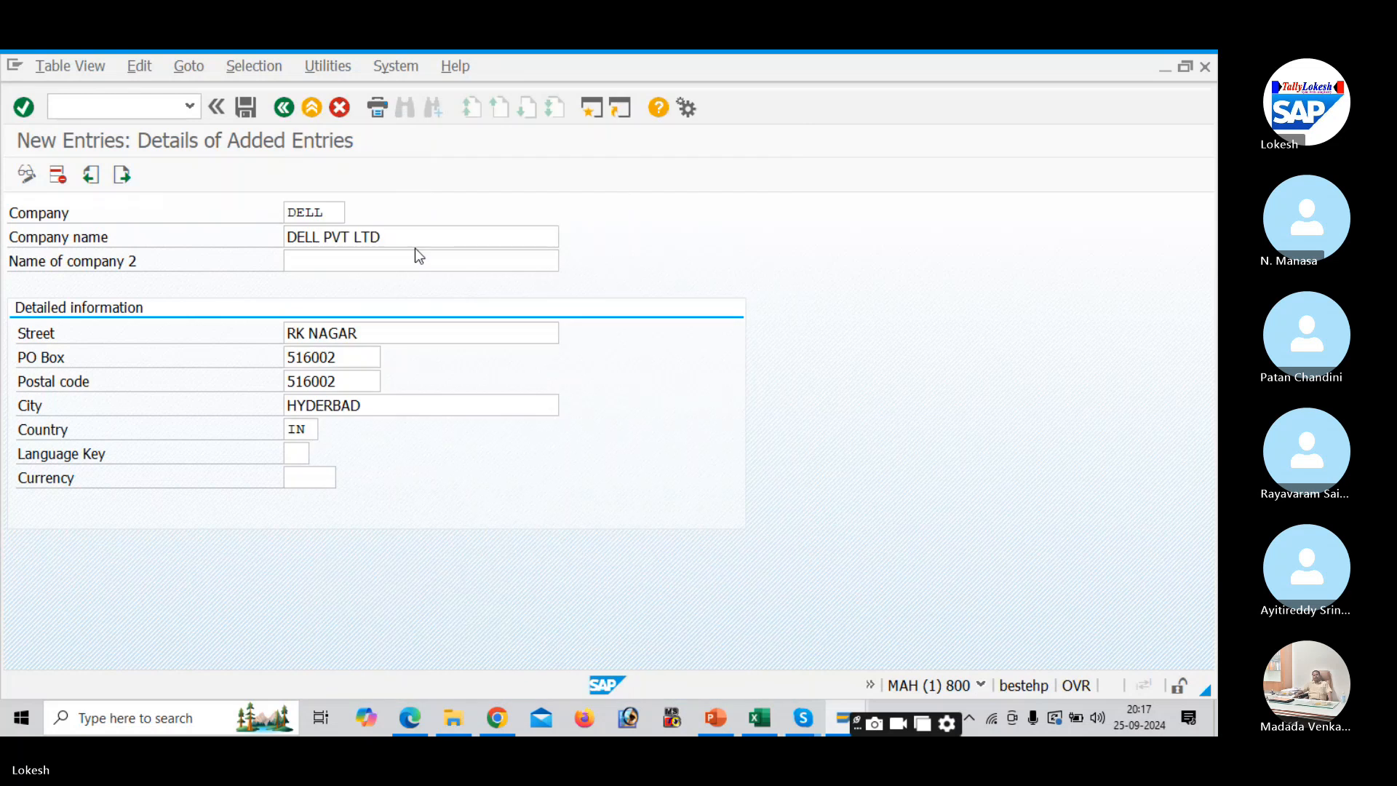
pyautogui.click(297, 478)
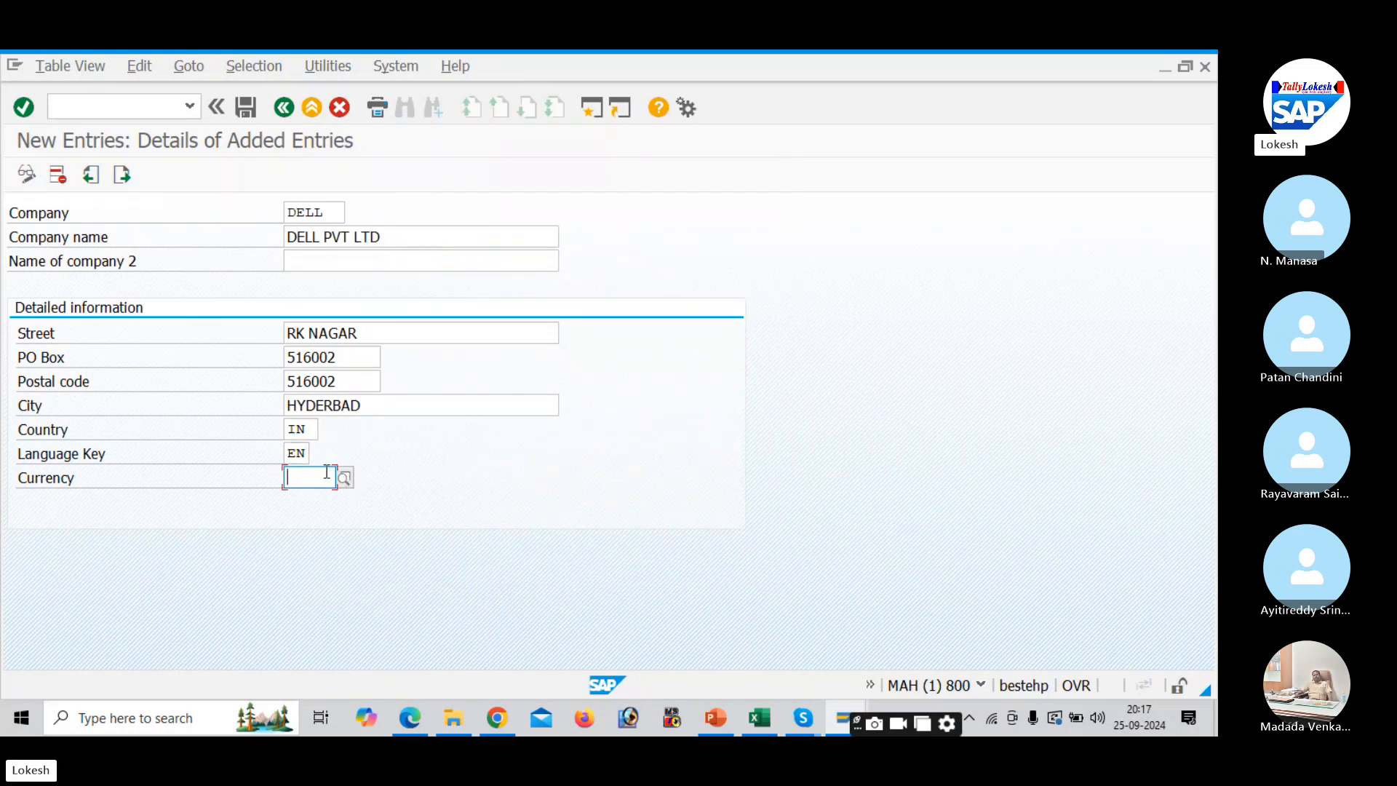
pyautogui.write('INR')
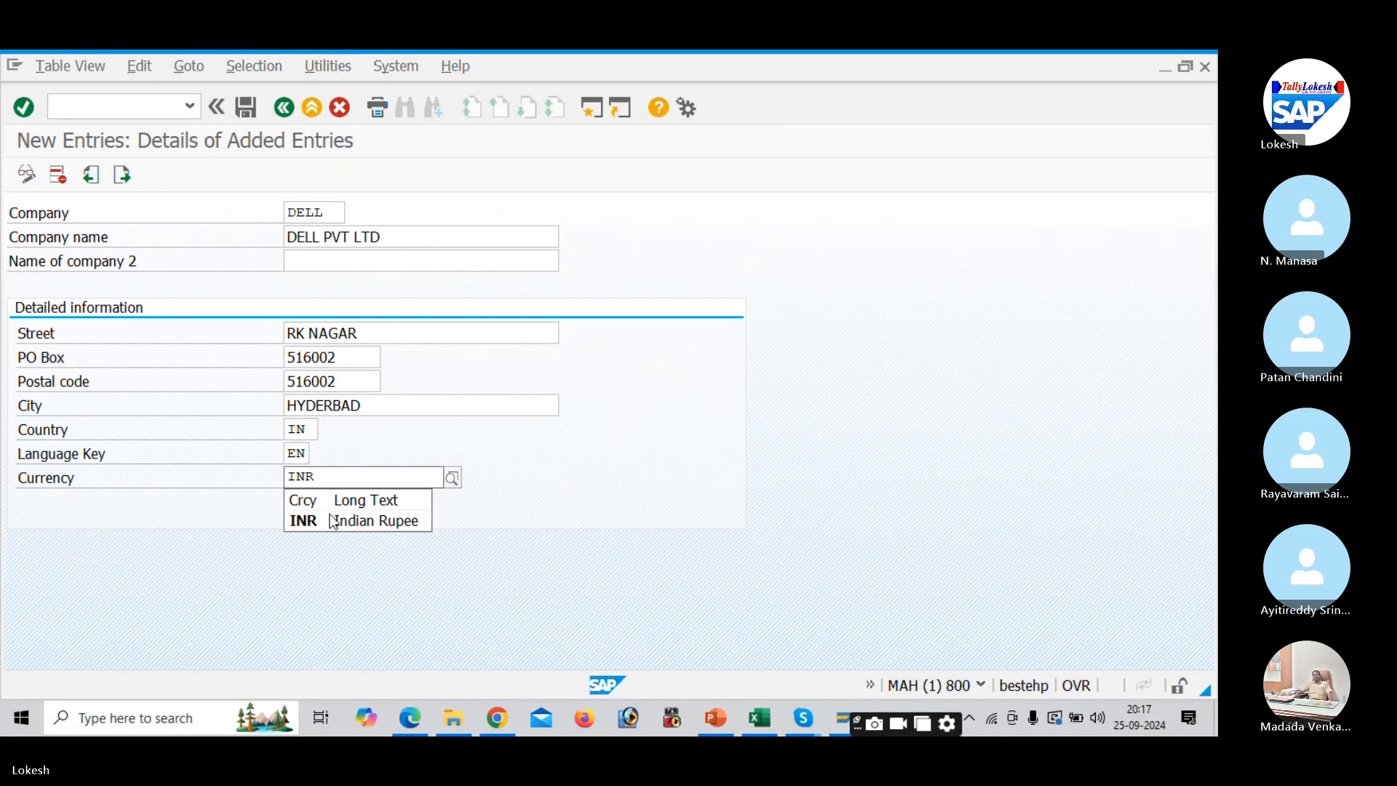
pyautogui.click(332, 521)
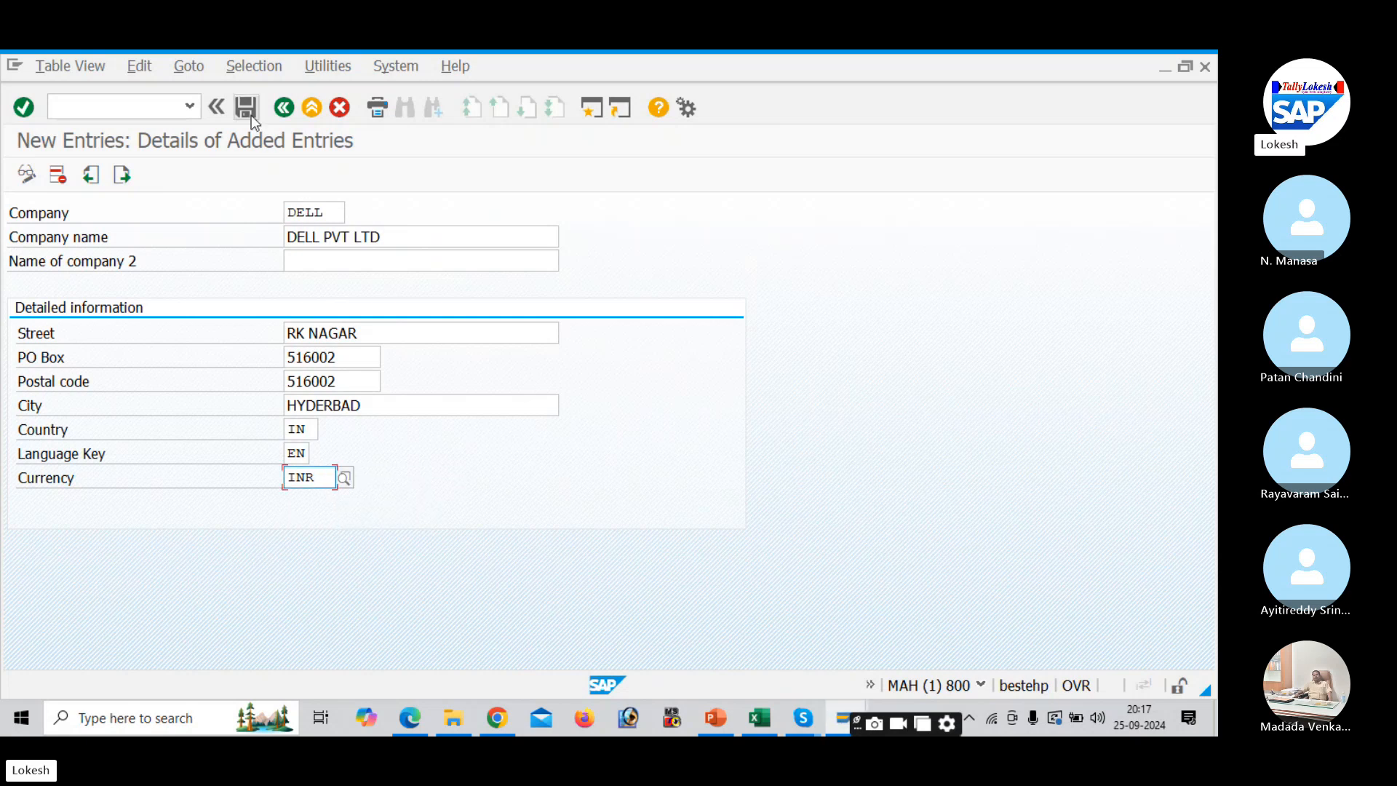
# - Change the duplicate company key DELL to DELLL and save the entry again
pyautogui.hotkey('ctrl', 's')
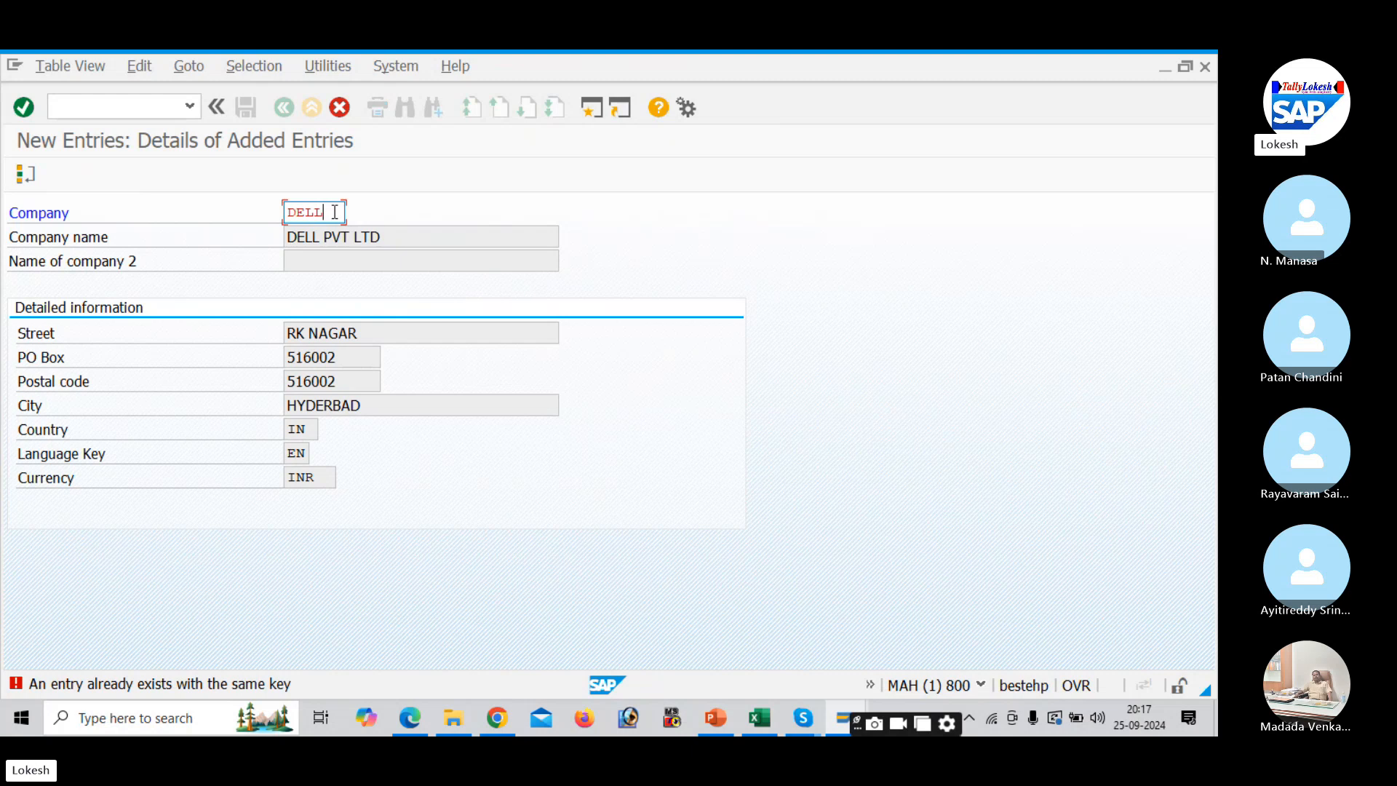
pyautogui.write('L')
pyautogui.press('Return')
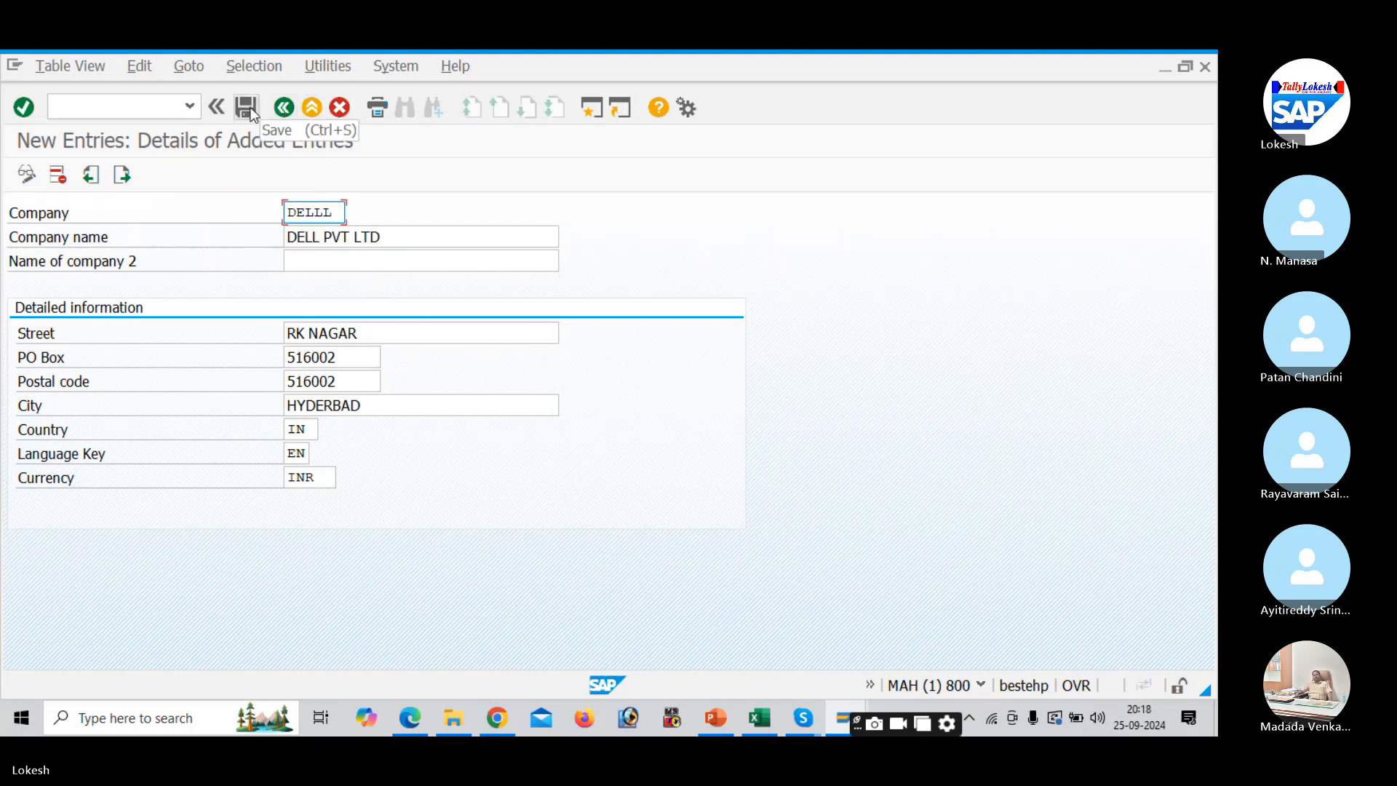
pyautogui.click(250, 109)
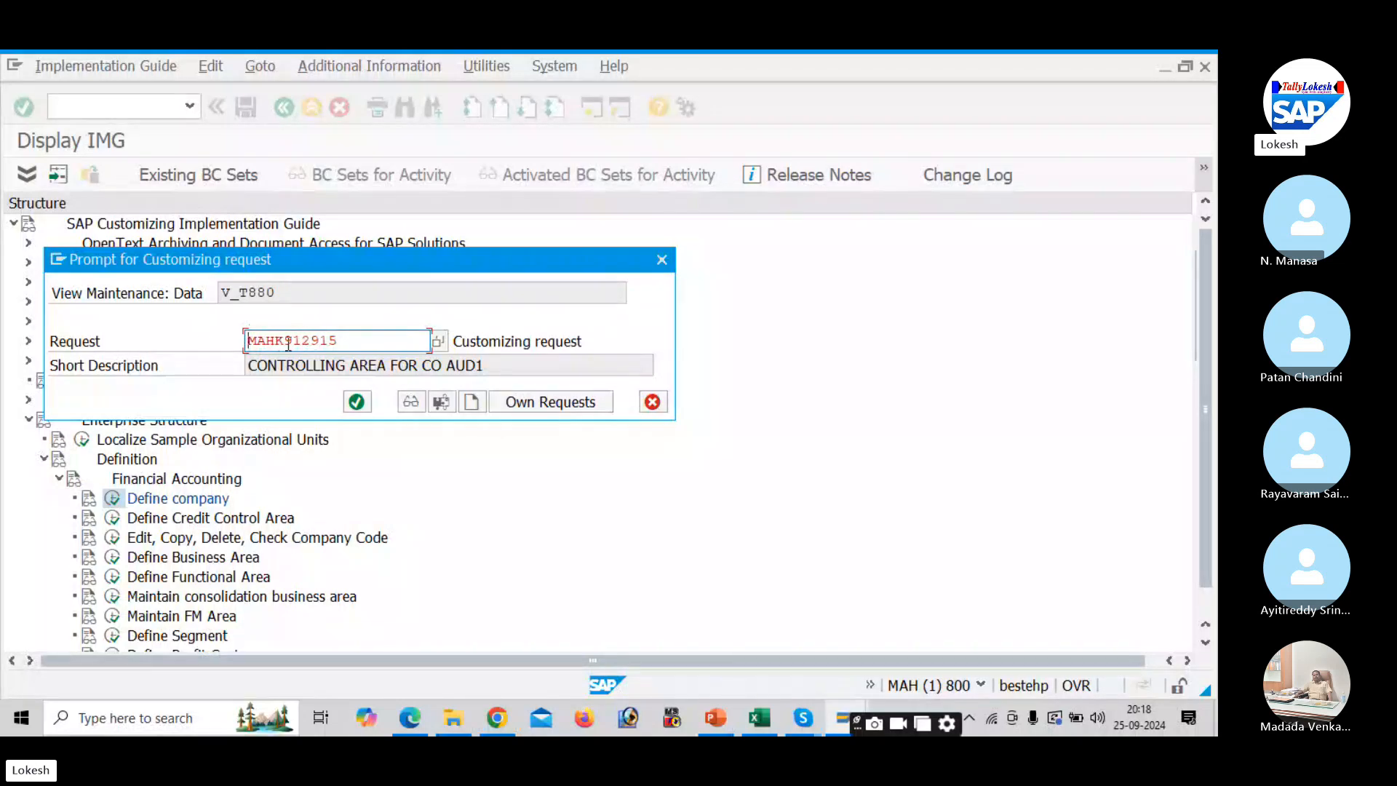
# - Create customizing request MAHK912917 titled 'Define Company for DELLL' and save the company under it
pyautogui.moveTo(354, 335); pyautogui.dragTo(242, 339)
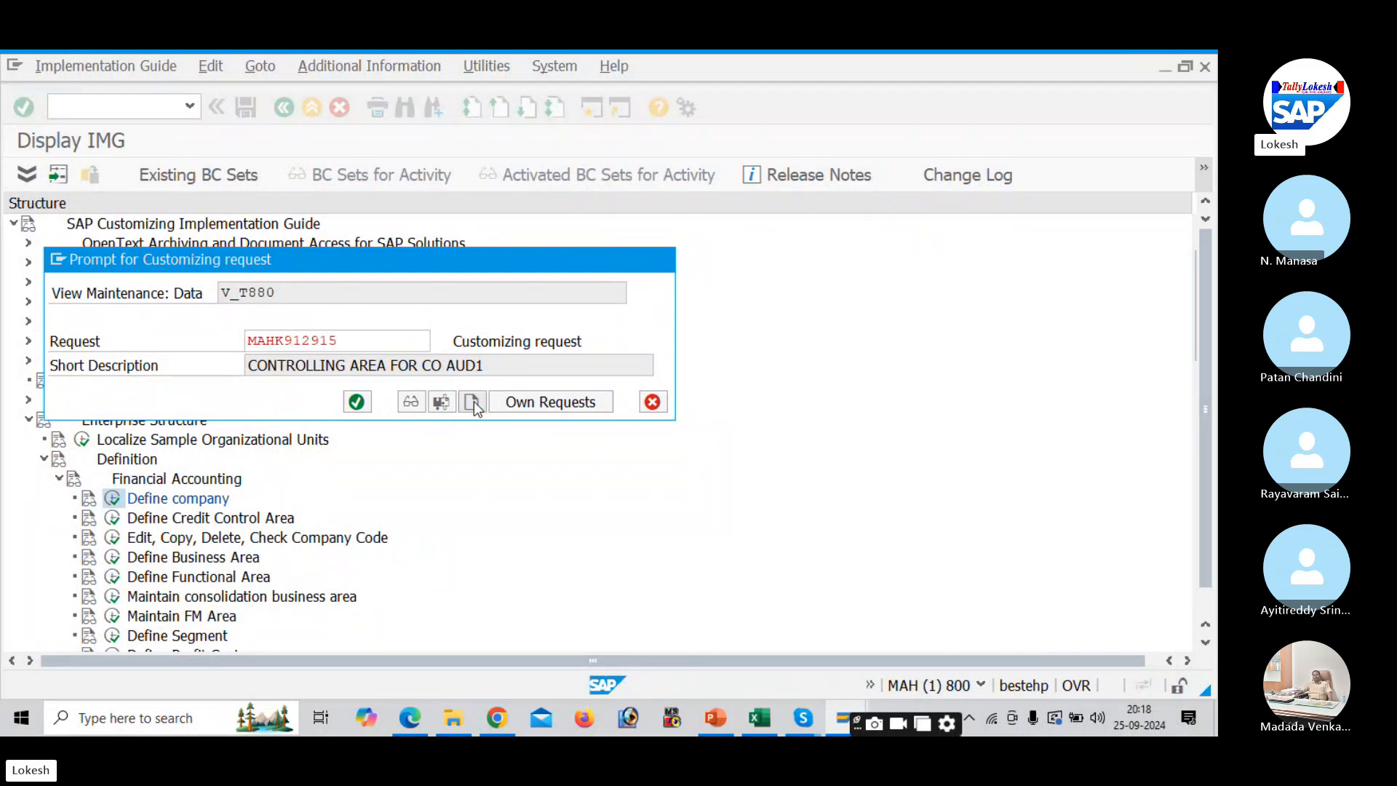
pyautogui.click(472, 402)
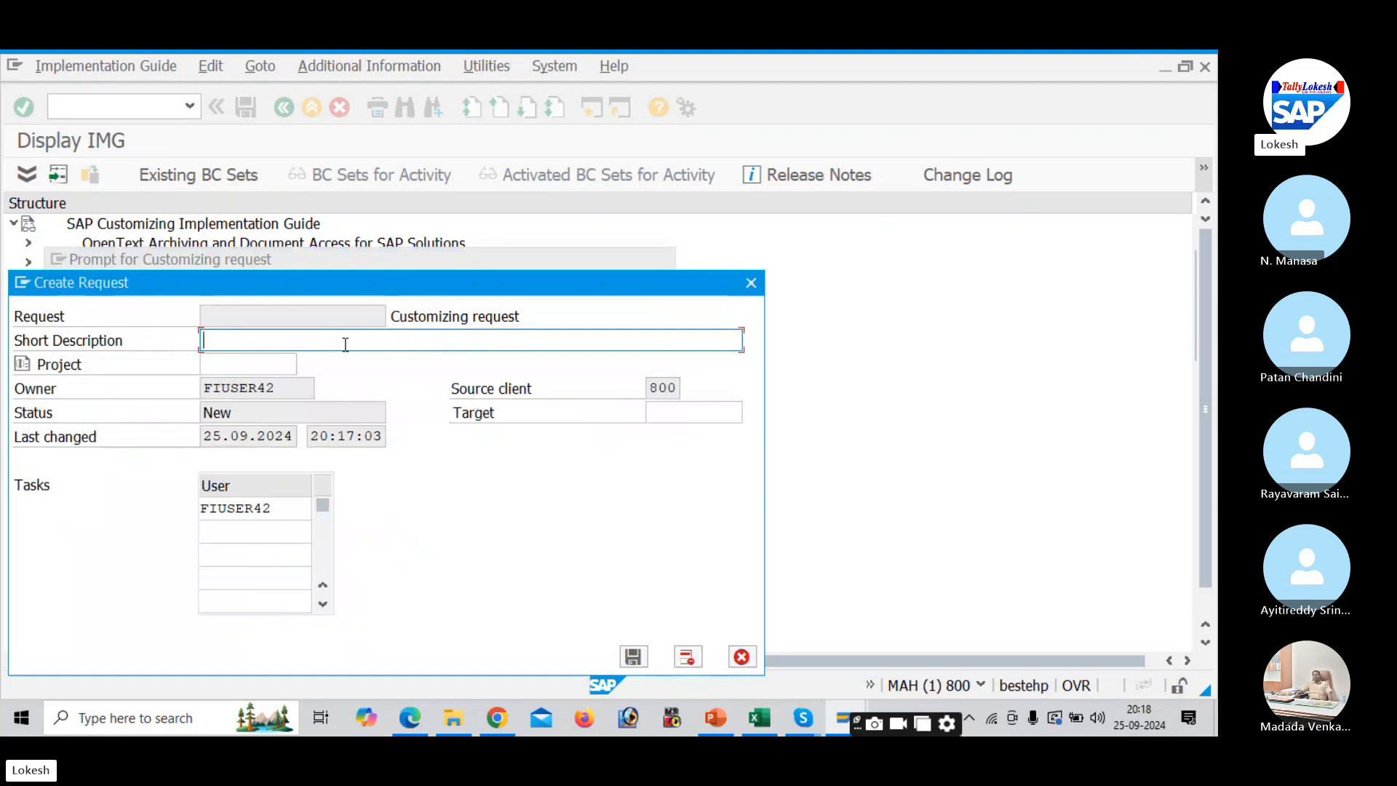
pyautogui.hotkey('alt', 'Tab')
pyautogui.hotkey('alt', 'Tab')
pyautogui.hotkey('alt', 'Tab')
pyautogui.hotkey('alt', 'Tab')
pyautogui.hotkey('alt', 'Tab')
pyautogui.hotkey('alt', 'Tab')
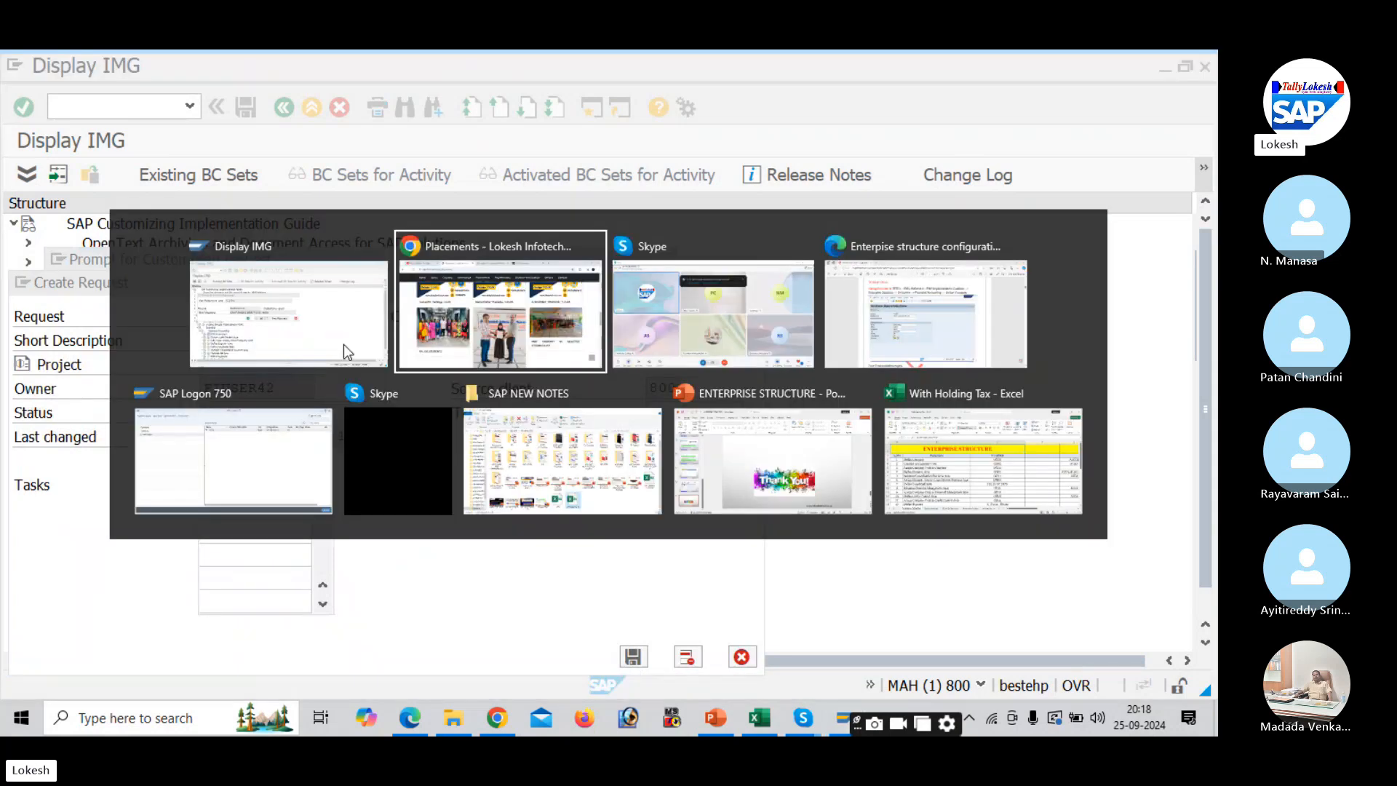
pyautogui.hotkey('alt', 'Tab')
pyautogui.hotkey('alt', 'Tab')
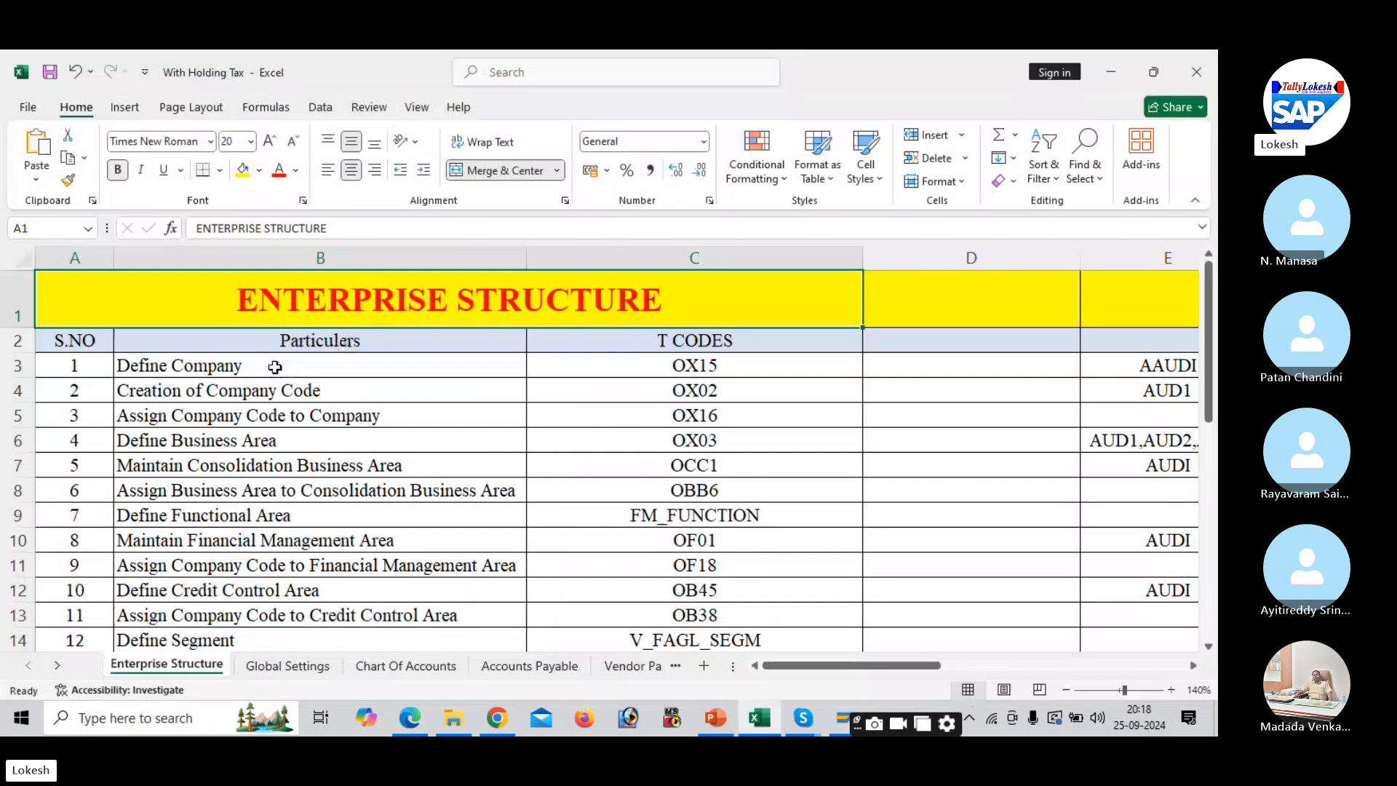
pyautogui.click(275, 367)
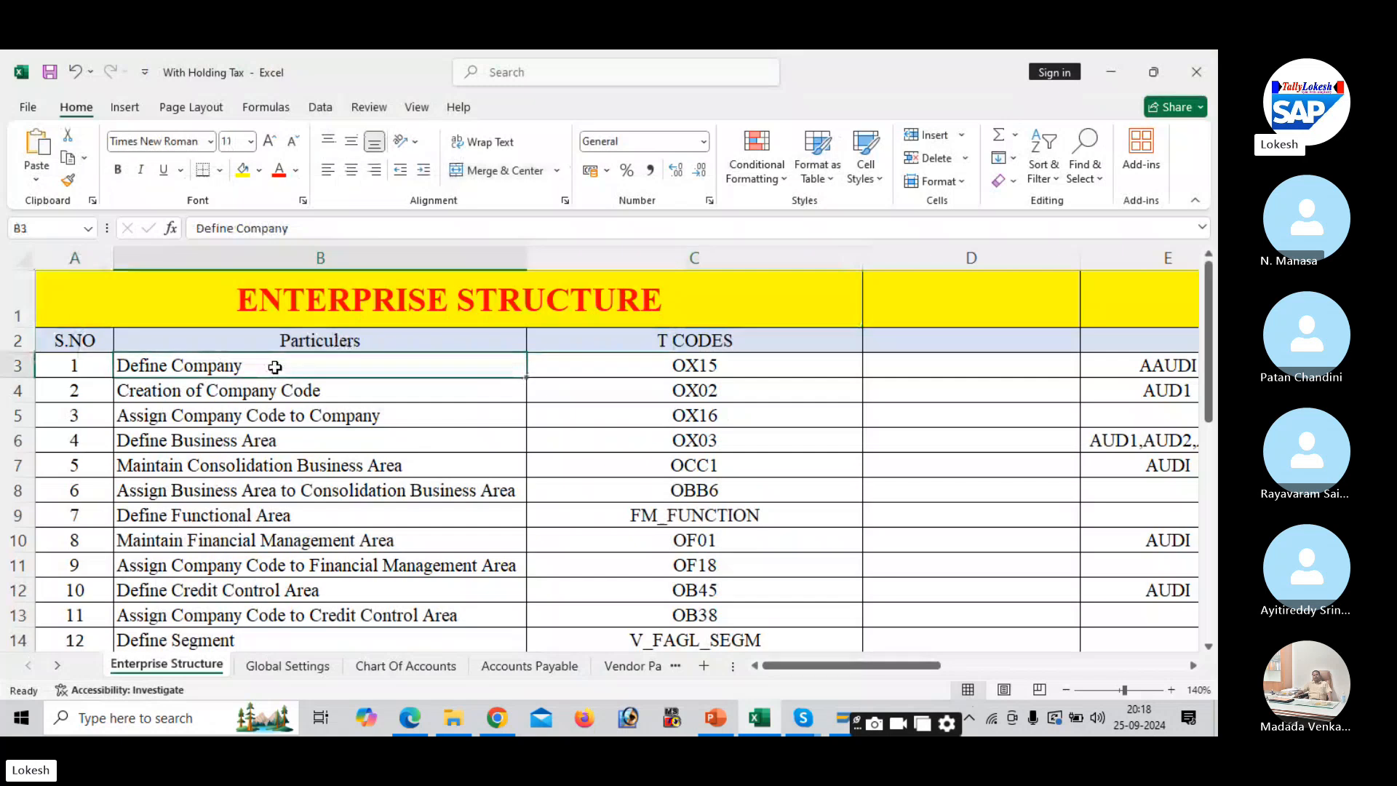
pyautogui.hotkey('alt', 'Tab')
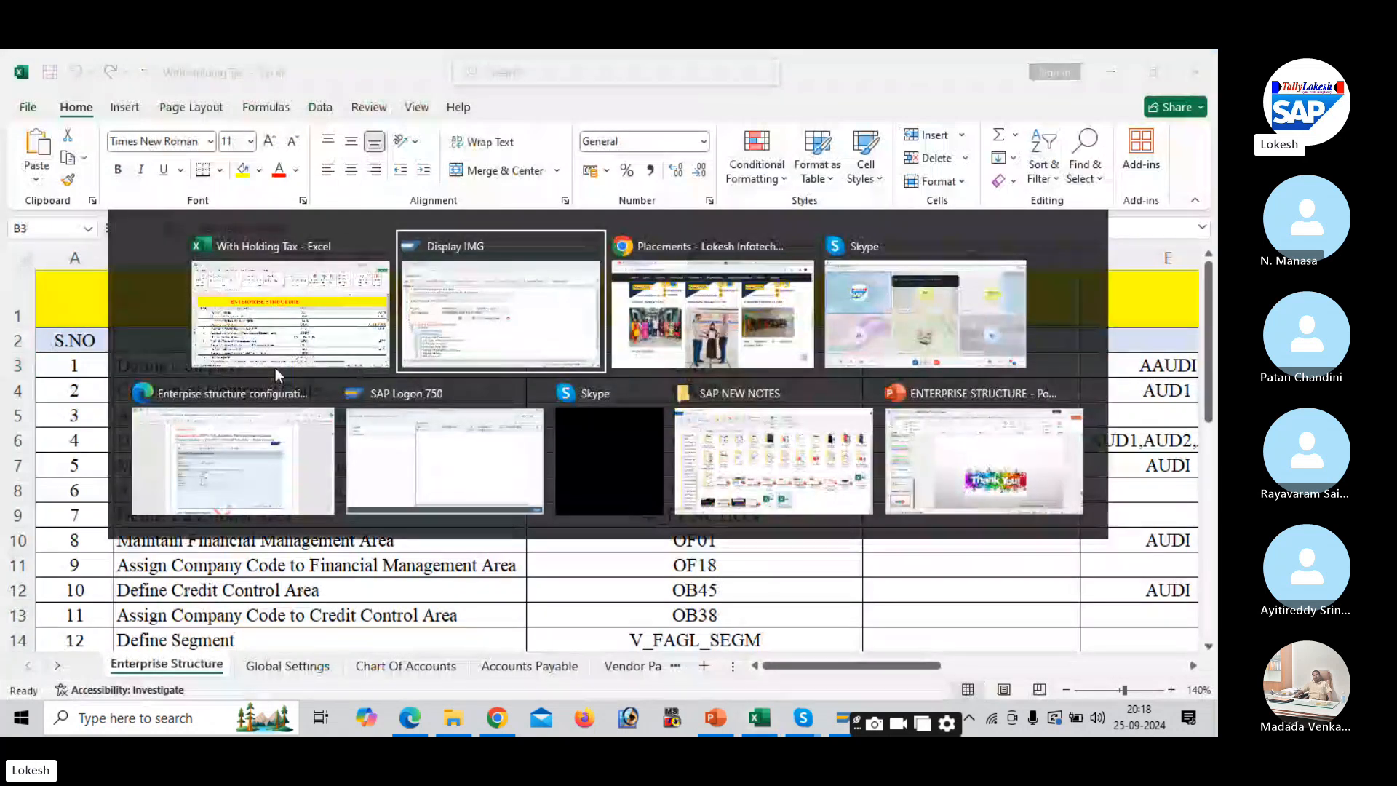
pyautogui.write('D')
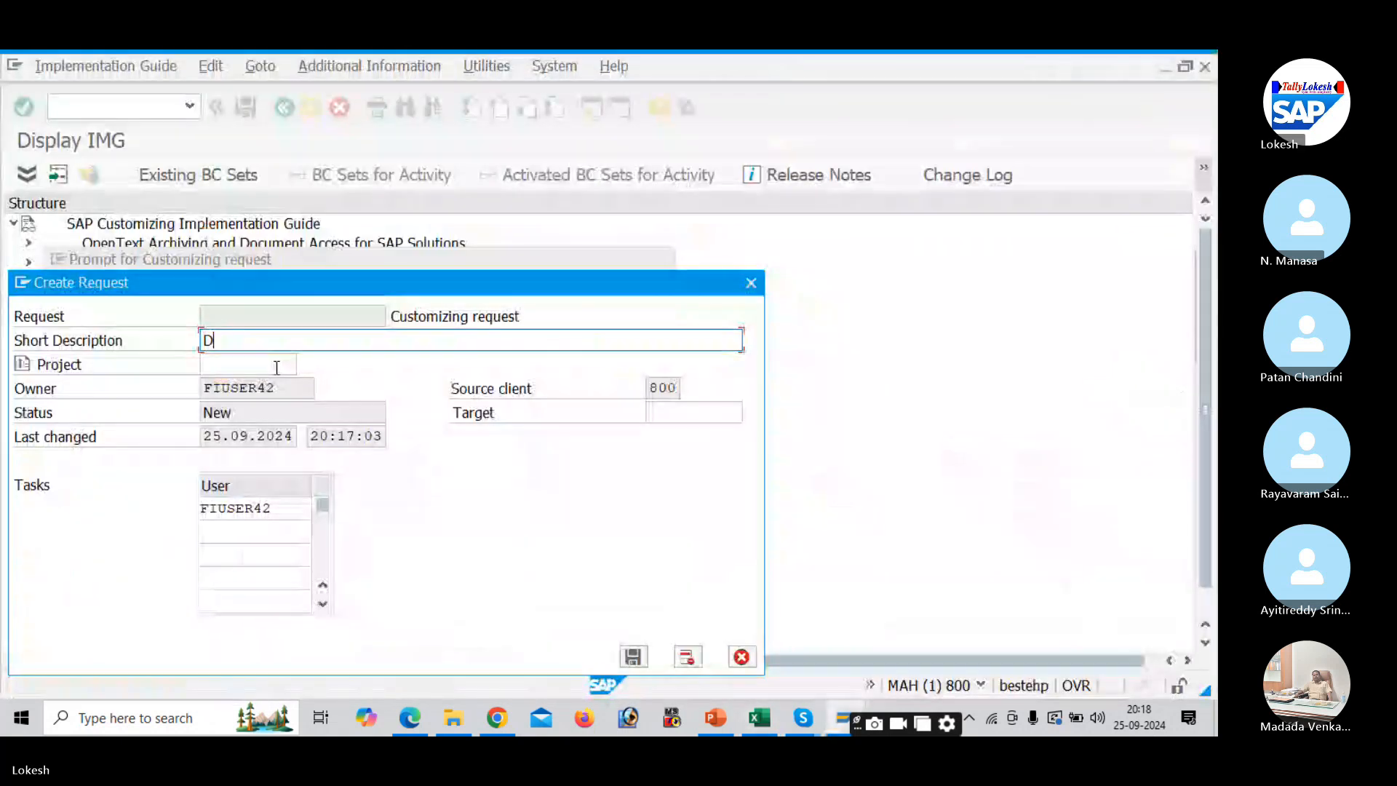
pyautogui.write('efine Compa')
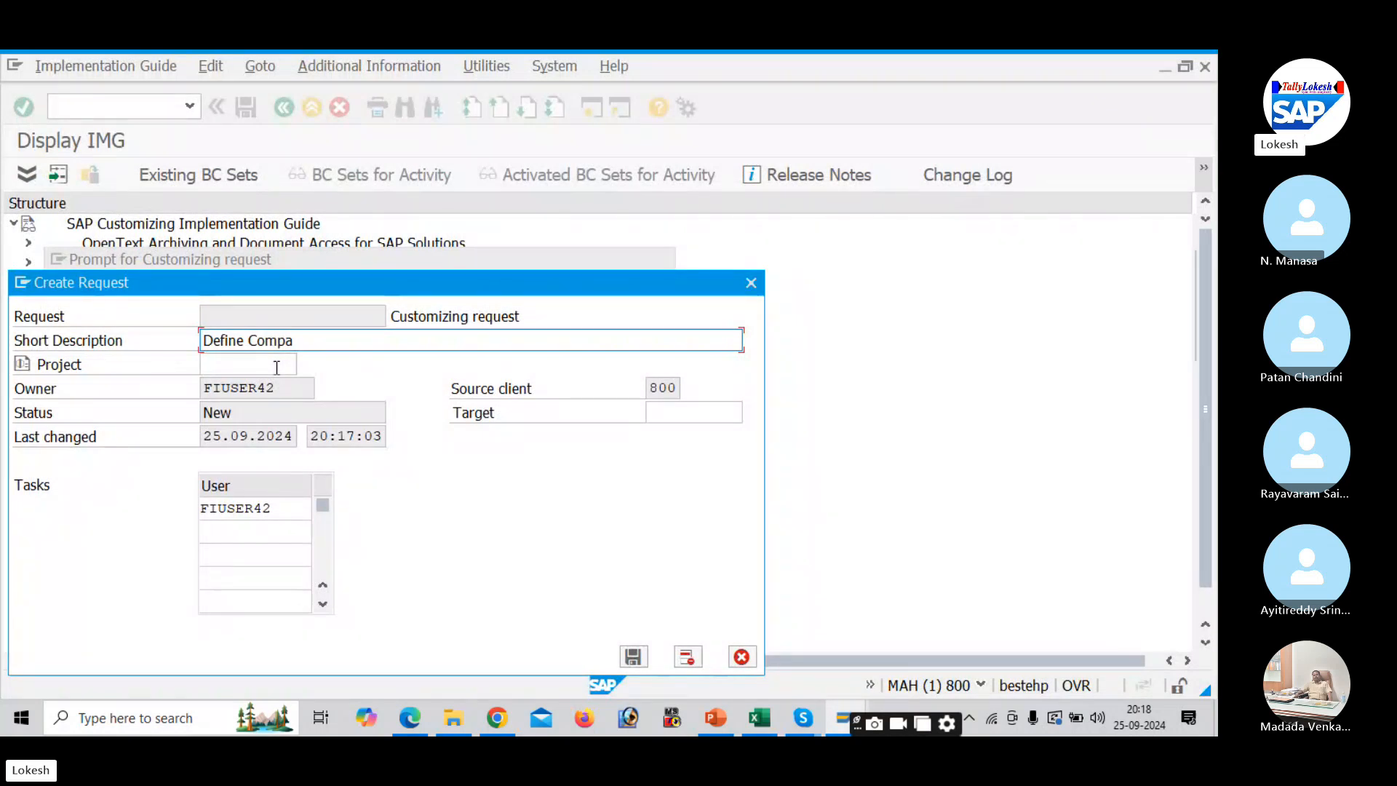
pyautogui.write('ny for DELLL')
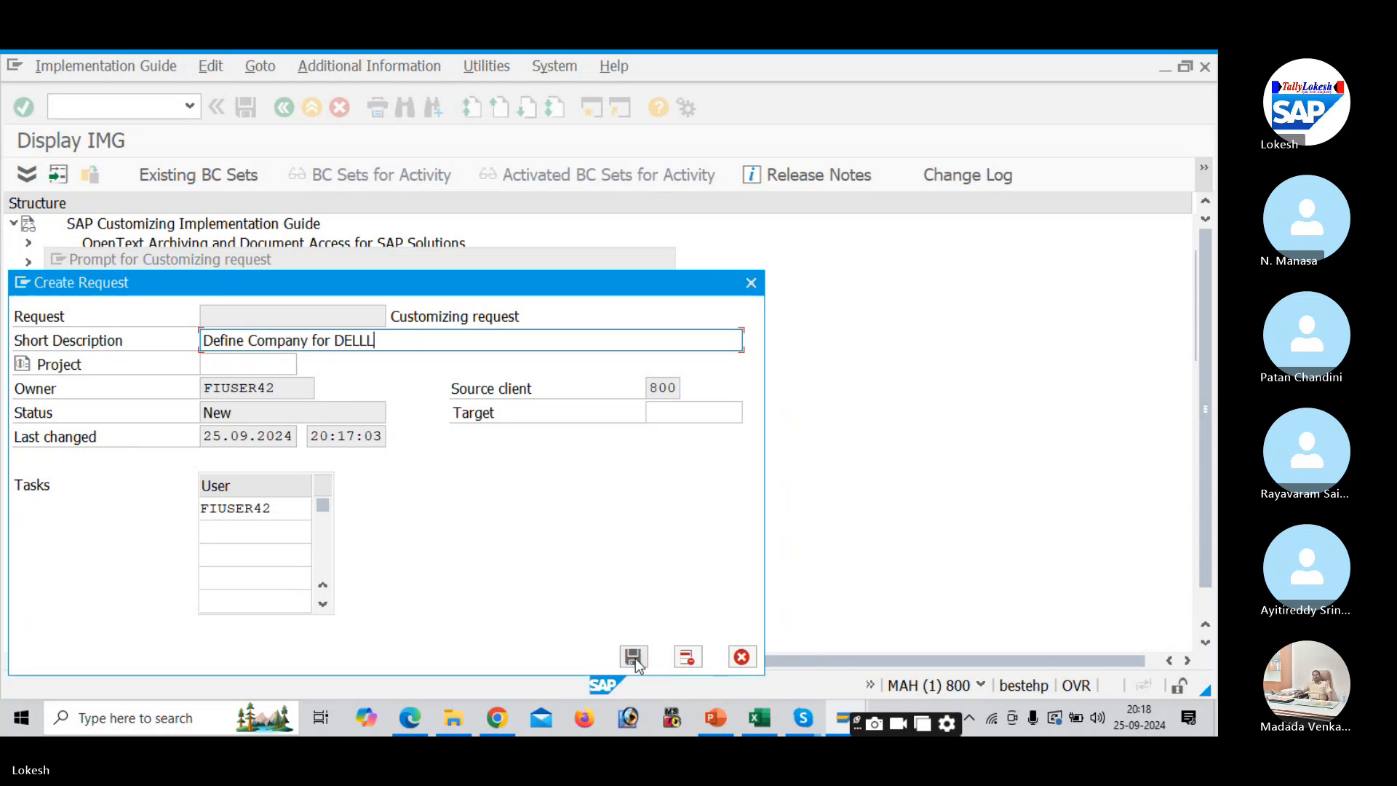
pyautogui.click(633, 657)
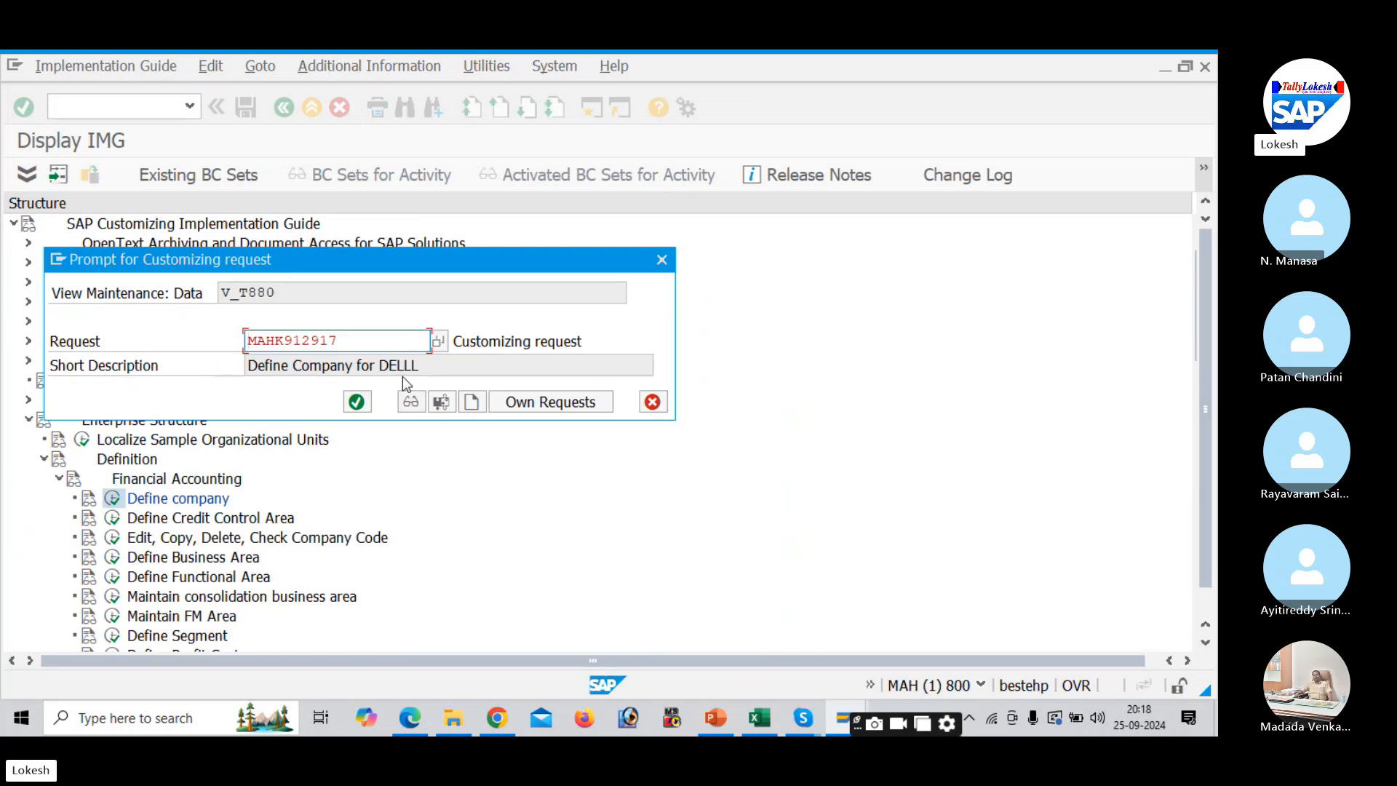
pyautogui.click(363, 405)
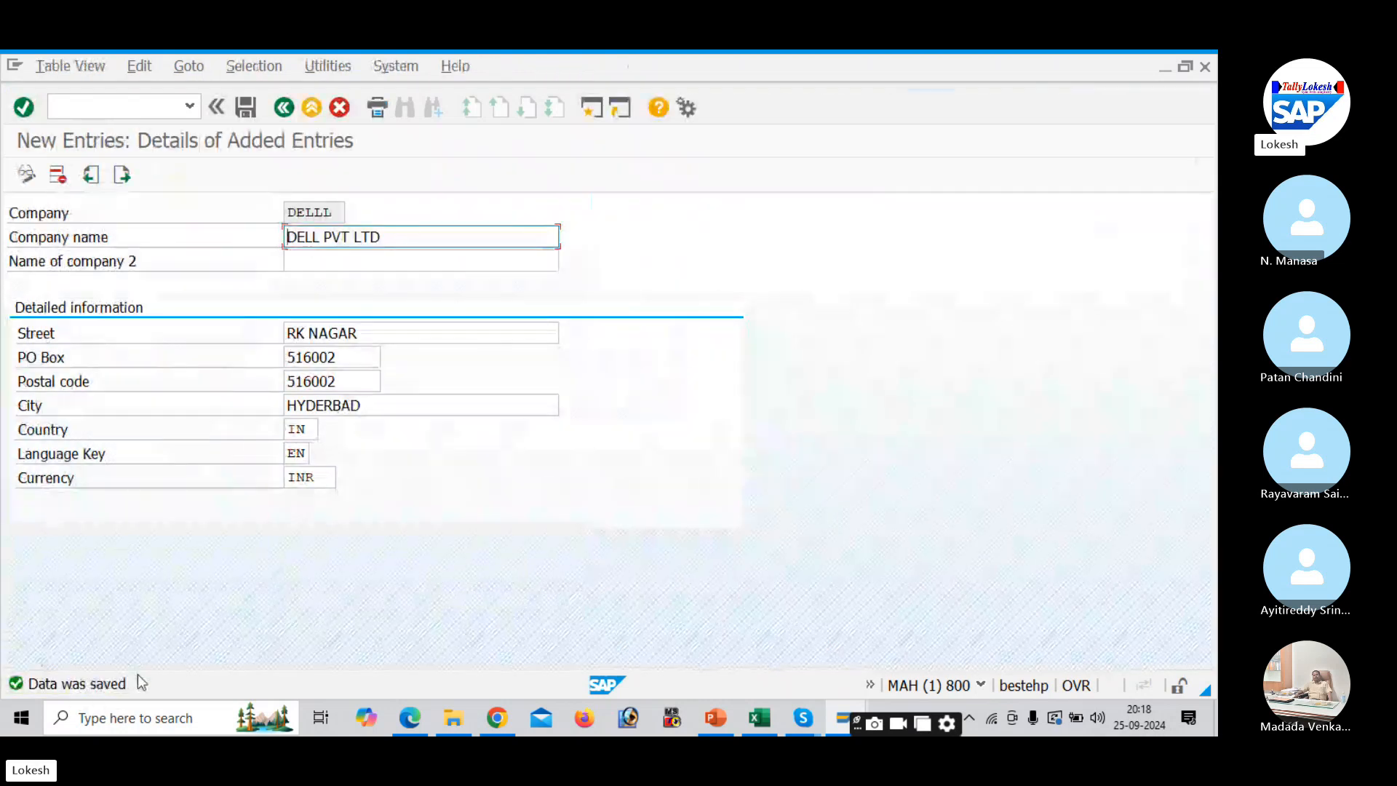
# - Enter DELLL in Excel cell D3 beside Define Company (OX15), then return to the PDF notes
pyautogui.hotkey('alt', 'Tab')
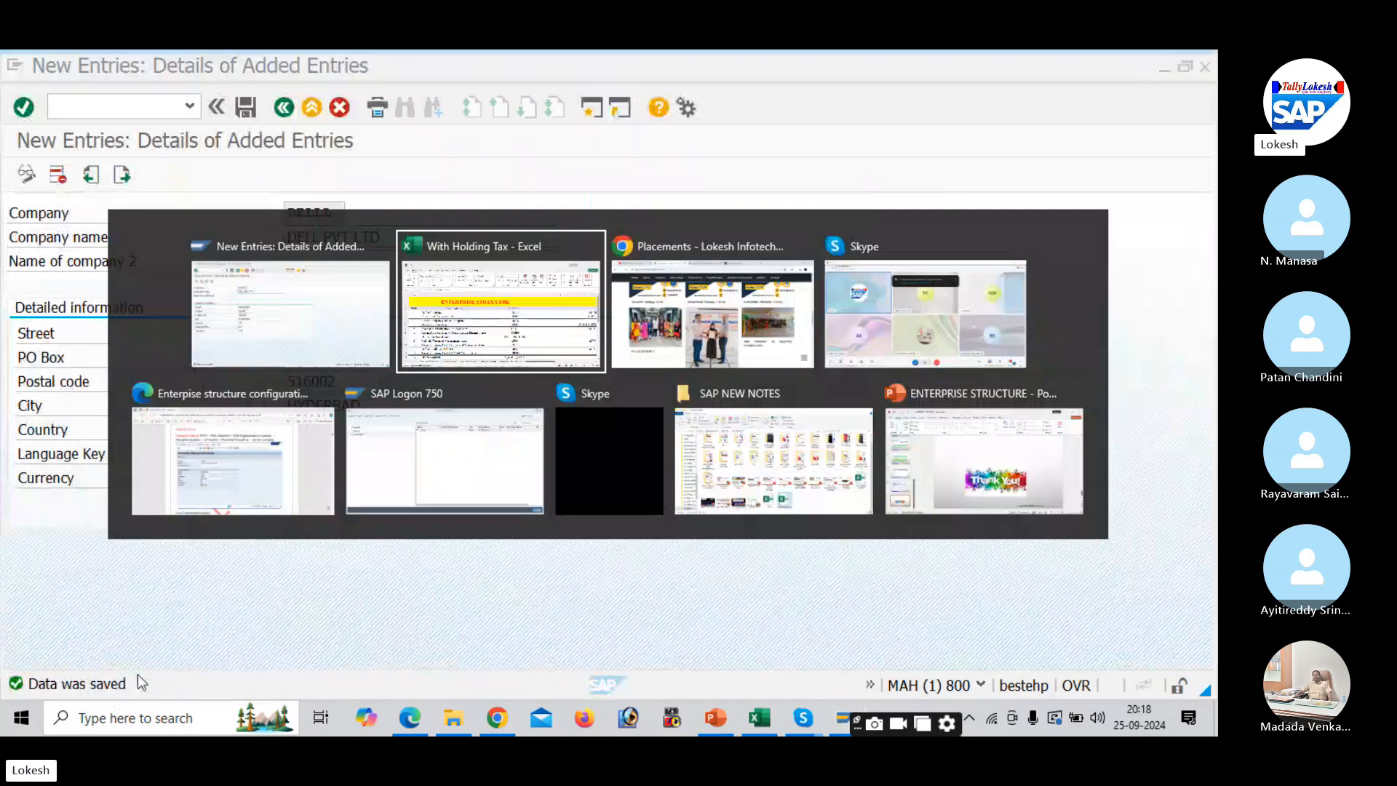
pyautogui.click(897, 361)
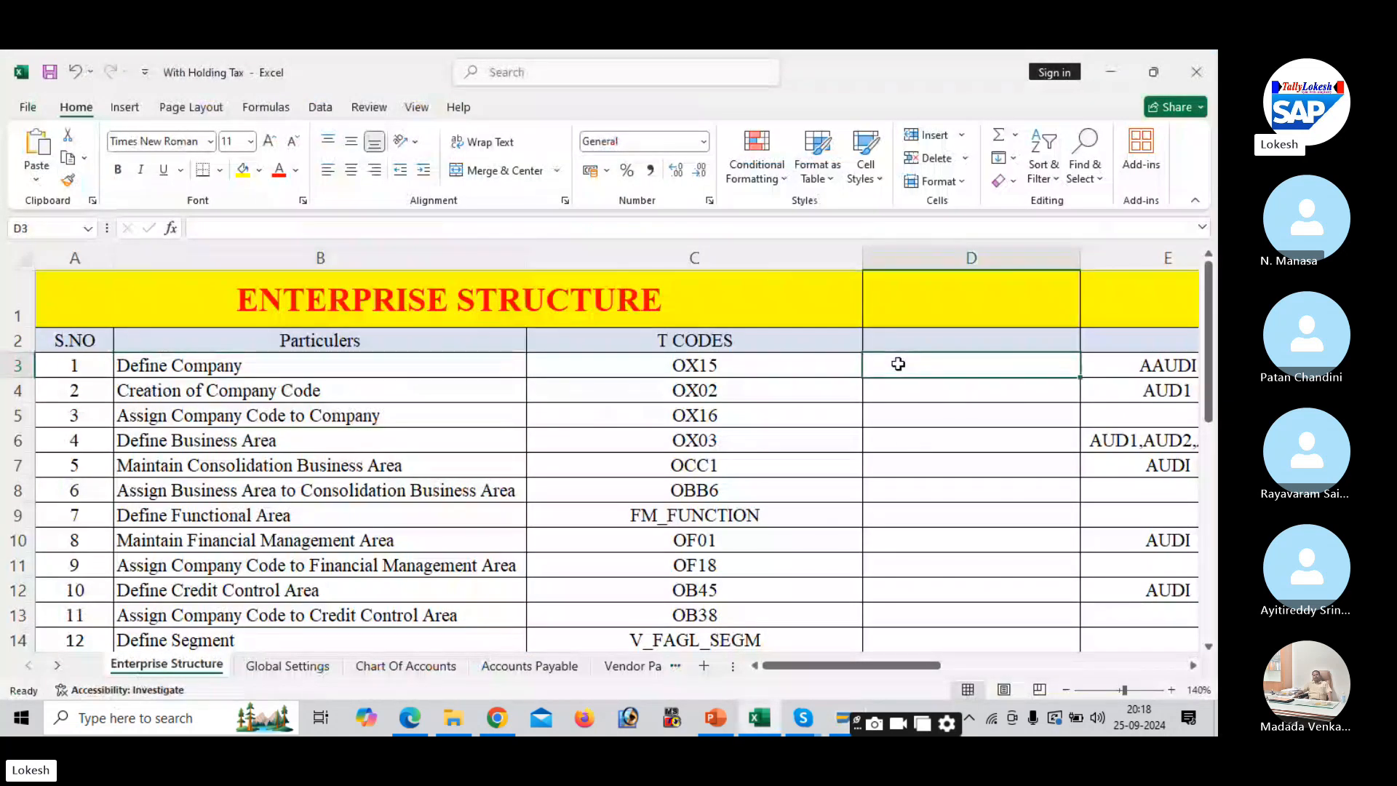
pyautogui.write('DE')
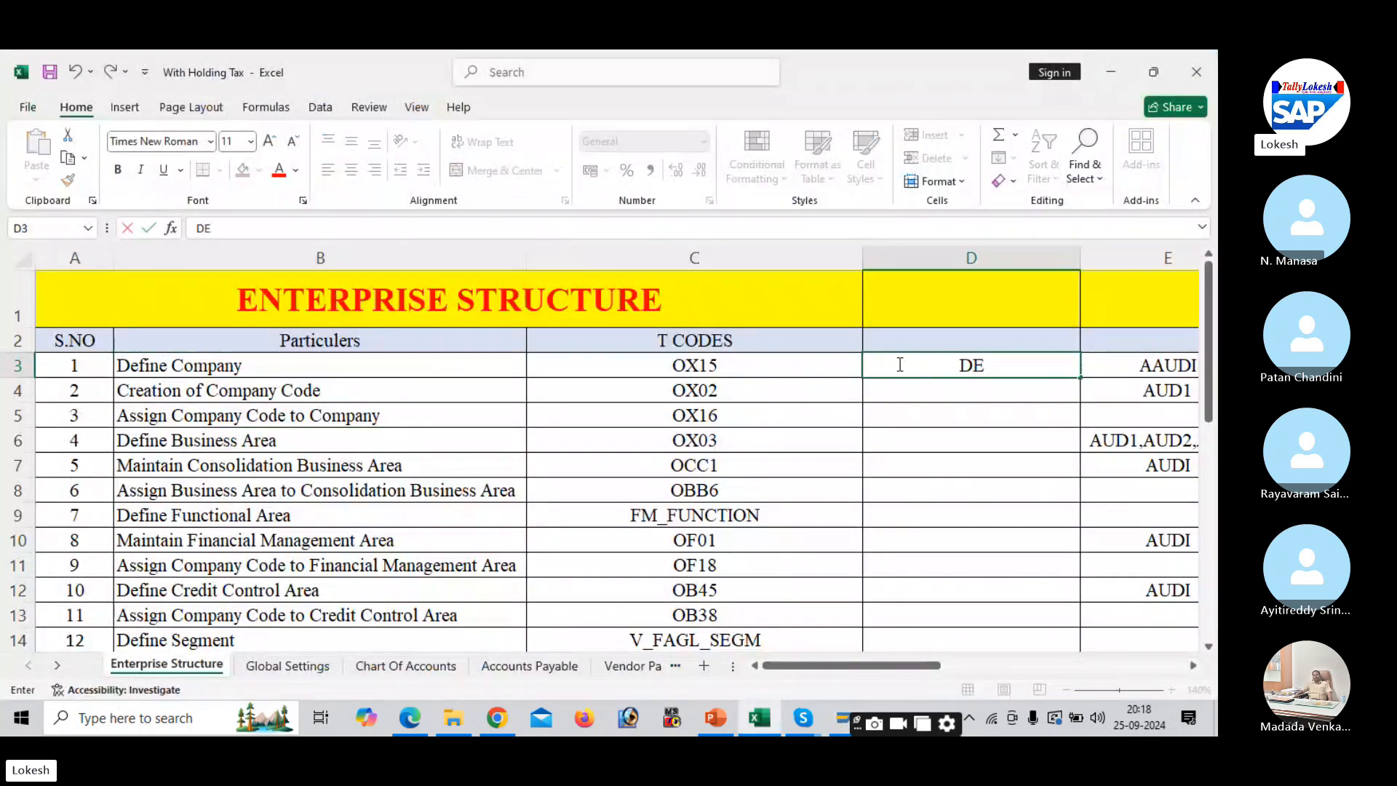
pyautogui.write('LLL')
pyautogui.press('Return')
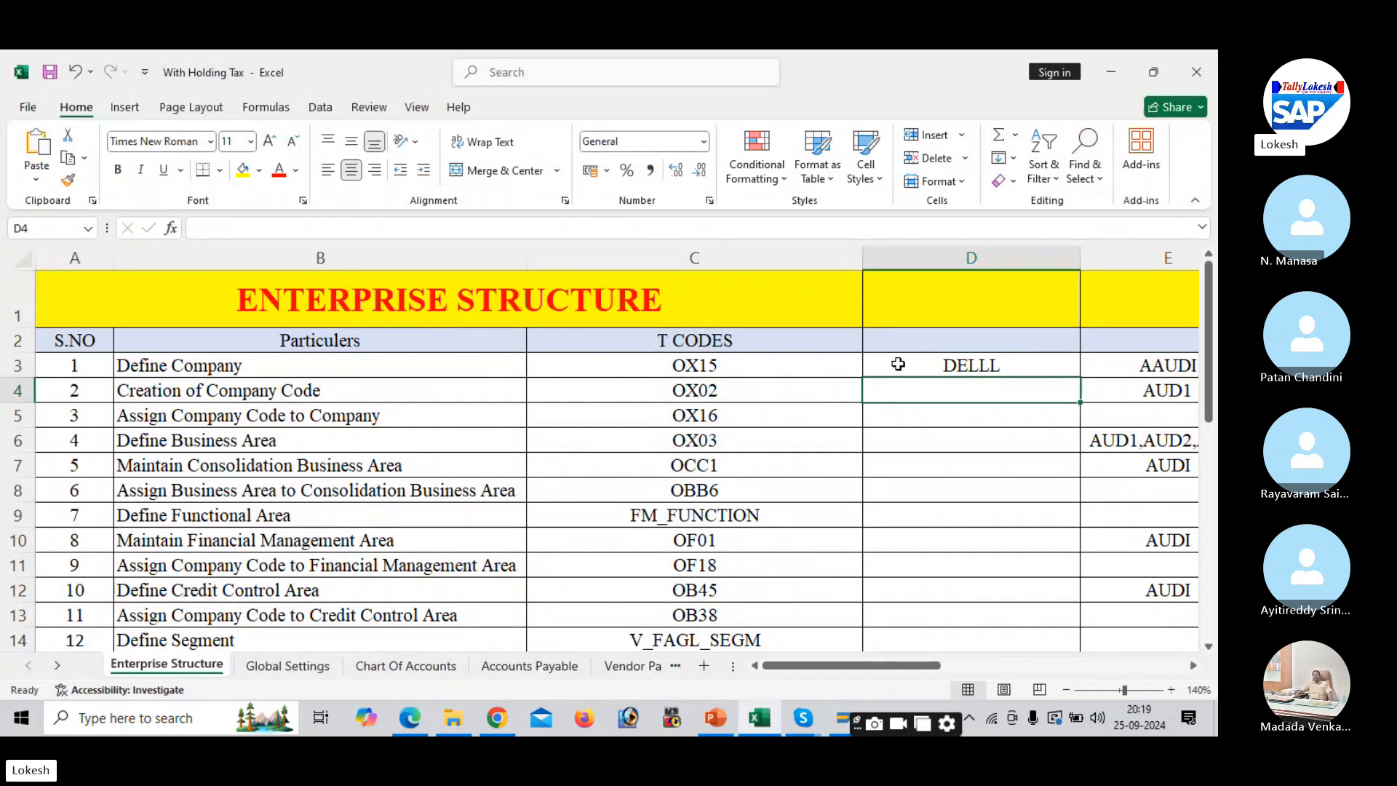
pyautogui.hotkey('alt', 'Tab')
pyautogui.press('Tab')
pyautogui.press('Tab')
pyautogui.press('Tab')
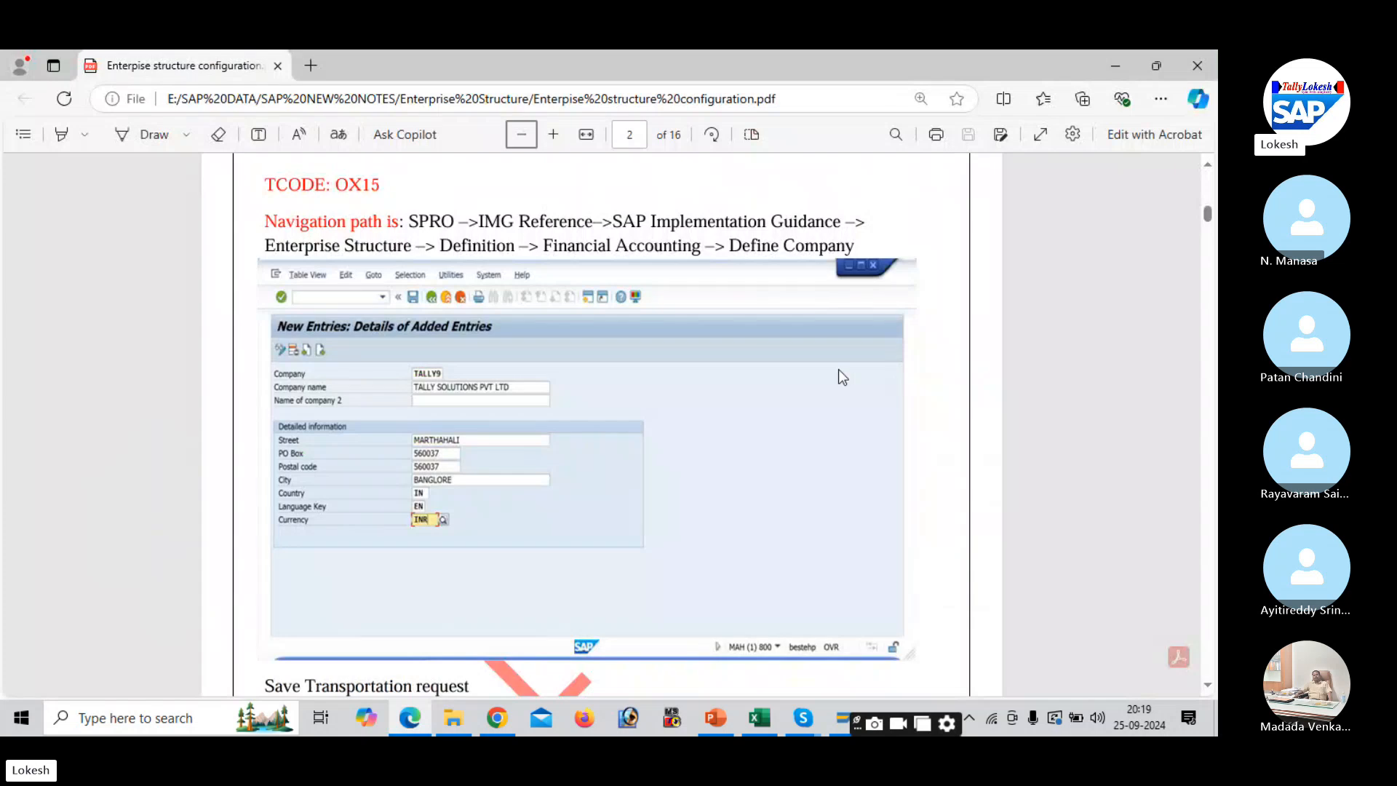
# - Scroll the PDF notes to page 4's OX02 company code section with the TSPL example
pyautogui.scroll(-2, 931, 535)
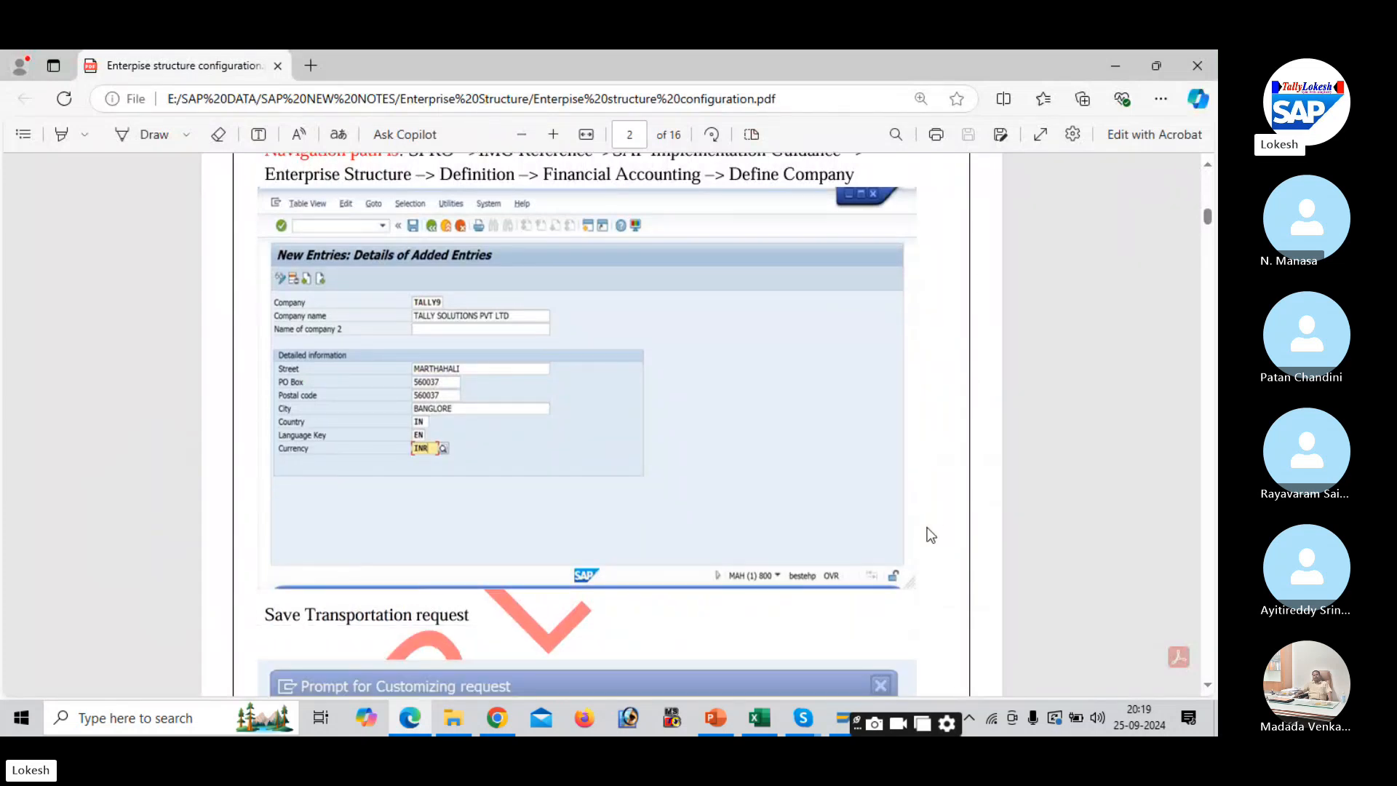
pyautogui.scroll(-6, 931, 535)
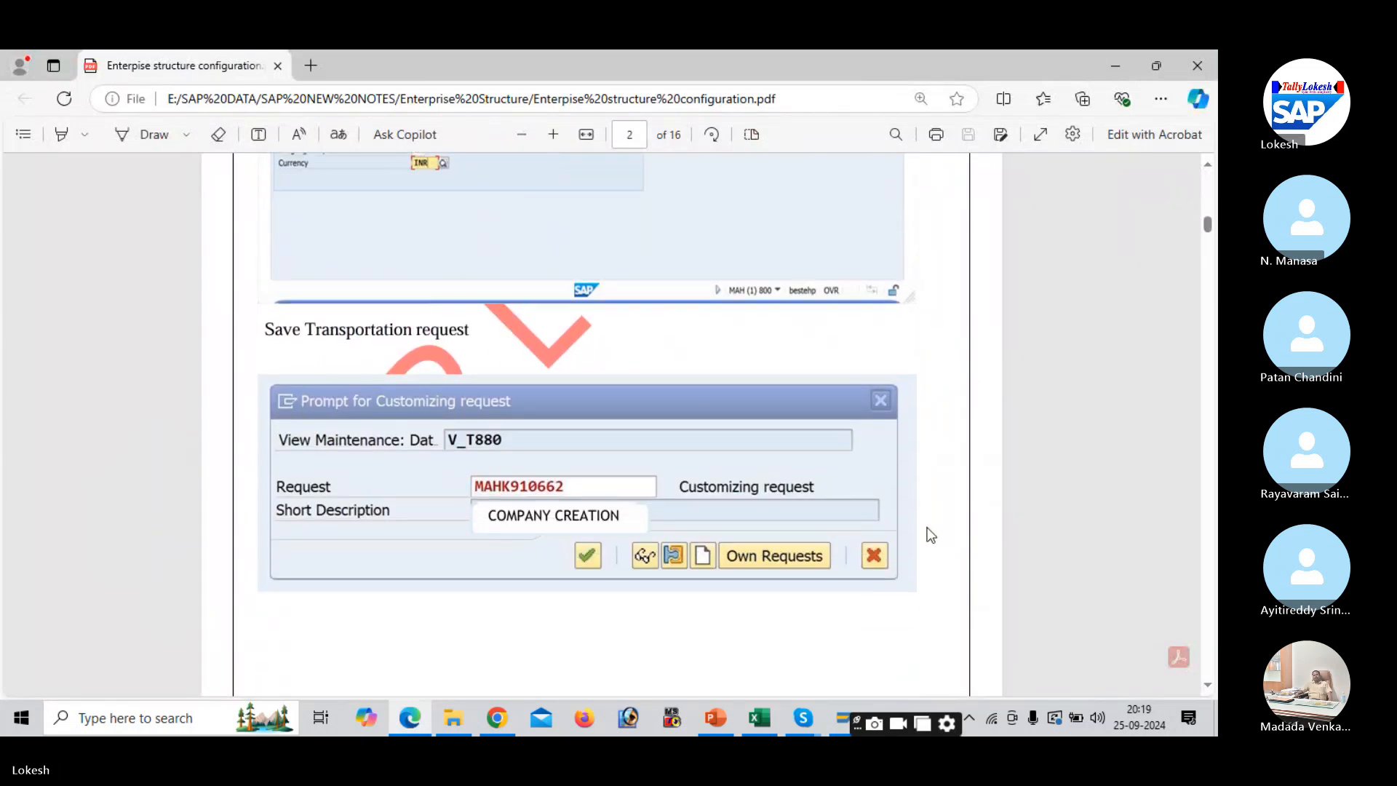
pyautogui.scroll(-5, 931, 535)
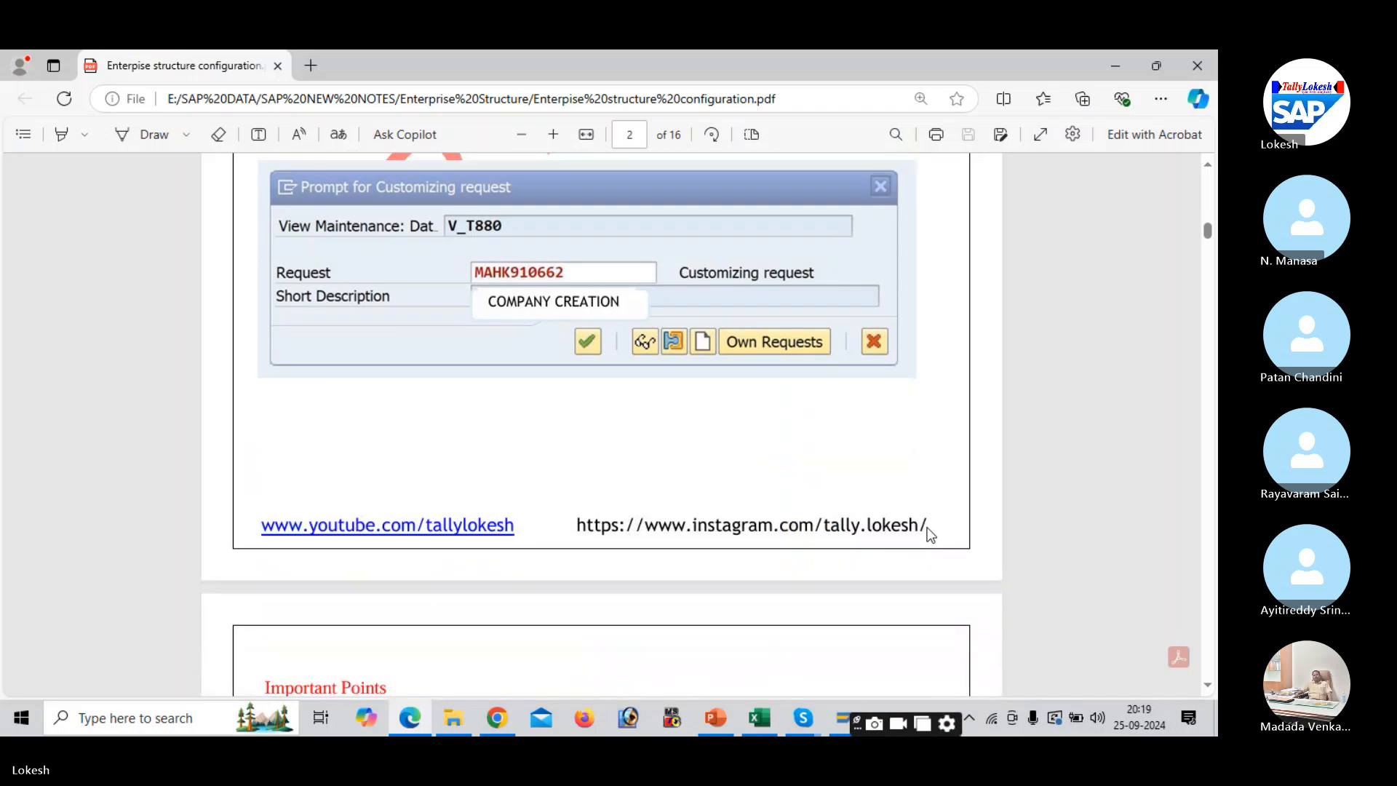
pyautogui.scroll(-4, 931, 535)
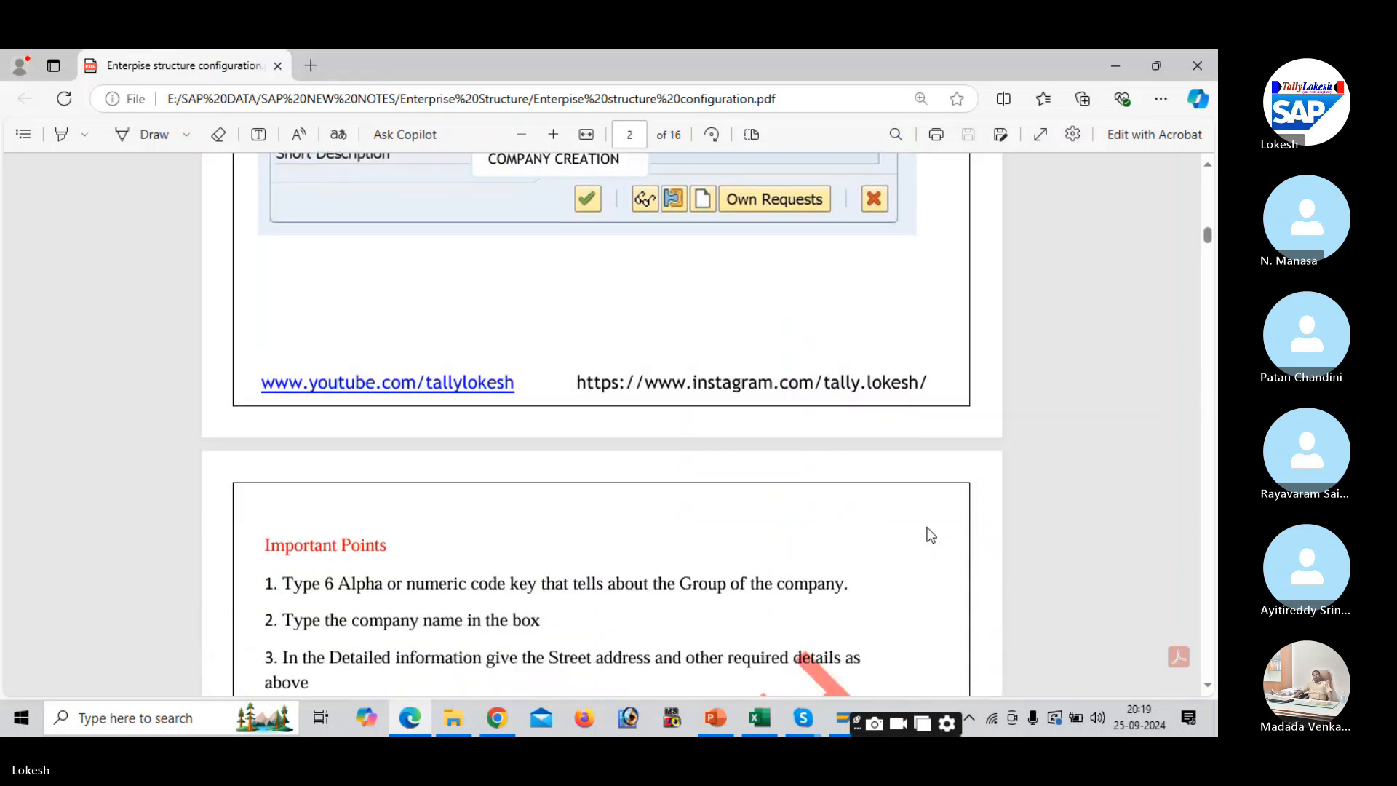
pyautogui.scroll(-5, 931, 535)
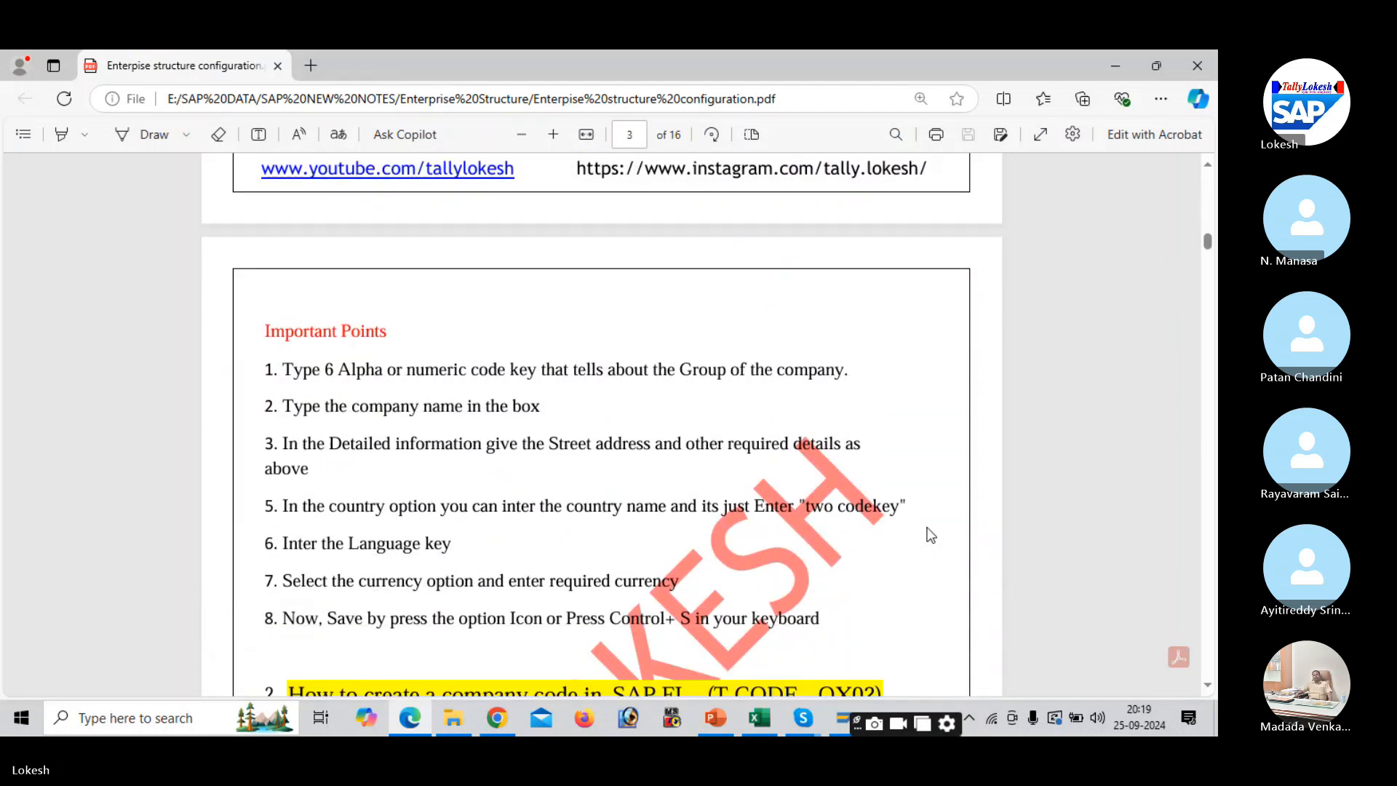
pyautogui.scroll(-7, 931, 535)
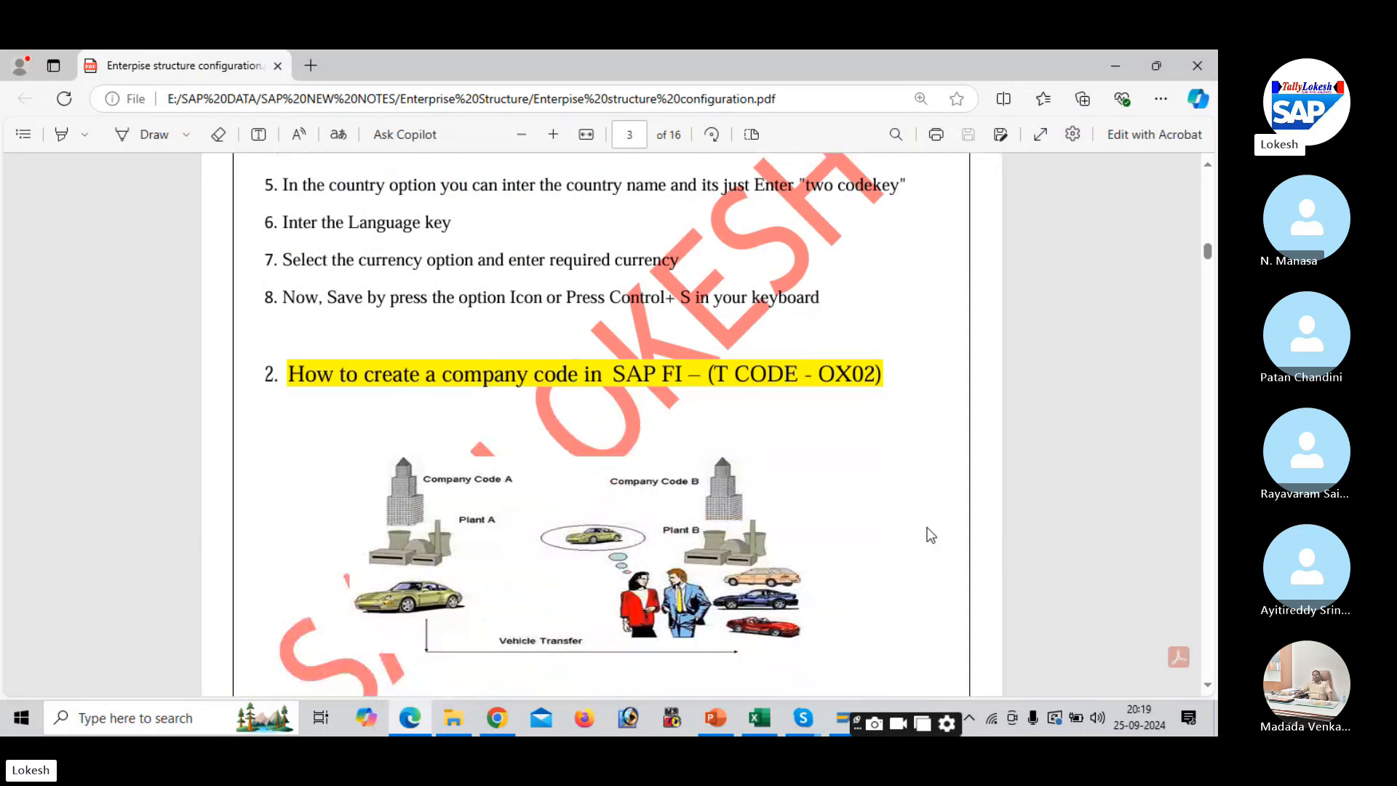
pyautogui.scroll(-2, 930, 535)
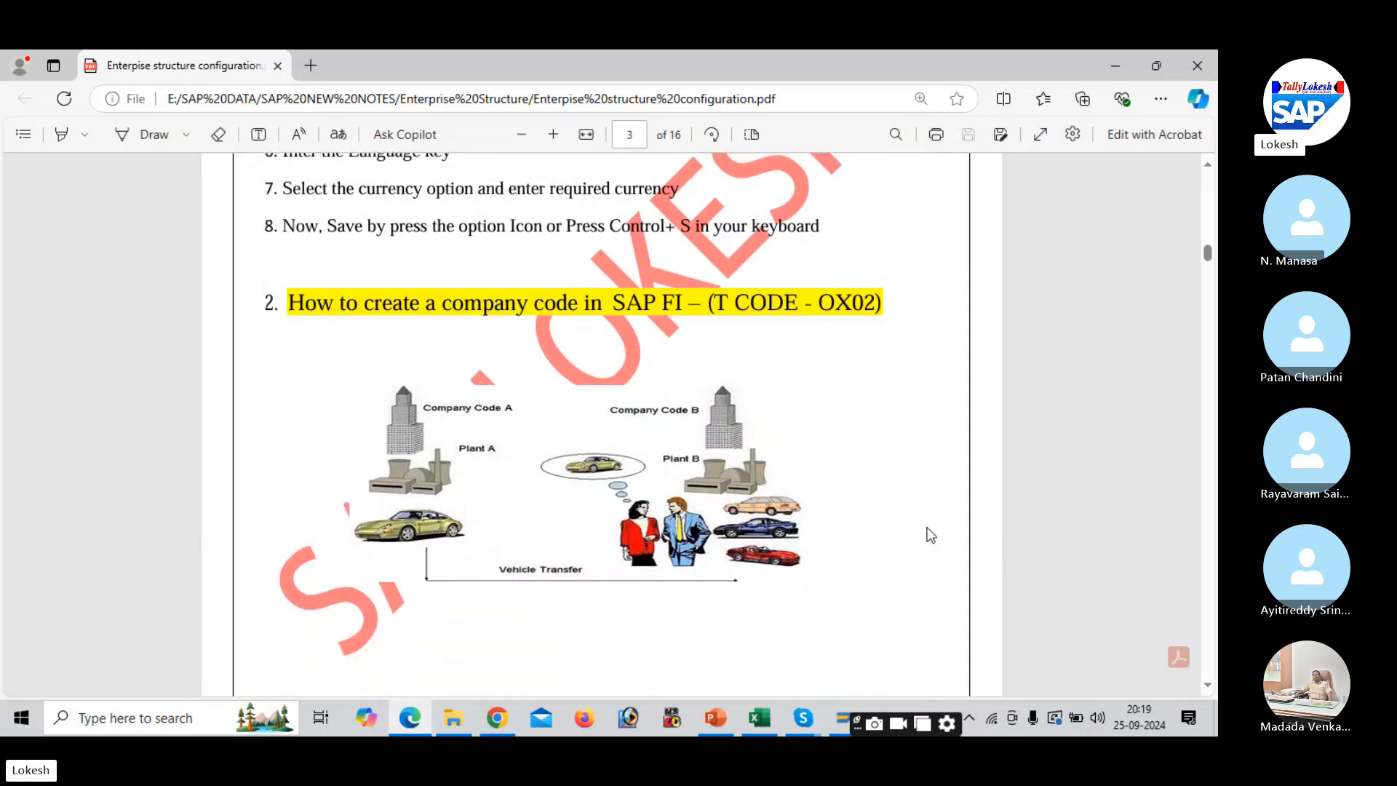
pyautogui.scroll(-2, 931, 535)
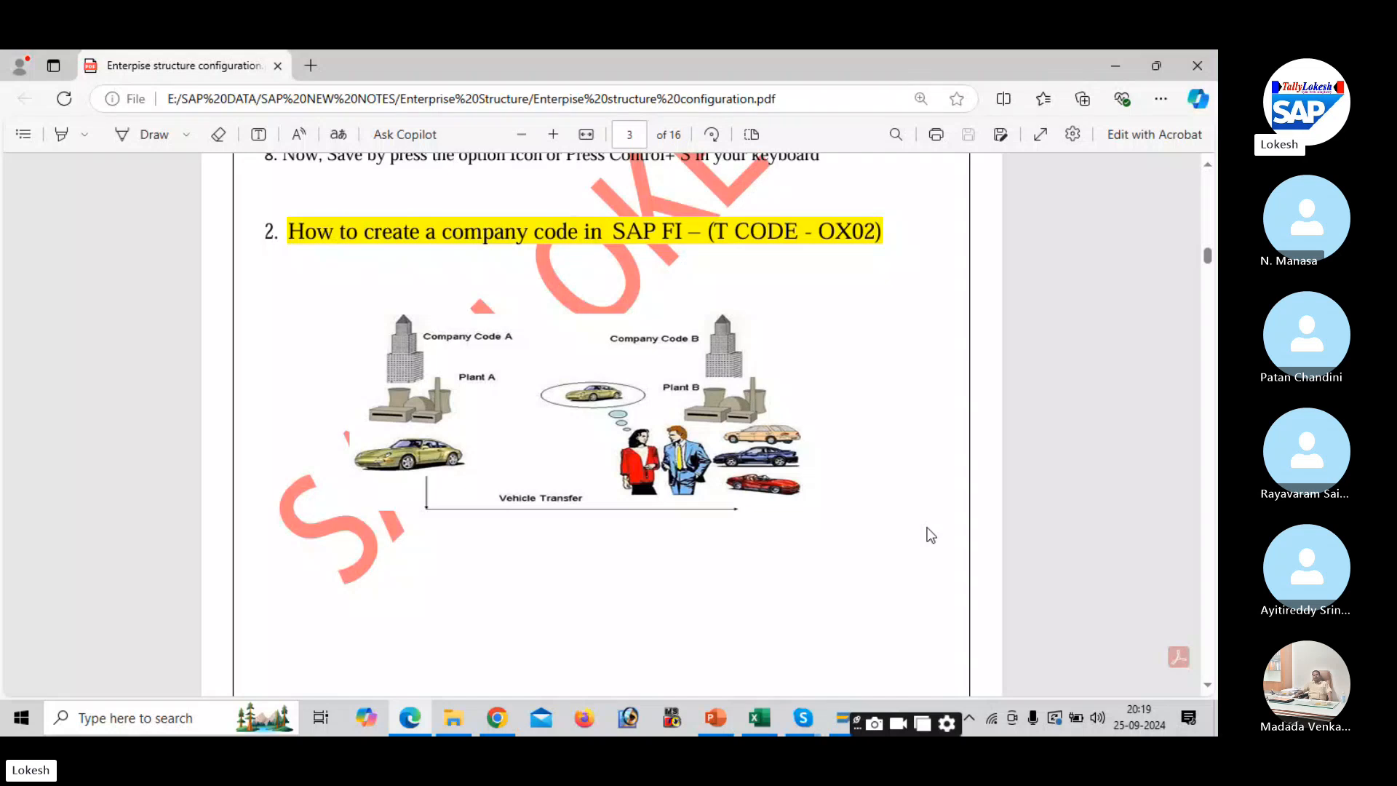
pyautogui.scroll(-7, 931, 535)
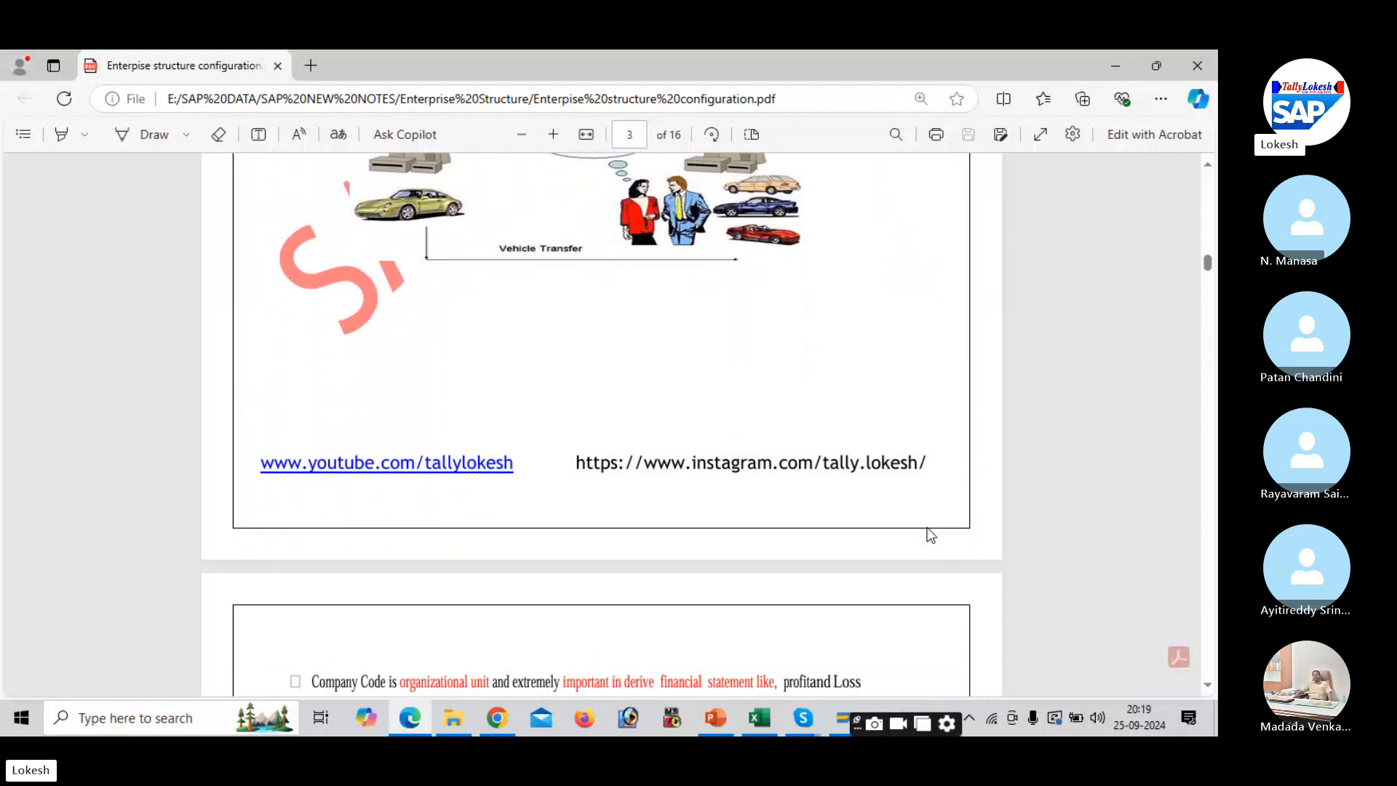
pyautogui.scroll(-4, 931, 534)
pyautogui.scroll(-10, 931, 535)
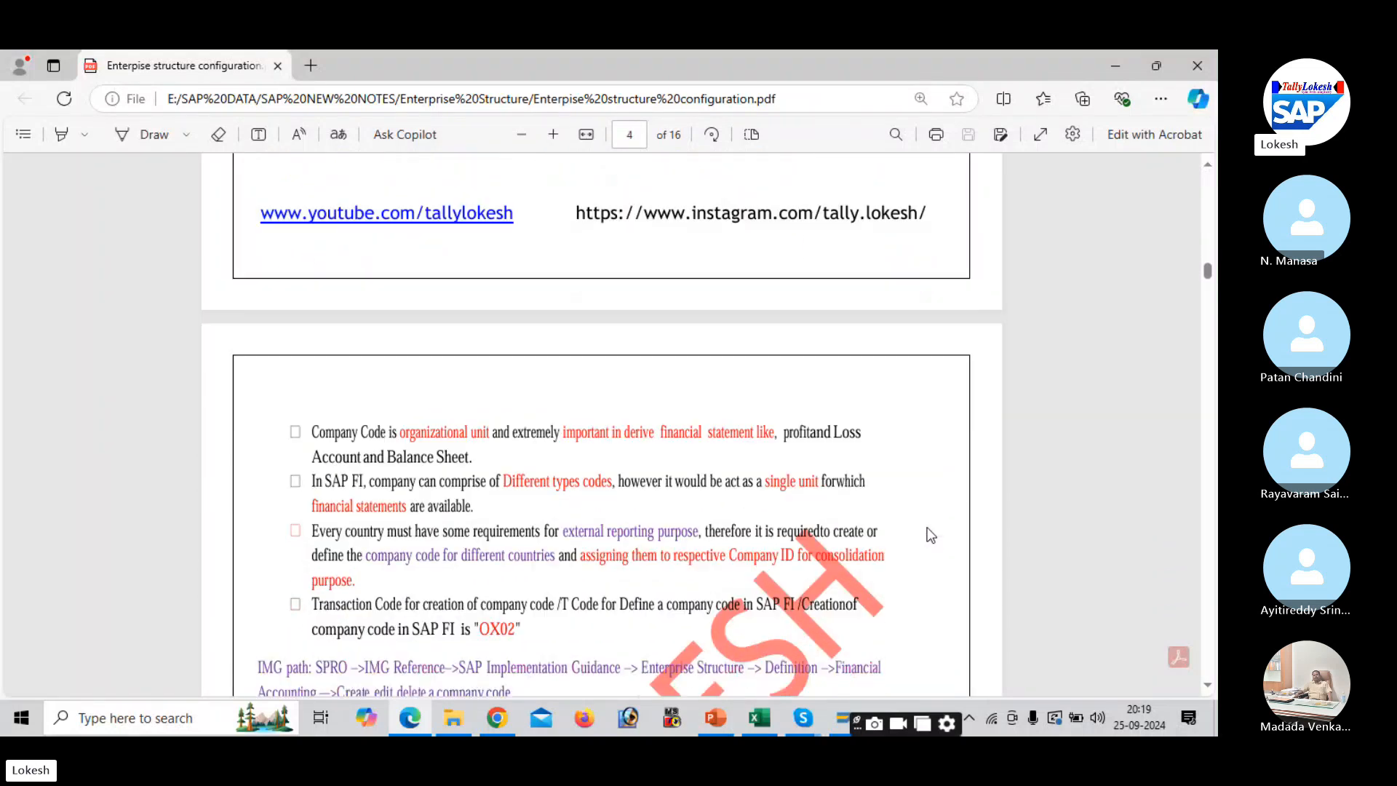
pyautogui.scroll(-8, 931, 535)
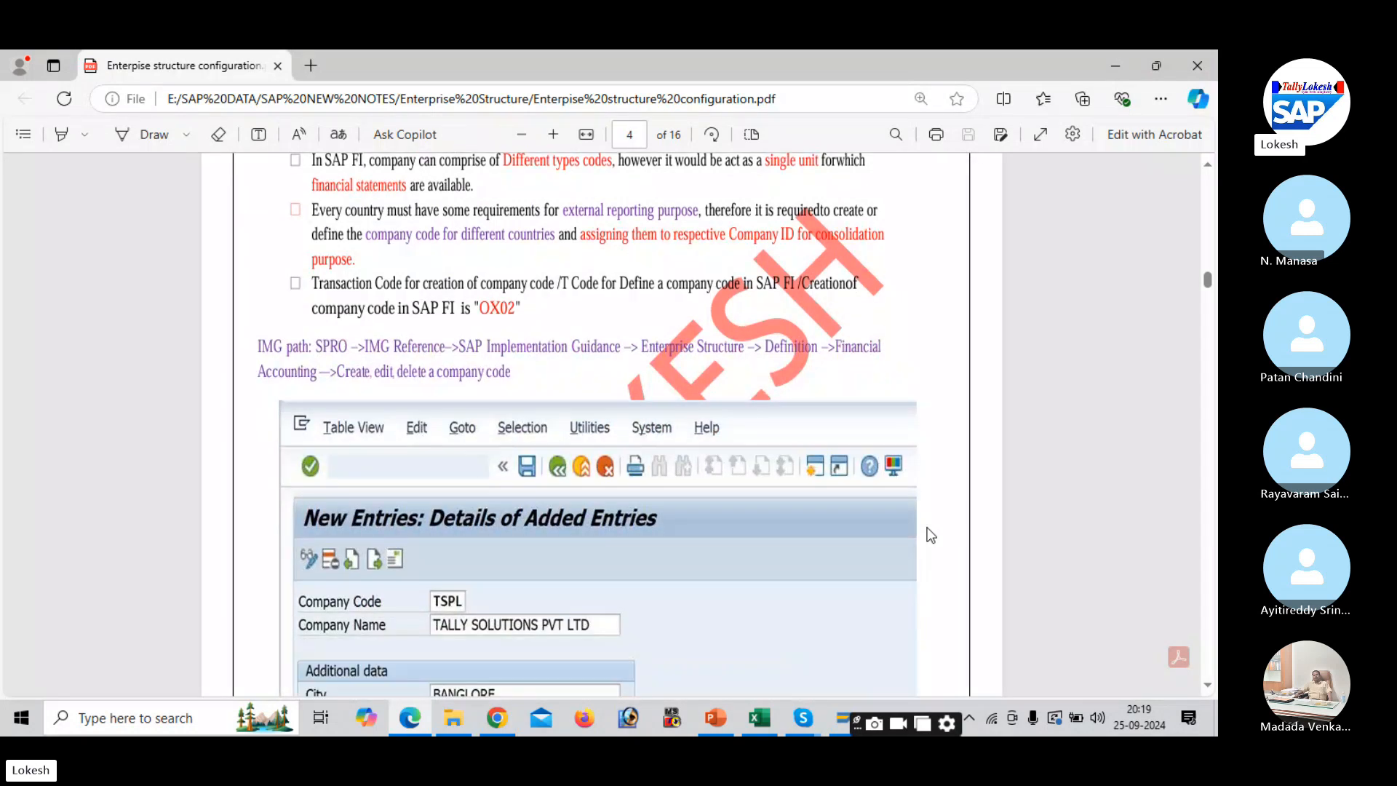
pyautogui.scroll(-1, 931, 534)
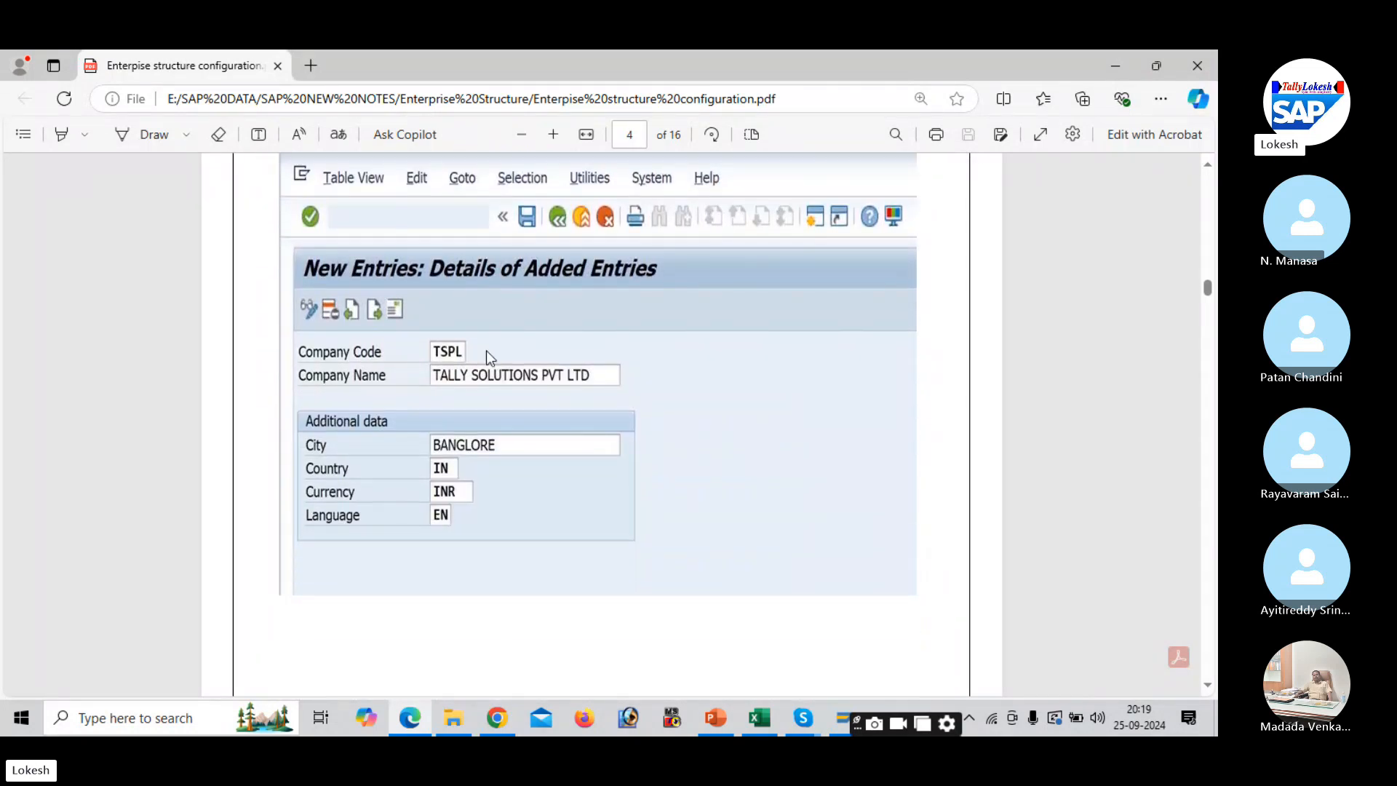
pyautogui.hotkey('alt', 'Tab')
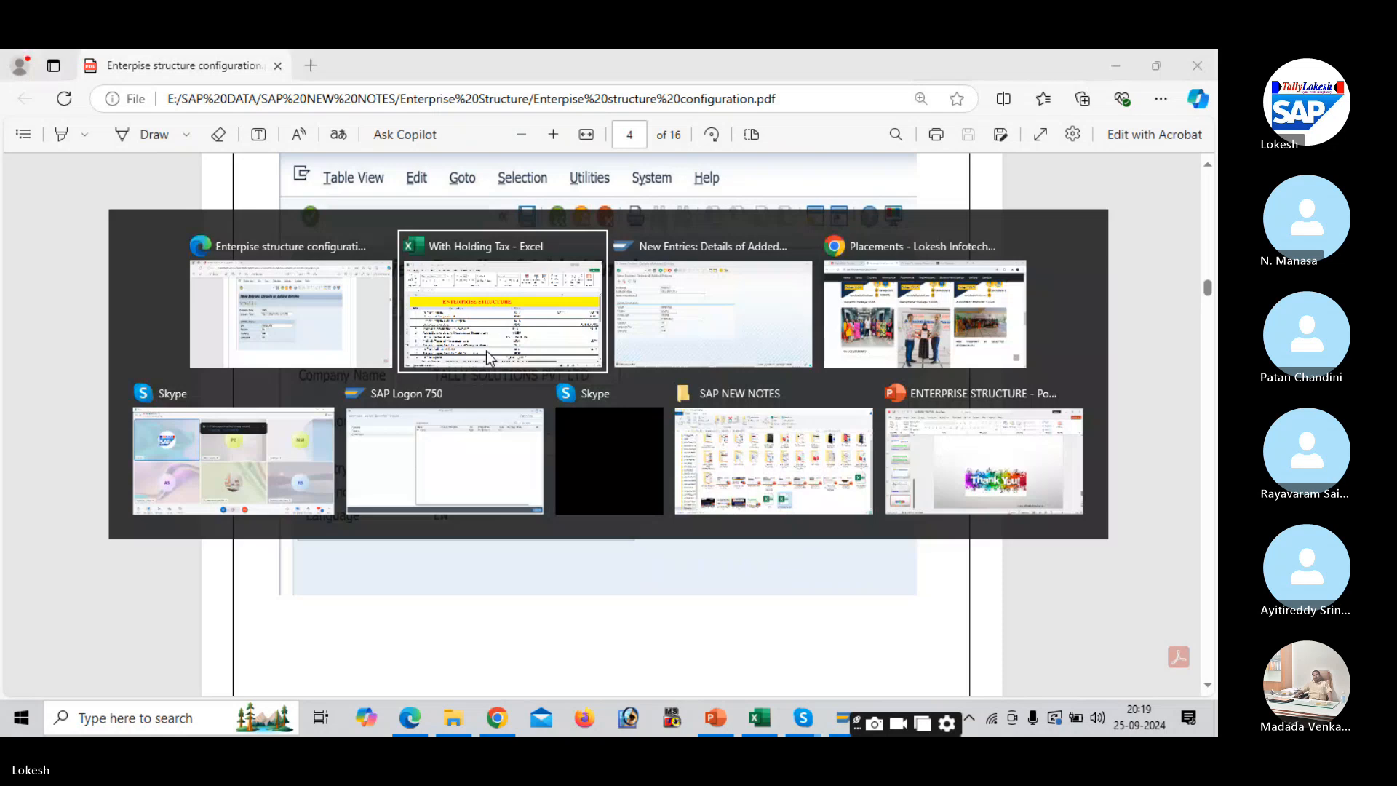
# - Back out twice from the saved DELLL entry to the Display IMG tree, then show the PDF notes
pyautogui.hotkey('alt', 'Tab')
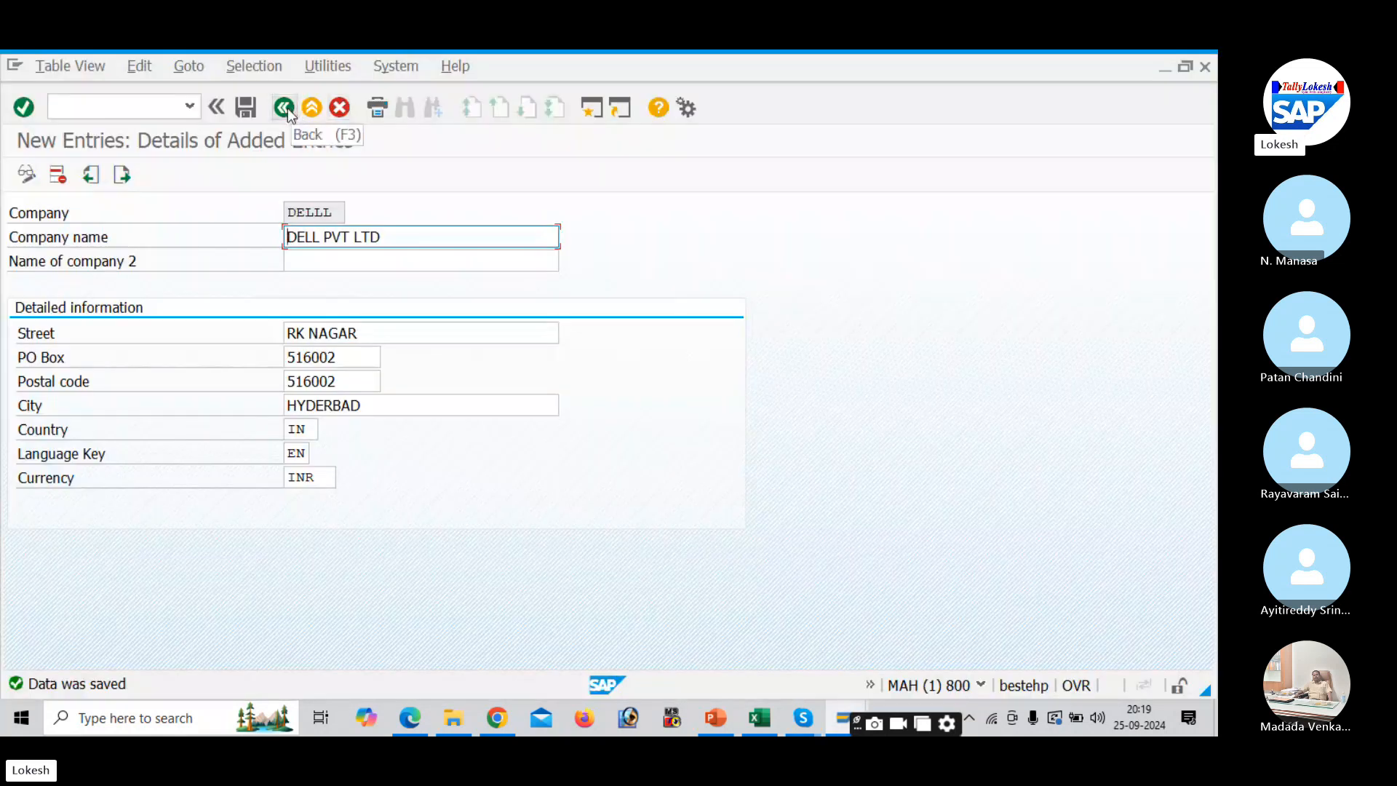
pyautogui.click(285, 109)
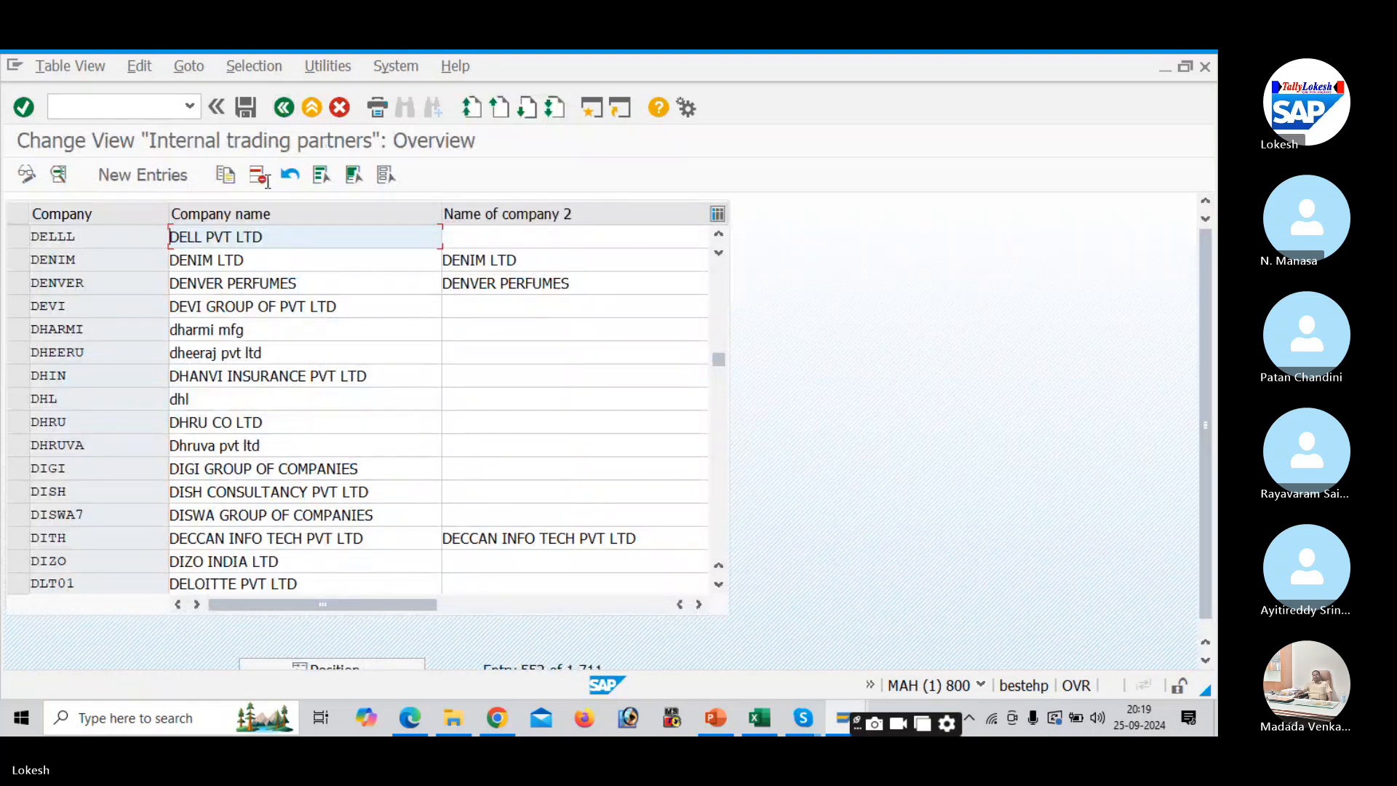
pyautogui.click(286, 107)
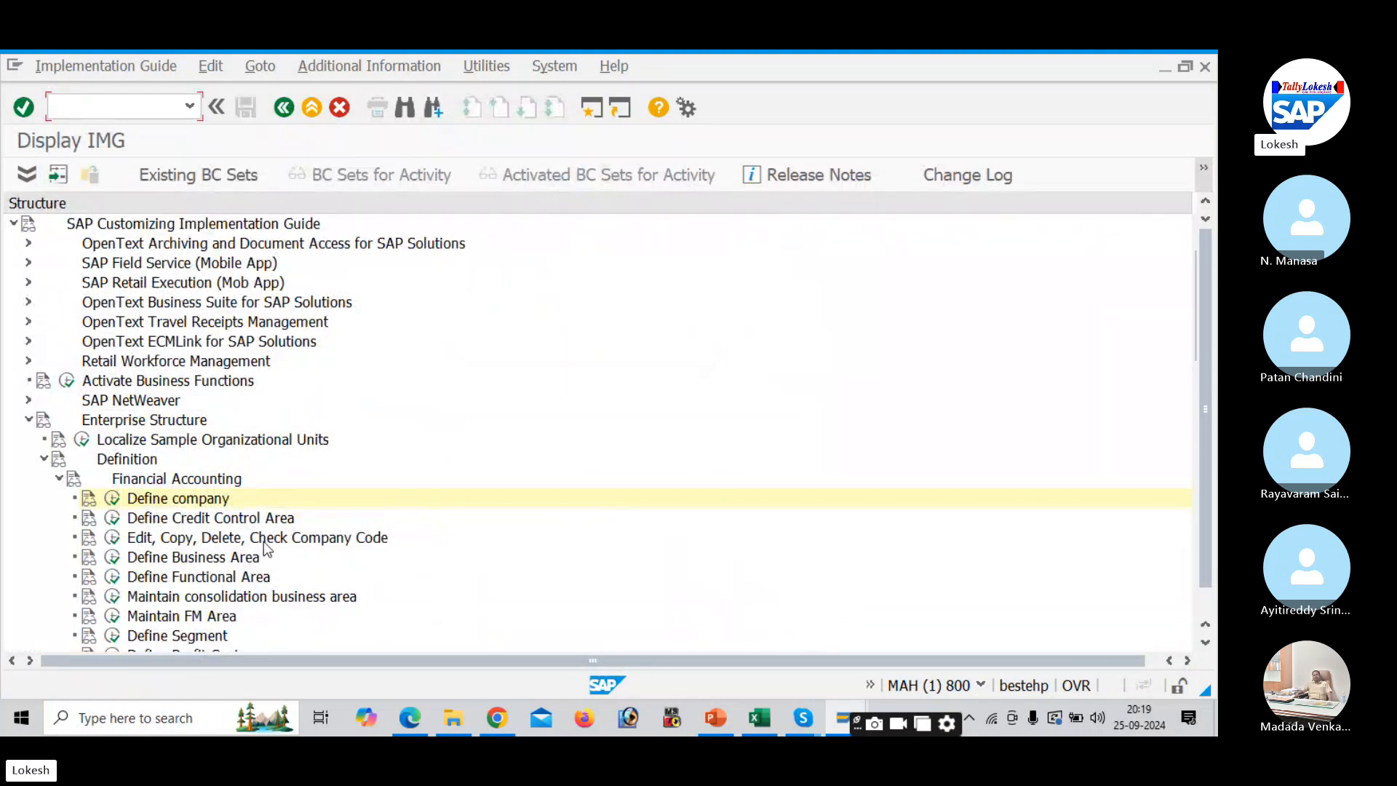
pyautogui.hotkey('alt', 'Tab')
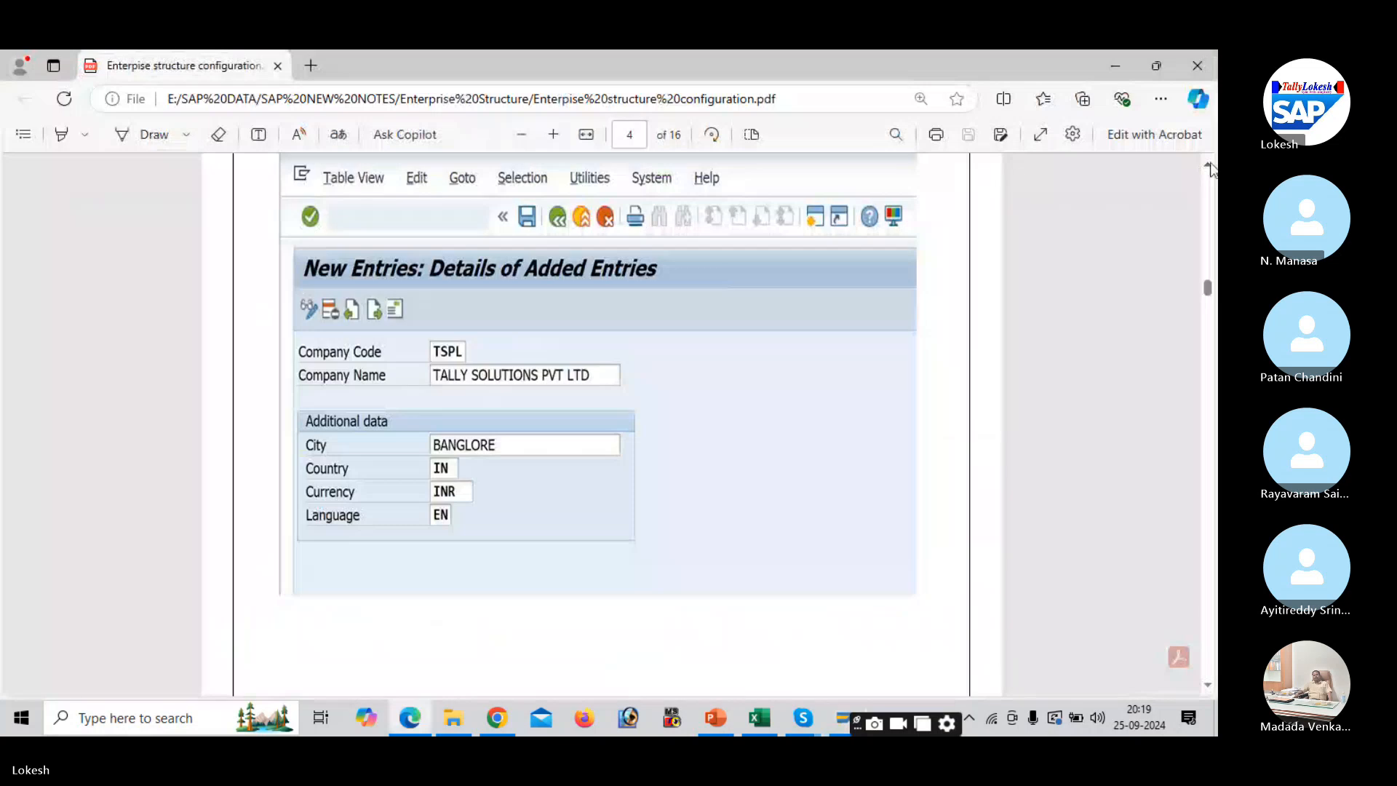
# - Scroll the PDF up to the IMG path for creating a company code, then return to SAP
pyautogui.scroll(3, 792, 179)
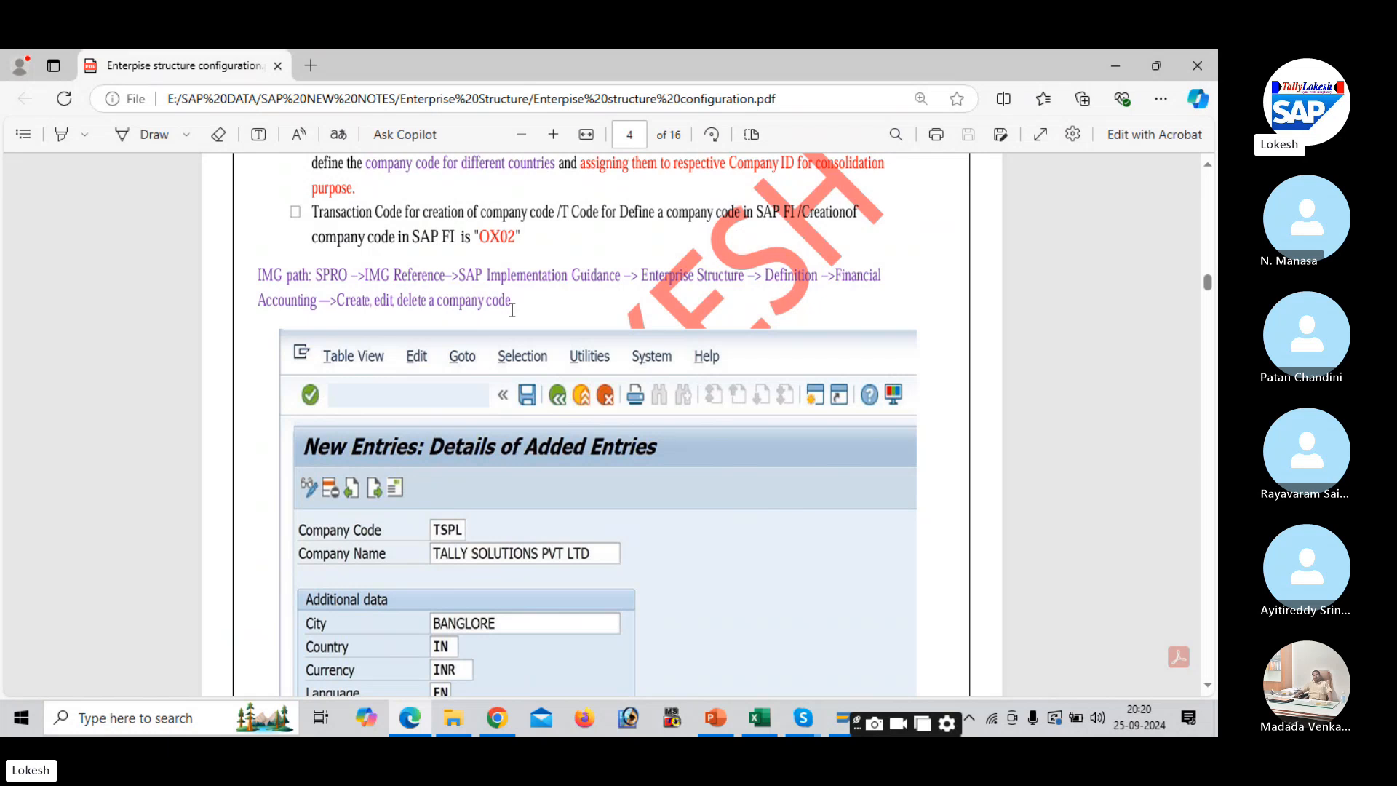
pyautogui.hotkey('alt', 'Tab')
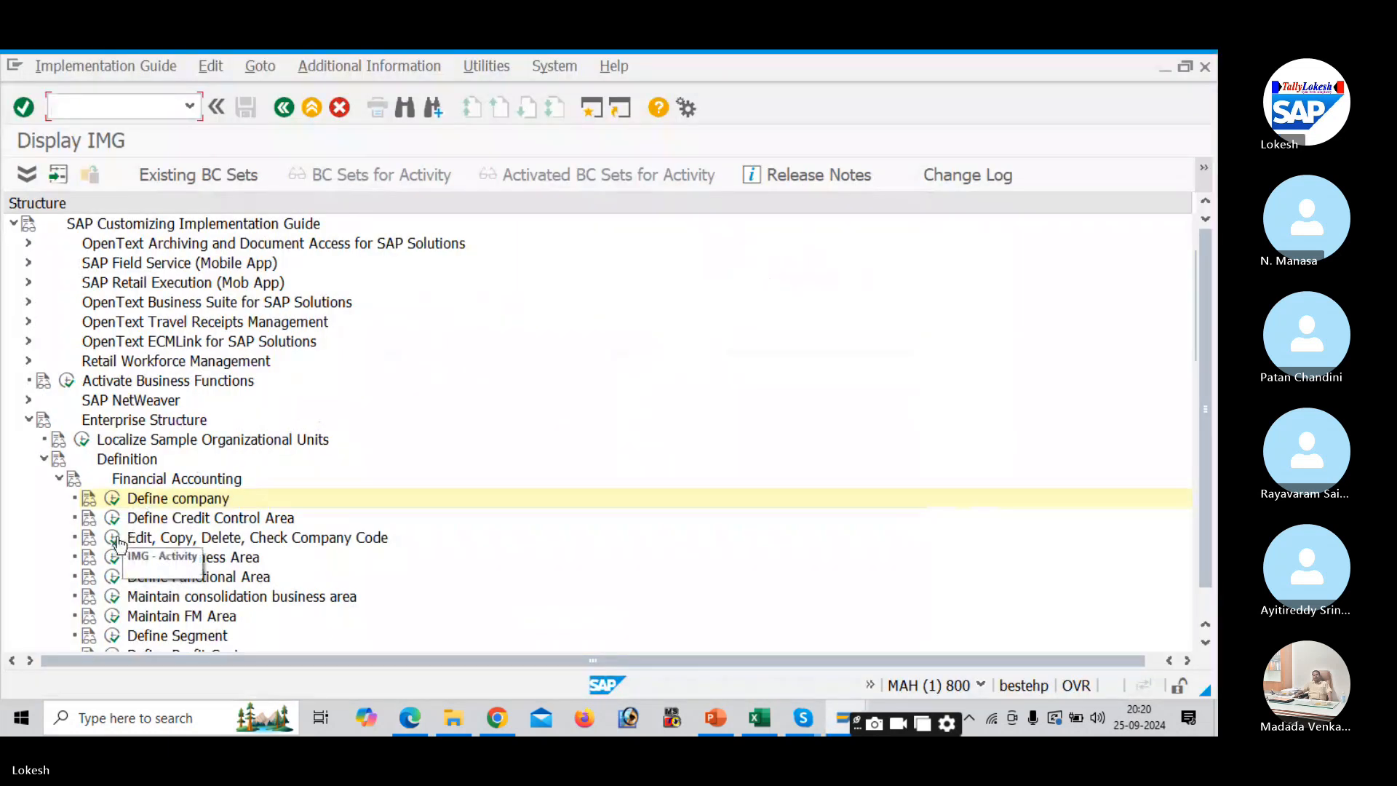
# - Execute Edit, Copy, Delete, Check Company Code, open Edit Company Code Data, and start New Entries
pyautogui.click(113, 539)
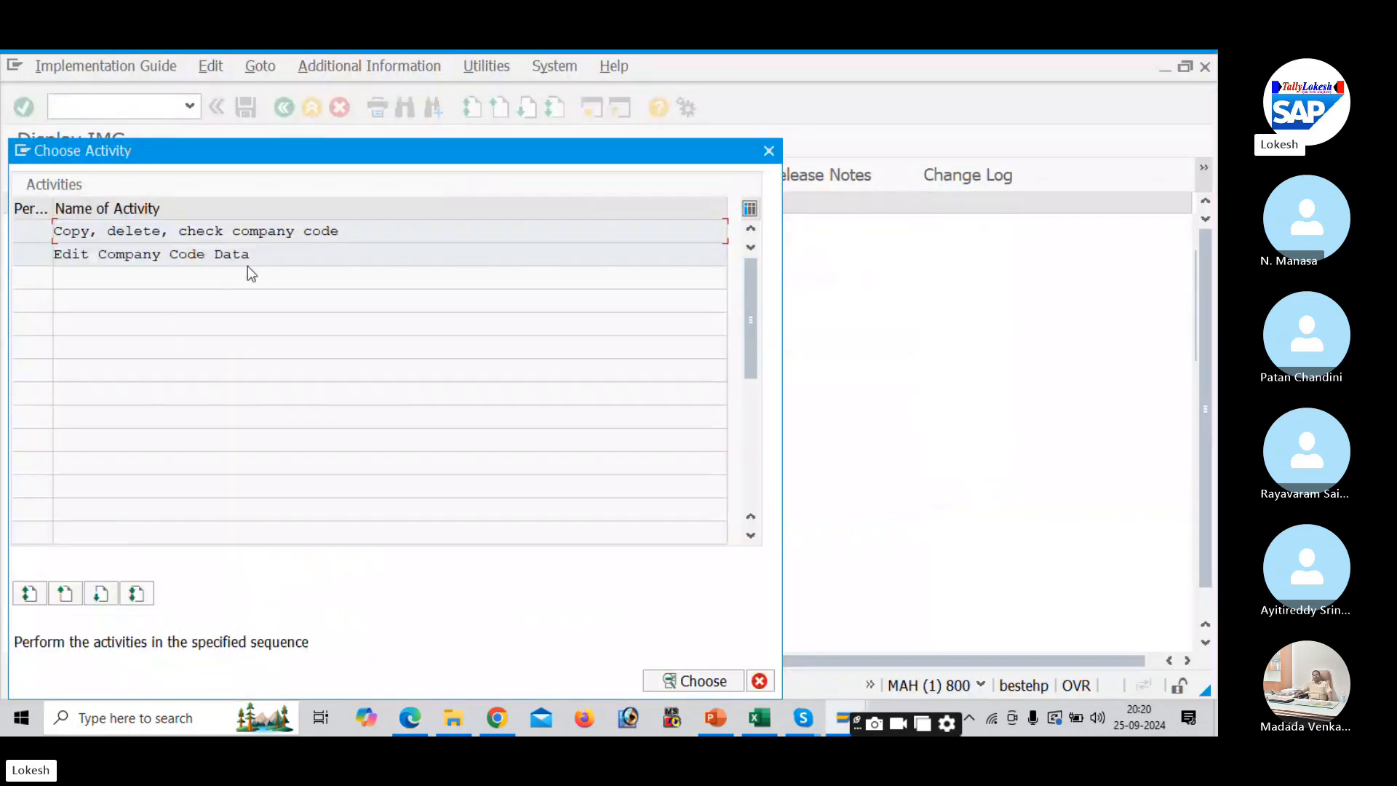
pyautogui.doubleClick(295, 255)
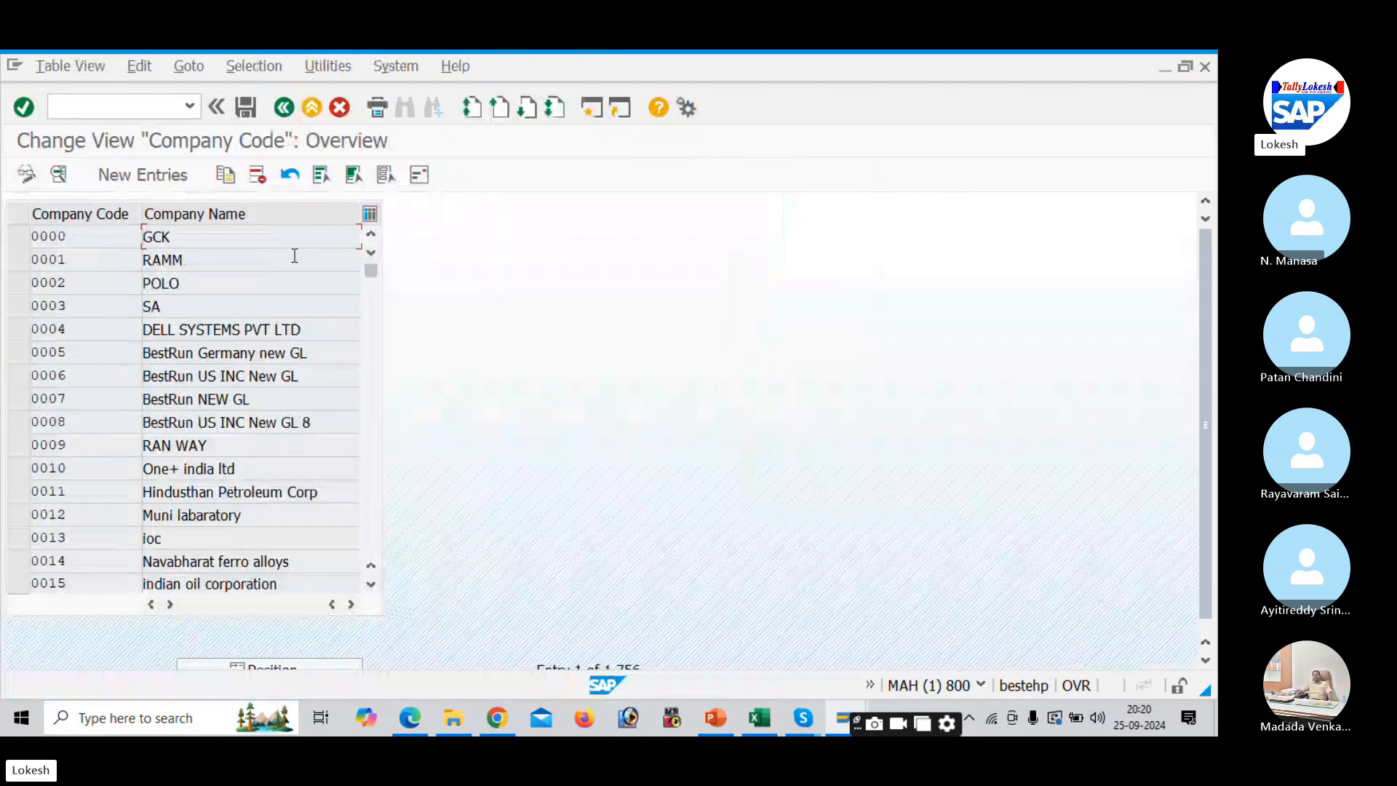
pyautogui.click(168, 178)
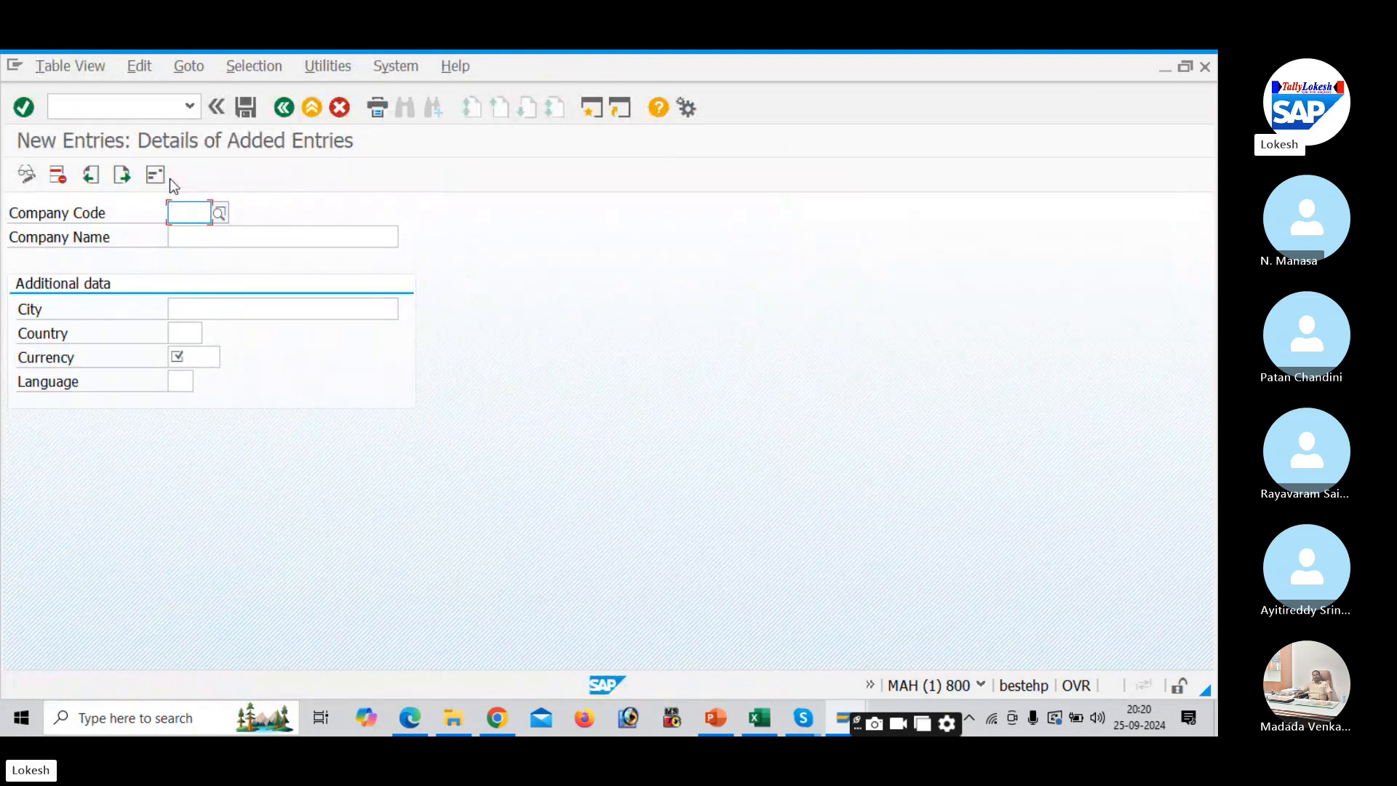
# - Enter DELI as the new company code, fixing the mistyped characters, and move to Company Name
pyautogui.write('DE')
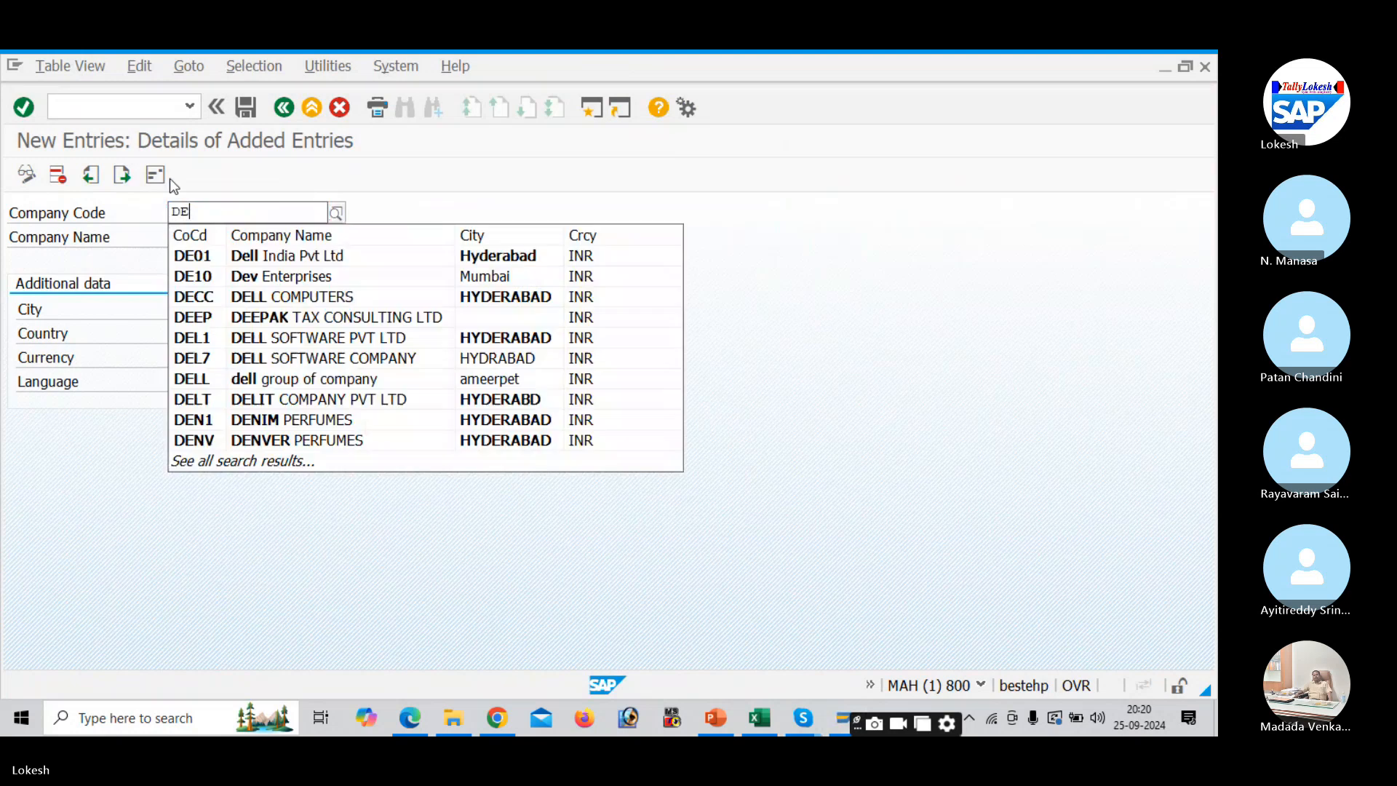
pyautogui.write('L1')
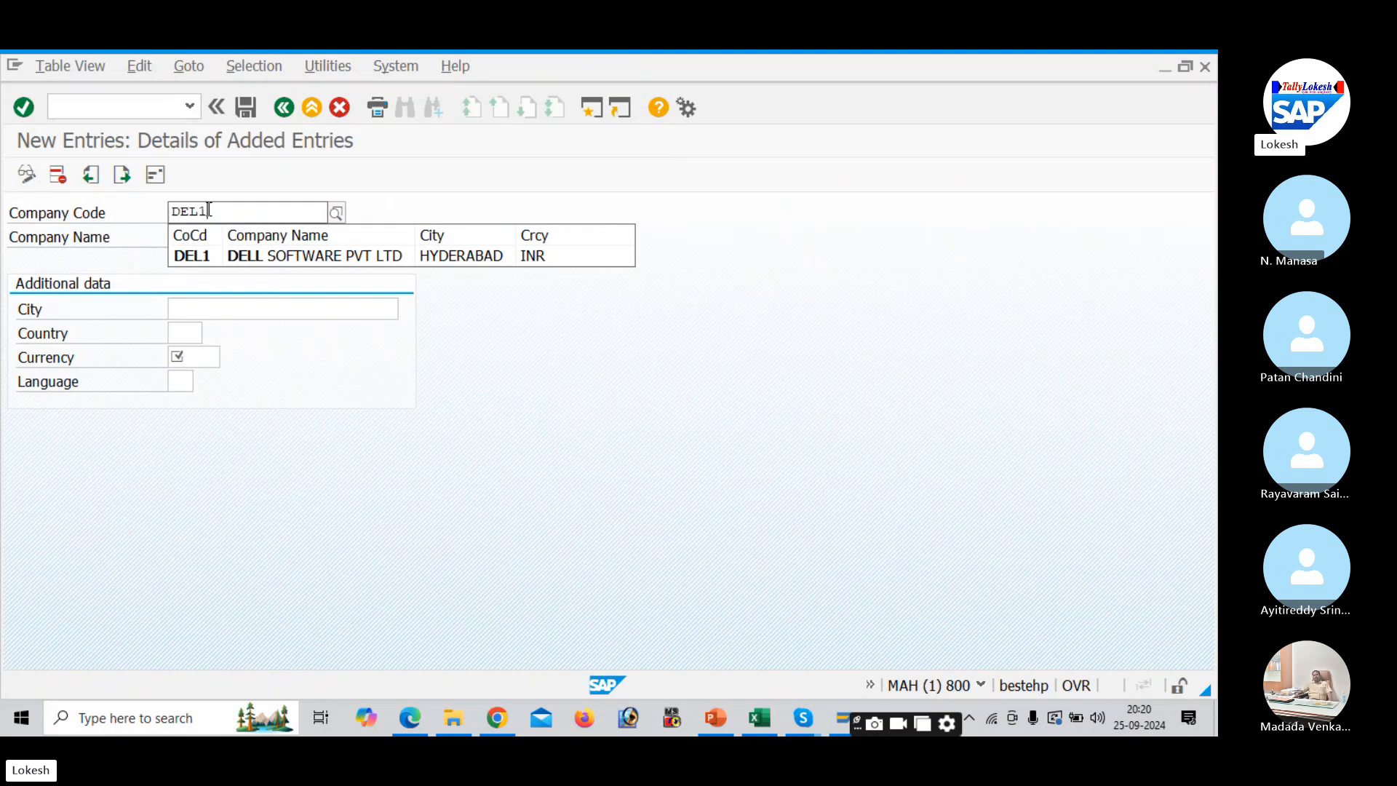
pyautogui.press('BackSpace')
pyautogui.press('BackSpace')
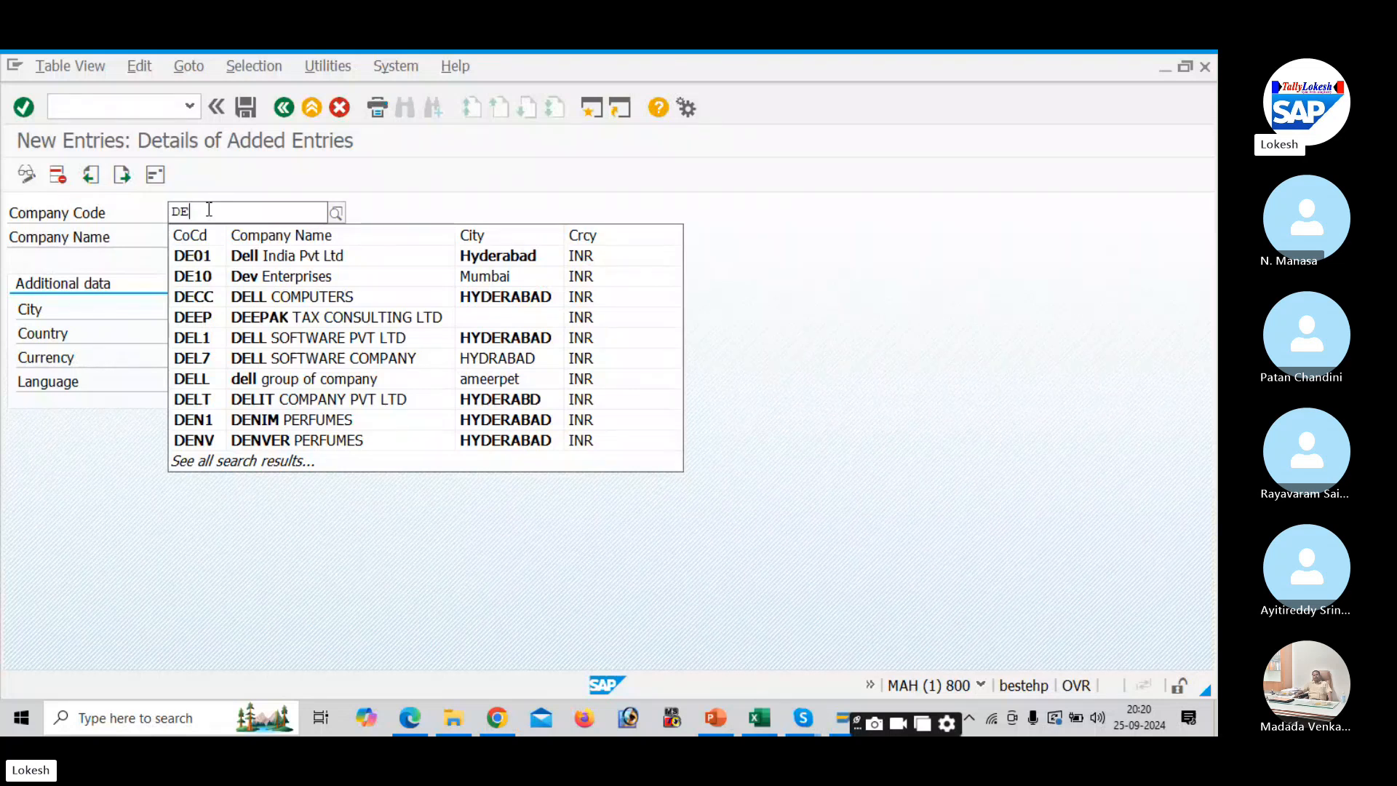
pyautogui.write('11')
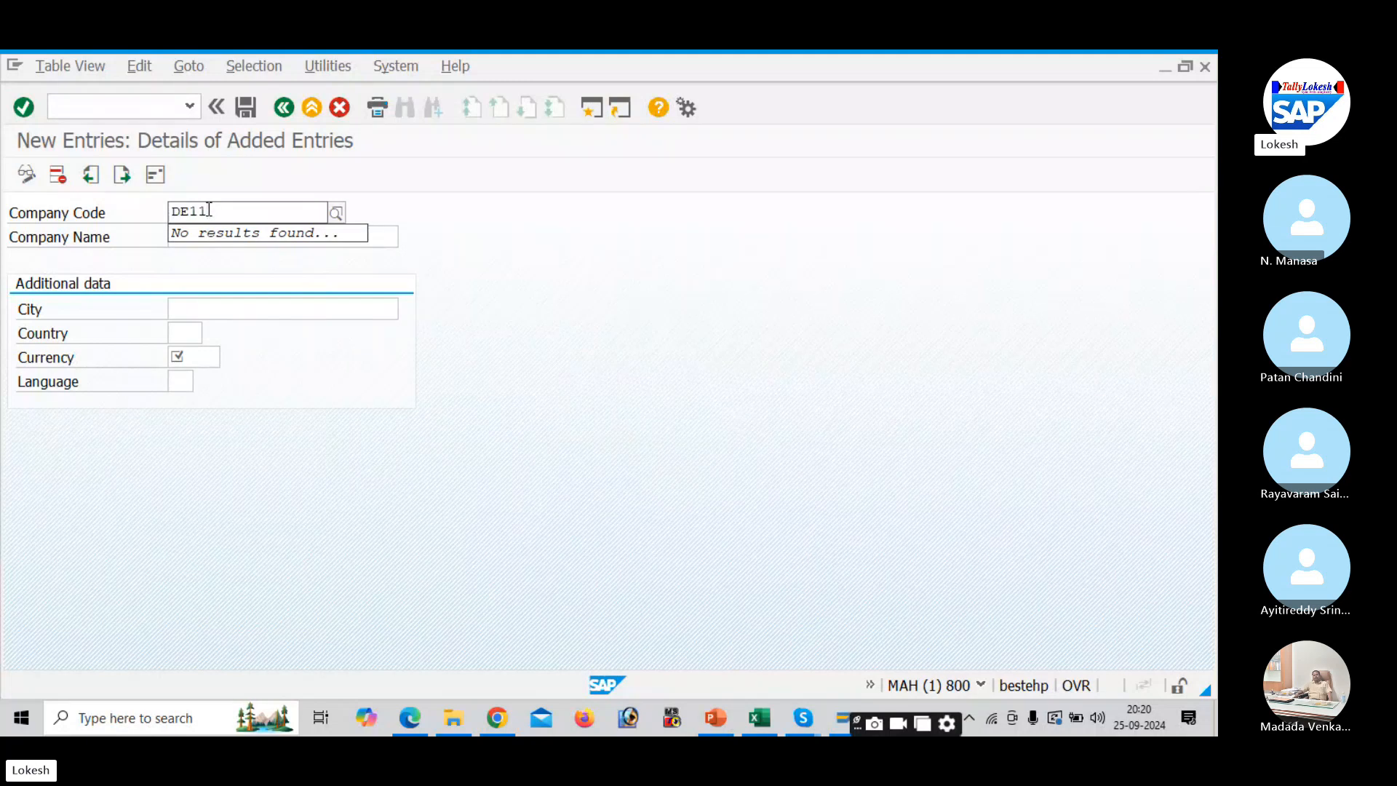
pyautogui.press('BackSpace')
pyautogui.press('BackSpace')
pyautogui.write('LI')
pyautogui.press('Tab')
# - Fill in name DELL PVT LTD, city HYDERBAD, country IN, currency INR and language EN
pyautogui.write('D')
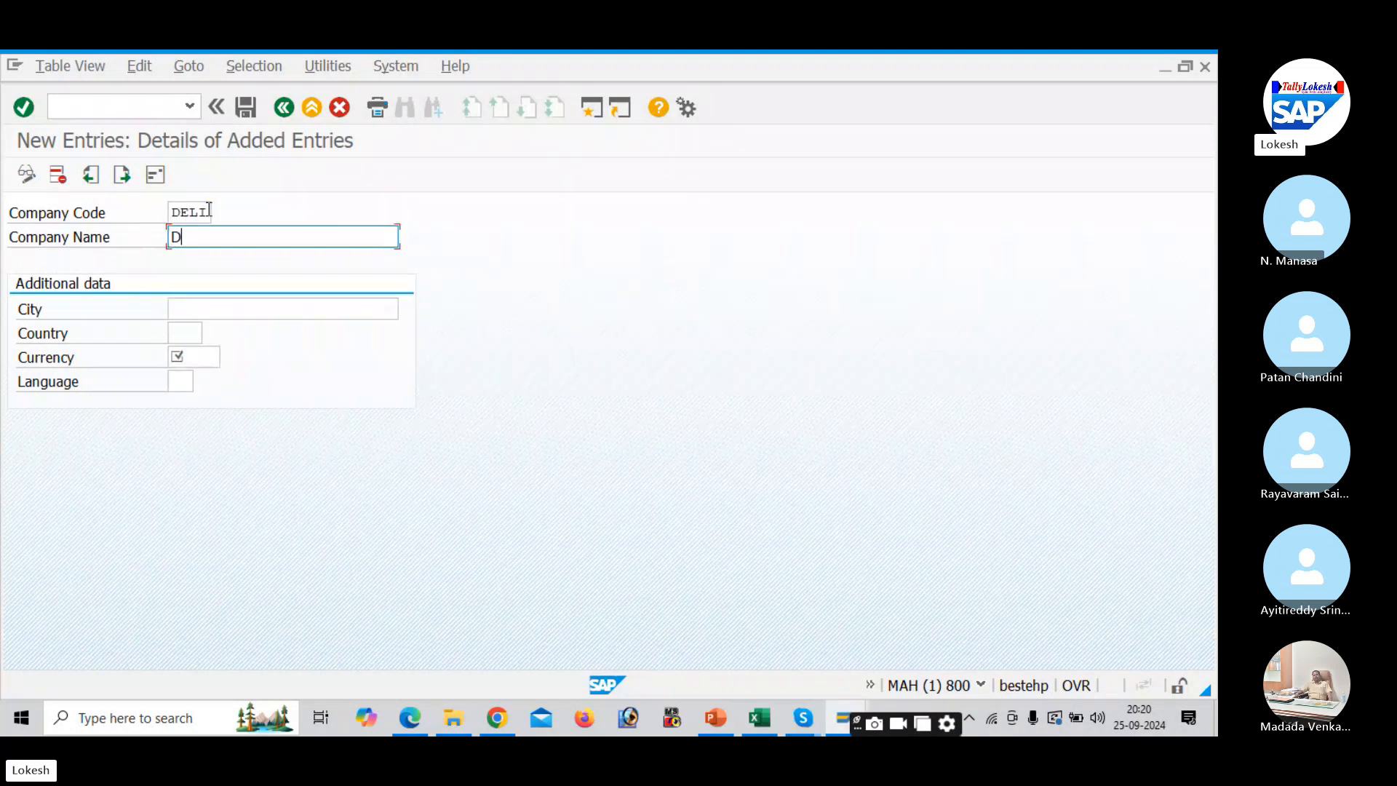
pyautogui.write('ELL PVT LTD')
pyautogui.click(220, 310)
pyautogui.write('H')
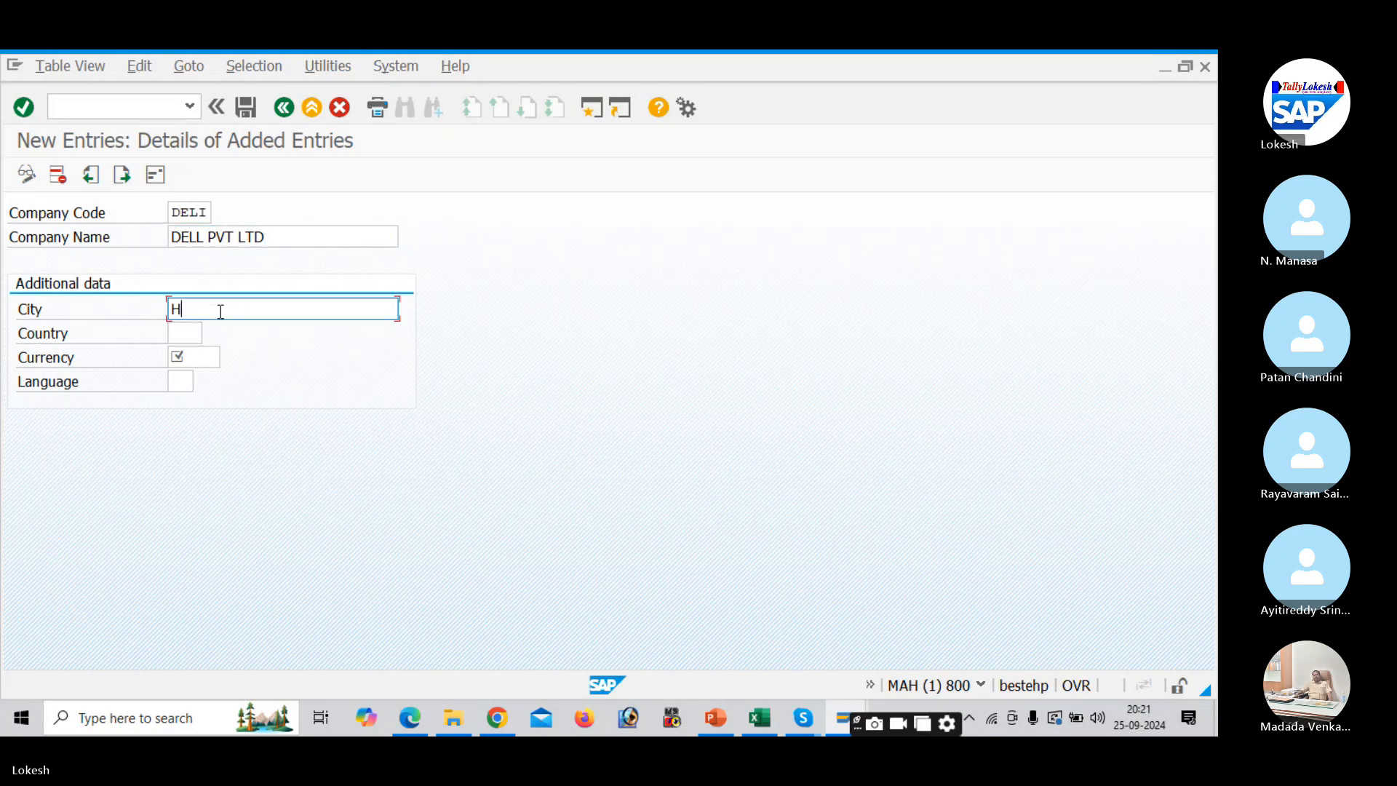
pyautogui.write('YDERBAD')
pyautogui.press('Tab')
pyautogui.write('IN')
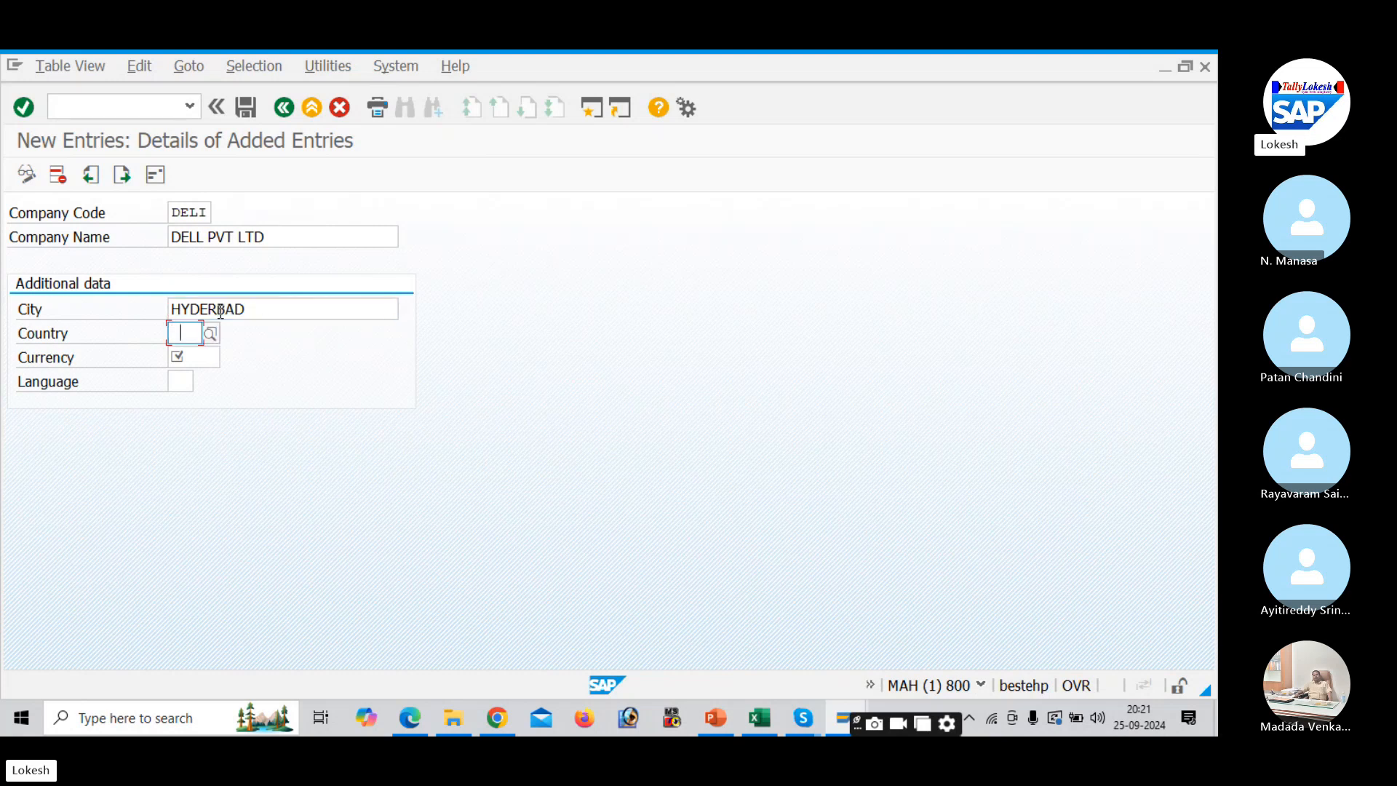
pyautogui.press('Tab')
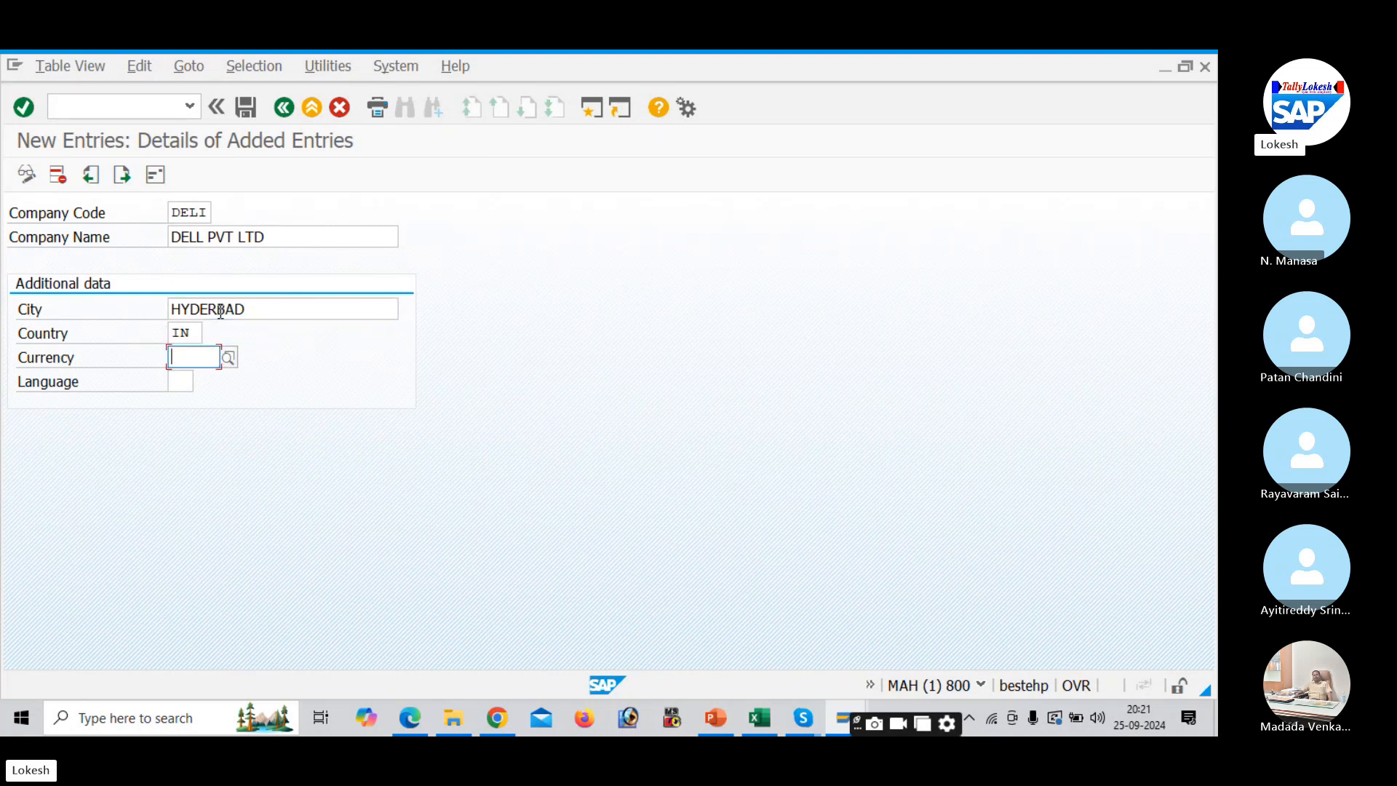
pyautogui.write('INR')
pyautogui.press('Tab')
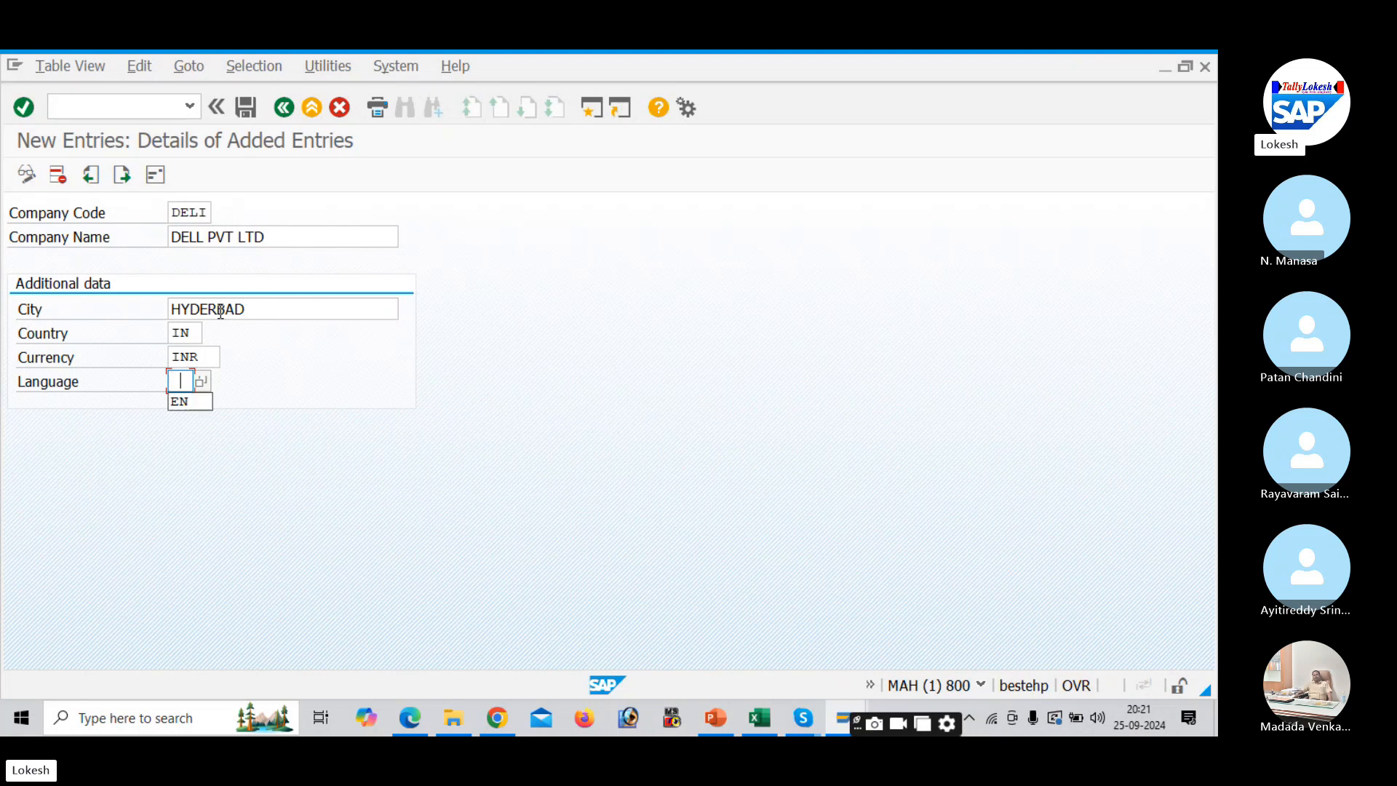
pyautogui.press('Down')
pyautogui.press('Return')
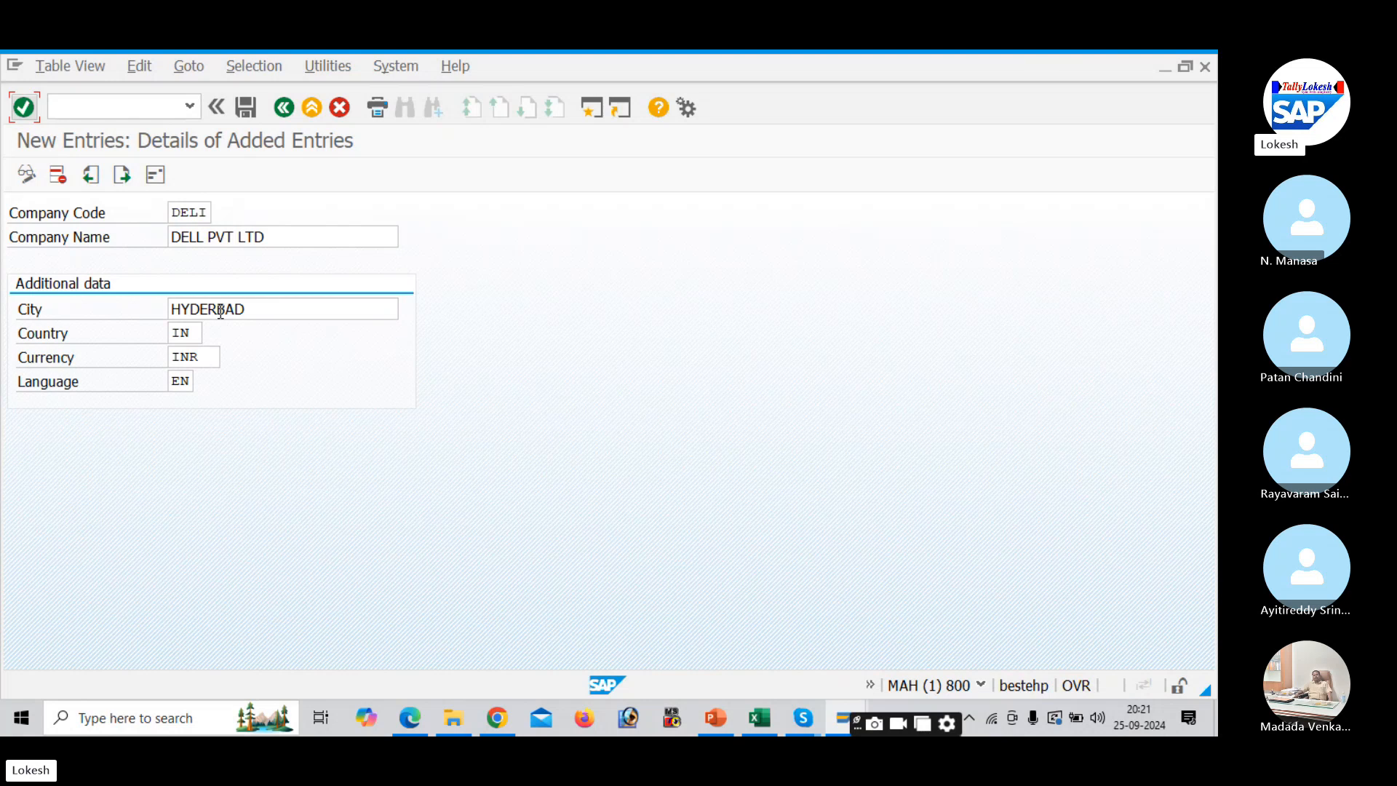
pyautogui.hotkey('alt', 'Tab')
# - Scroll the PDF notes to page 5's Edit address: TSPL sample, then return to SAP
pyautogui.scroll(-2, 222, 319)
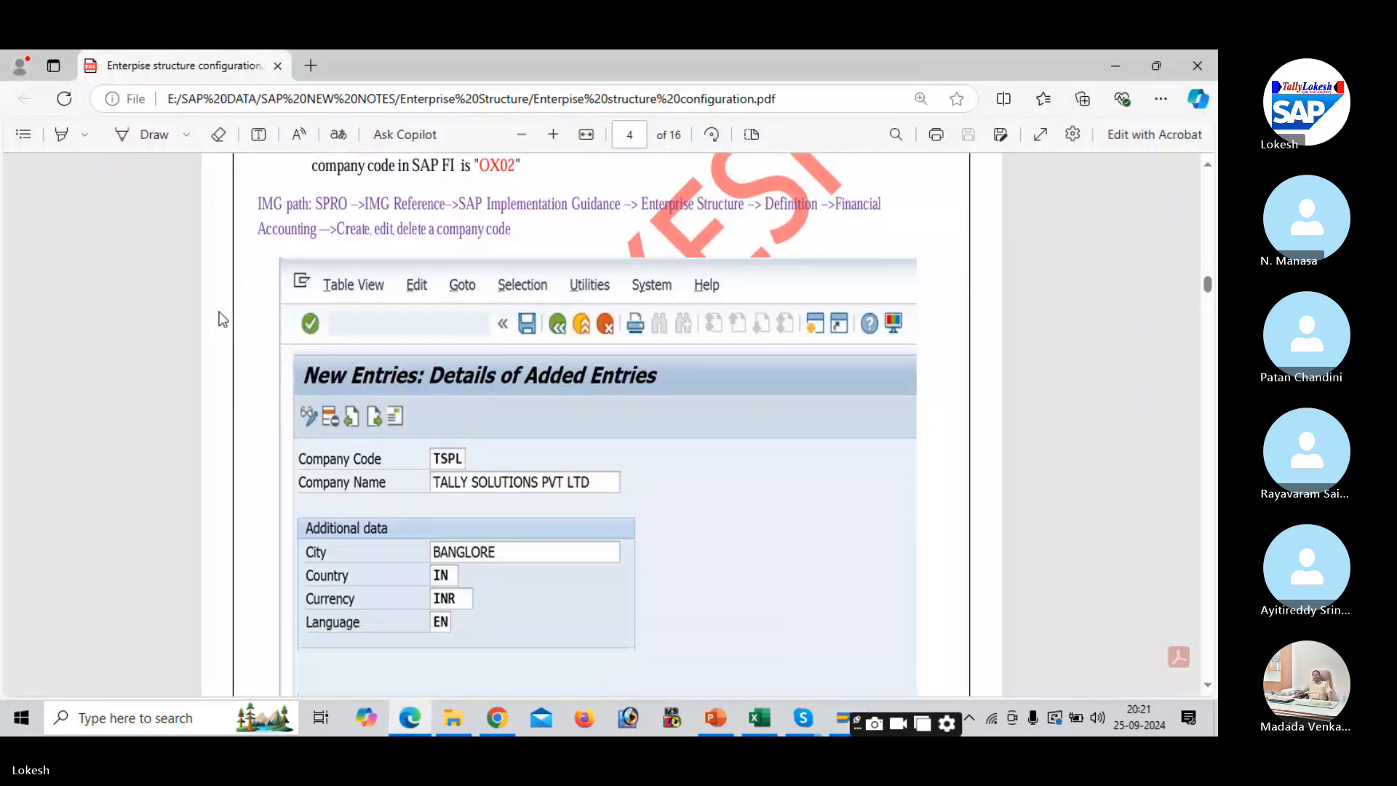
pyautogui.scroll(-2, 222, 319)
pyautogui.scroll(-6, 222, 319)
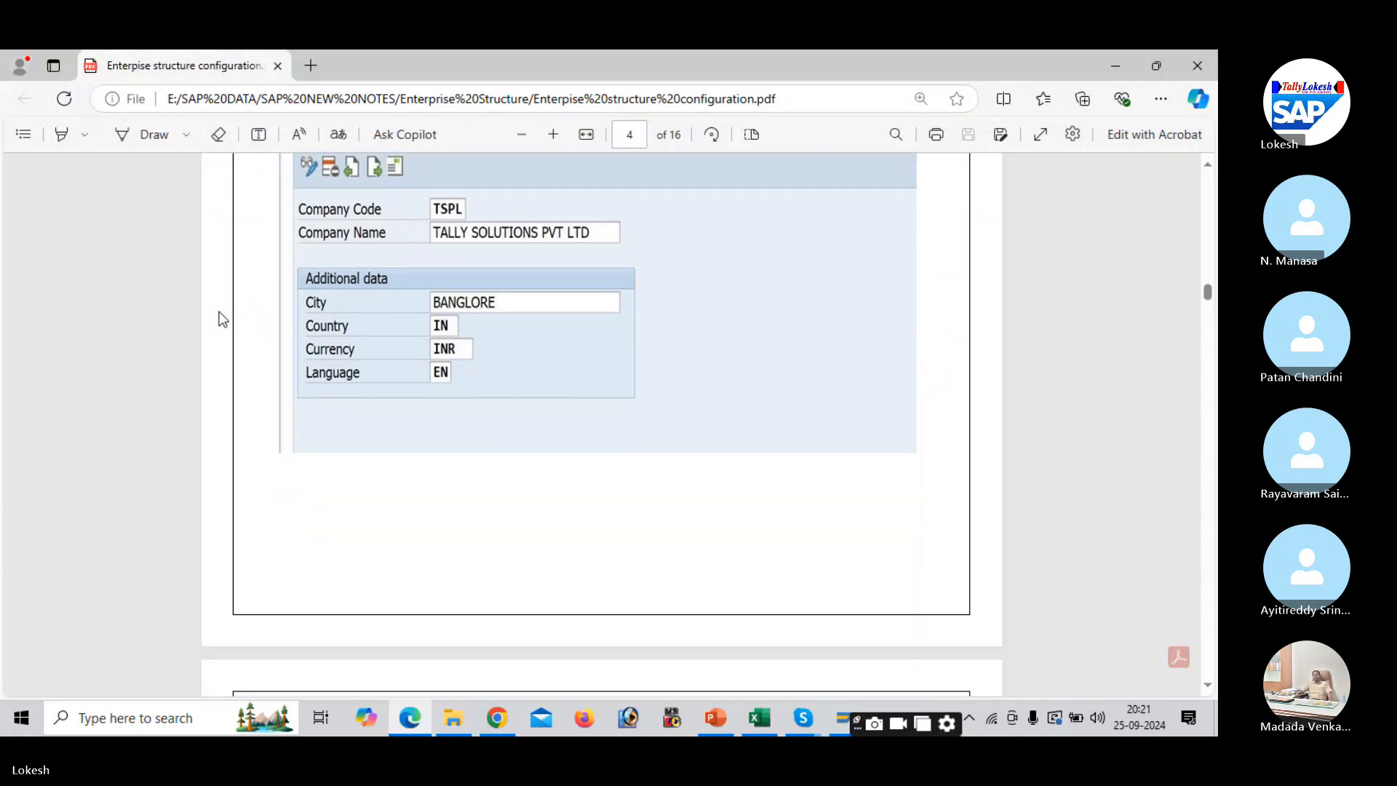
pyautogui.scroll(-5, 222, 319)
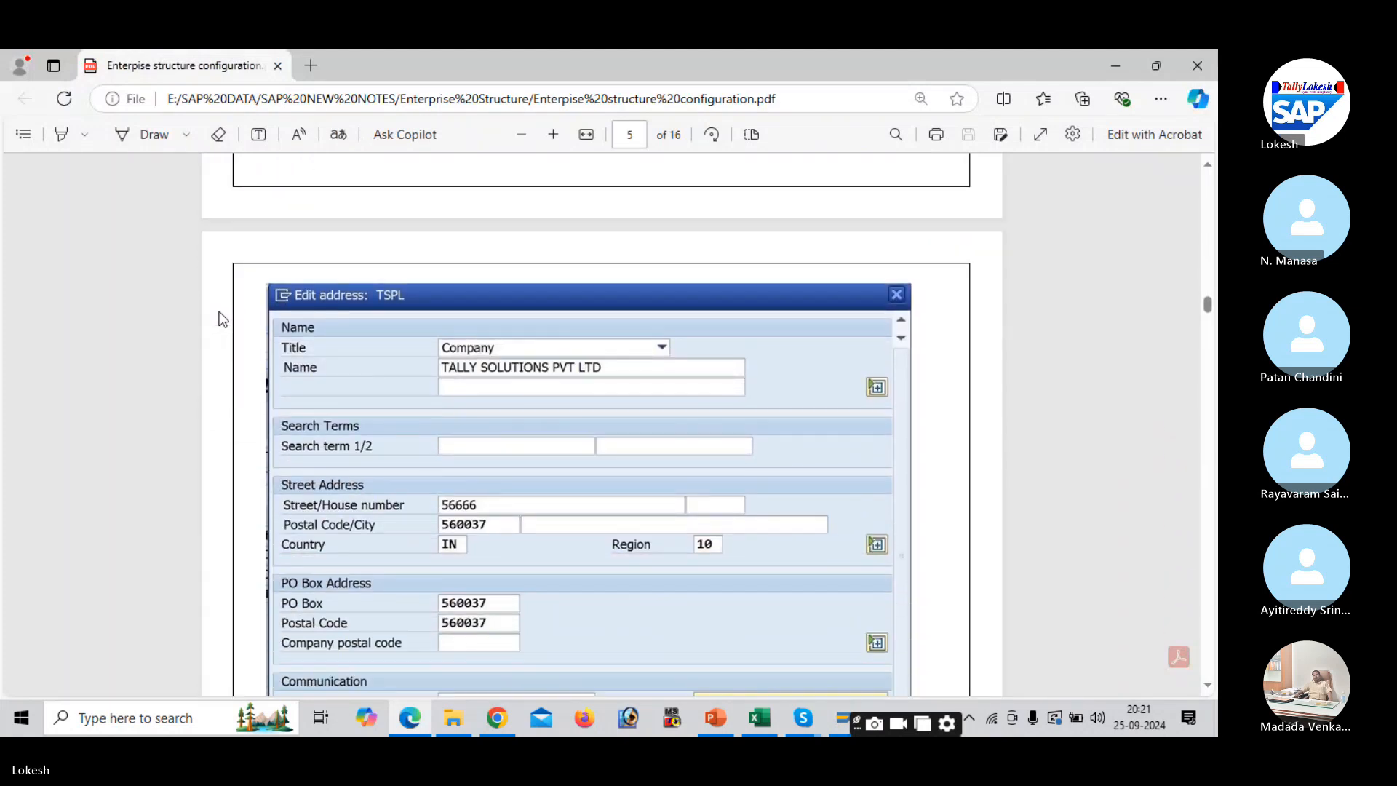
pyautogui.scroll(1, 222, 319)
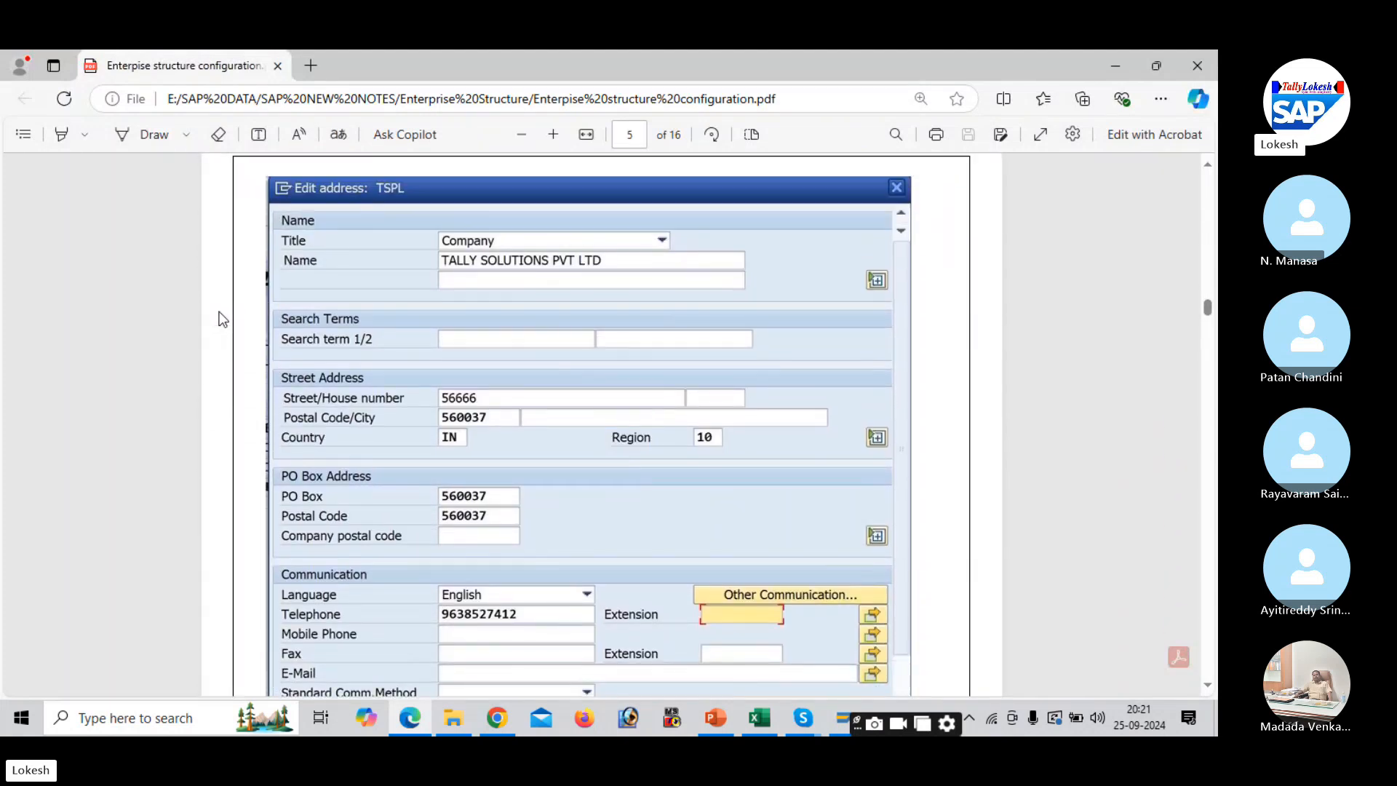
pyautogui.hotkey('alt', 'Tab')
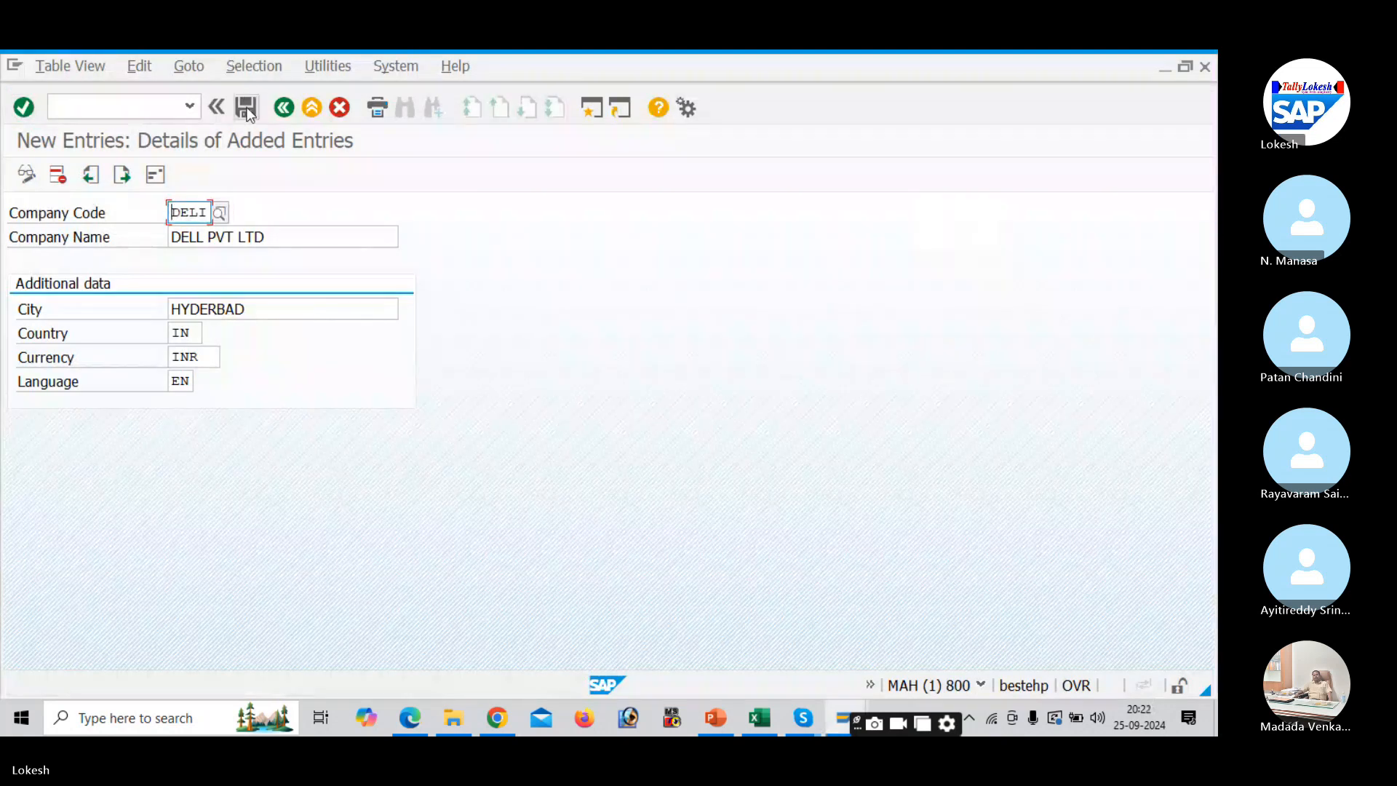
# - Save the entry and, in Edit address, set title Company and name DELL PVT LTD
pyautogui.click(246, 108)
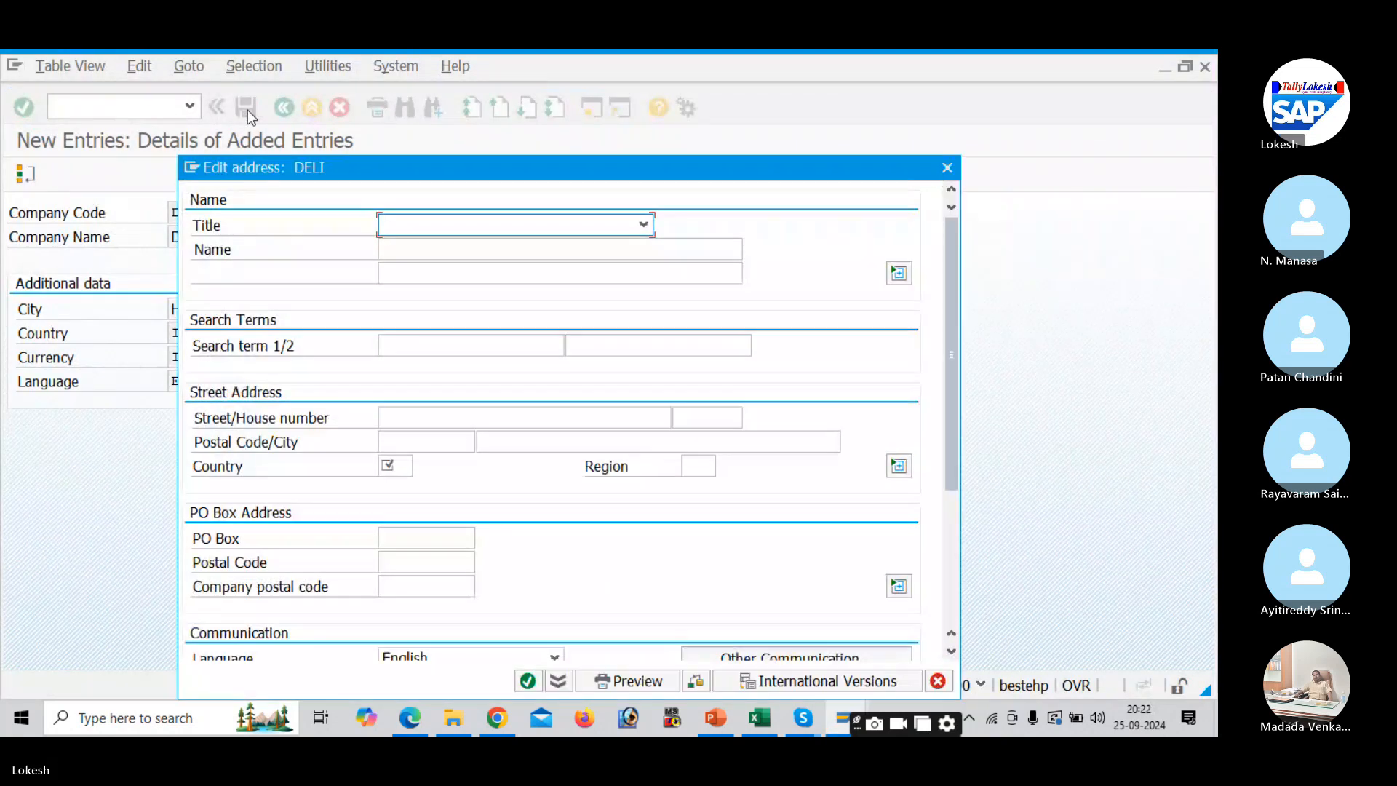
pyautogui.click(644, 224)
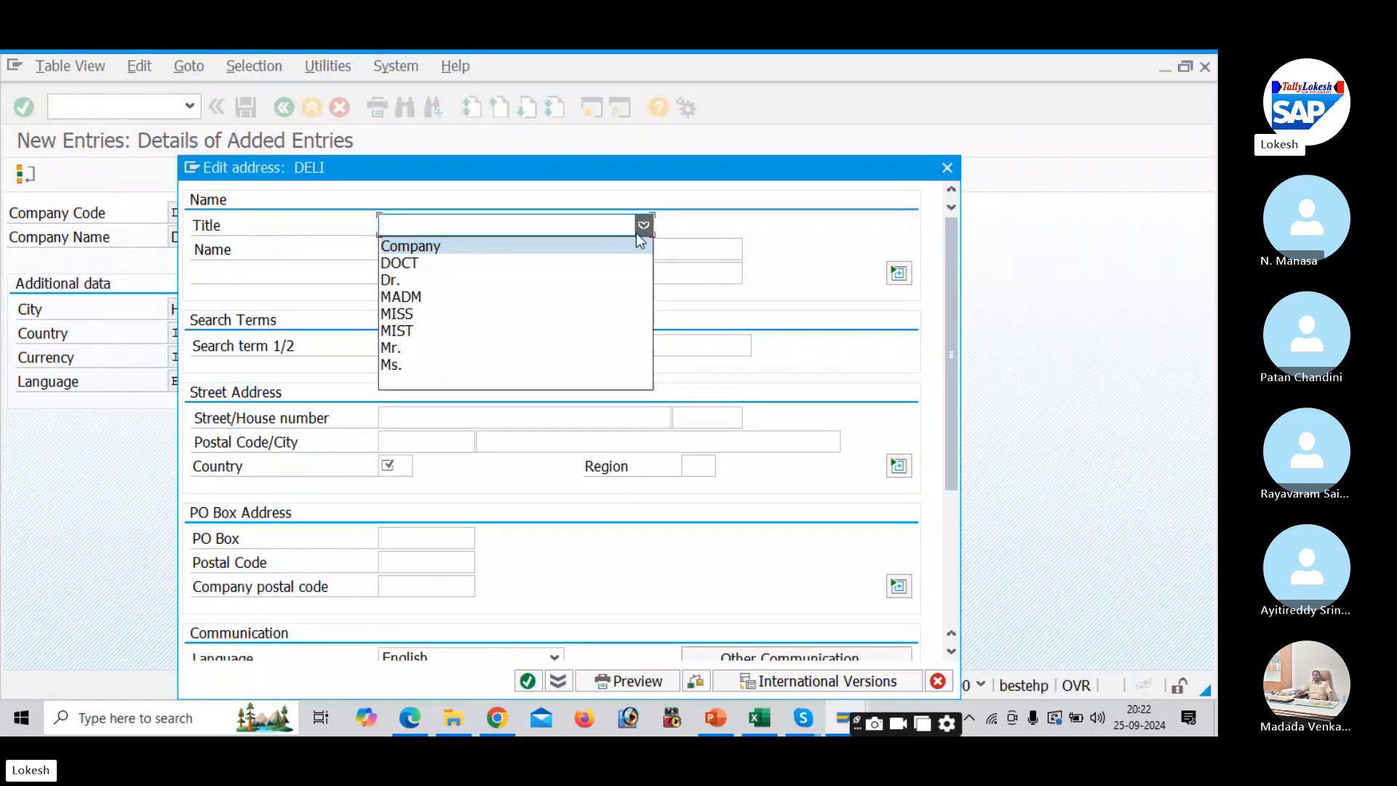
pyautogui.click(618, 247)
pyautogui.click(512, 265)
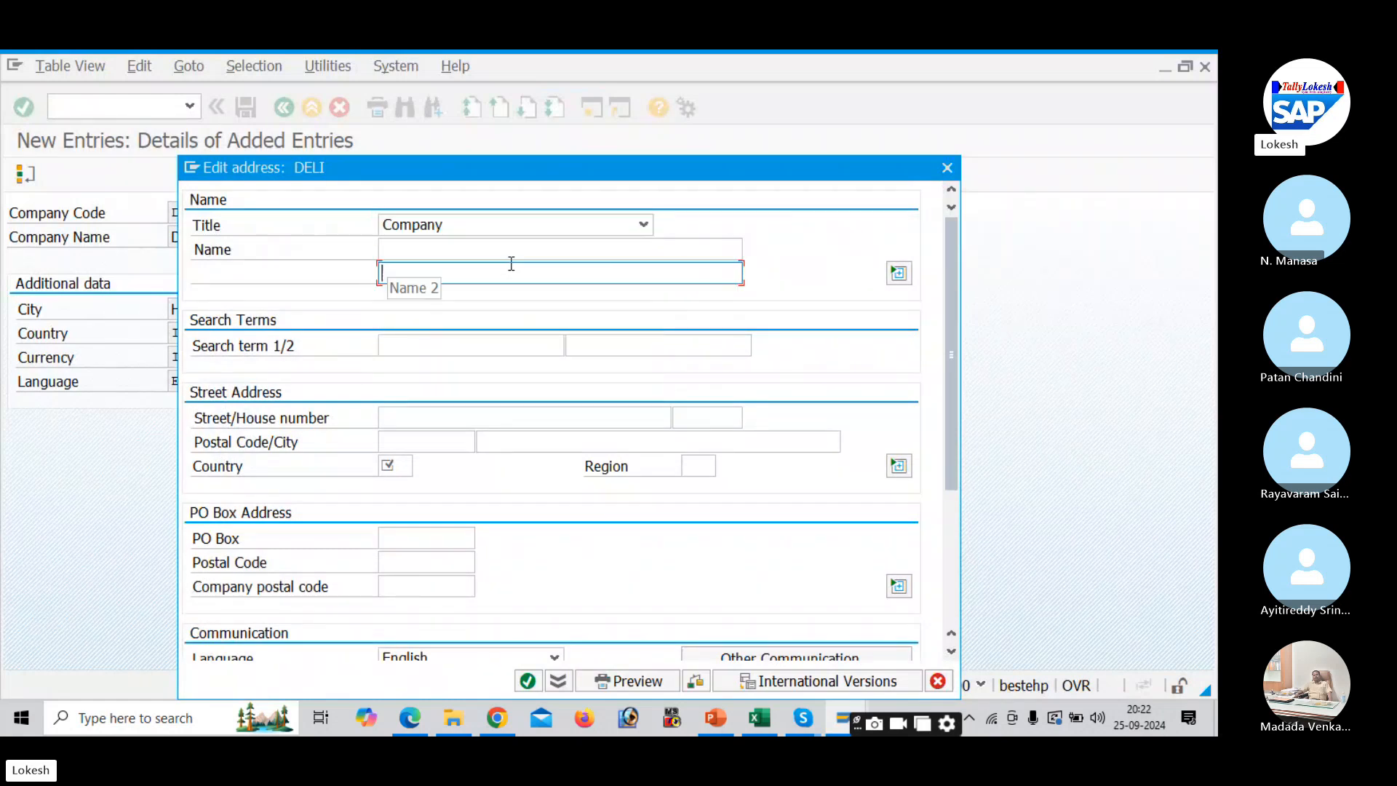
pyautogui.click(498, 252)
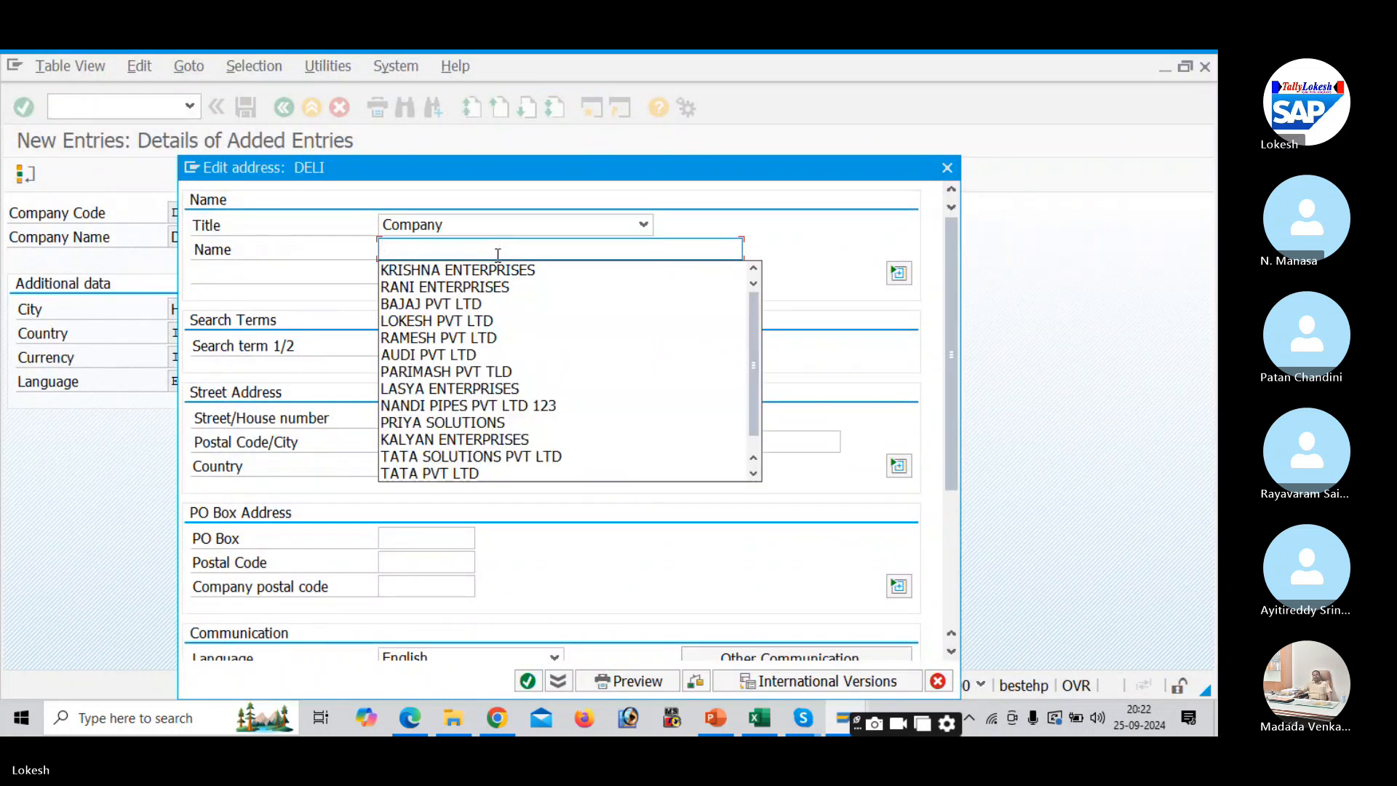
pyautogui.write('DELL ')
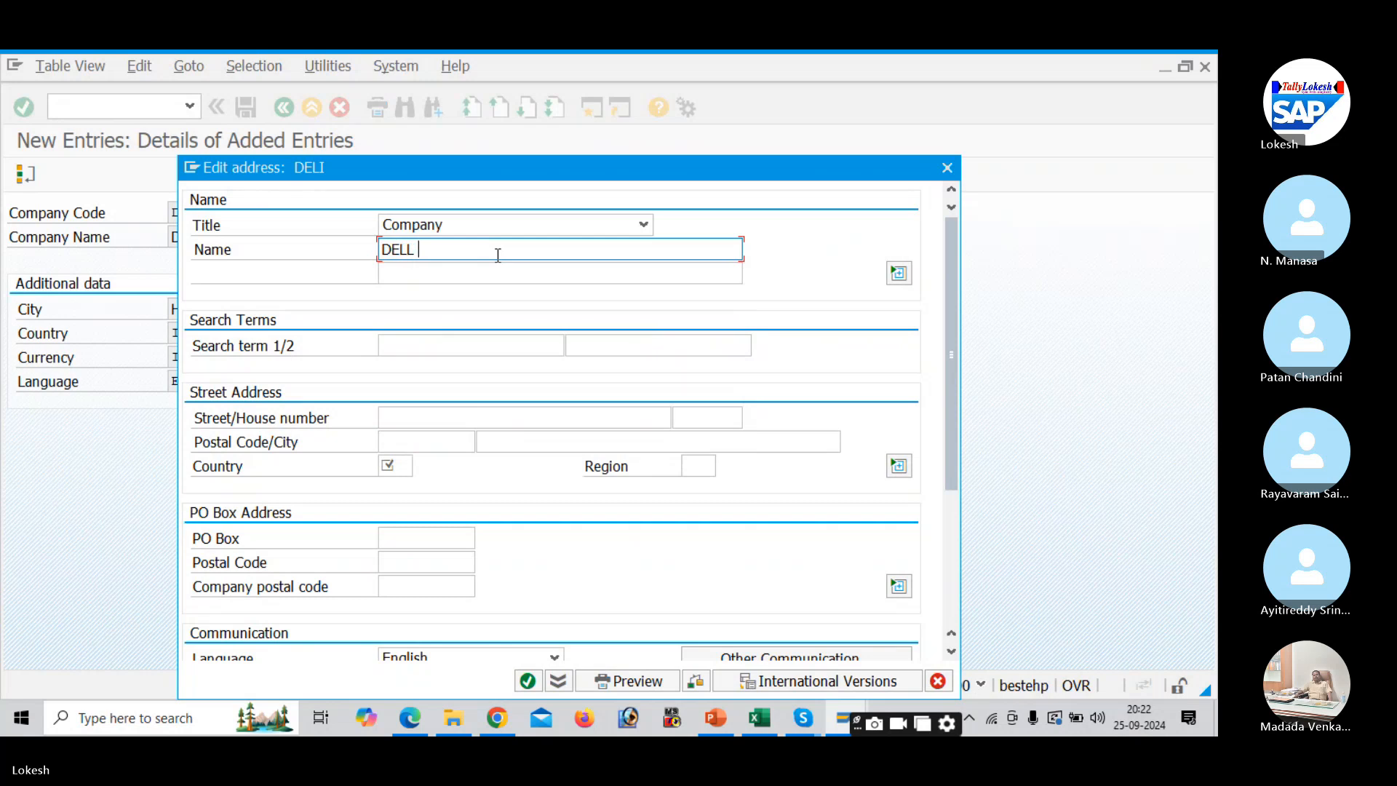
pyautogui.write('PVT LTD')
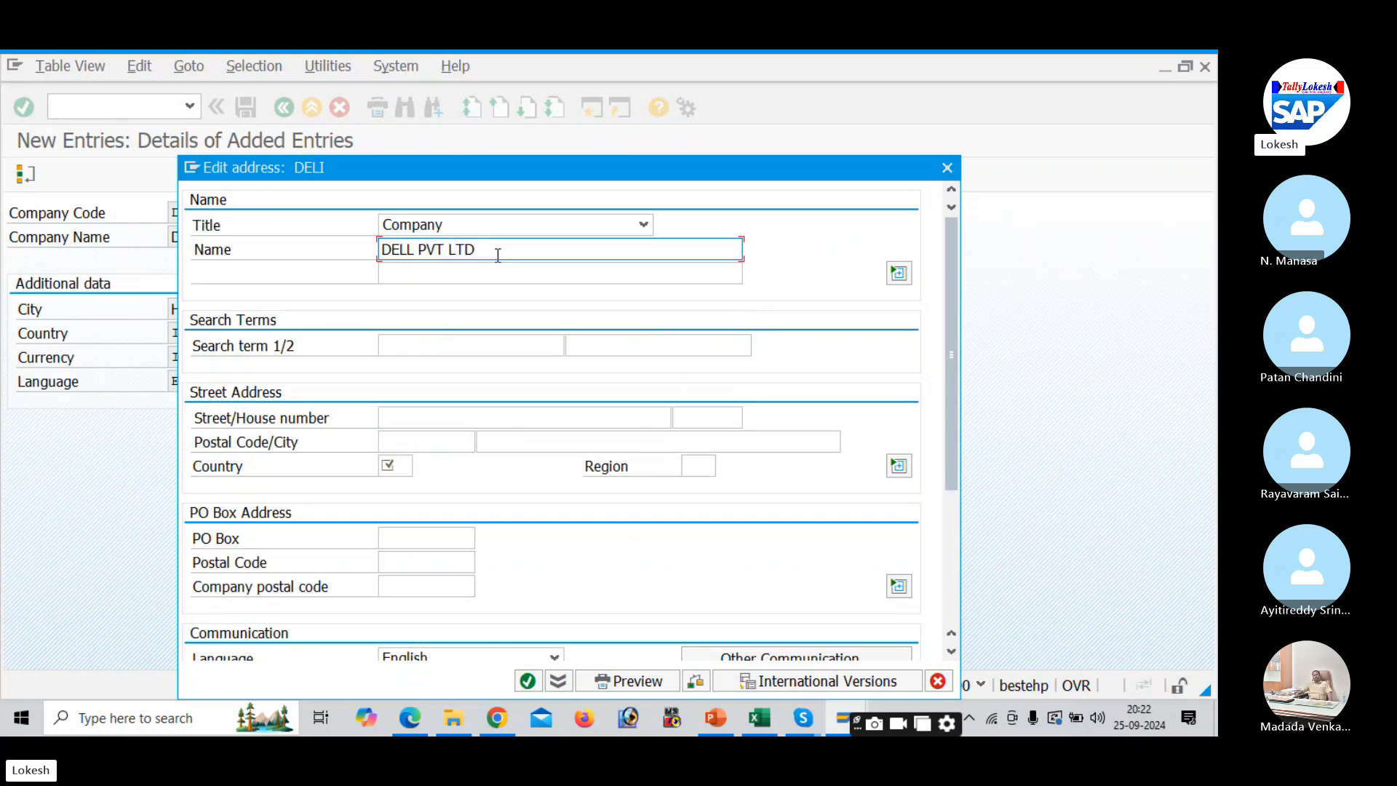
pyautogui.click(443, 417)
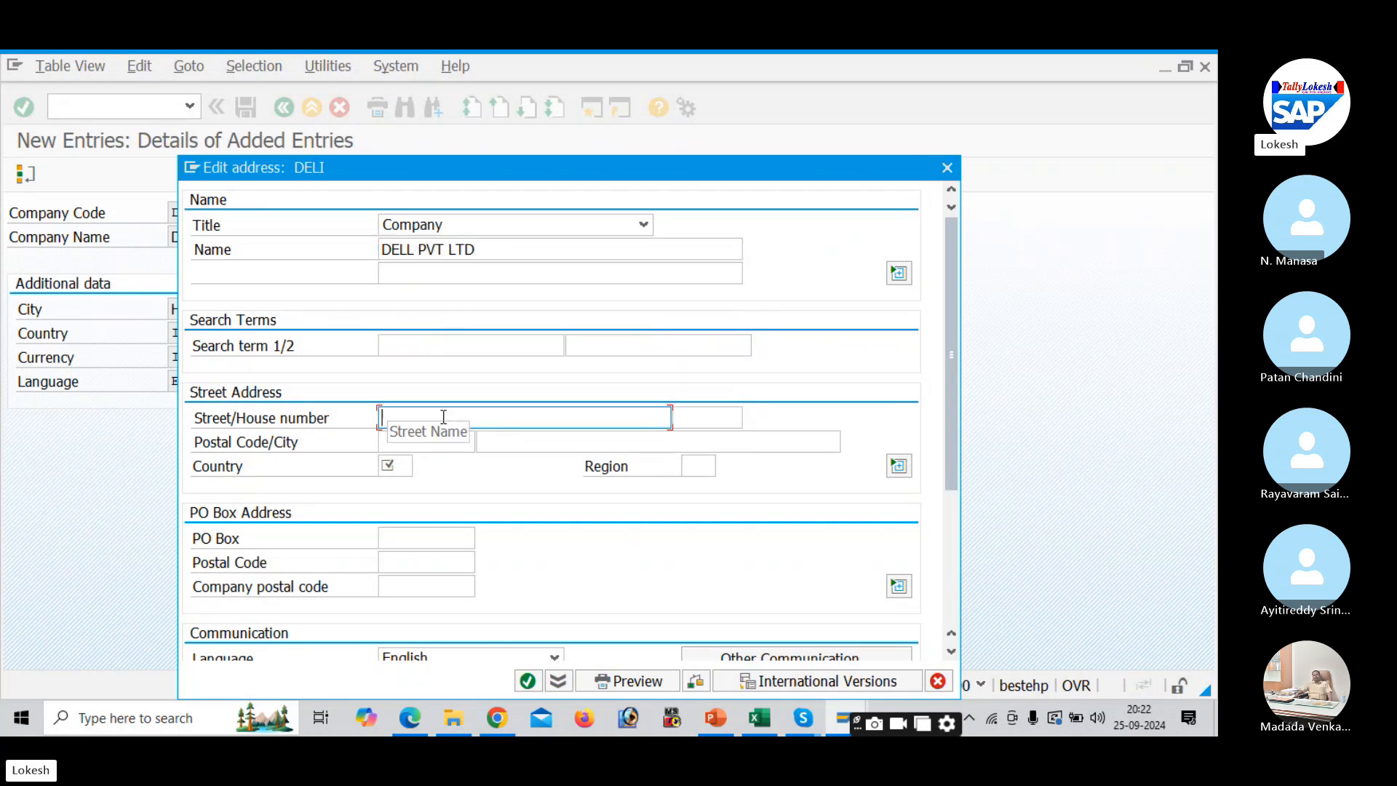
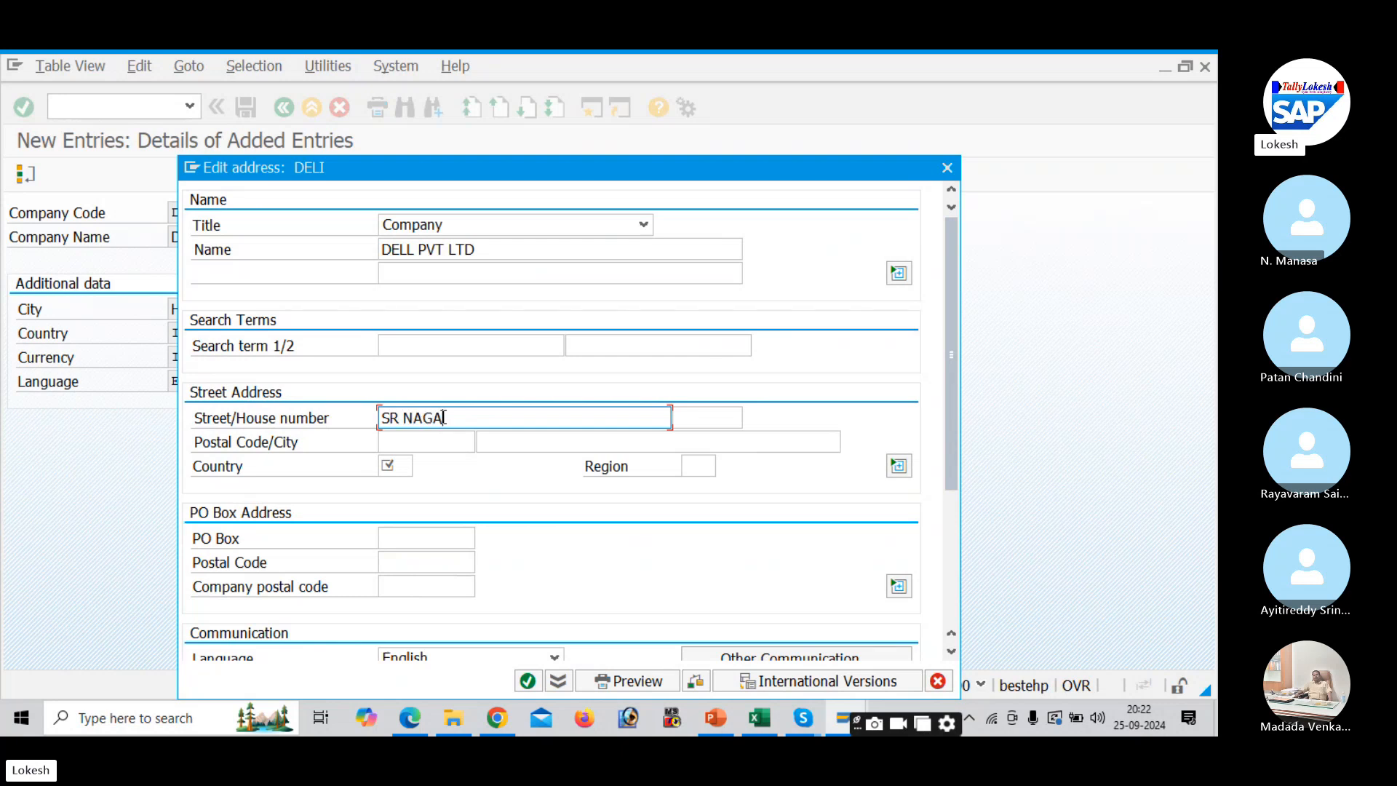
pyautogui.press('Tab')
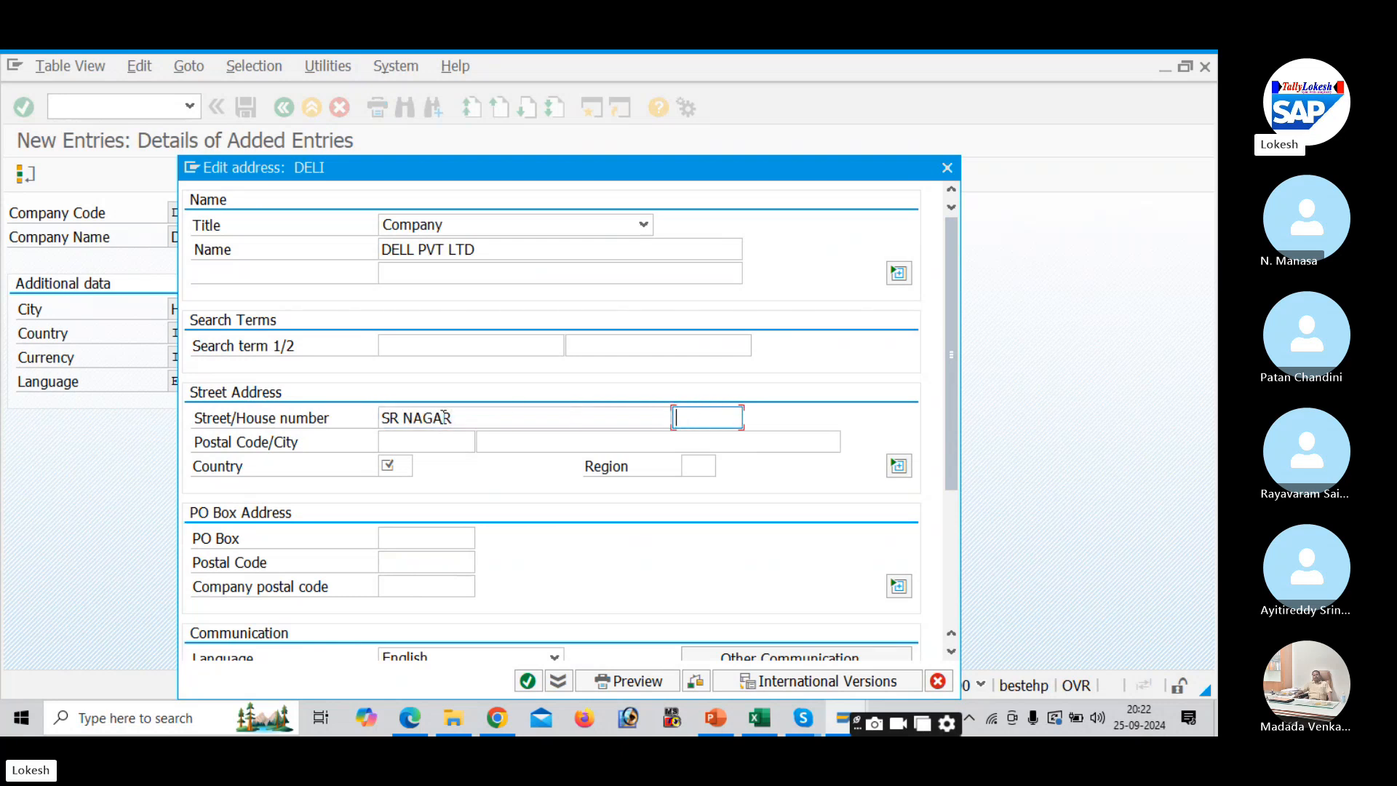
pyautogui.press('Tab')
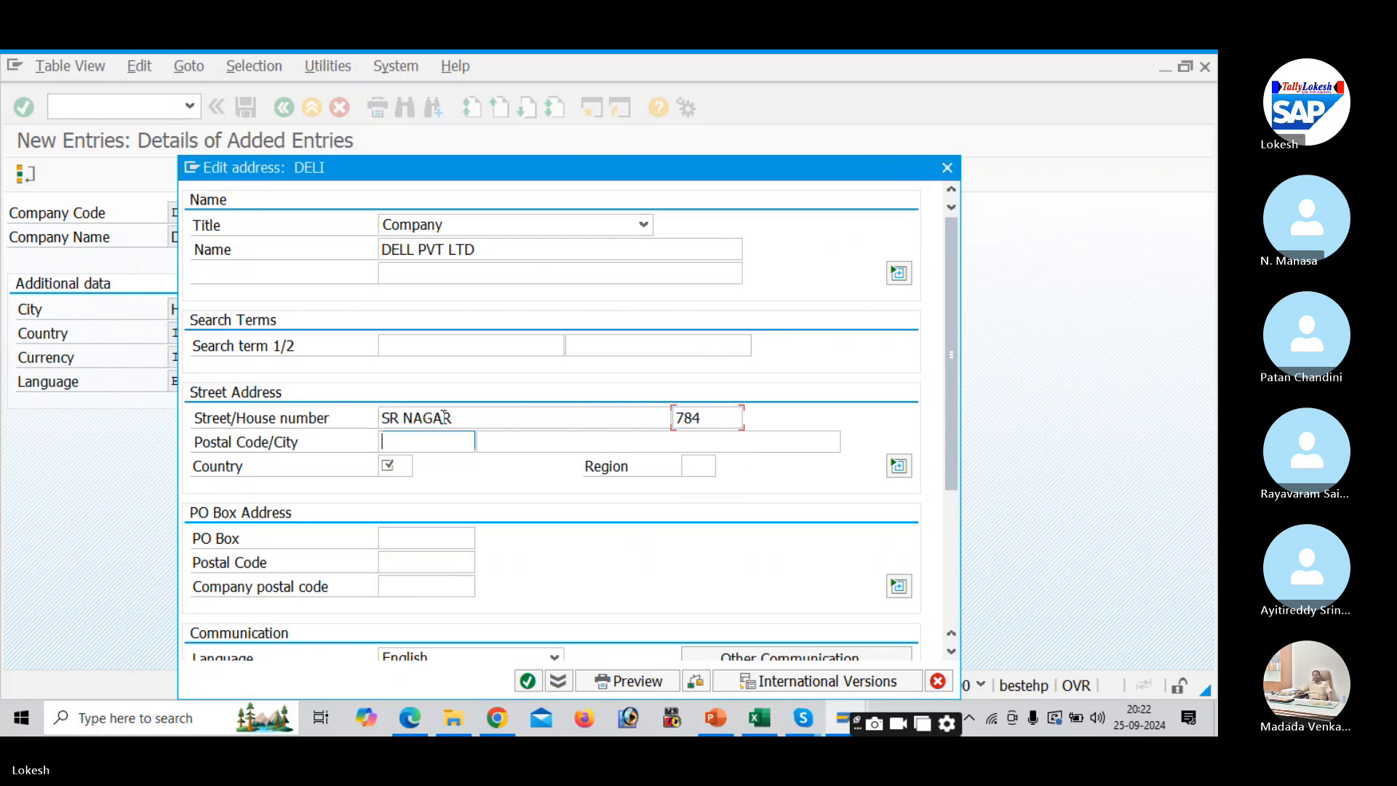
pyautogui.write('516002')
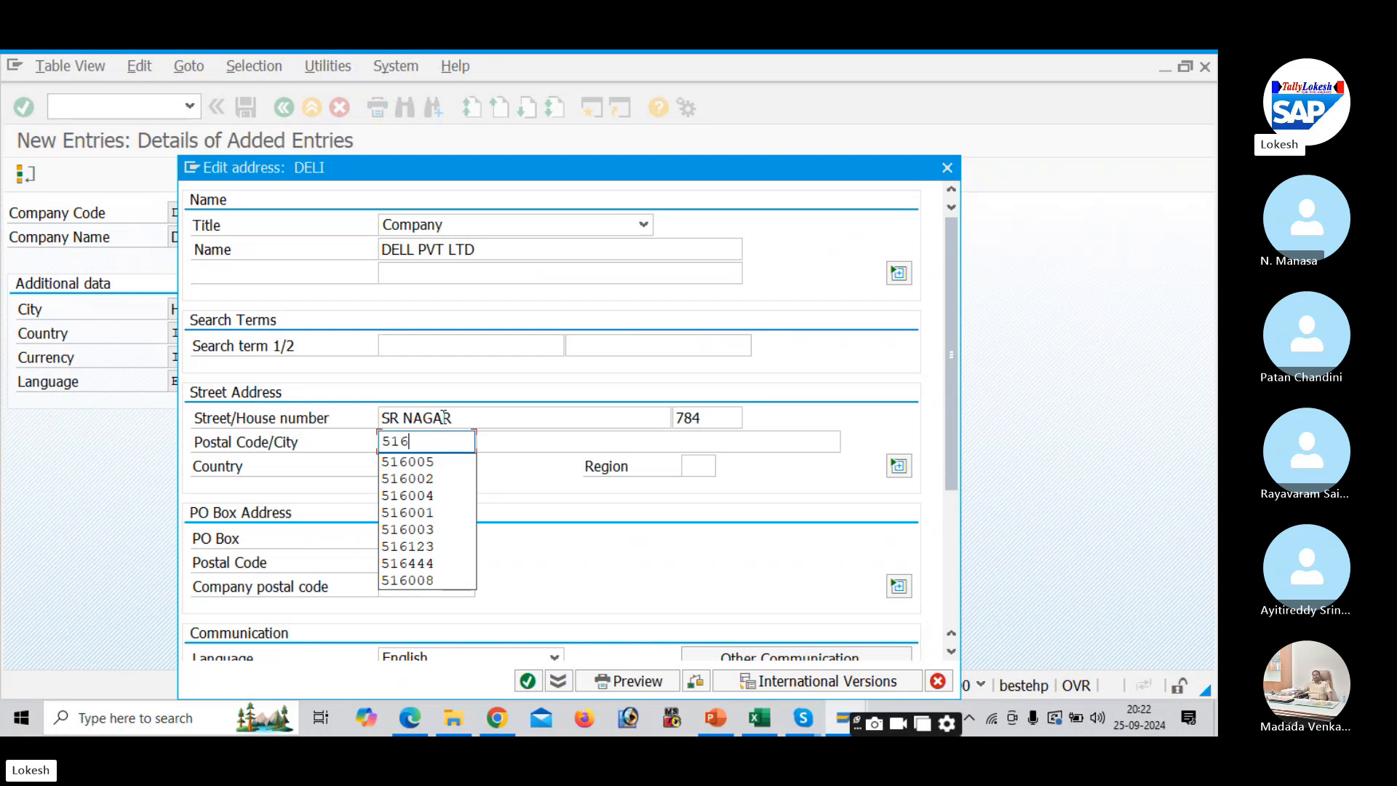
pyautogui.press('Tab')
pyautogui.press('Down')
pyautogui.press('Down')
pyautogui.press('Down')
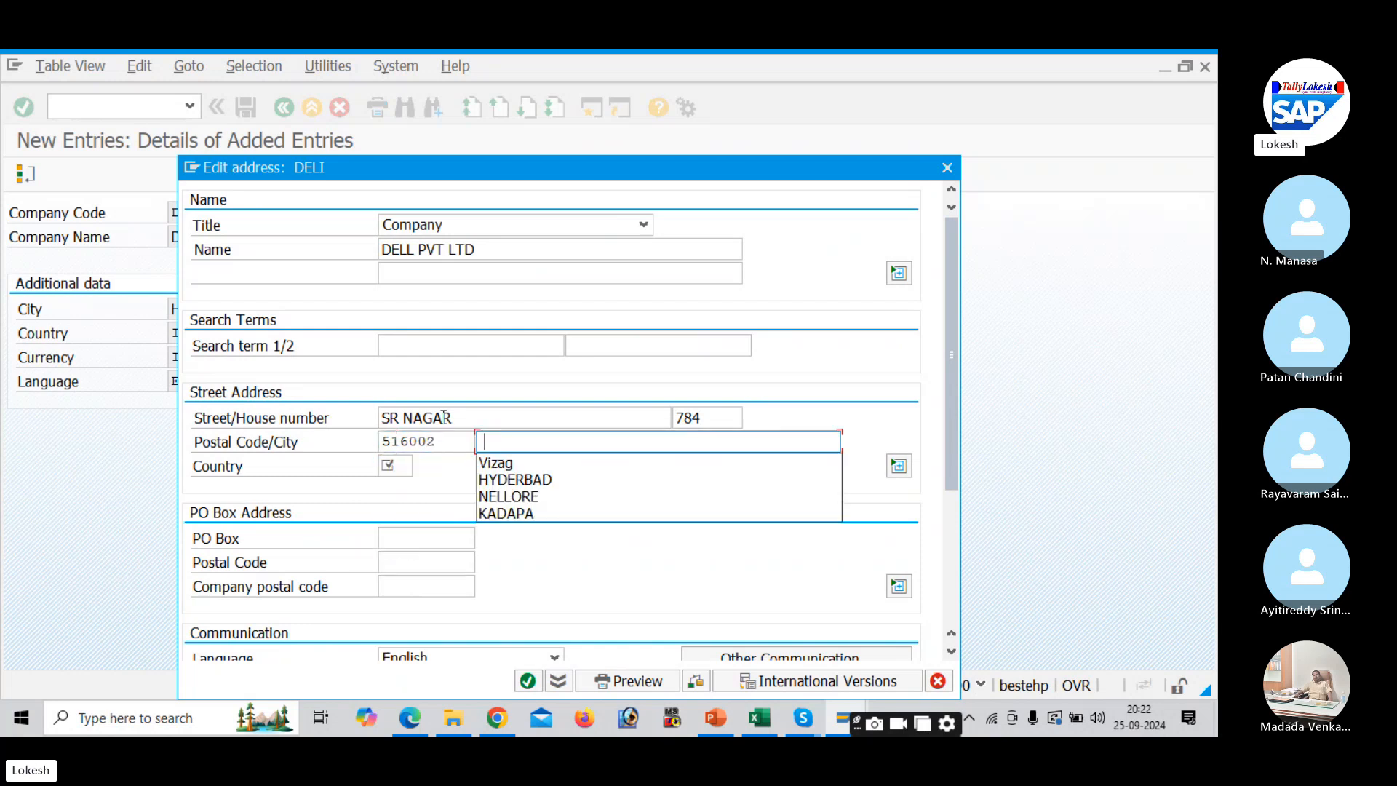
pyautogui.press('Return')
pyautogui.press('Tab')
pyautogui.write('I')
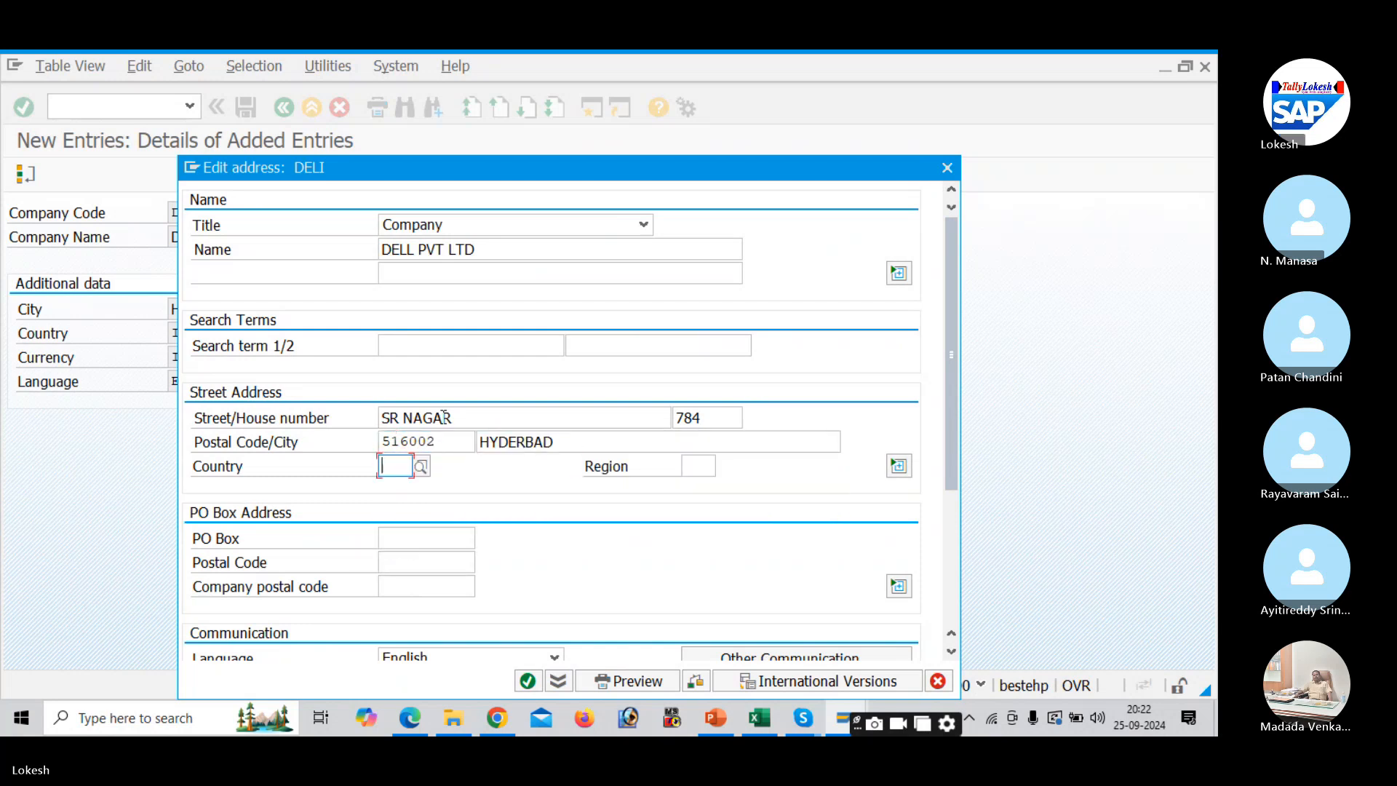
pyautogui.press('Down')
pyautogui.press('Tab')
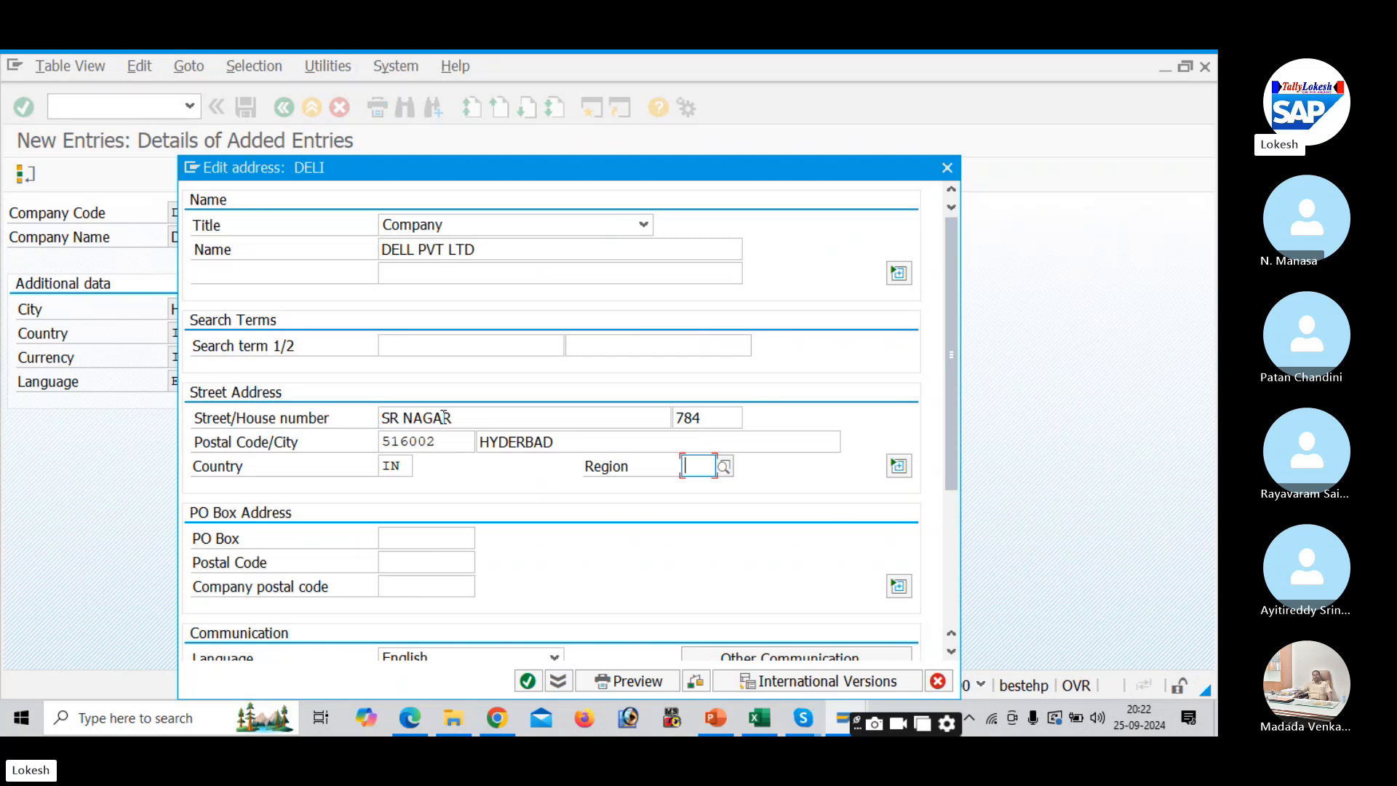
# - Set the address region to 36 TELANGANA from the India region list
pyautogui.click(725, 466)
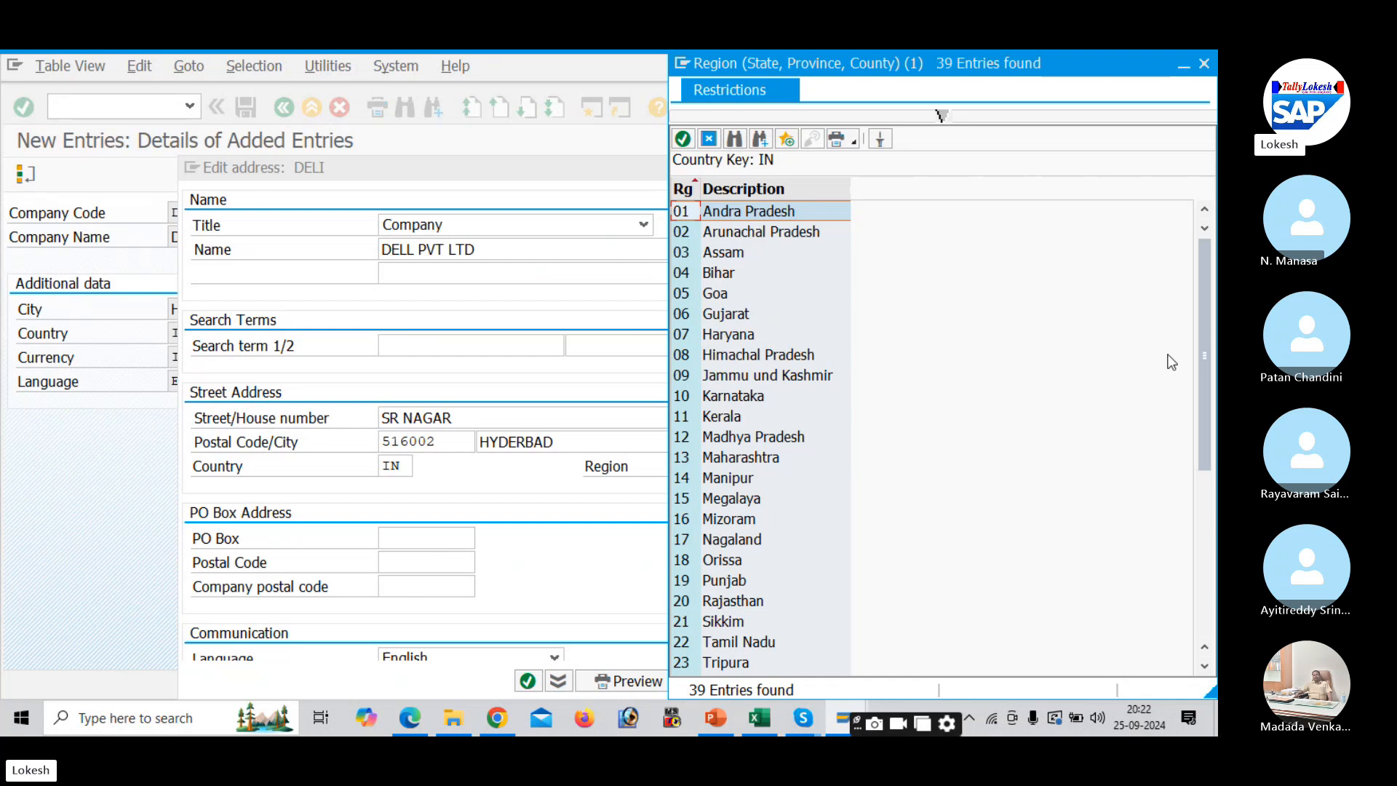
pyautogui.moveTo(1205, 370); pyautogui.dragTo(1205, 594)
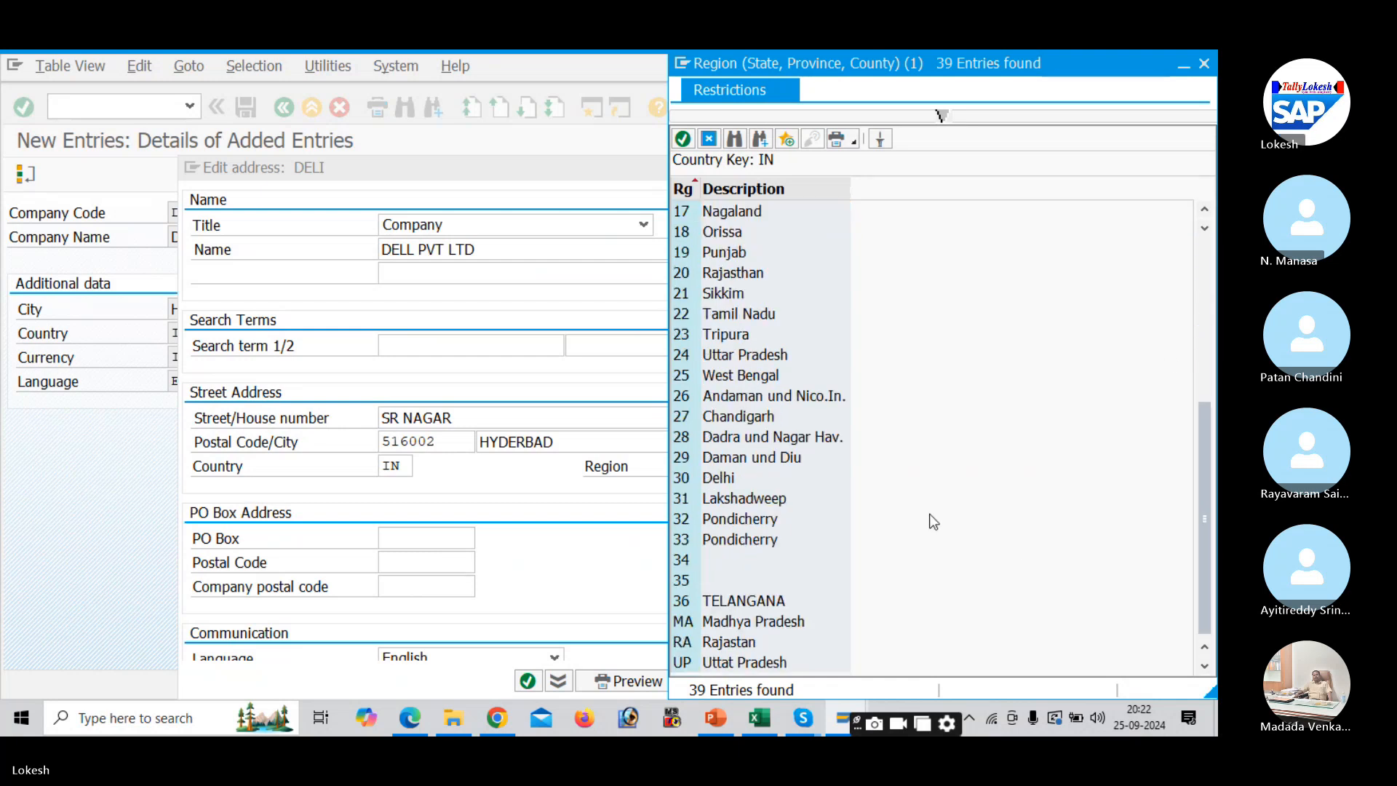
pyautogui.doubleClick(738, 604)
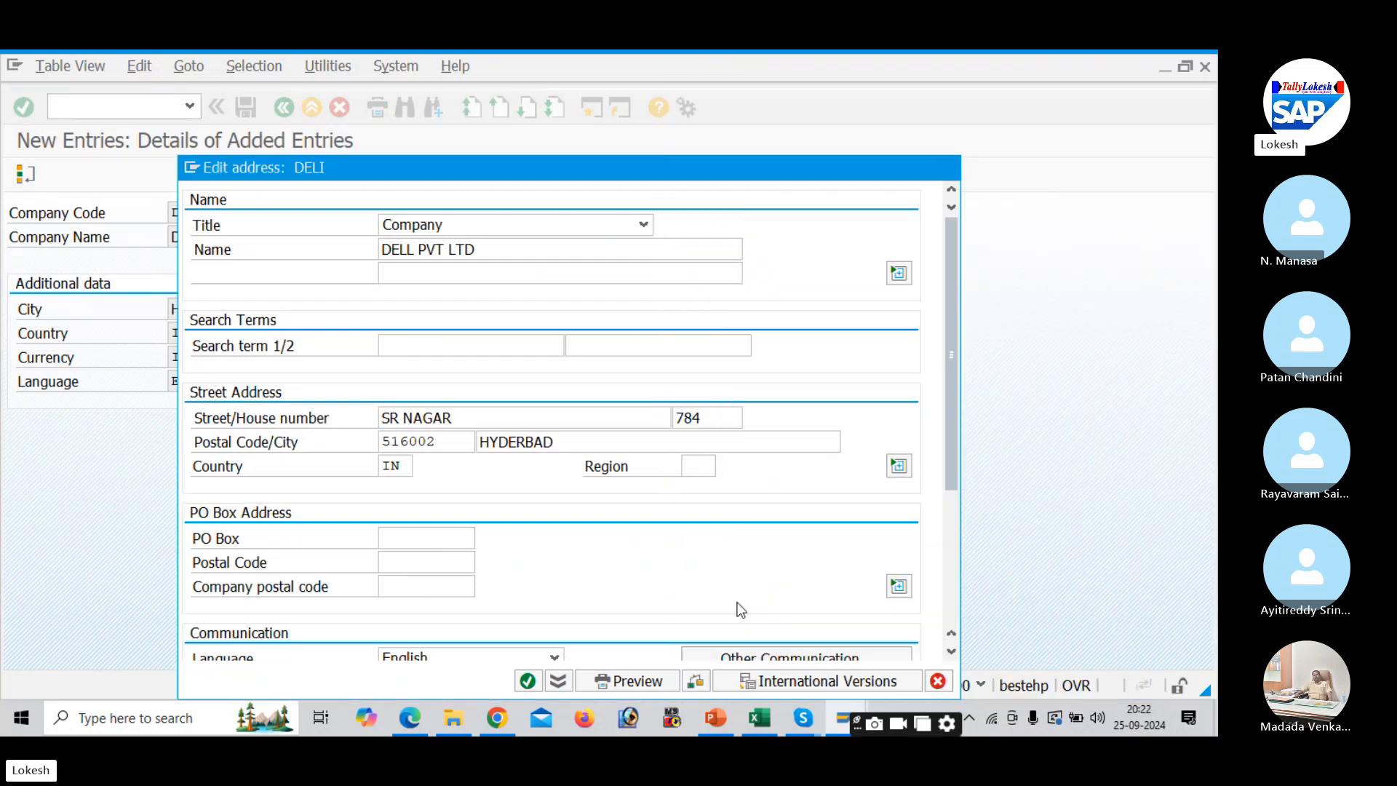
# - Enter PO Box 516002 with PO Box postal code 516002, then scroll to Communication
pyautogui.click(401, 535)
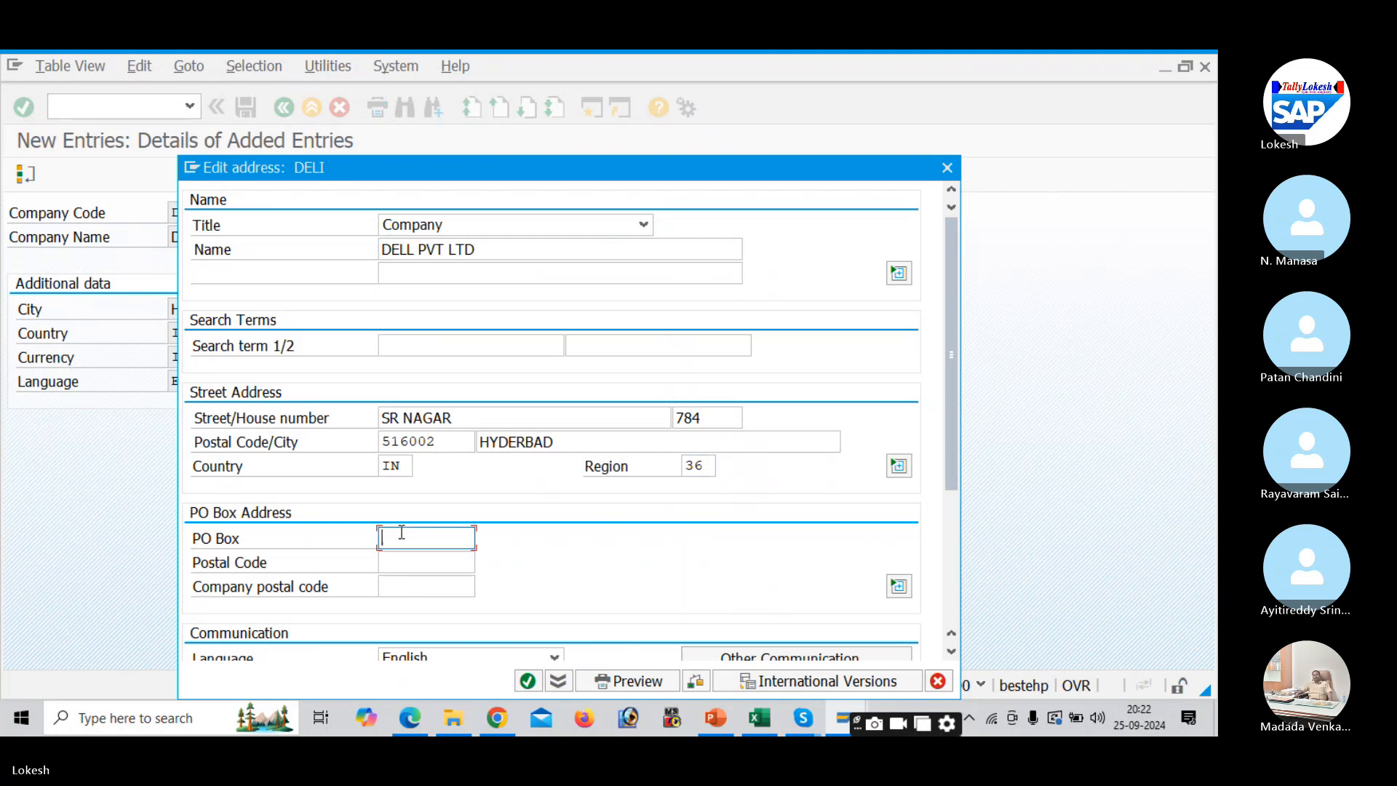
pyautogui.write('516002')
pyautogui.press('Tab')
pyautogui.write('516')
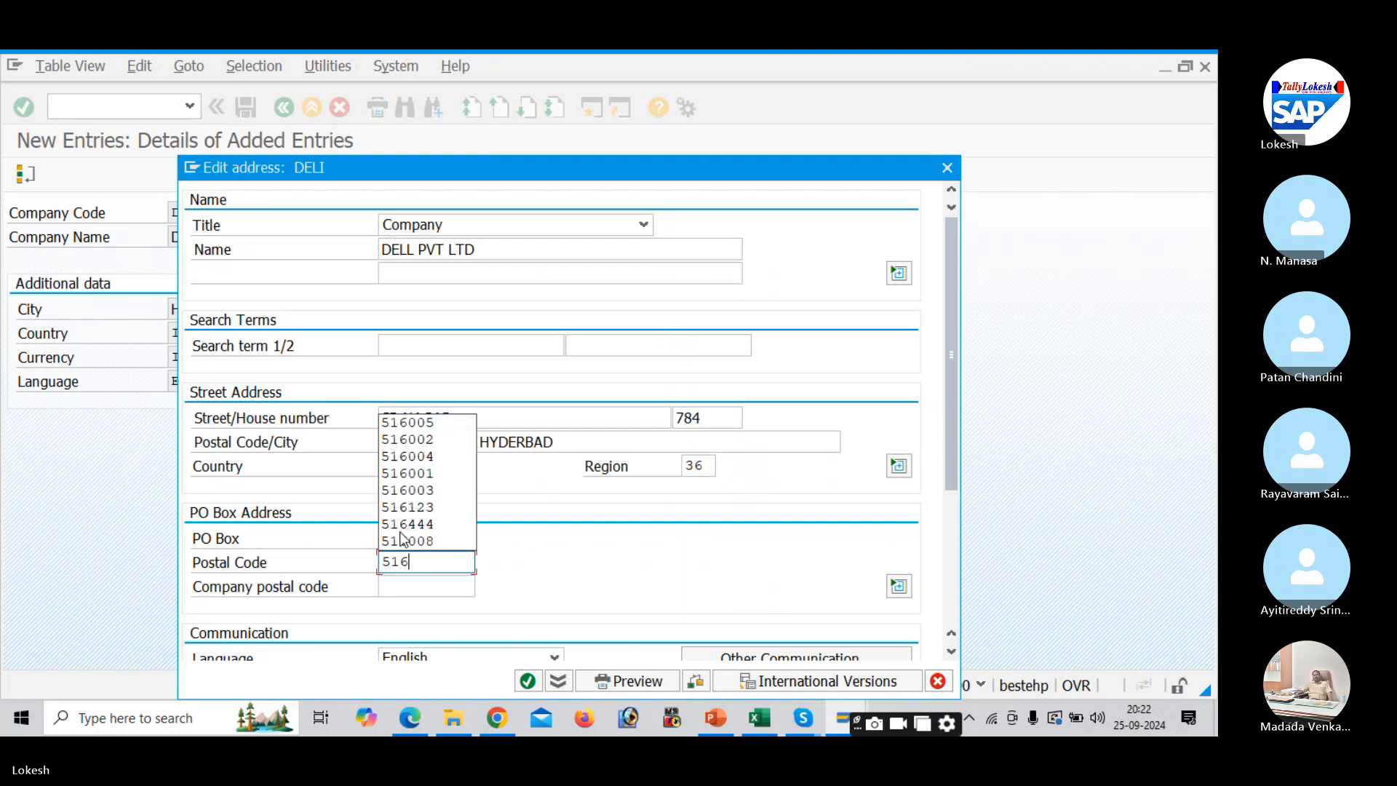
pyautogui.write('002')
pyautogui.press('Tab')
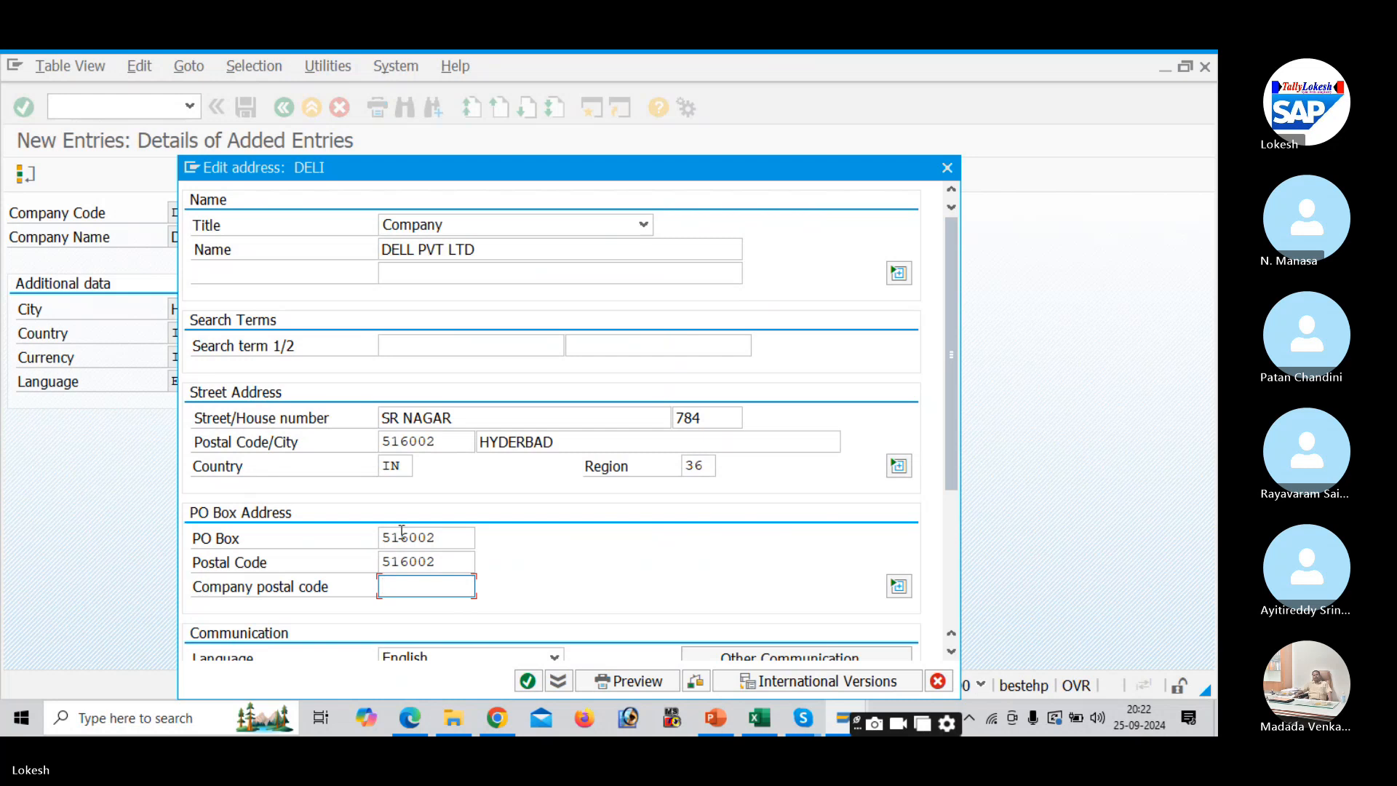
pyautogui.moveTo(952, 452); pyautogui.dragTo(928, 582)
# - Enter the company's telephone, mobile phone and fax numbers
pyautogui.click(403, 457)
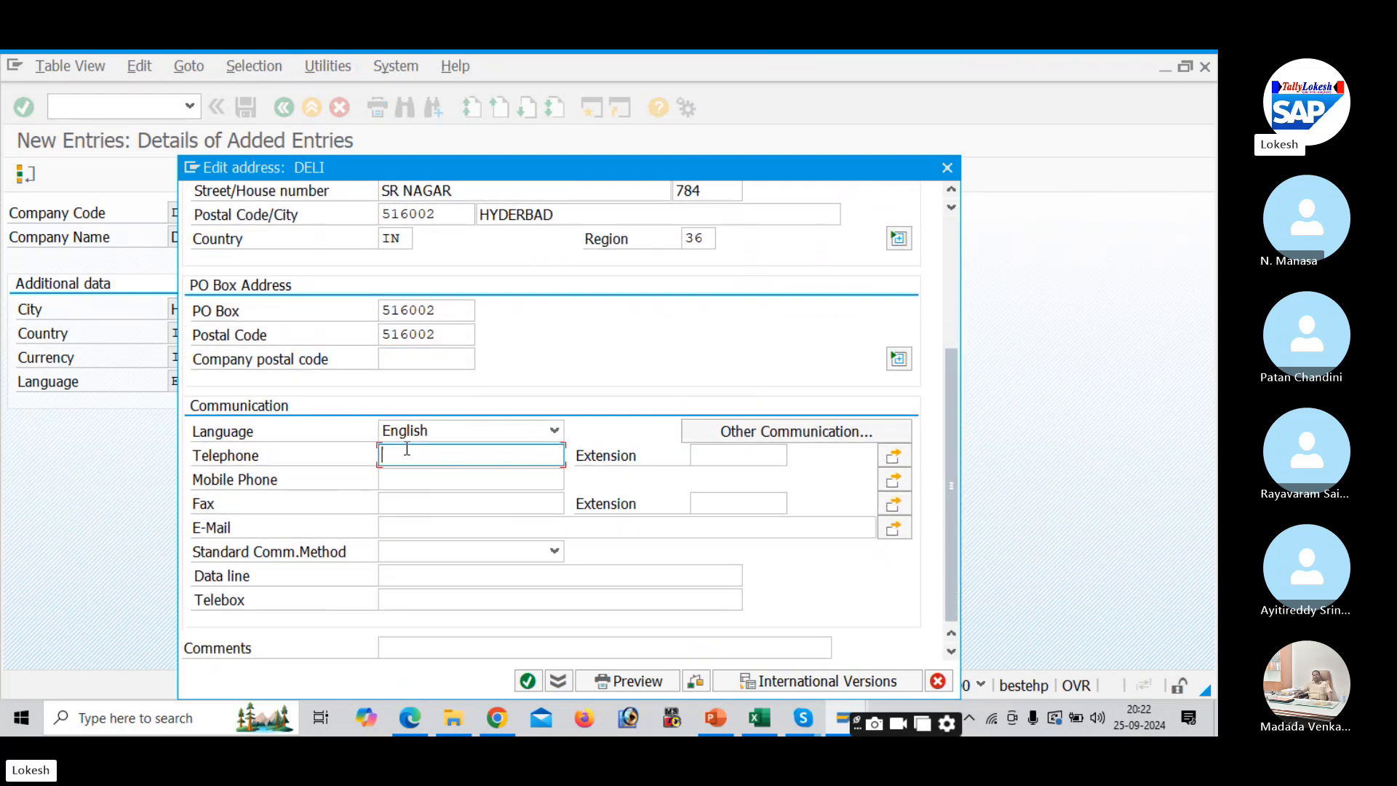
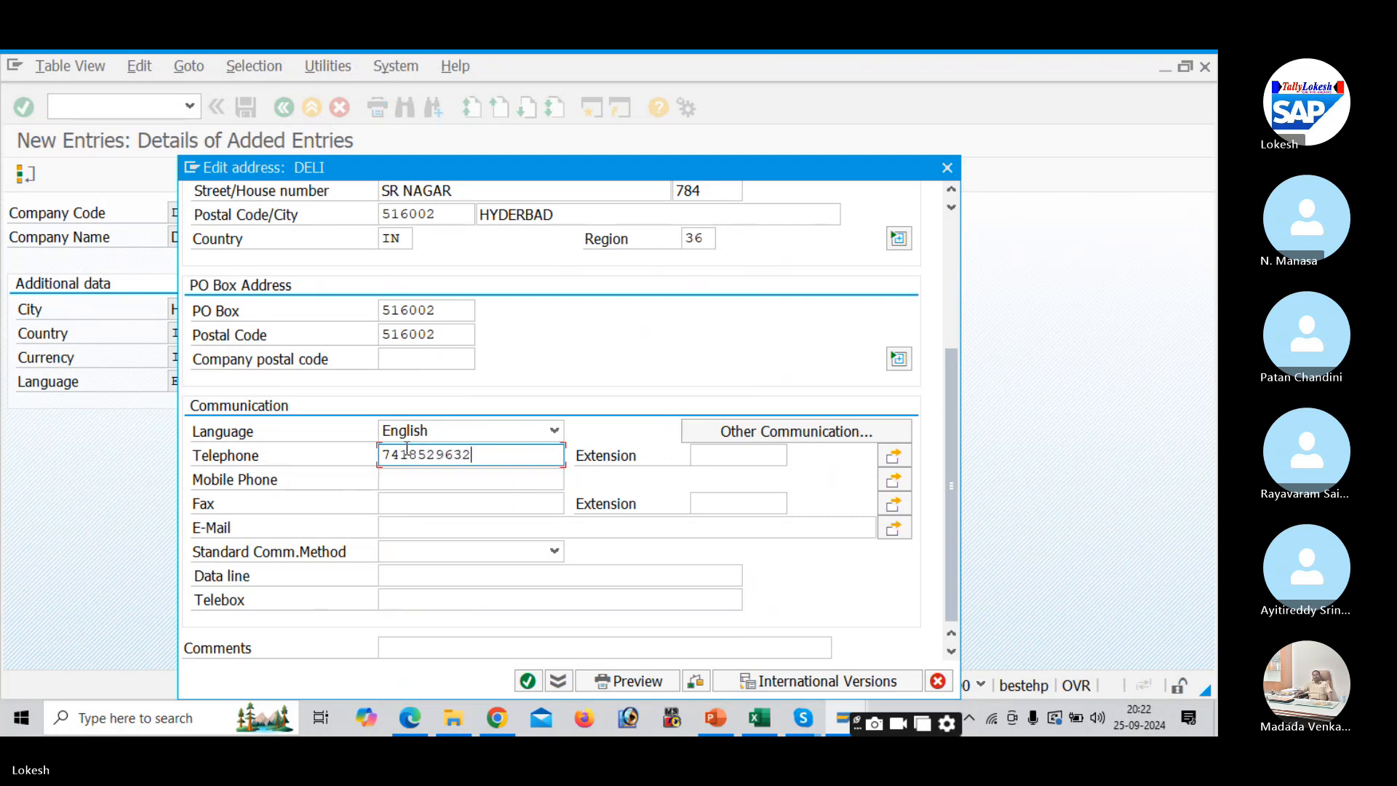
pyautogui.press('Tab')
pyautogui.press('Tab')
pyautogui.press('Tab')
pyautogui.write('987')
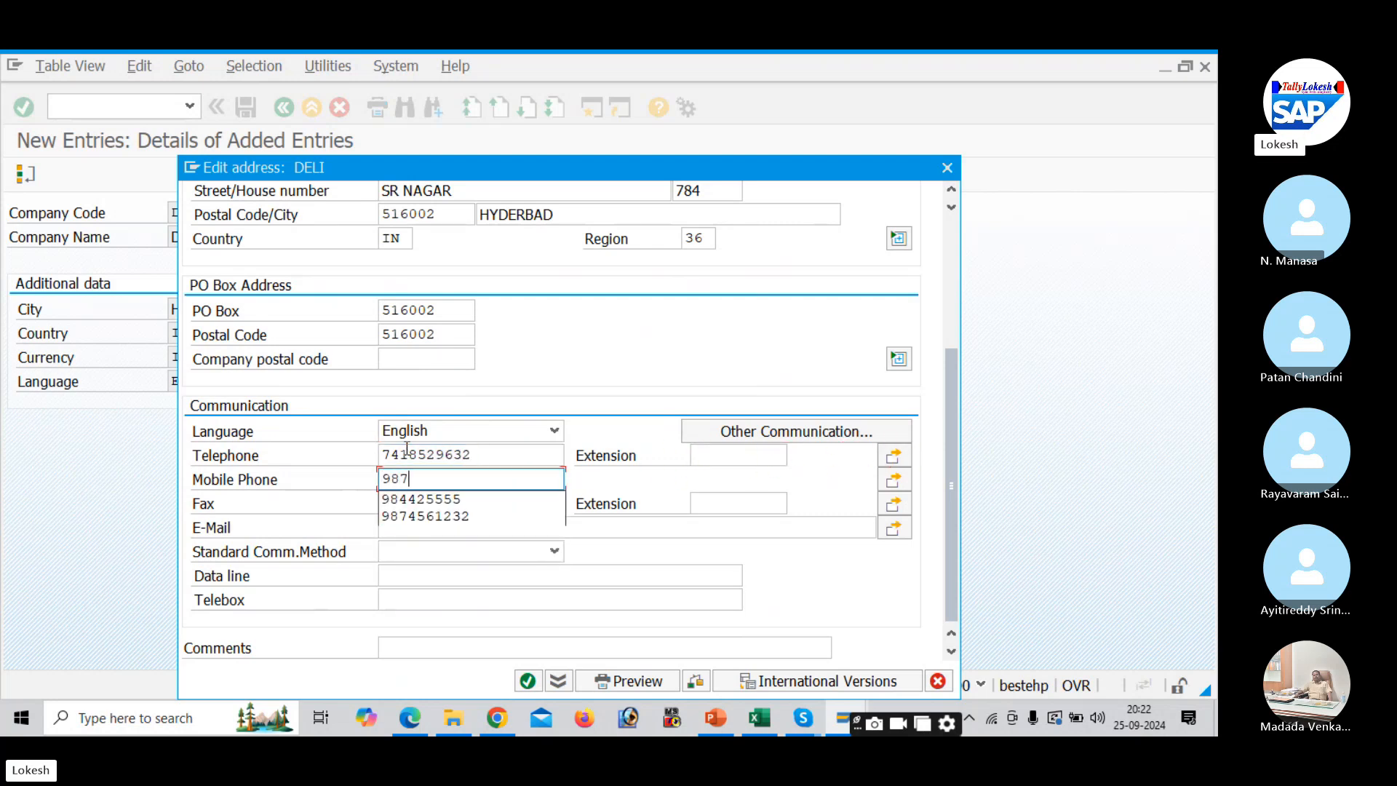
pyautogui.write('6543214')
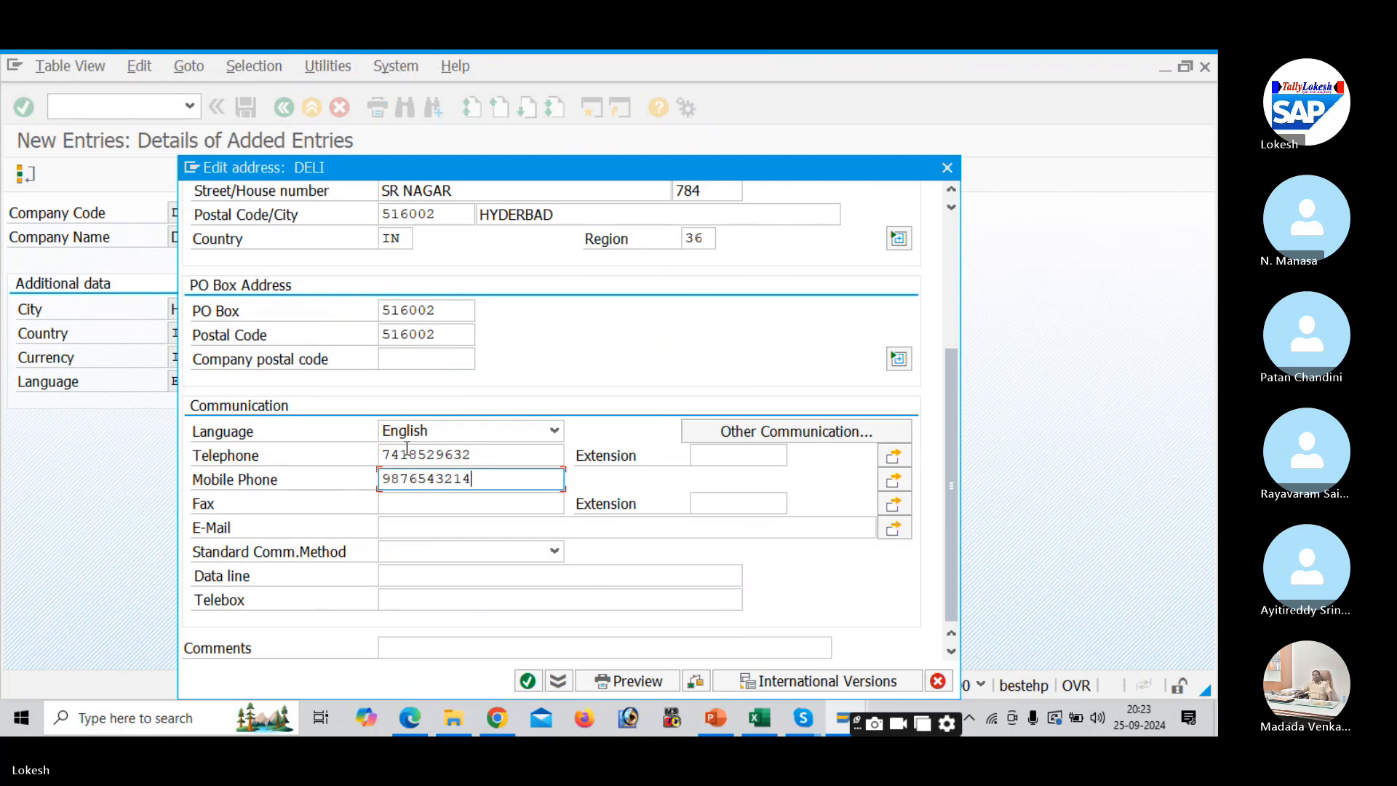
pyautogui.press('Tab')
pyautogui.press('Tab')
pyautogui.write('985623')
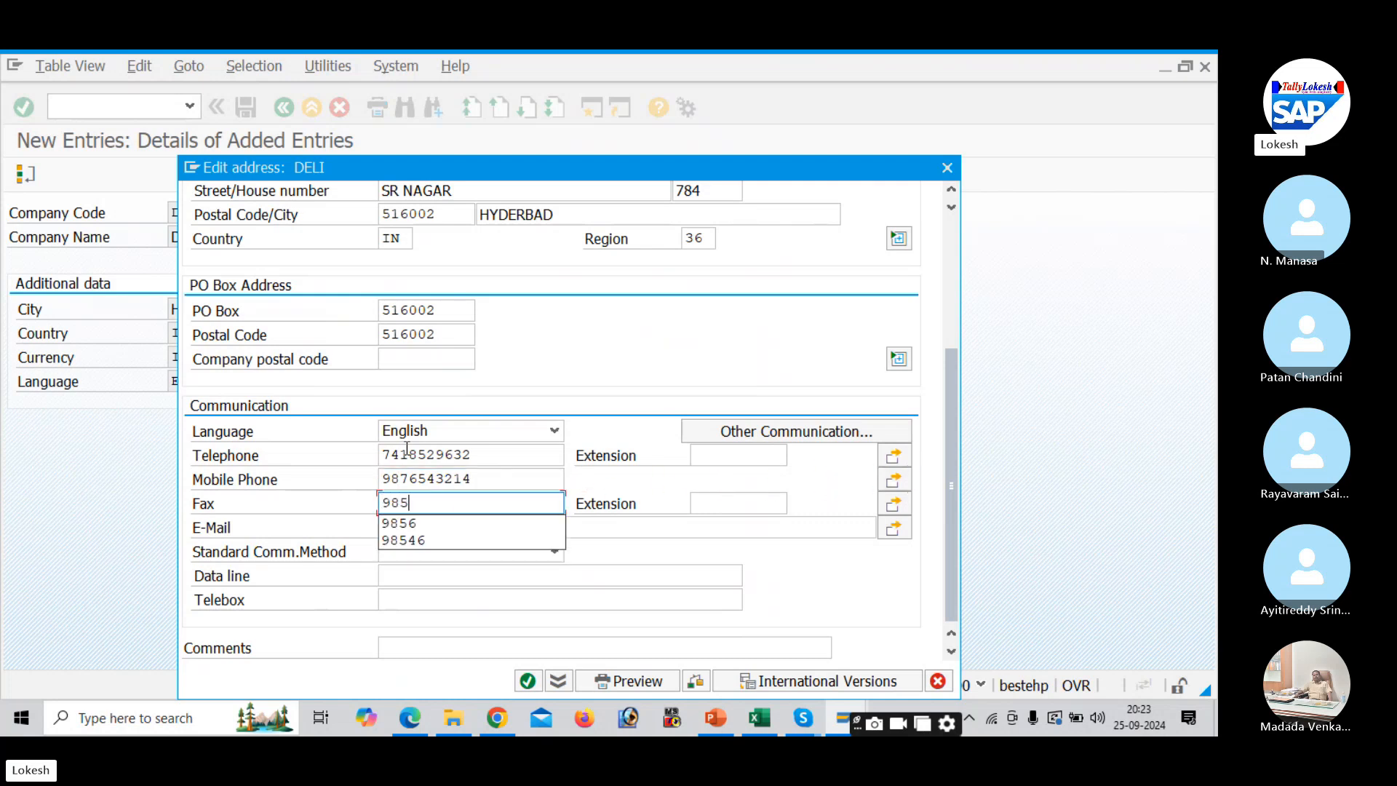
pyautogui.press('Tab')
pyautogui.press('Tab')
pyautogui.press('Tab')
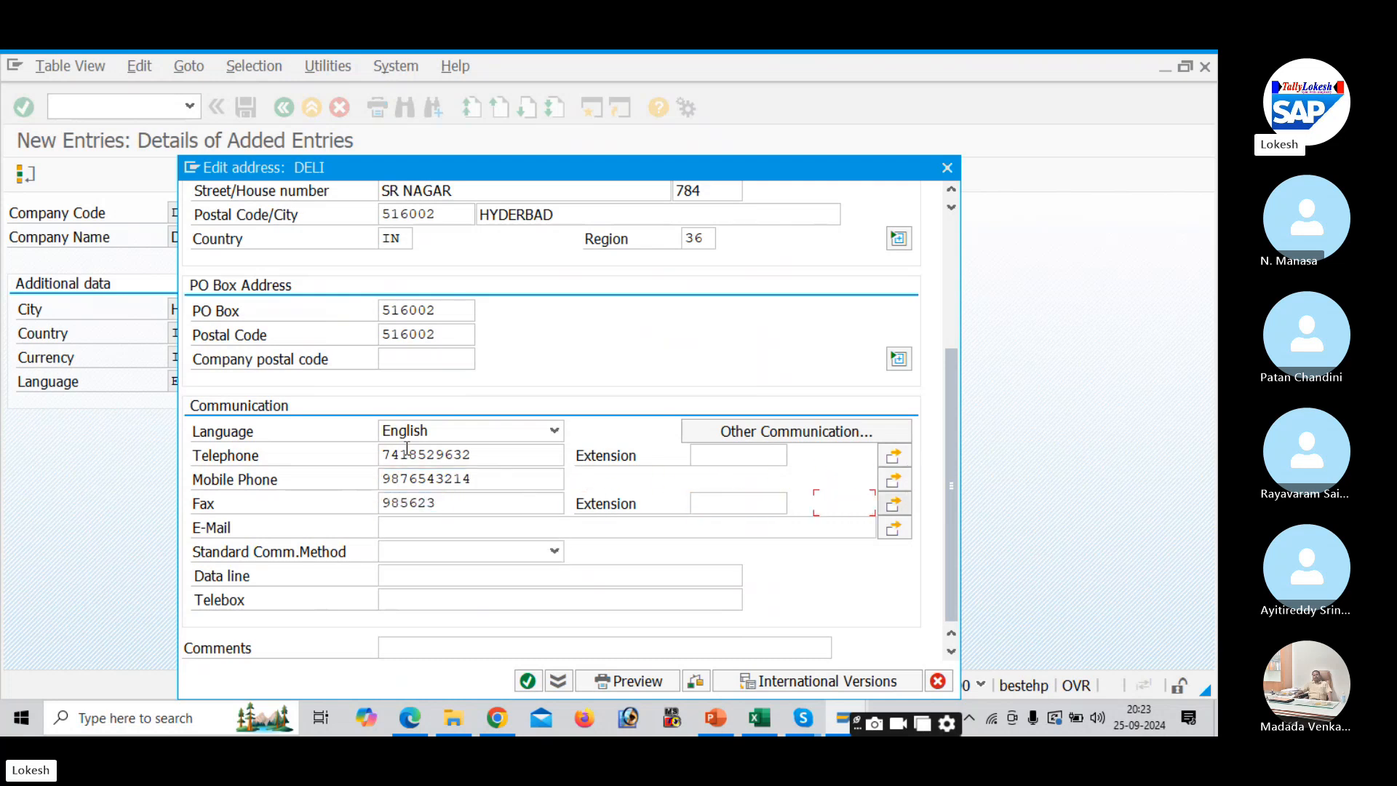
# - Type the company's e-mail address into the E-Mail field, correcting a mistyped start
pyautogui.write('pvtltd')
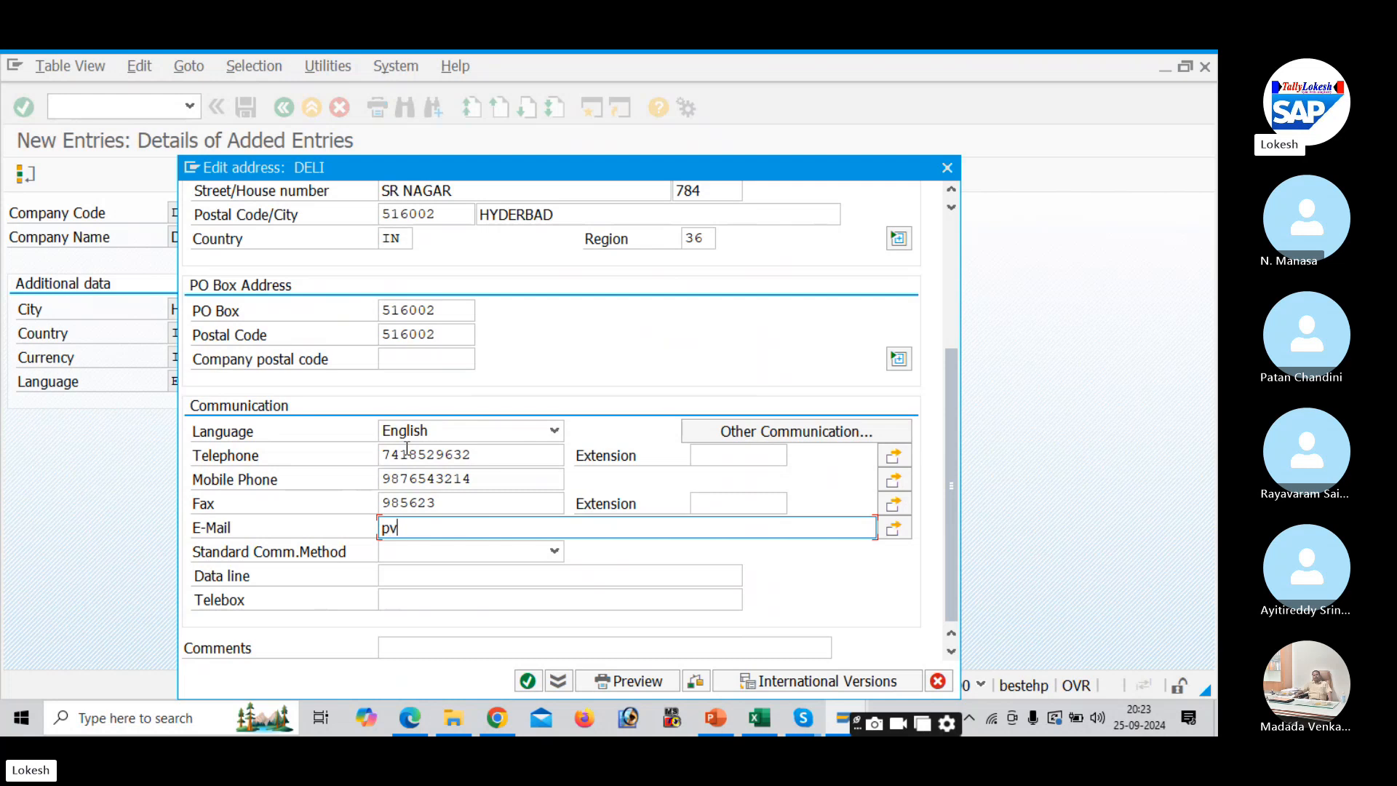
pyautogui.press('BackSpace')
pyautogui.press('BackSpace')
pyautogui.press('BackSpace')
pyautogui.press('BackSpace')
pyautogui.press('BackSpace')
pyautogui.press('BackSpace')
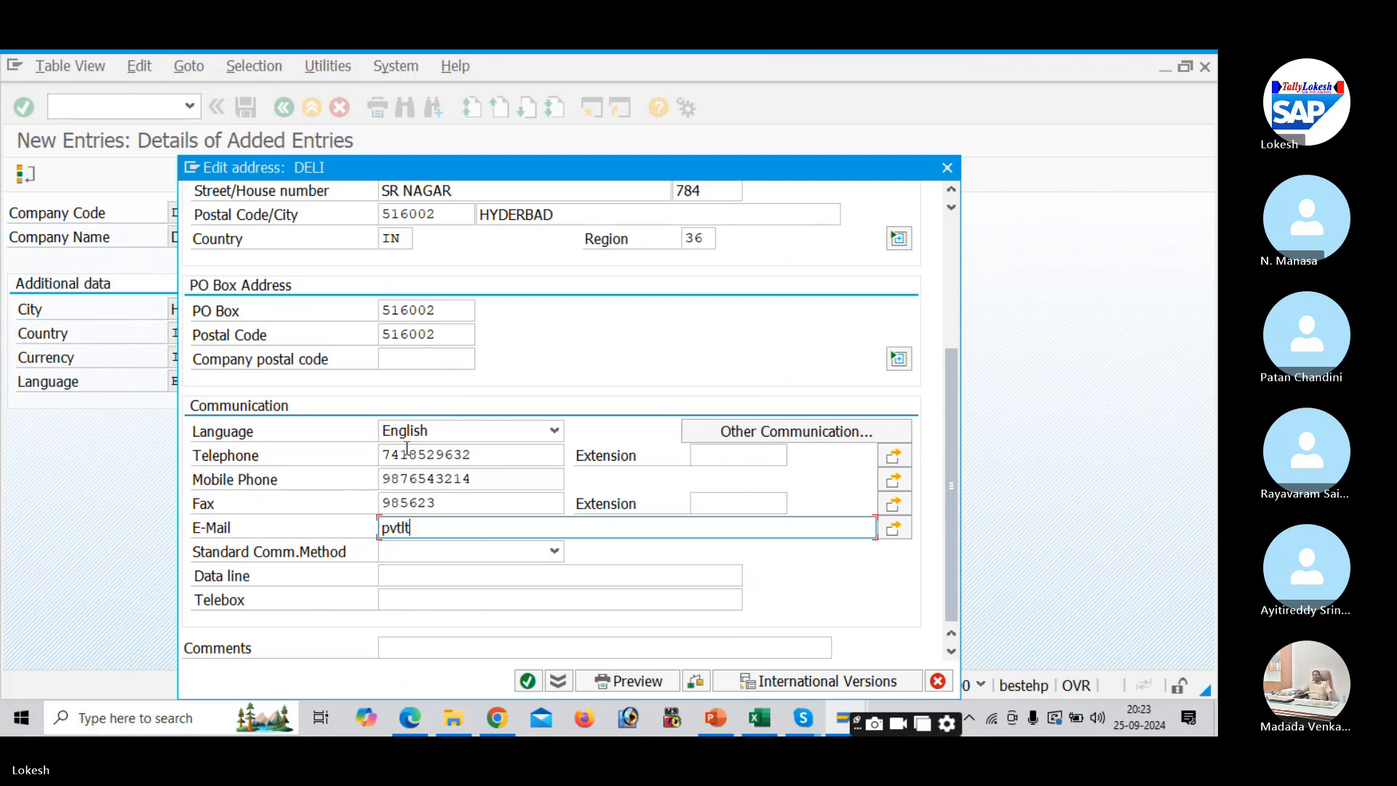
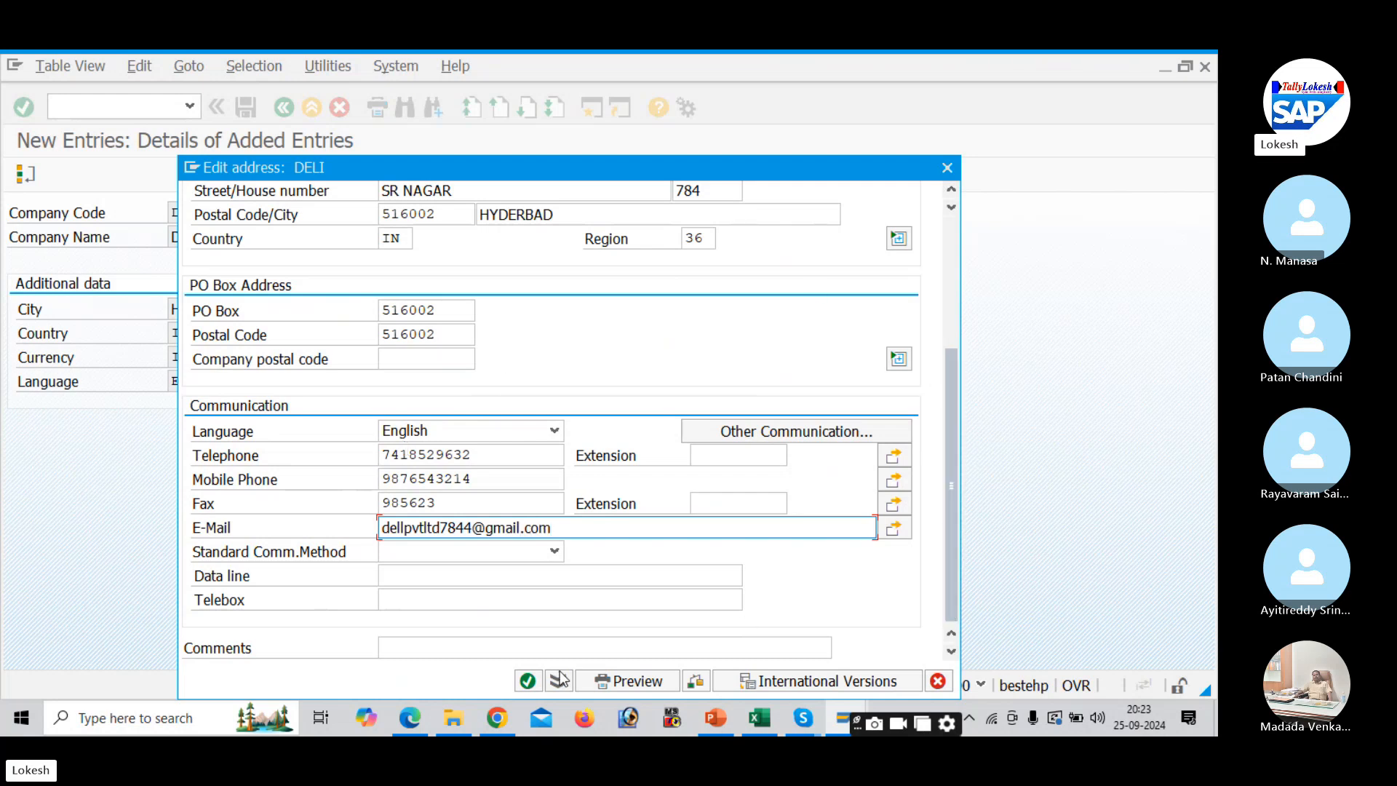
# - Accept the address, start a new customizing request, and tick Creation of Company Code in the Excel tracker
pyautogui.click(527, 682)
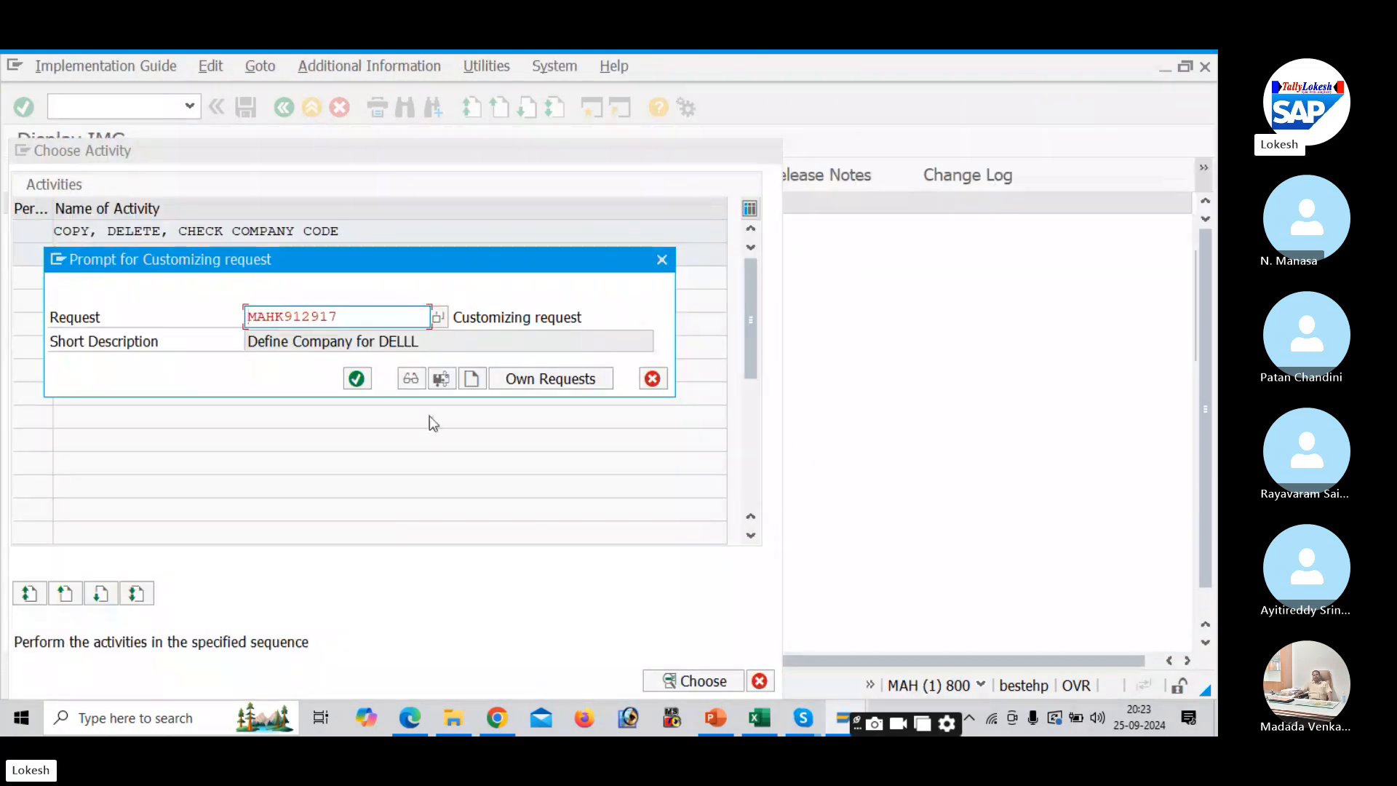
pyautogui.click(469, 387)
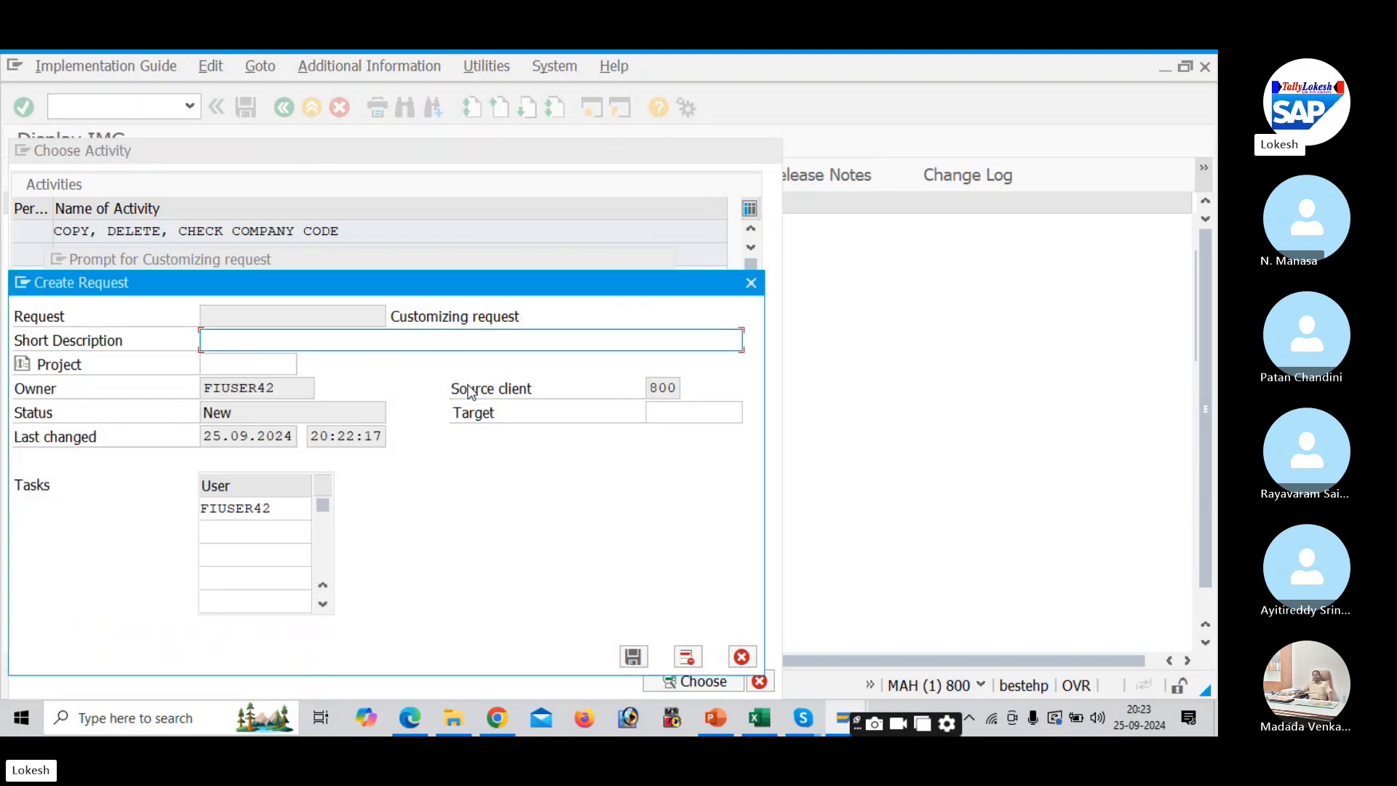
pyautogui.hotkey('alt', 'Tab')
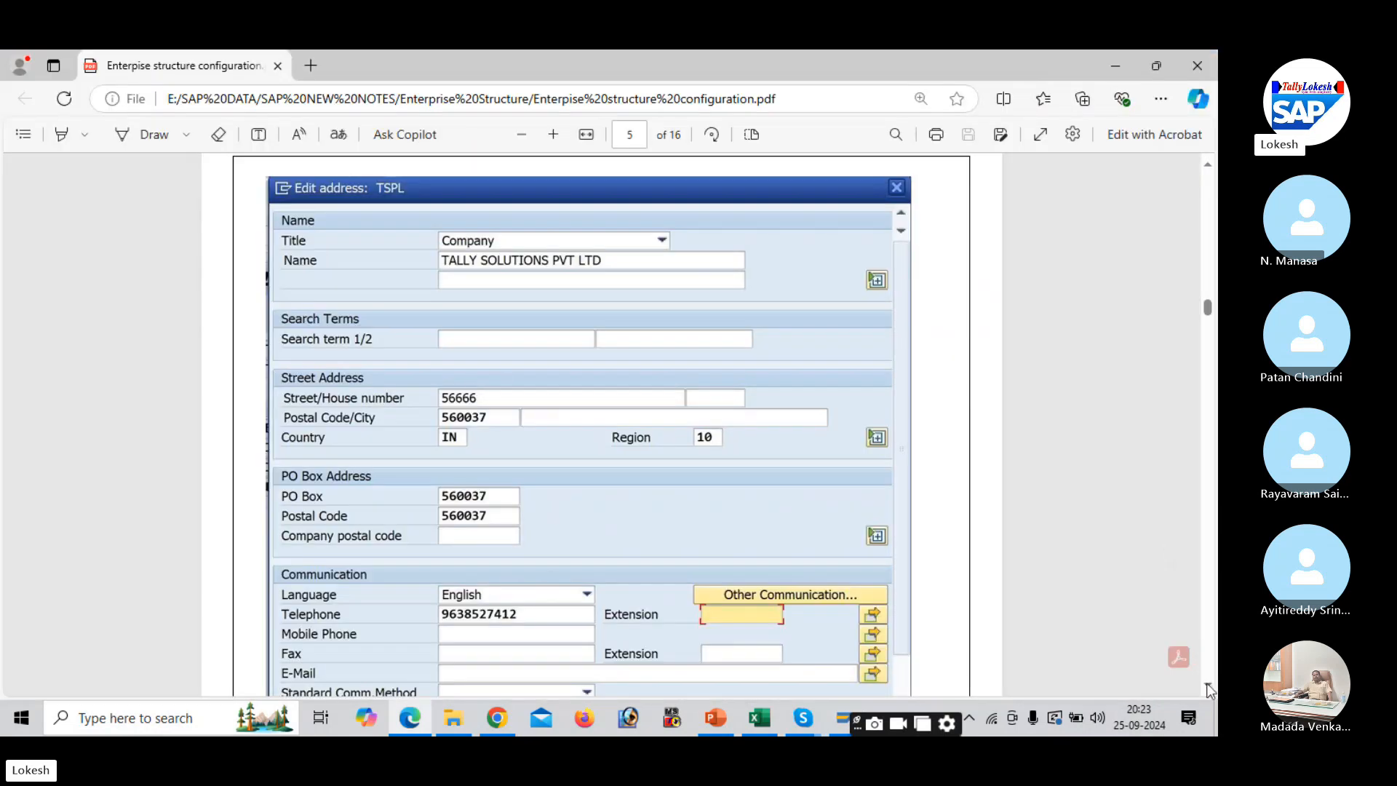
pyautogui.scroll(-5, 1210, 690)
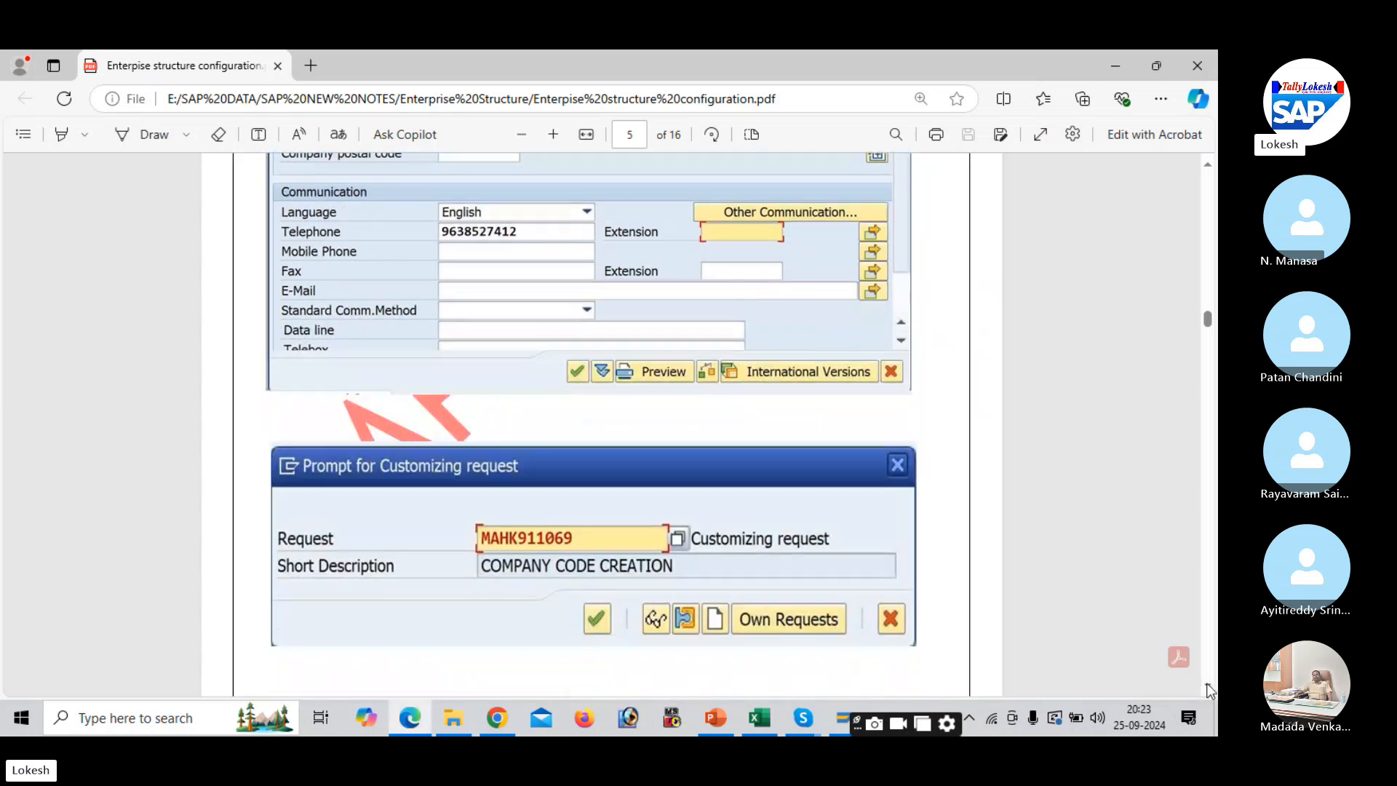
pyautogui.scroll(-2, 1210, 690)
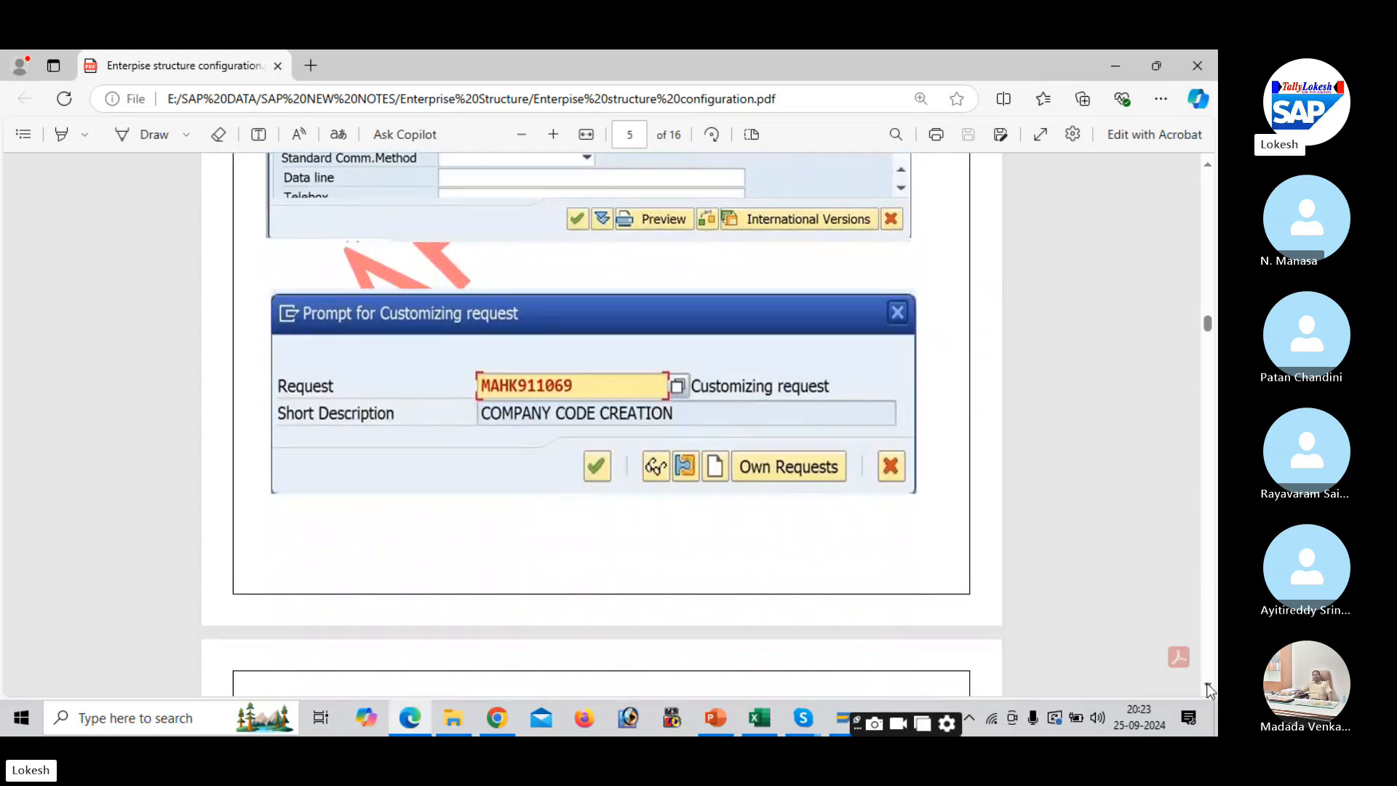
pyautogui.hotkey('alt', 'Tab')
pyautogui.hotkey('alt', 'Tab')
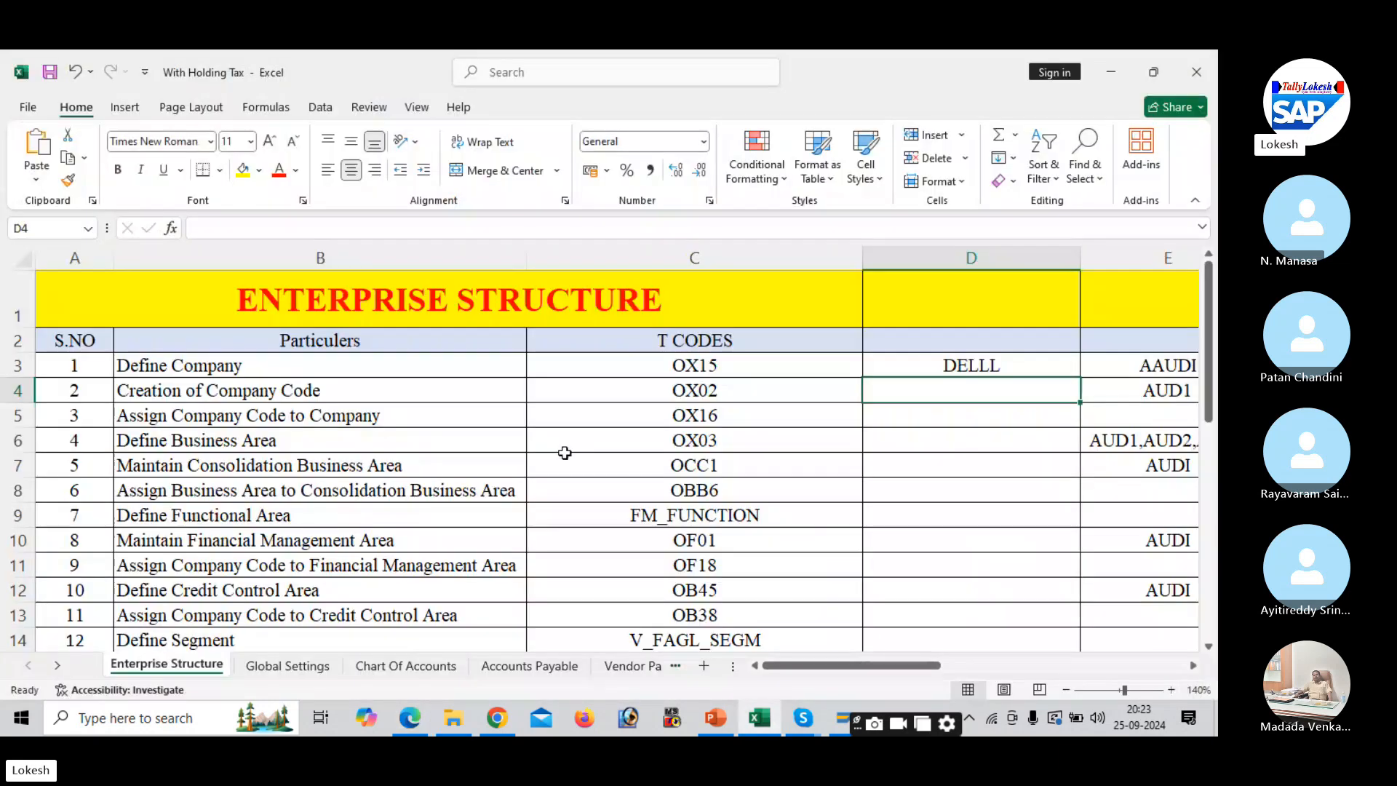
pyautogui.click(365, 389)
pyautogui.hotkey('alt', 'Tab')
pyautogui.hotkey('alt', 'Tab')
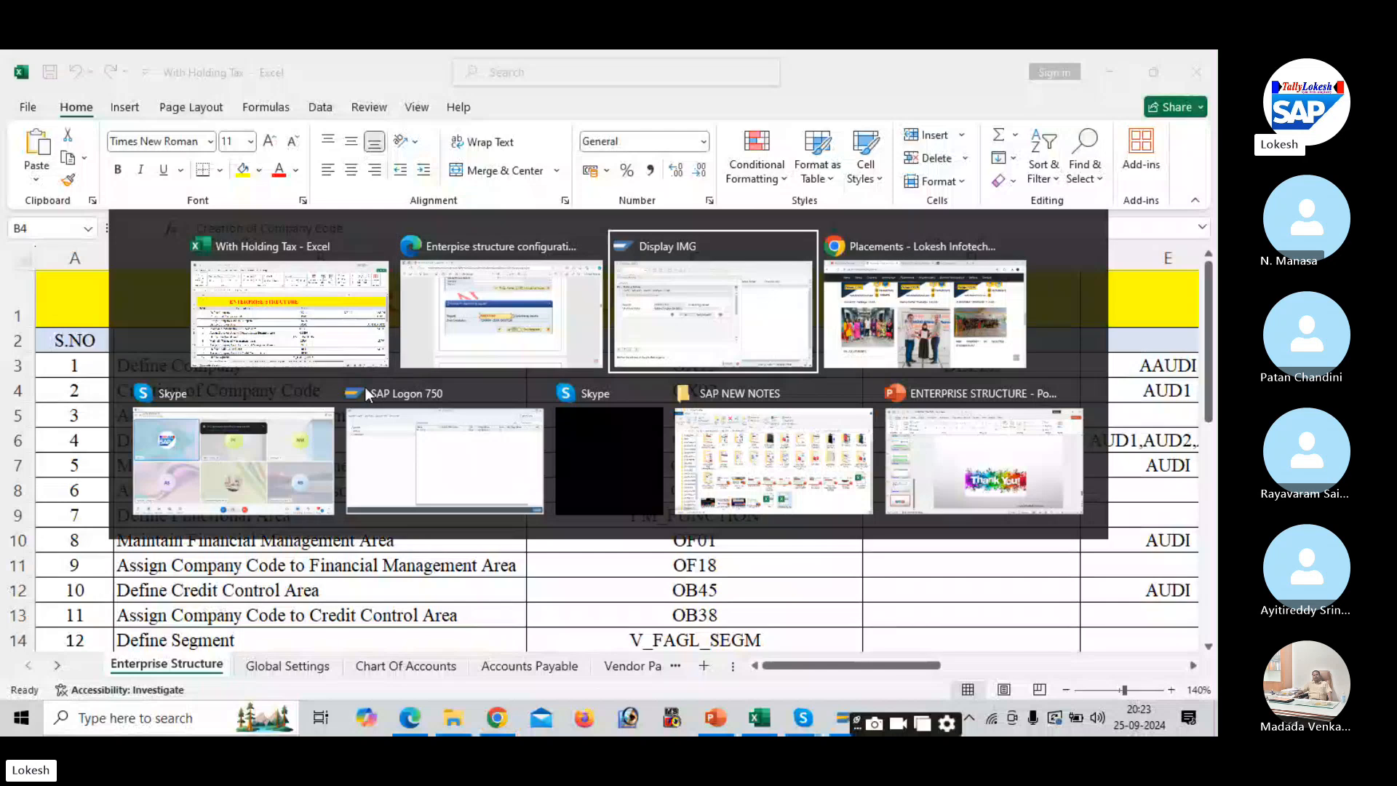
# - Create customizing request MAHK912923 described 'Creation of Company Code for DELI' and confirm it
pyautogui.write('c')
pyautogui.press('BackSpace')
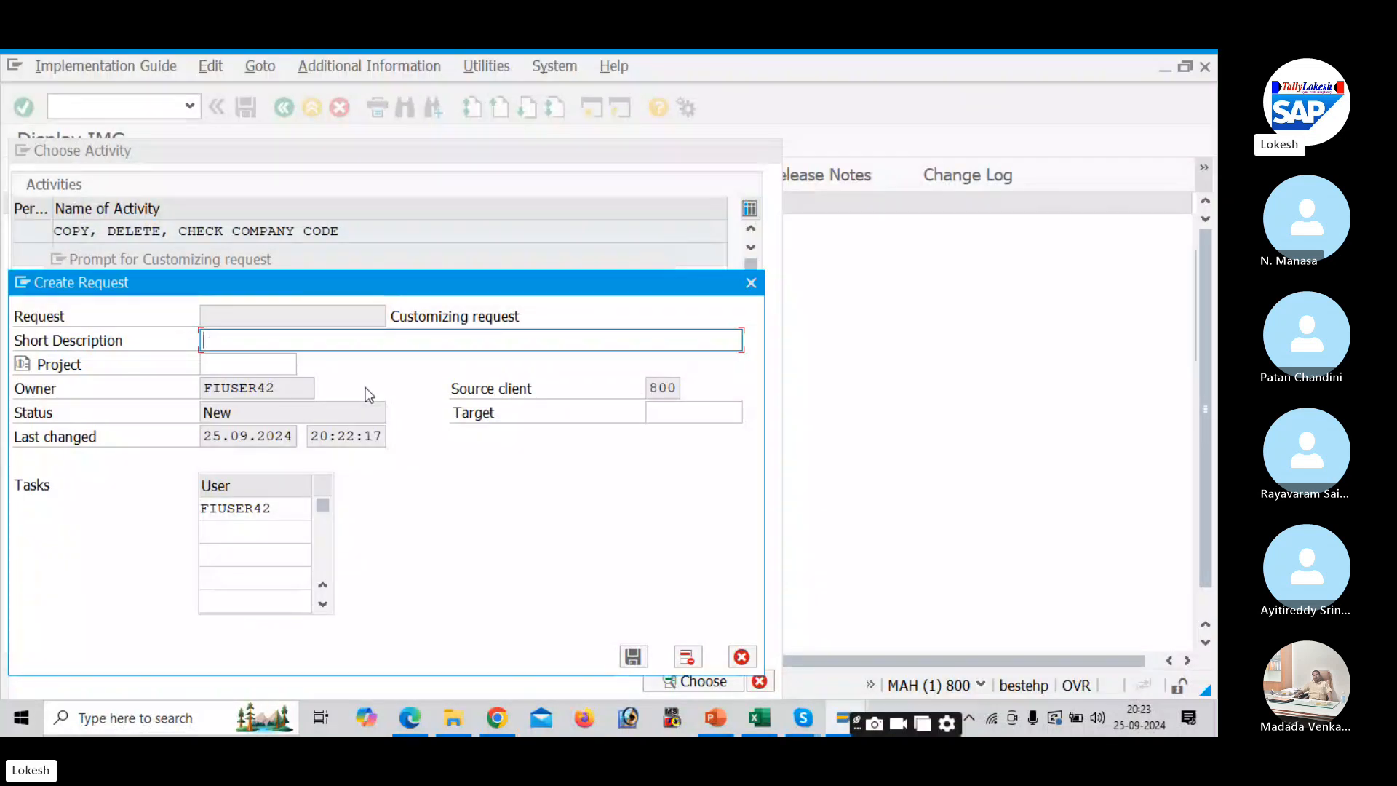
pyautogui.write('Creation of')
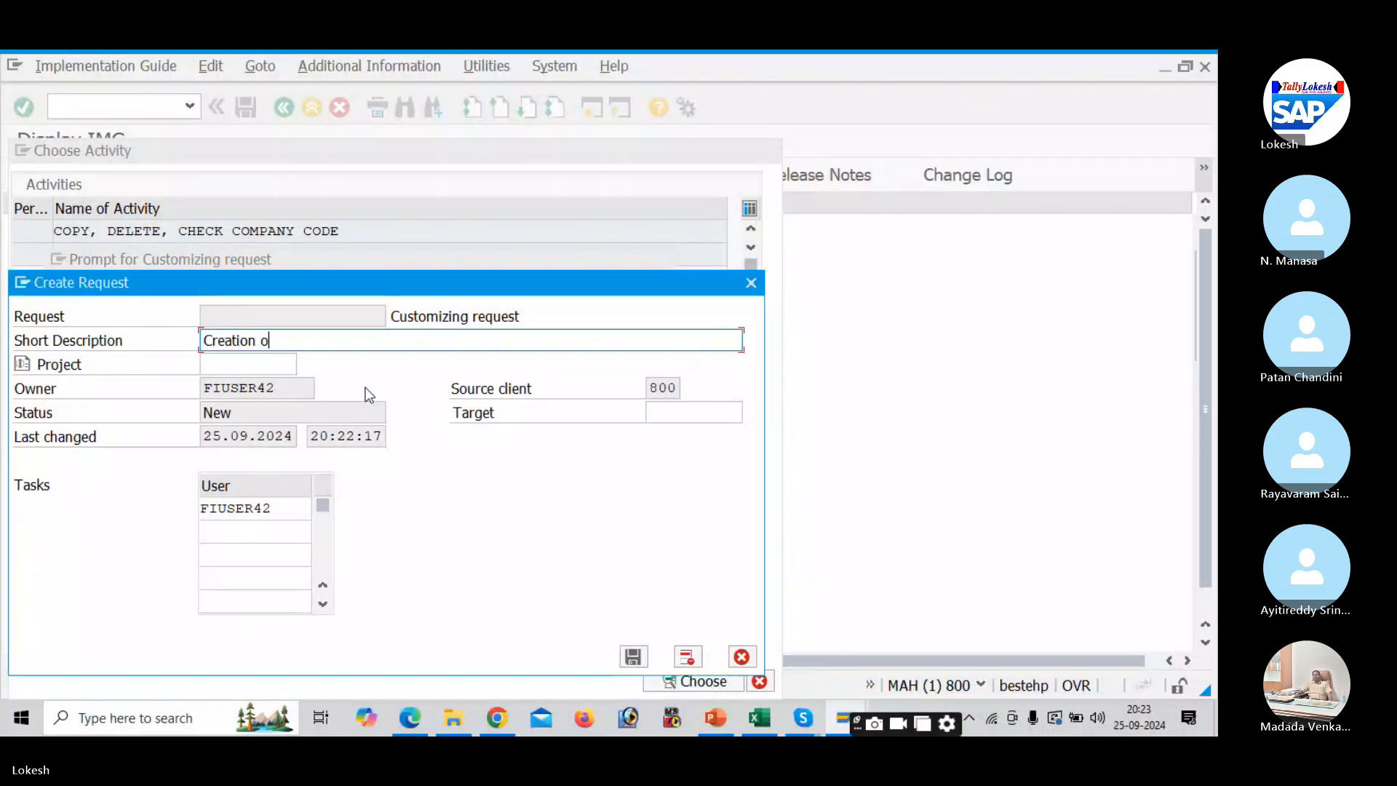
pyautogui.press('BackSpace')
pyautogui.press('BackSpace')
pyautogui.write('of Company Code')
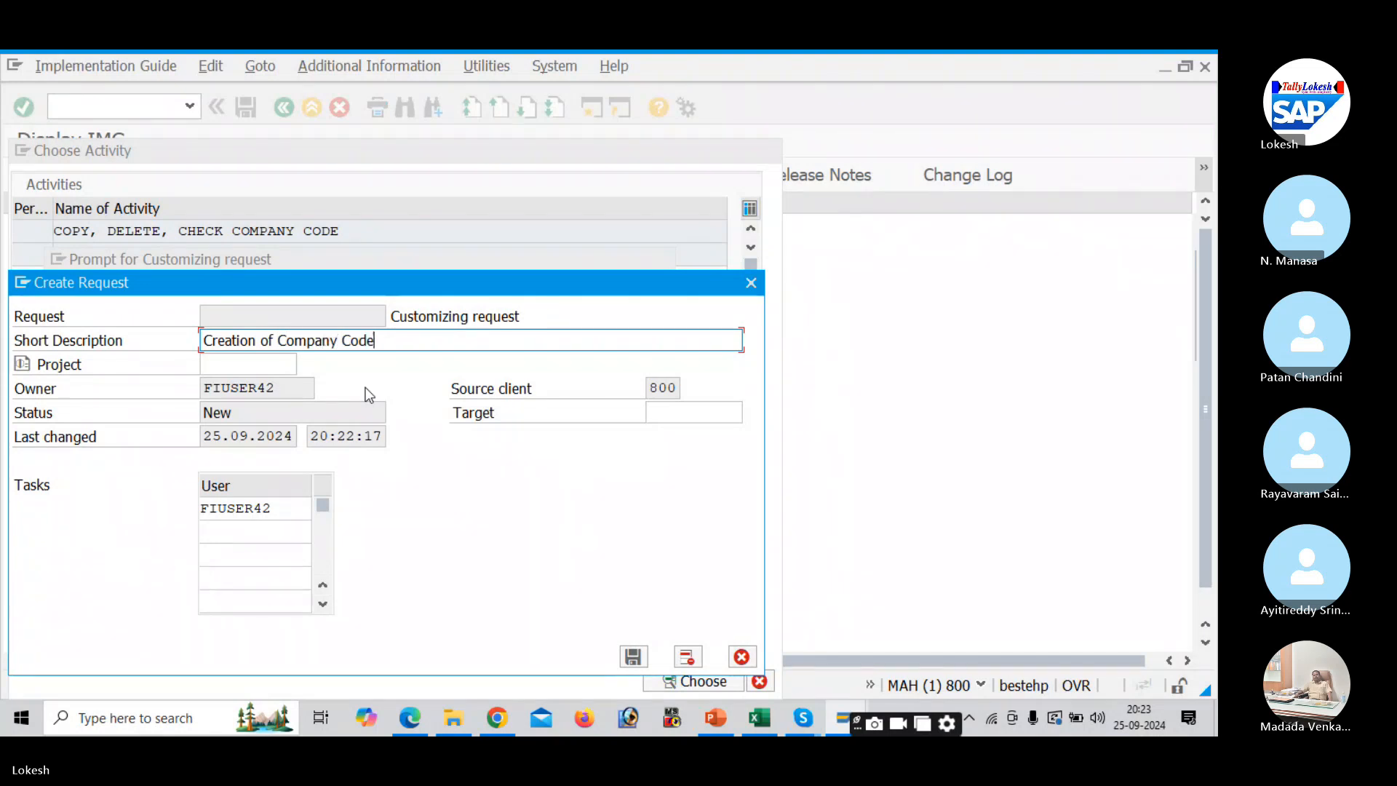
pyautogui.write(' for DELI')
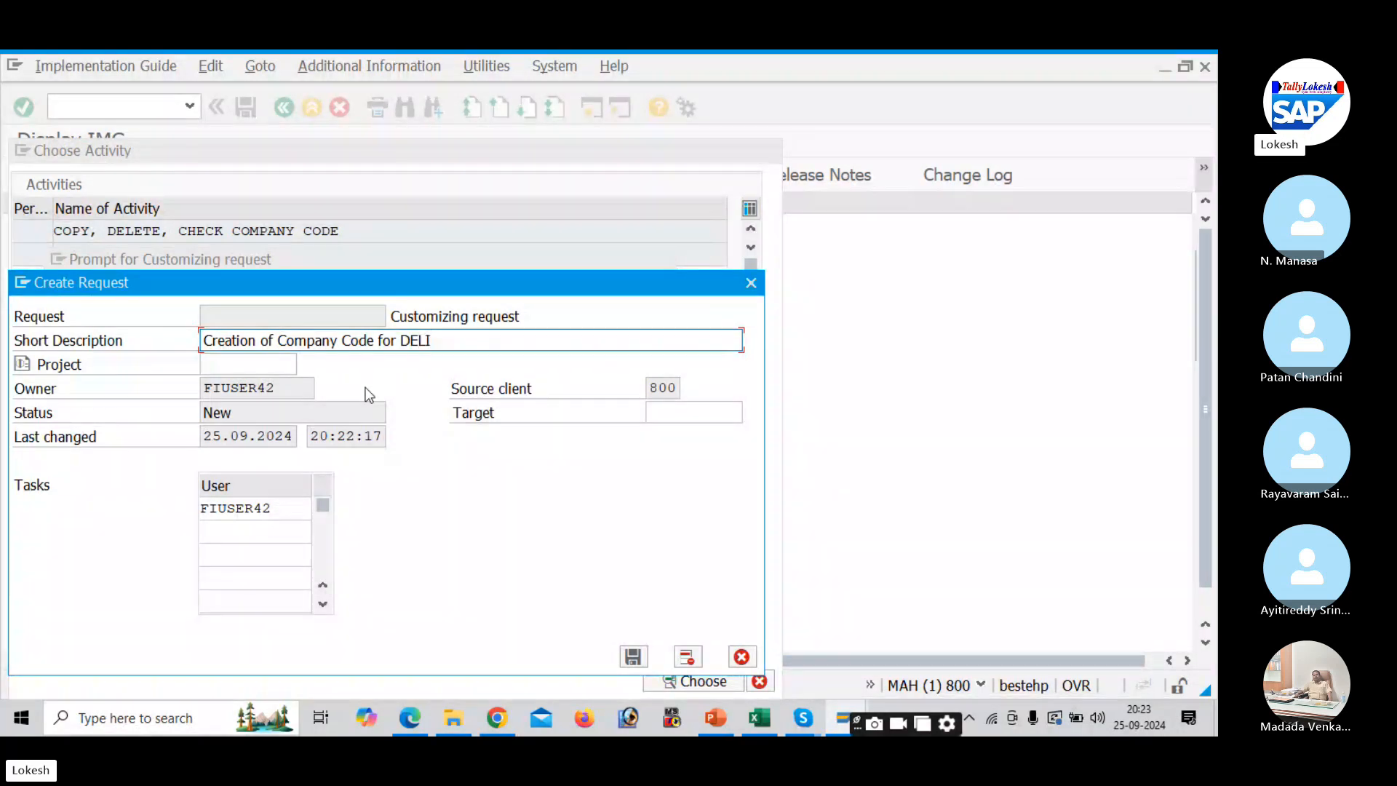
pyautogui.click(633, 659)
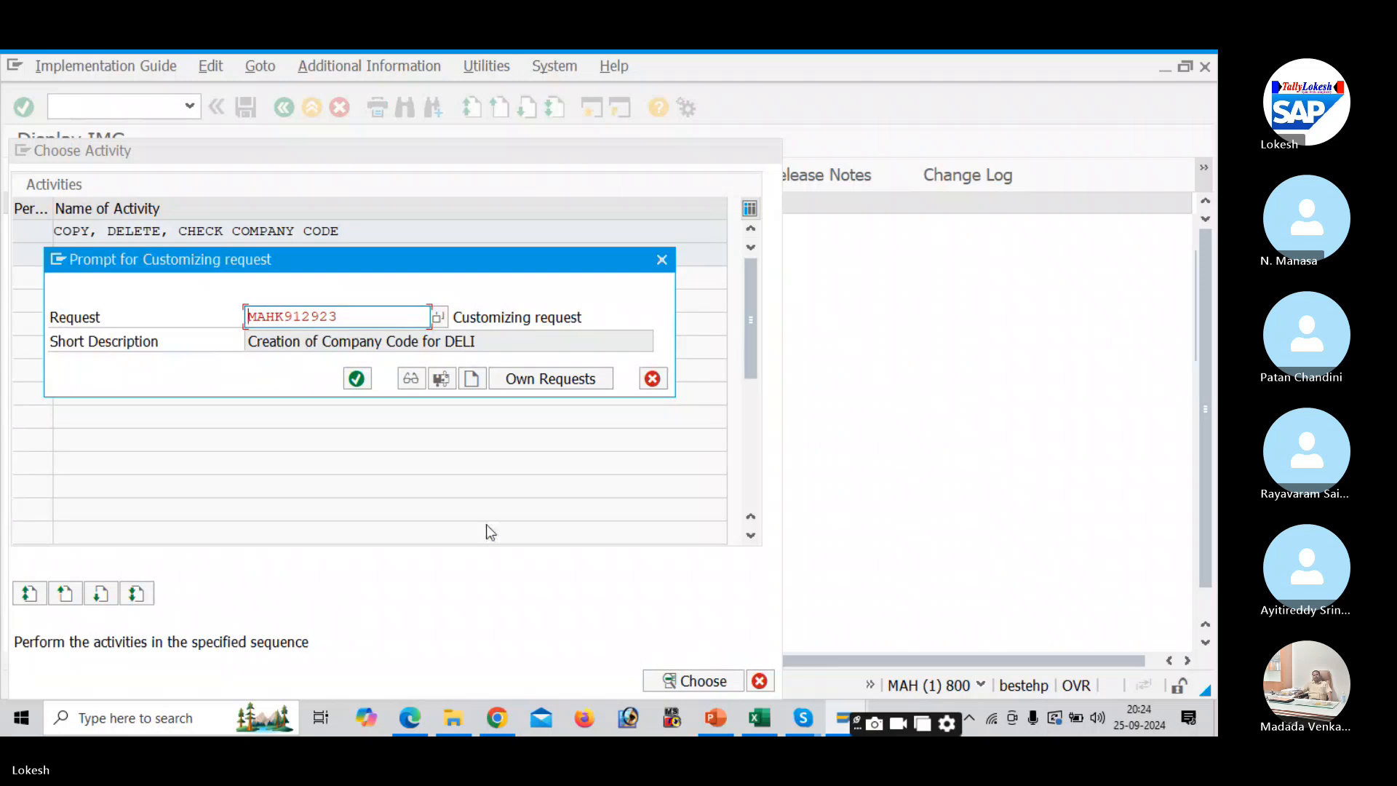
pyautogui.click(359, 379)
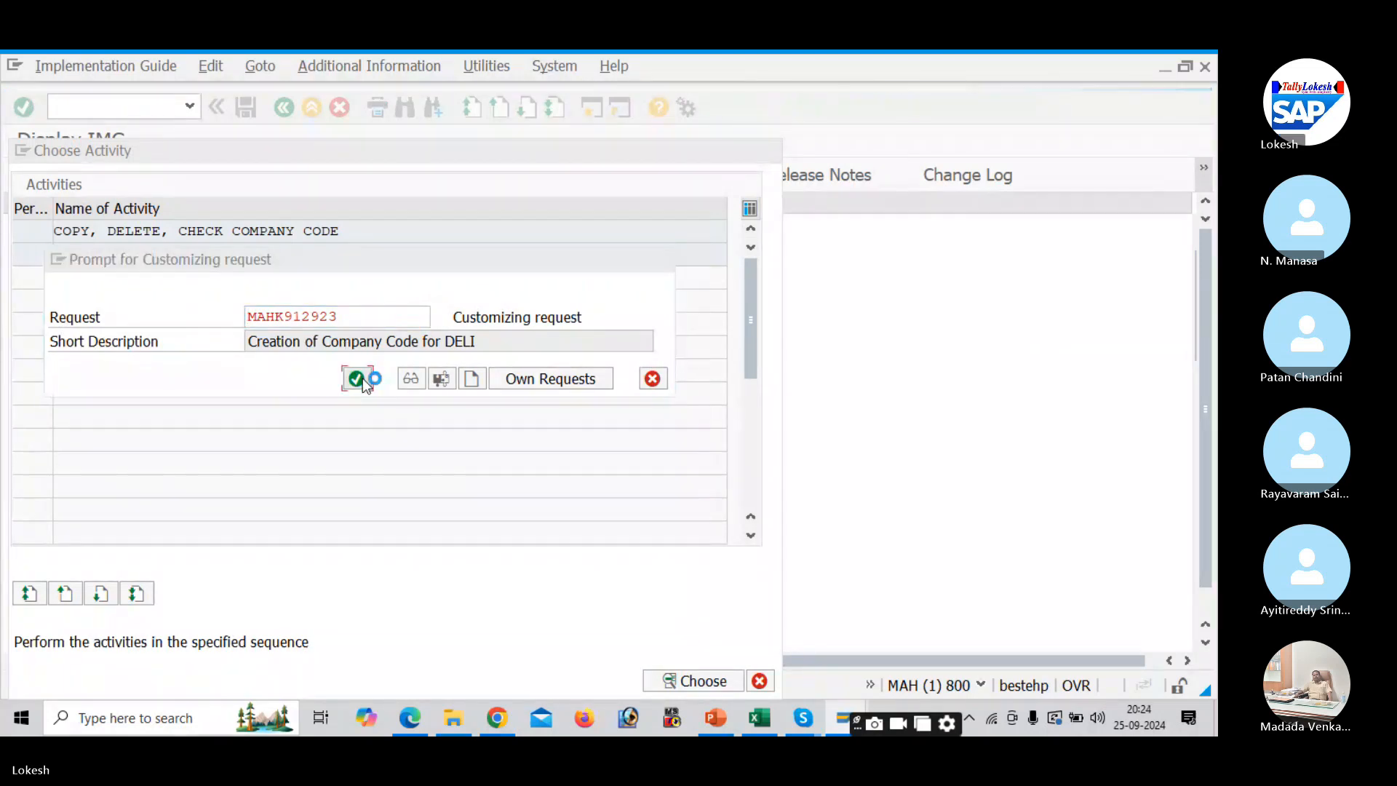
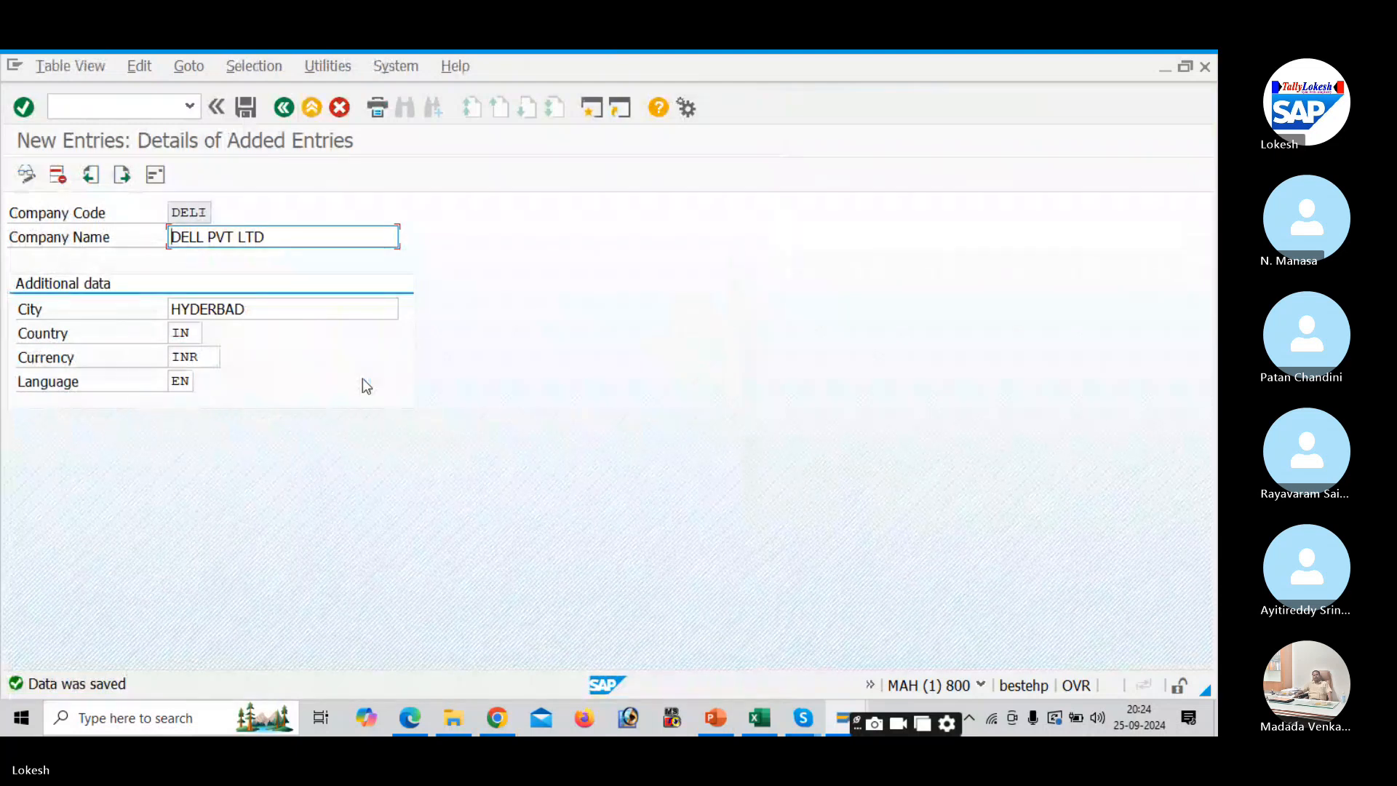
# - Log company code DELI in cell D4 of the Excel tracker, against OX02 Creation of Company Code
pyautogui.hotkey('alt', 'Tab')
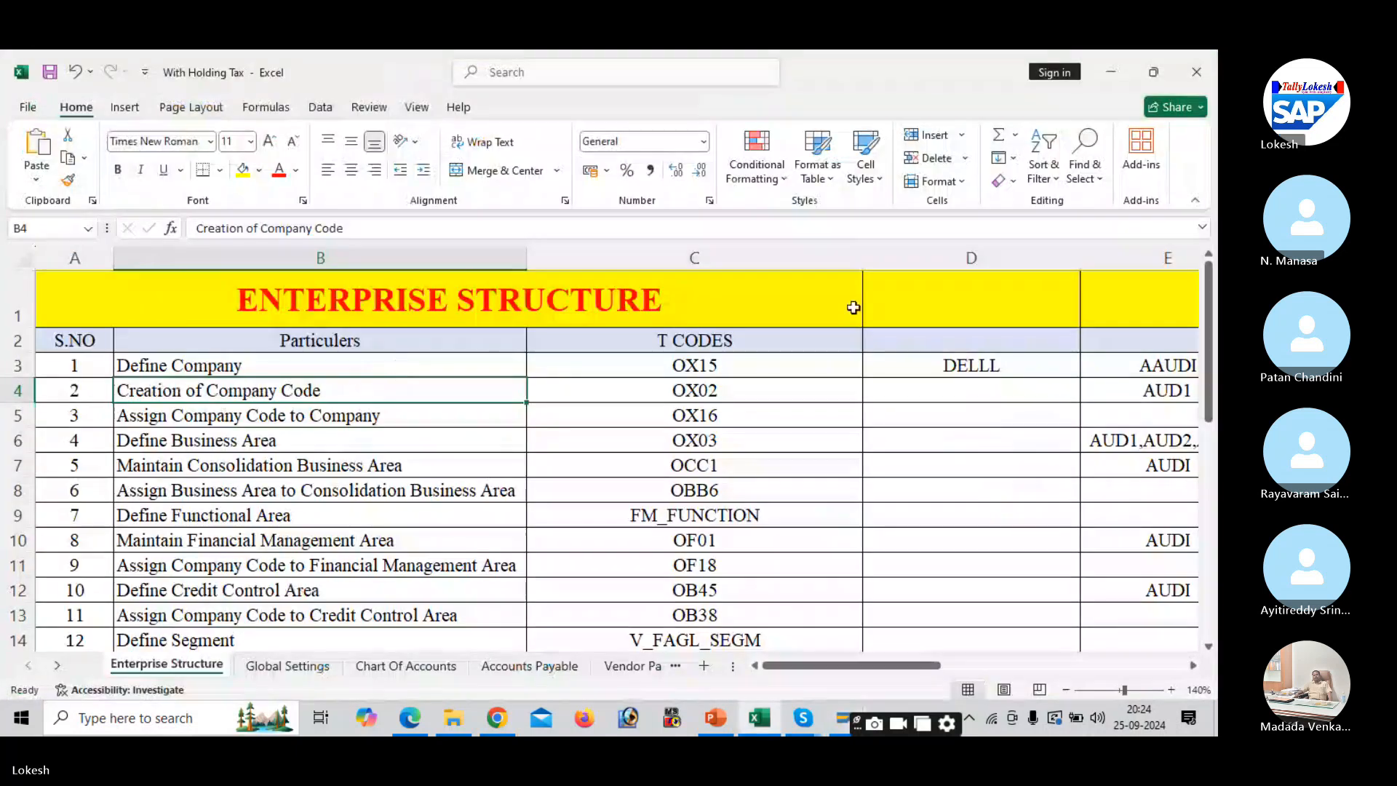
pyautogui.click(987, 379)
pyautogui.write('DE')
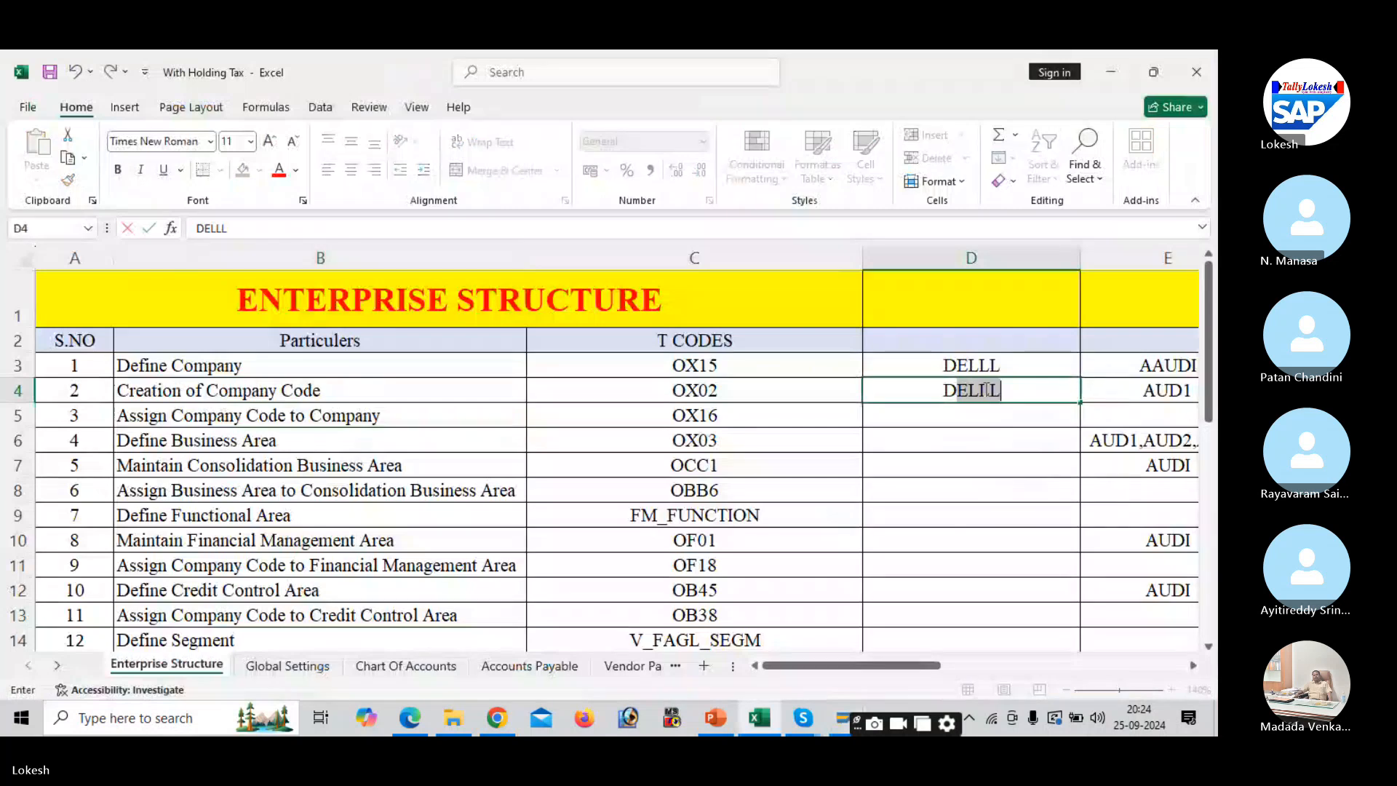
pyautogui.write('LI')
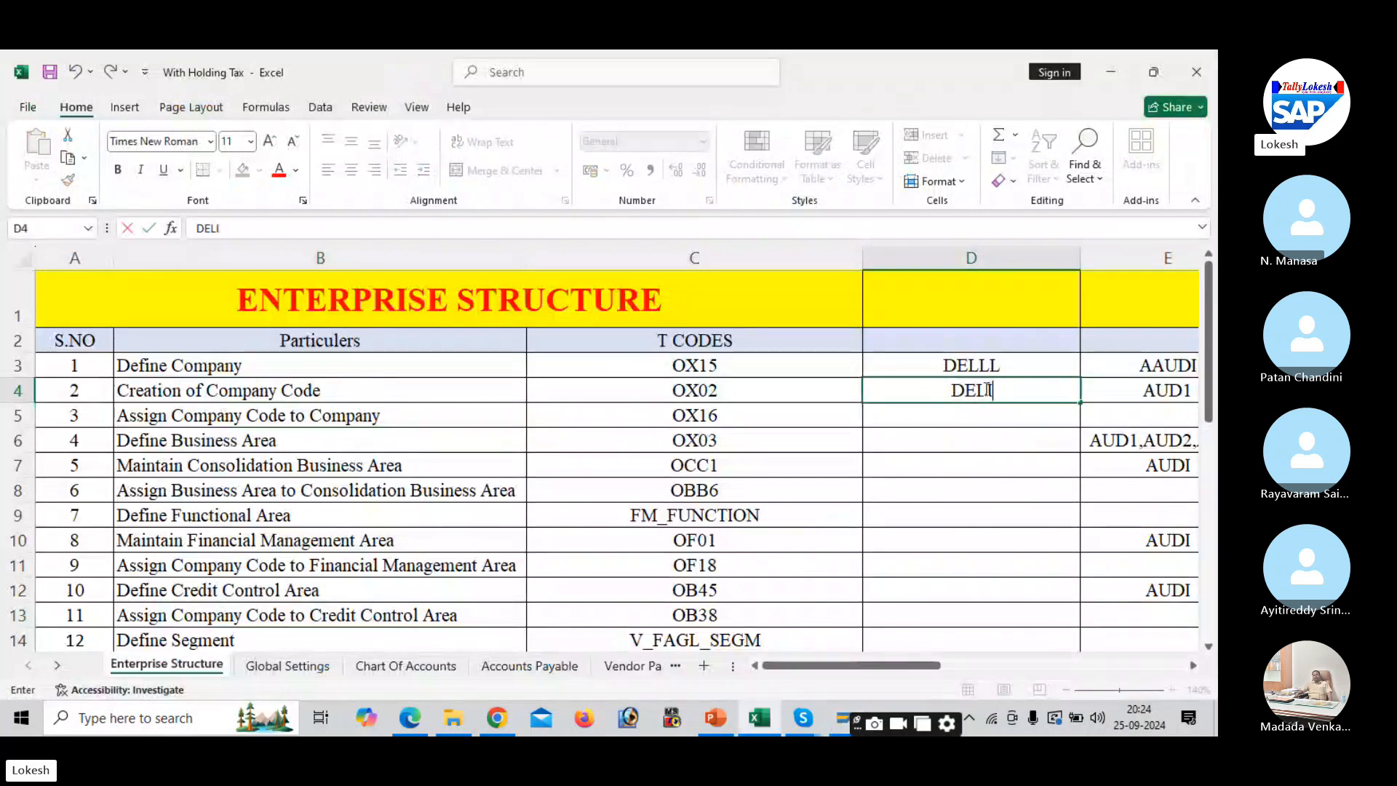
pyautogui.click(952, 423)
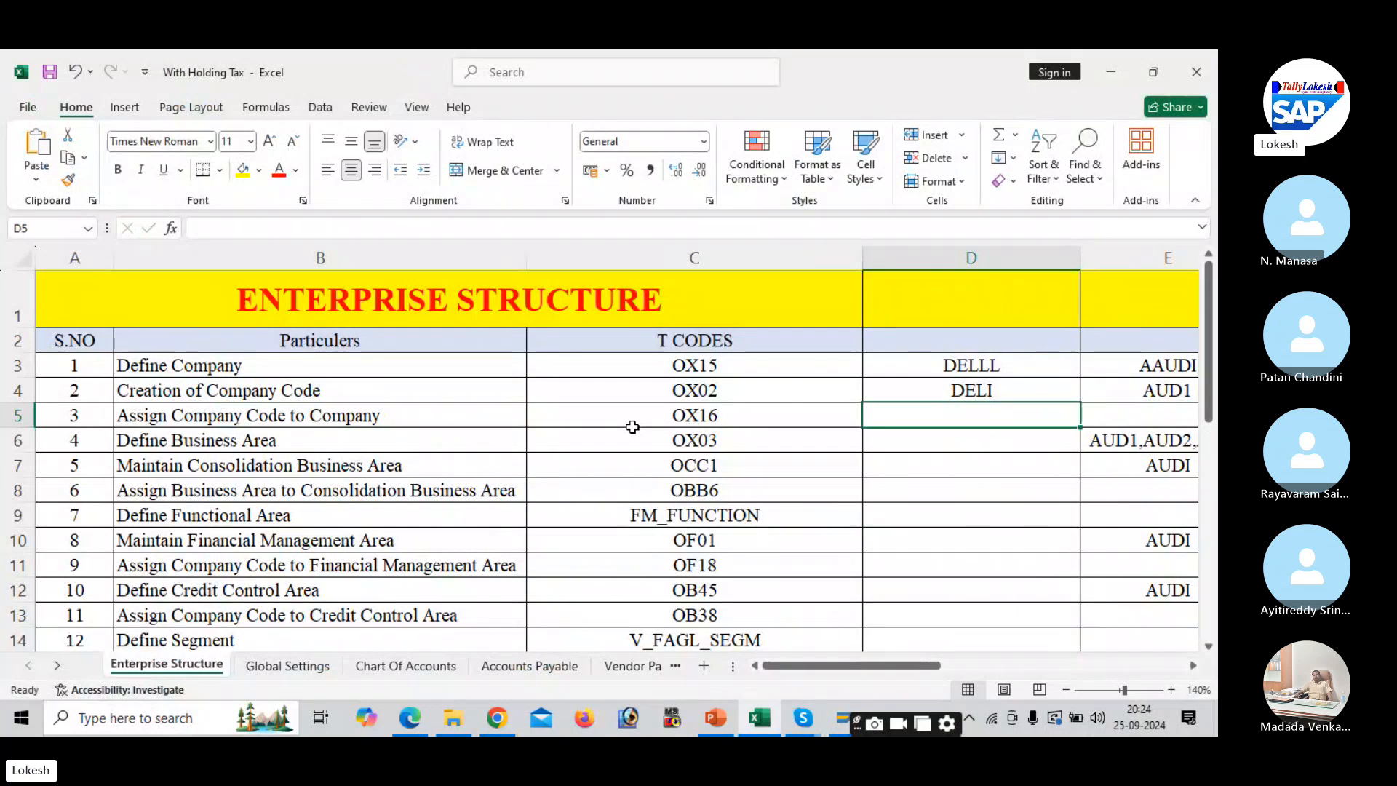
pyautogui.hotkey('alt', 'Tab')
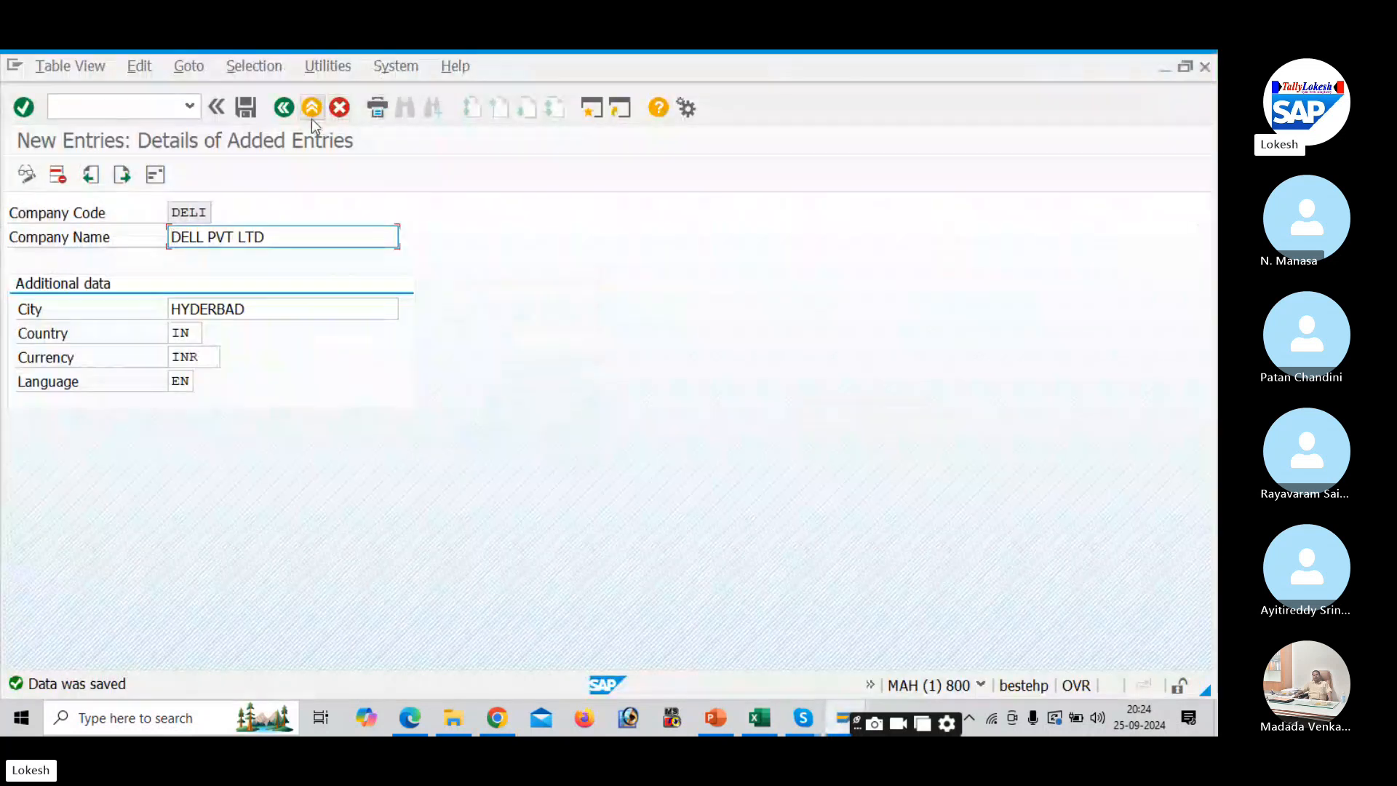
# - Return to the customizing guide and run Assignment > Financial Accounting > Assign company code to company
pyautogui.click(283, 107)
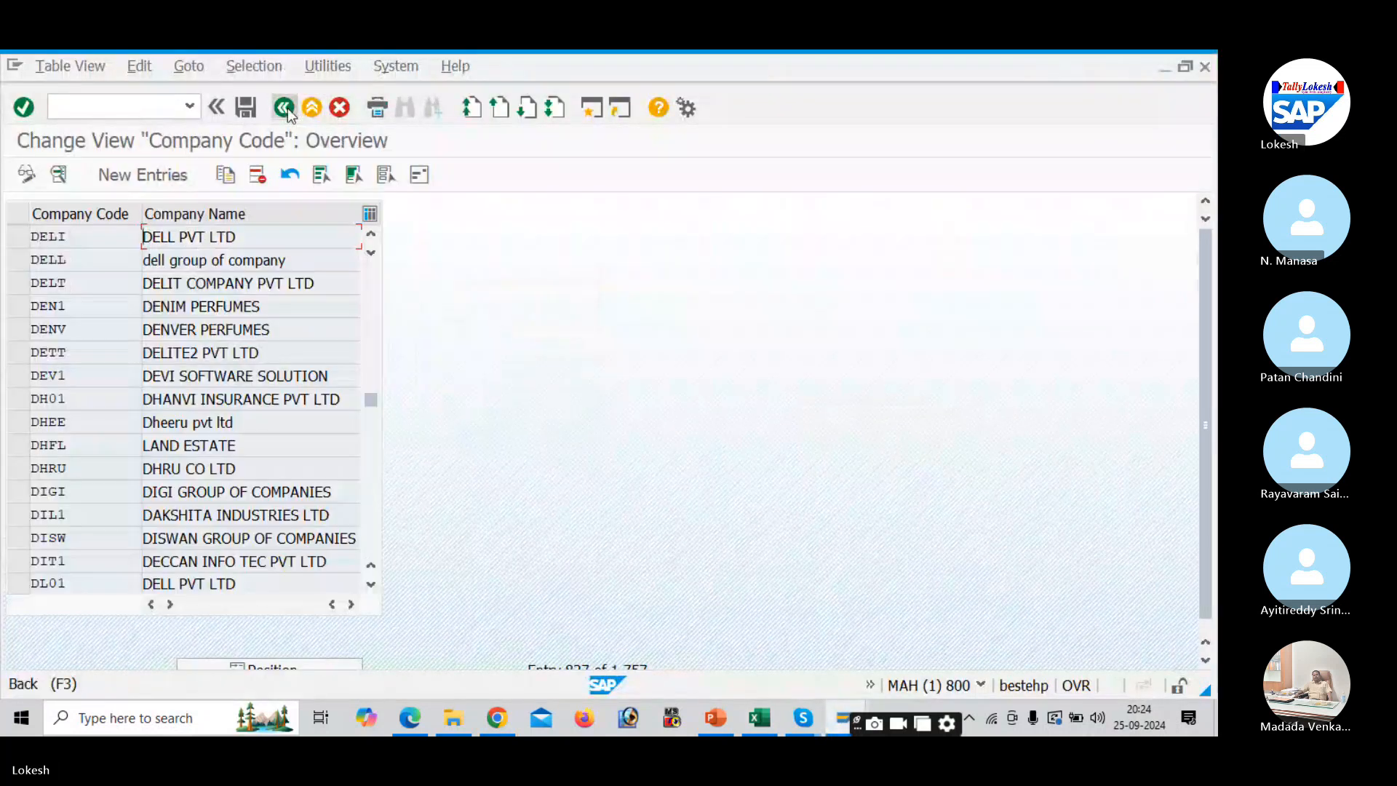
pyautogui.click(284, 107)
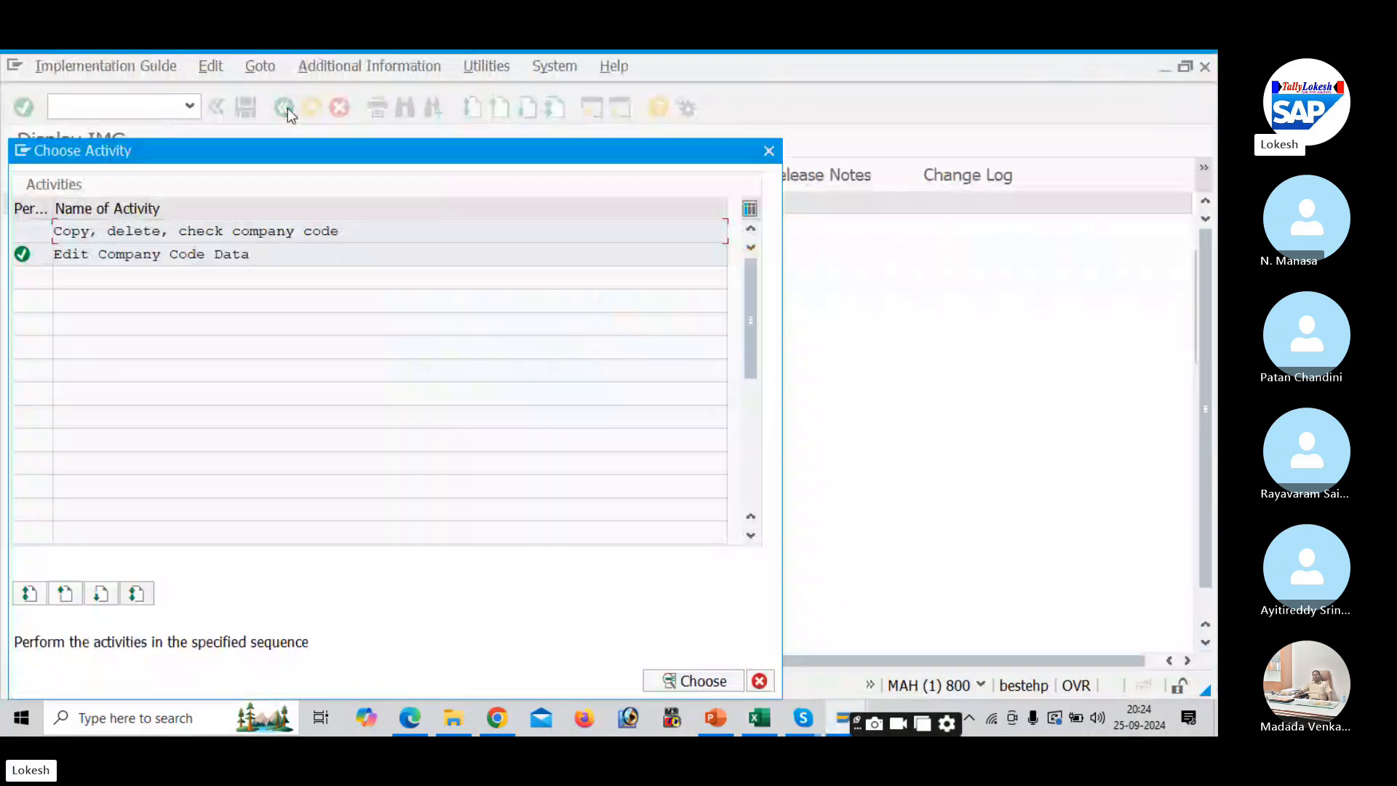
pyautogui.click(770, 153)
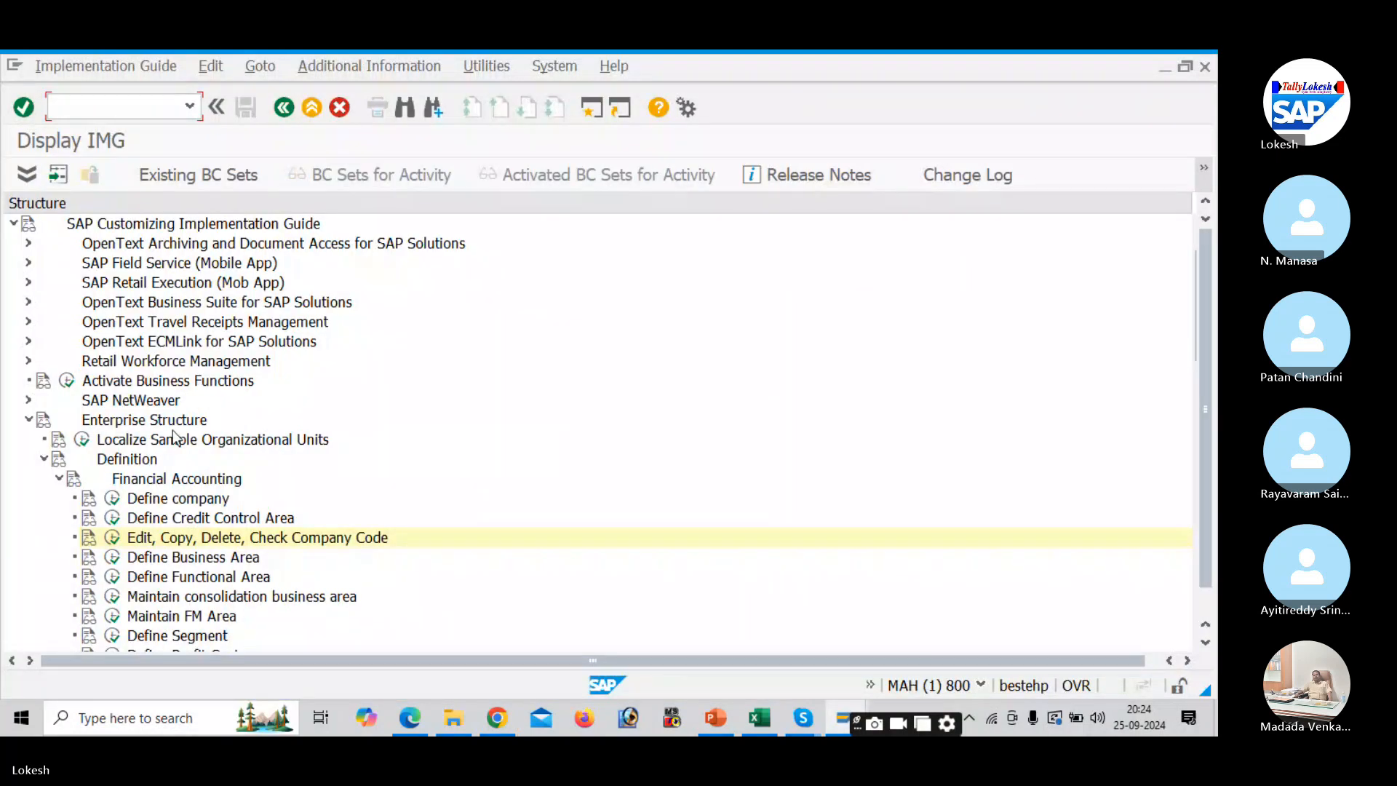
pyautogui.click(59, 478)
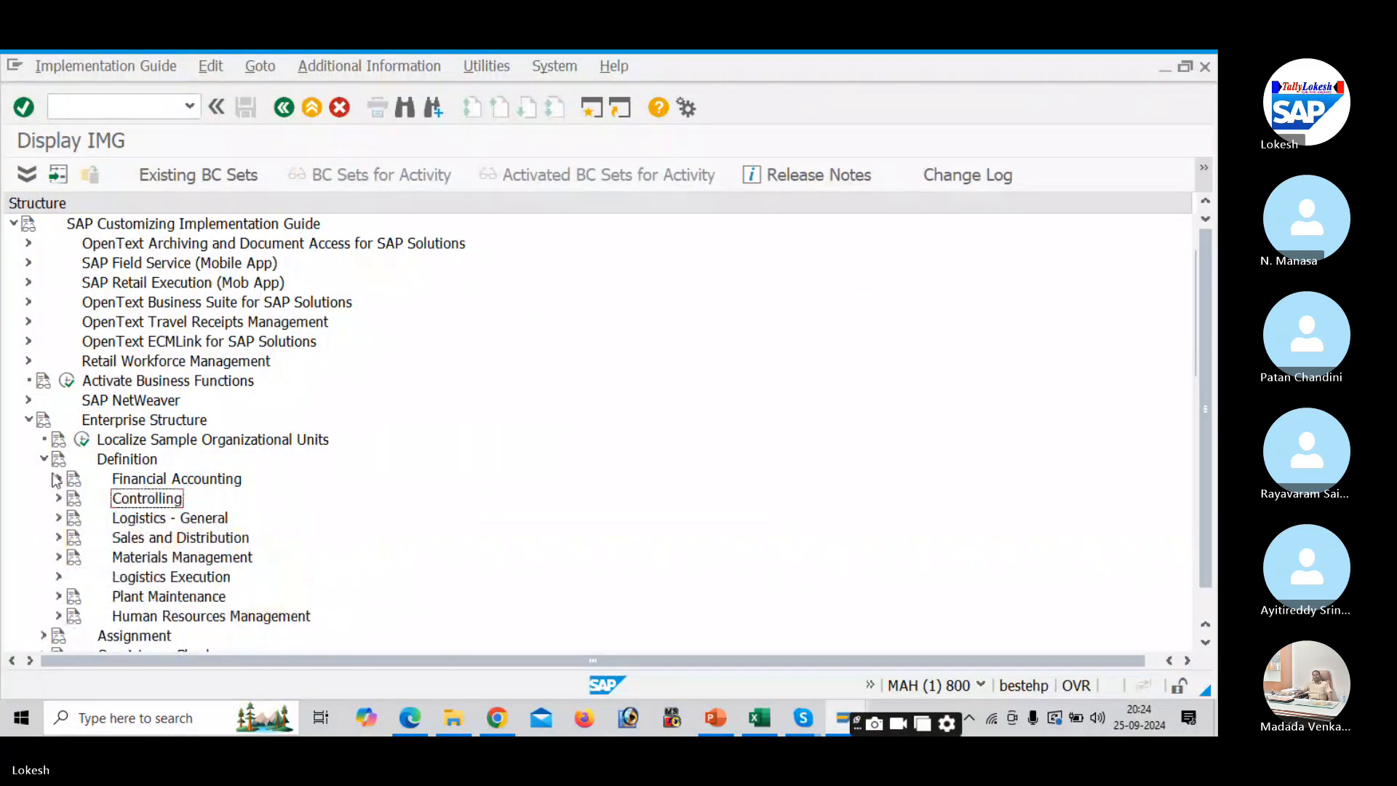
pyautogui.click(43, 459)
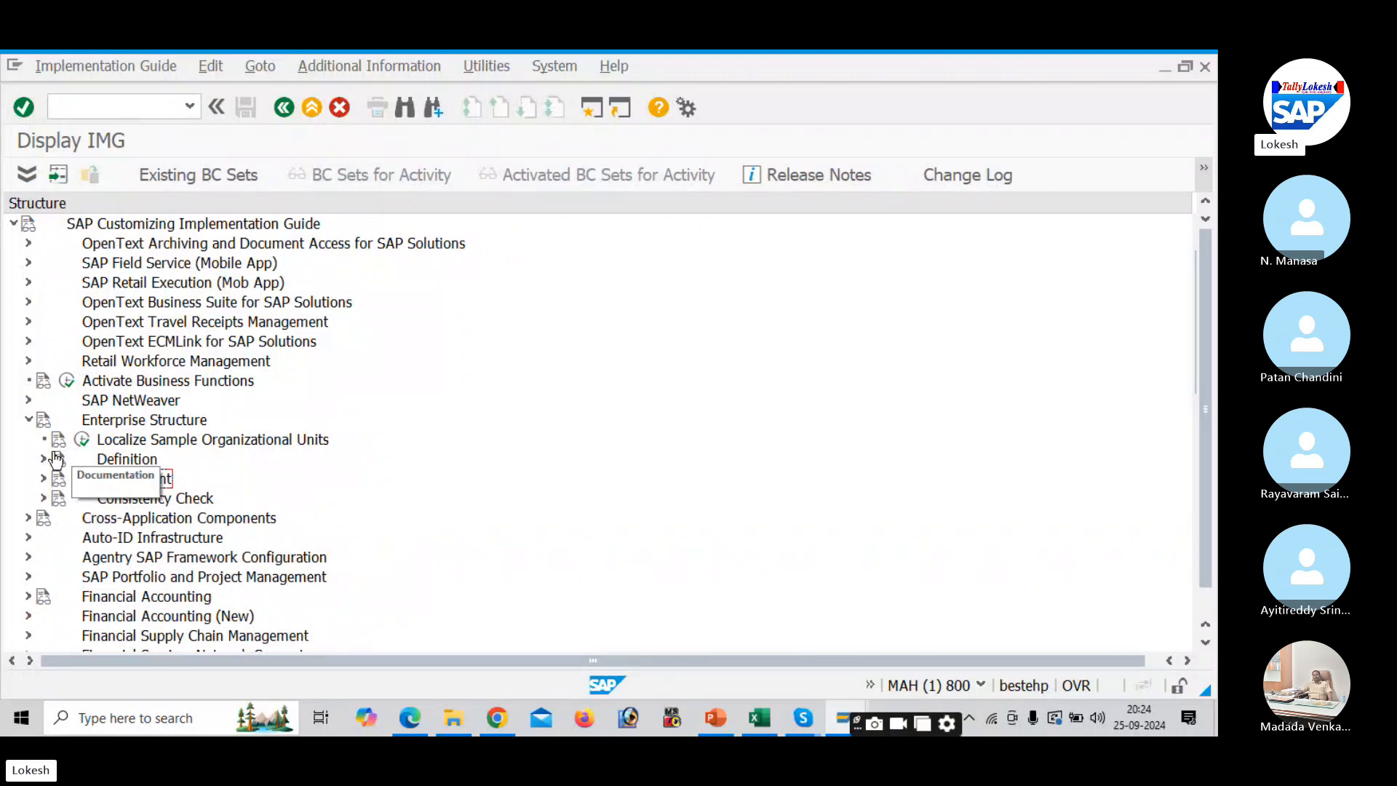
pyautogui.click(43, 479)
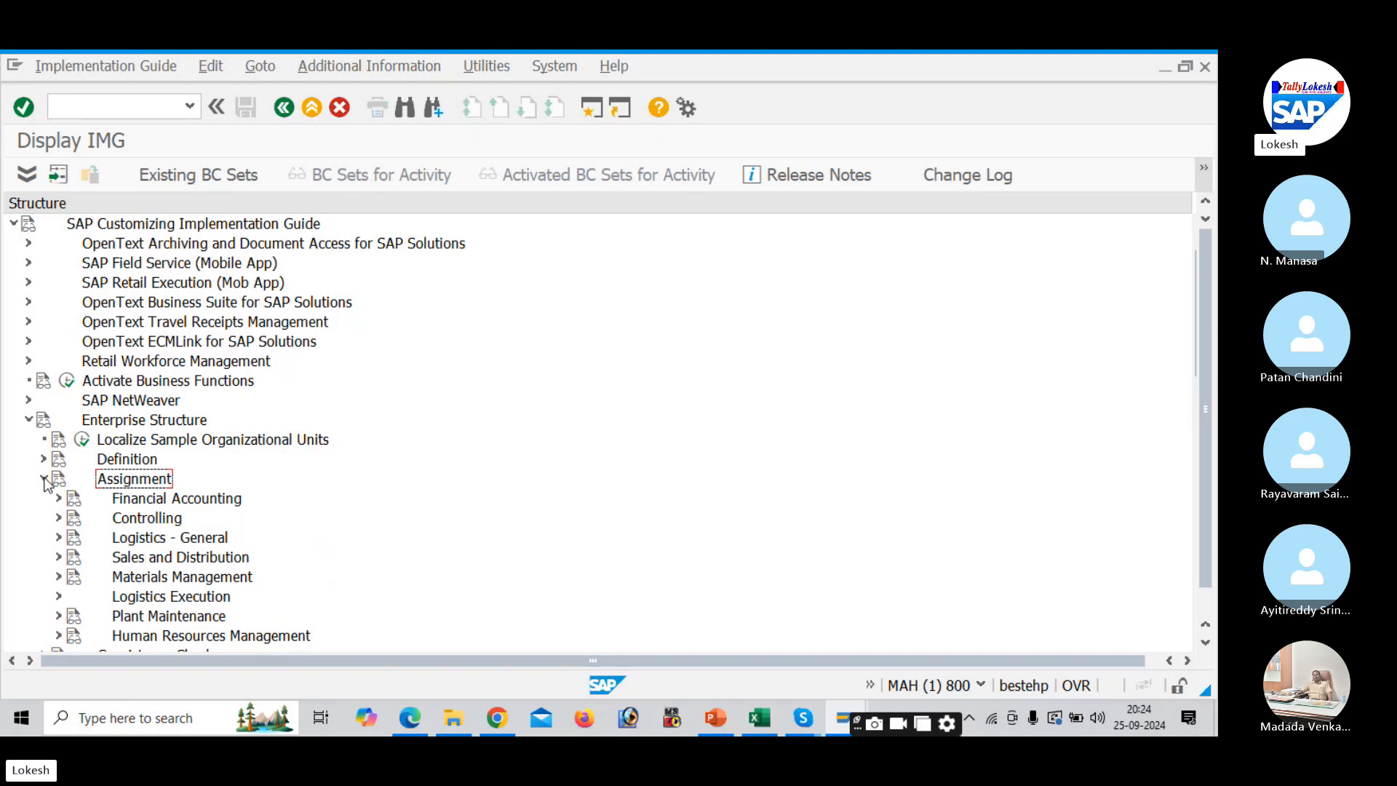
pyautogui.click(59, 499)
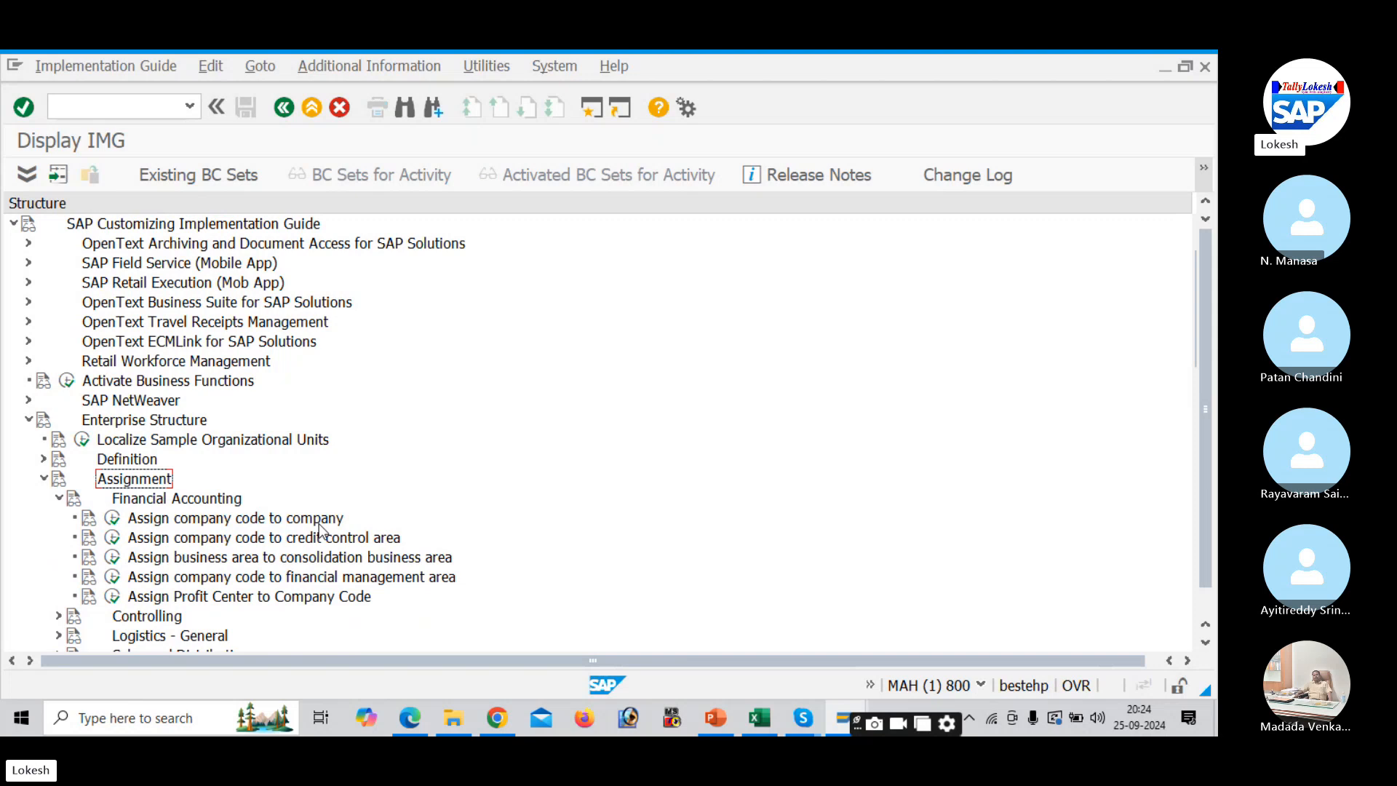
pyautogui.click(116, 516)
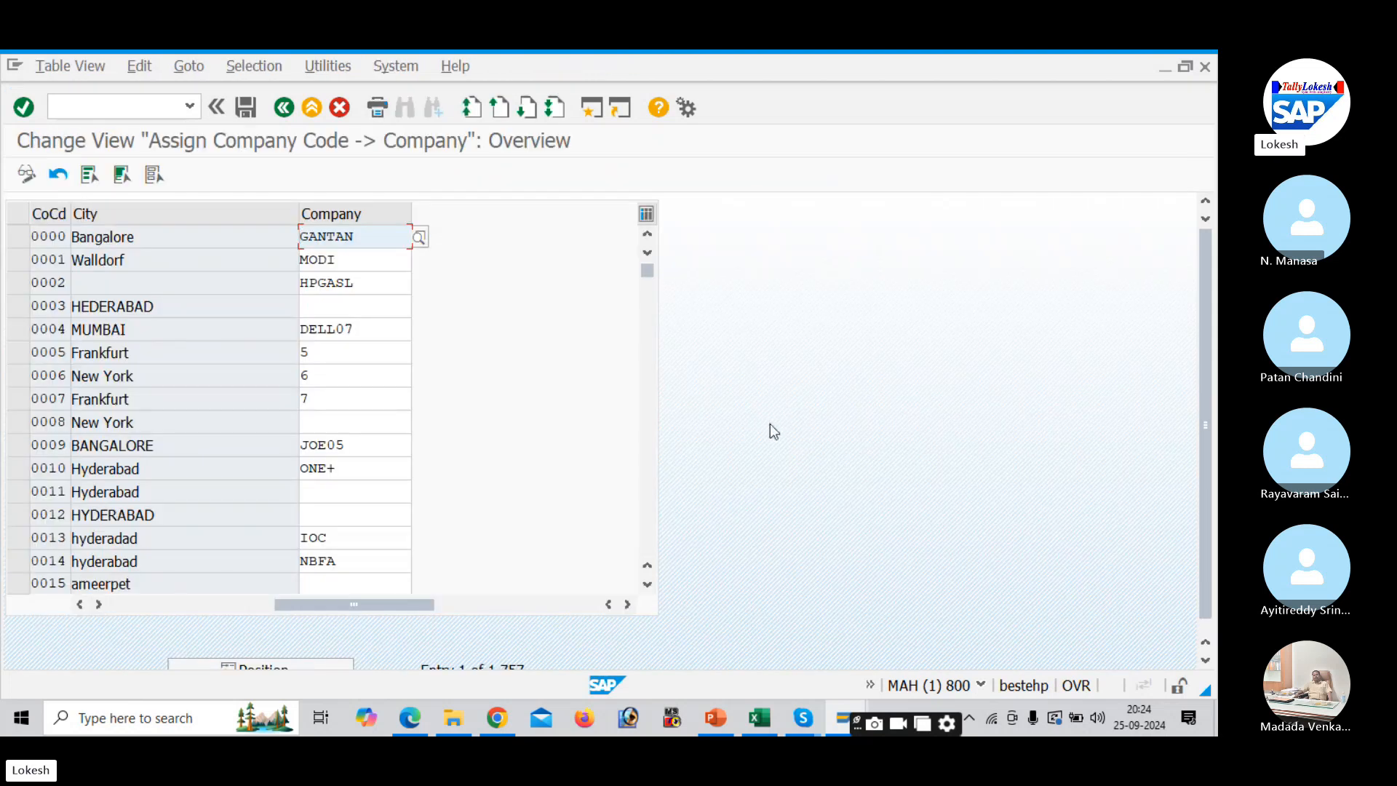
# - Position the company assignment table on company code DELI, whose company is still blank
pyautogui.scroll(-1, 1206, 465)
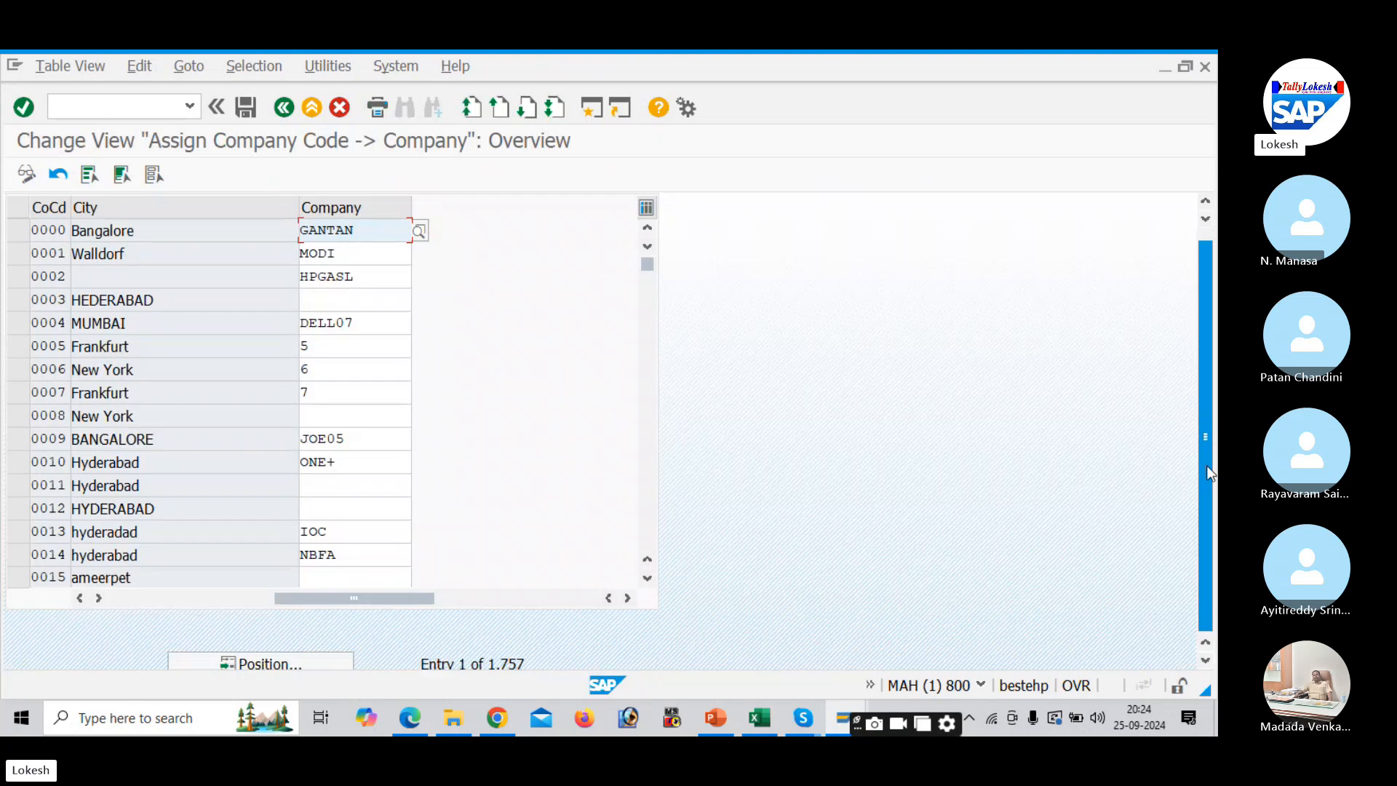
pyautogui.moveTo(1207, 465); pyautogui.dragTo(1208, 551)
pyautogui.click(323, 648)
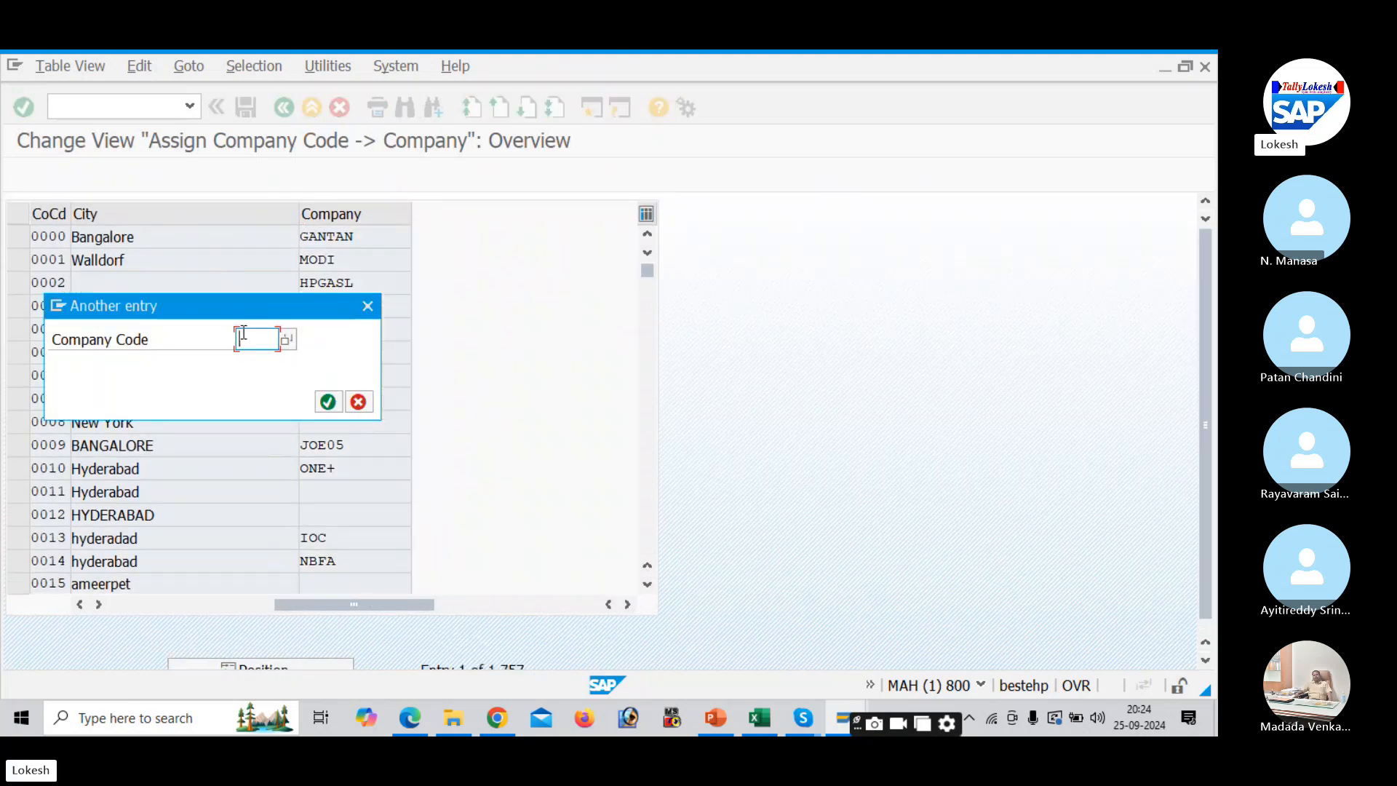
pyautogui.write('BE')
pyautogui.write('K')
pyautogui.write('I')
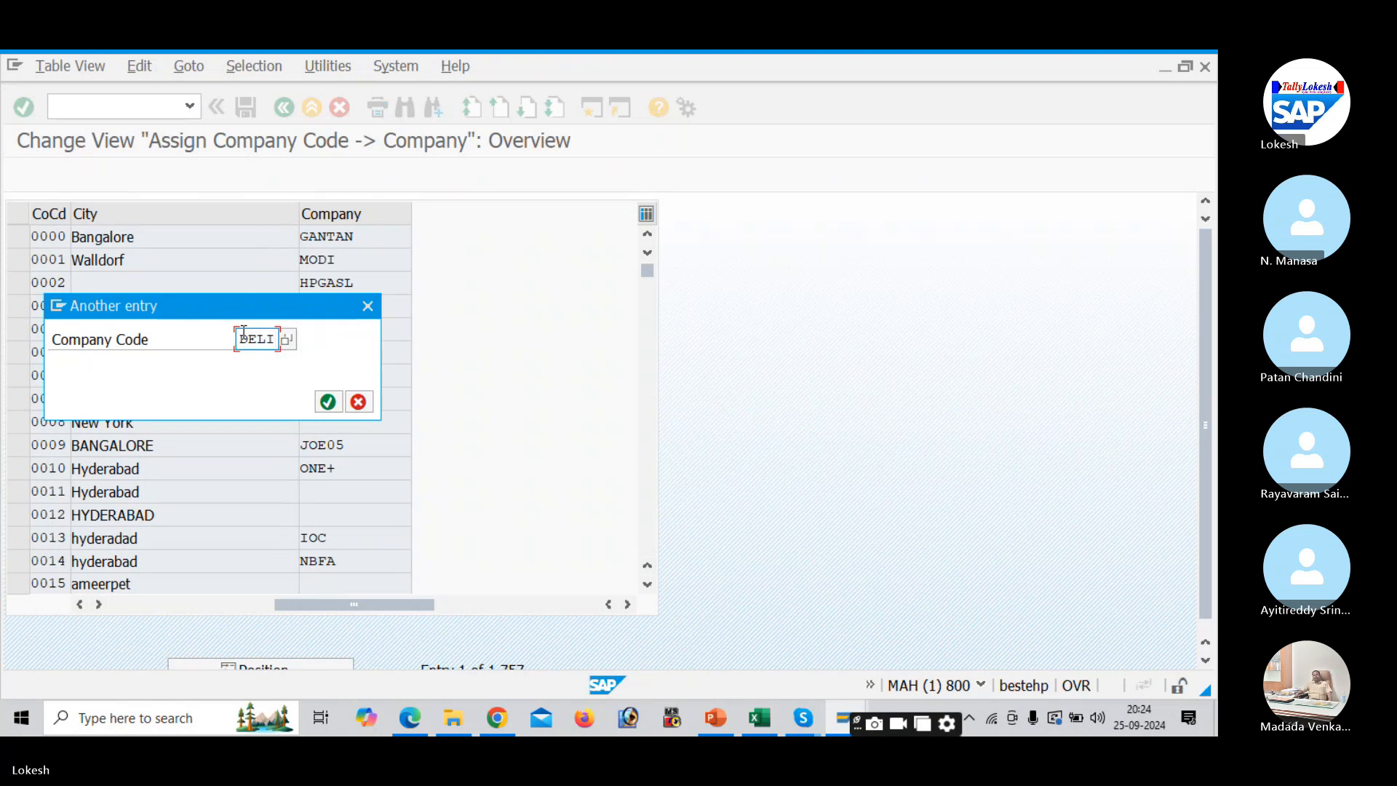
pyautogui.click(327, 401)
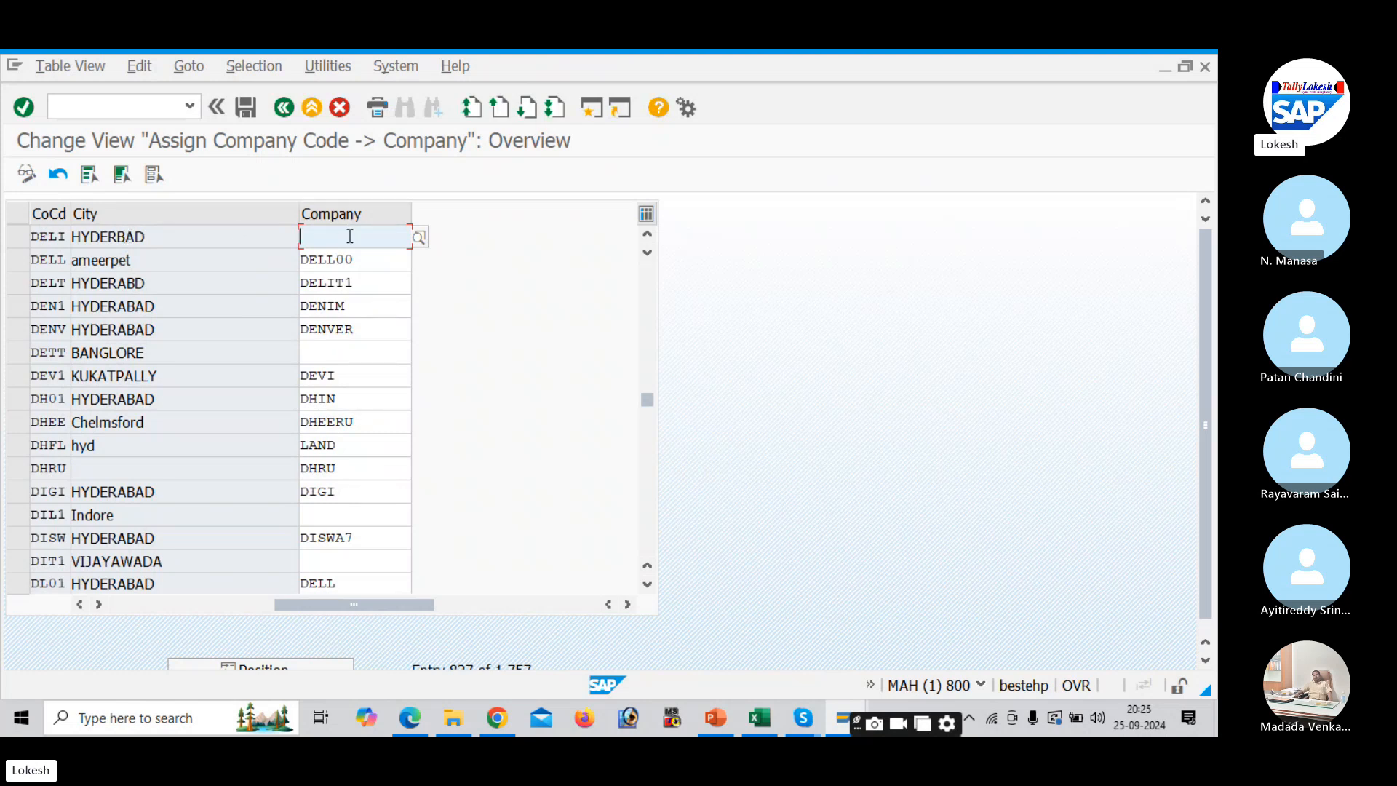
pyautogui.hotkey('alt', 'Tab')
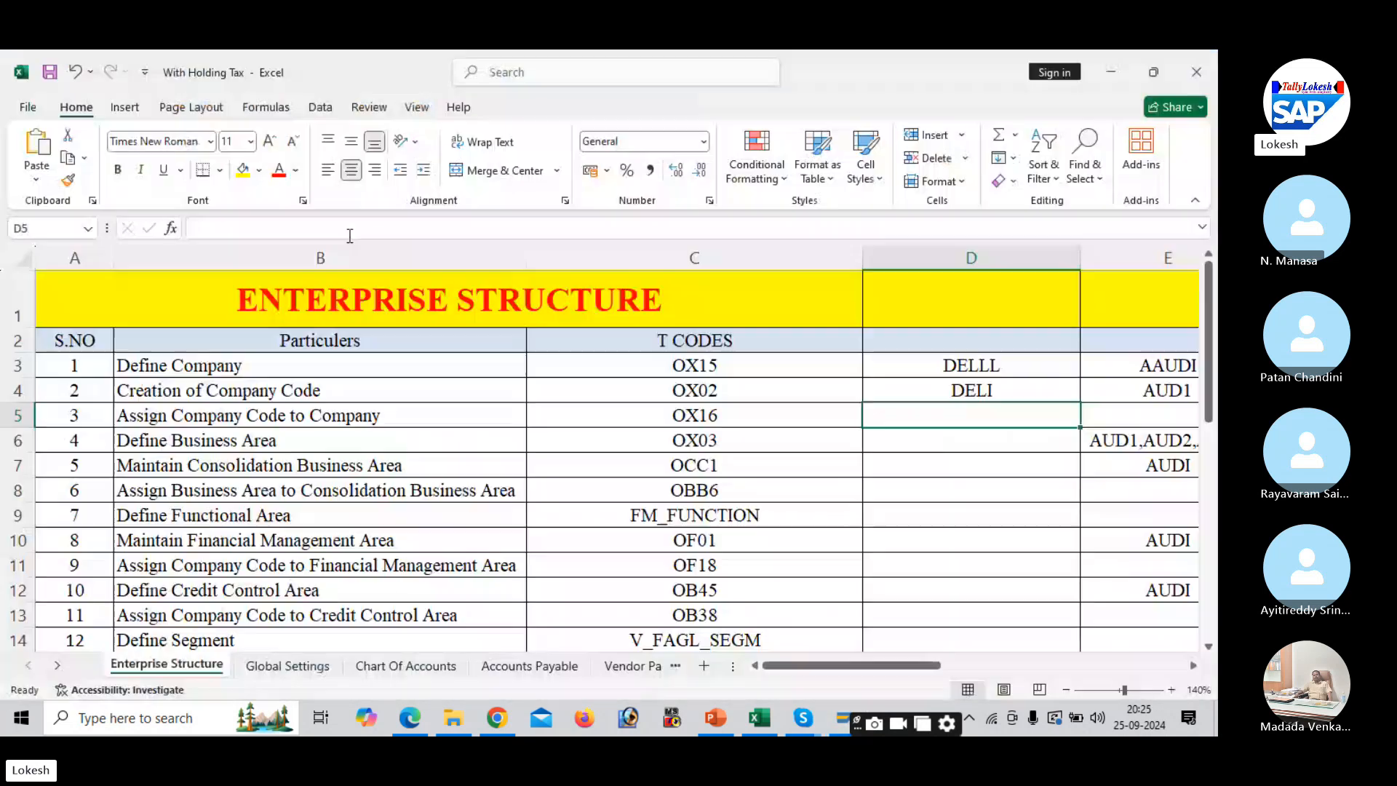
# - Check the Excel tracker to confirm company DELLL is listed under the Define Company step
pyautogui.click(920, 363)
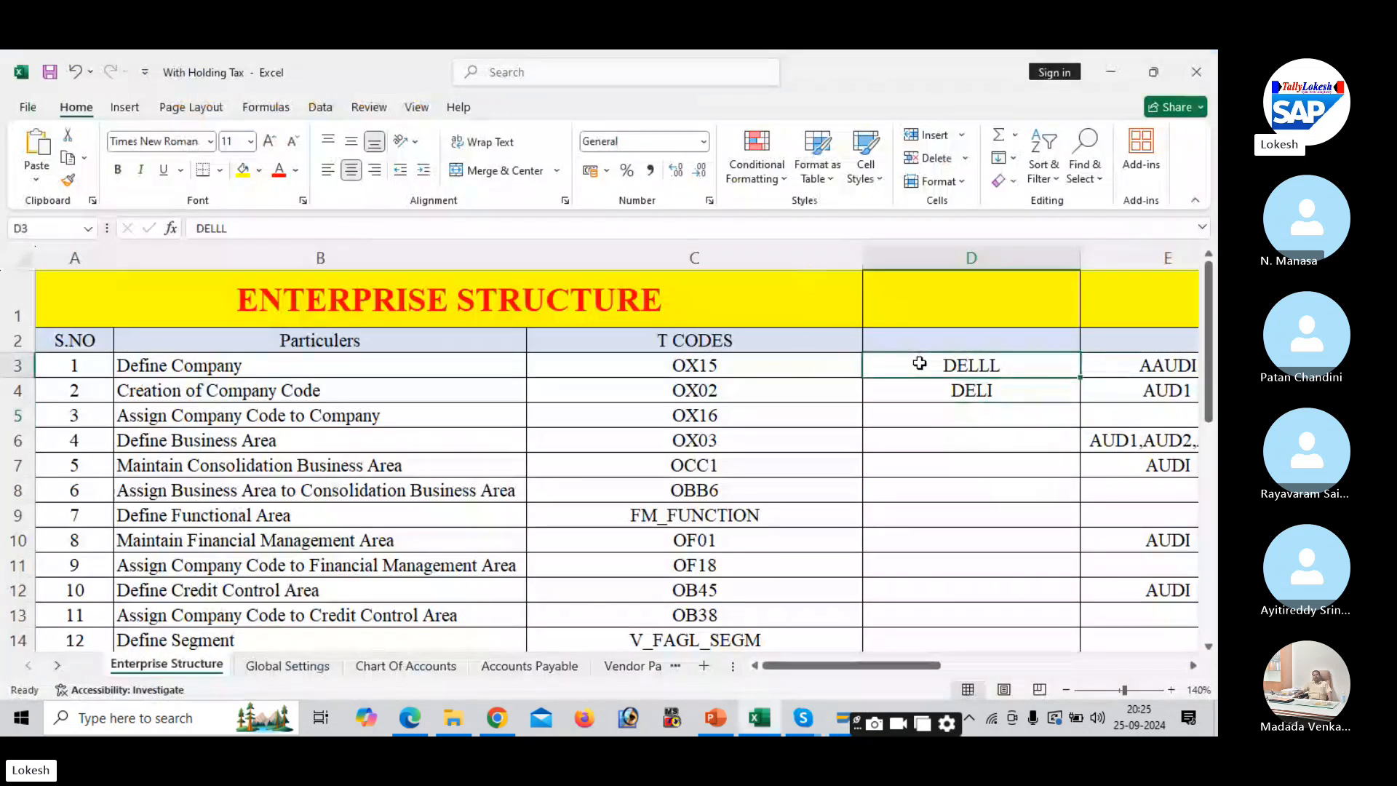
pyautogui.click(406, 389)
pyautogui.click(374, 365)
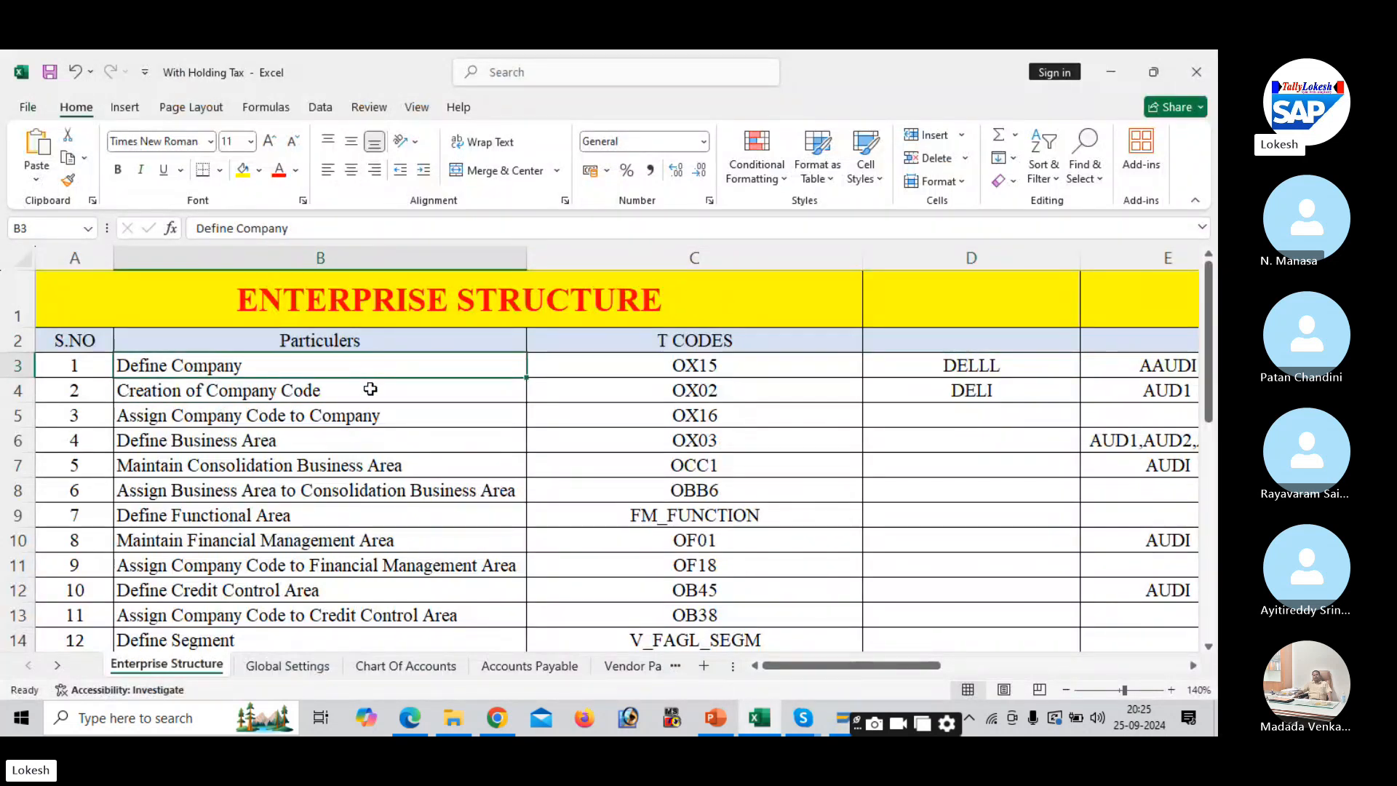
pyautogui.click(370, 394)
pyautogui.click(346, 364)
pyautogui.hotkey('alt', 'Tab')
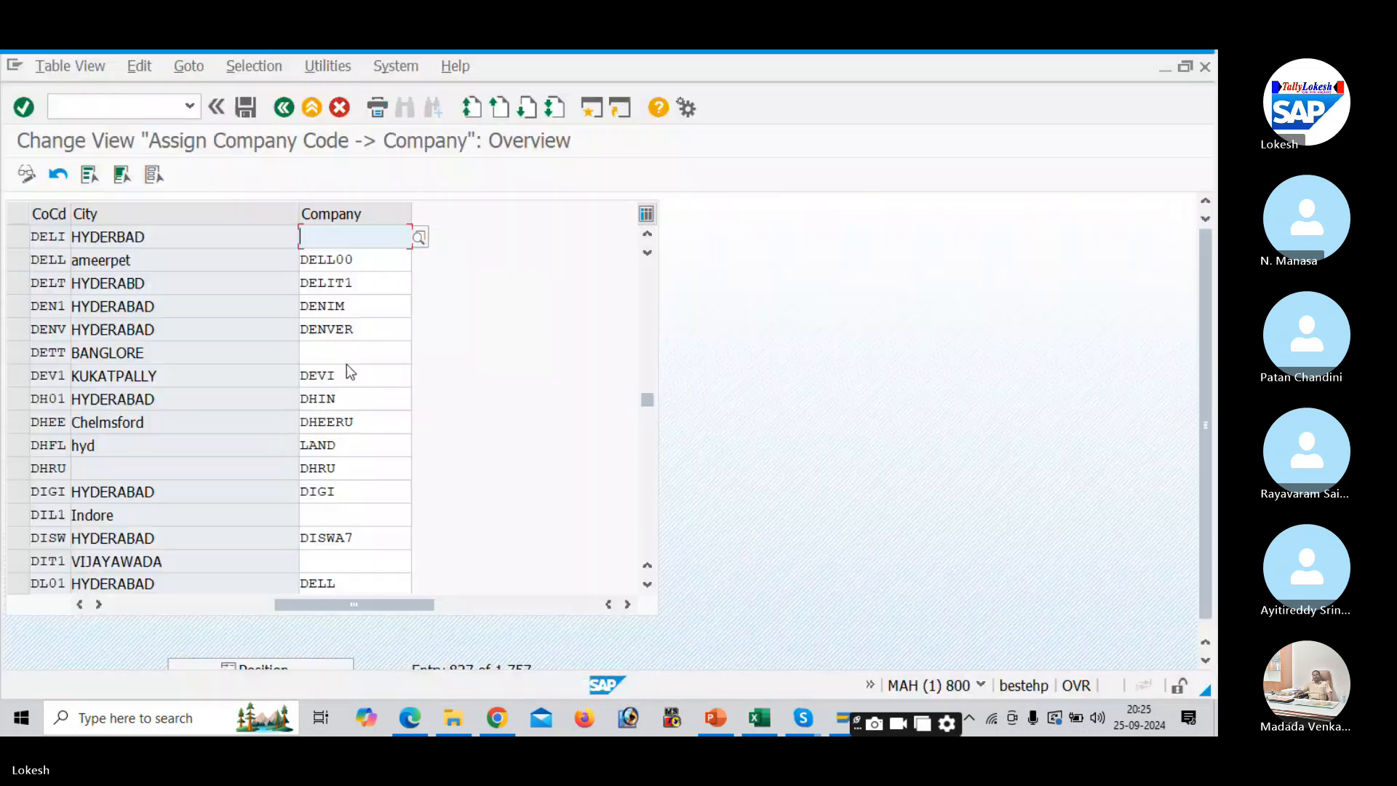
# - Assign company DELLL to company code DELI and save, starting a new customizing request
pyautogui.write('DELLL')
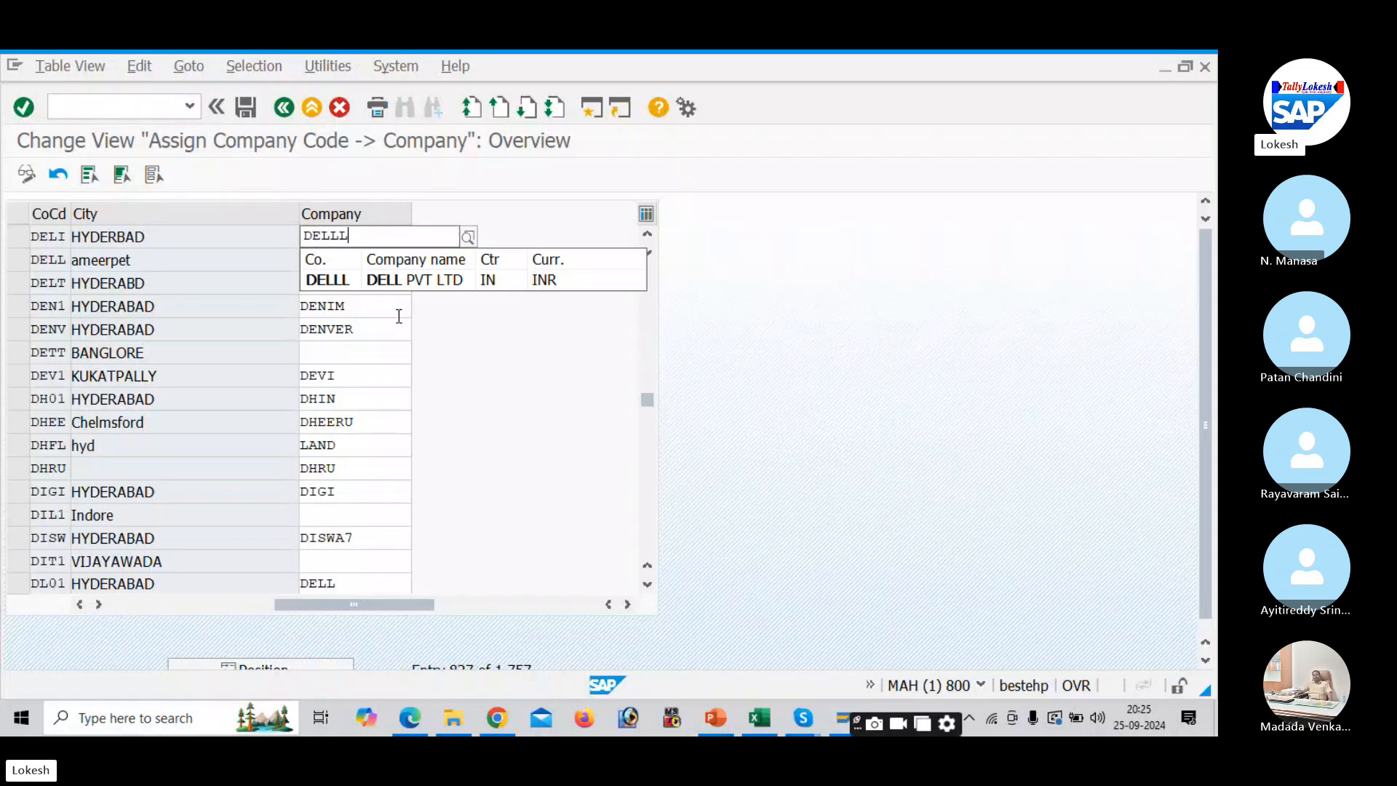
pyautogui.click(391, 281)
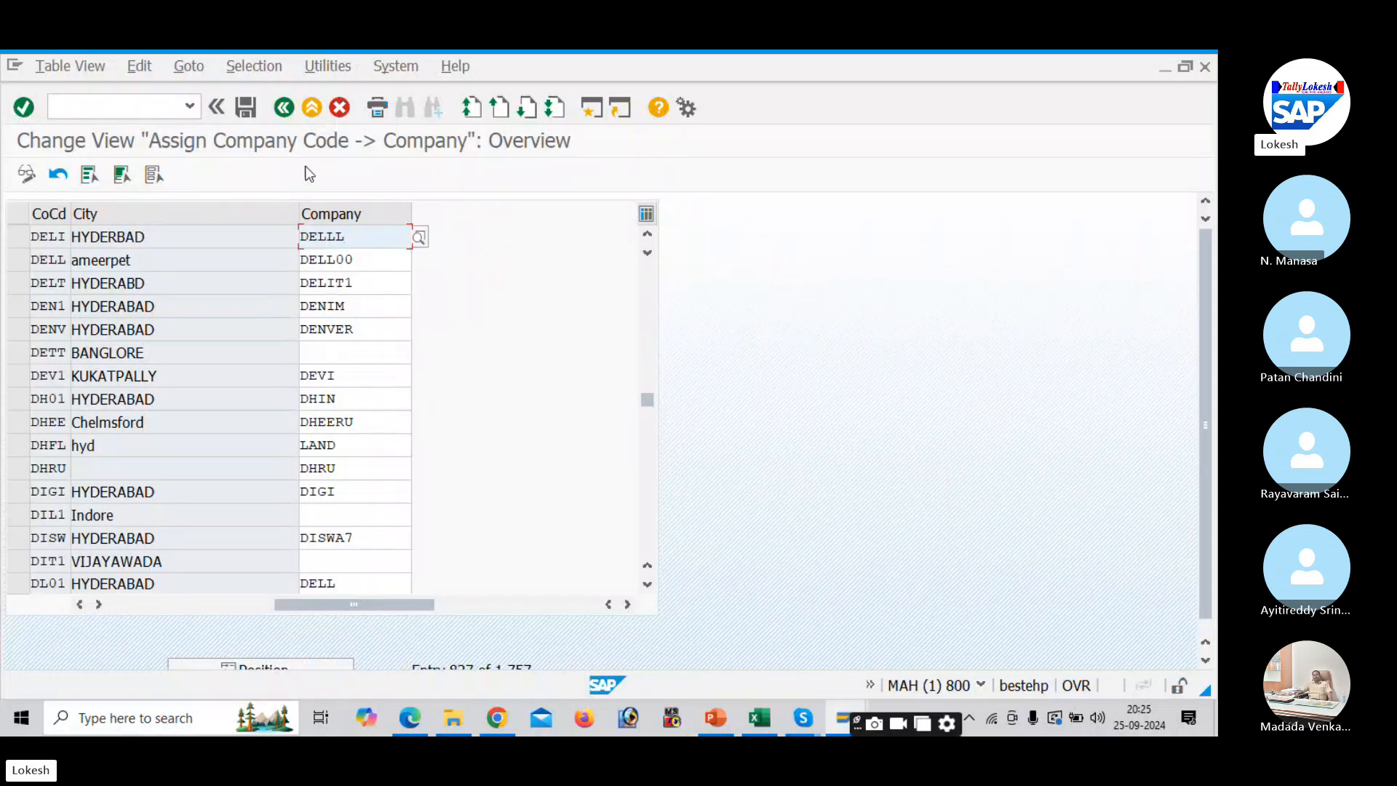
pyautogui.click(252, 109)
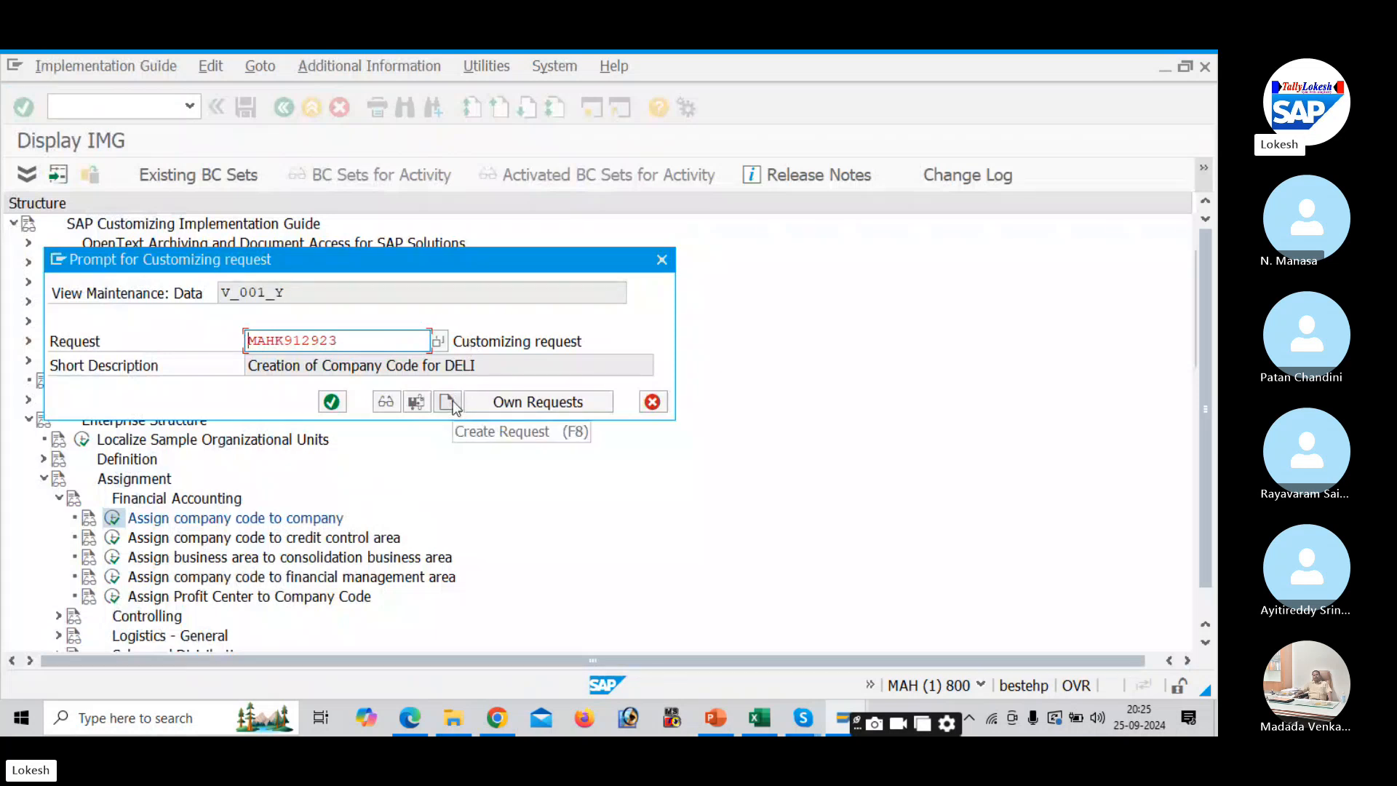
pyautogui.click(447, 401)
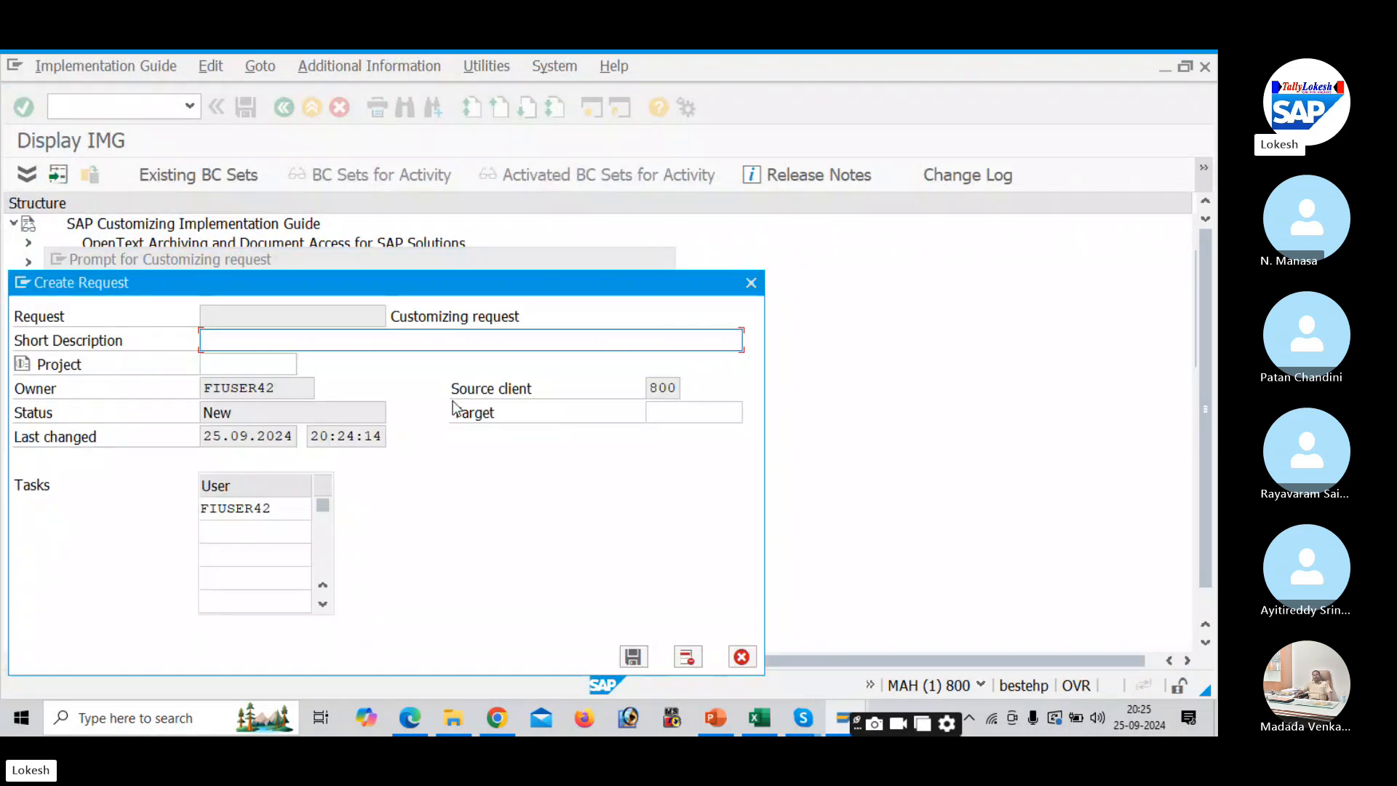
# - Tick Assign Company Code to Company in the tracker and save request 'Assign Company Code to Company for Deli'
pyautogui.hotkey('alt', 'Tab')
pyautogui.click(341, 412)
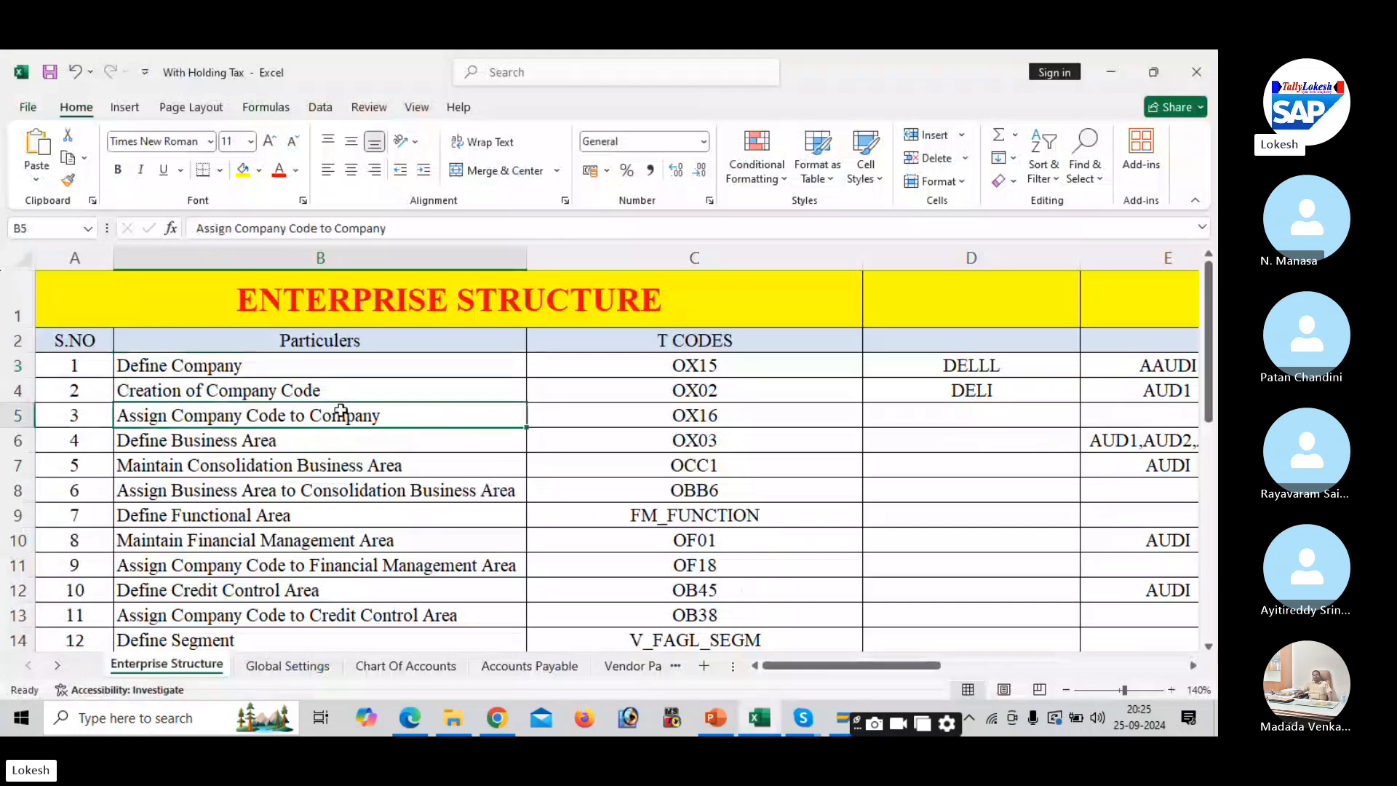
pyautogui.hotkey('alt', 'Tab')
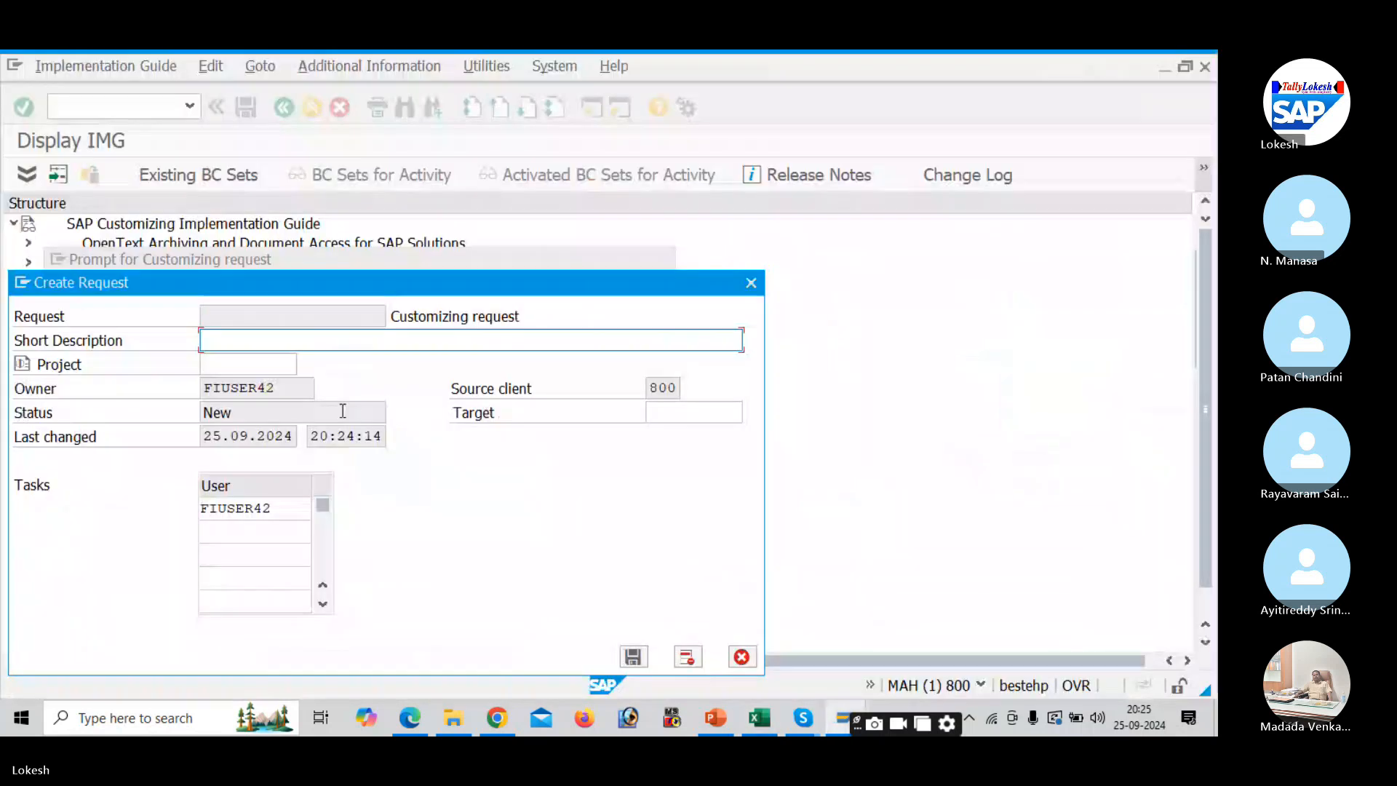
pyautogui.write('Assign Co')
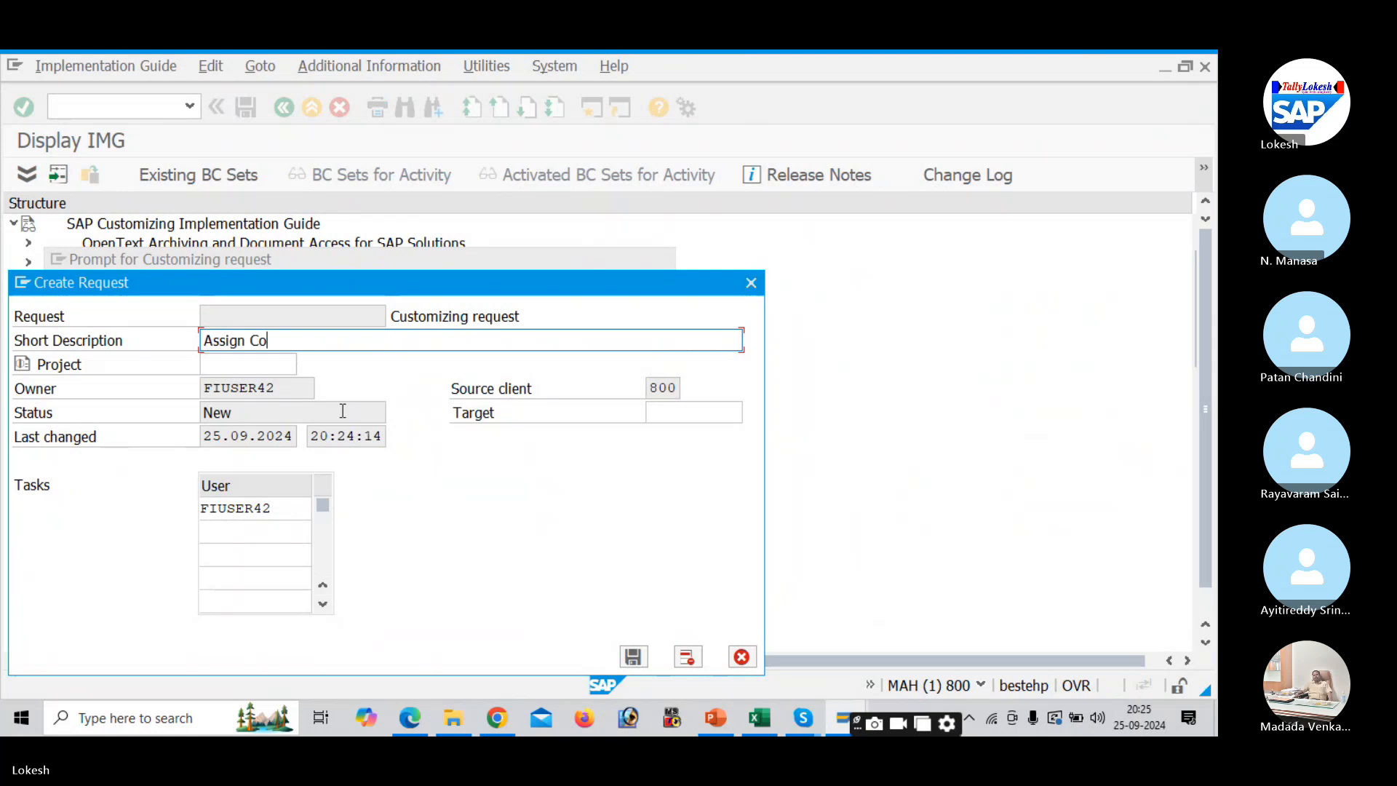
pyautogui.write('mpany Code to ')
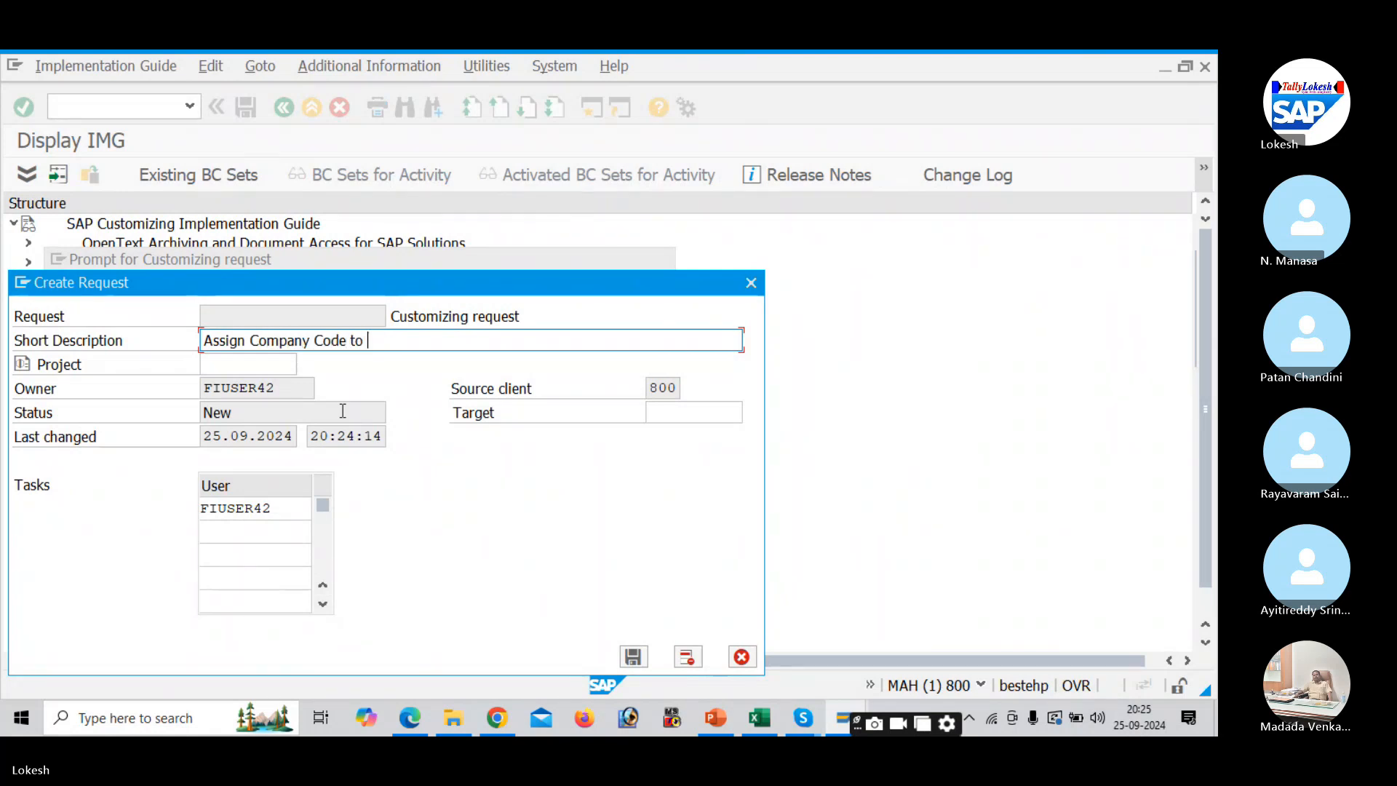
pyautogui.write('Company')
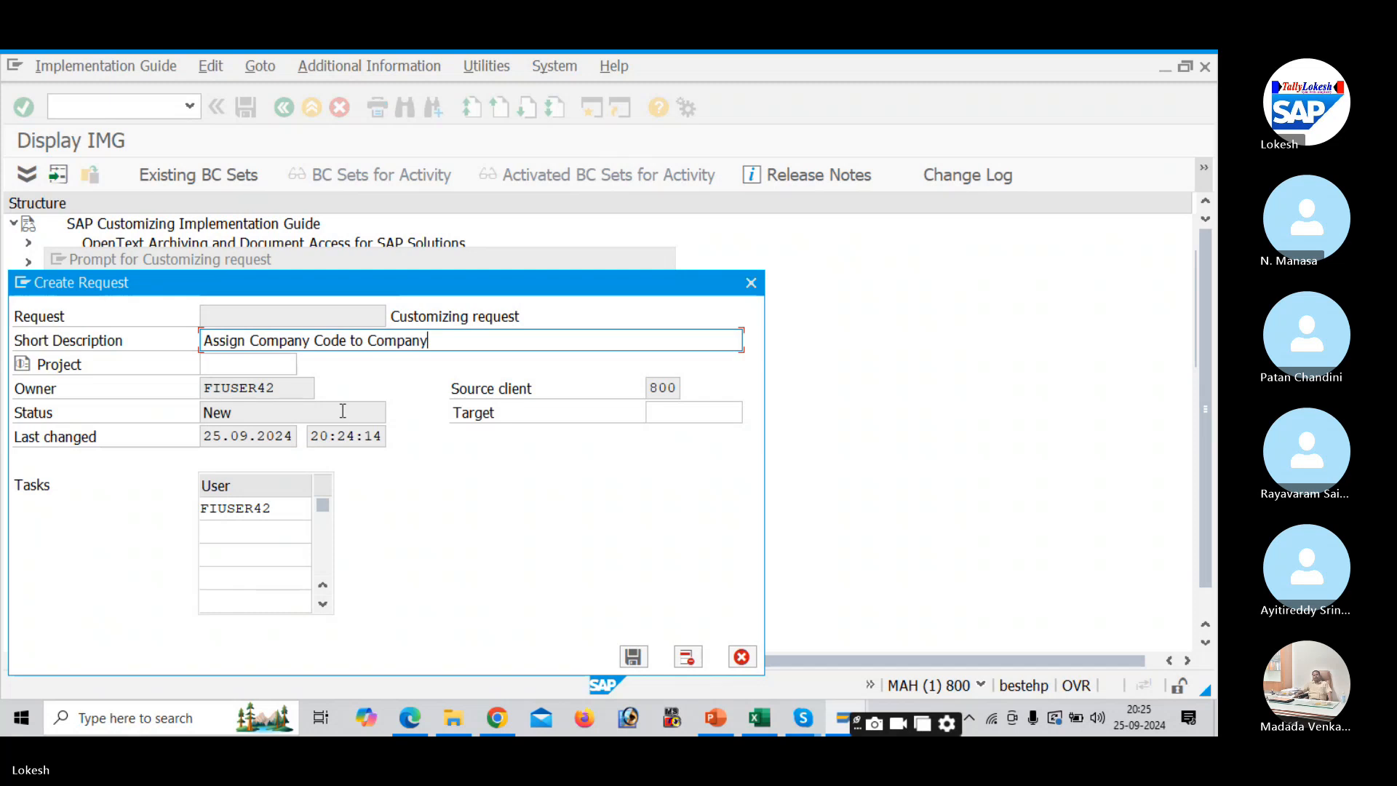
pyautogui.write(' for ')
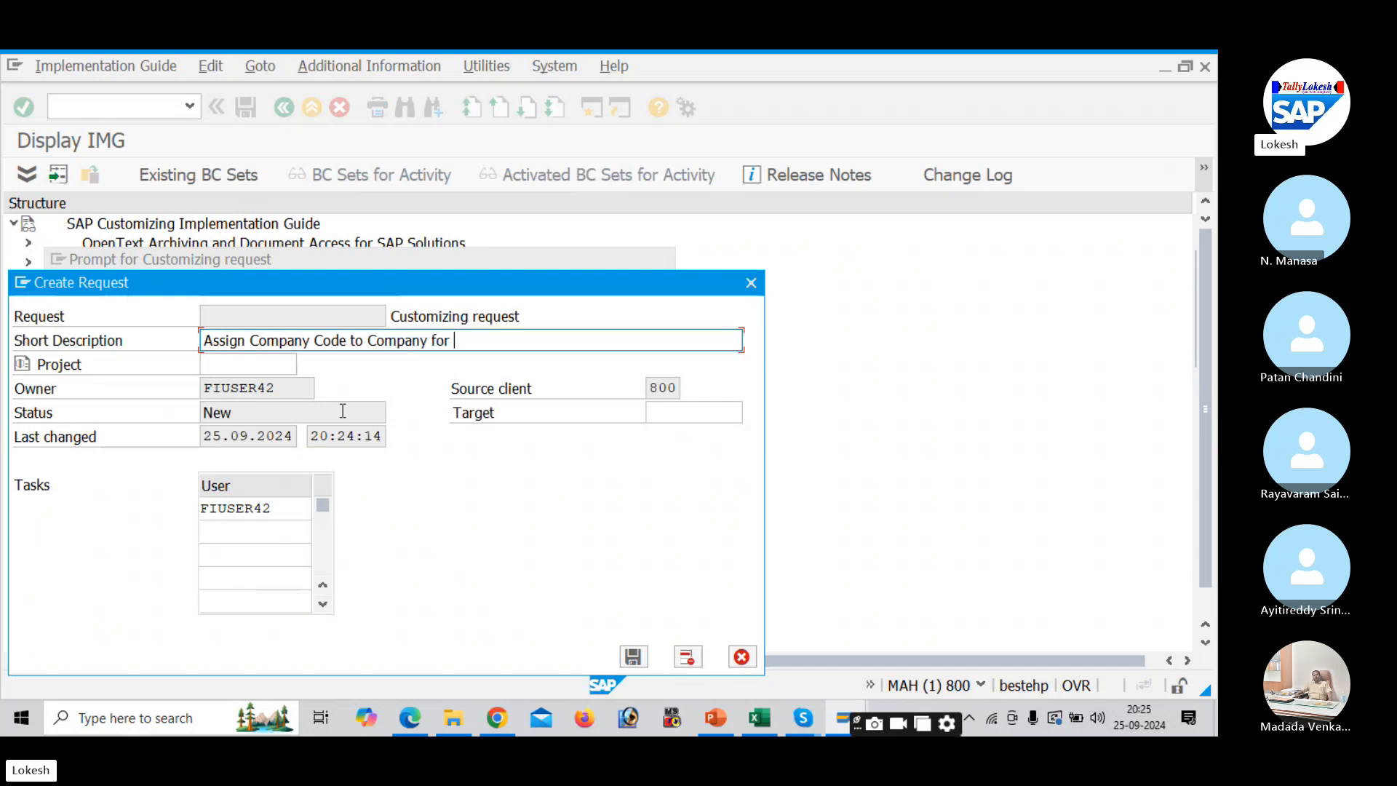
pyautogui.write('Deli')
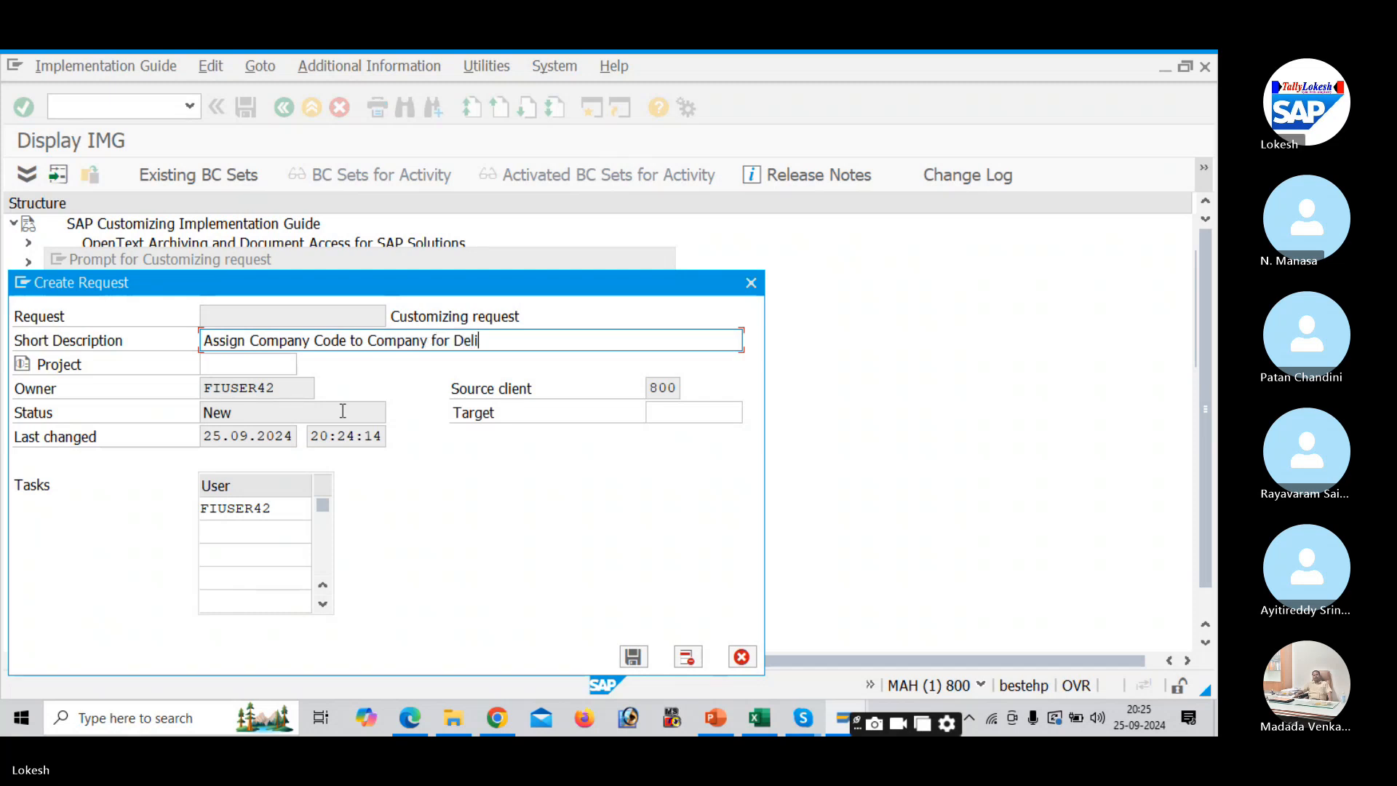
pyautogui.click(634, 659)
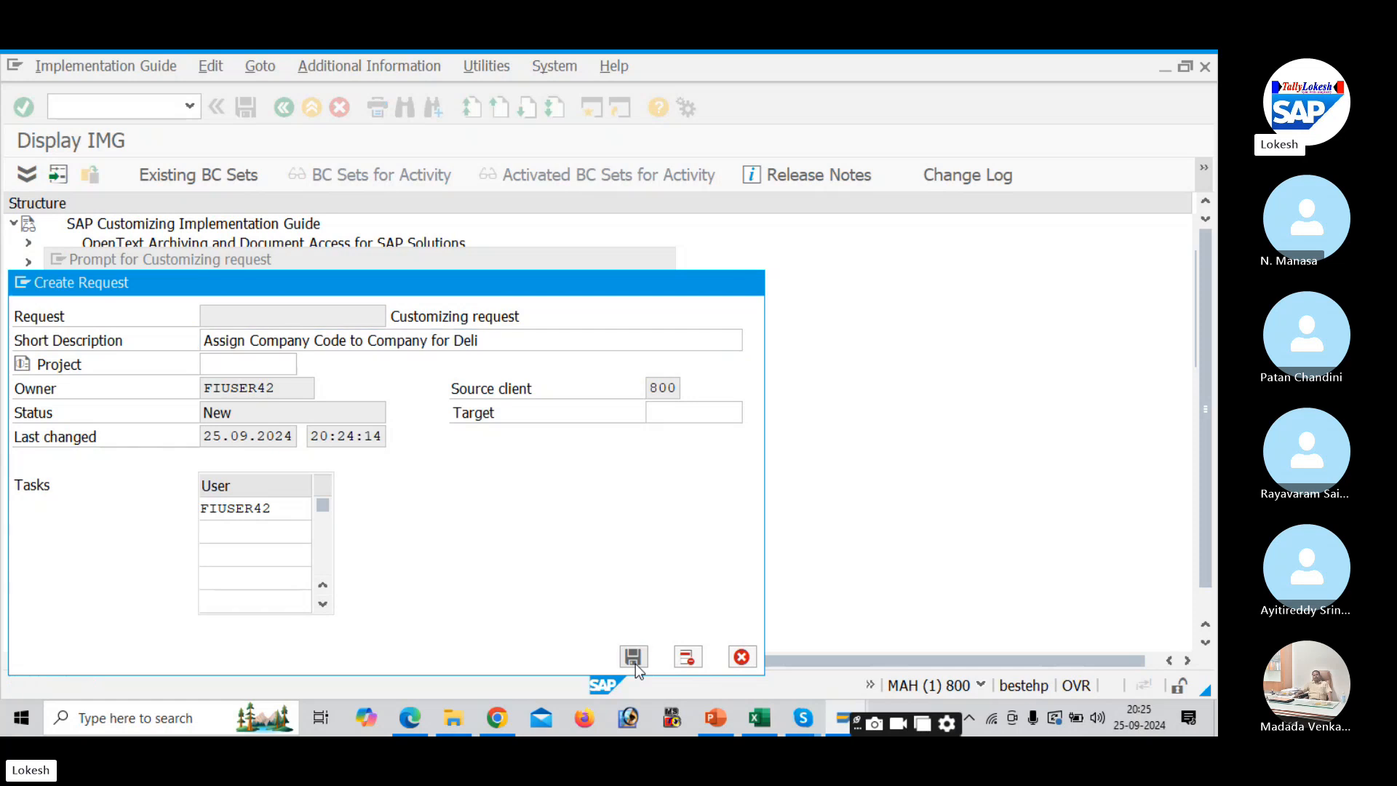
pyautogui.click(329, 404)
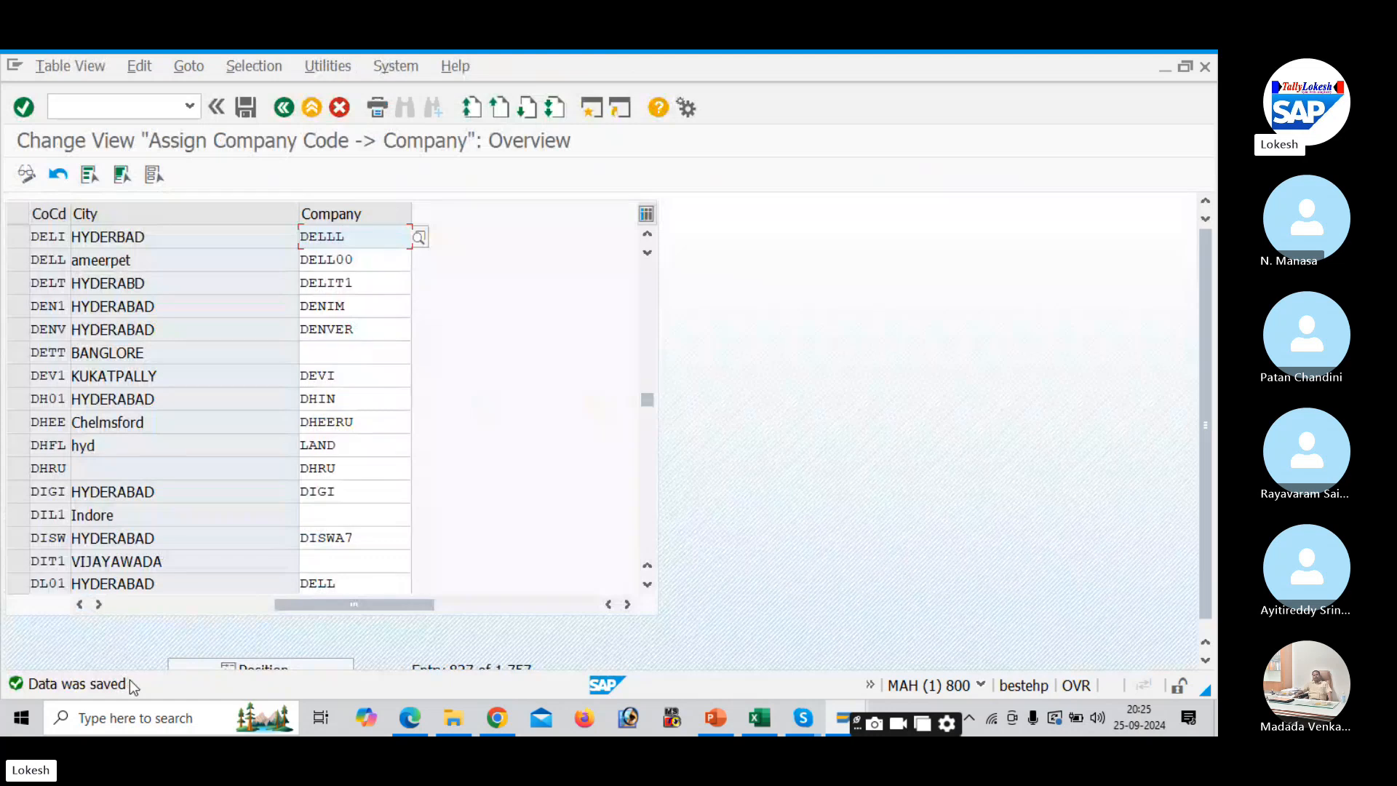
pyautogui.hotkey('alt', 'Tab')
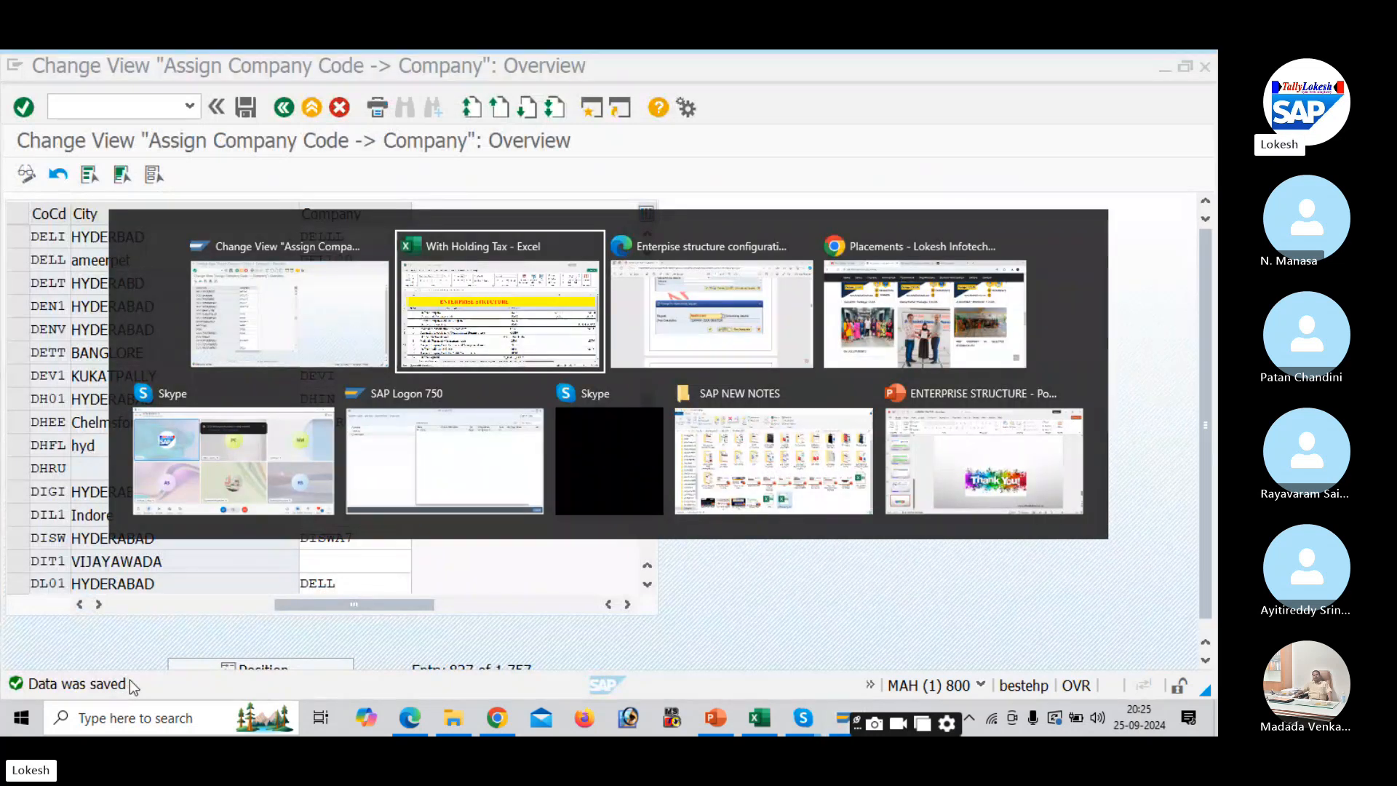
pyautogui.hotkey('alt', 'Tab')
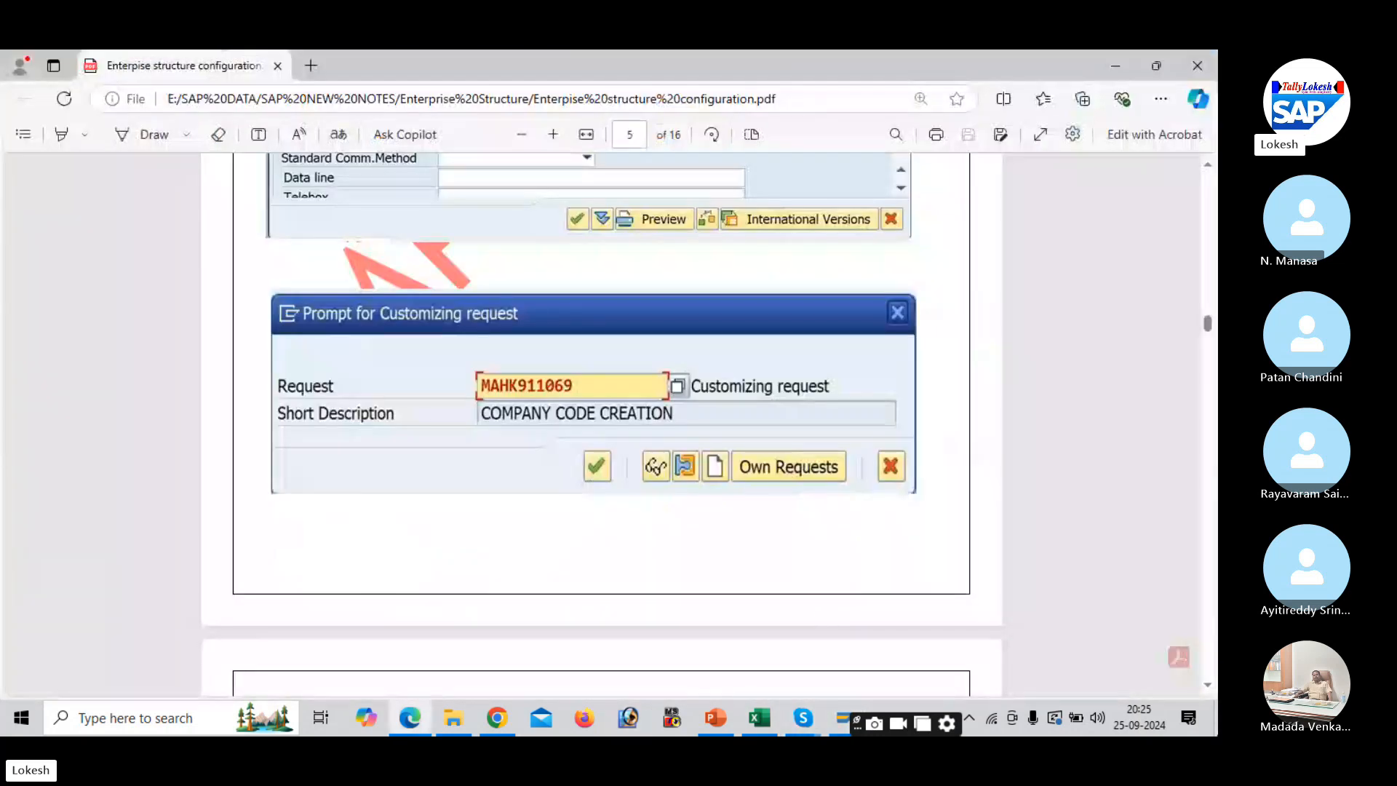
pyautogui.scroll(-5, 1209, 688)
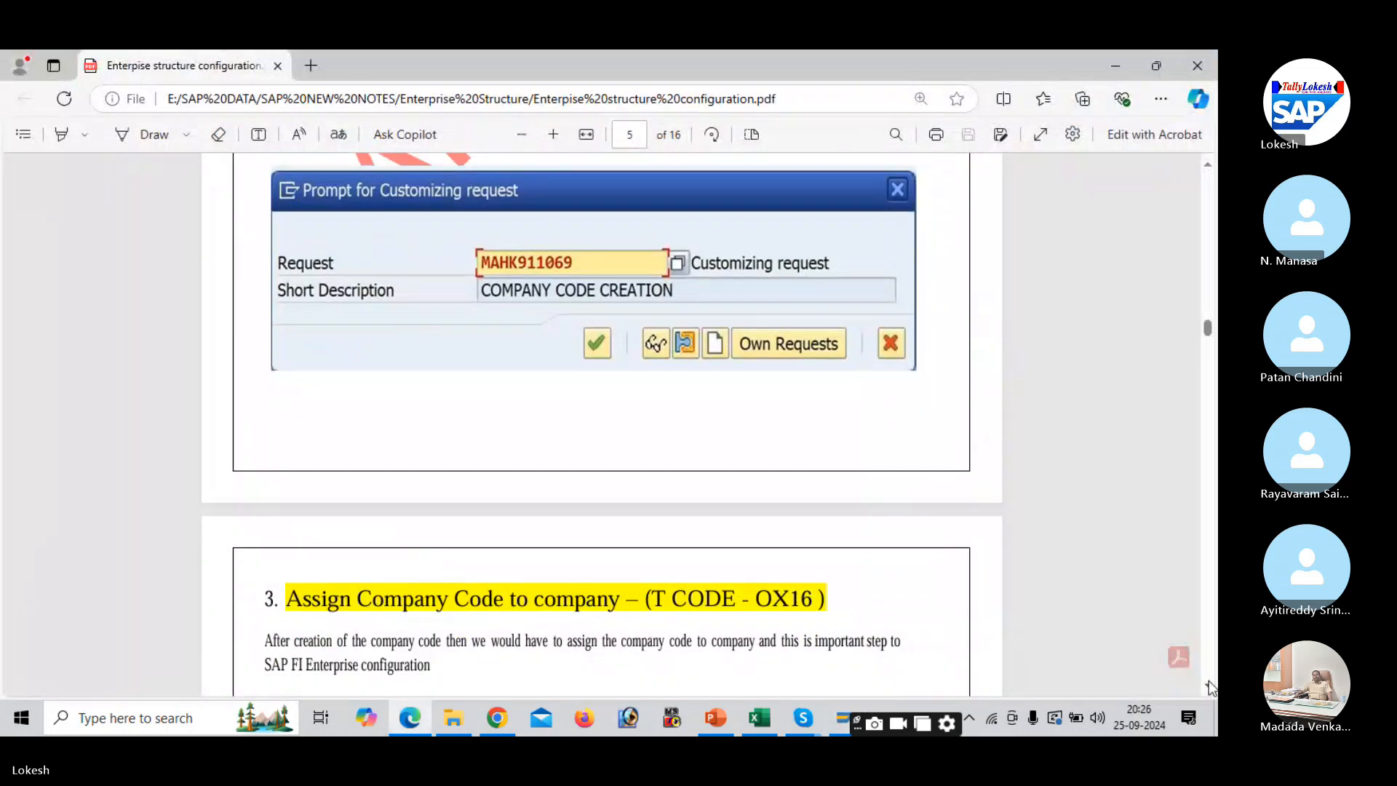
pyautogui.scroll(-5, 1209, 688)
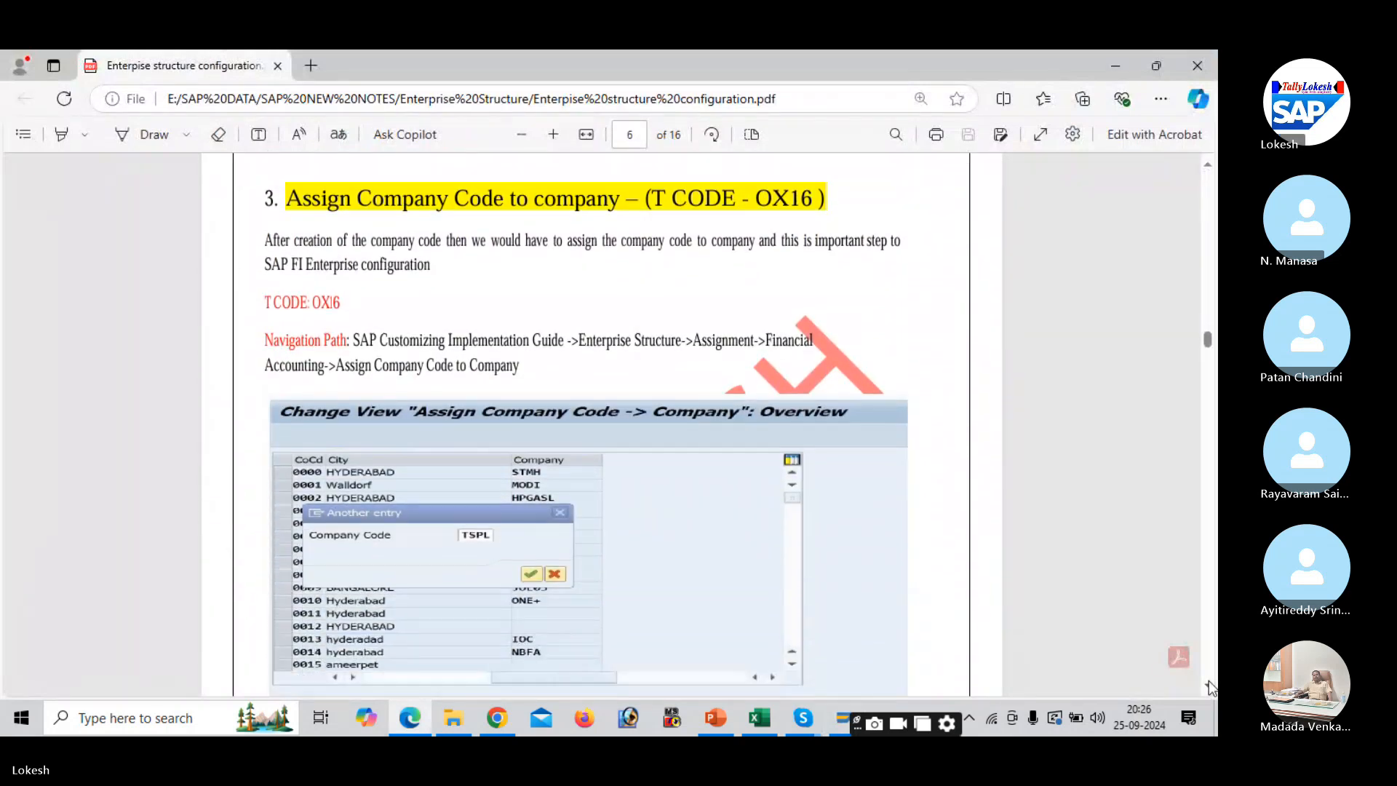
pyautogui.scroll(-5, 1210, 688)
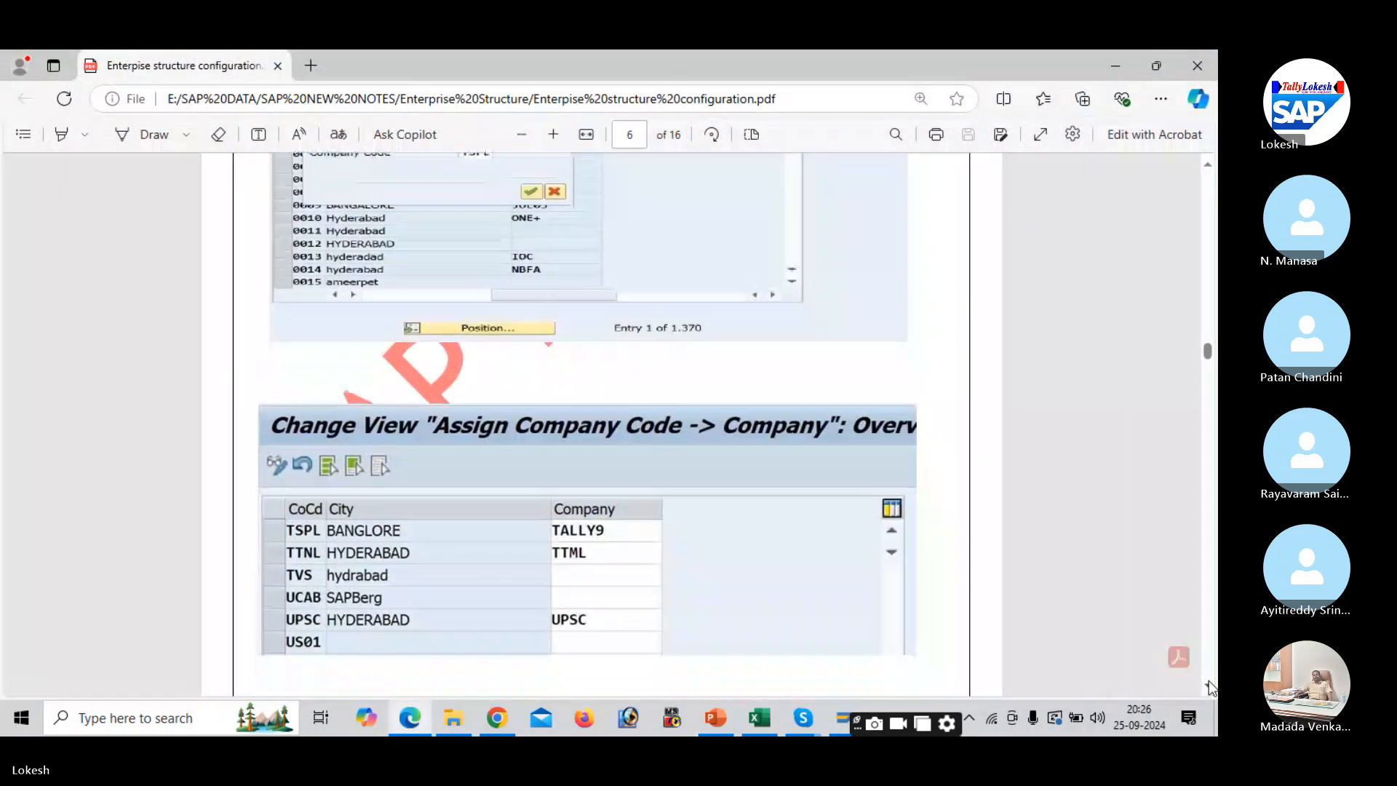
pyautogui.scroll(-4, 1209, 688)
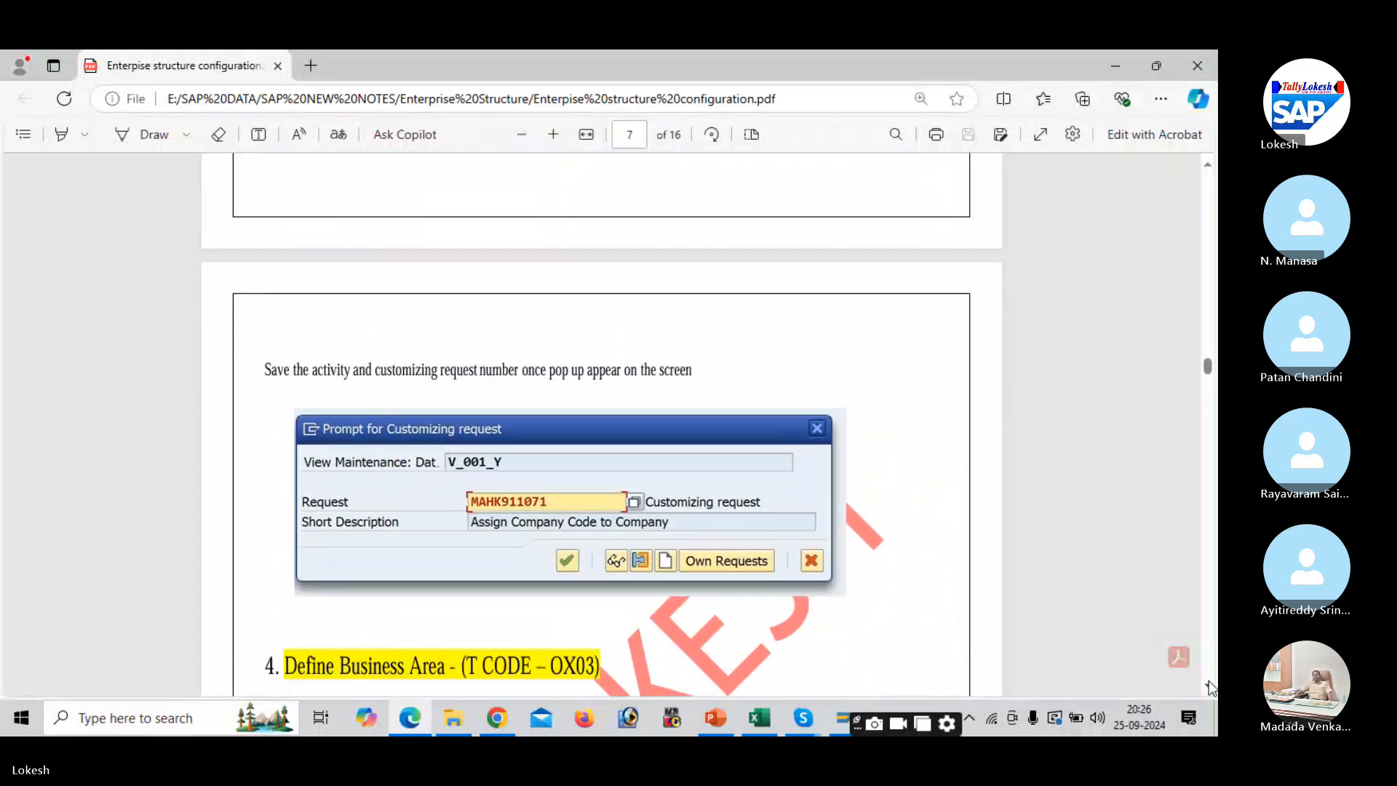
pyautogui.scroll(-6, 1210, 688)
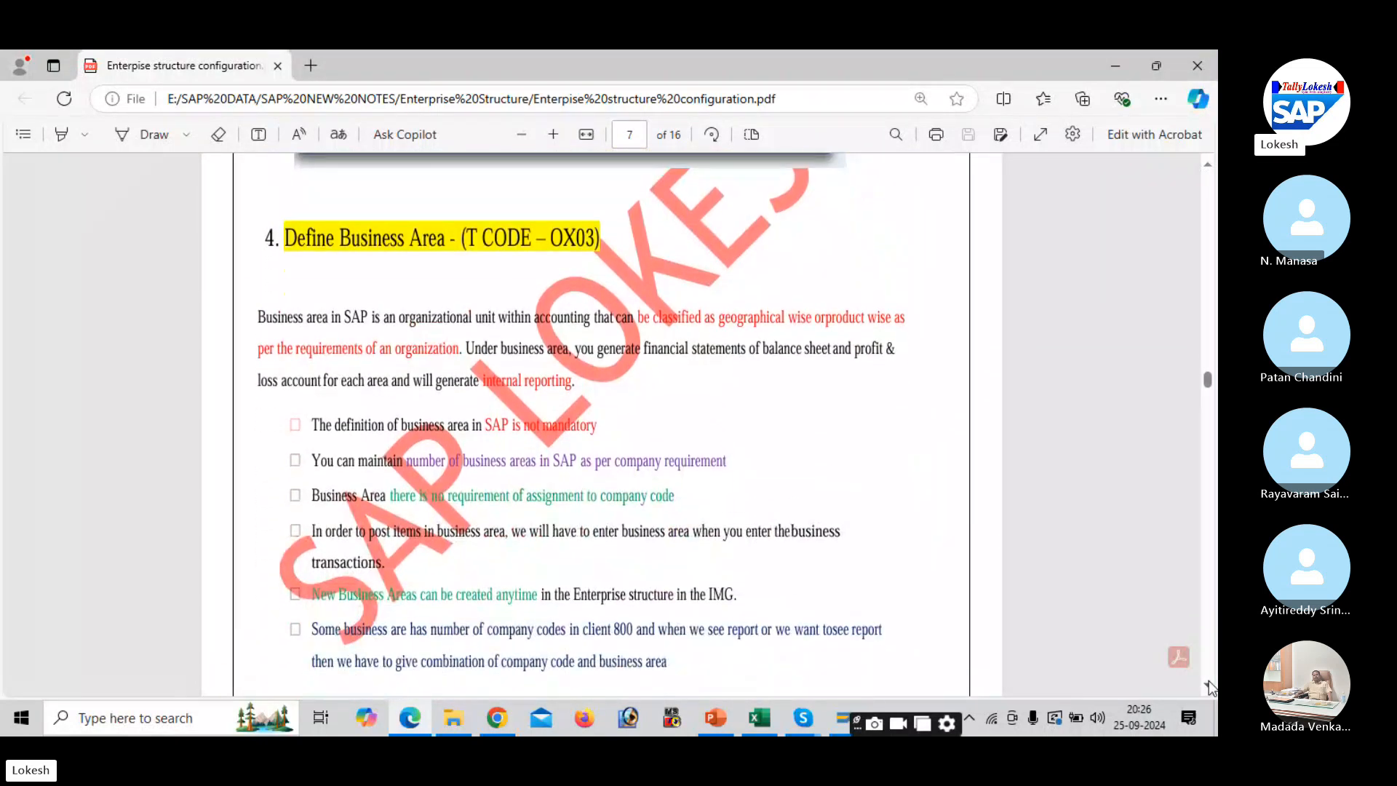
pyautogui.scroll(-5, 1209, 687)
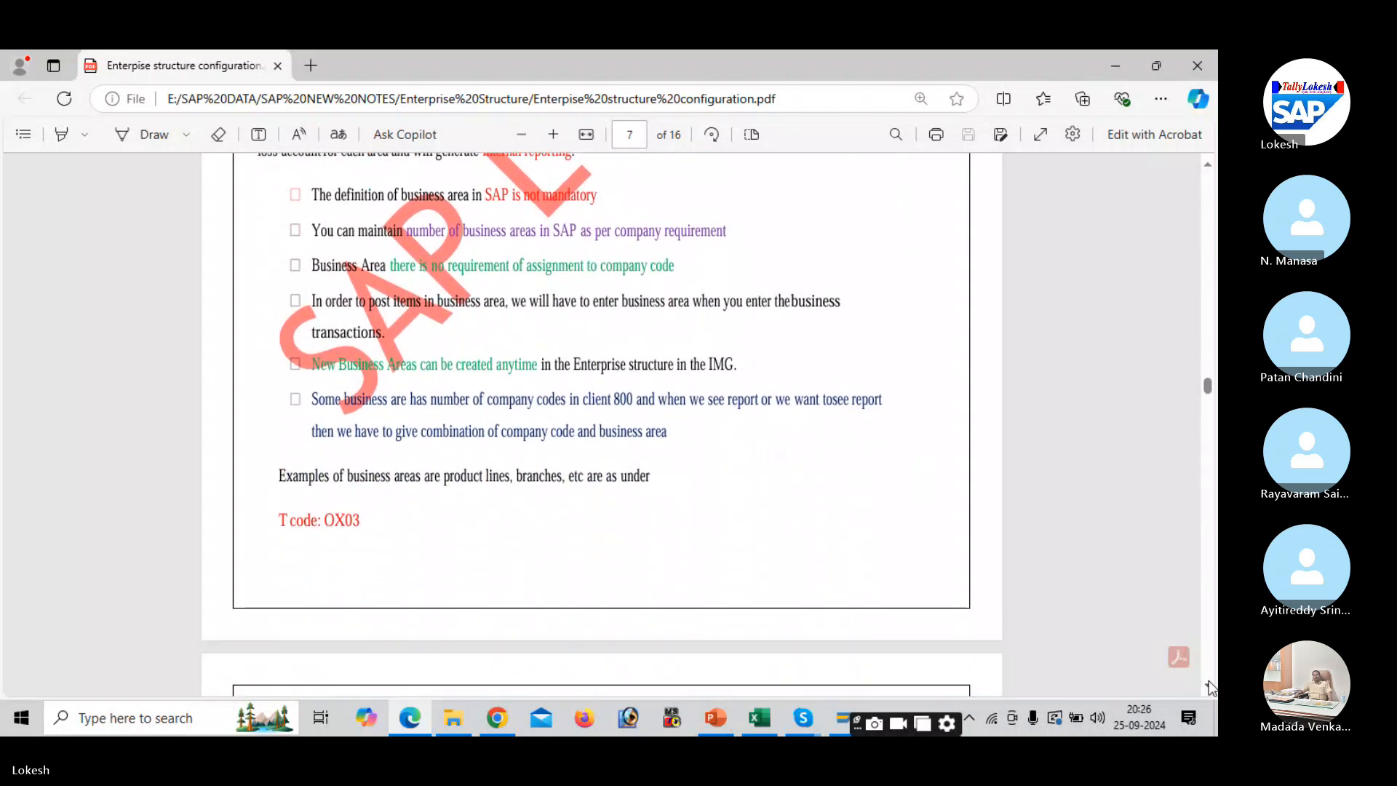
pyautogui.scroll(-6, 1210, 688)
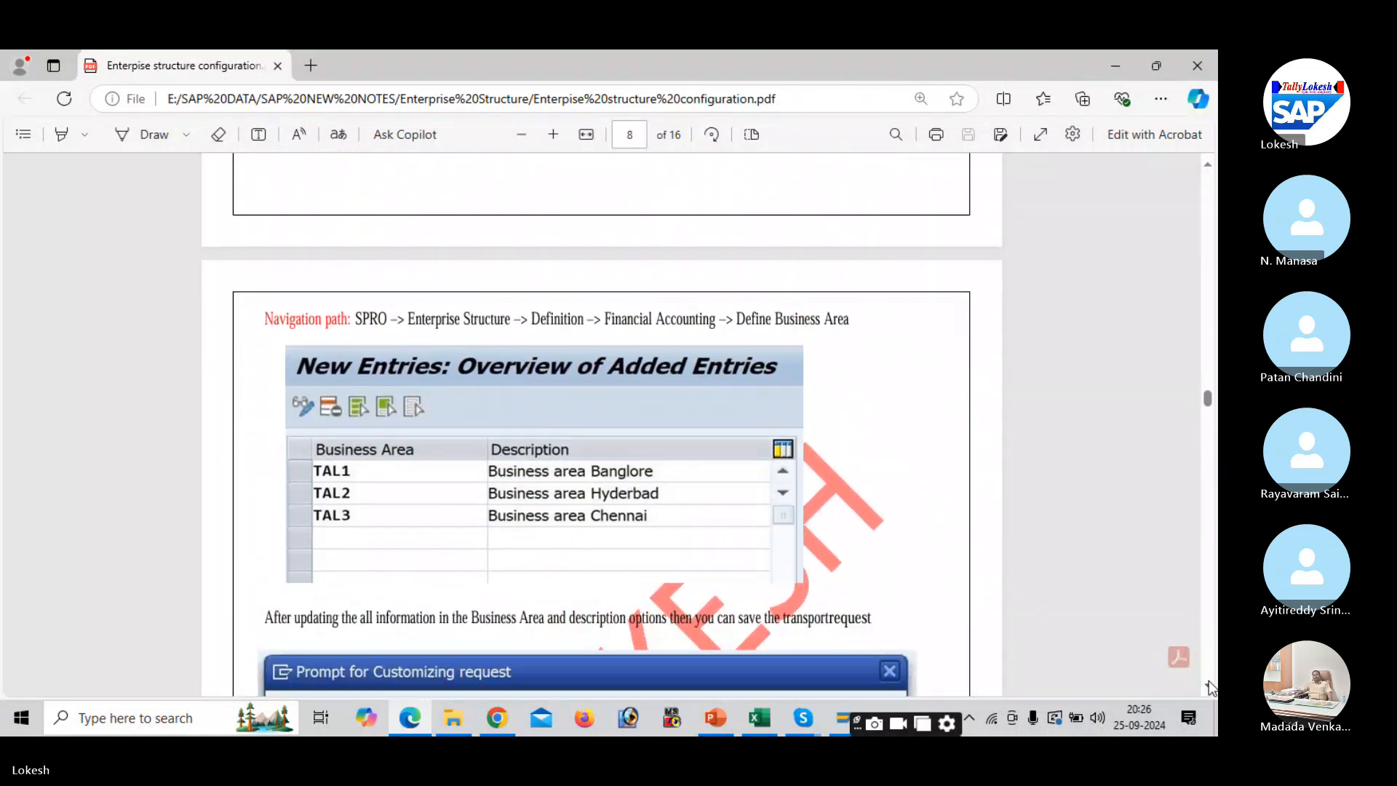
pyautogui.hotkey('alt', 'Tab')
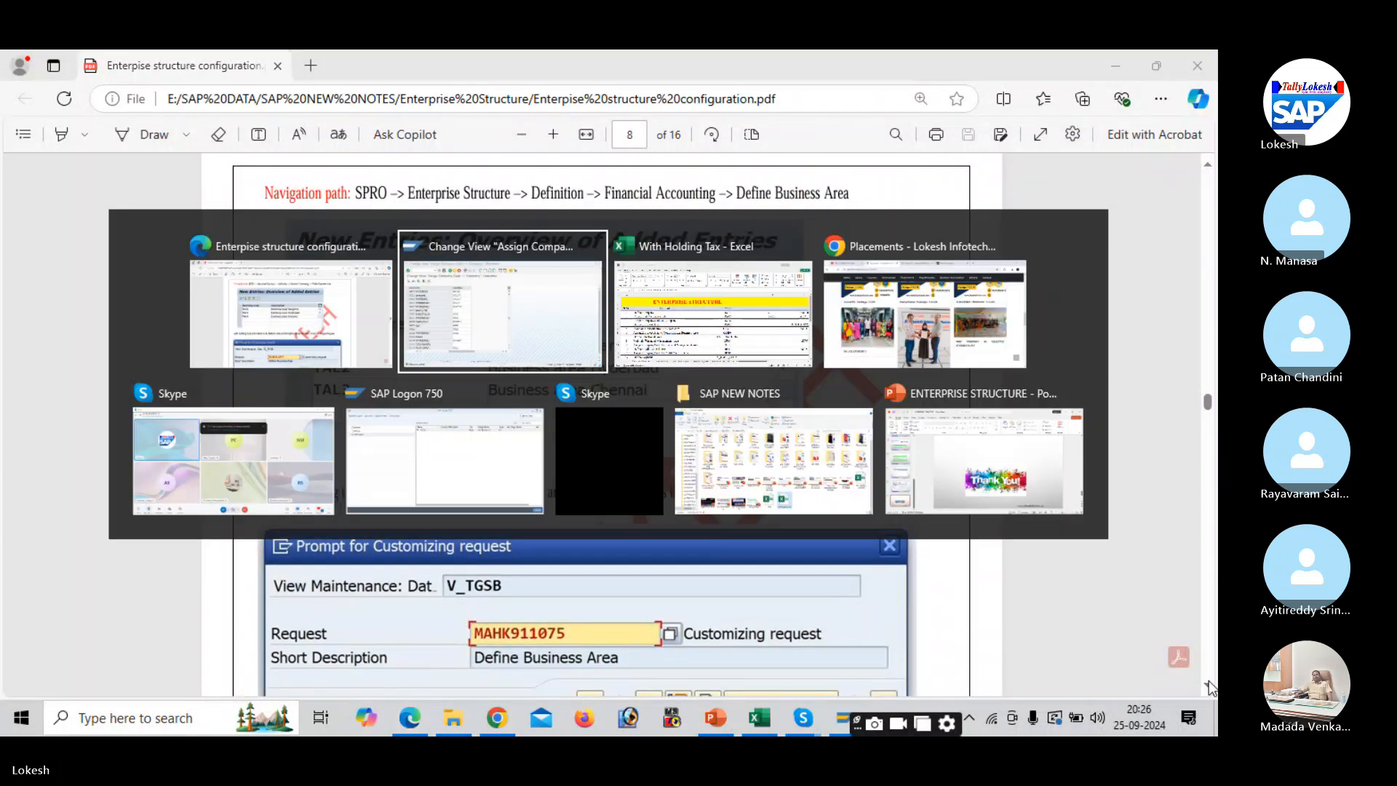
pyautogui.hotkey('alt', 'Tab')
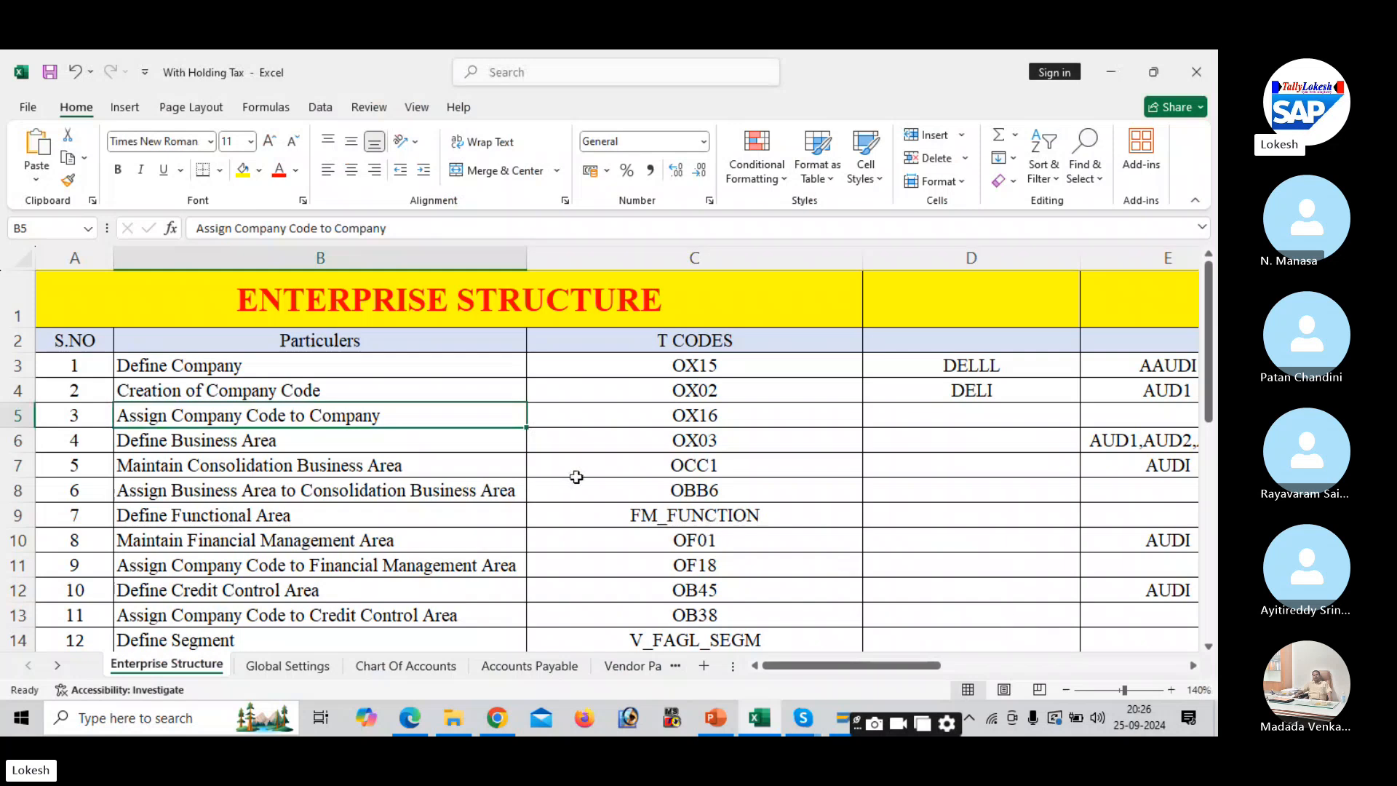
pyautogui.hotkey('alt', 'Tab')
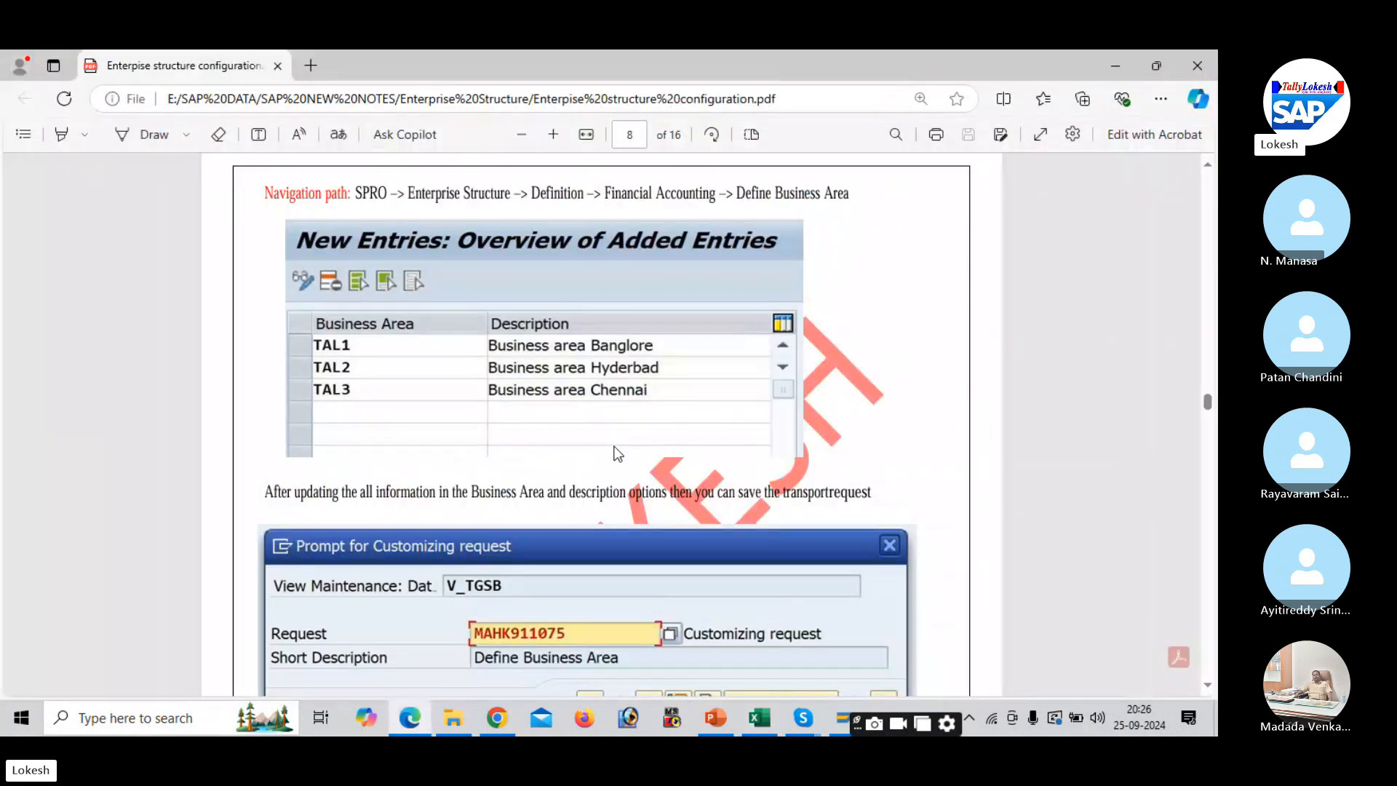
pyautogui.hotkey('alt', 'Tab')
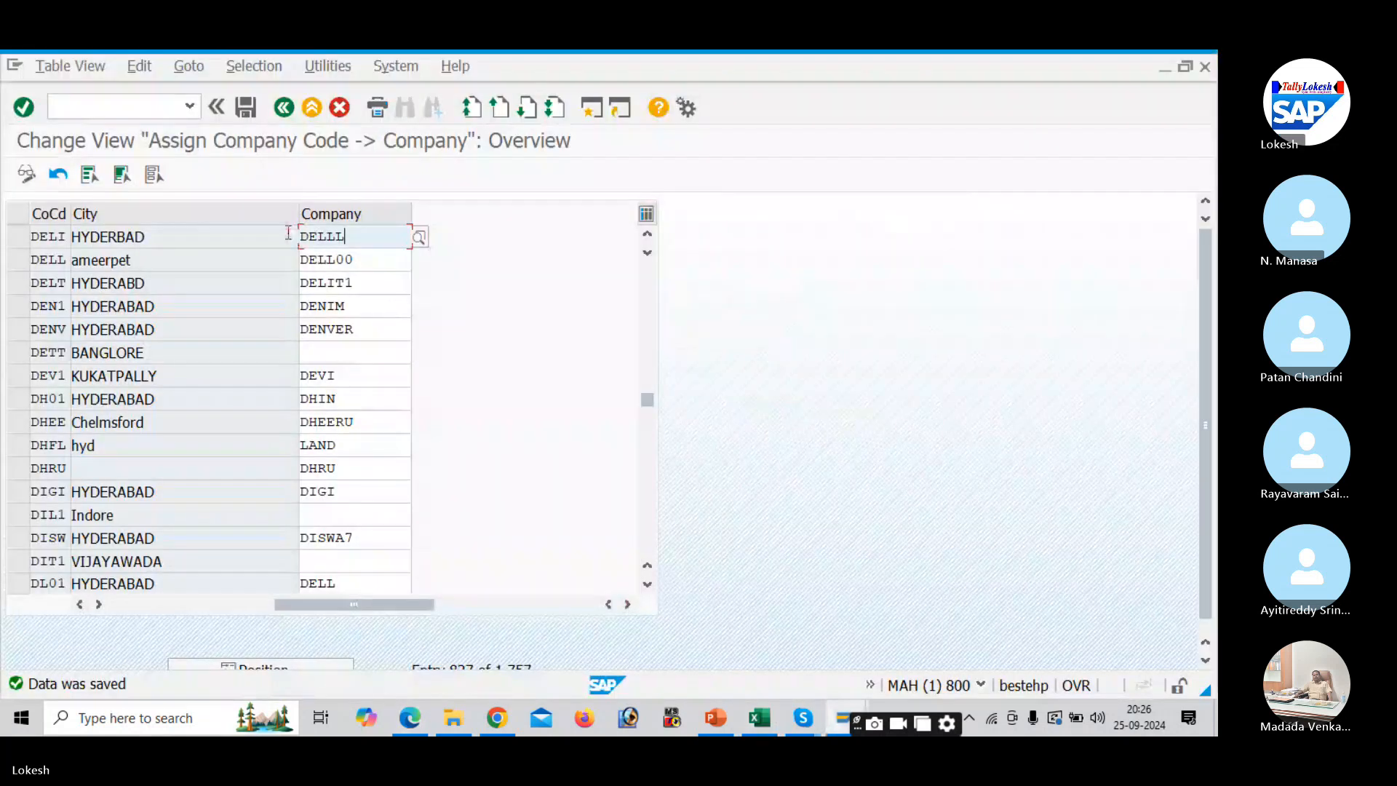
# - Go to Definition > Financial Accounting, review the Define Functional Area help, then run Define Business Area
pyautogui.click(283, 113)
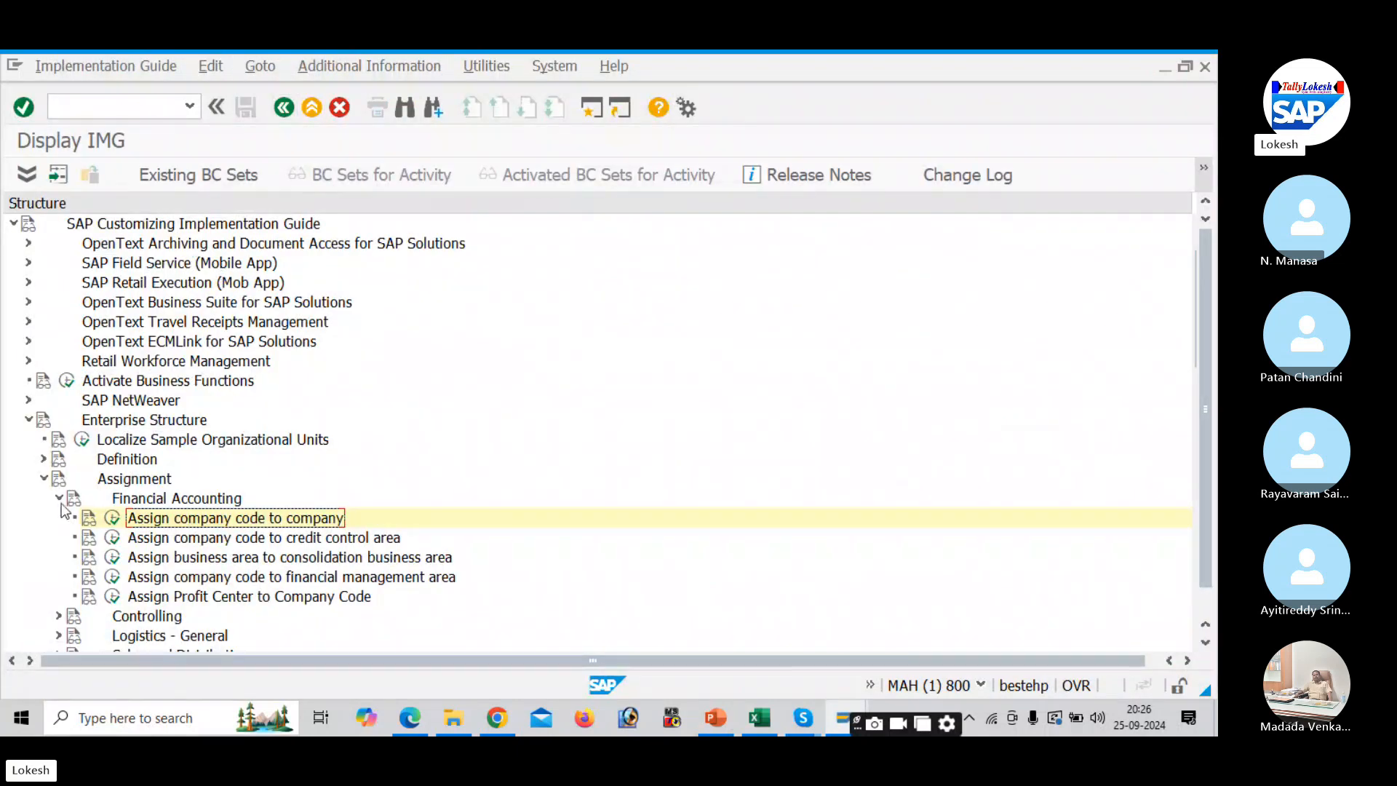
pyautogui.click(60, 499)
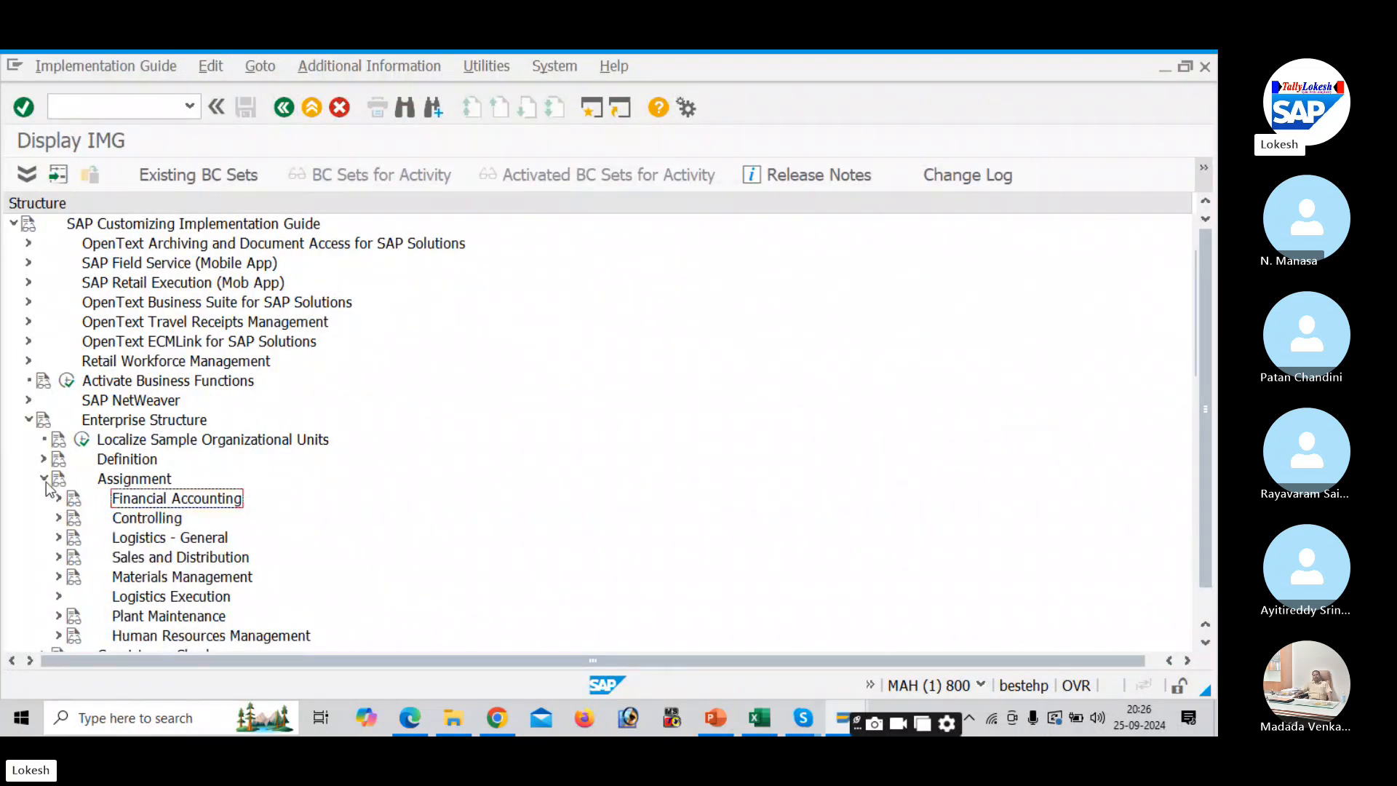
pyautogui.click(43, 479)
pyautogui.click(44, 459)
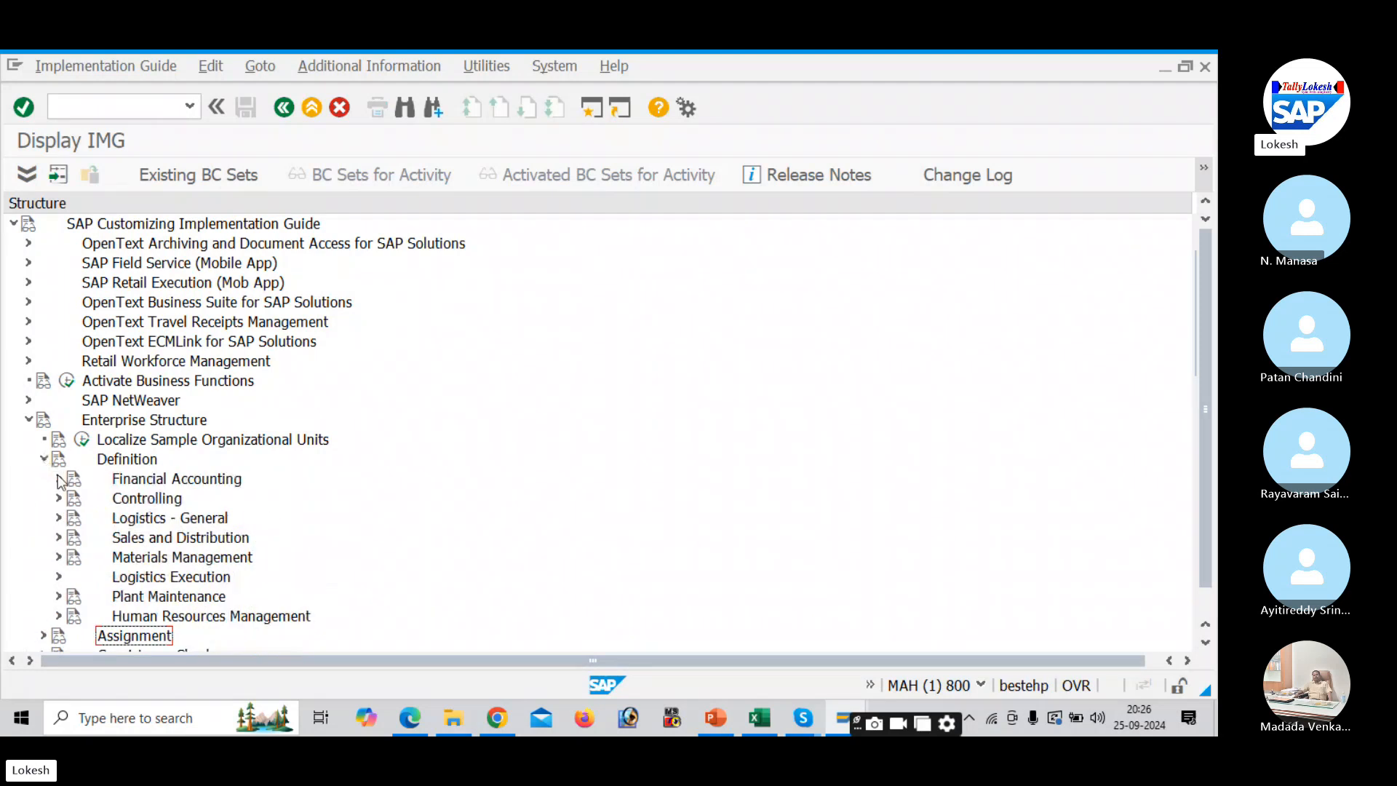
pyautogui.click(59, 479)
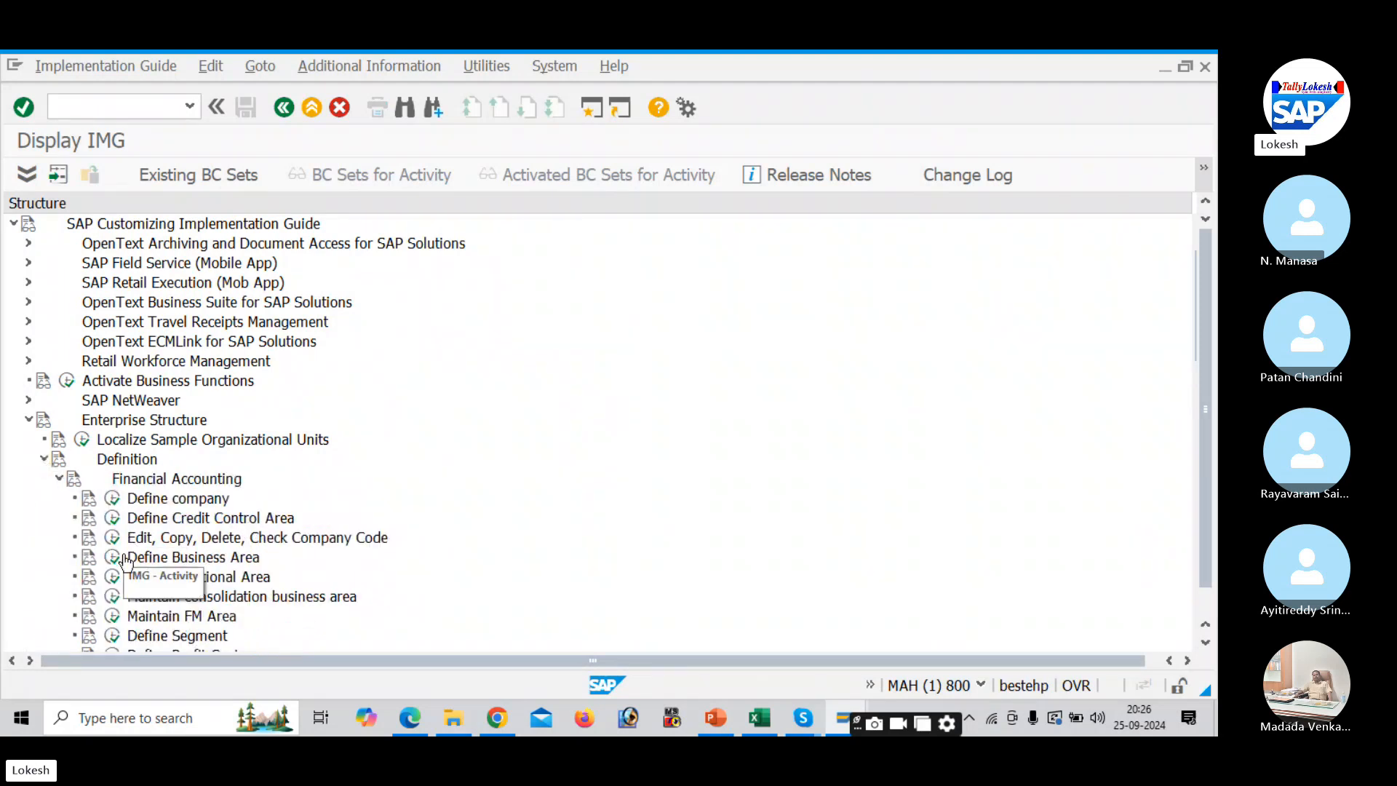
pyautogui.click(91, 575)
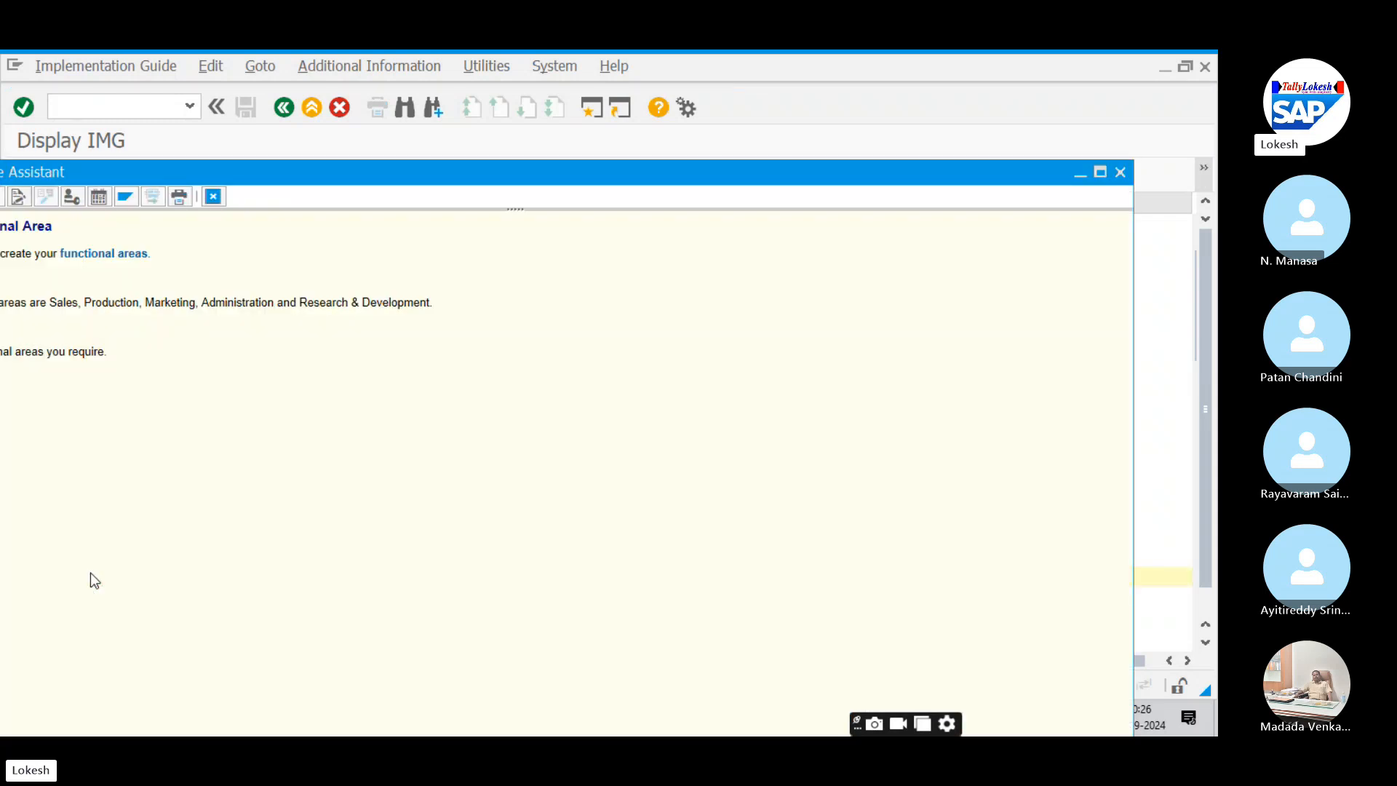
pyautogui.moveTo(617, 178); pyautogui.dragTo(598, 206)
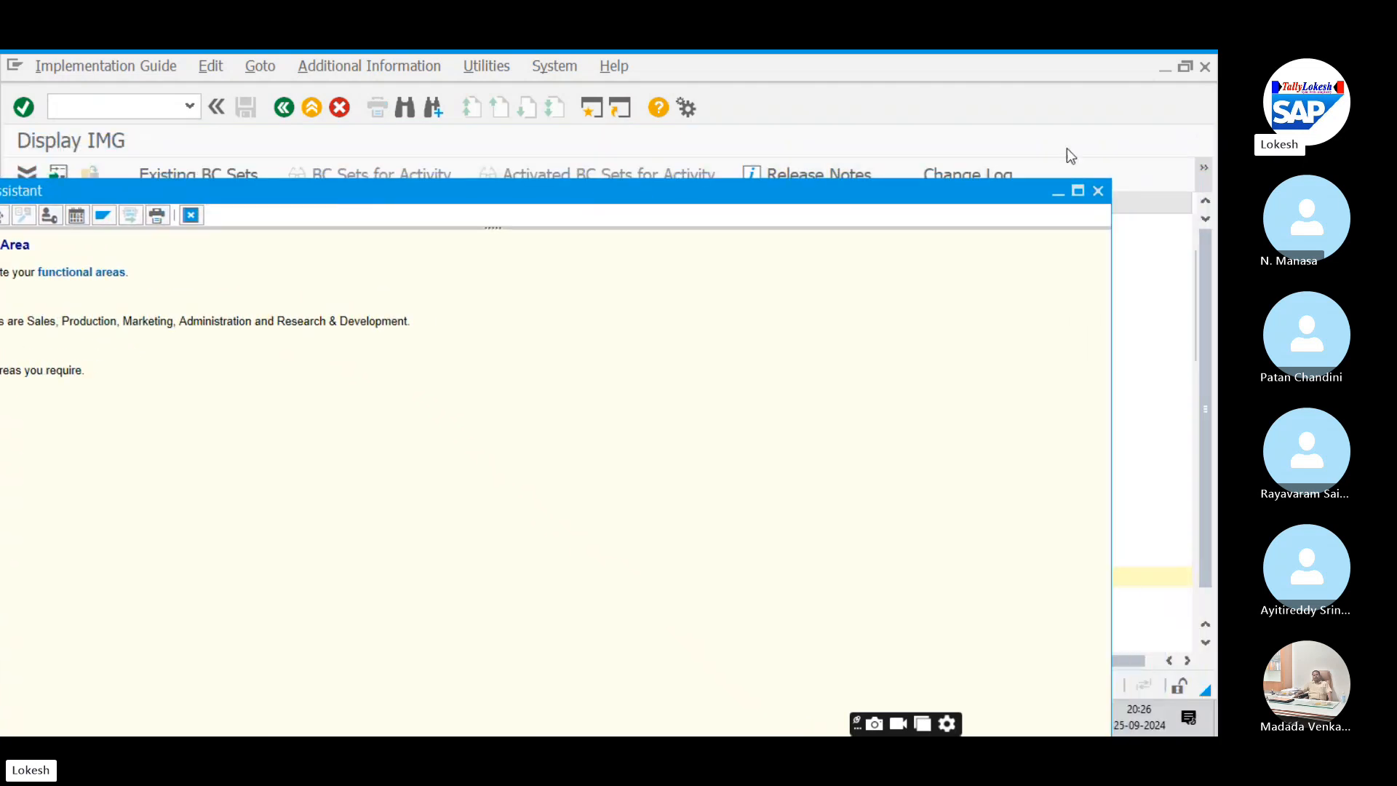
pyautogui.click(1097, 191)
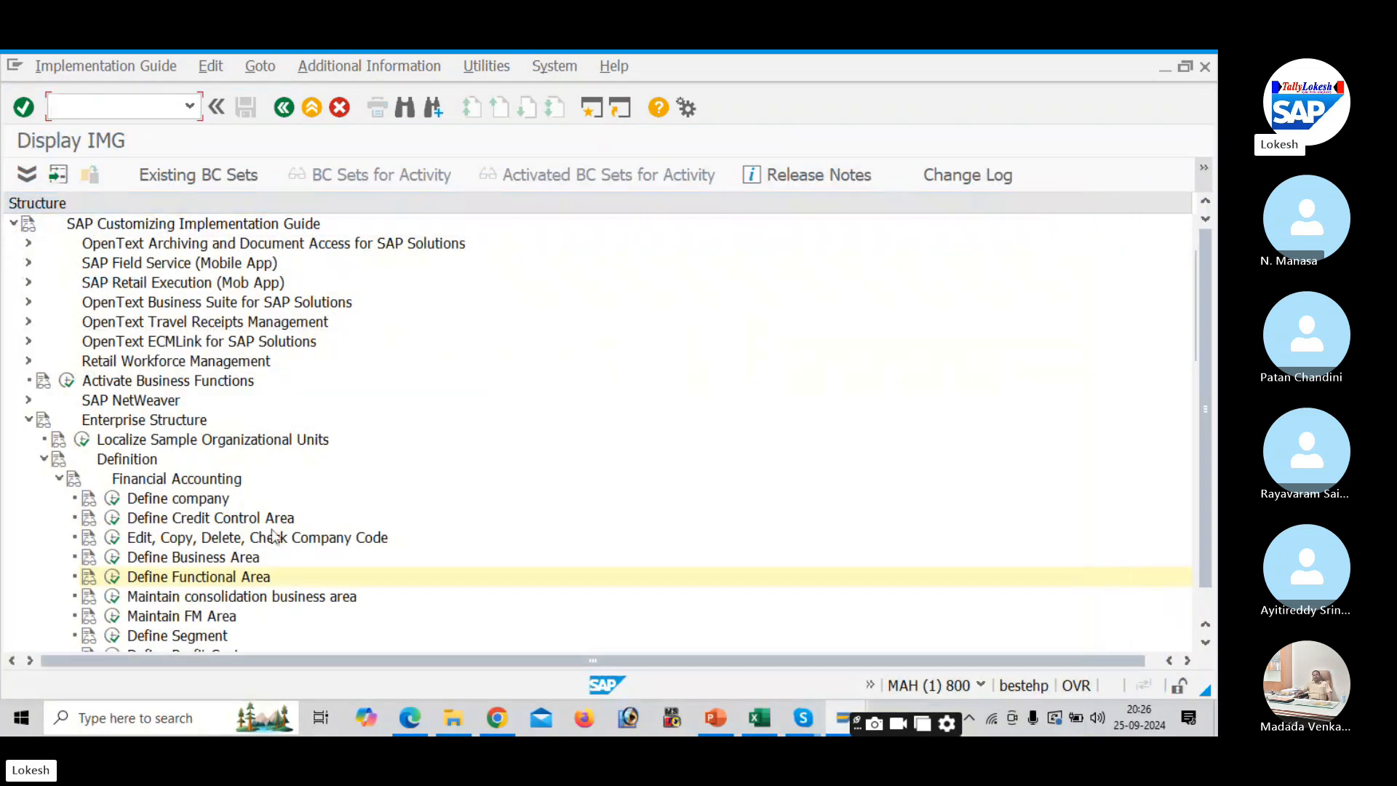
pyautogui.click(114, 559)
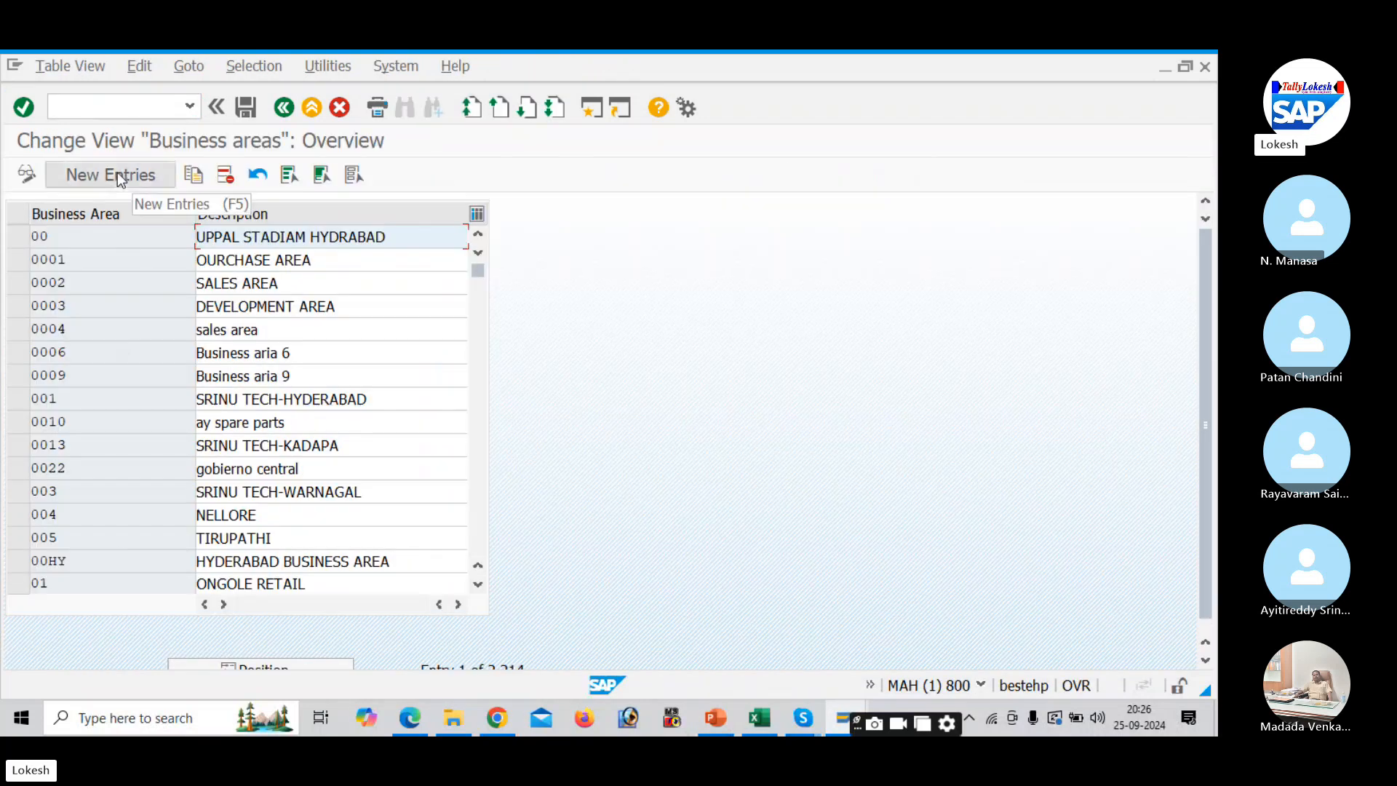
# - Add a new business area DEL1 with description 'DELL - HYDERBAD'
pyautogui.click(117, 175)
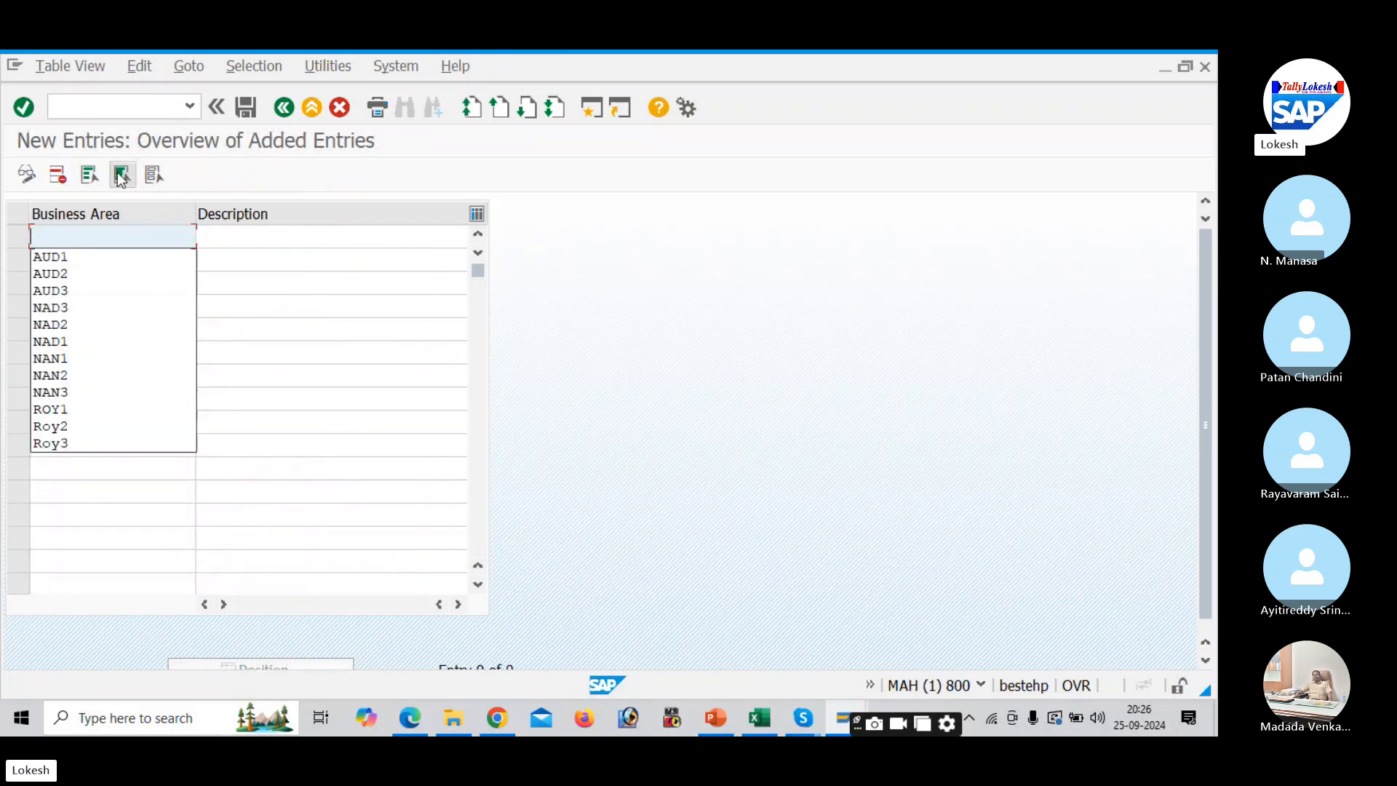
pyautogui.write('d')
pyautogui.write('el1')
pyautogui.press('Tab')
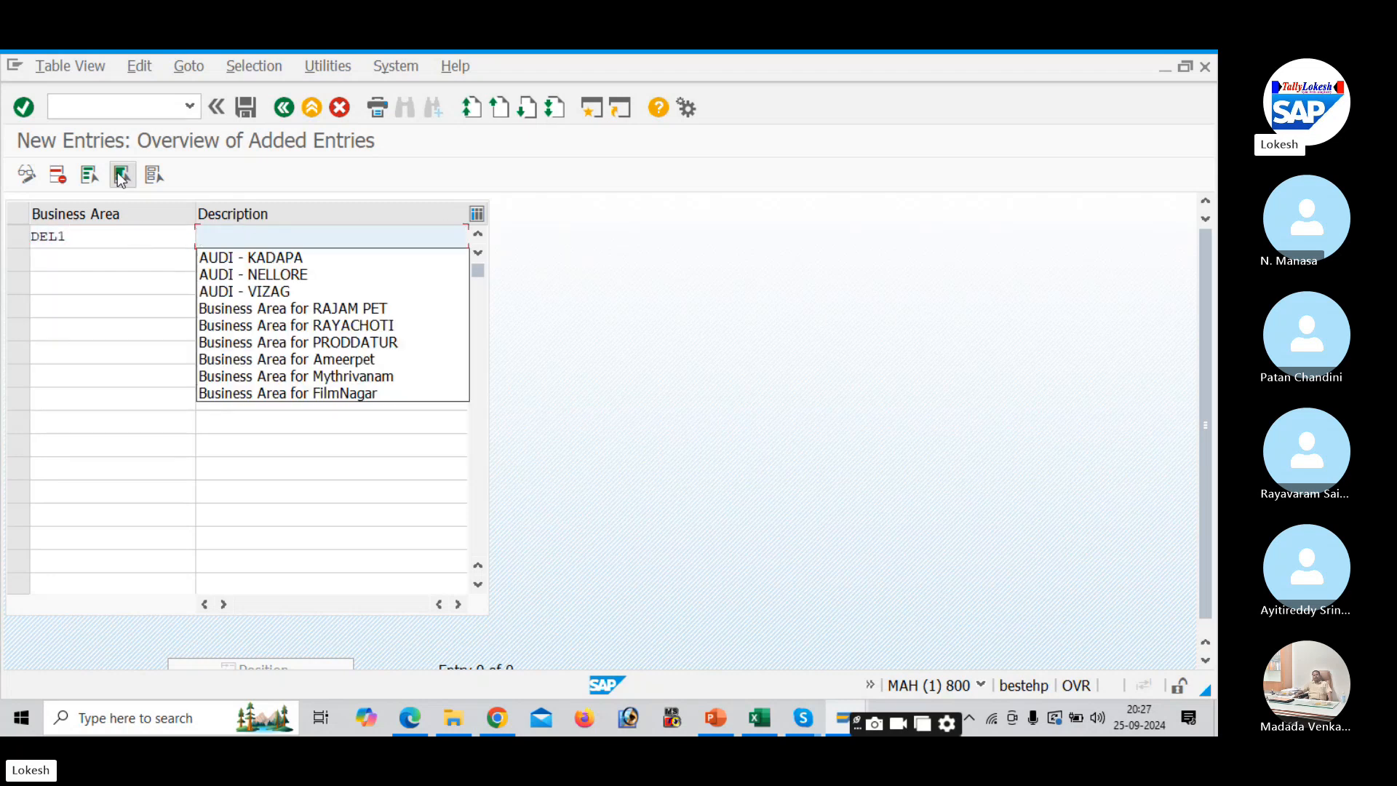
pyautogui.write('De')
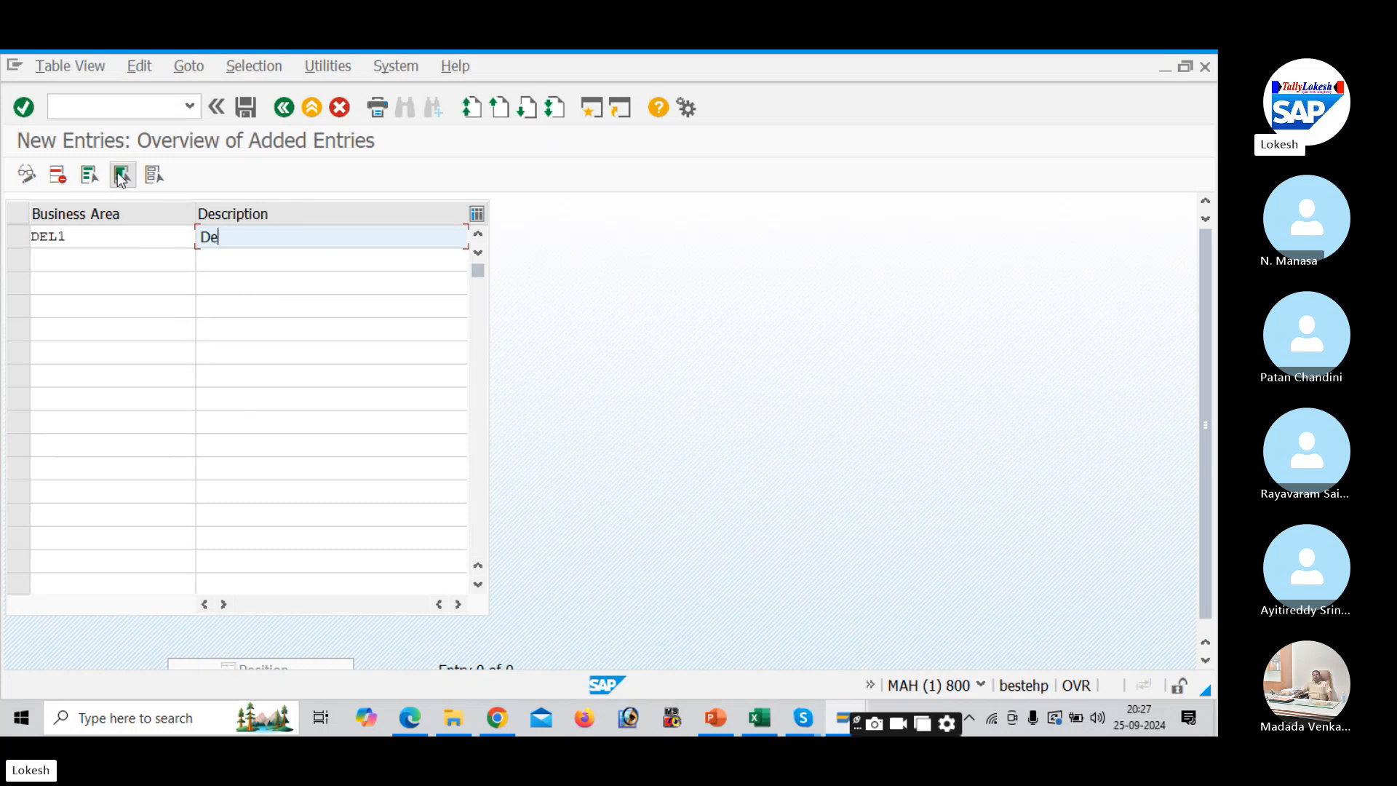
pyautogui.press('BackSpace')
pyautogui.write('ELL -')
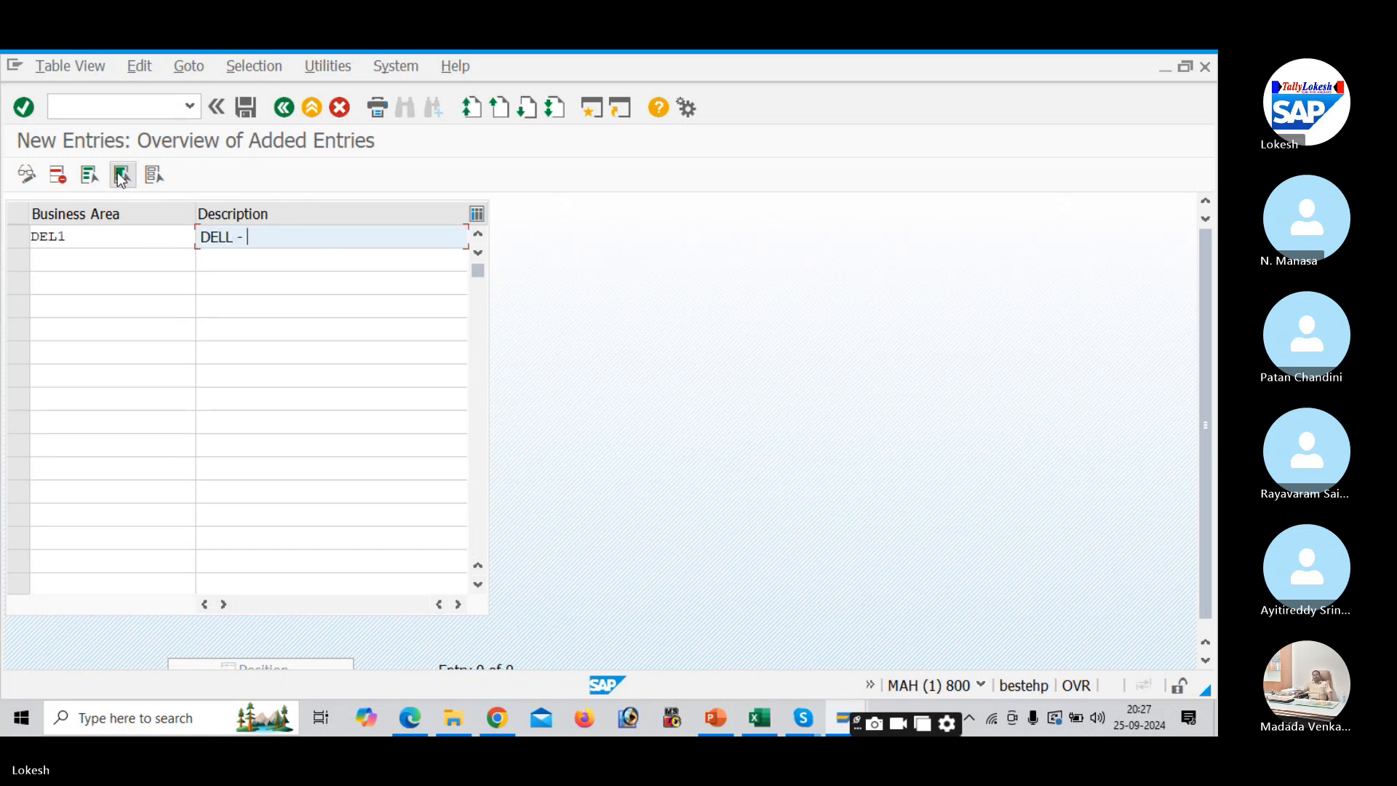
pyautogui.write(' HYDERBAD')
pyautogui.press('Return')
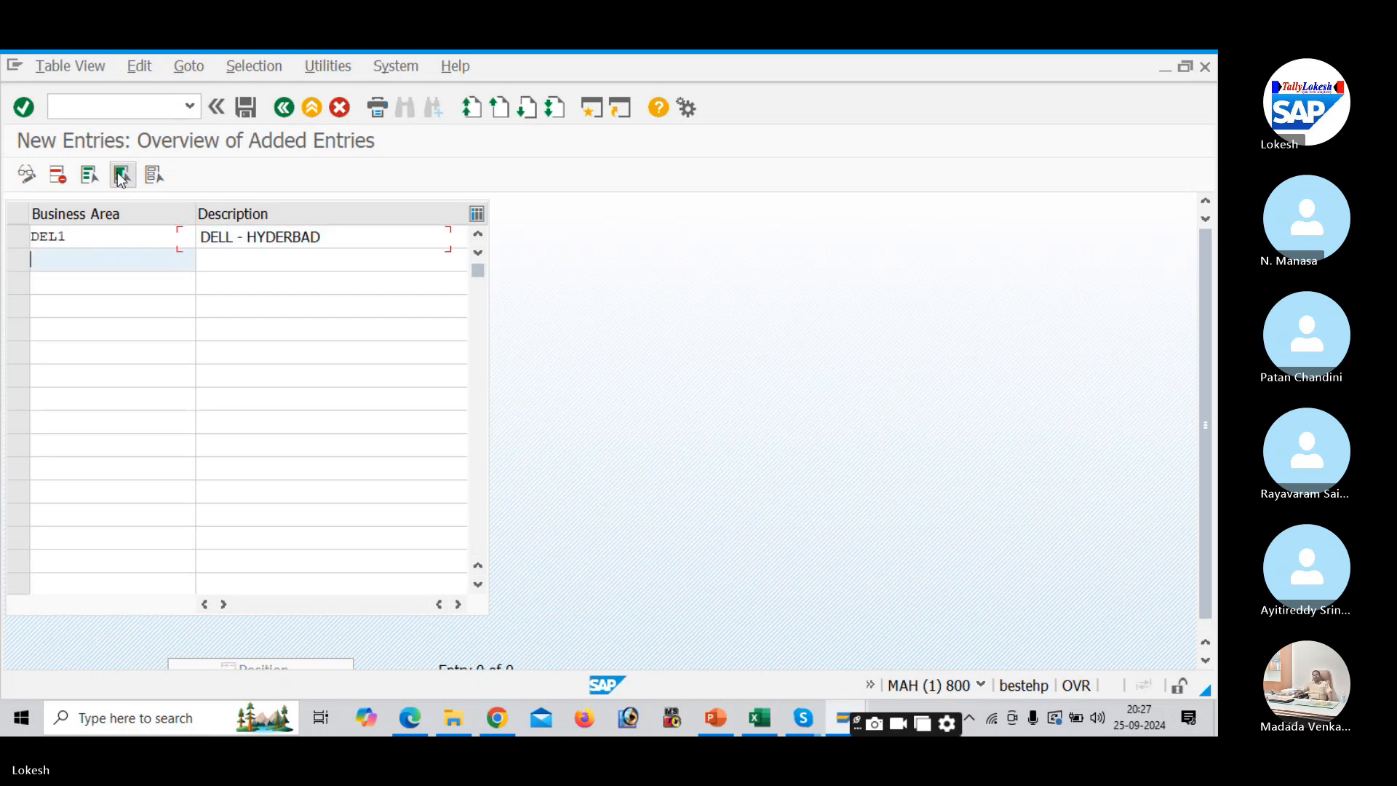
# - Add DEL2 'DELL - NELLORE' and DEL3 'DELL - VIZAG', then submit the entries
pyautogui.write('DEL2')
pyautogui.press('Tab')
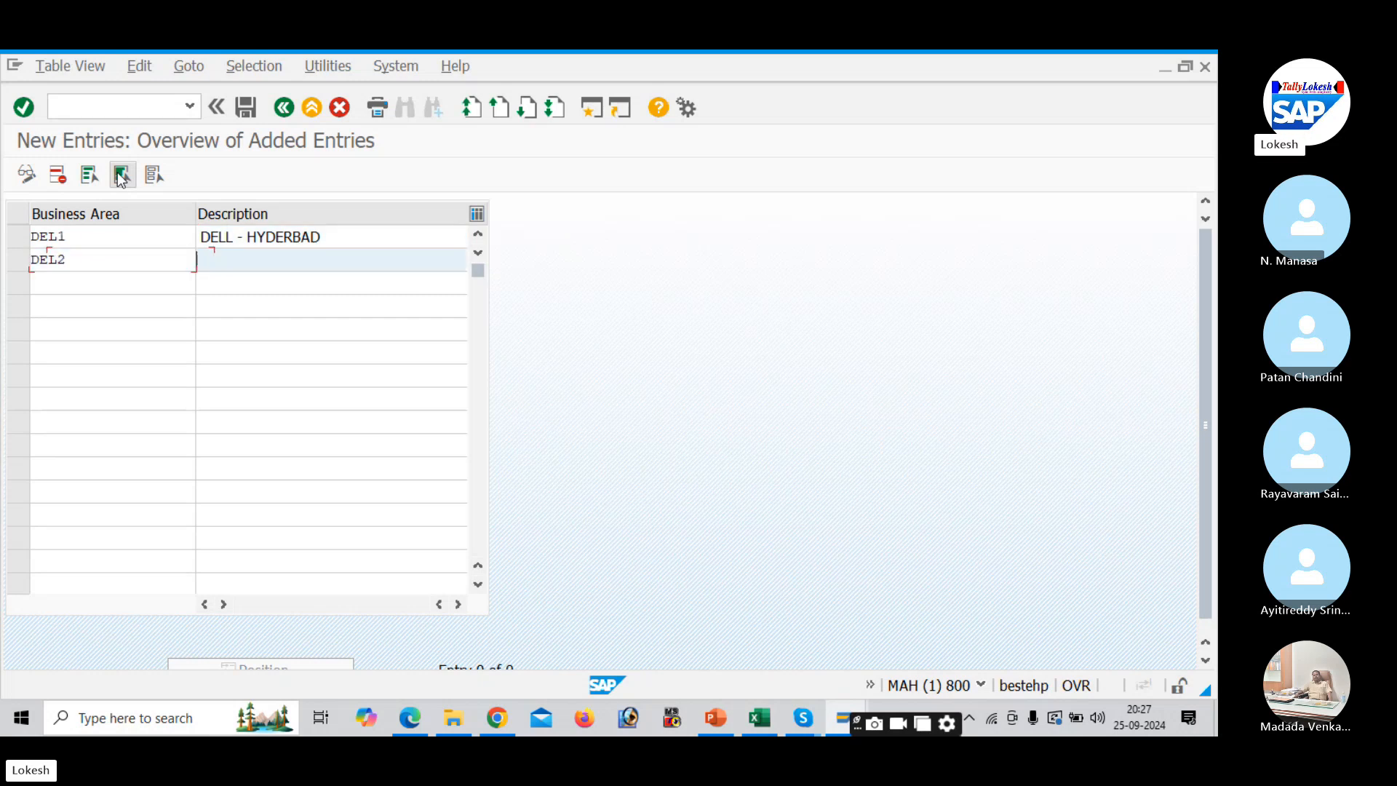
pyautogui.write('D')
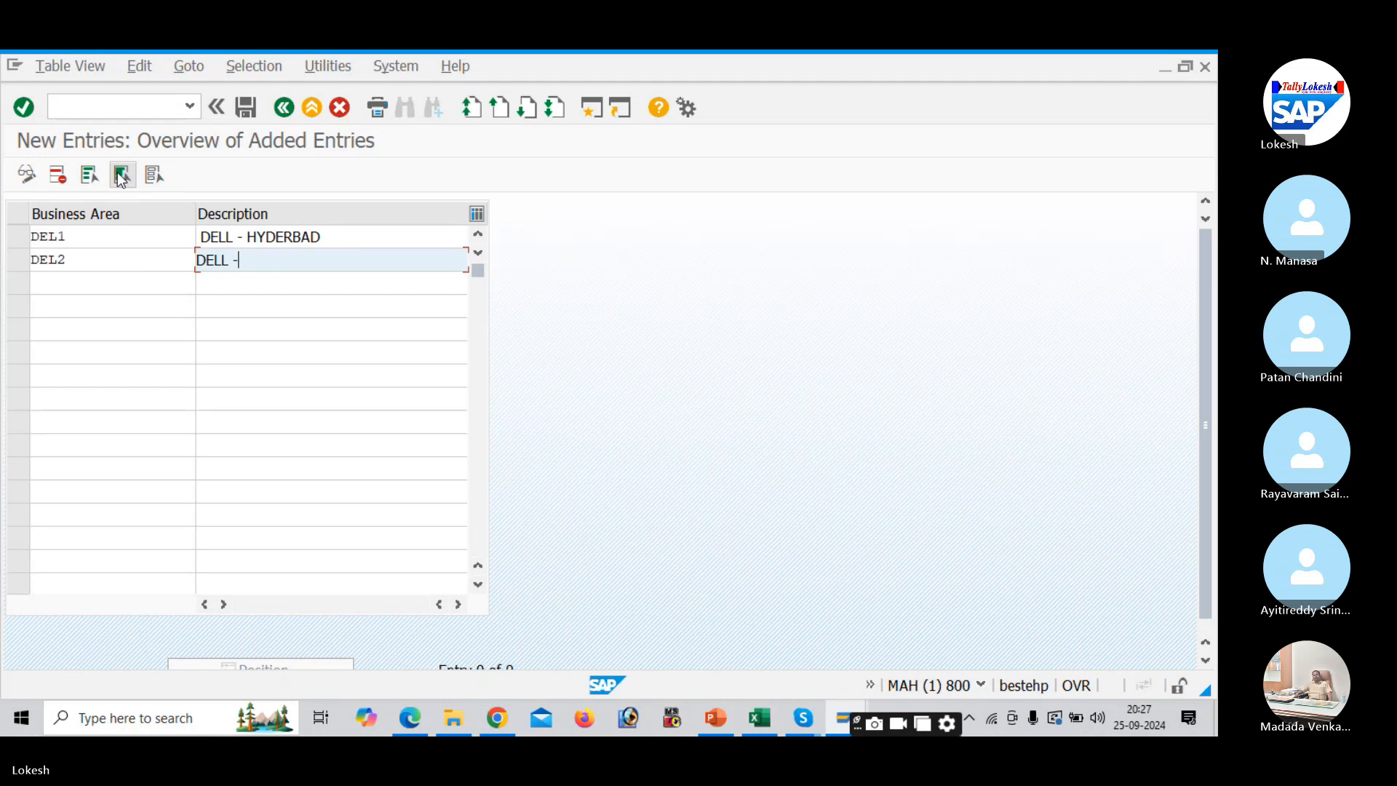
pyautogui.write('ELL - NELLORE')
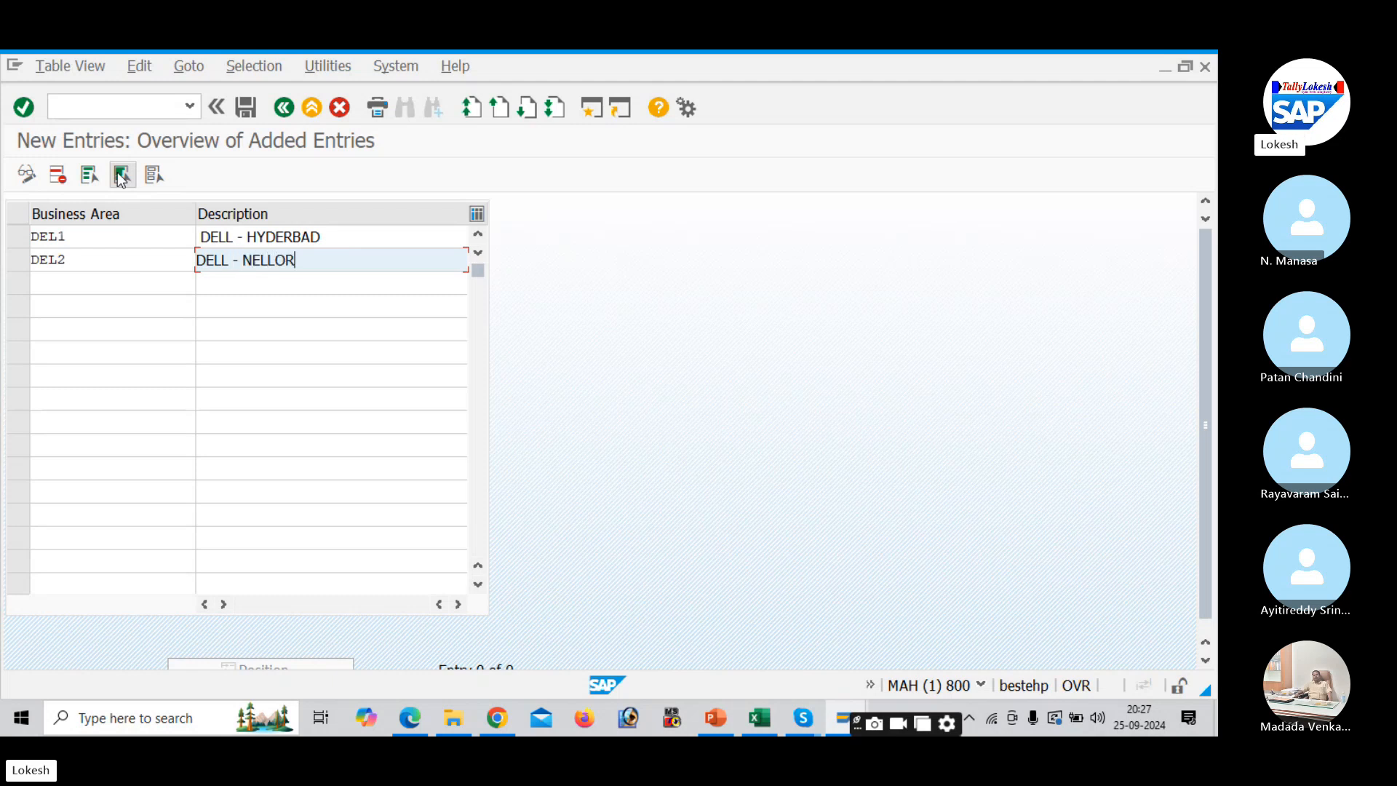
pyautogui.press('Tab')
pyautogui.write('DEL3')
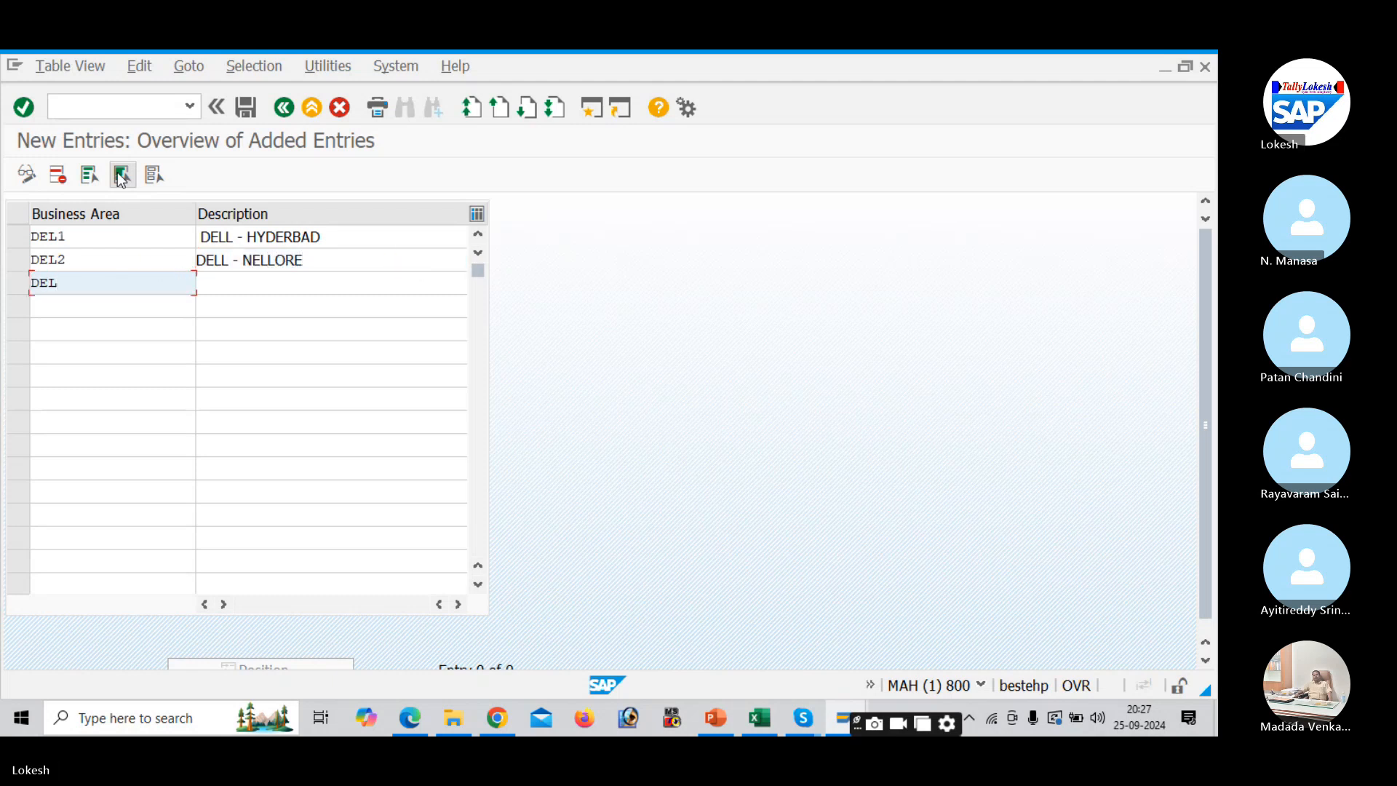
pyautogui.press('Tab')
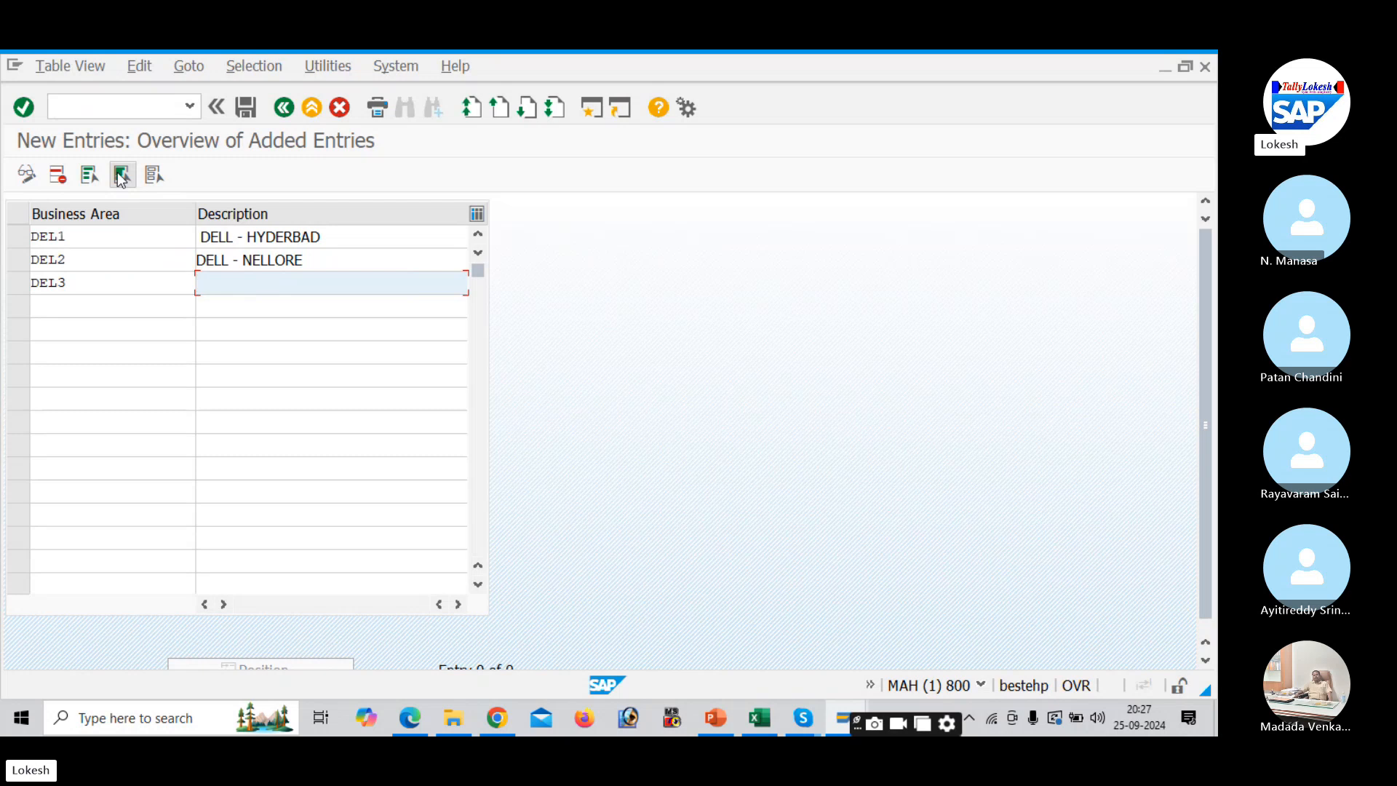
pyautogui.click(204, 236)
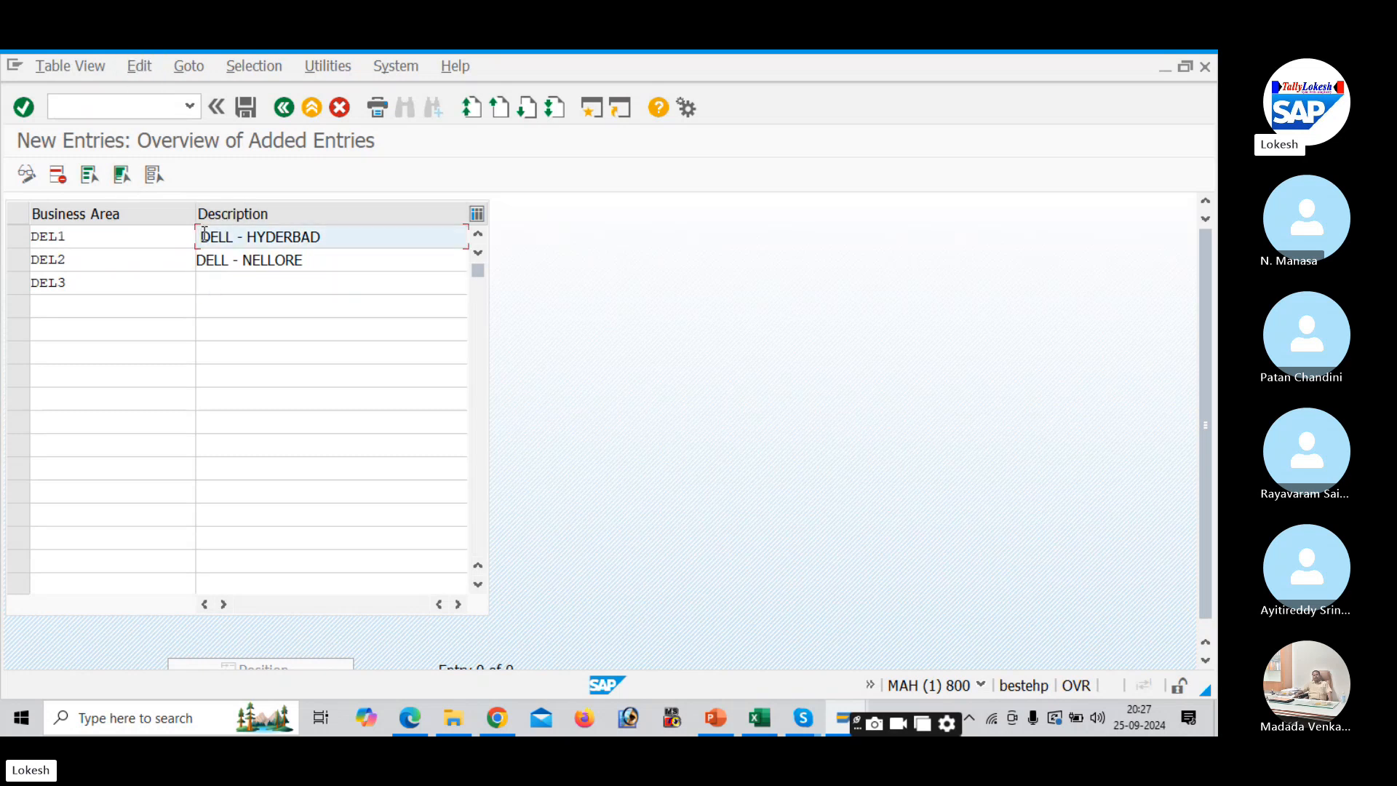
pyautogui.click(205, 283)
pyautogui.write('DE')
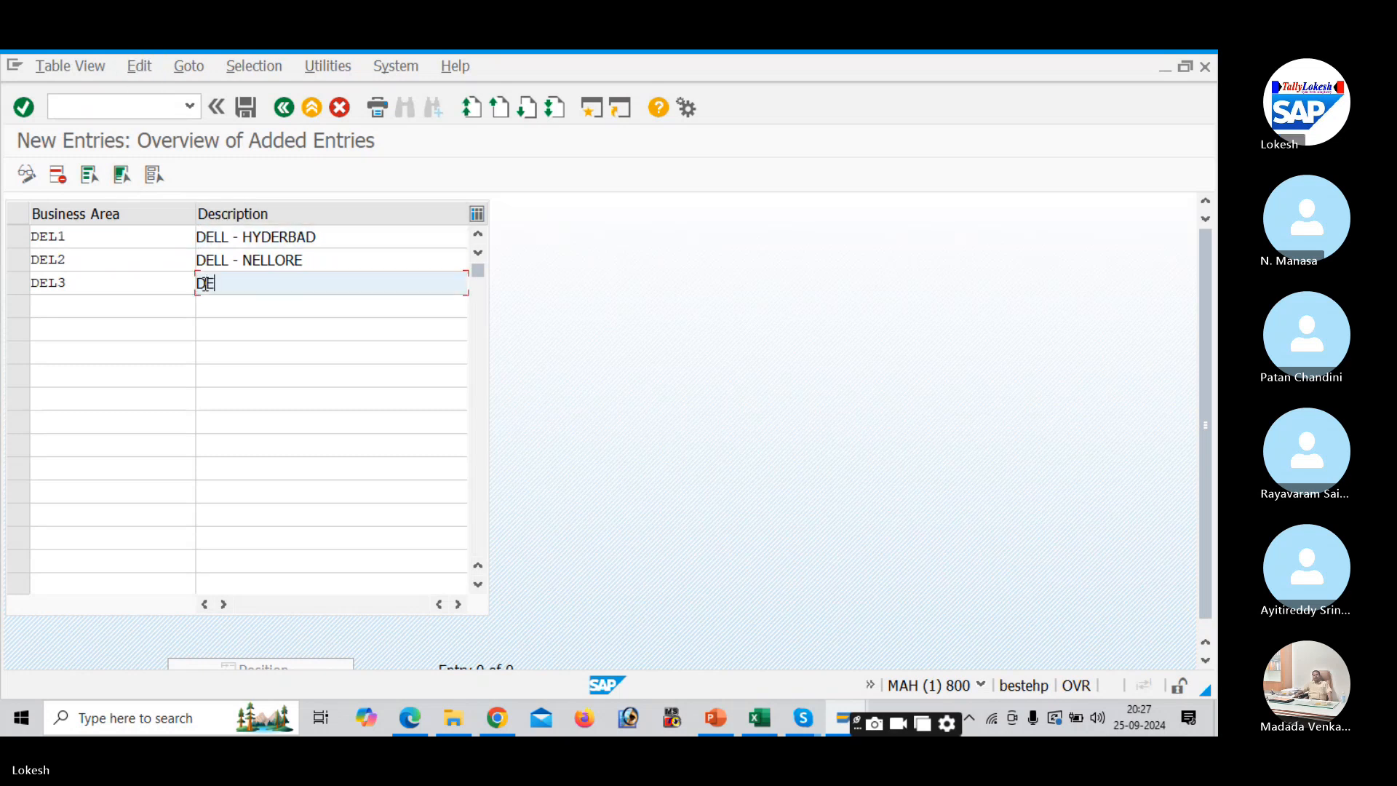
pyautogui.write('LL - ')
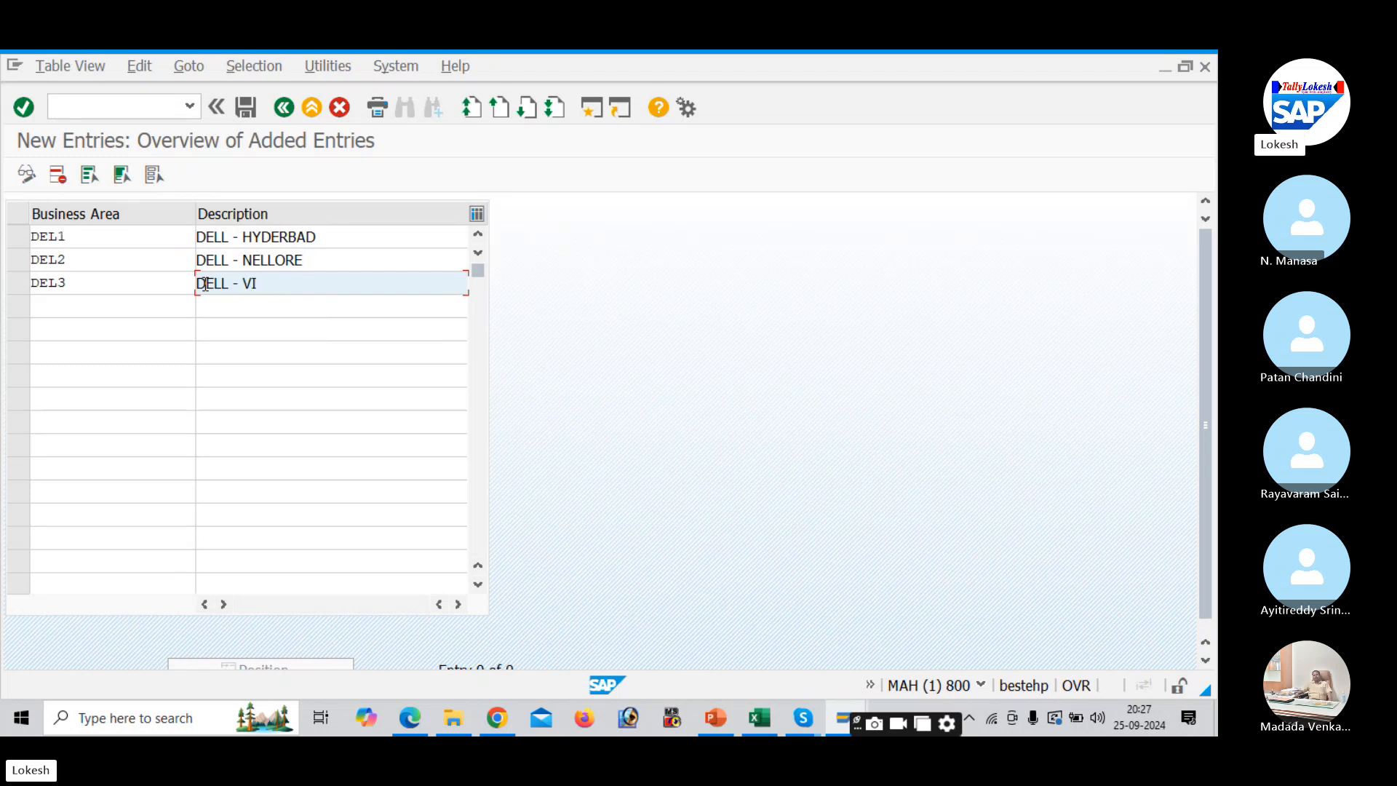
pyautogui.write('VIZAG')
pyautogui.press('Return')
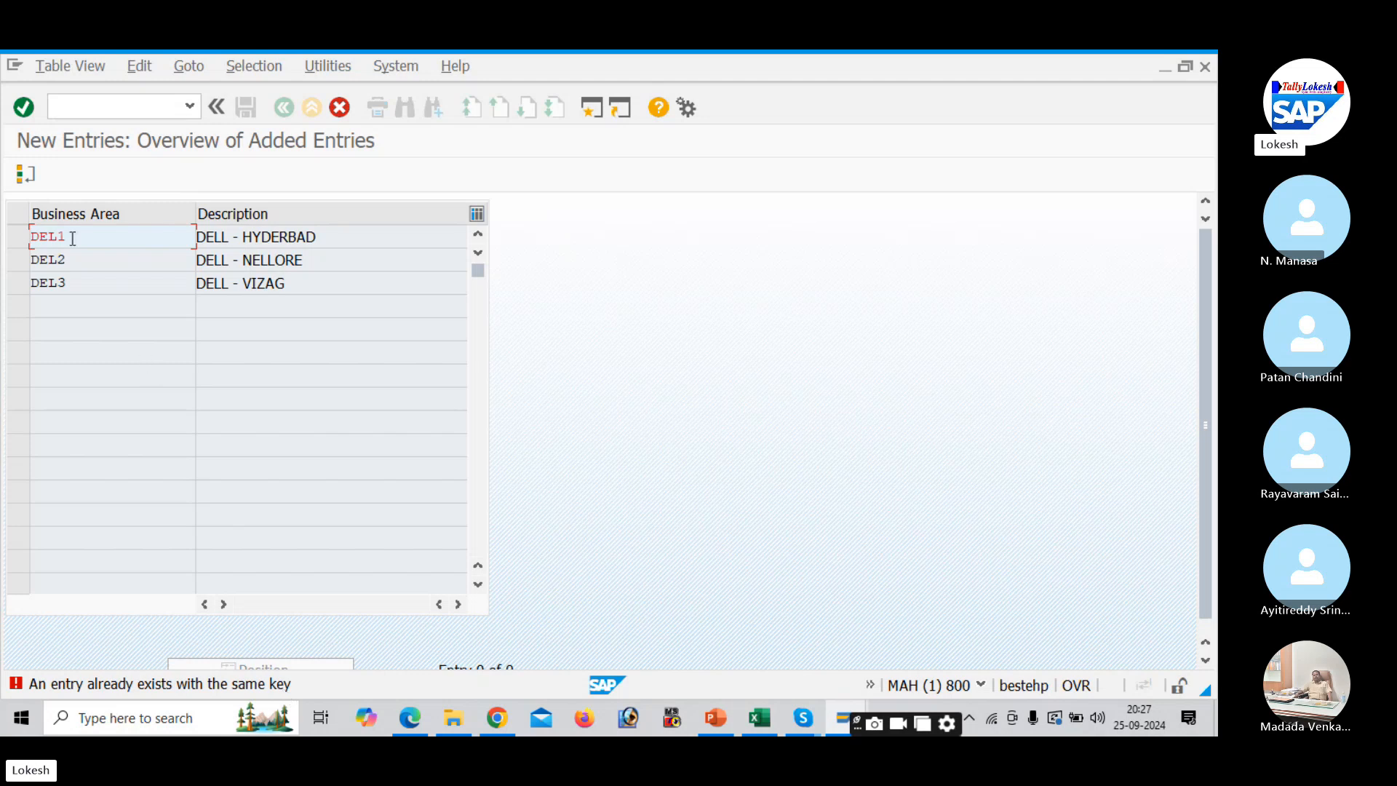
# - Change the business area codes DEL1, DEL2, DEL3 to DE11, DE22 and DE33
pyautogui.press('BackSpace')
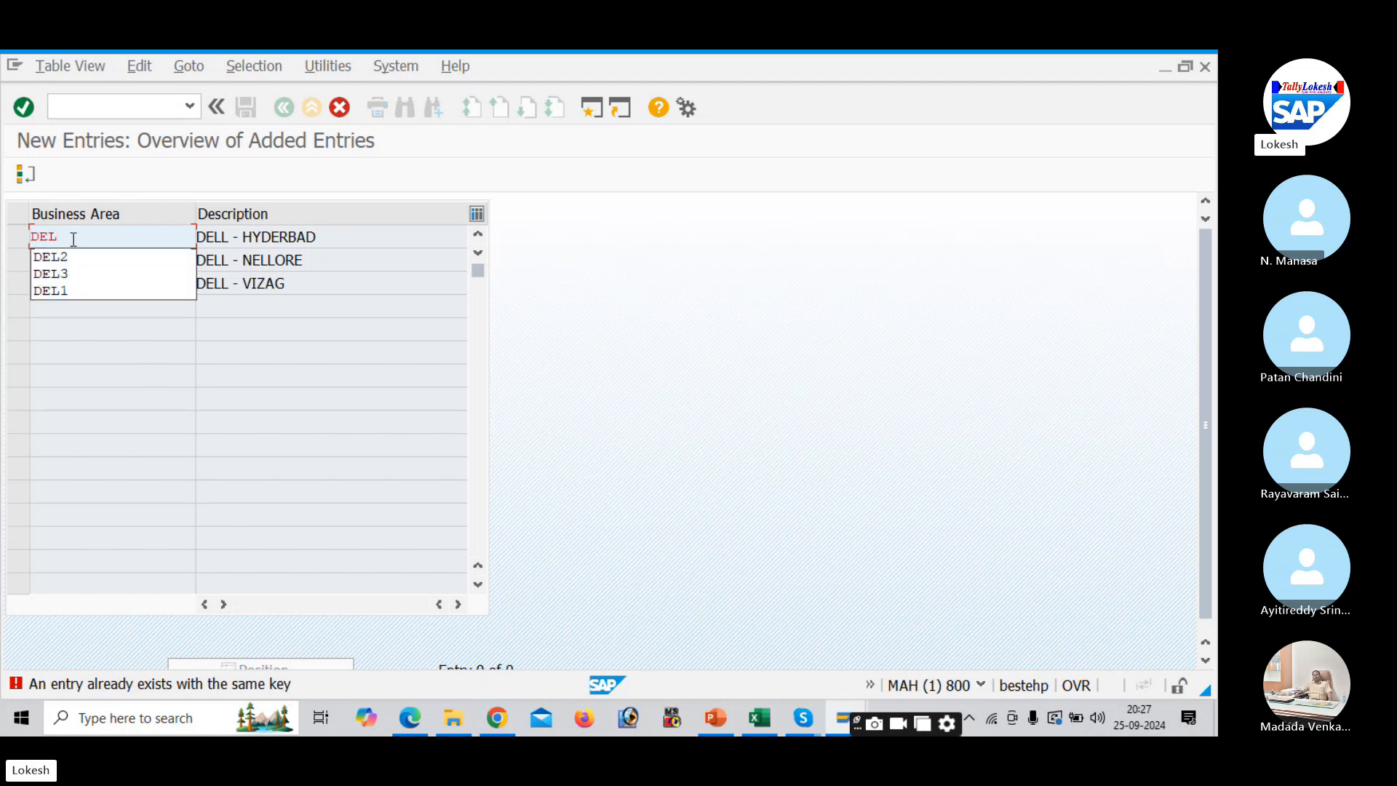
pyautogui.write('1')
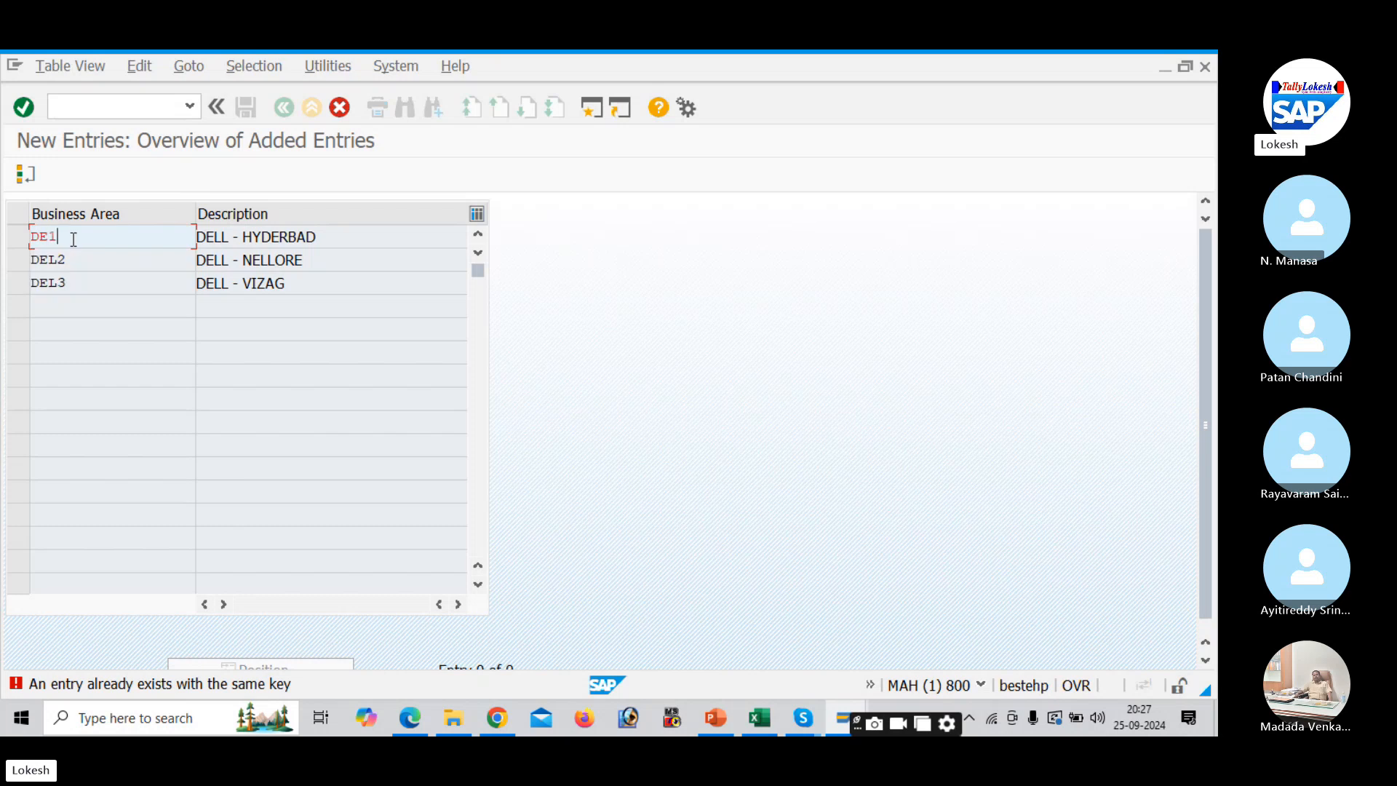
pyautogui.click(74, 256)
pyautogui.press('BackSpace')
pyautogui.press('BackSpace')
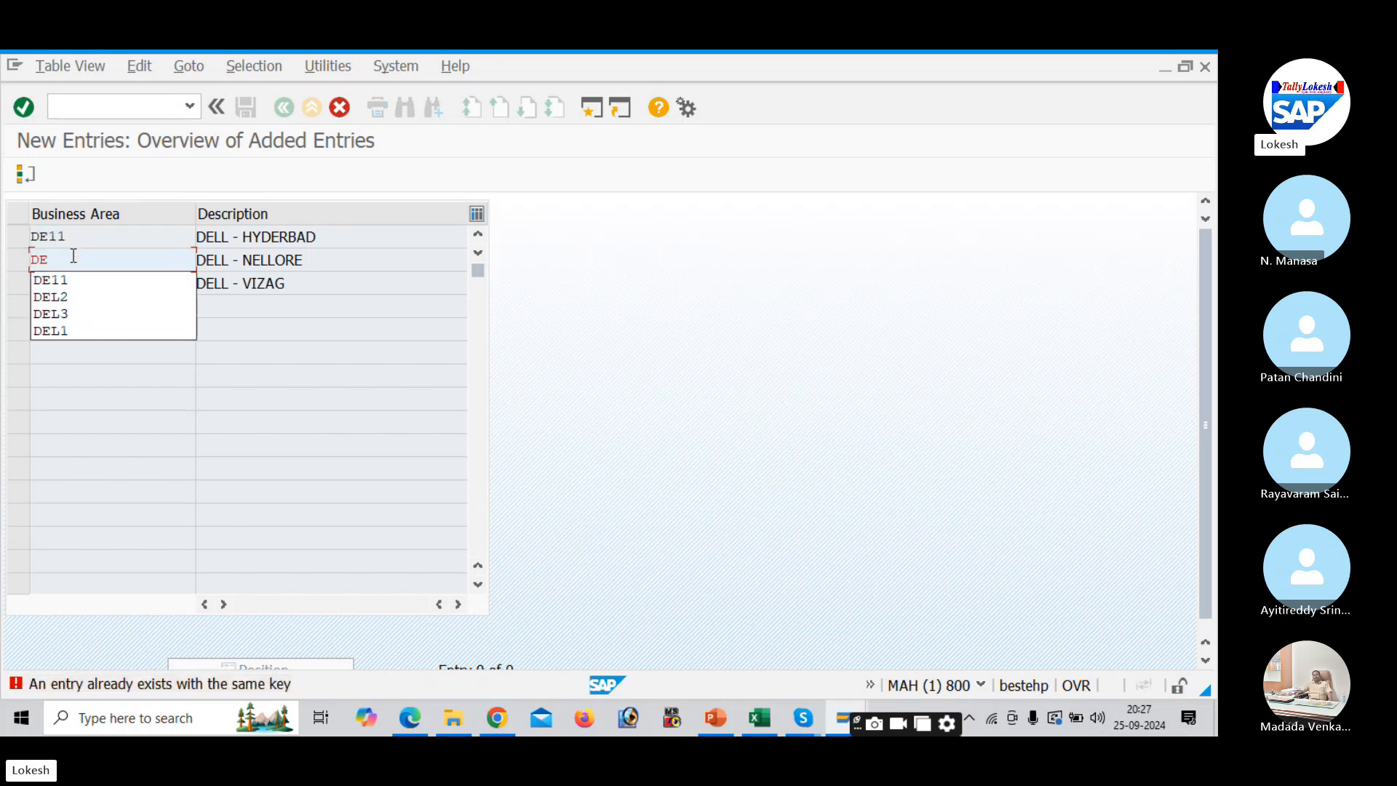
pyautogui.write('2')
pyautogui.press('BackSpace')
pyautogui.write('22')
pyautogui.press('Return')
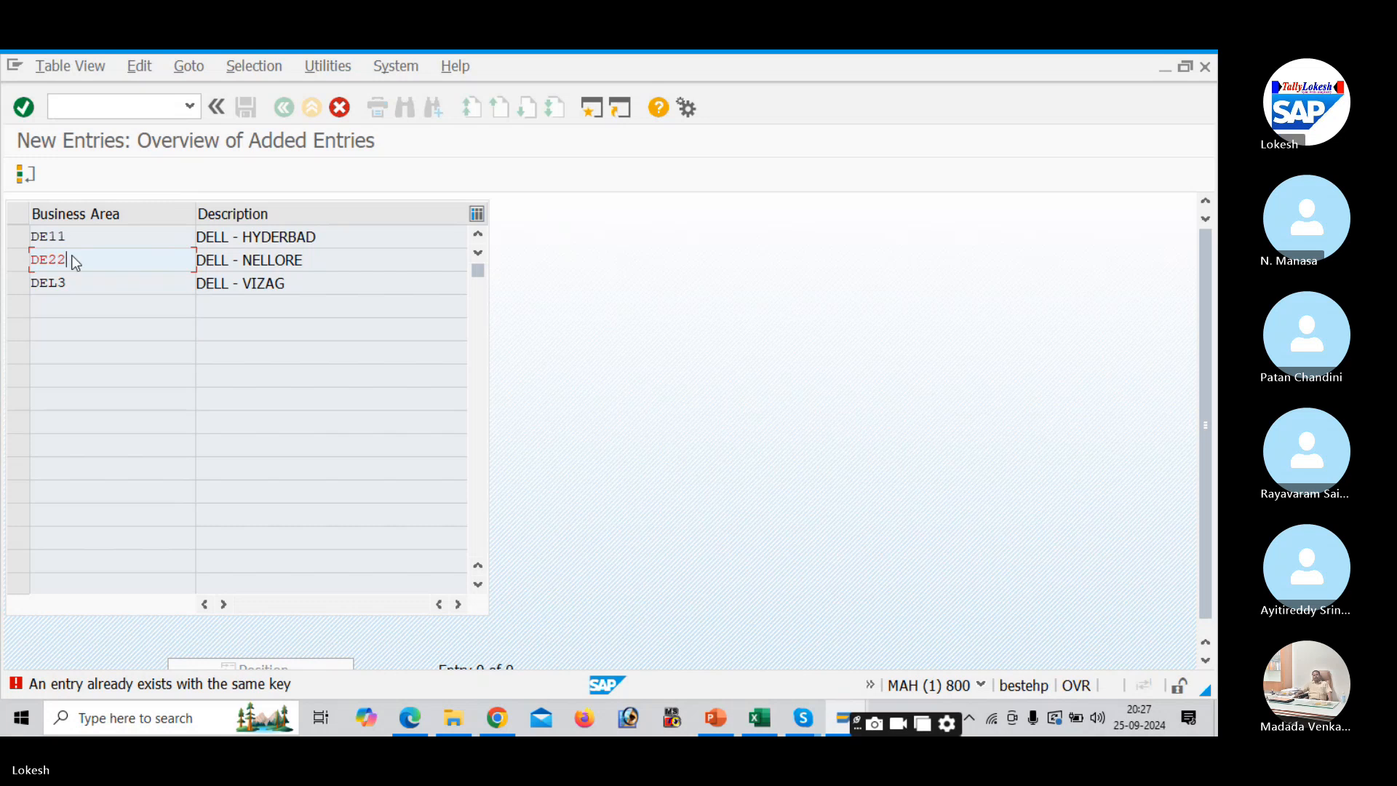
pyautogui.click(76, 285)
pyautogui.press('BackSpace')
pyautogui.press('BackSpace')
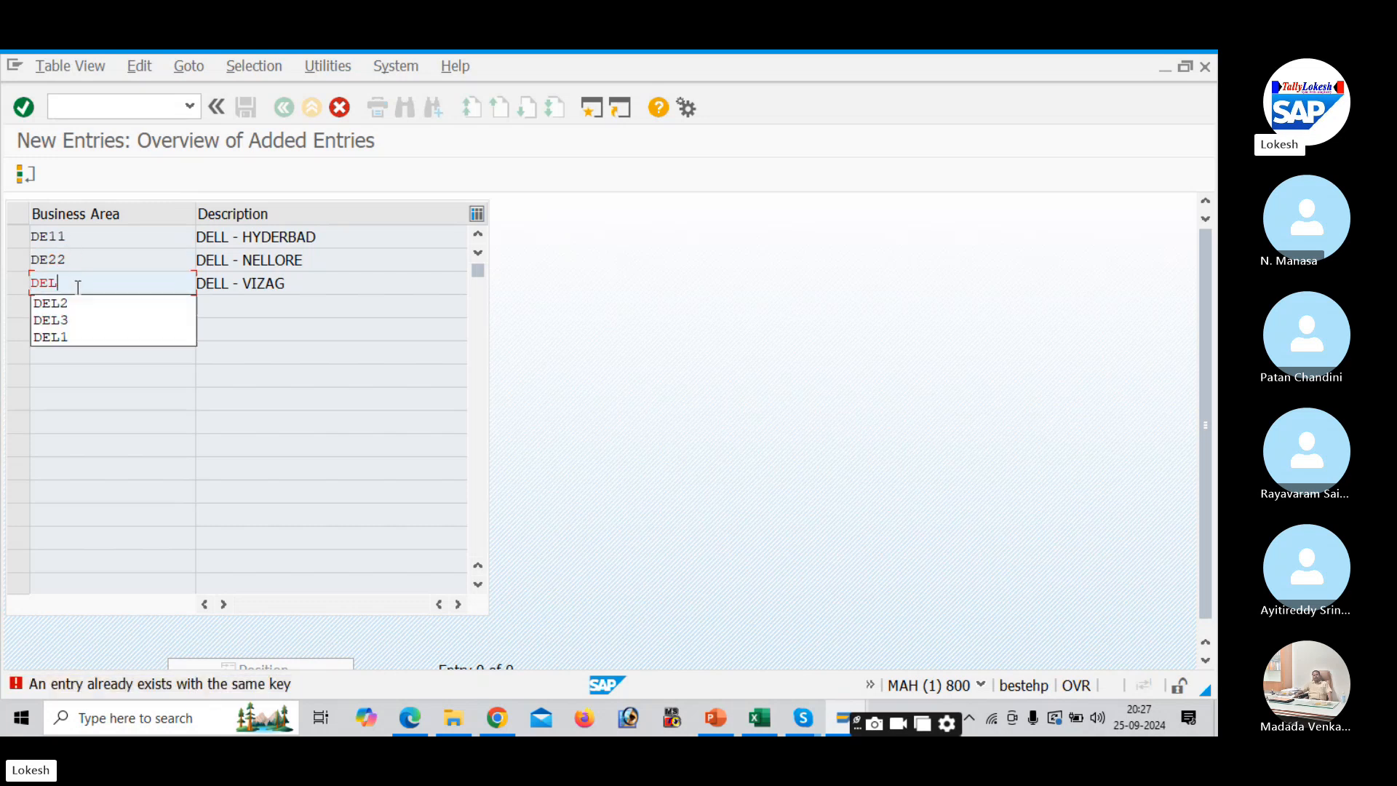
pyautogui.write('33')
pyautogui.press('Return')
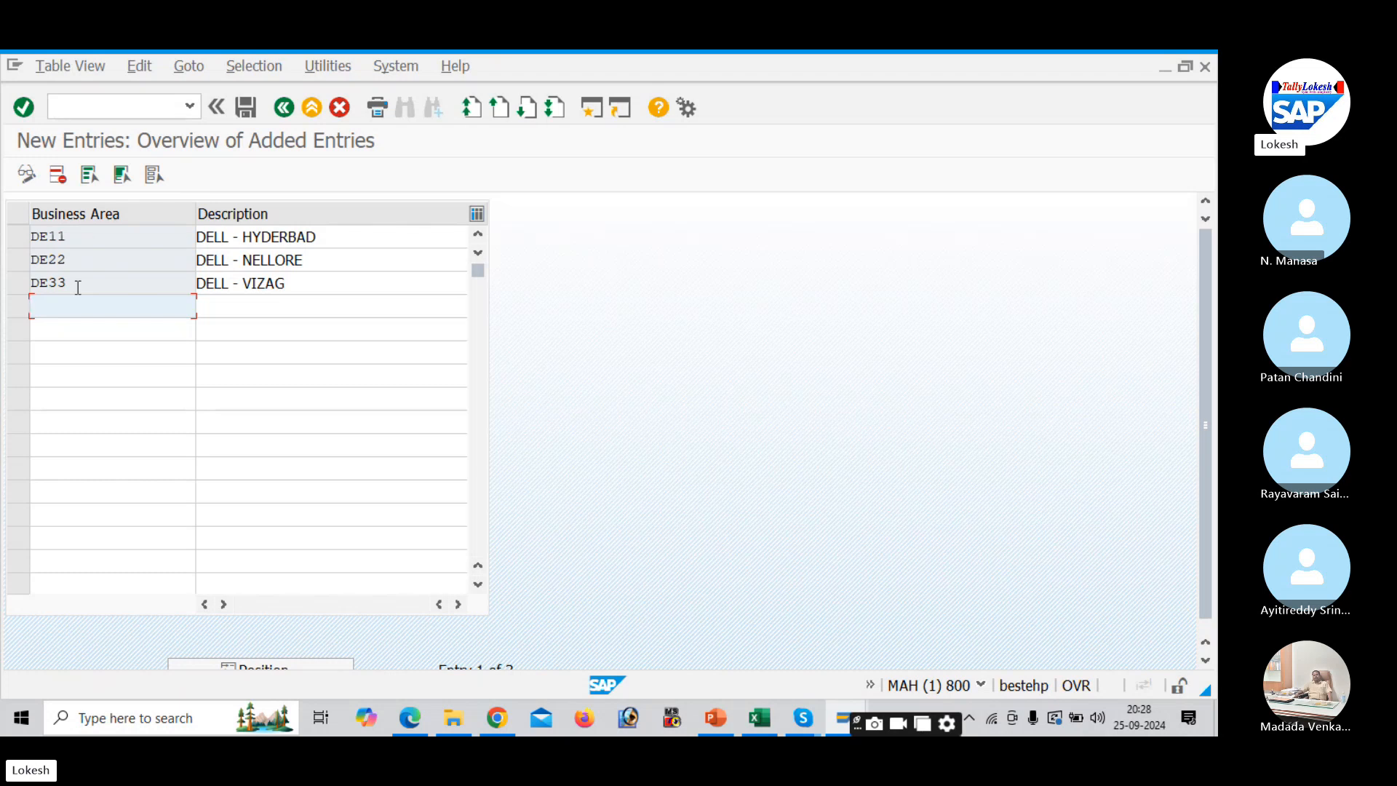
# - Save the business areas DE11, DE22 and DE33 under new customizing request 'Define Business Areas for Dell'
pyautogui.click(248, 109)
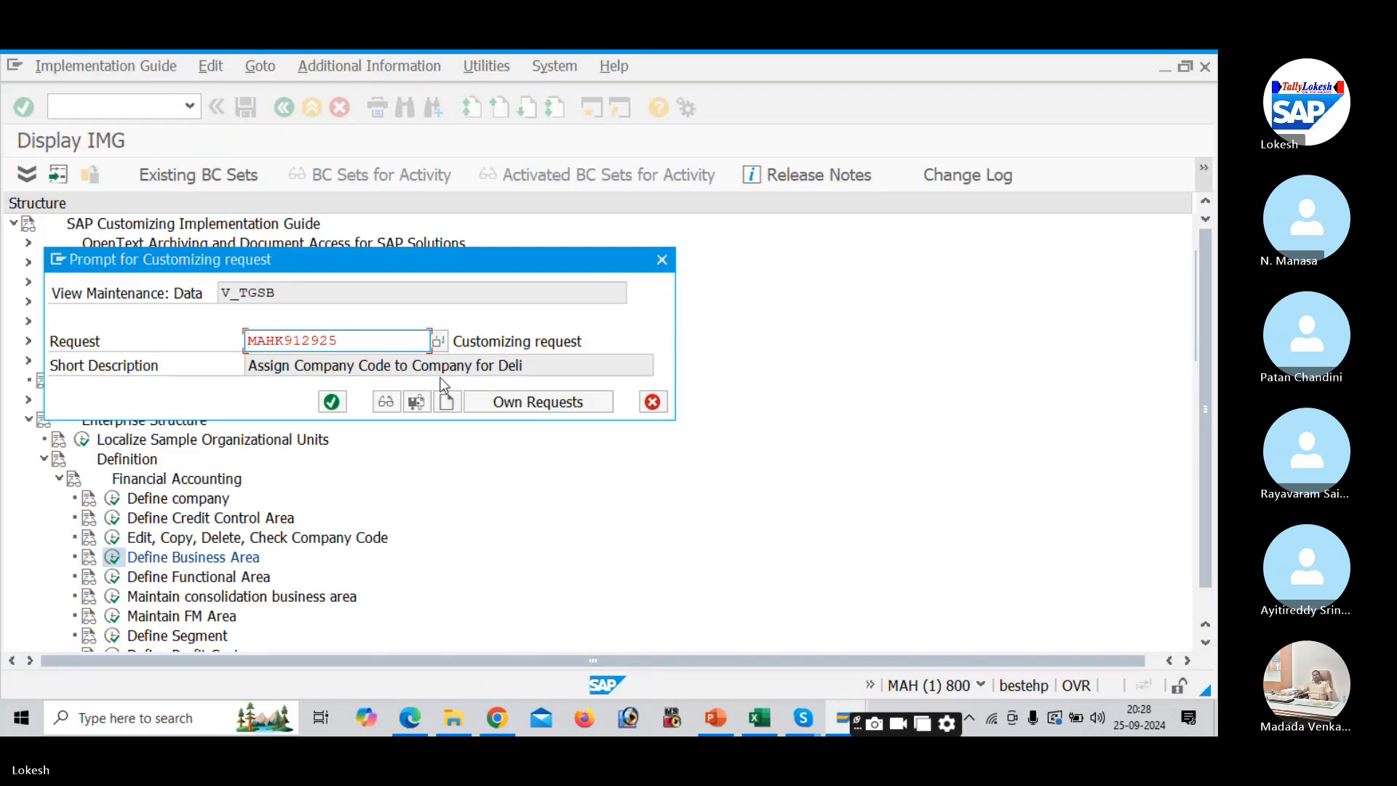
pyautogui.click(454, 401)
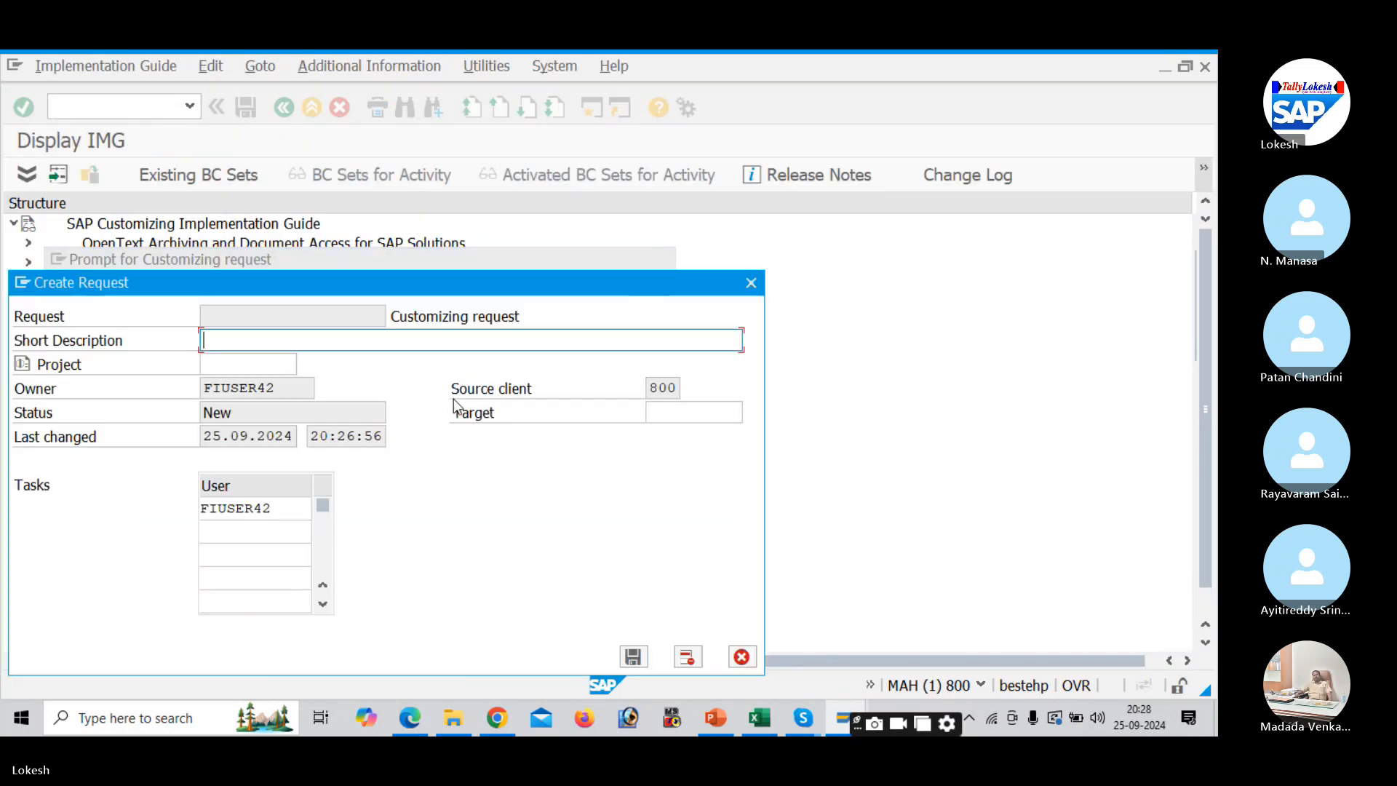
pyautogui.write('d')
pyautogui.press('BackSpace')
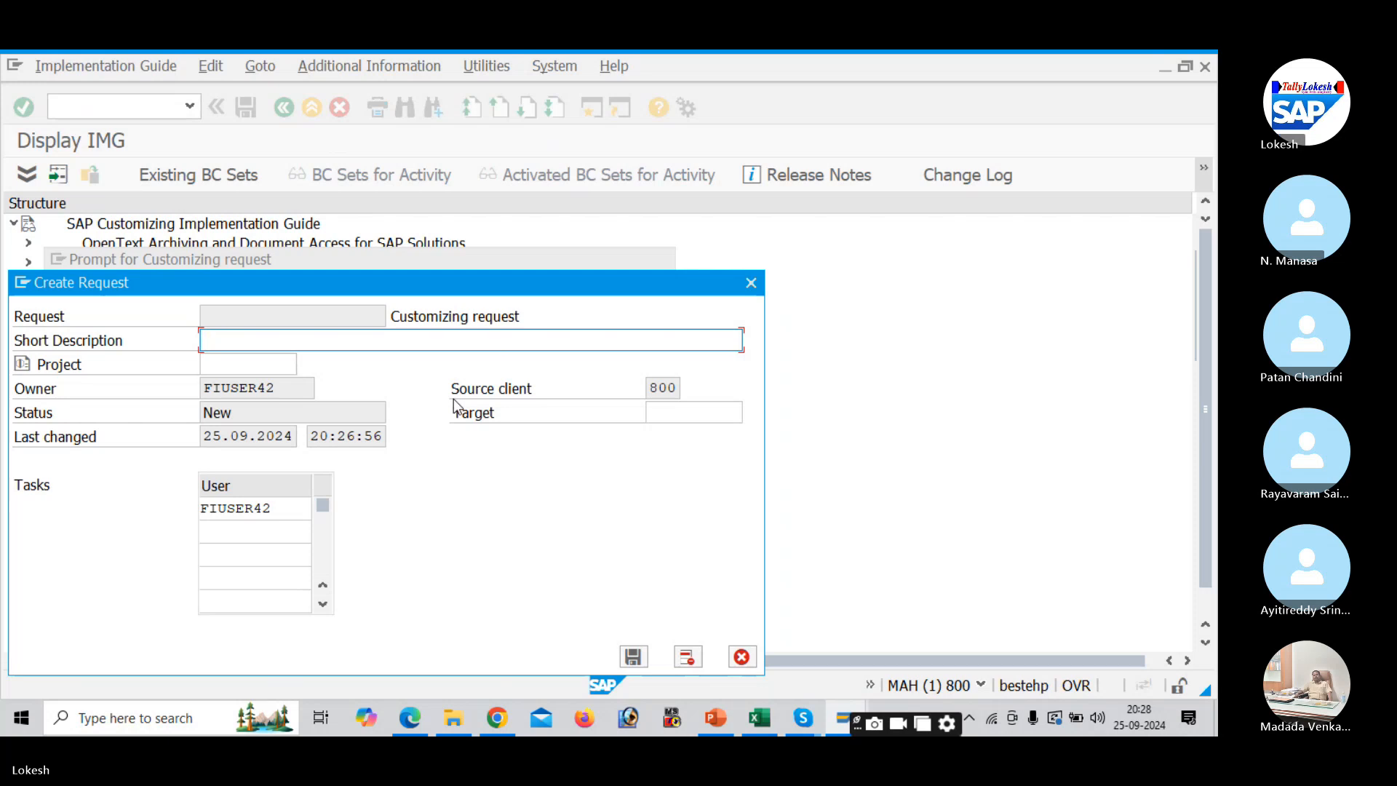
pyautogui.write('Define Business A')
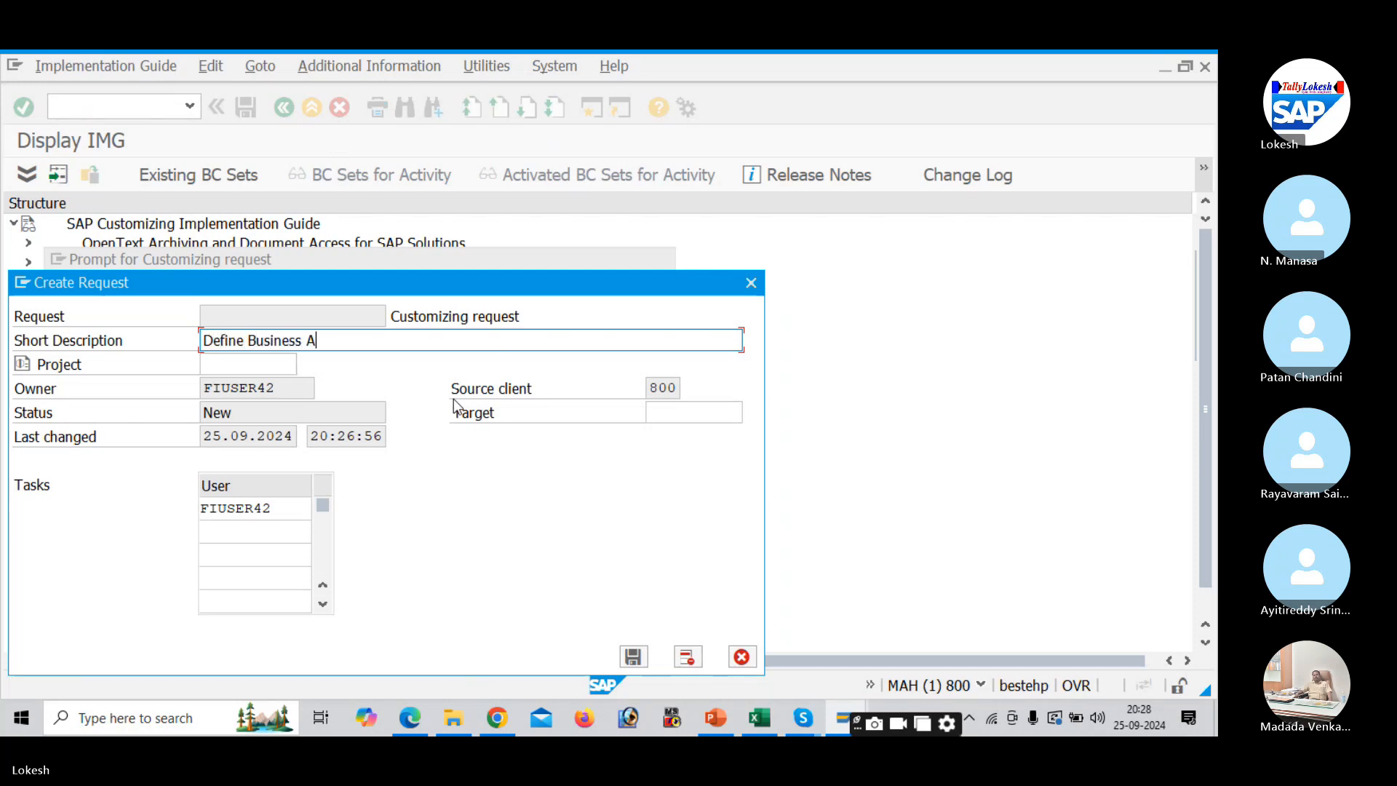
pyautogui.write('reas ')
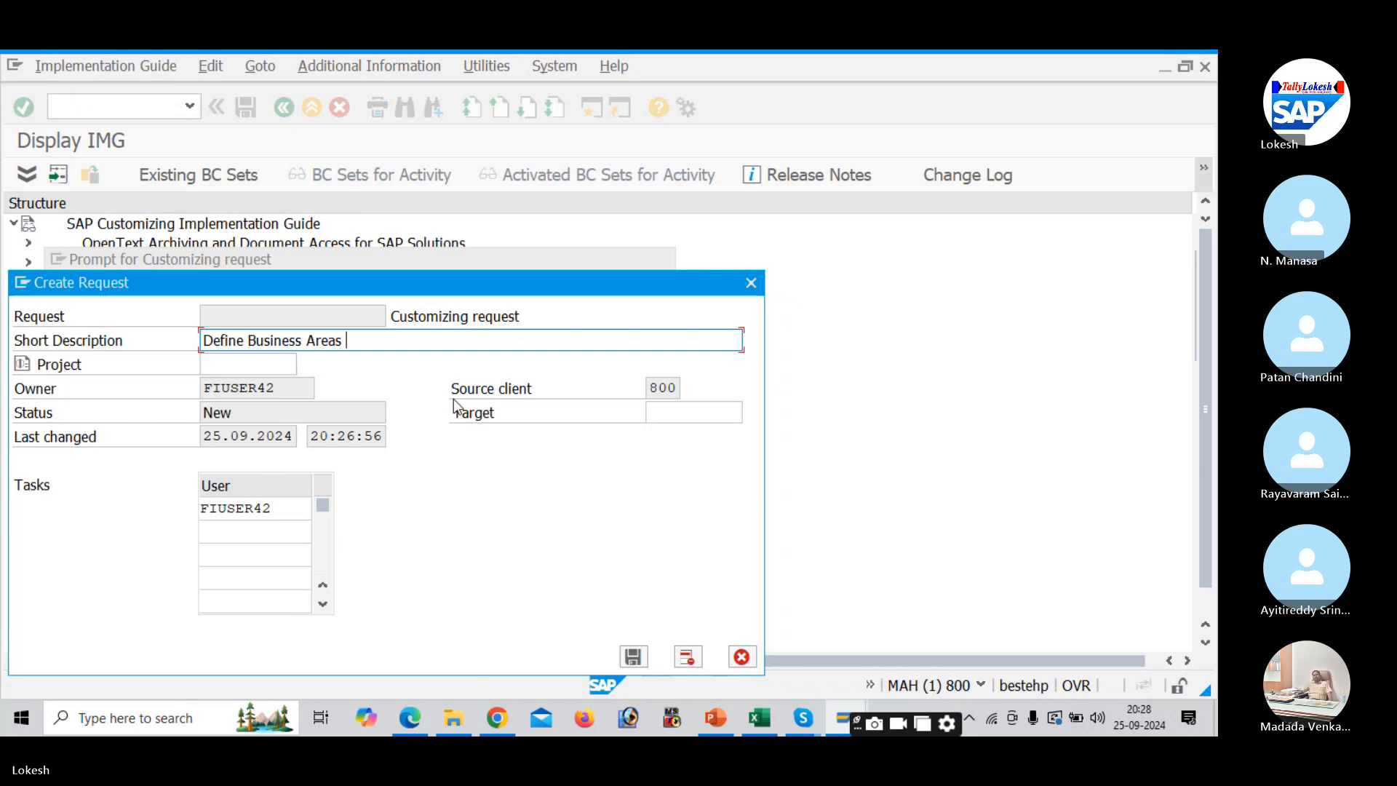
pyautogui.write('for Dell')
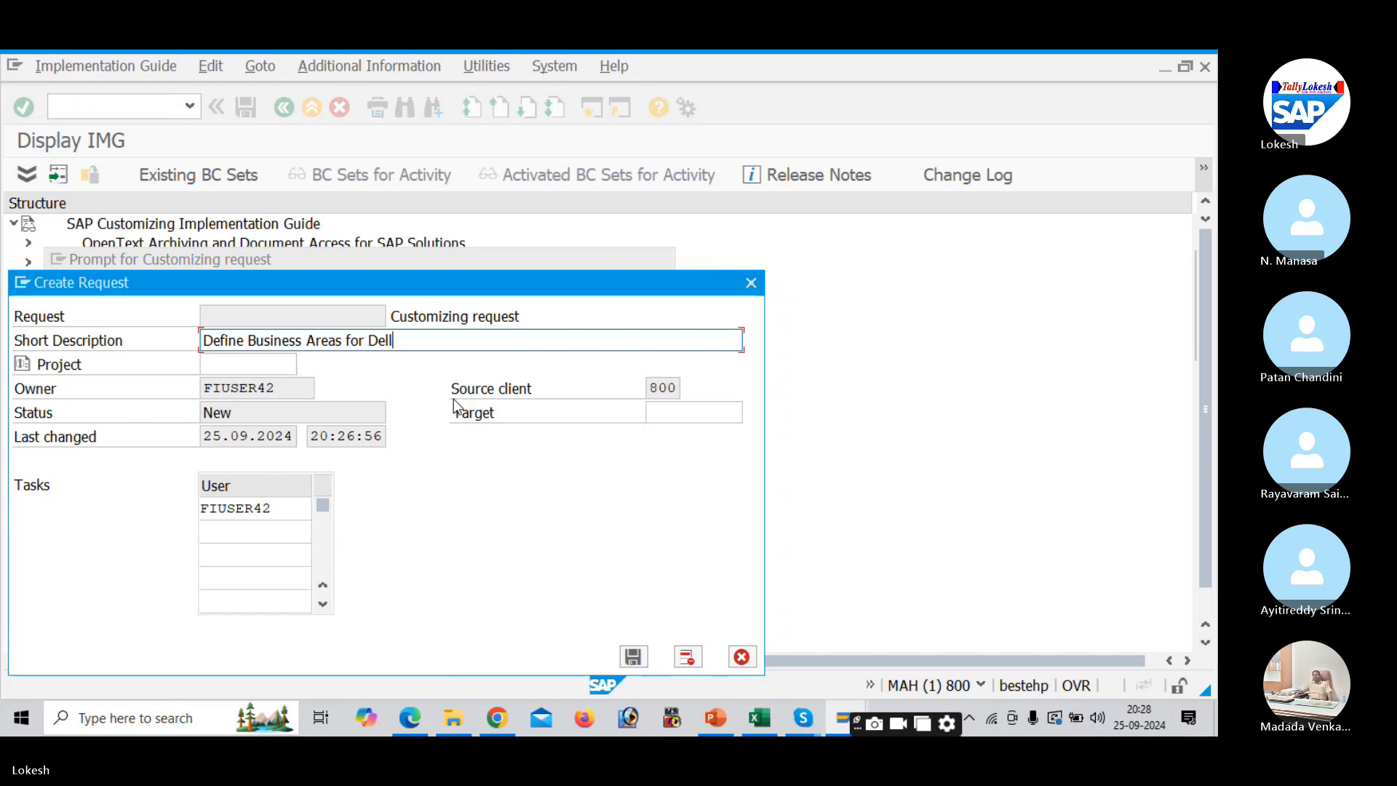
pyautogui.click(634, 657)
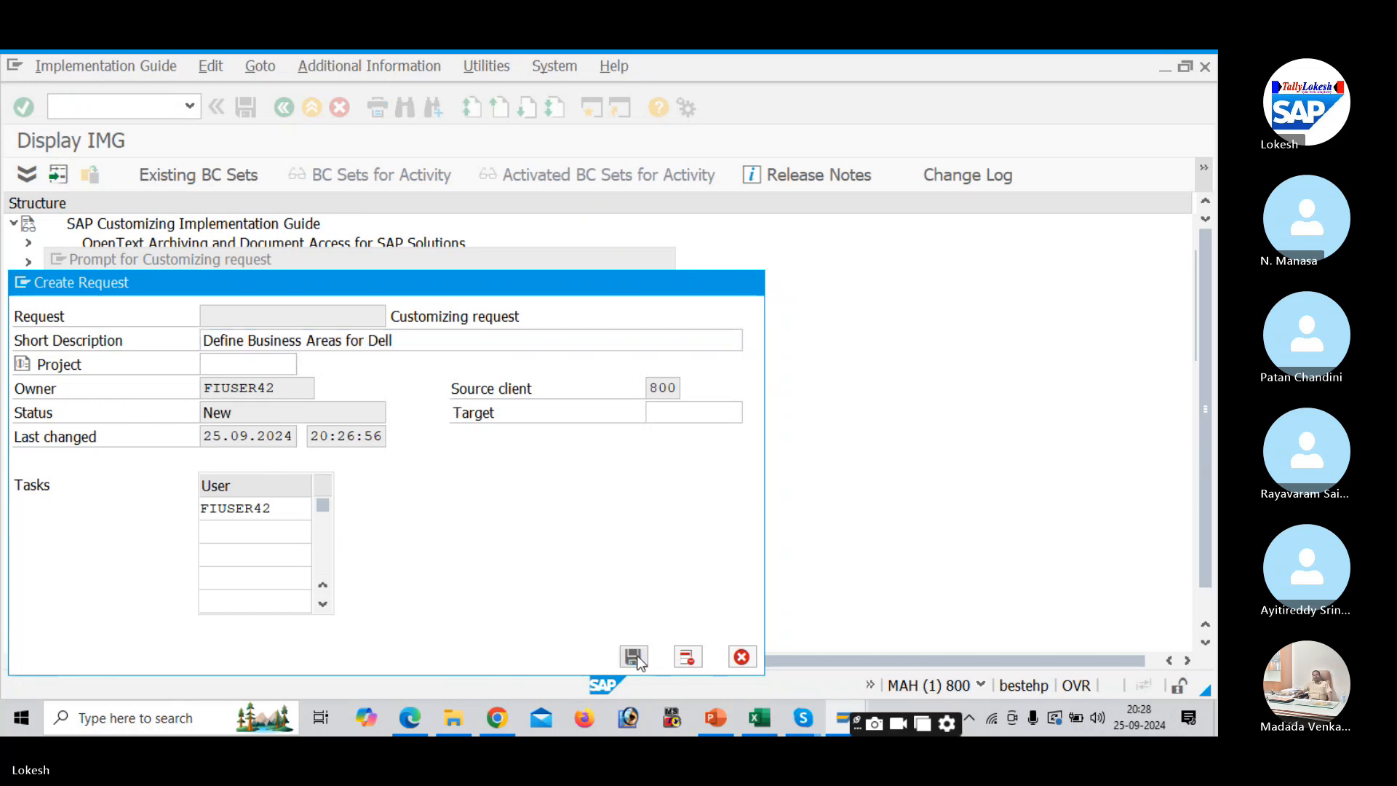
pyautogui.click(346, 400)
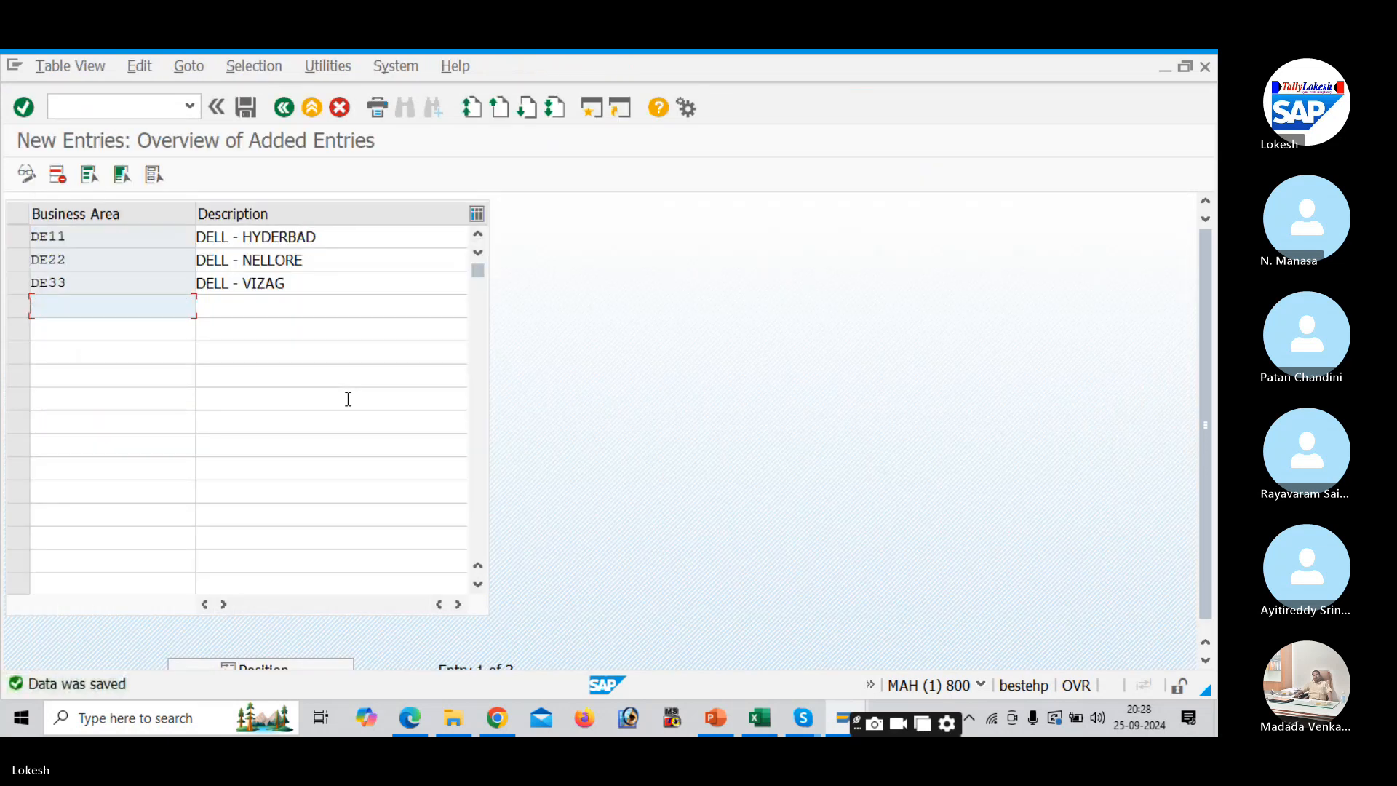
pyautogui.hotkey('alt', 'Tab')
pyautogui.hotkey('alt', 'Tab')
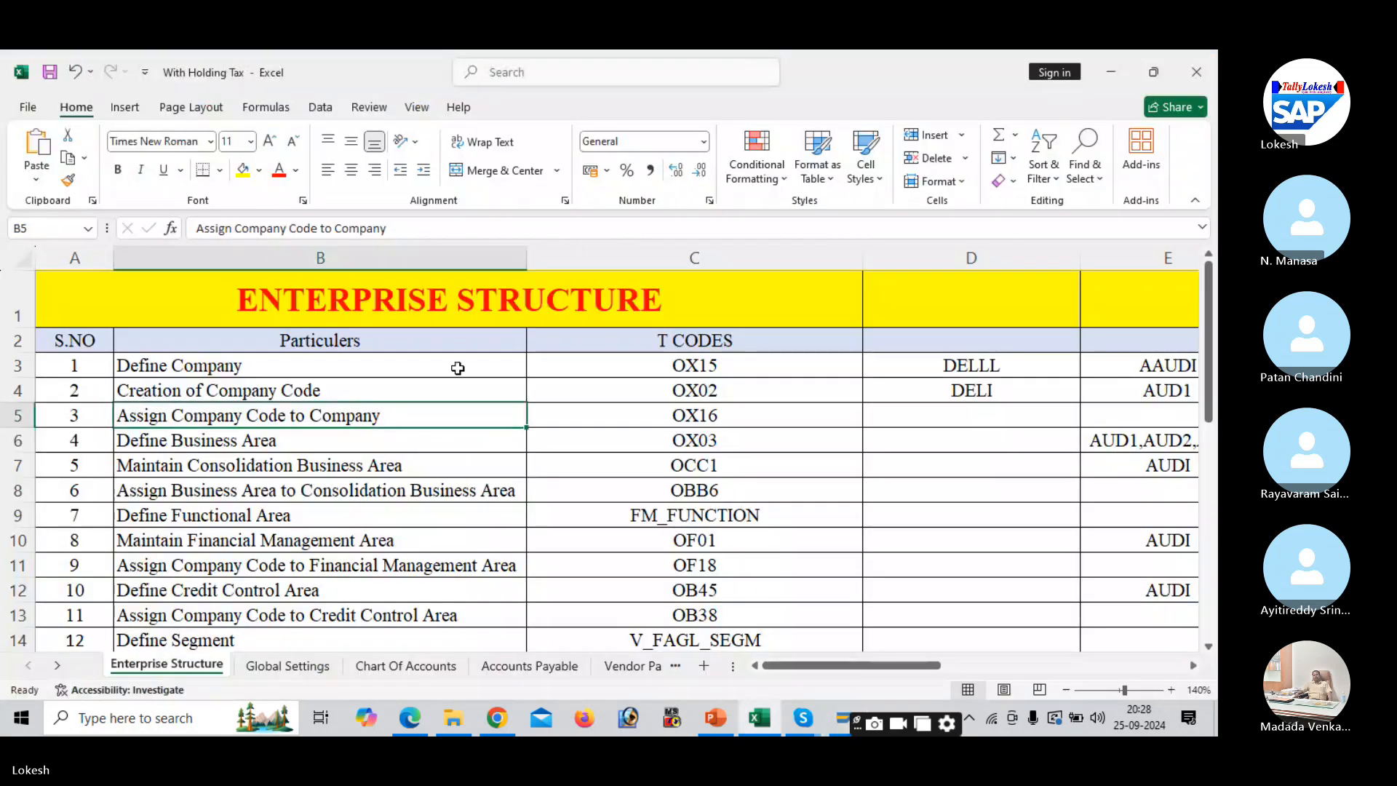
# - Leave tracker cell D5 empty and enter DE11,DE22,DE33 in D6 for Define Business Area
pyautogui.click(906, 406)
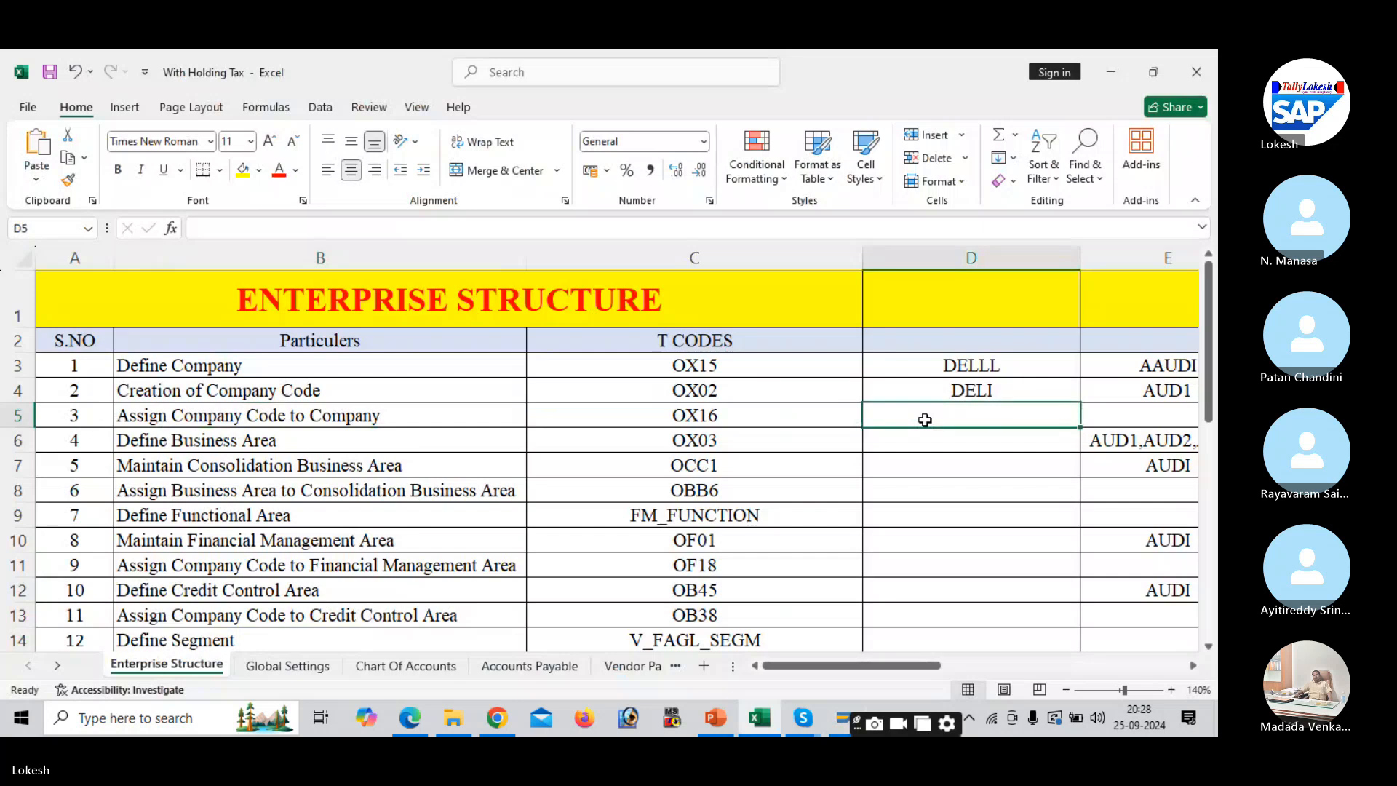
pyautogui.write('d')
pyautogui.press('BackSpace')
pyautogui.write('DE')
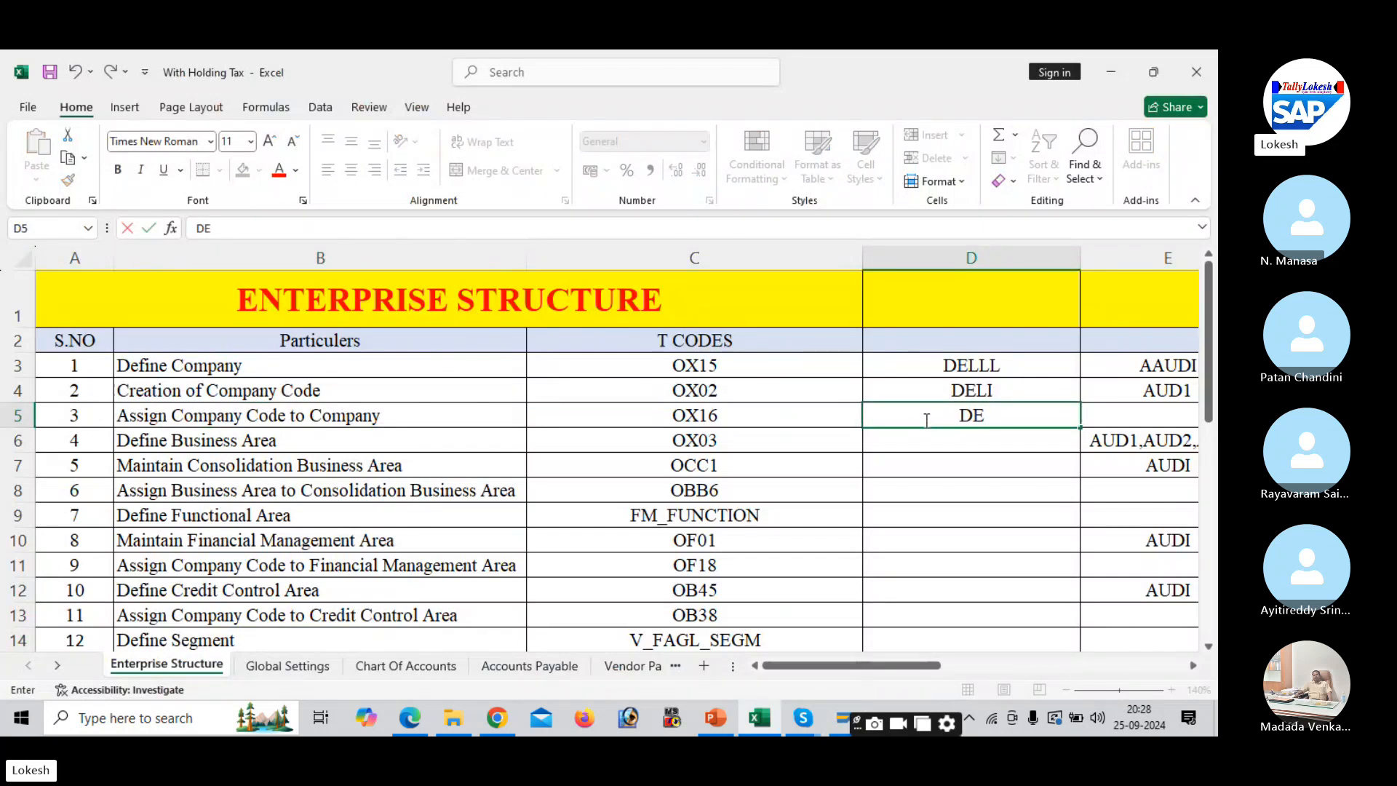
pyautogui.write('11')
pyautogui.press('BackSpace')
pyautogui.press('BackSpace')
pyautogui.press('BackSpace')
pyautogui.press('BackSpace')
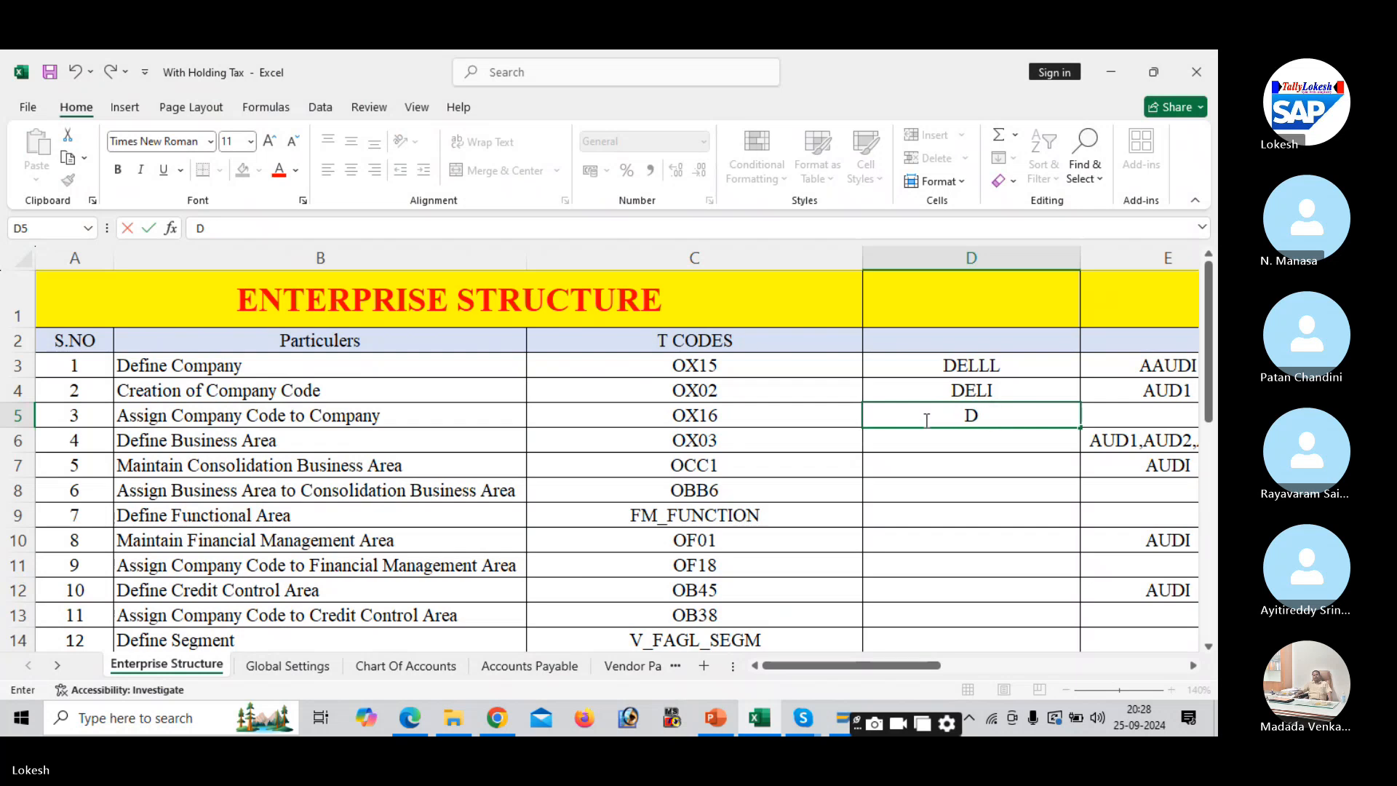
pyautogui.press('Return')
pyautogui.write('DE')
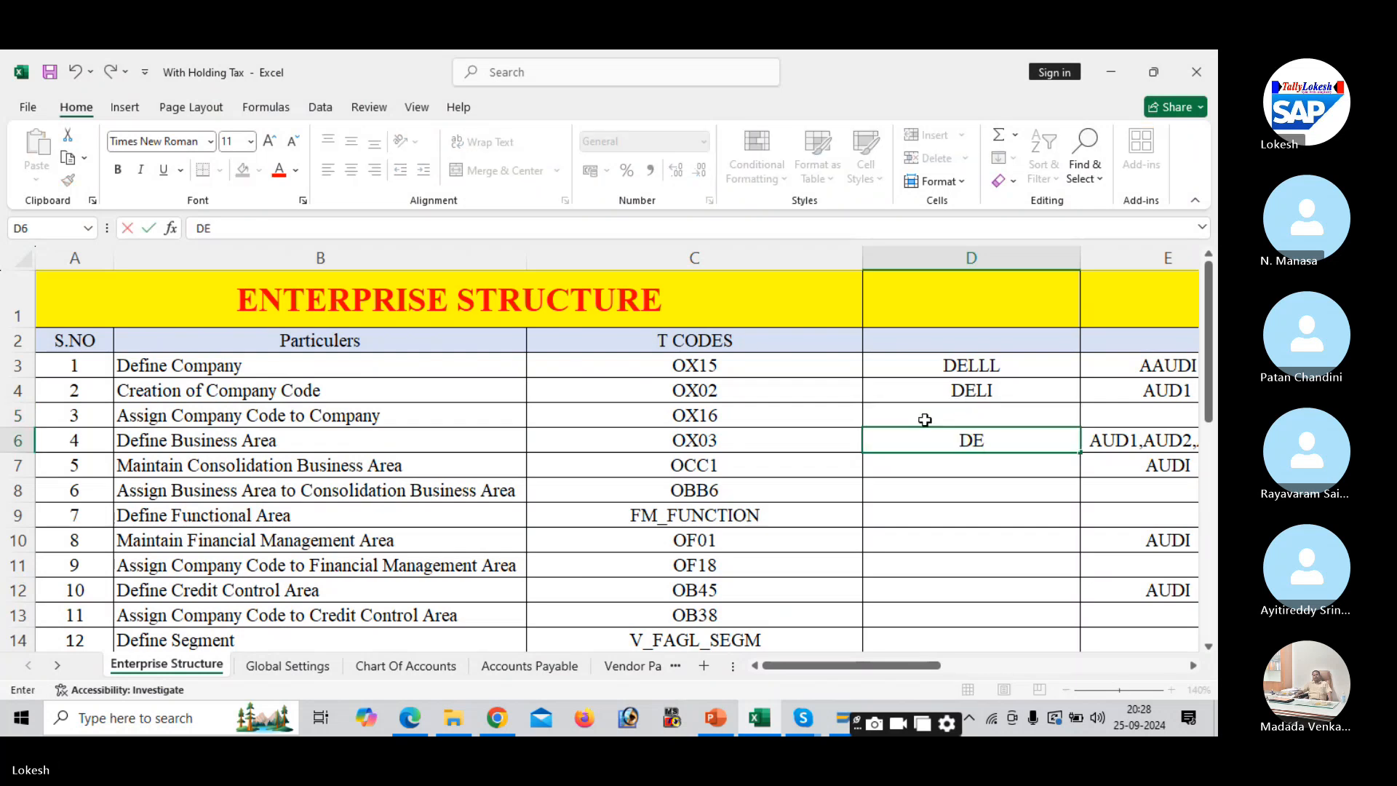
pyautogui.write('11,DE')
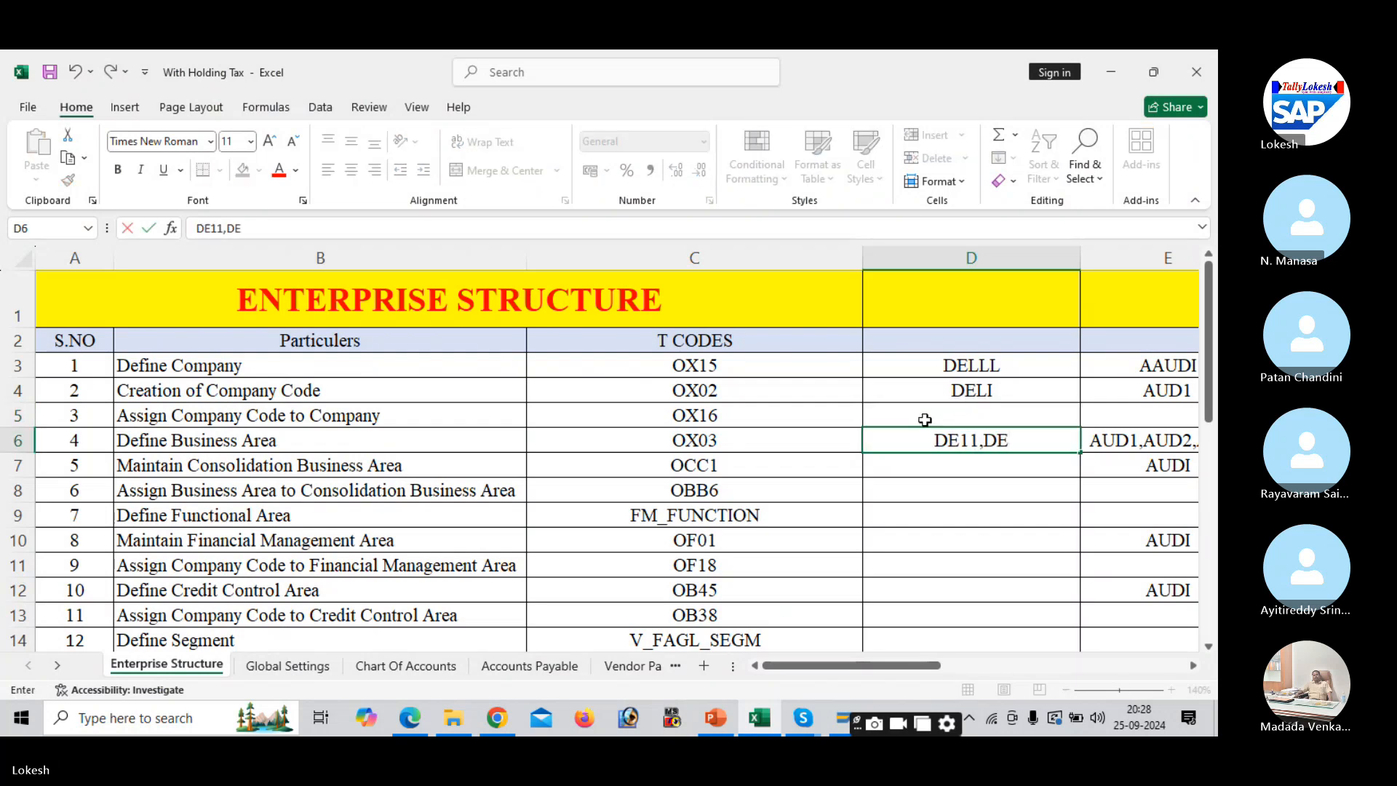
pyautogui.write('22,DE33')
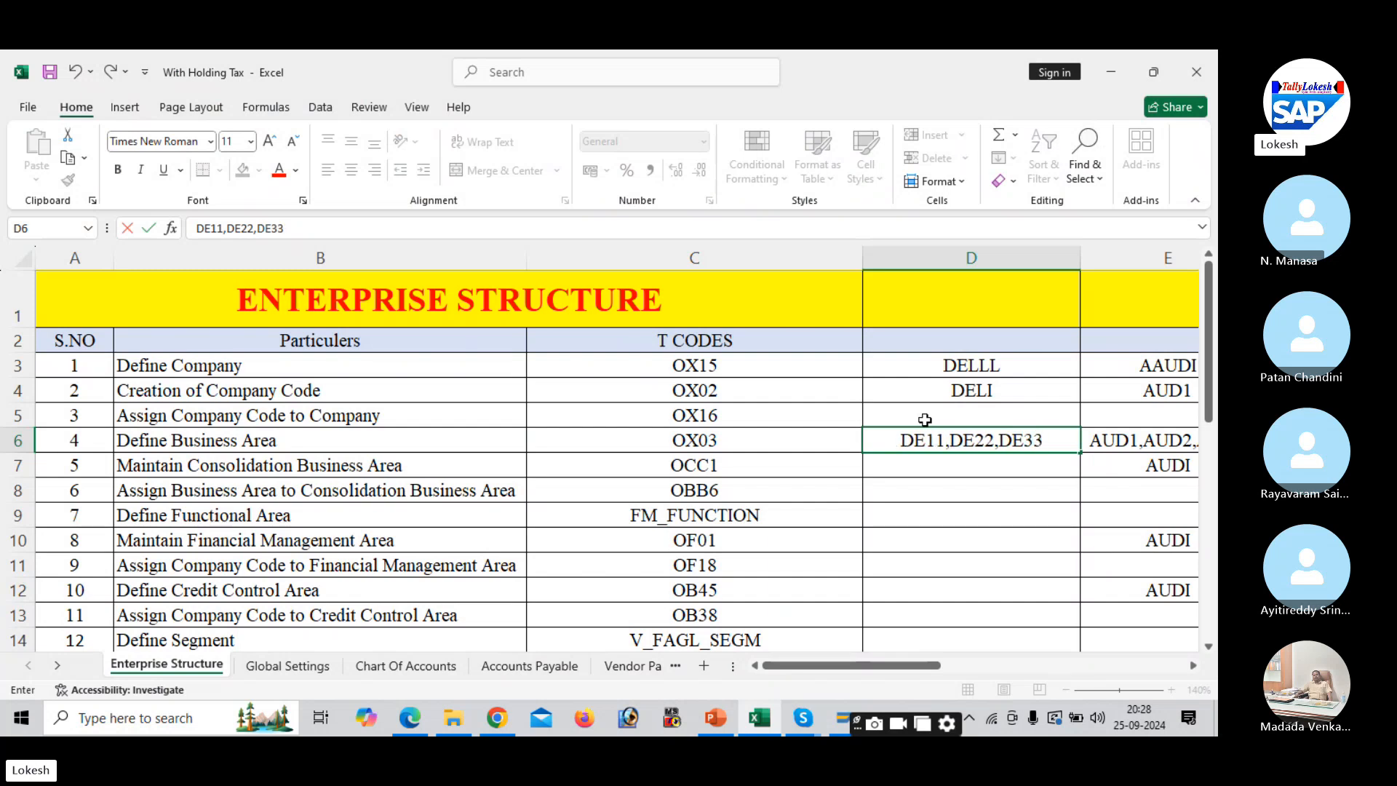
pyautogui.press('Return')
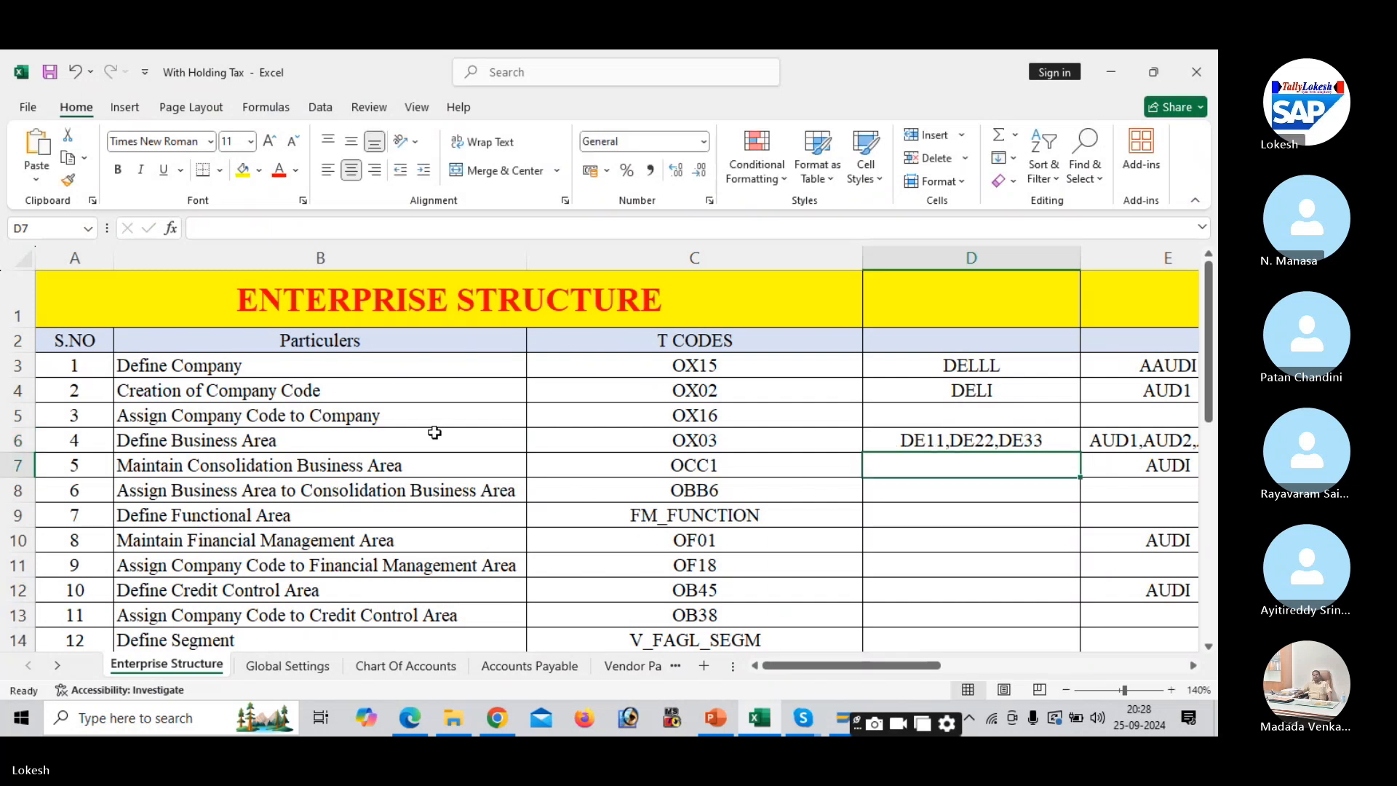
# - Review the Maintain Consolidation Business Area row and its OCC1 transaction code
pyautogui.click(328, 470)
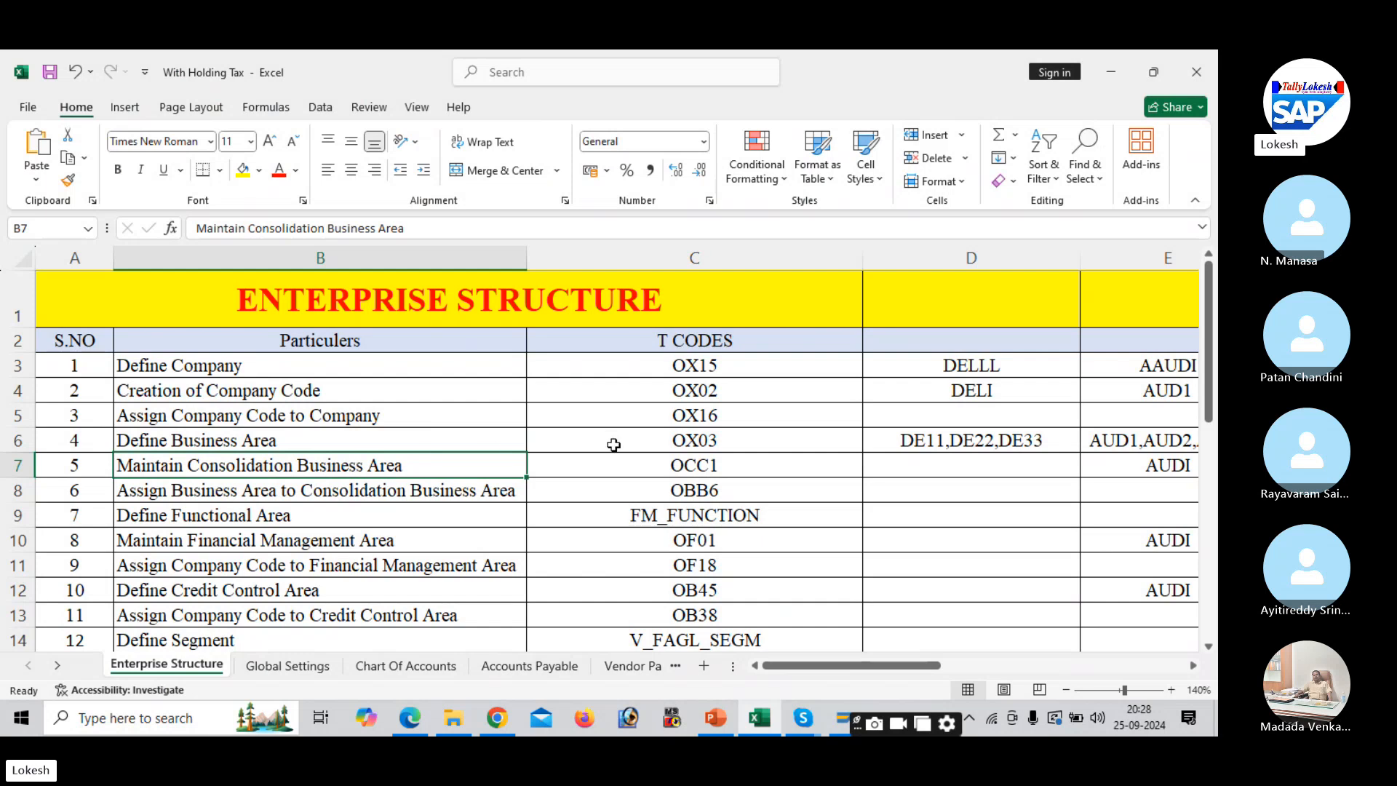
pyautogui.click(696, 466)
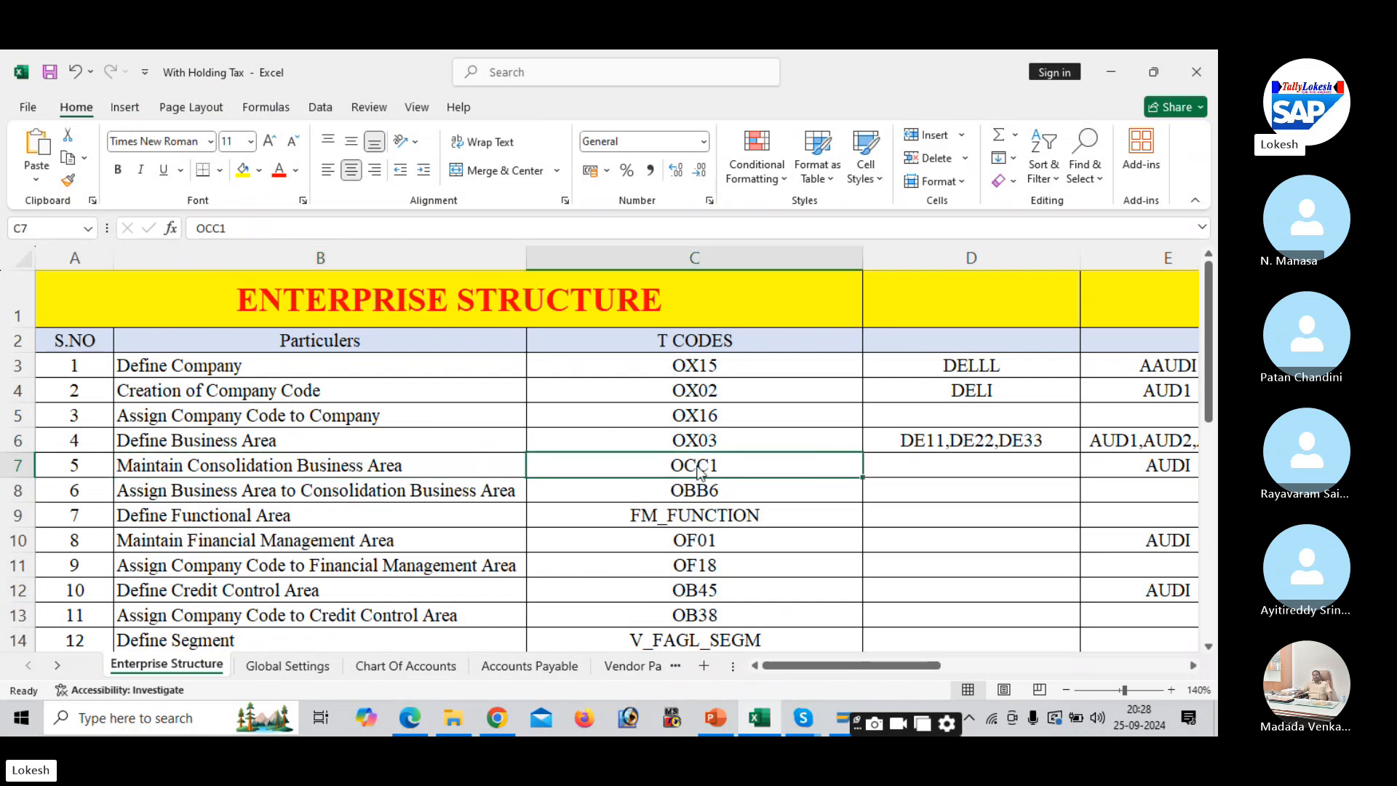
pyautogui.hotkey('alt', 'Tab')
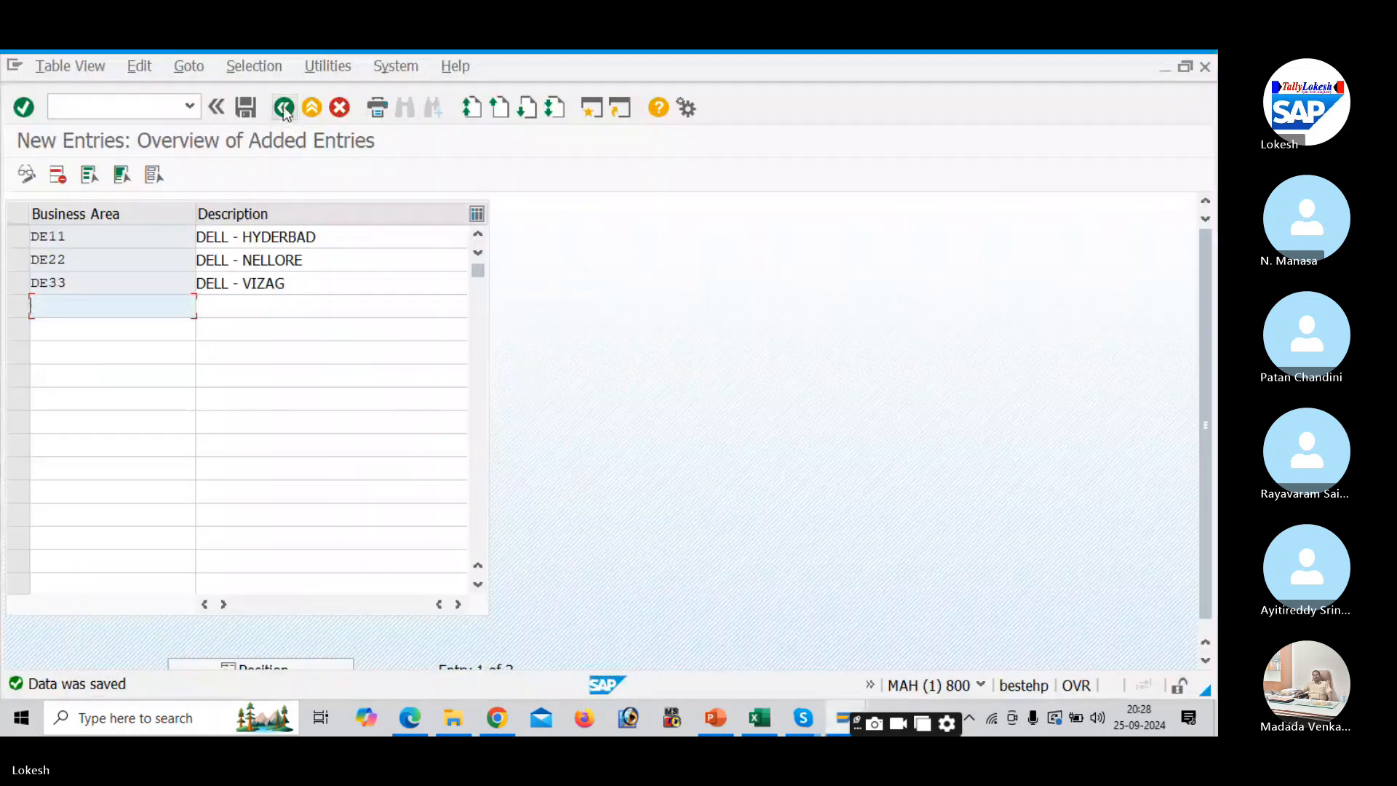
# - Go back to the IMG and start new entries in Maintain consolidation business area
pyautogui.click(285, 109)
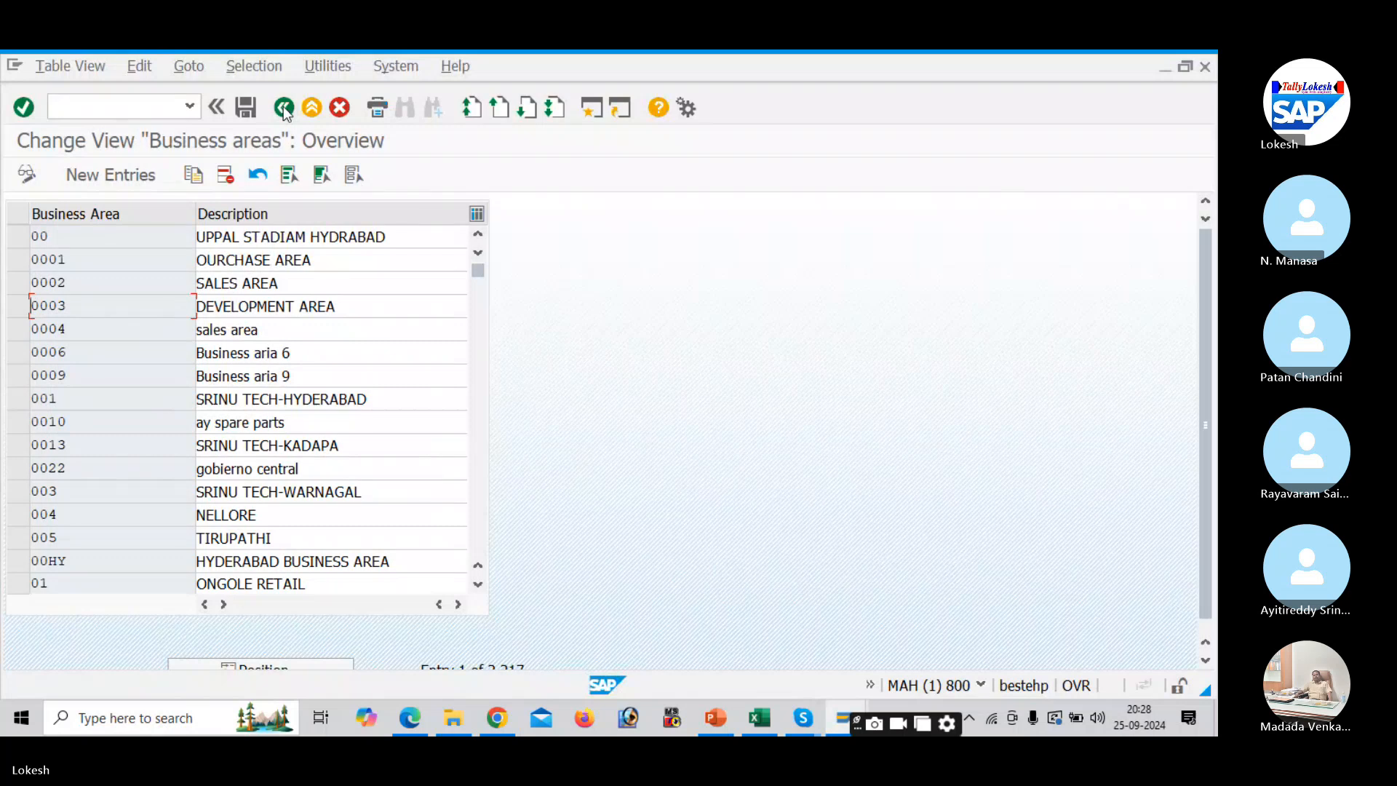
pyautogui.click(285, 109)
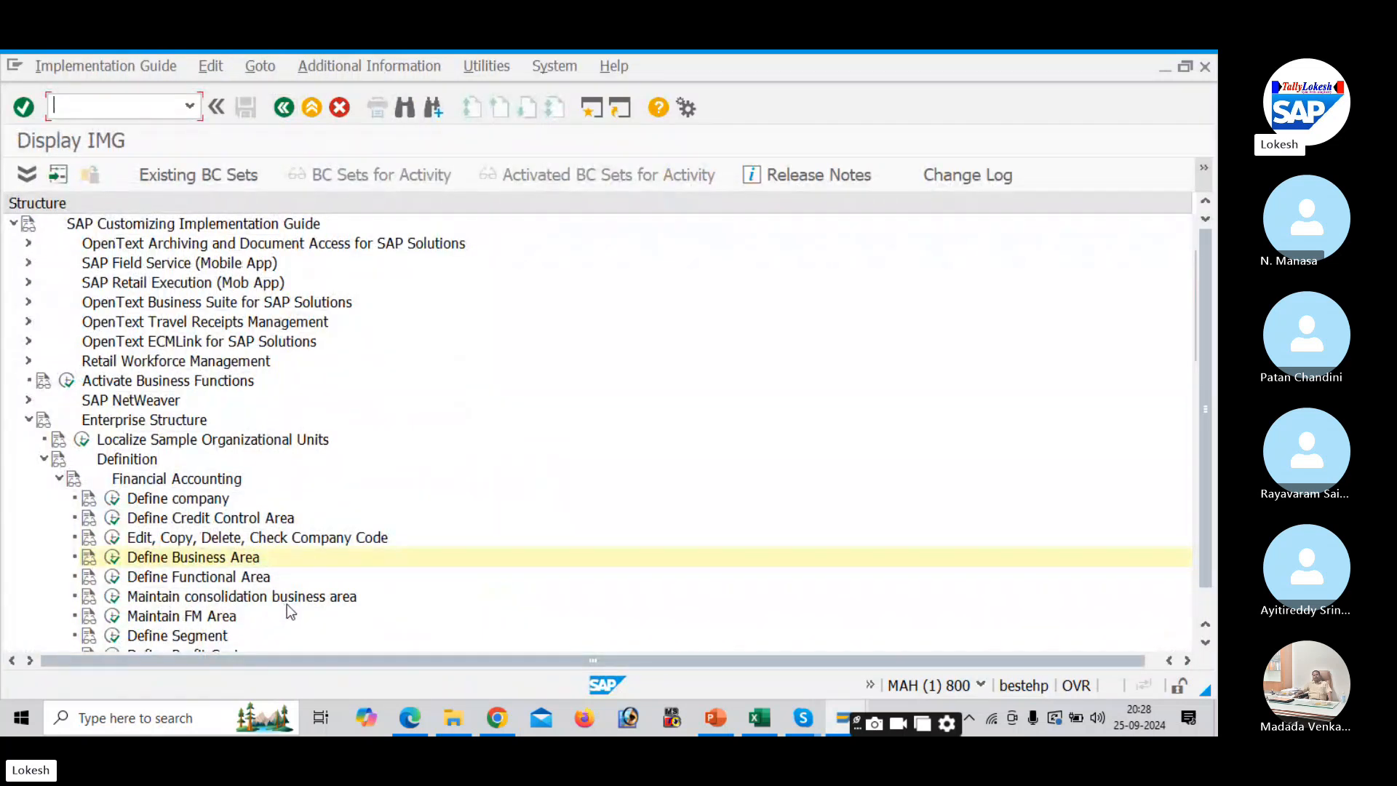
pyautogui.click(114, 598)
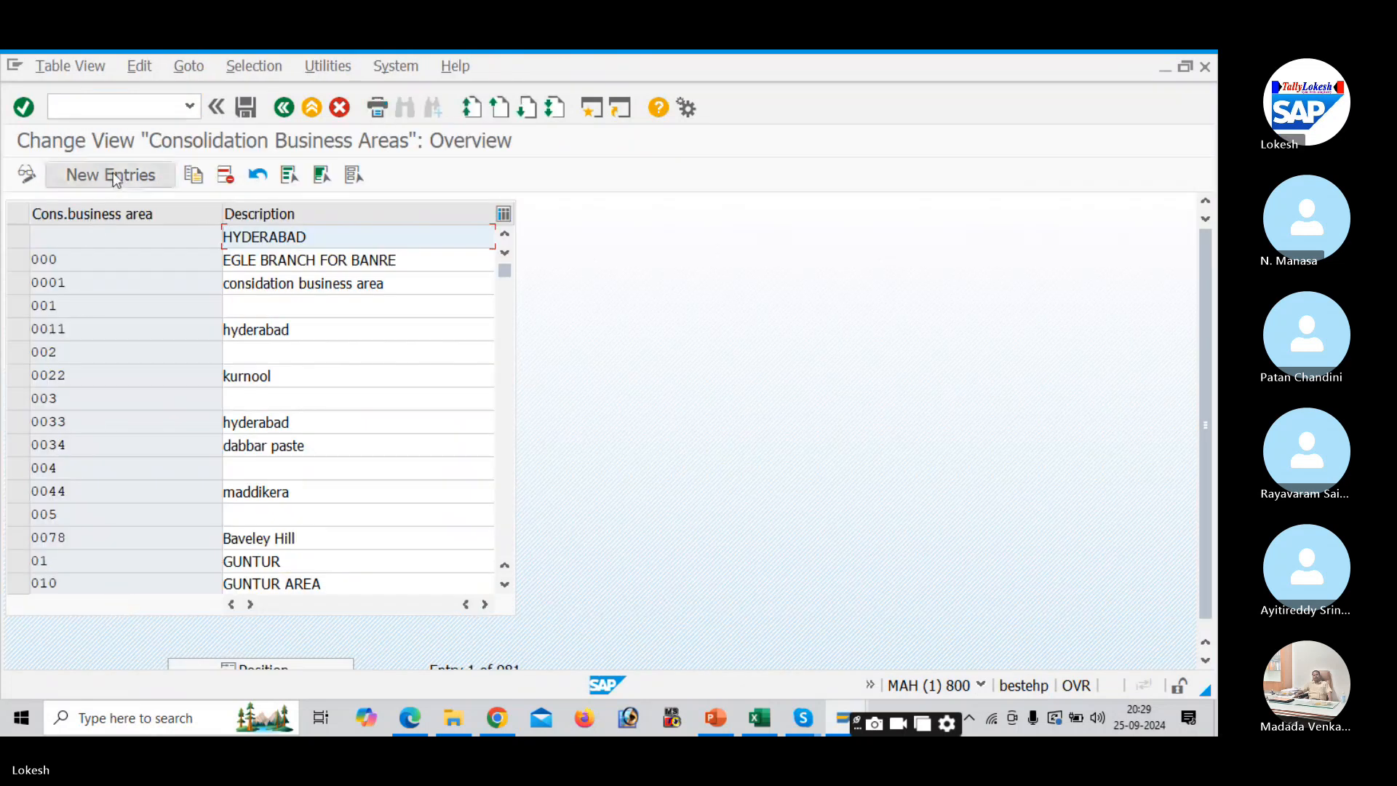
pyautogui.click(112, 175)
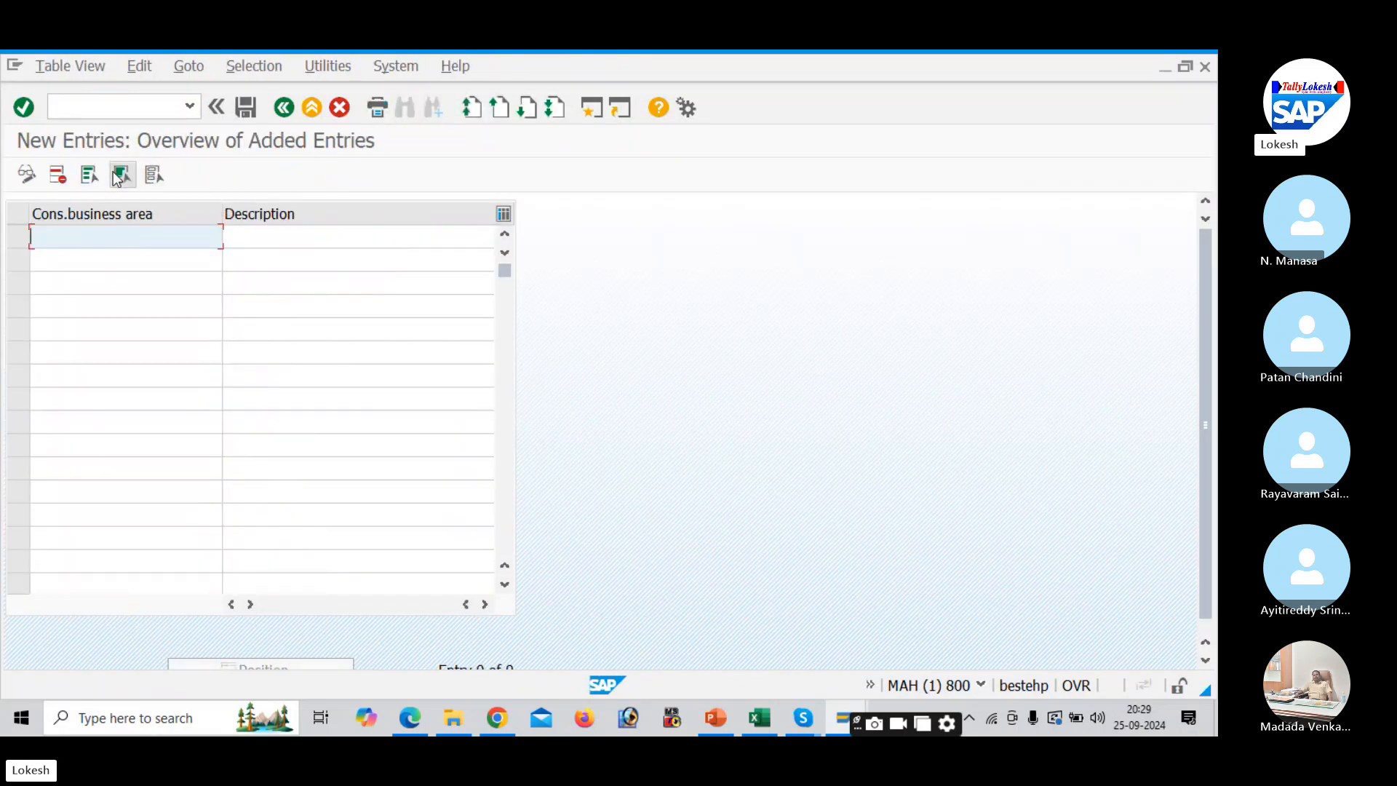
# - Enter key DEL1 with description CONSALTATION BUSINESS DELL, changing the duplicate DELL key to DEL1
pyautogui.write('DELL')
pyautogui.press('Tab')
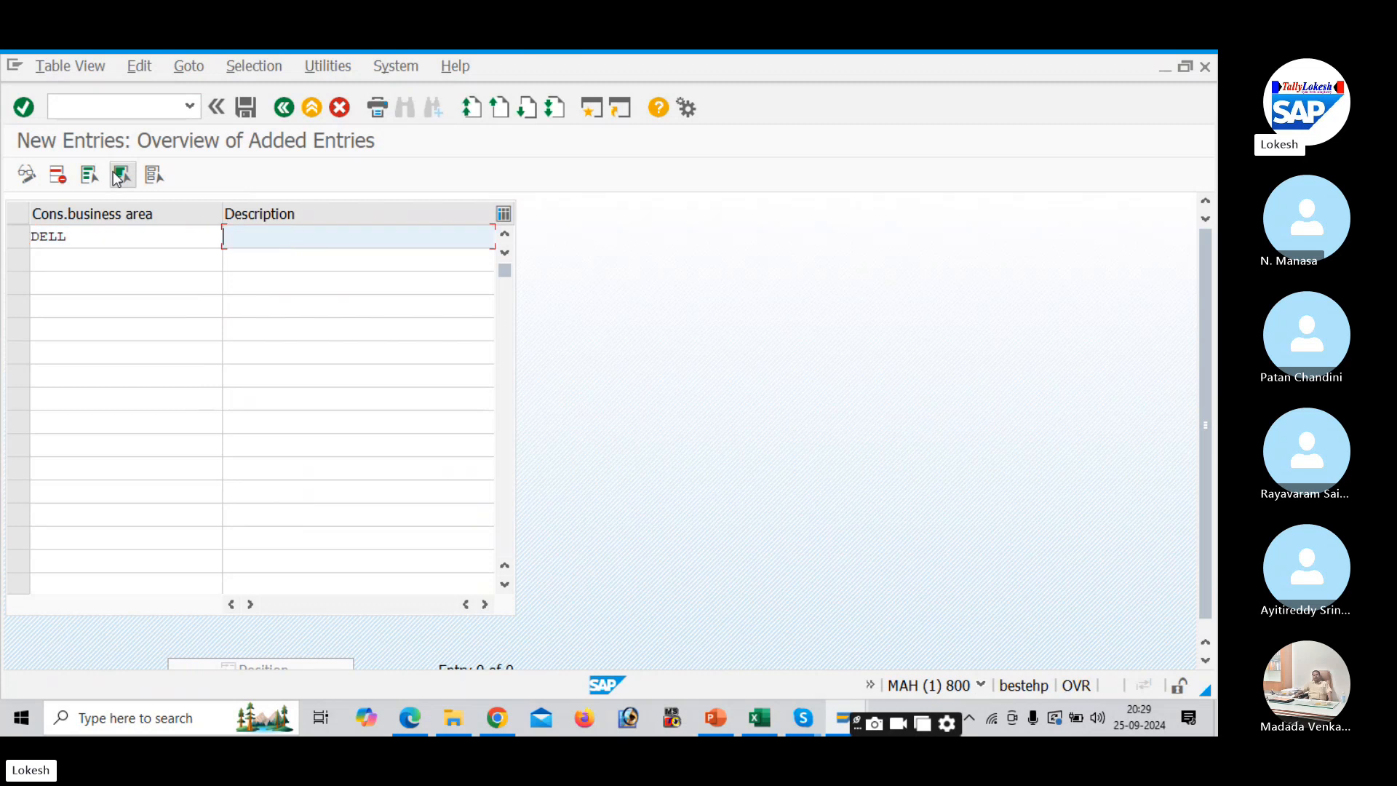
pyautogui.press('Down')
pyautogui.press('Return')
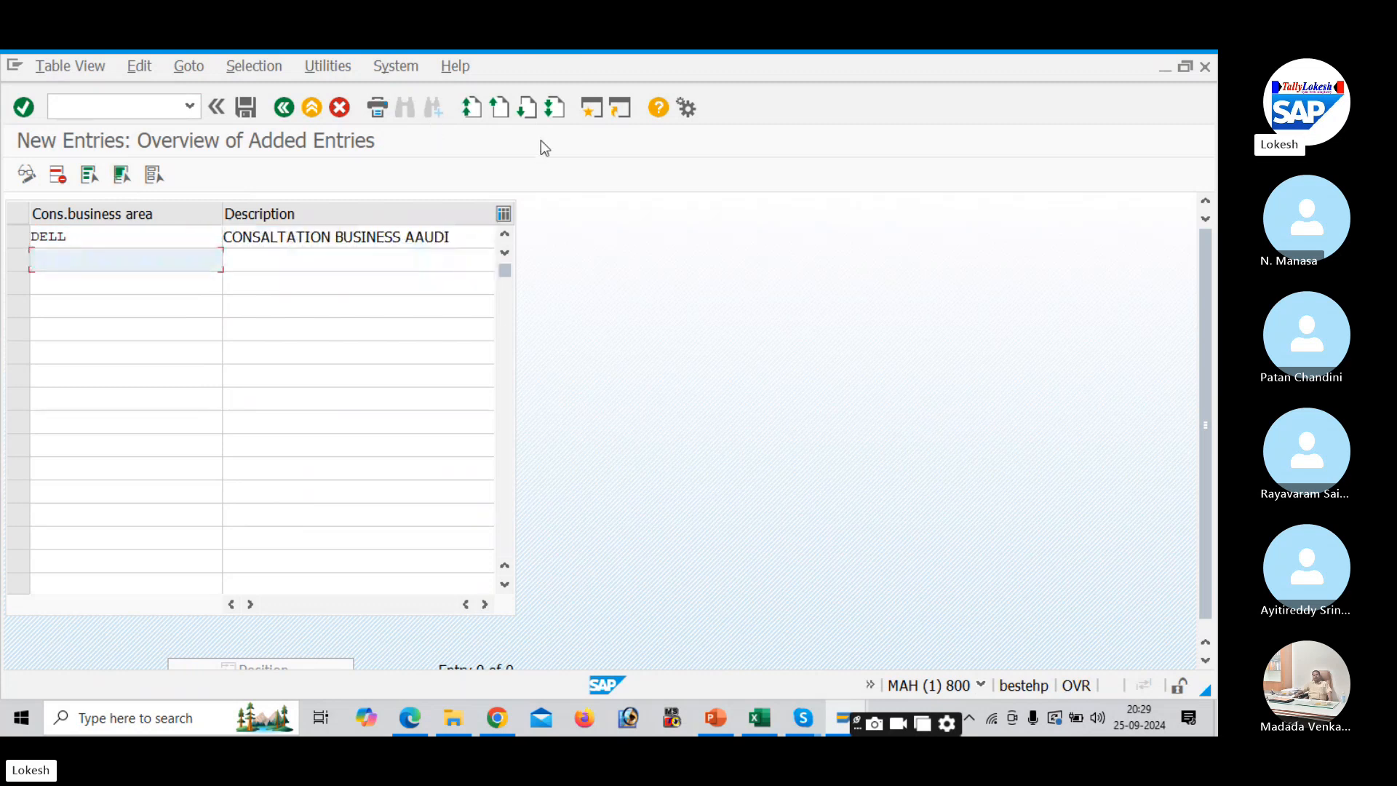
pyautogui.click(465, 235)
pyautogui.press('BackSpace')
pyautogui.press('BackSpace')
pyautogui.press('BackSpace')
pyautogui.press('BackSpace')
pyautogui.press('BackSpace')
pyautogui.write('DELL')
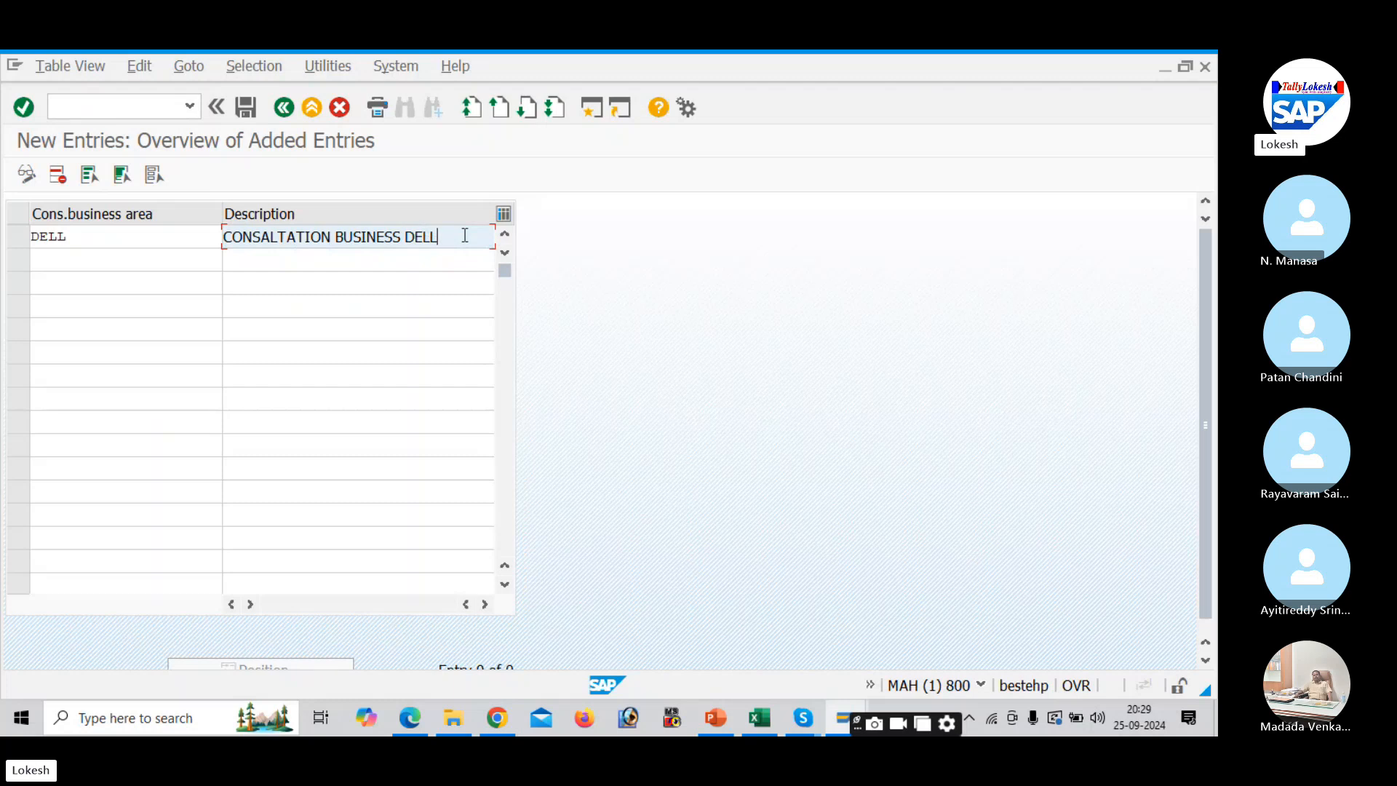
pyautogui.press('Return')
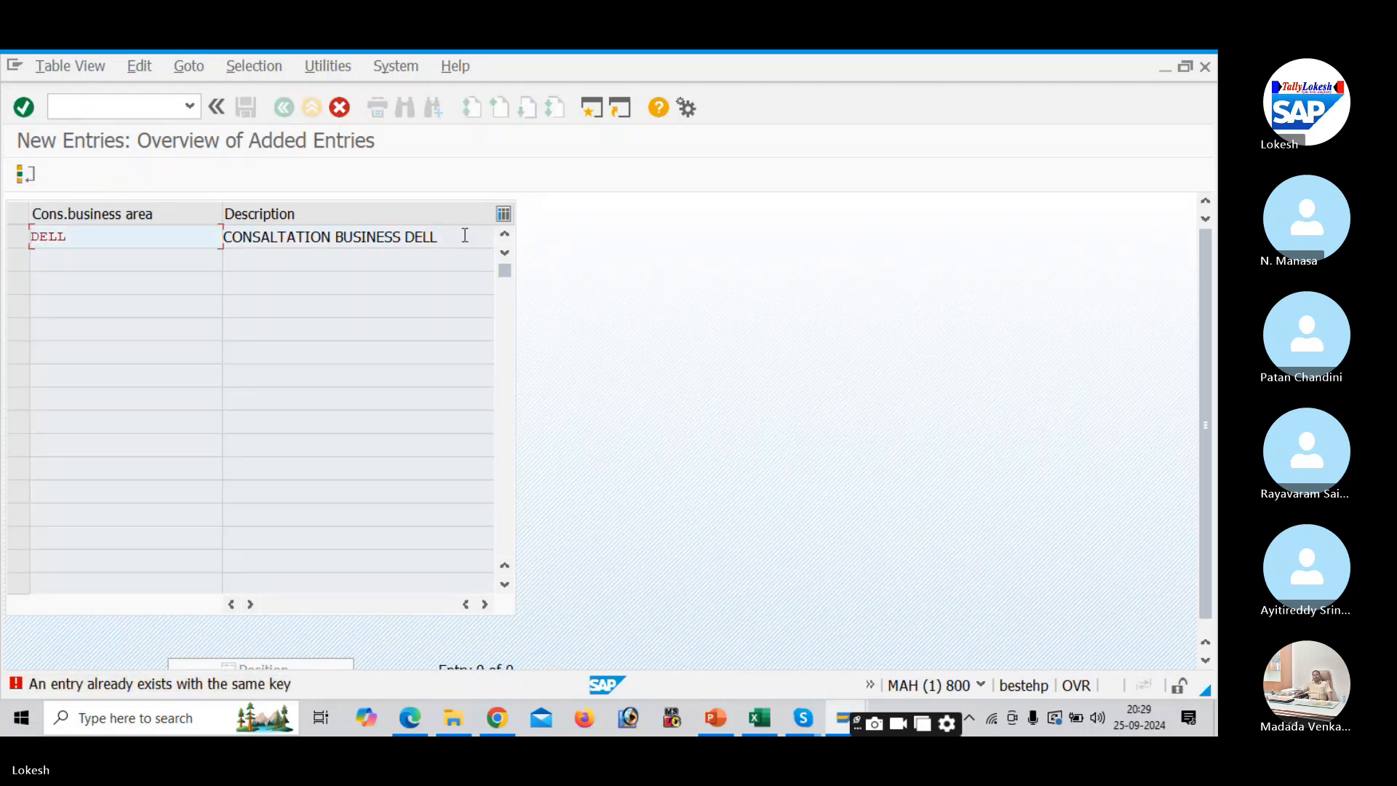
pyautogui.click(93, 240)
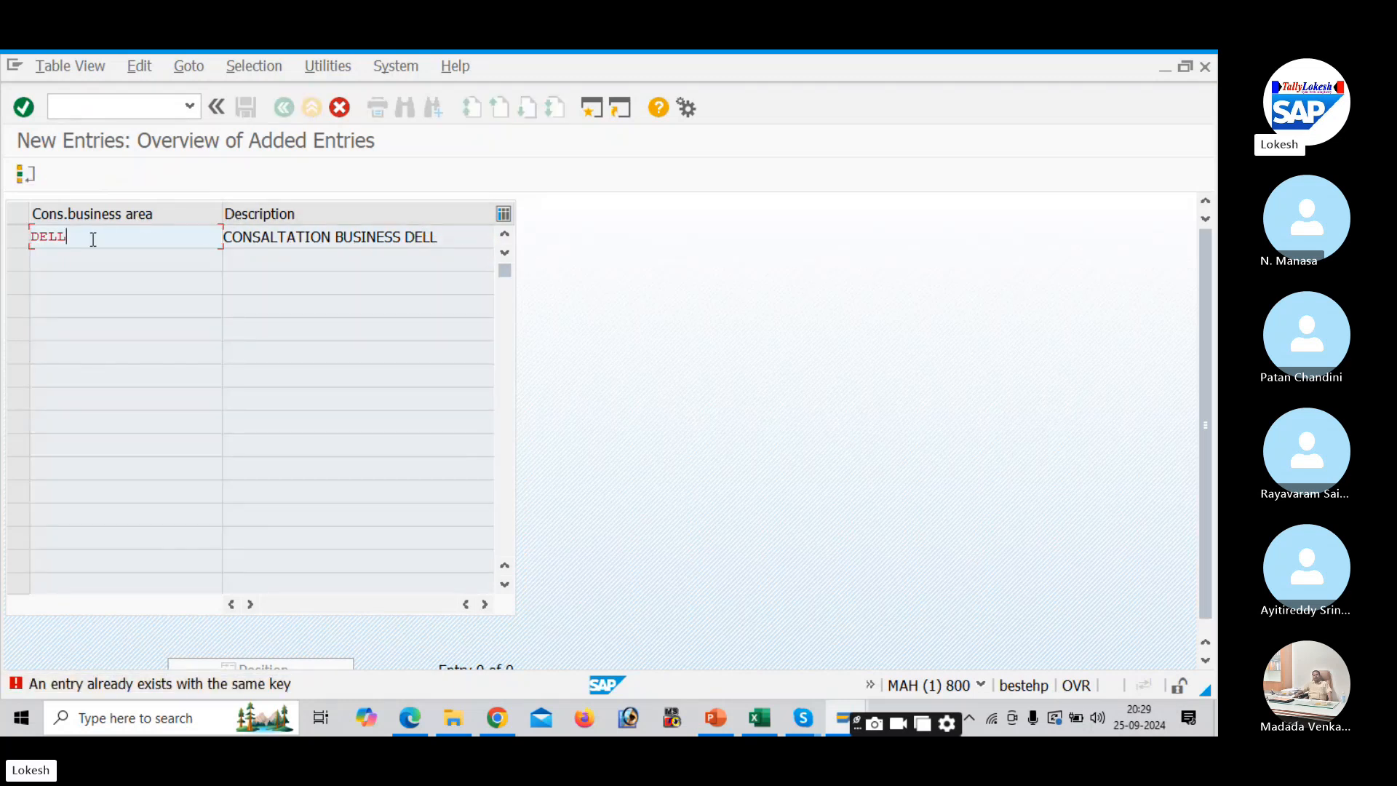
pyautogui.press('BackSpace')
pyautogui.write('1')
pyautogui.press('Return')
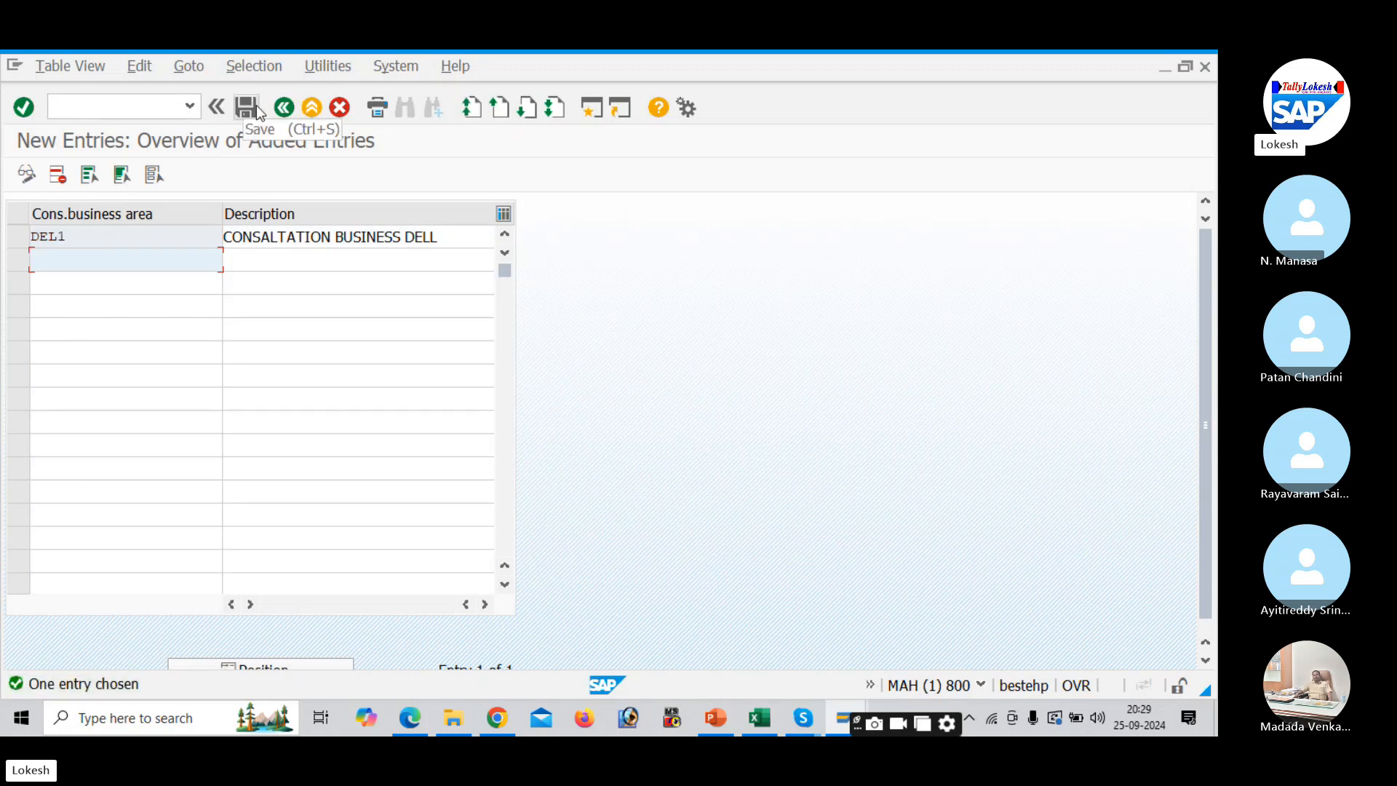
# - Save DEL1 to a new request, pasting 'Maintain Consolidation Business Area' from Excel B7 as its description
pyautogui.click(248, 108)
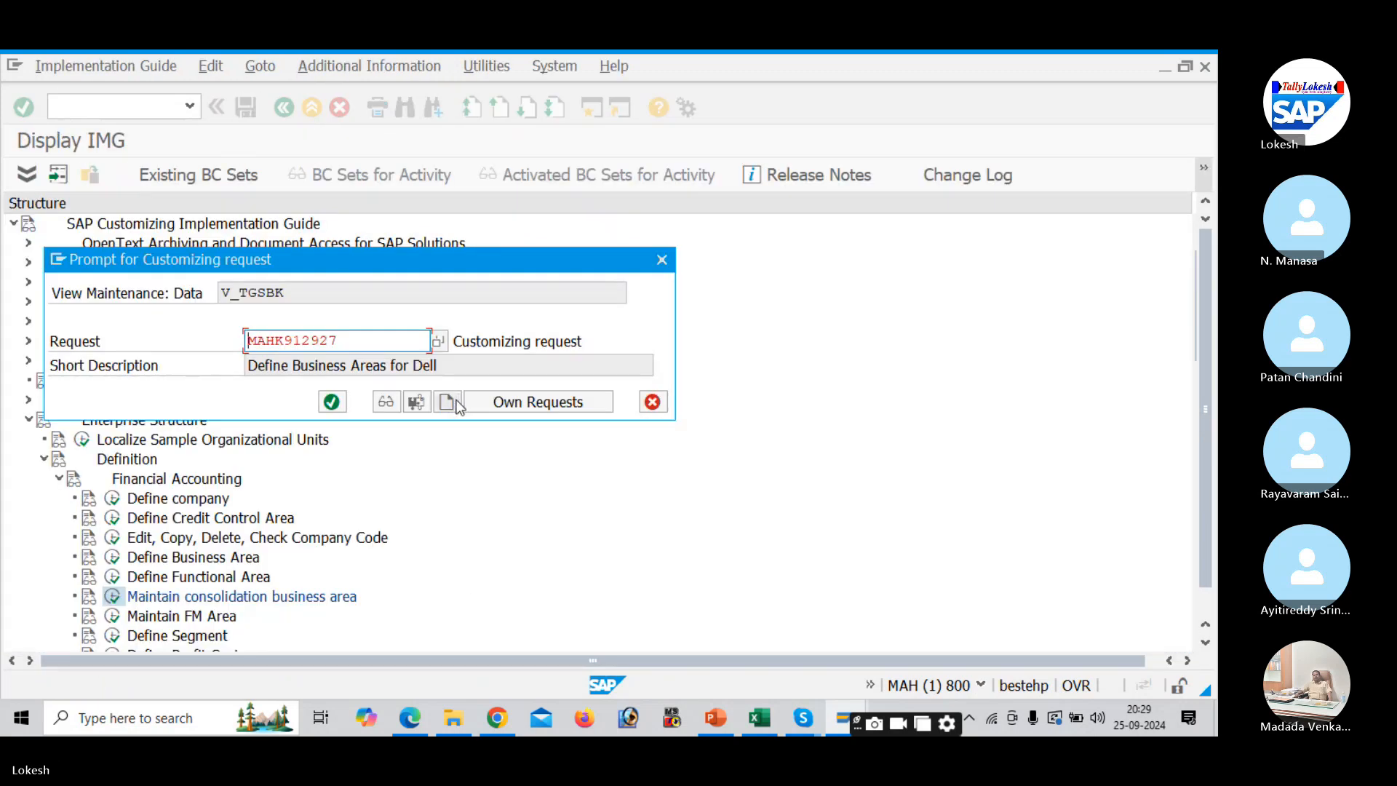
pyautogui.click(456, 403)
pyautogui.hotkey('alt', 'Tab')
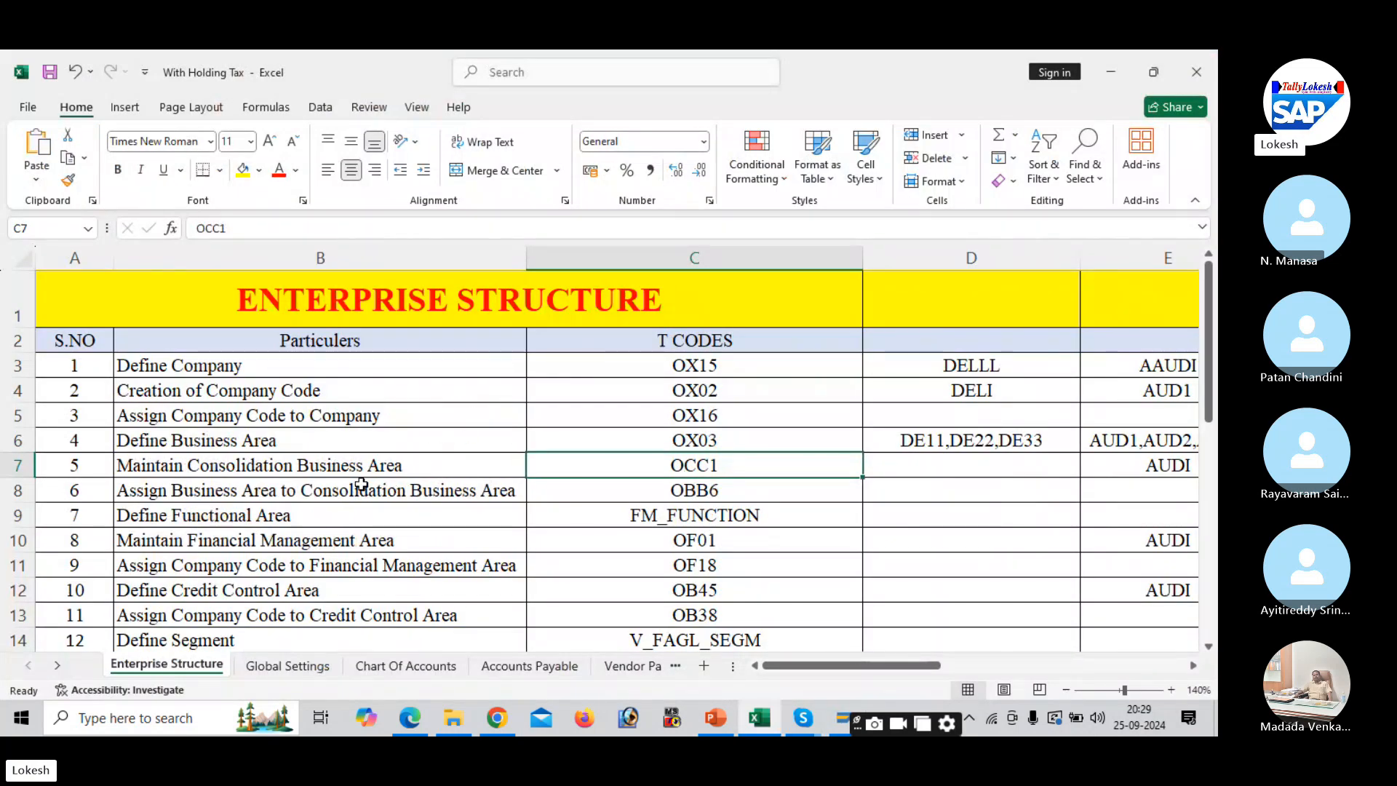
pyautogui.click(364, 488)
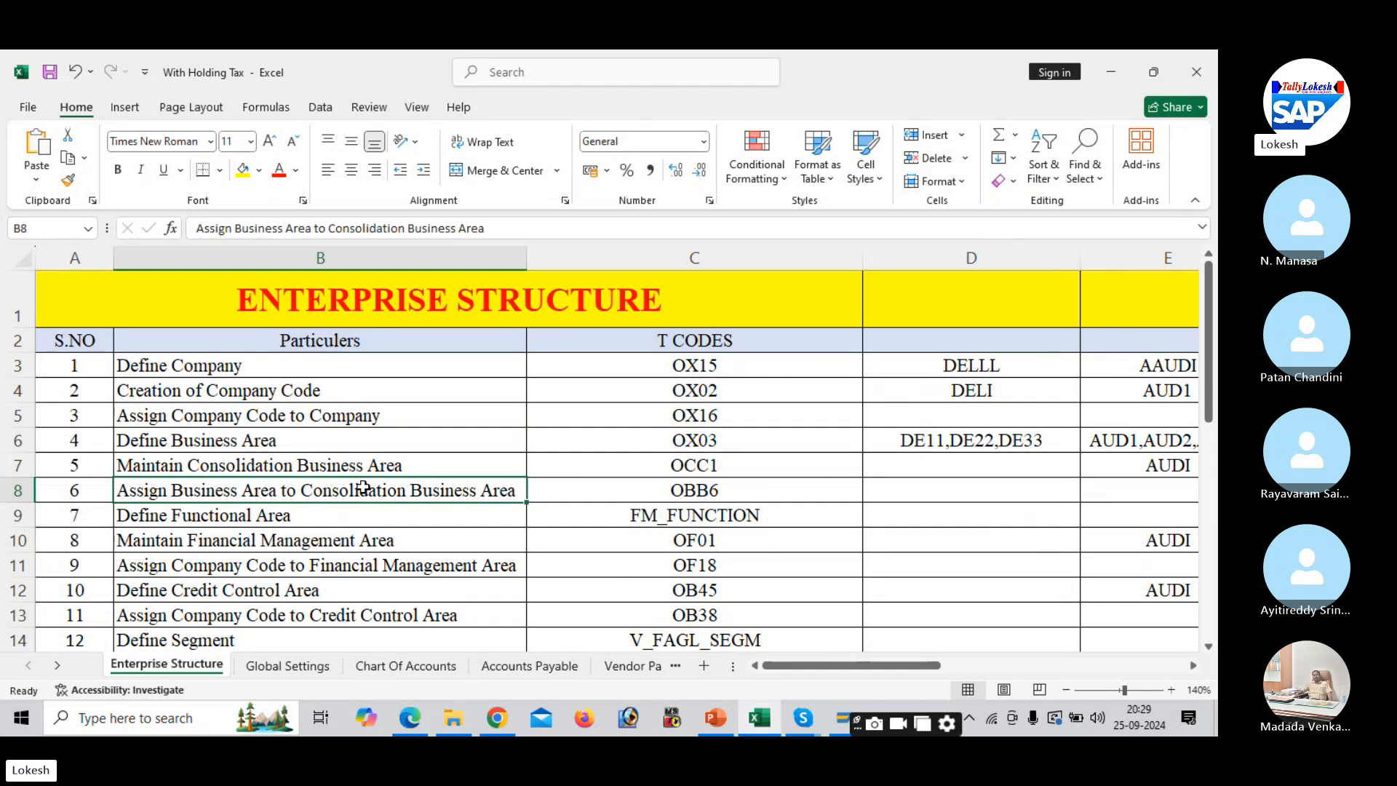
pyautogui.click(367, 467)
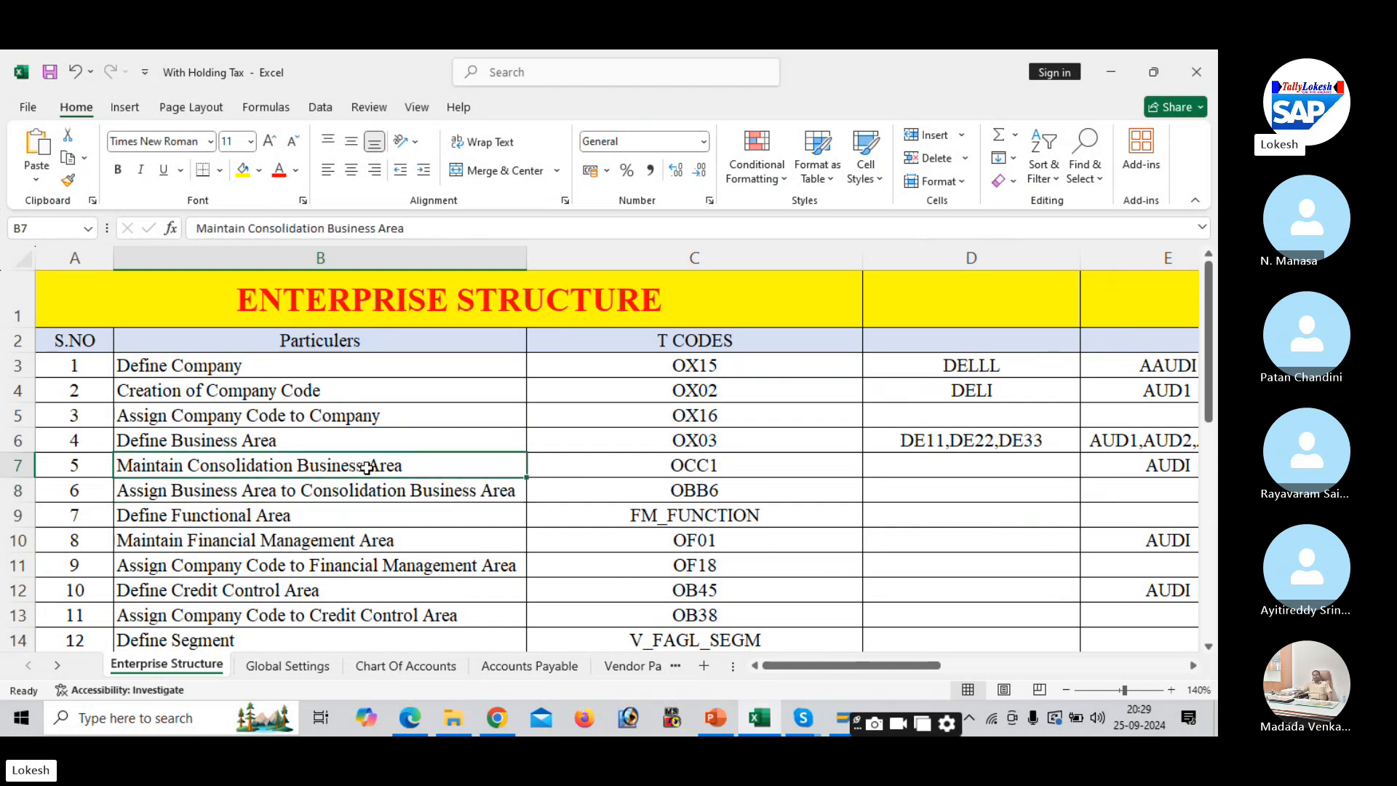
pyautogui.hotkey('alt', 'Tab')
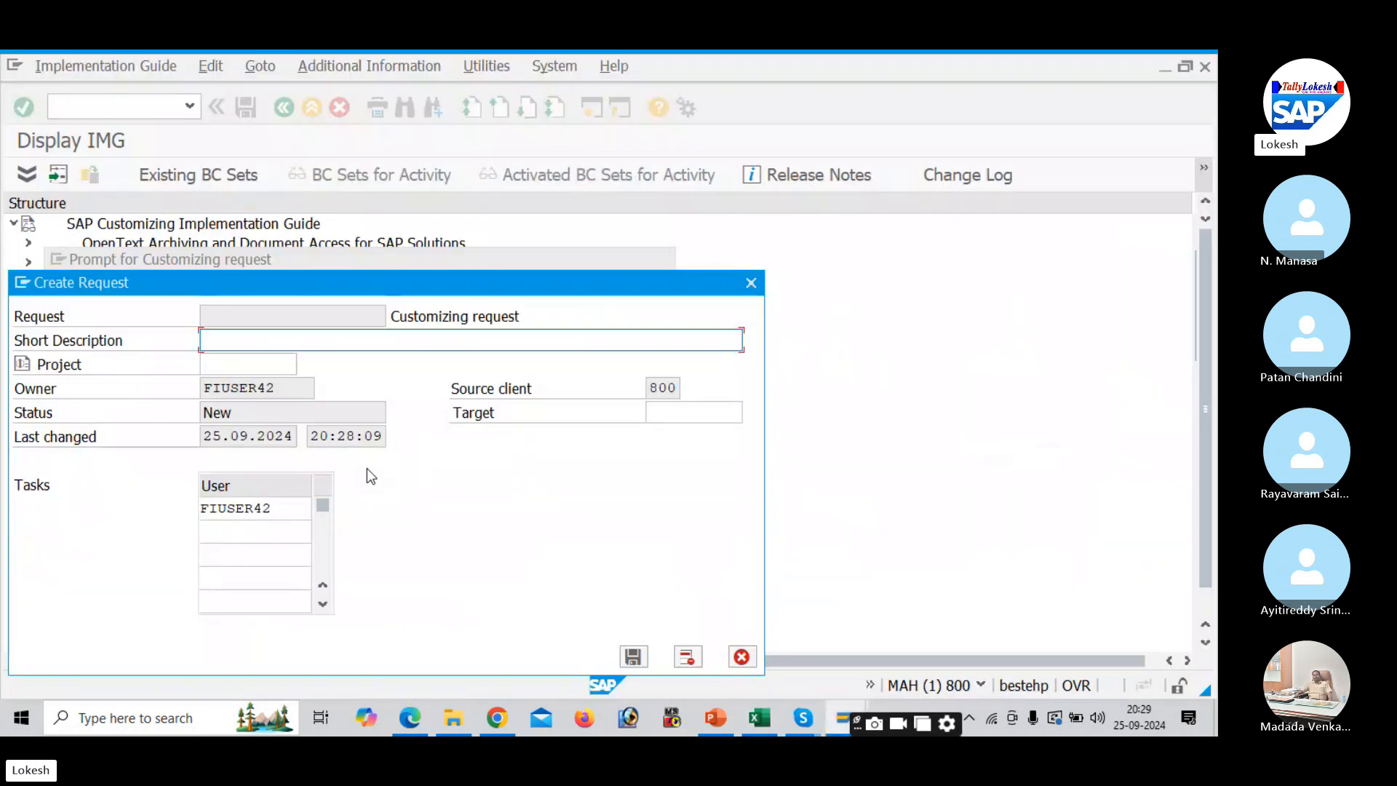
pyautogui.hotkey('alt', 'Tab')
pyautogui.hotkey('ctrl', 'c')
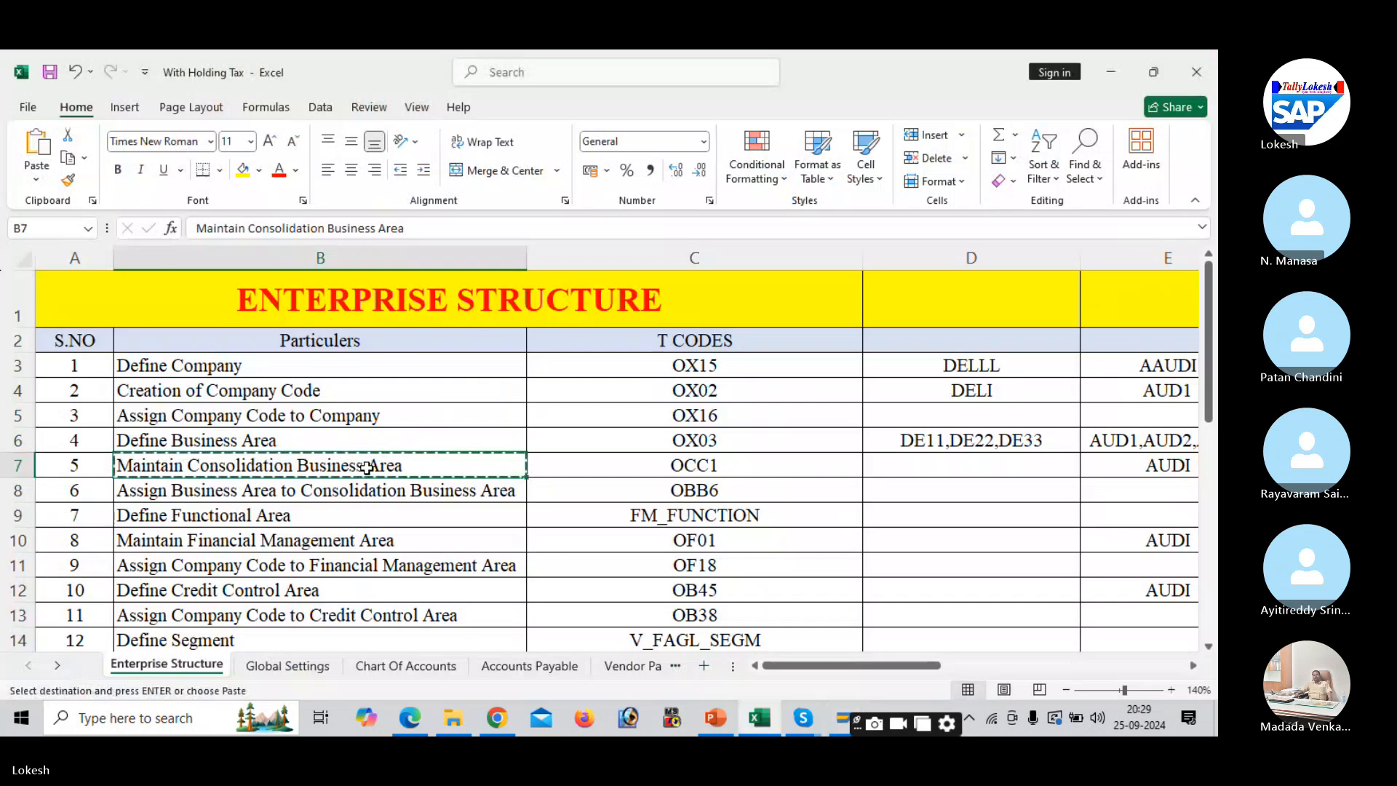
pyautogui.hotkey('alt', 'Tab')
pyautogui.hotkey('ctrl', 'v')
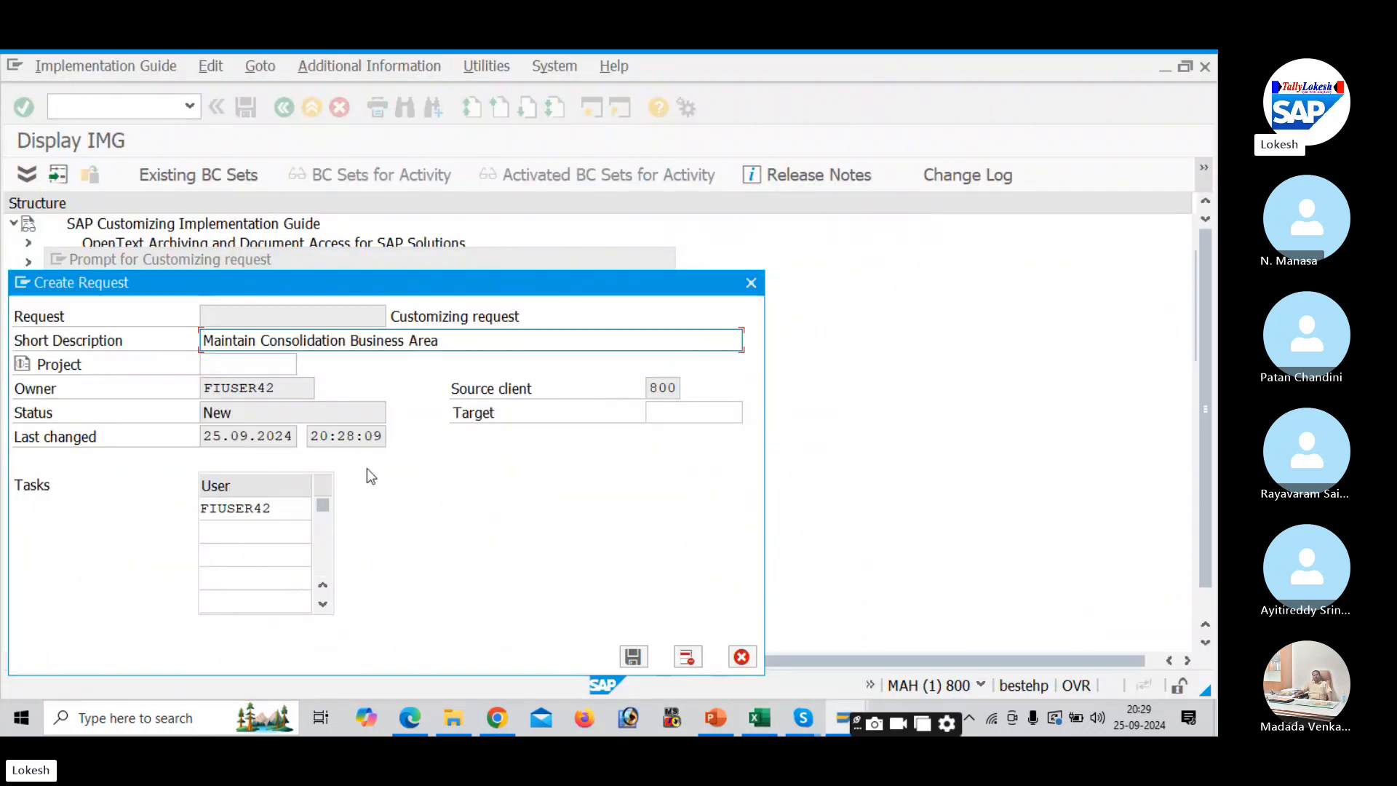
# - Append 'for Dell' to the request description, then save and confirm the request
pyautogui.write('O')
pyautogui.press('BackSpace')
pyautogui.write('for Dell')
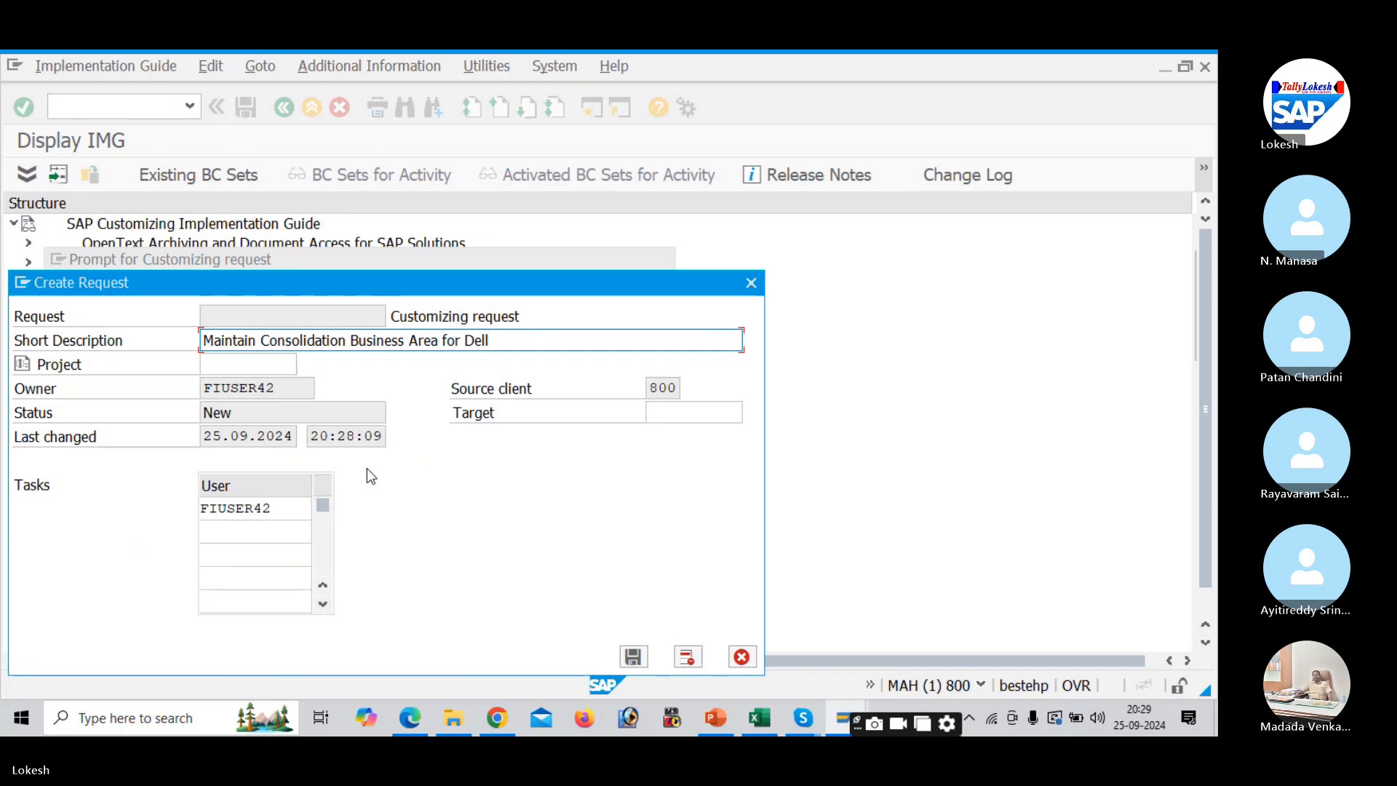
pyautogui.click(632, 657)
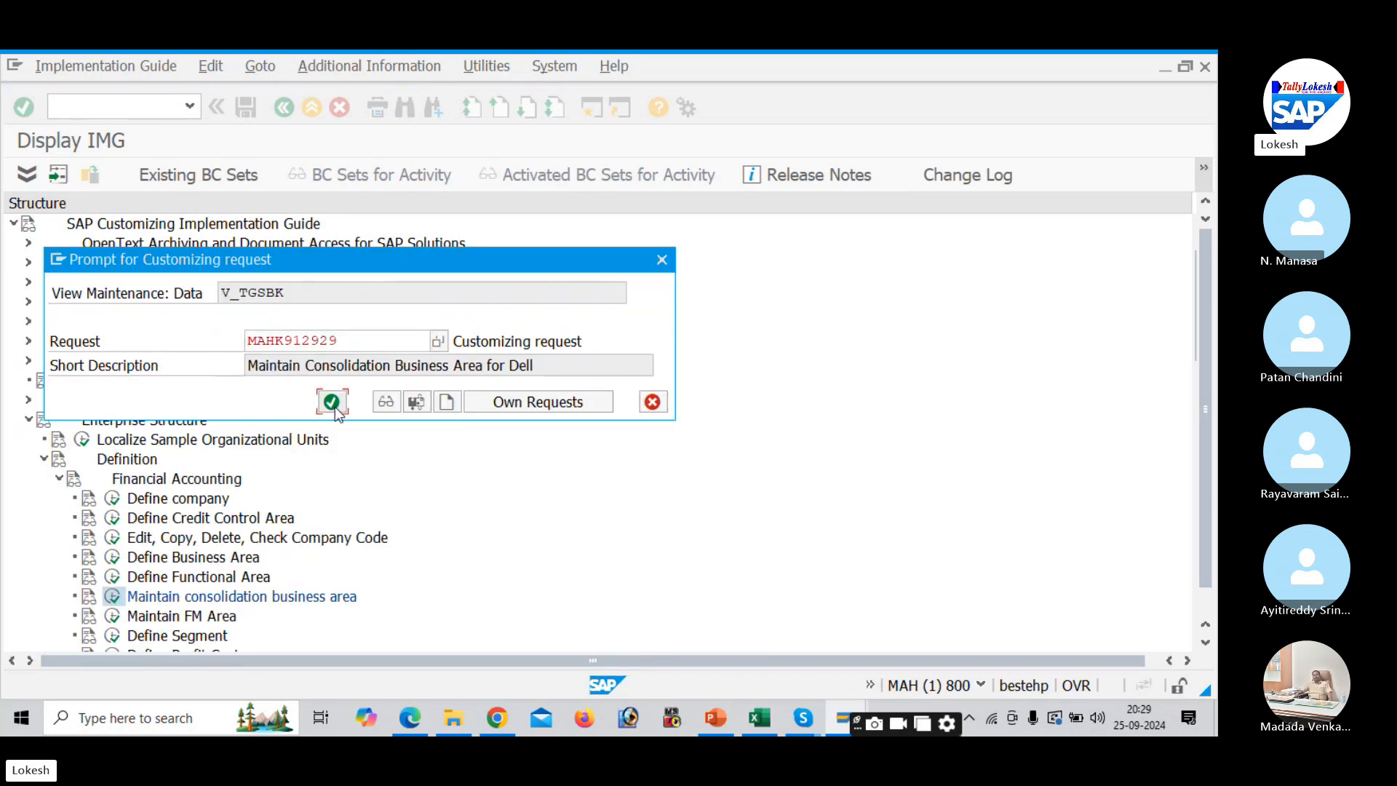
pyautogui.click(333, 403)
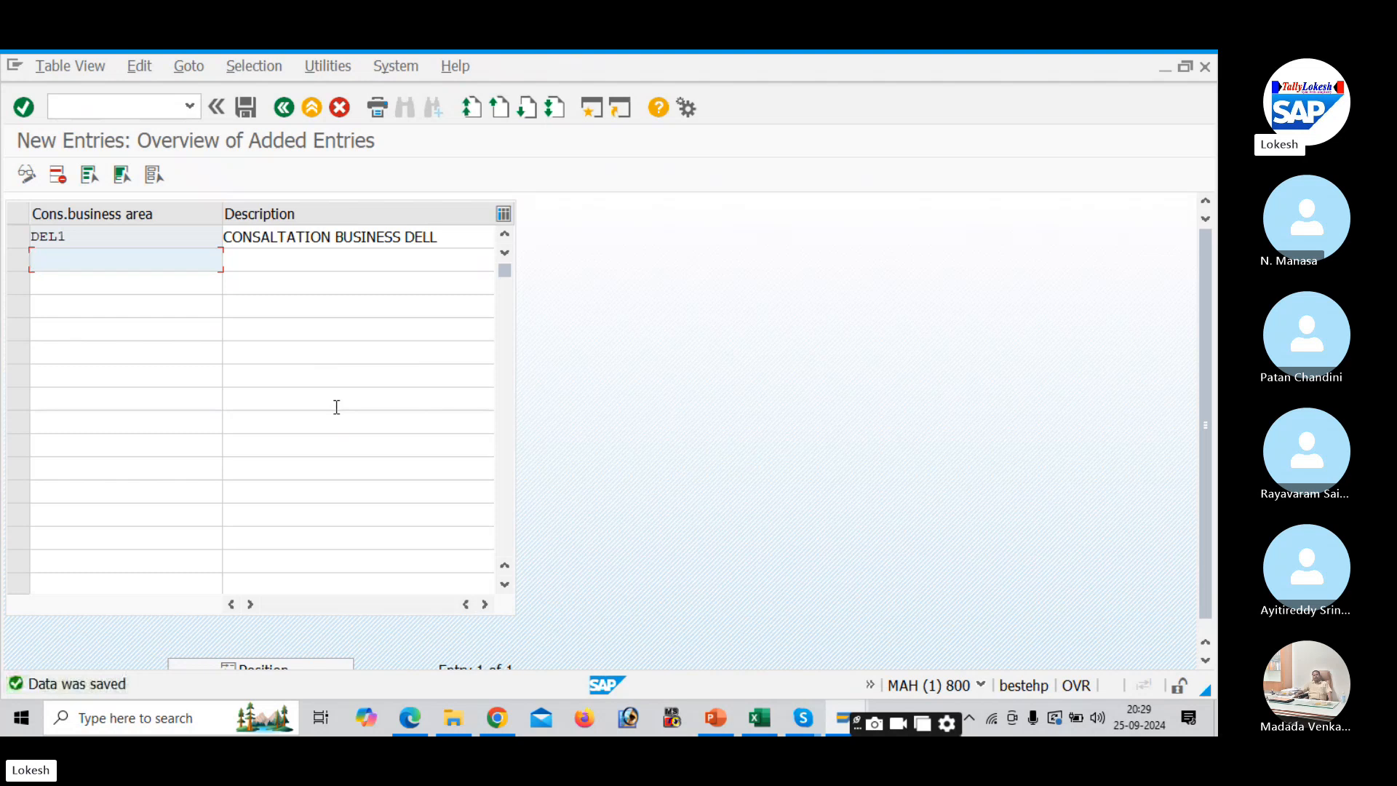
pyautogui.hotkey('alt', 'Tab')
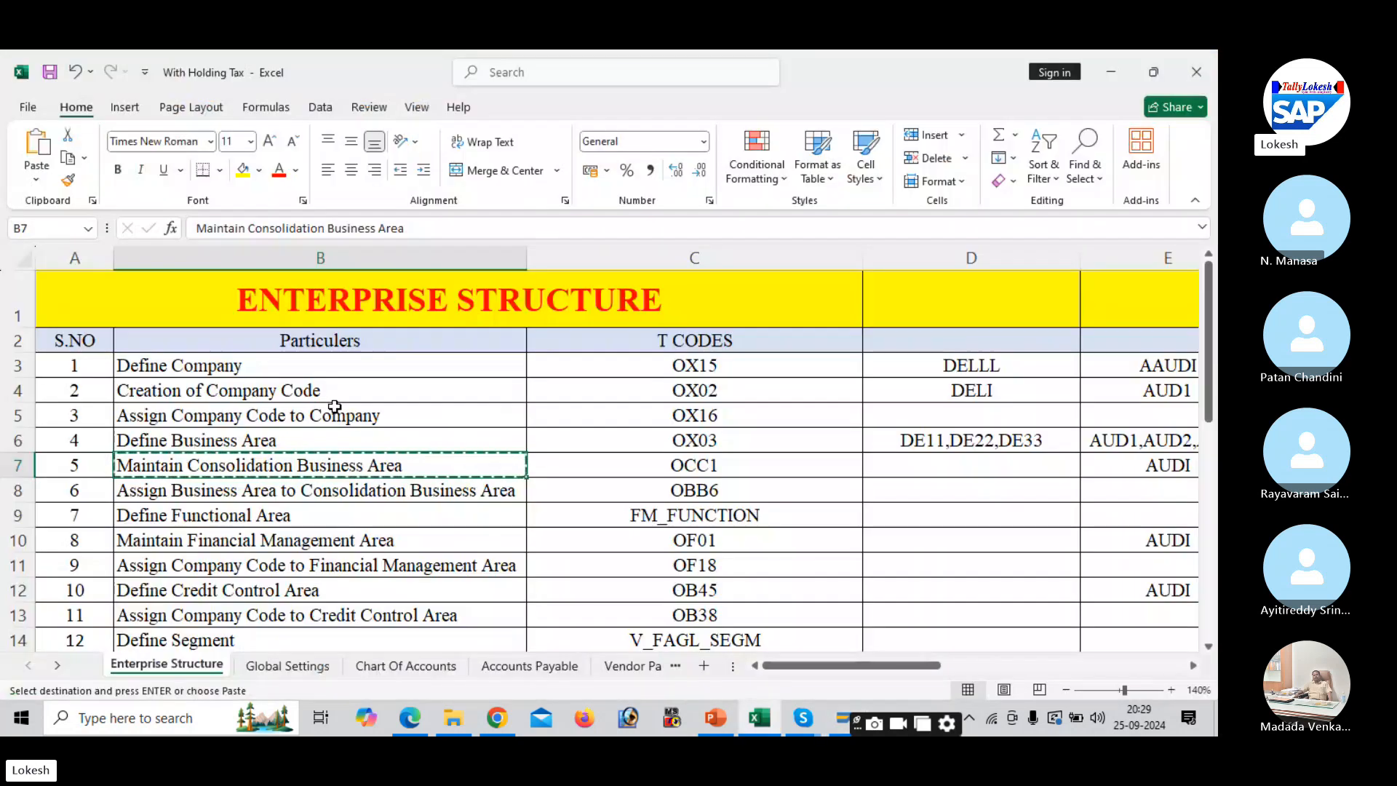
# - Enter DEL1 in cell D7 of the Excel tracker
pyautogui.press('Escape')
pyautogui.press('Right')
pyautogui.press('Right')
pyautogui.press('Right')
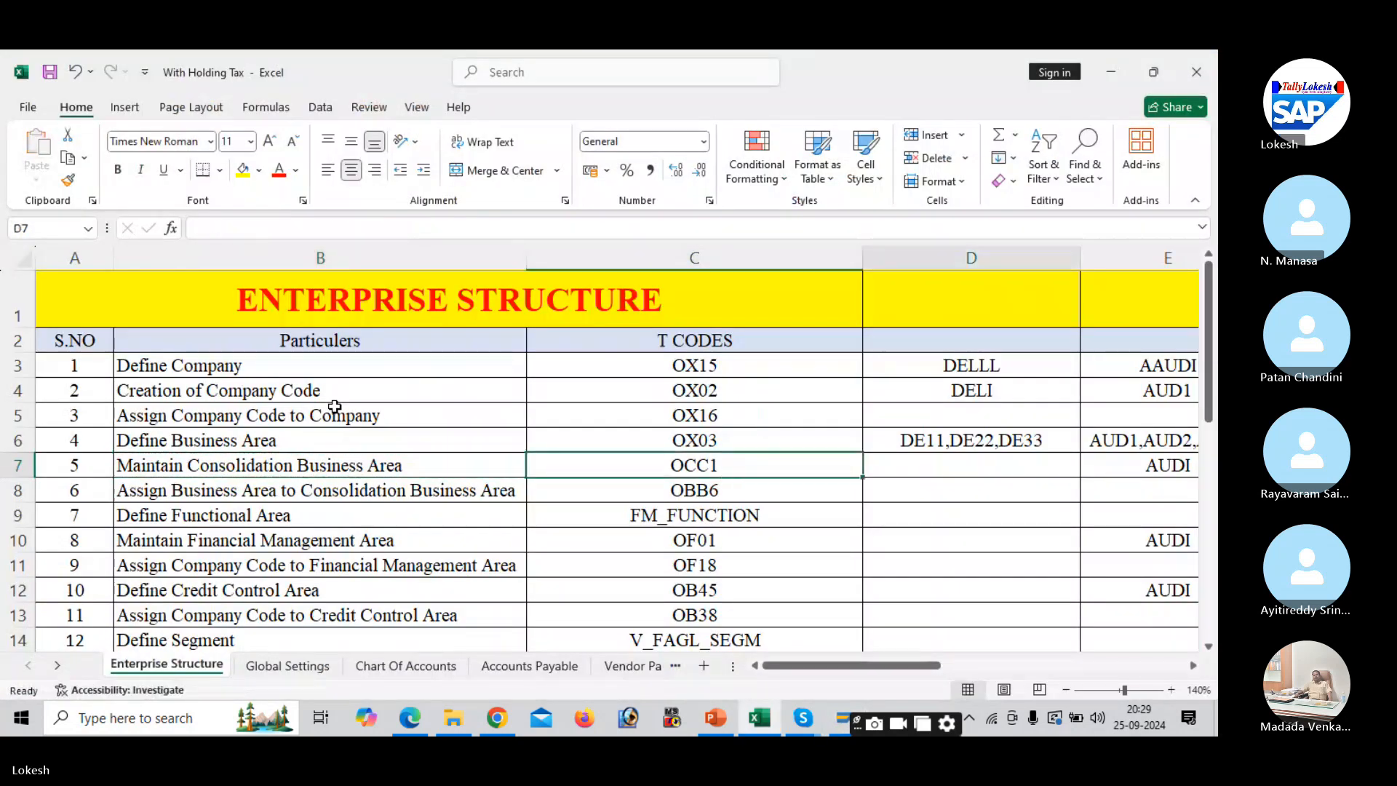
pyautogui.press('Left')
pyautogui.write('de')
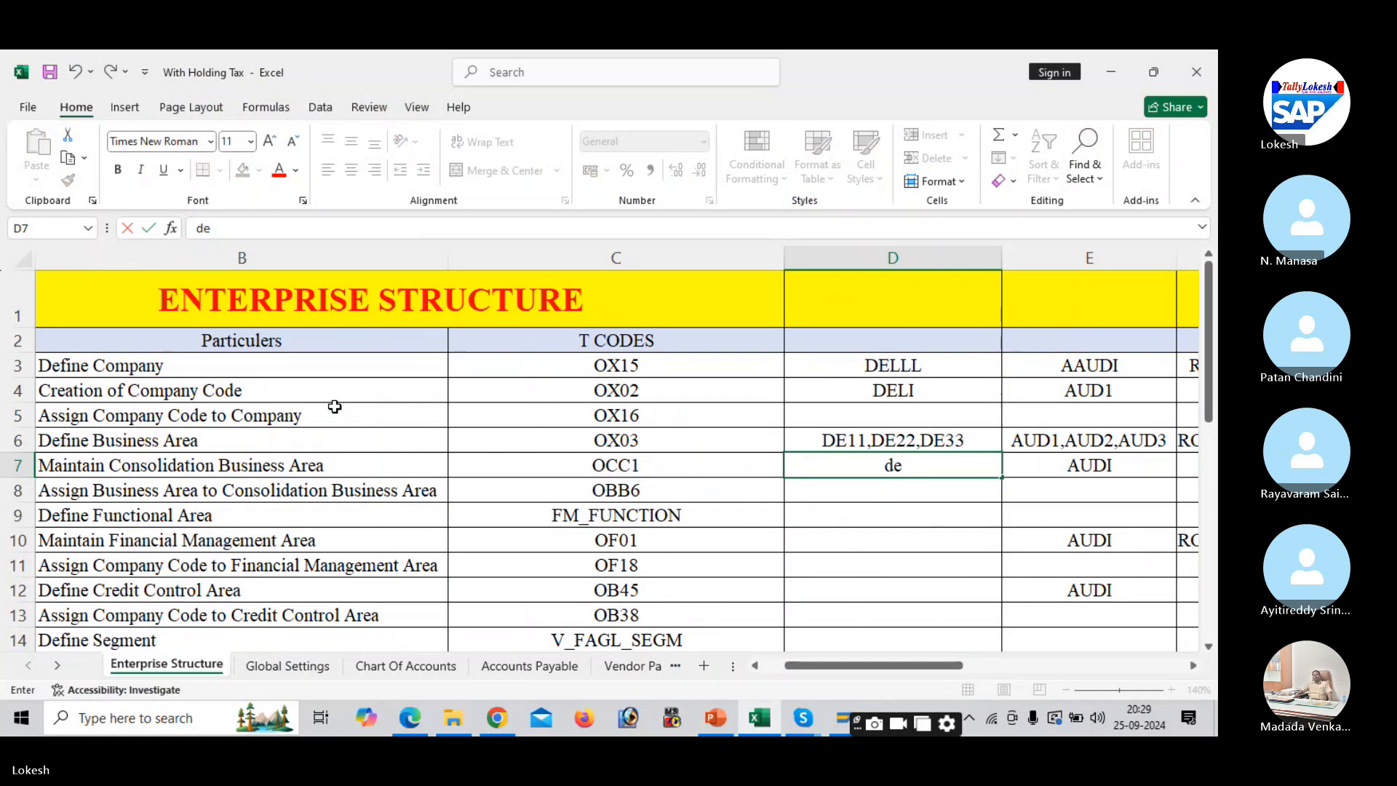
pyautogui.press('BackSpace')
pyautogui.press('BackSpace')
pyautogui.write('DEL1')
pyautogui.press('Return')
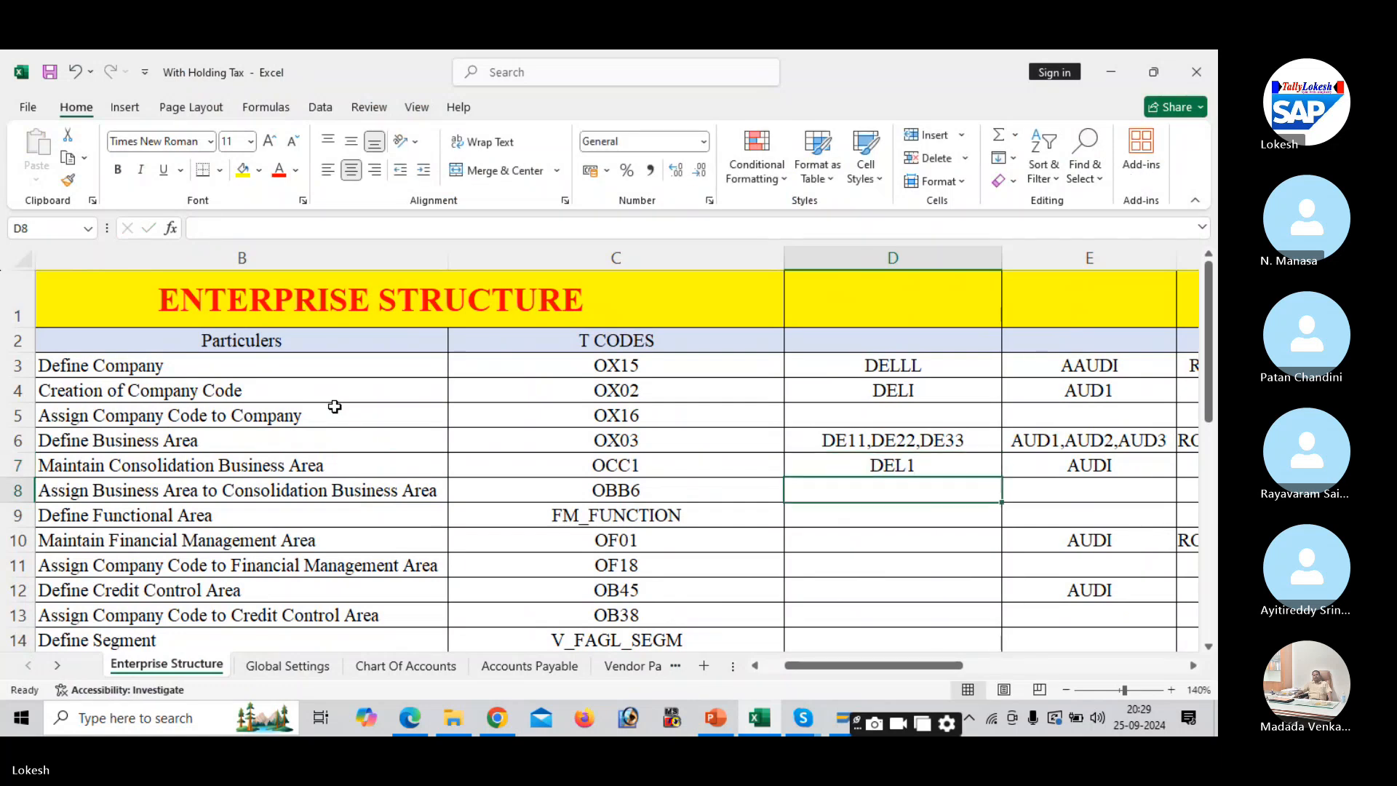
# - Select the Maintain Consolidation Business Area task in B7 and check the next code, OBB6
pyautogui.press('Left')
pyautogui.press('Left')
pyautogui.press('Left')
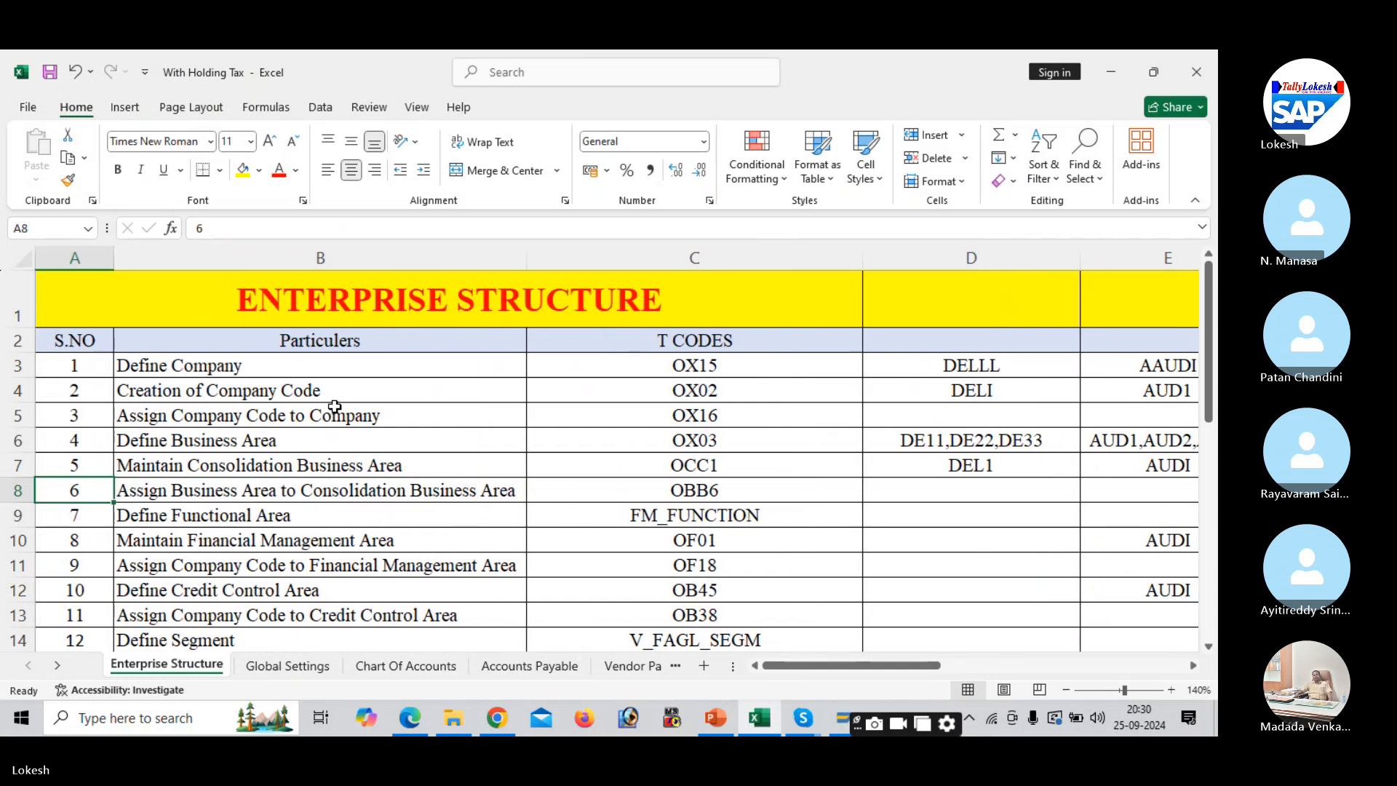
pyautogui.click(422, 463)
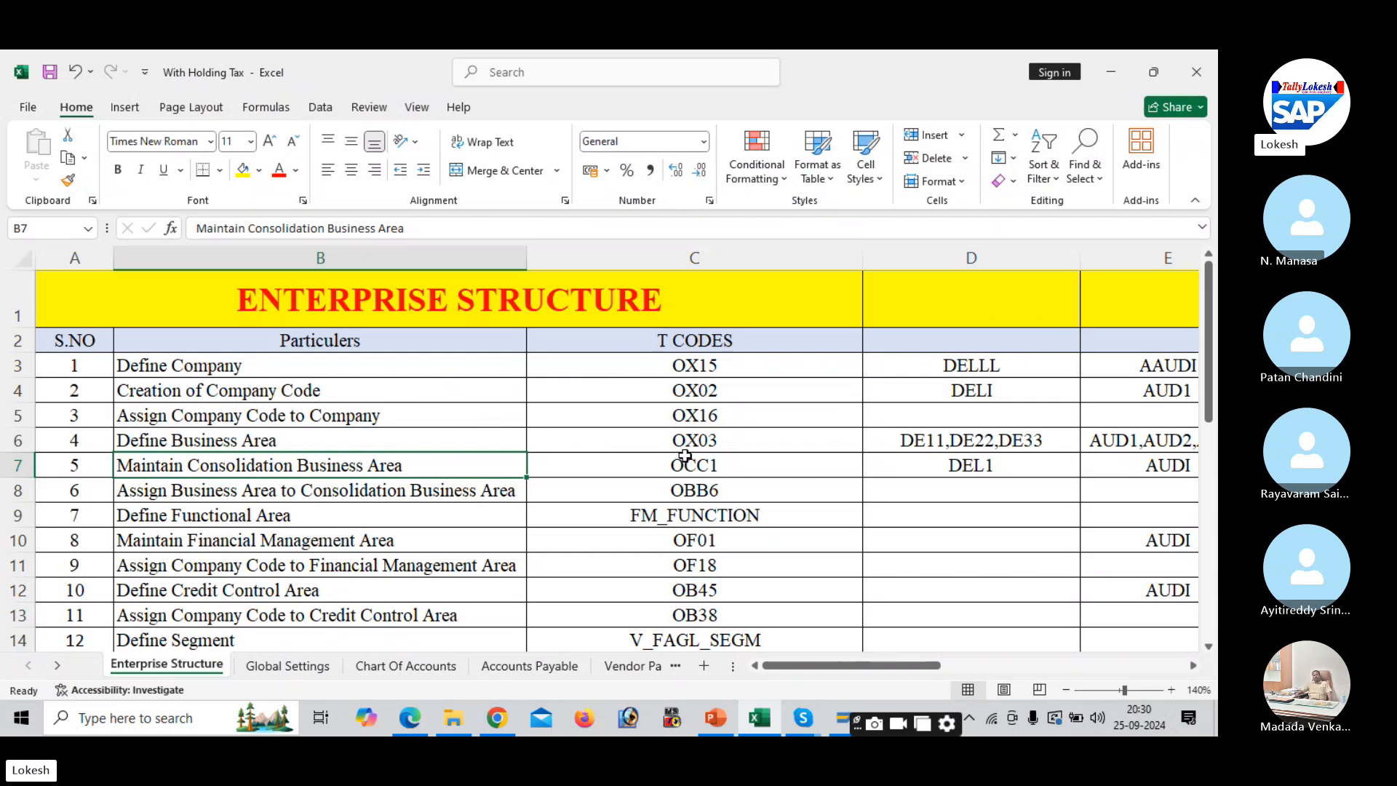
pyautogui.click(686, 489)
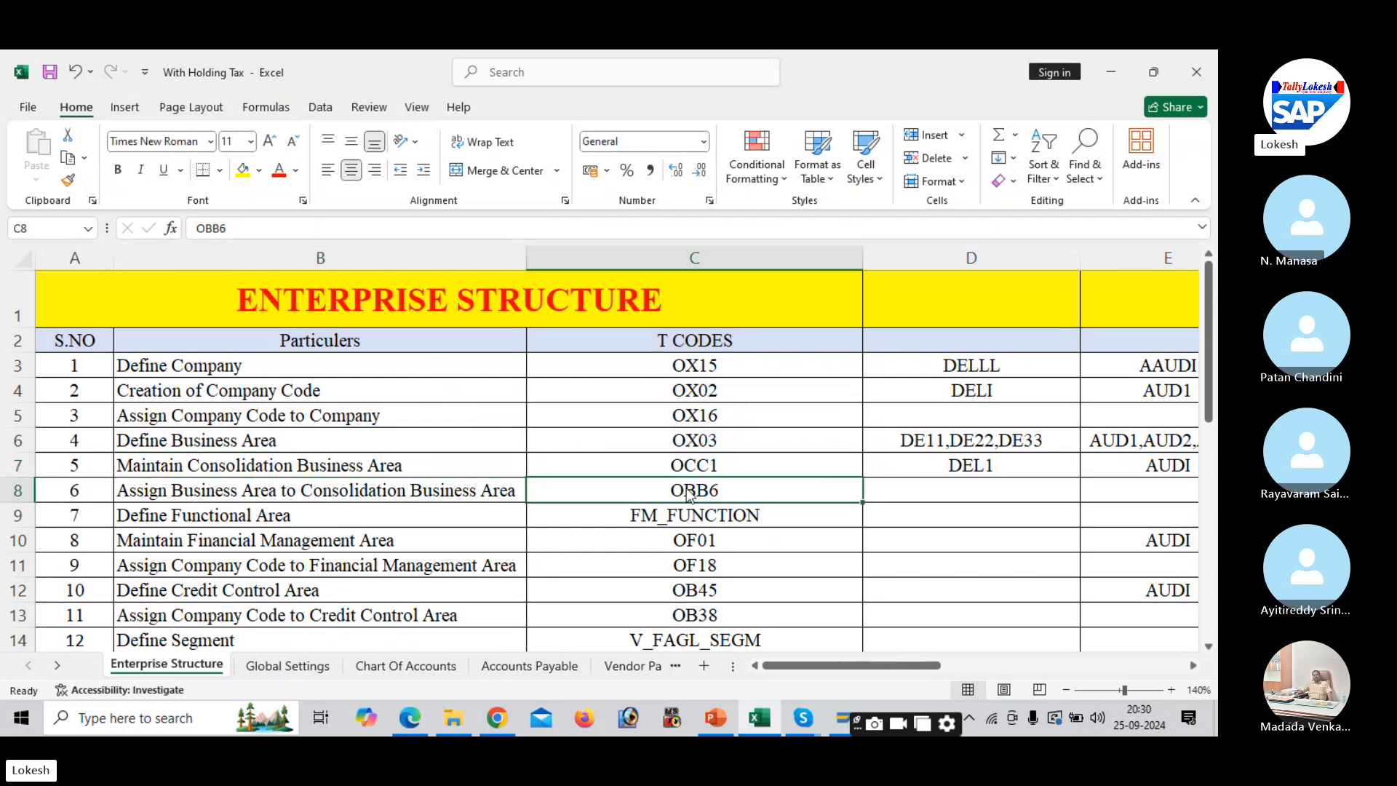
pyautogui.hotkey('alt', 'Tab')
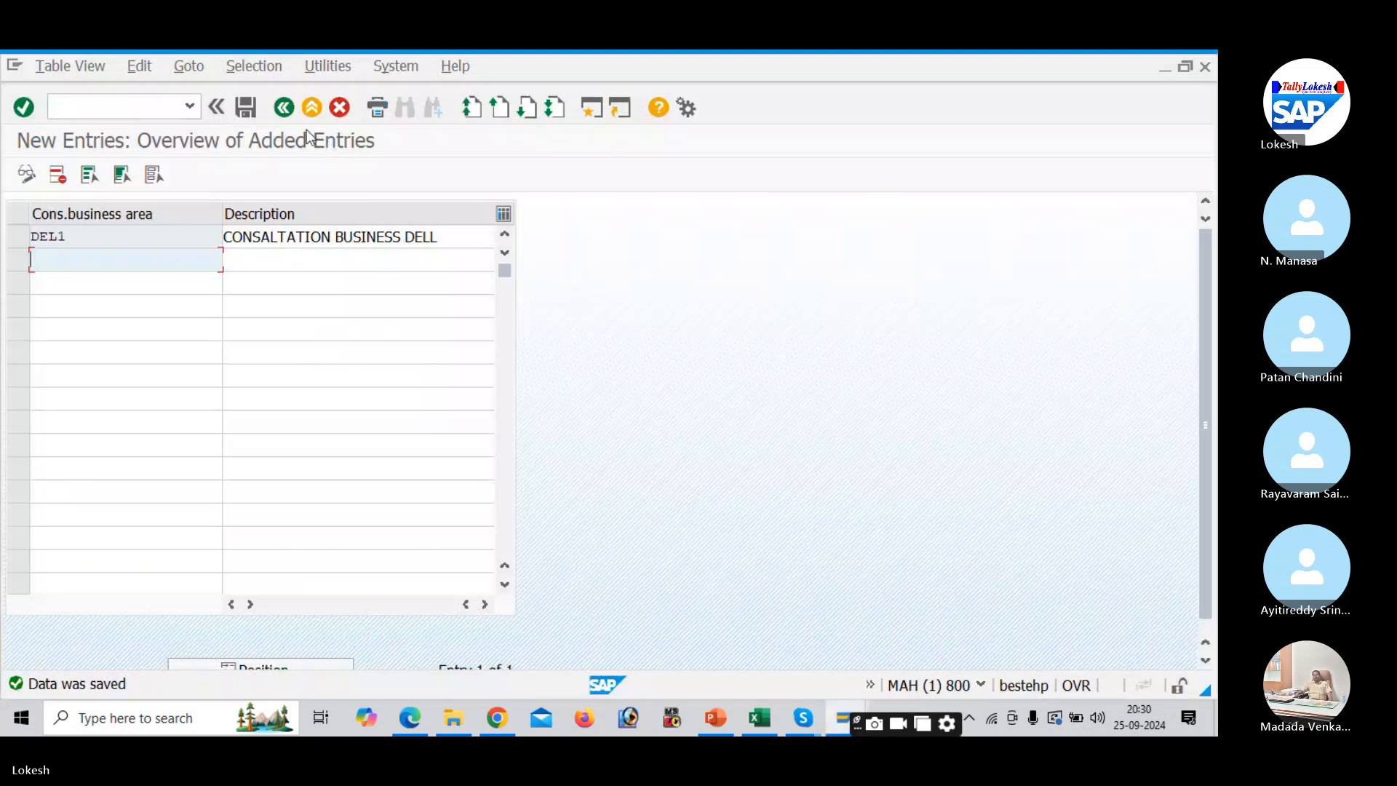
# - Open Assign business area to consolidation business area under Assignment > Financial Accounting
pyautogui.click(284, 107)
pyautogui.click(284, 108)
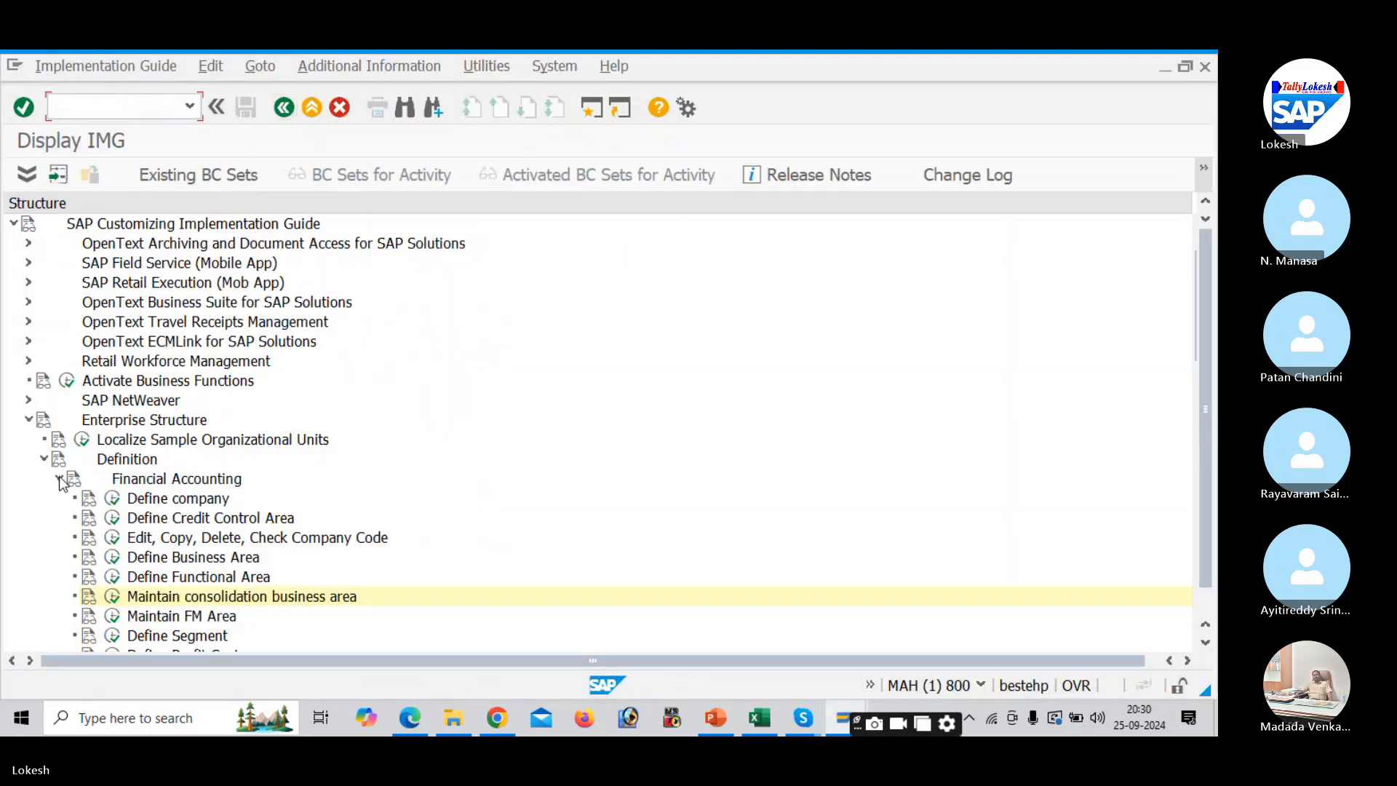
pyautogui.click(60, 480)
pyautogui.click(44, 460)
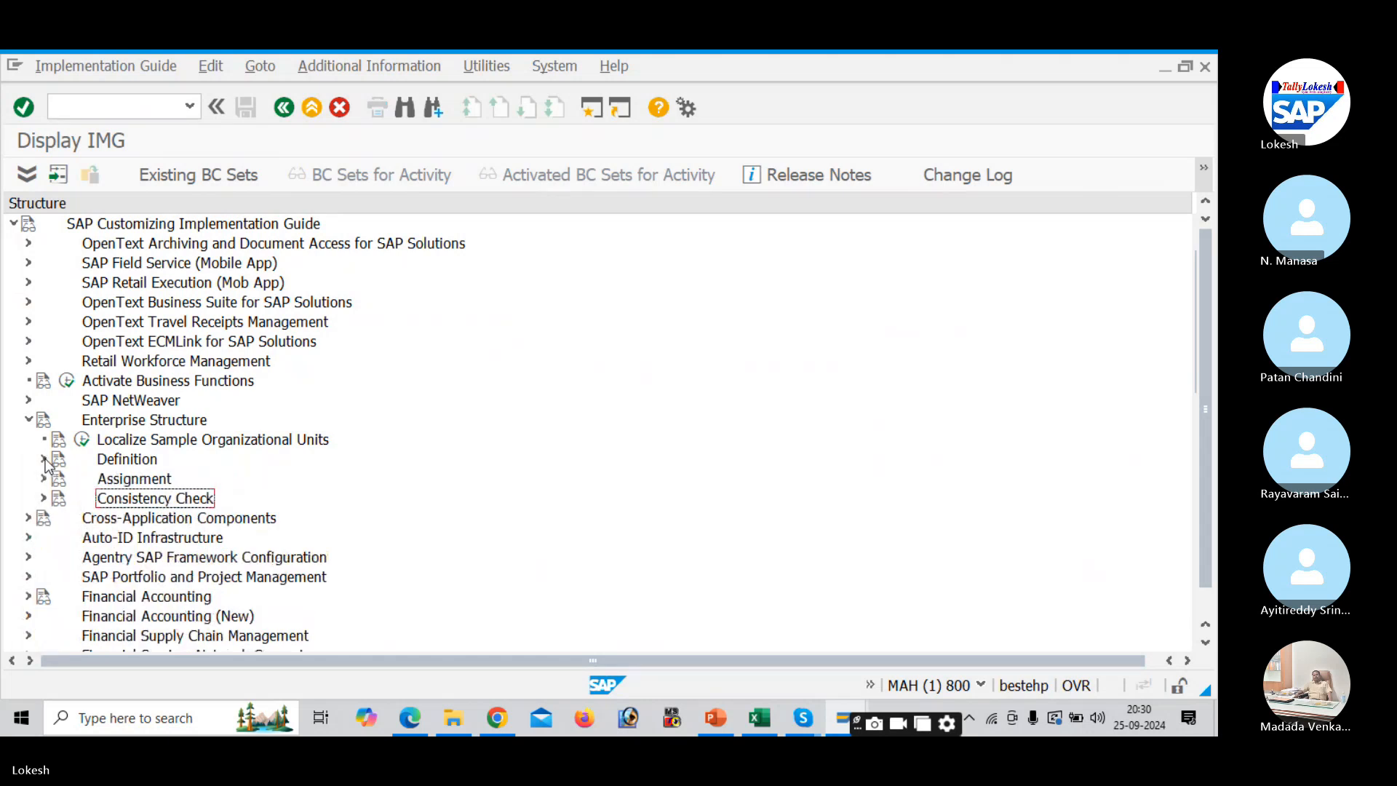
pyautogui.click(44, 479)
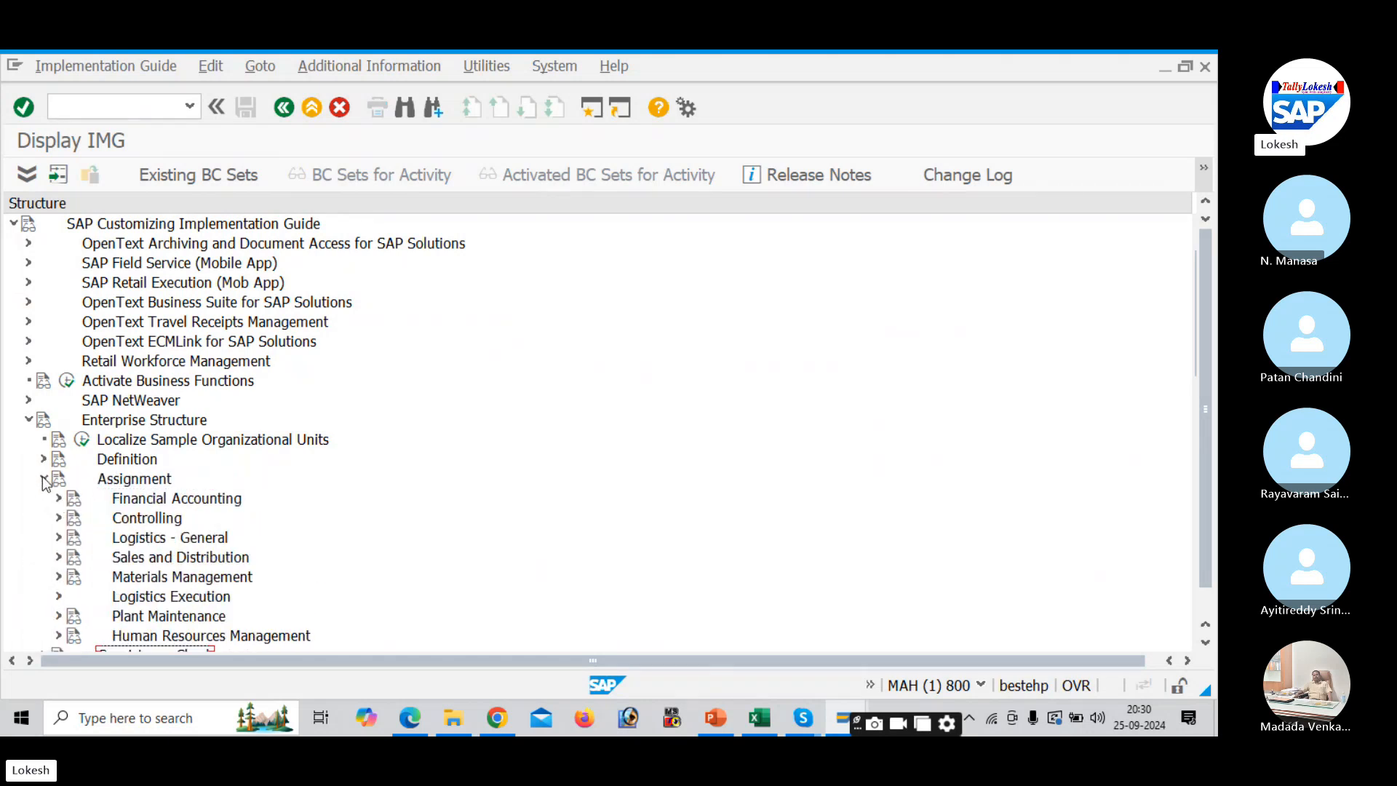
pyautogui.click(59, 499)
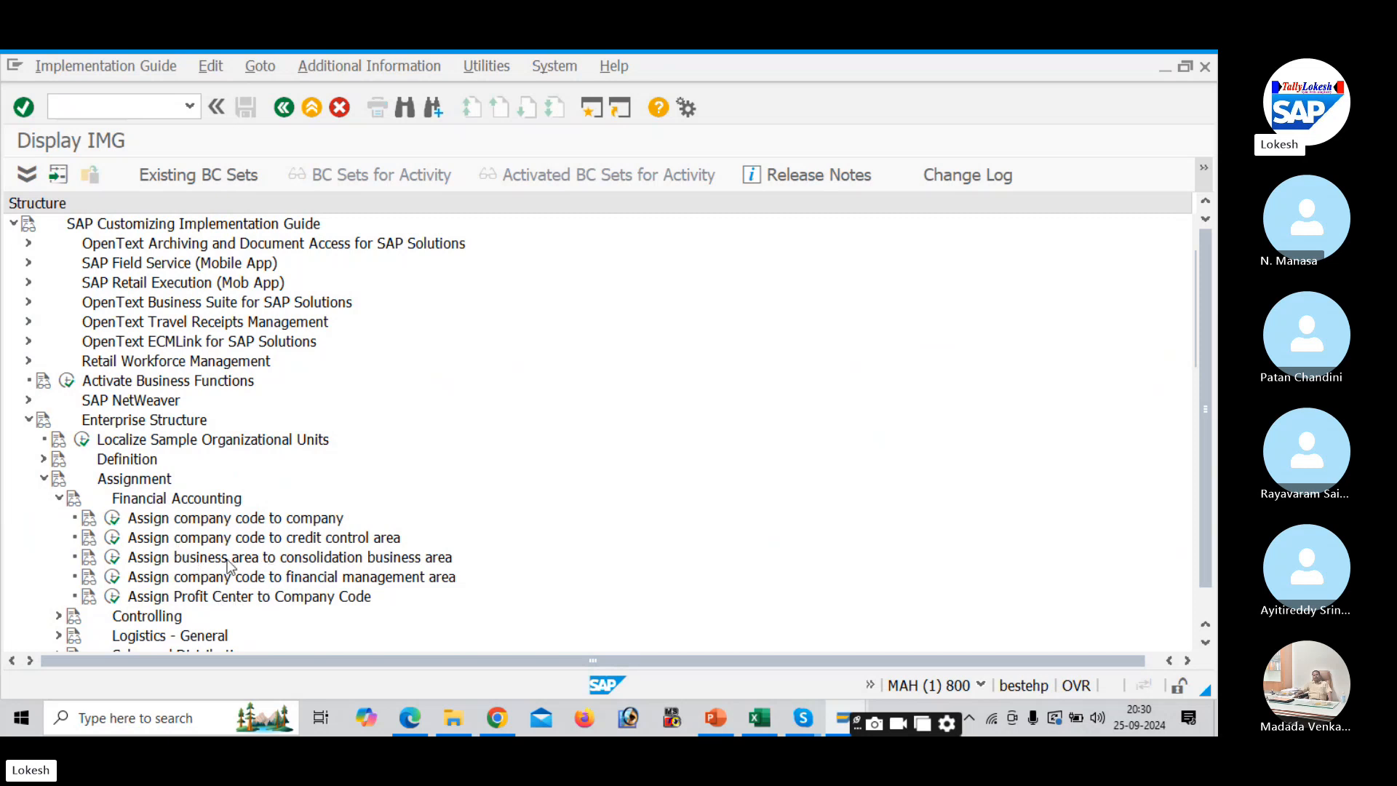
pyautogui.click(116, 559)
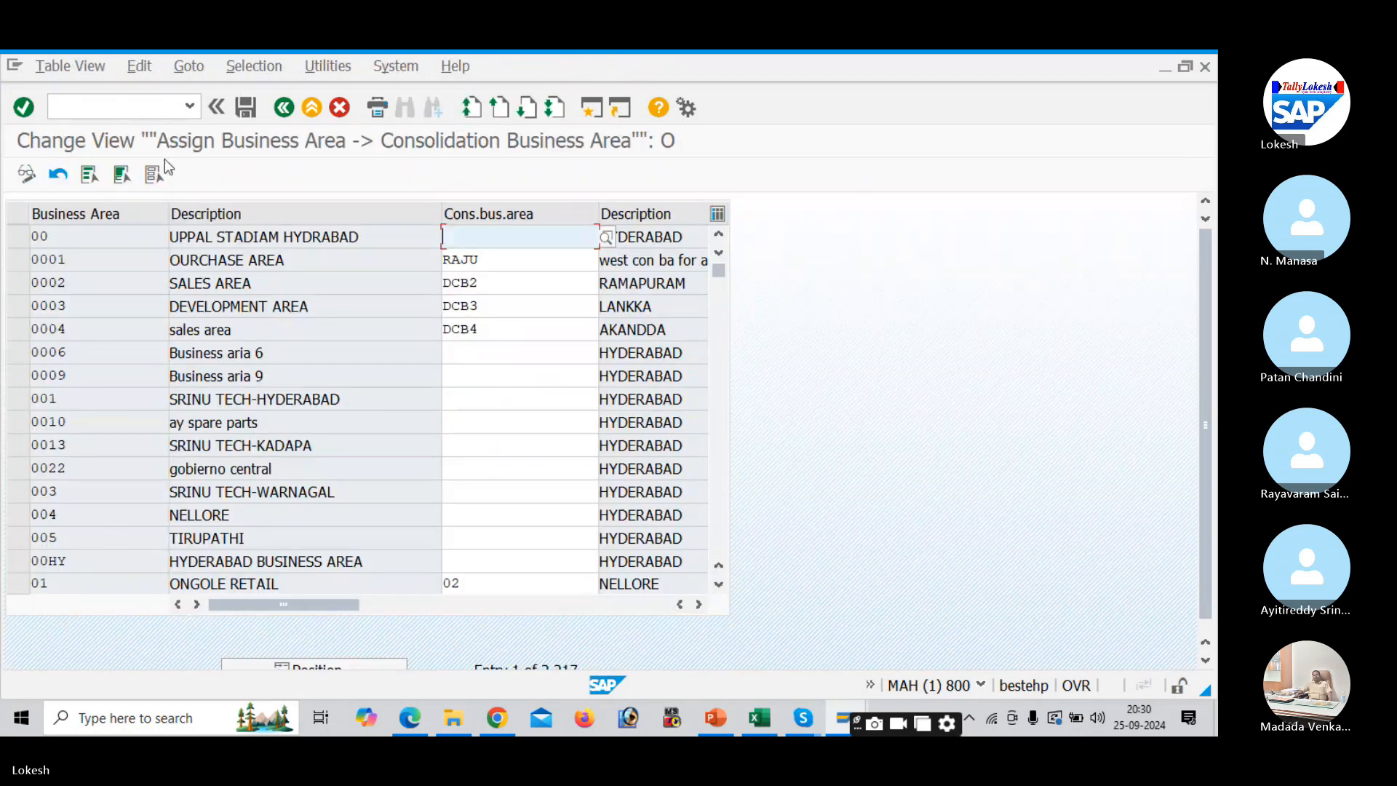
# - Position the table to business area DE11 and type consolidation area values for DE11 and DE22
pyautogui.scroll(-1, 1207, 341)
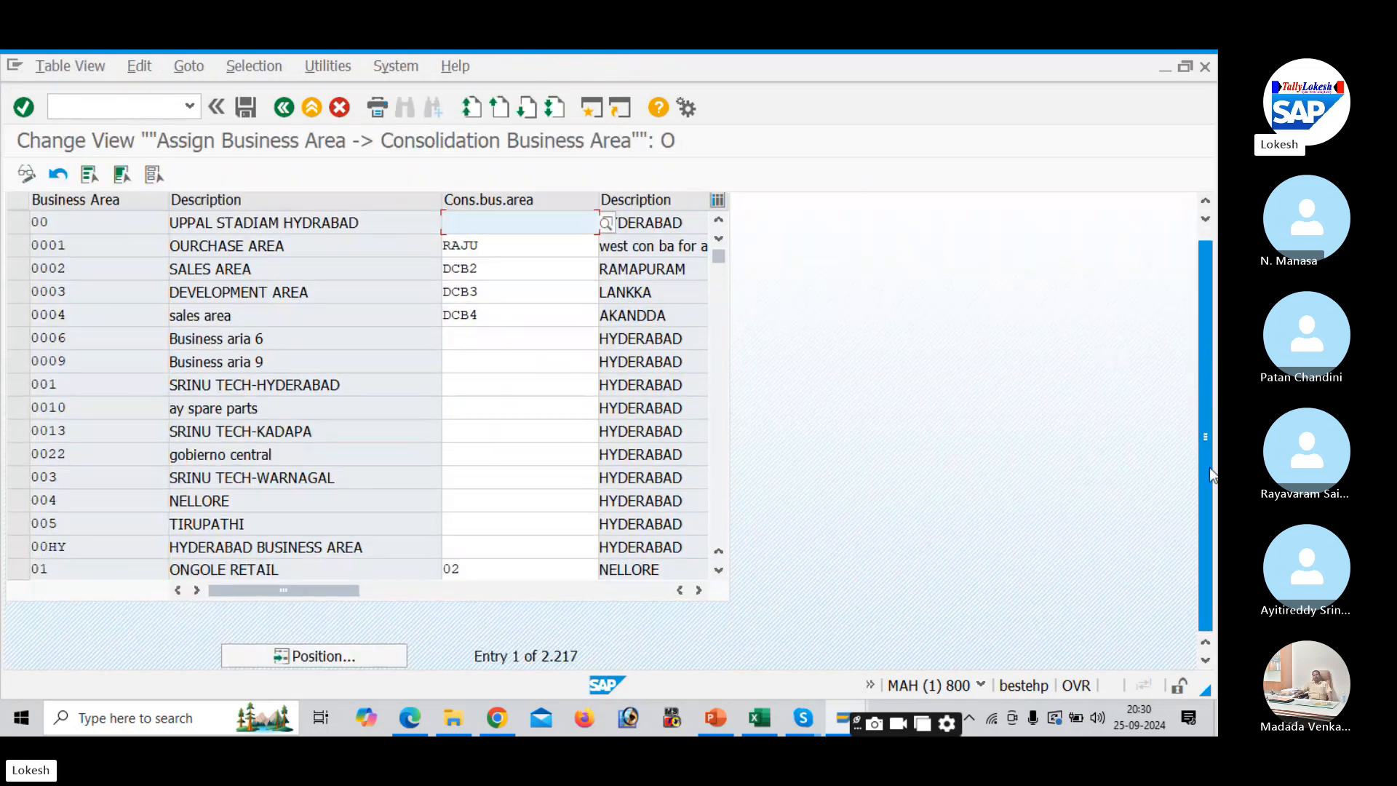
pyautogui.click(382, 657)
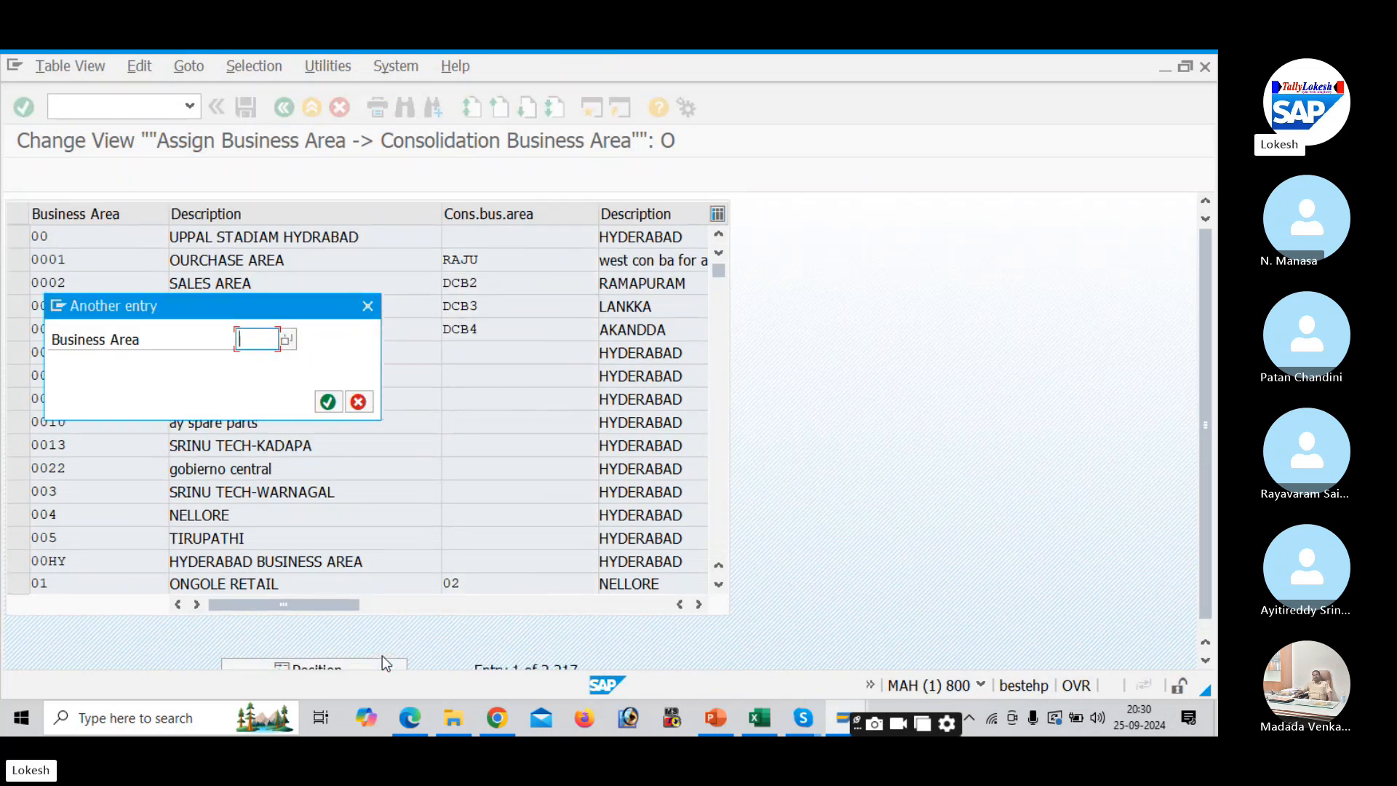
pyautogui.write('DE11')
pyautogui.press('Return')
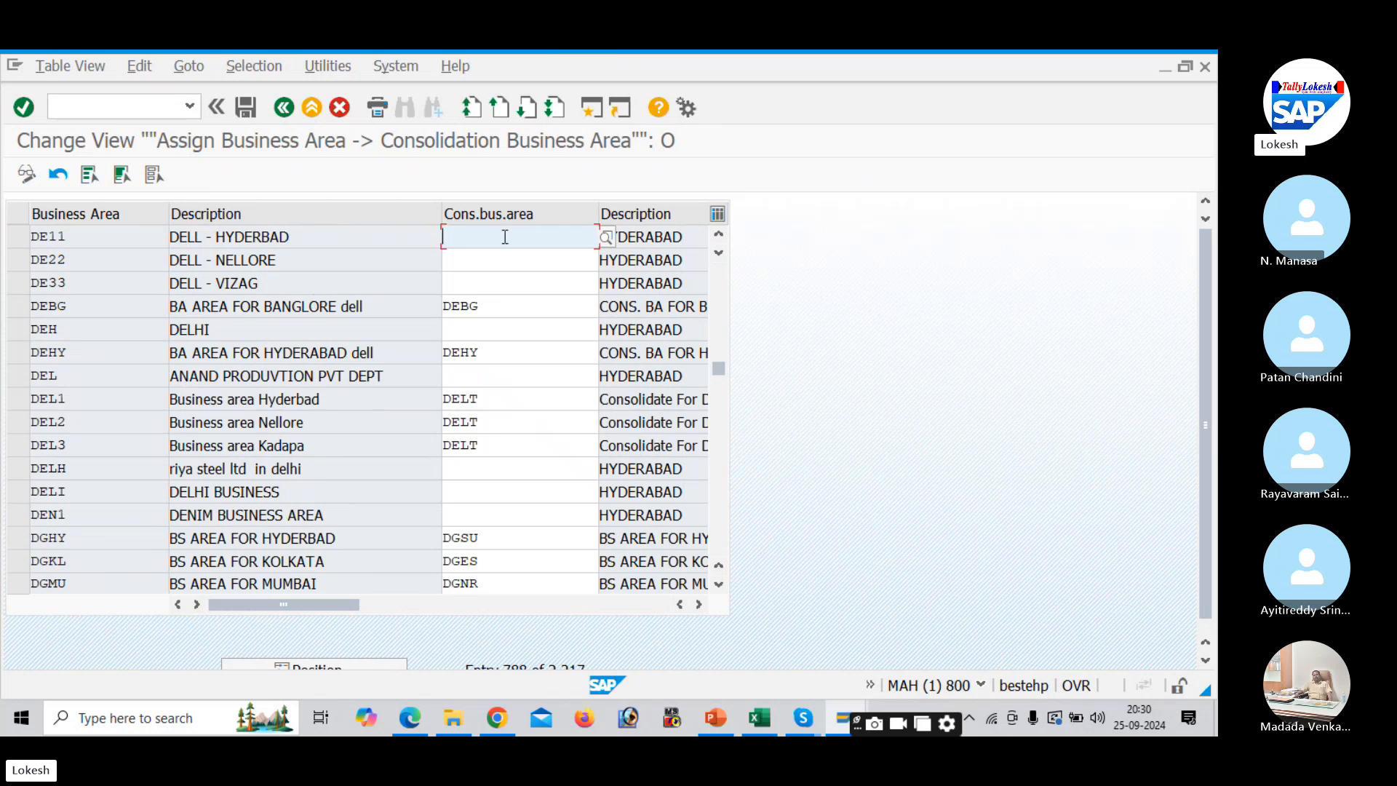
pyautogui.write('E')
pyautogui.write('EL1')
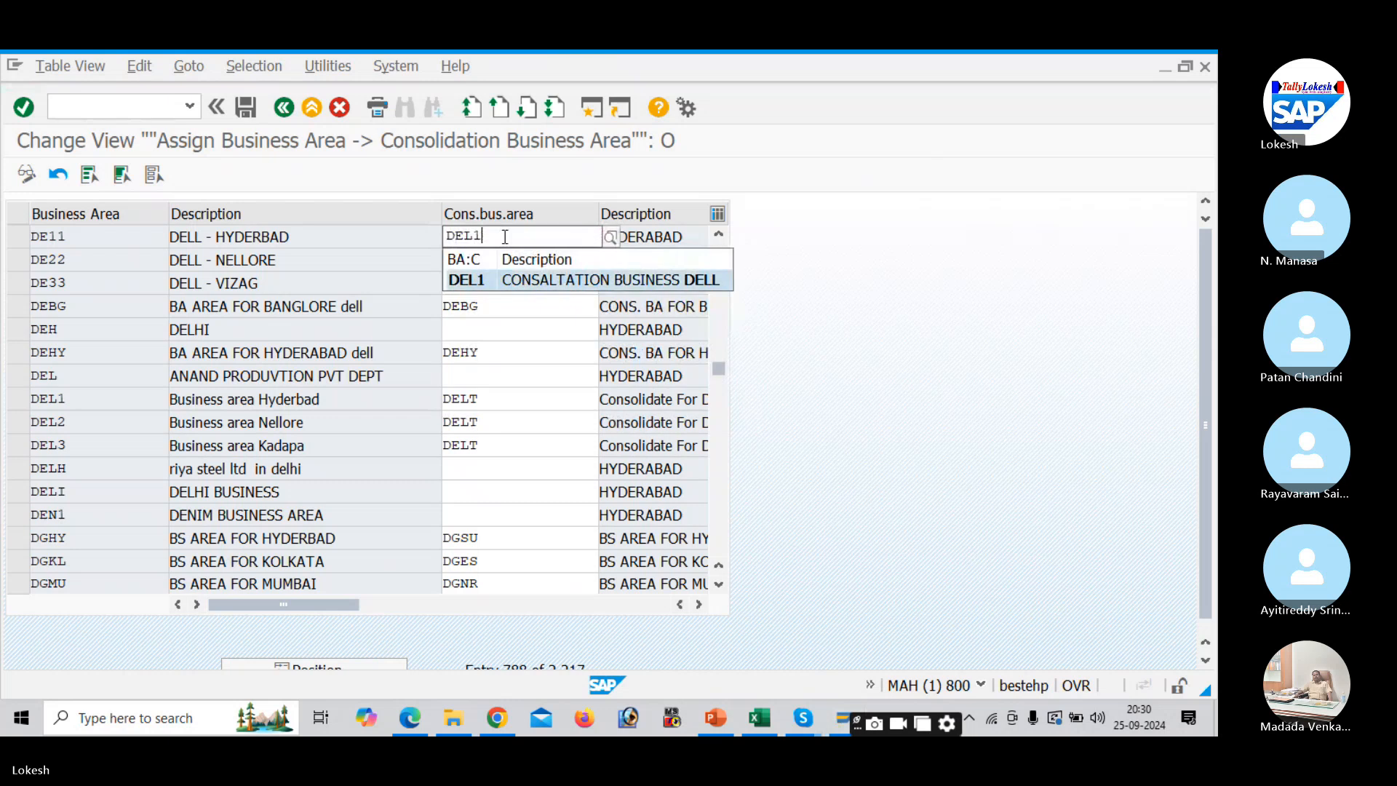
pyautogui.press('Tab')
pyautogui.write('DE')
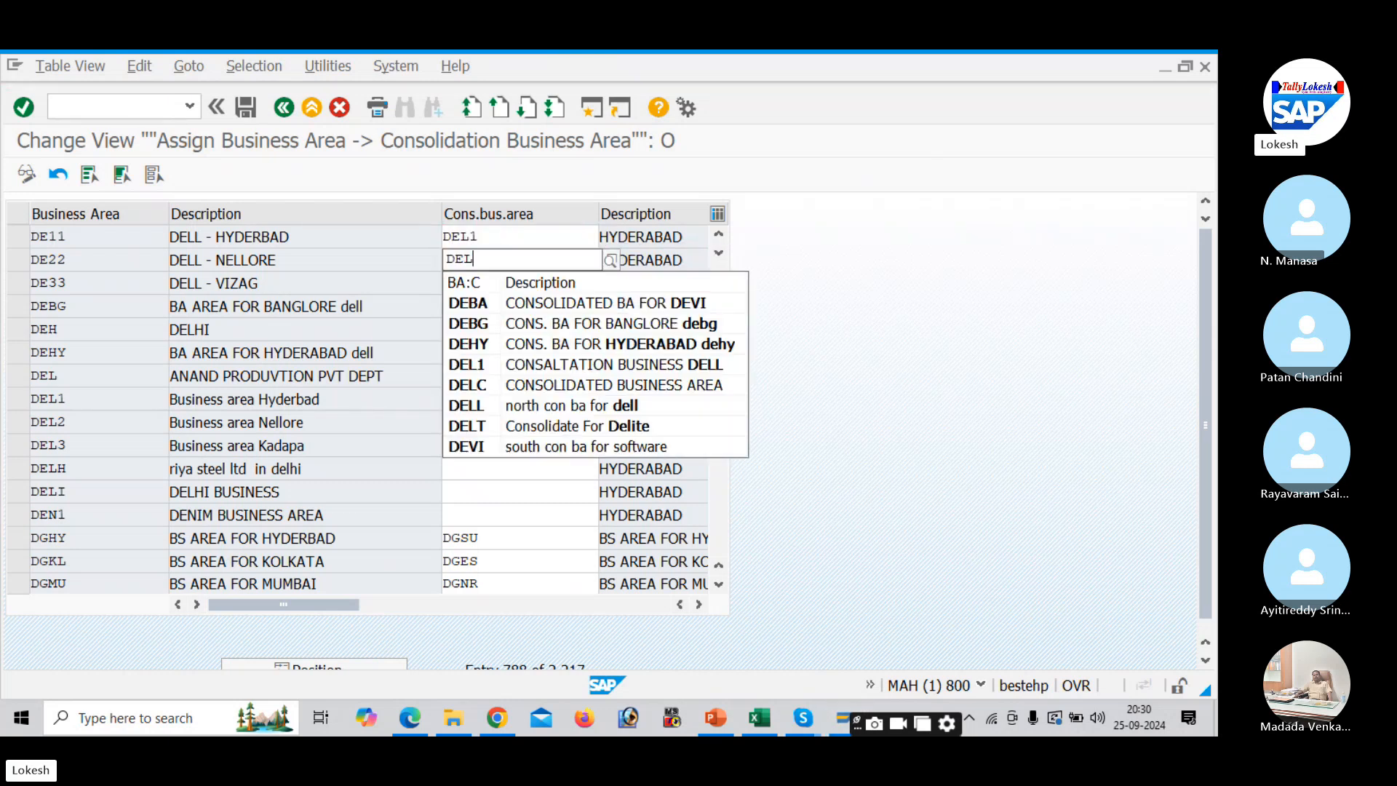
pyautogui.write('L2')
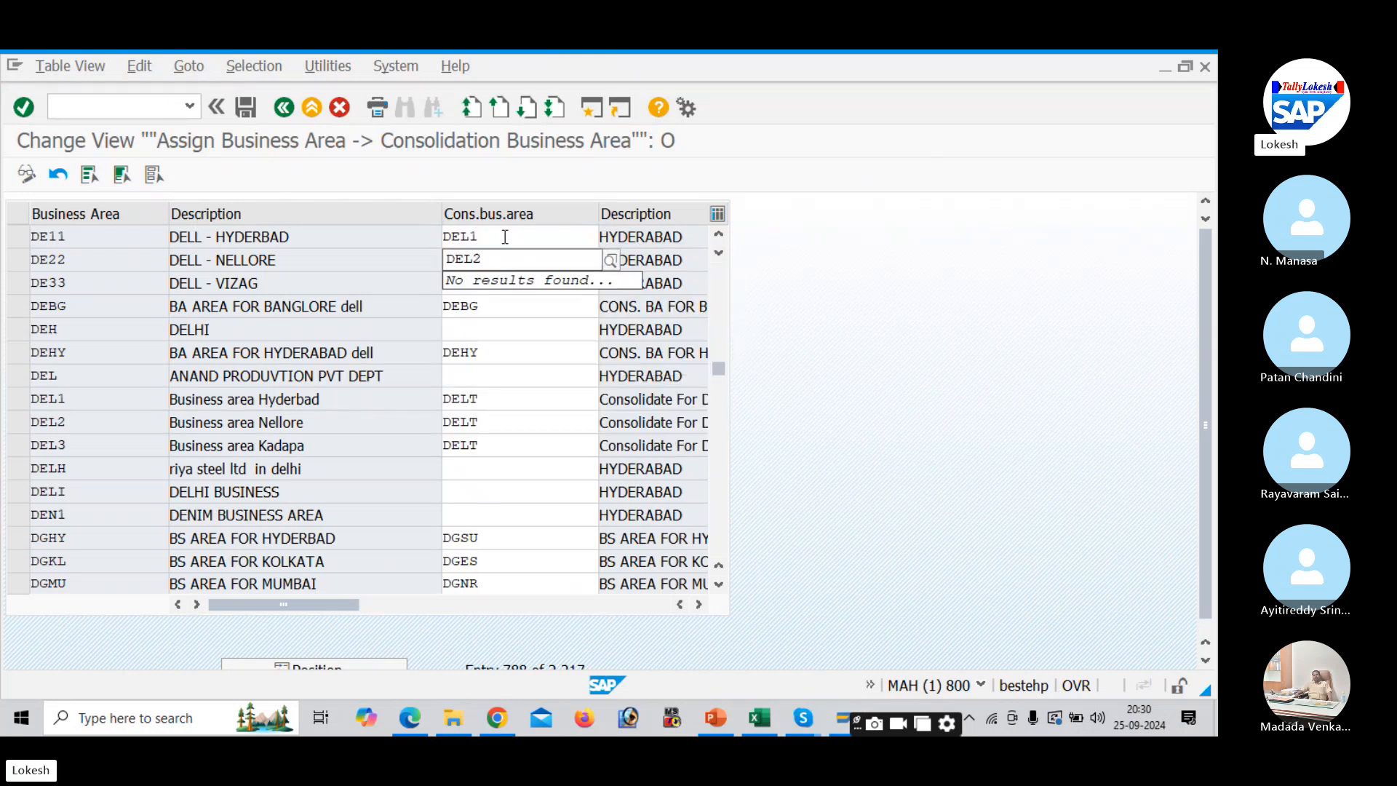
pyautogui.press('Tab')
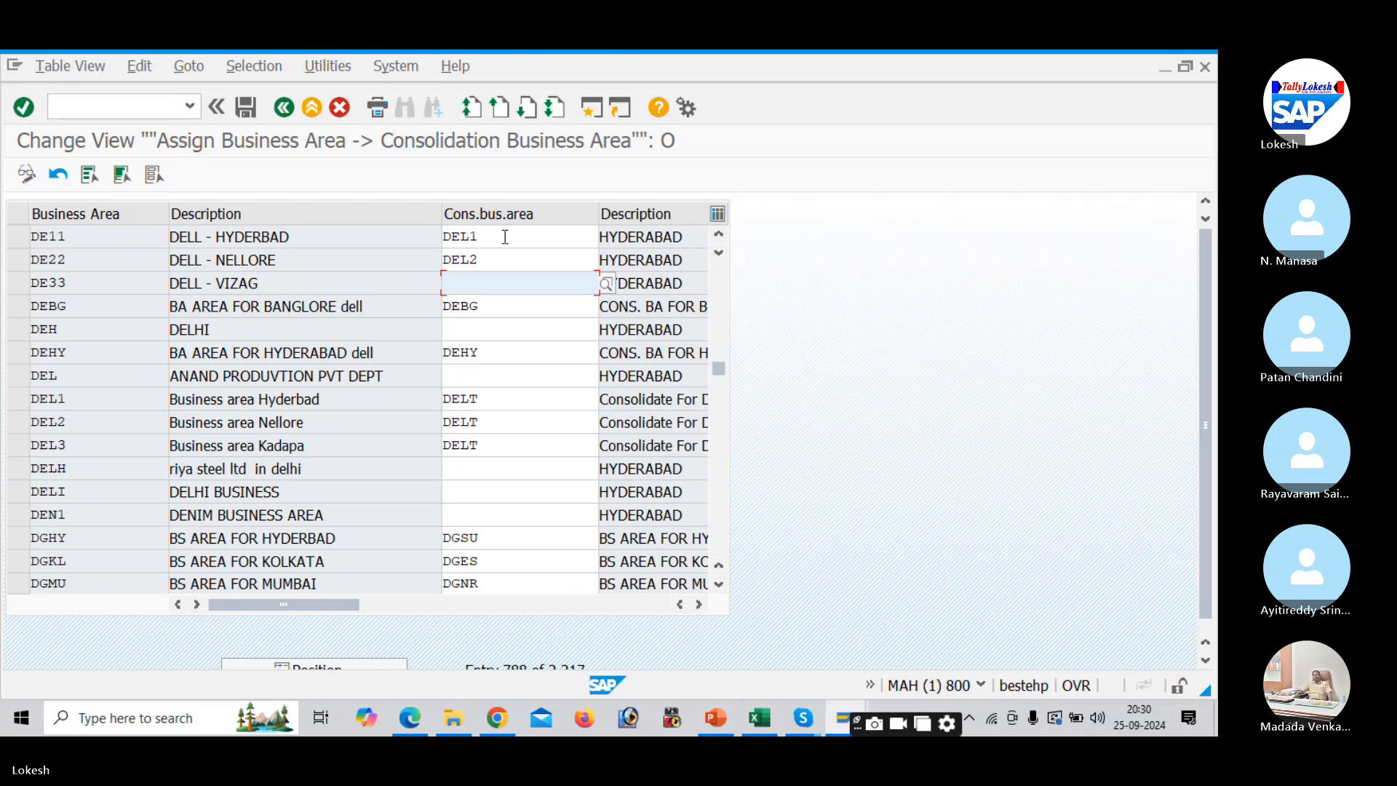
pyautogui.write('D')
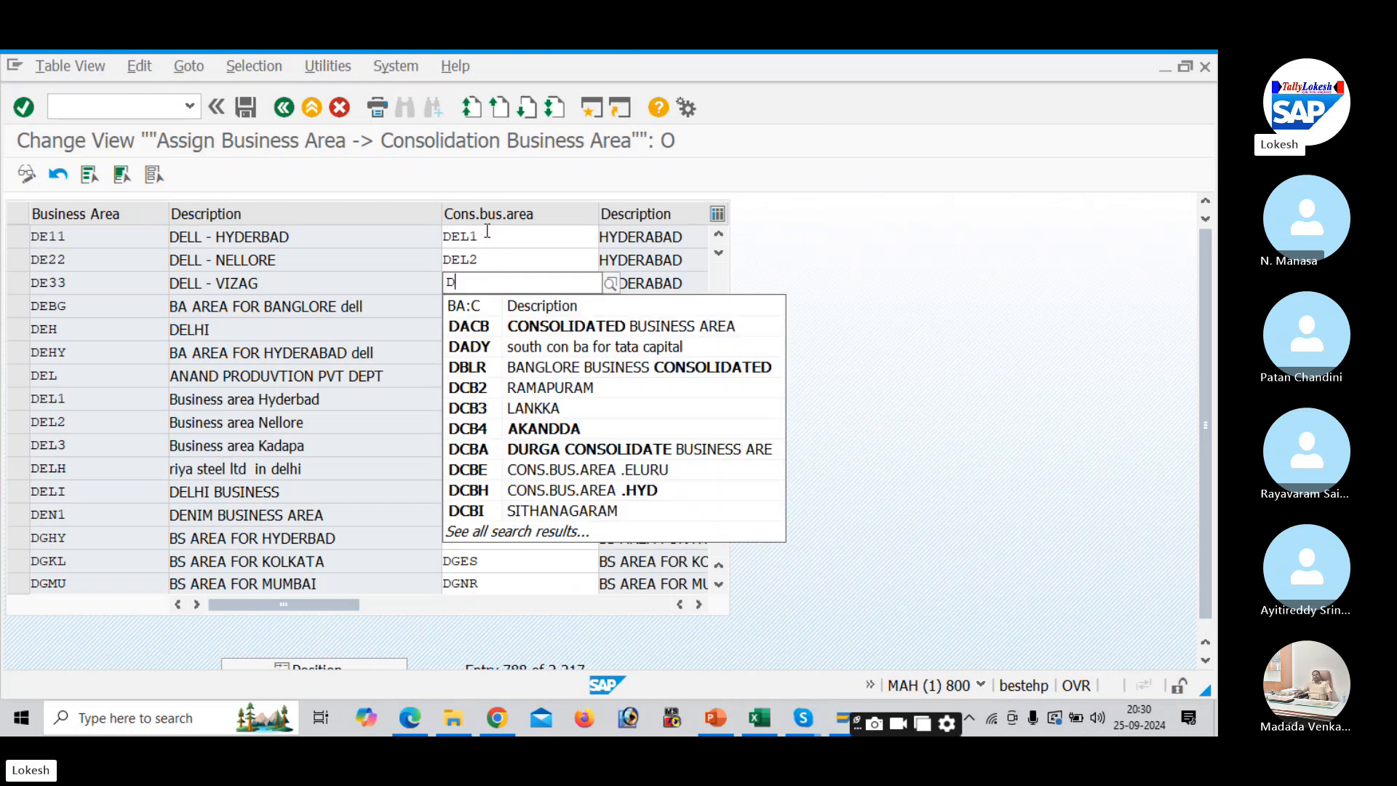
# - Correct the values so DE11, DE22 and DE33 all map to DEL1
pyautogui.click(487, 233)
pyautogui.press('F10')
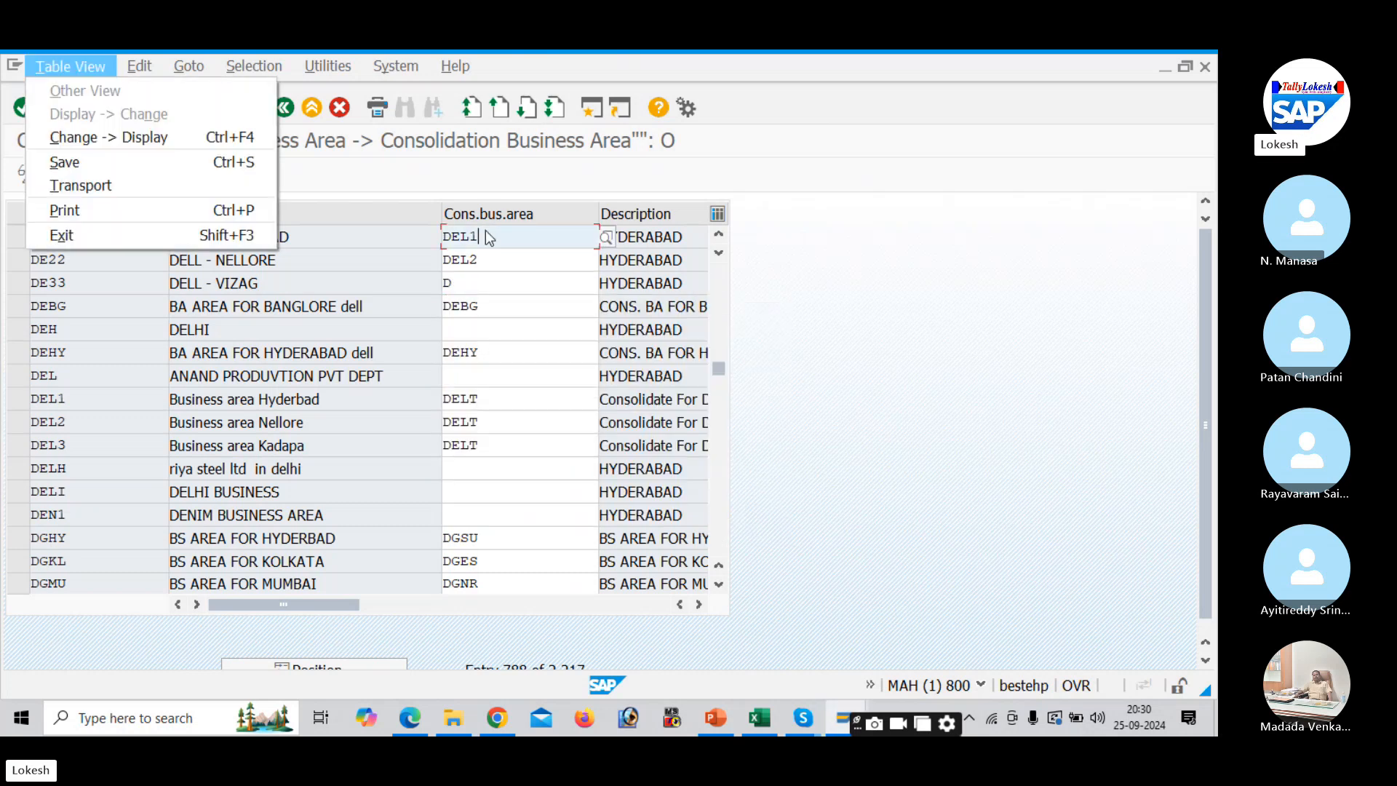
pyautogui.click(495, 256)
pyautogui.press('BackSpace')
pyautogui.write('1')
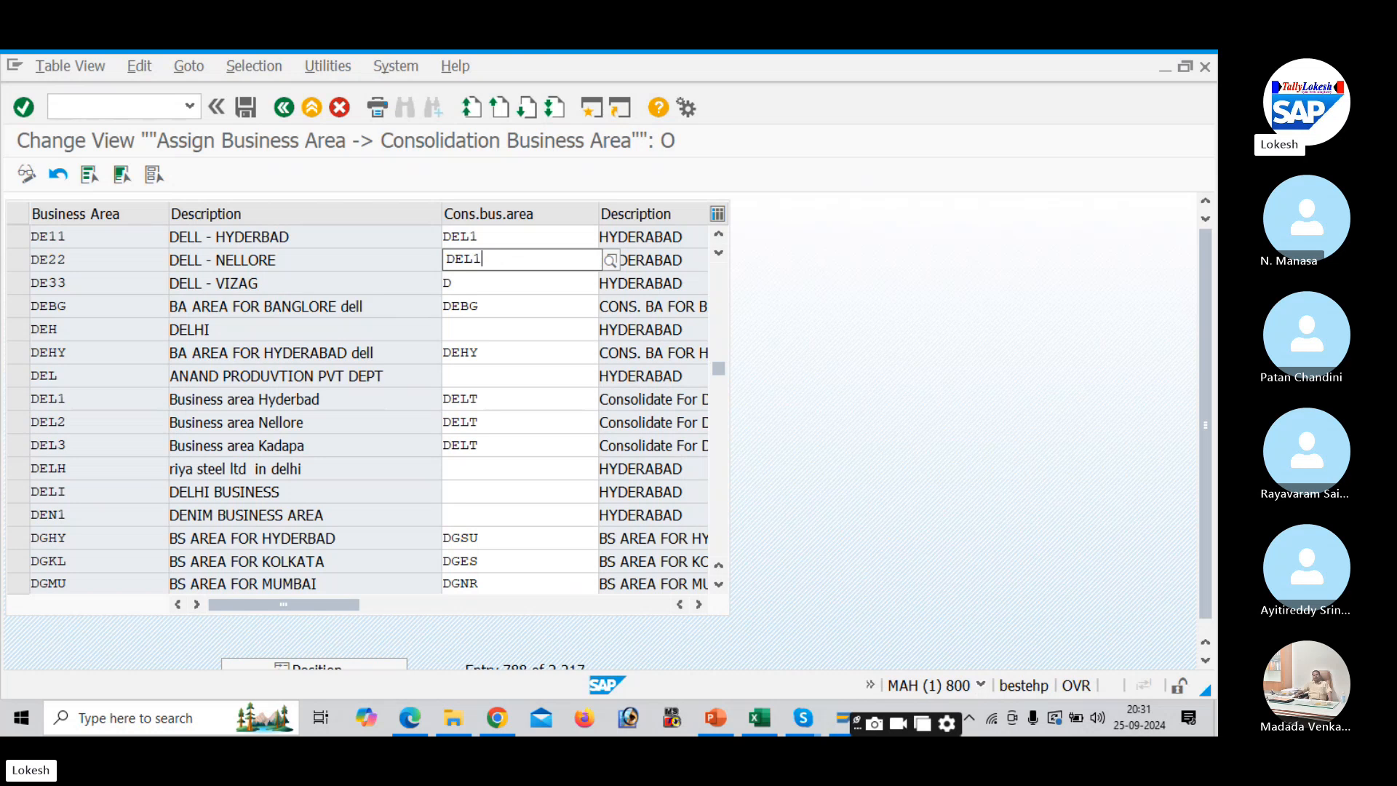
pyautogui.press('Down')
pyautogui.write('DE')
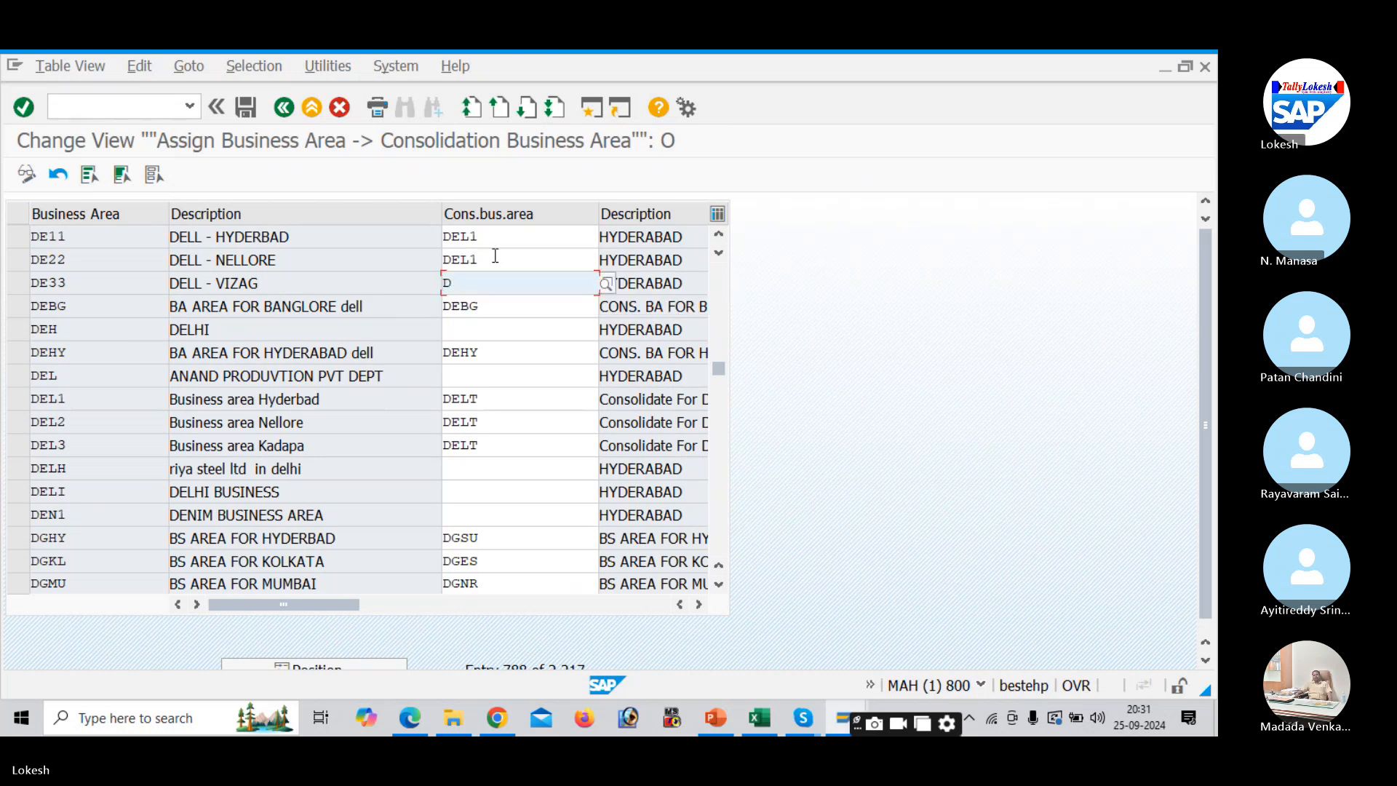
pyautogui.press('BackSpace')
pyautogui.press('BackSpace')
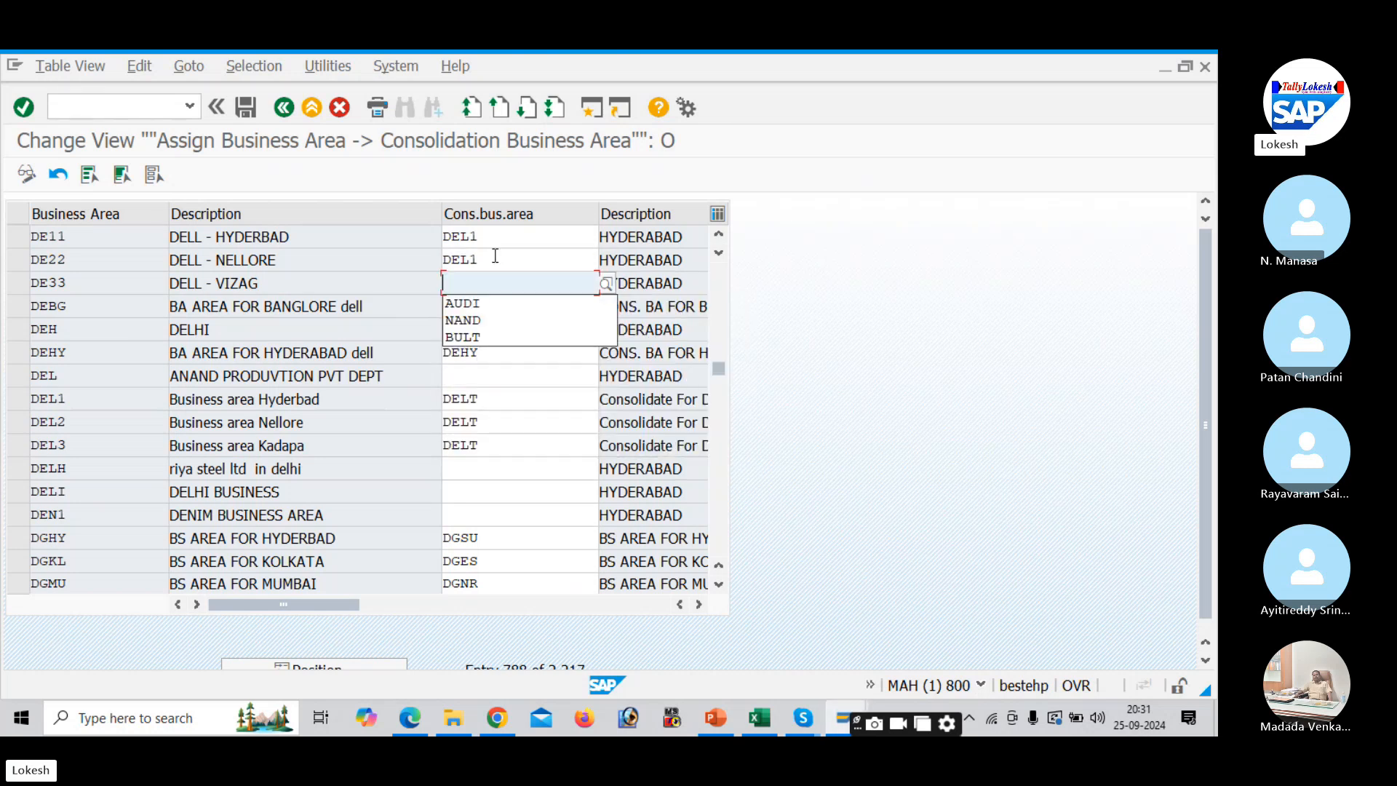
pyautogui.write('DEL1')
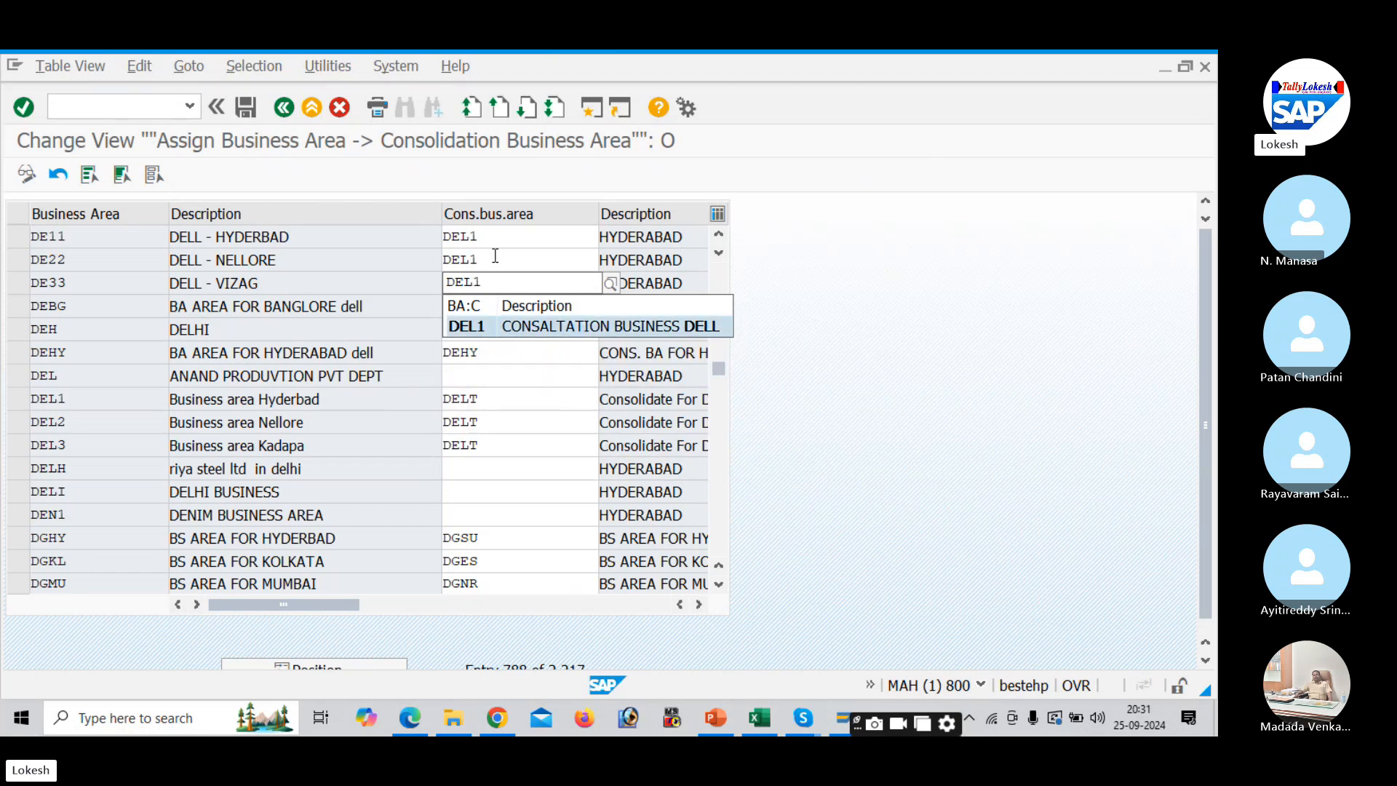
pyautogui.press('Down')
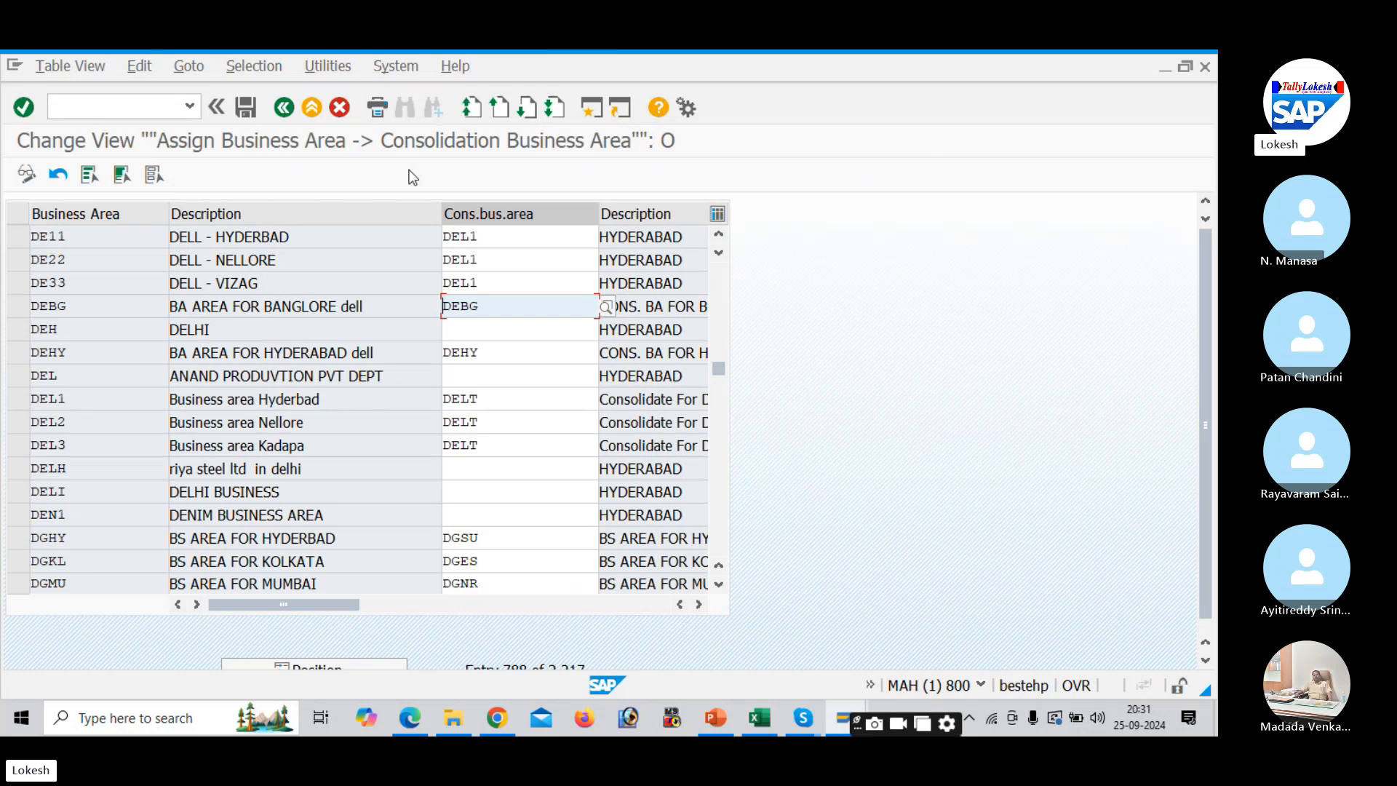
# - Save the assignments under a new request described 'Assign Business Area to Consolidation Business Area', copied from Excel B8
pyautogui.click(245, 111)
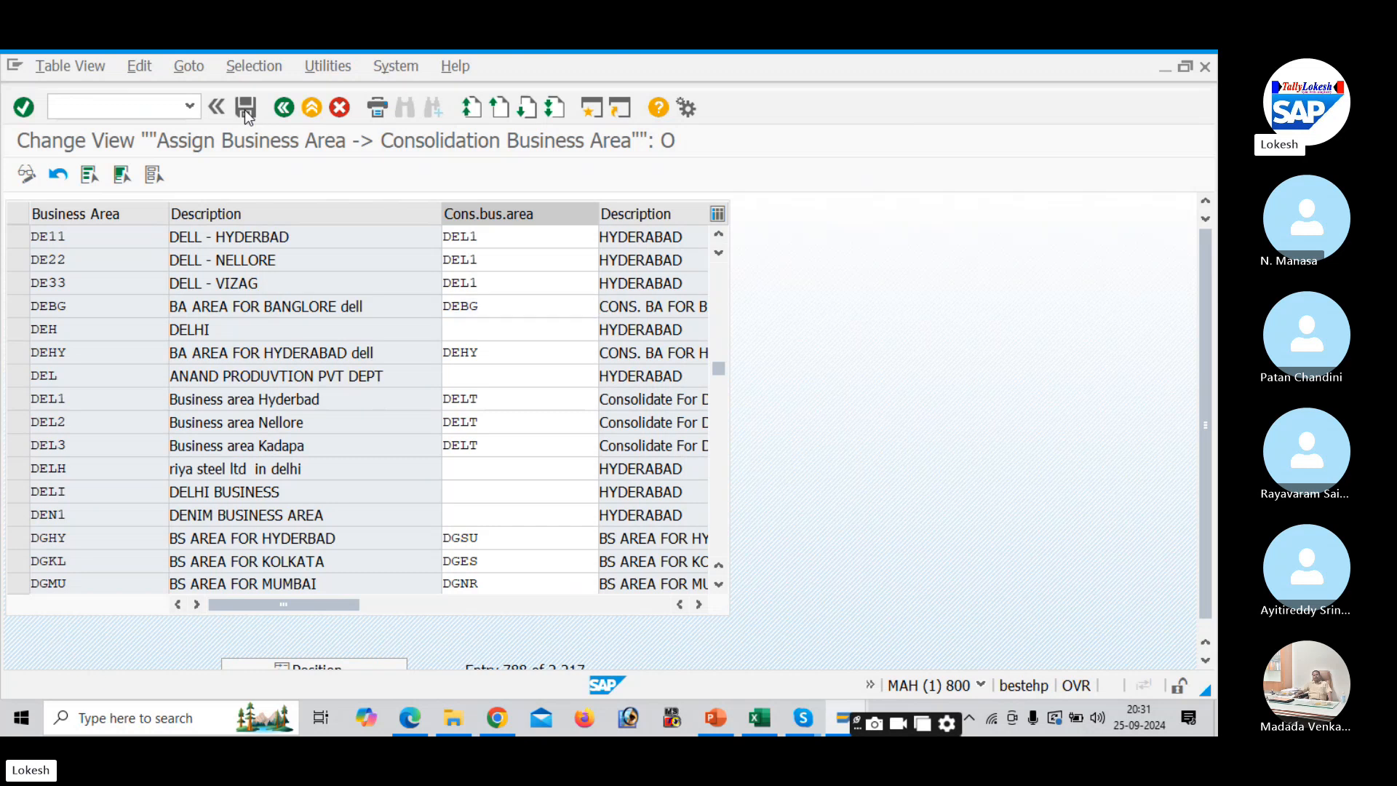
pyautogui.click(447, 402)
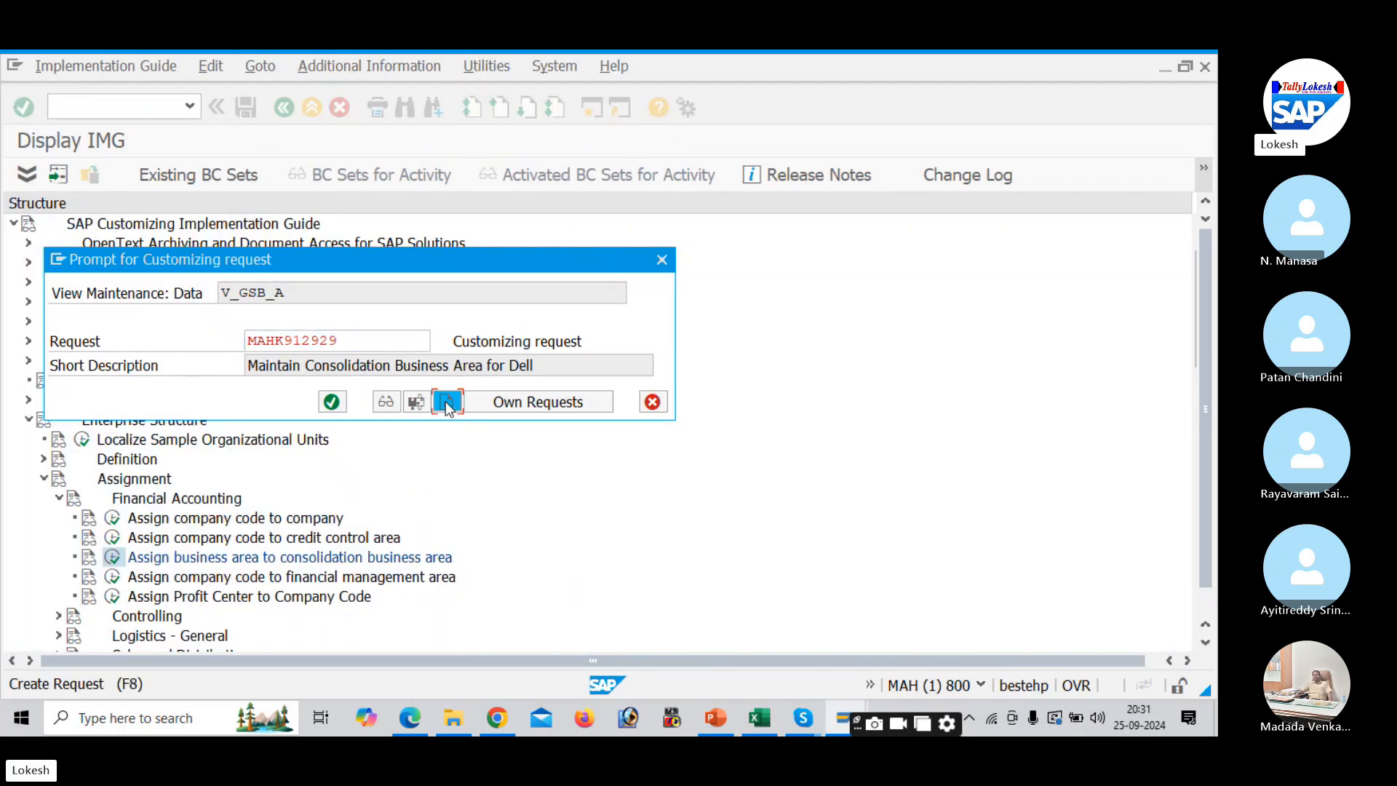
pyautogui.hotkey('alt', 'Tab')
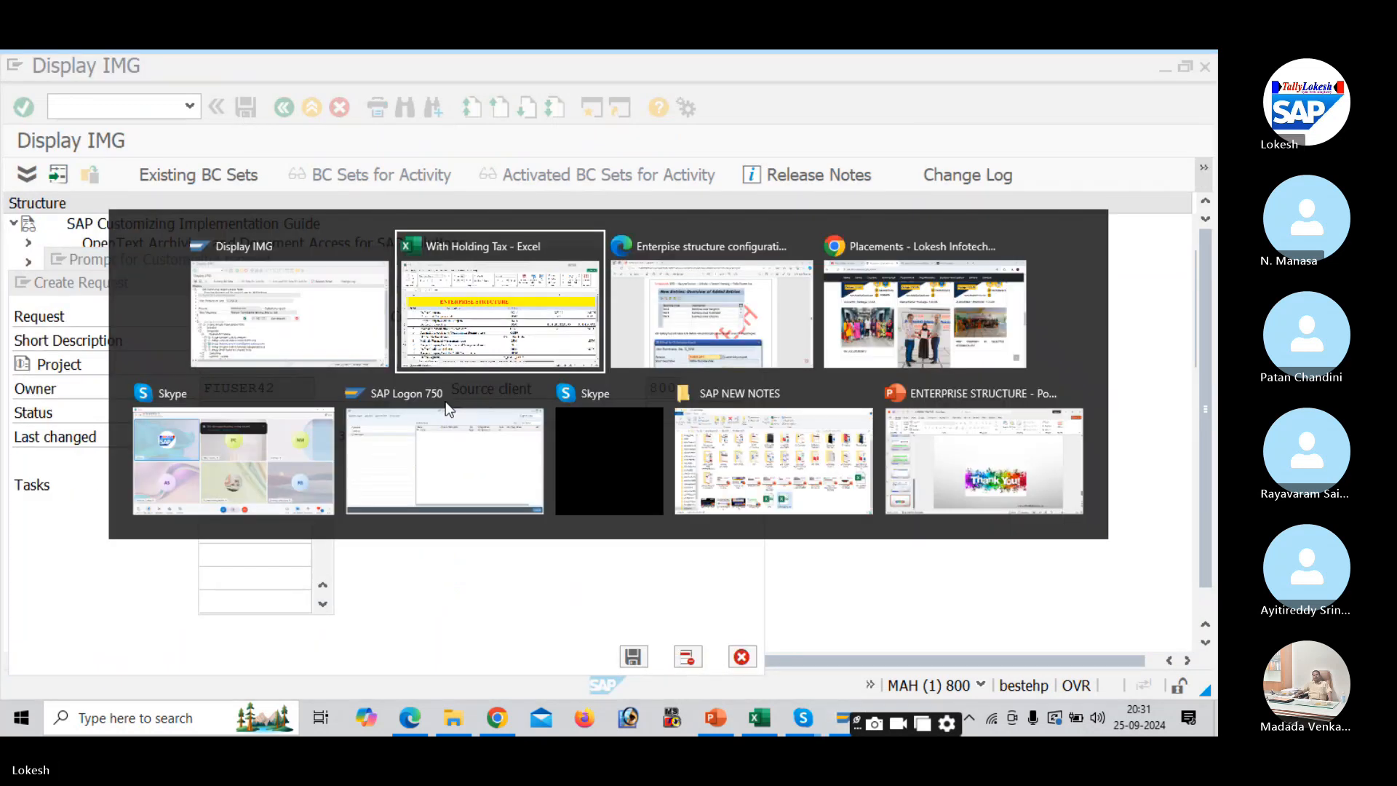
pyautogui.click(402, 496)
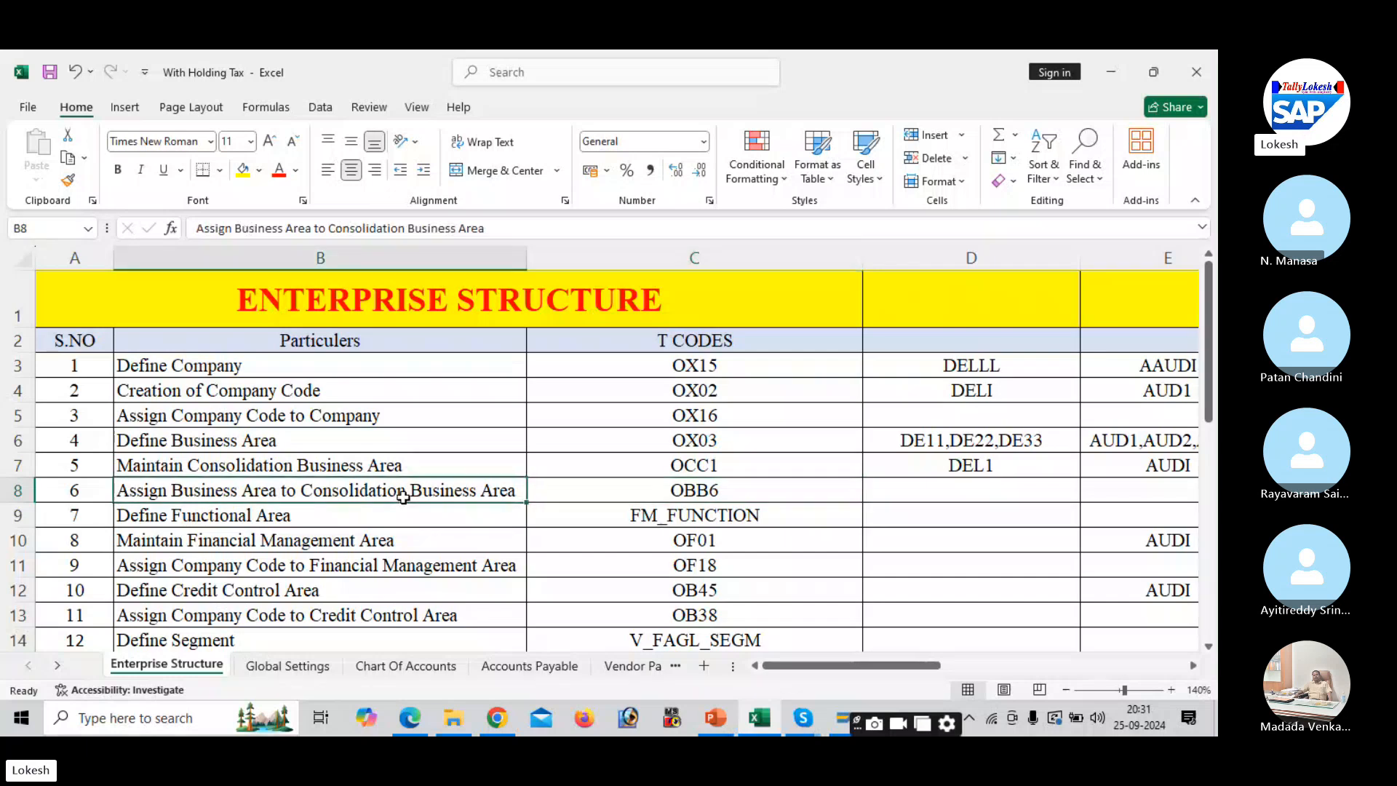
pyautogui.hotkey('ctrl', 'c')
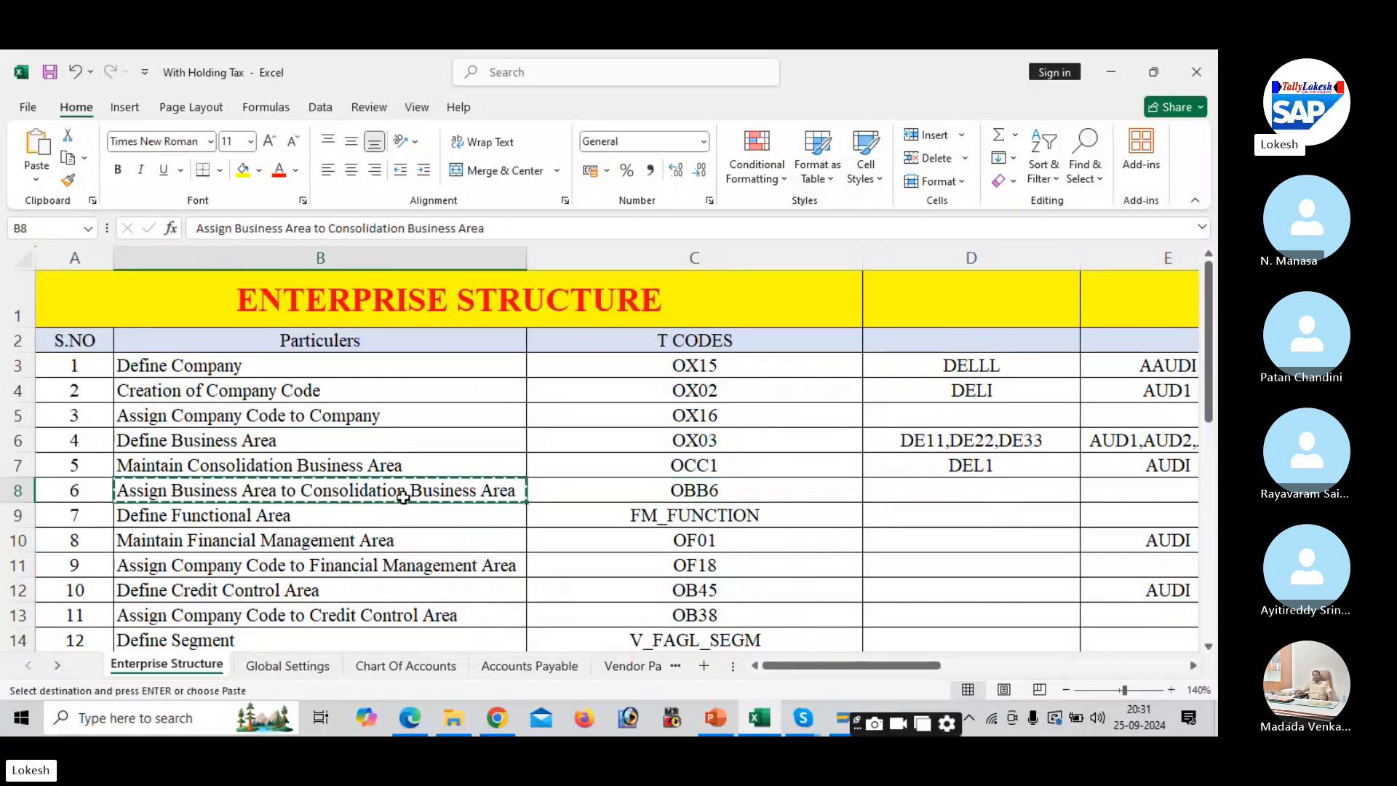
pyautogui.hotkey('alt', 'Tab')
pyautogui.hotkey('ctrl', 'v')
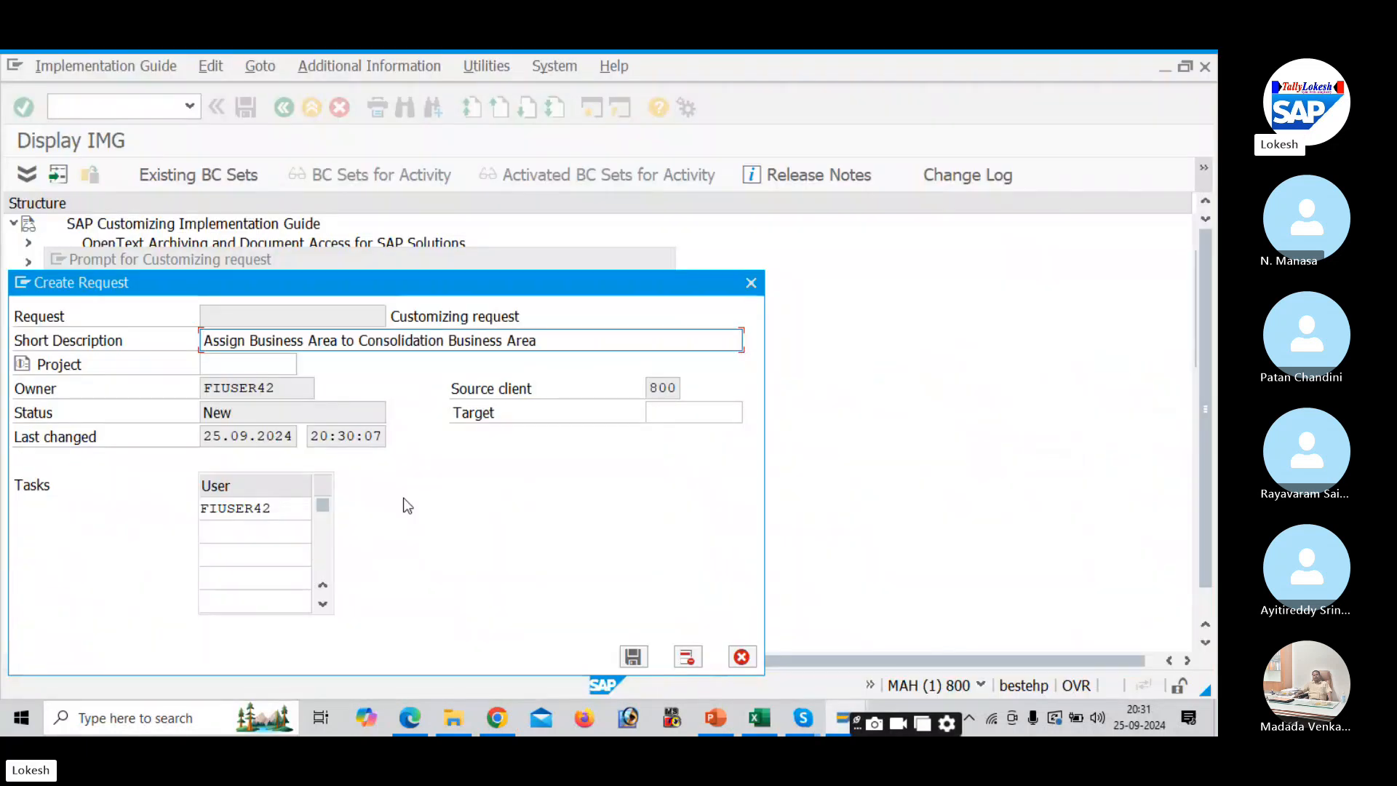
pyautogui.click(634, 657)
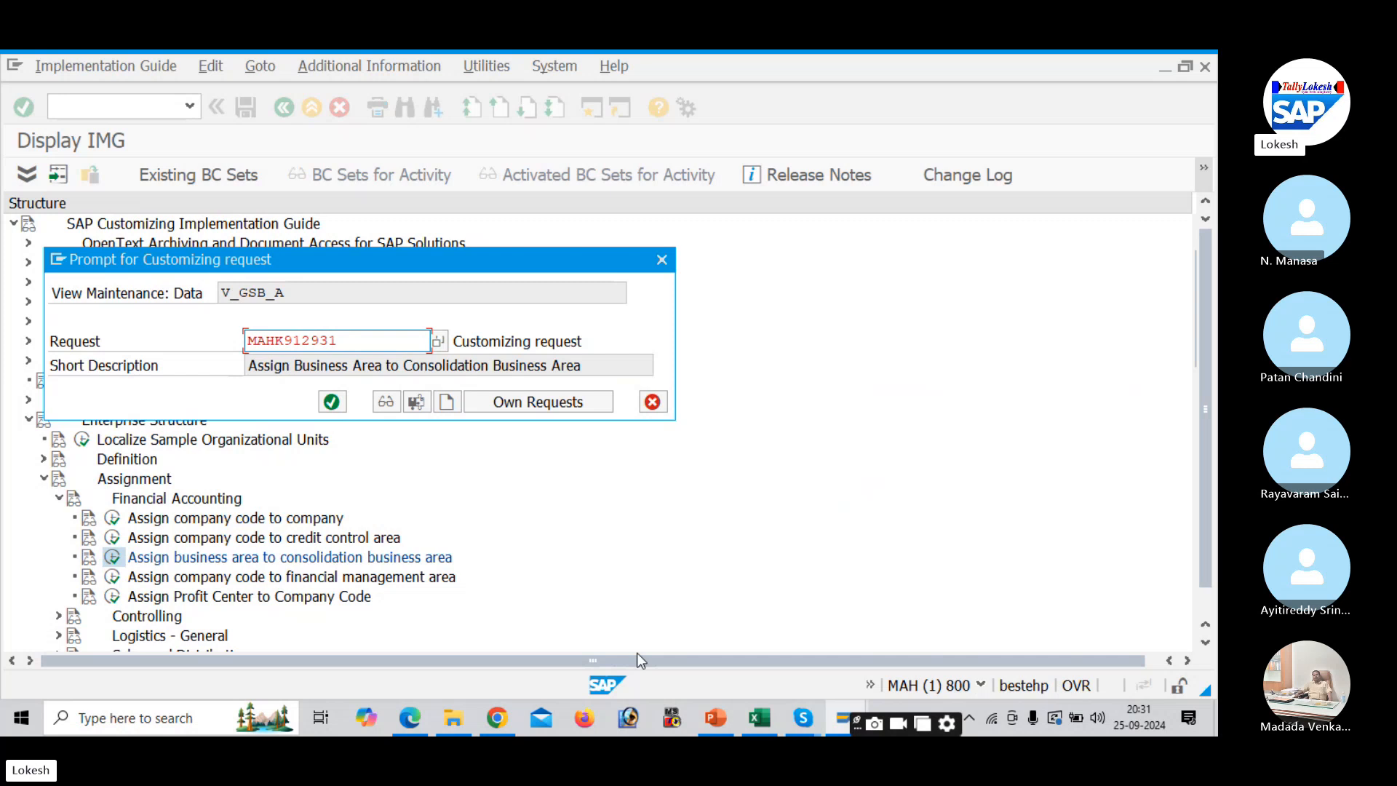
pyautogui.click(331, 401)
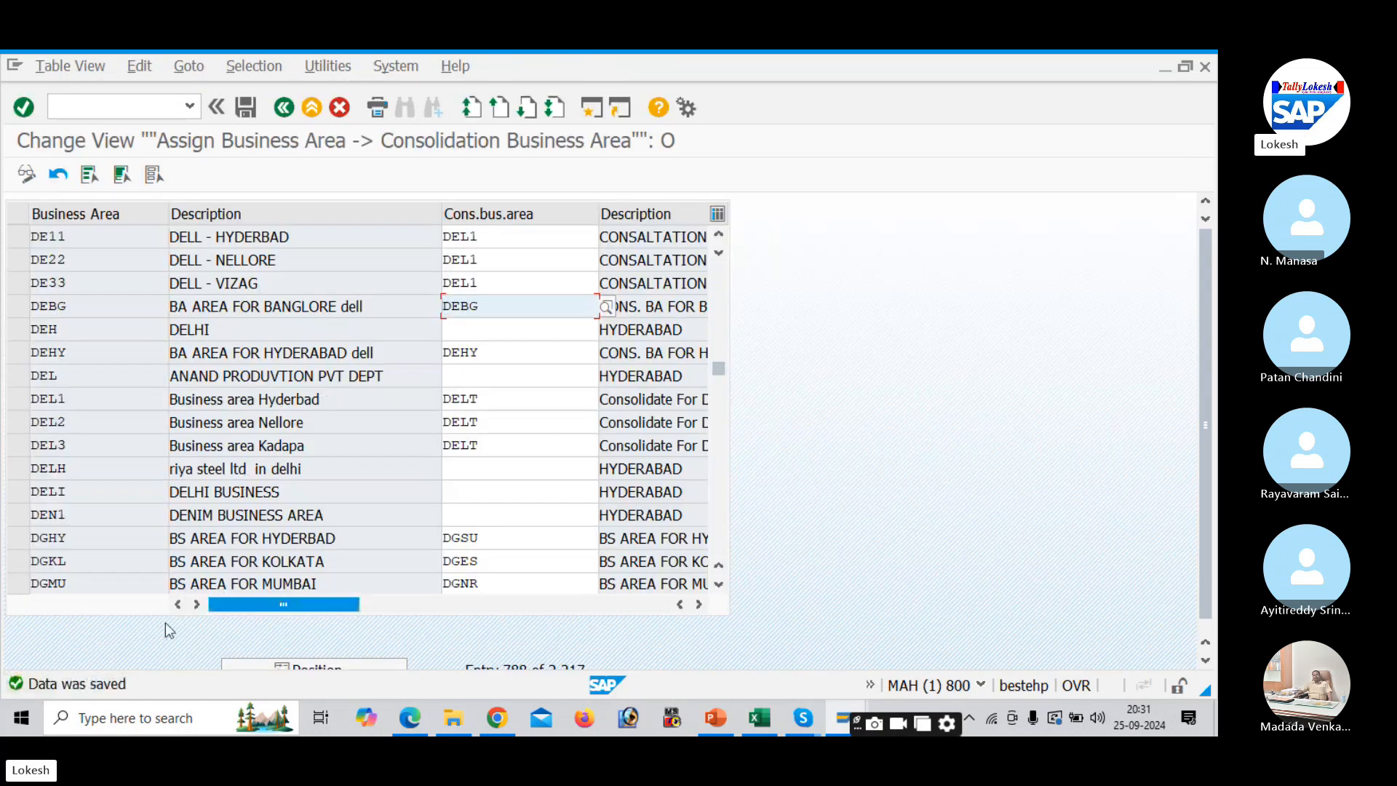
pyautogui.hotkey('alt', 'Tab')
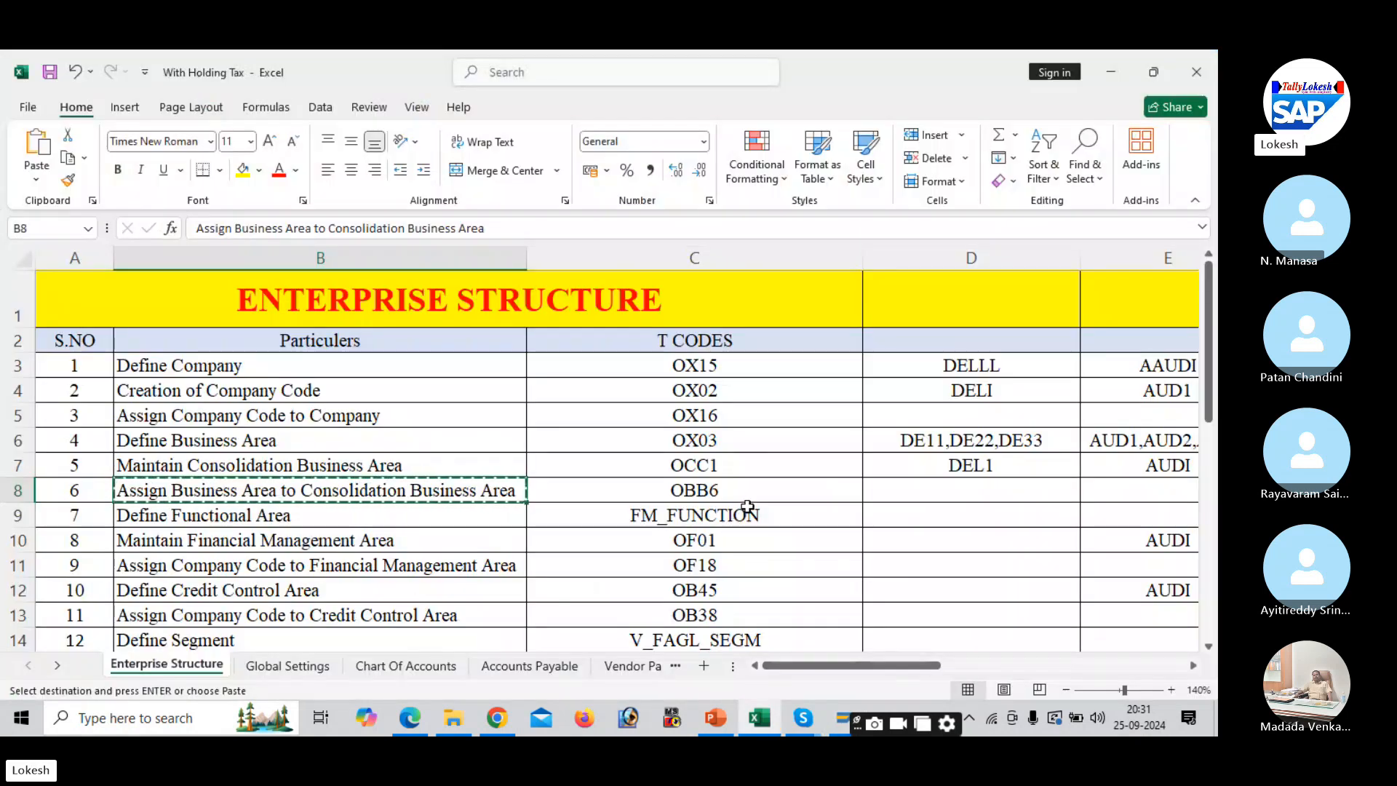
pyautogui.press('Escape')
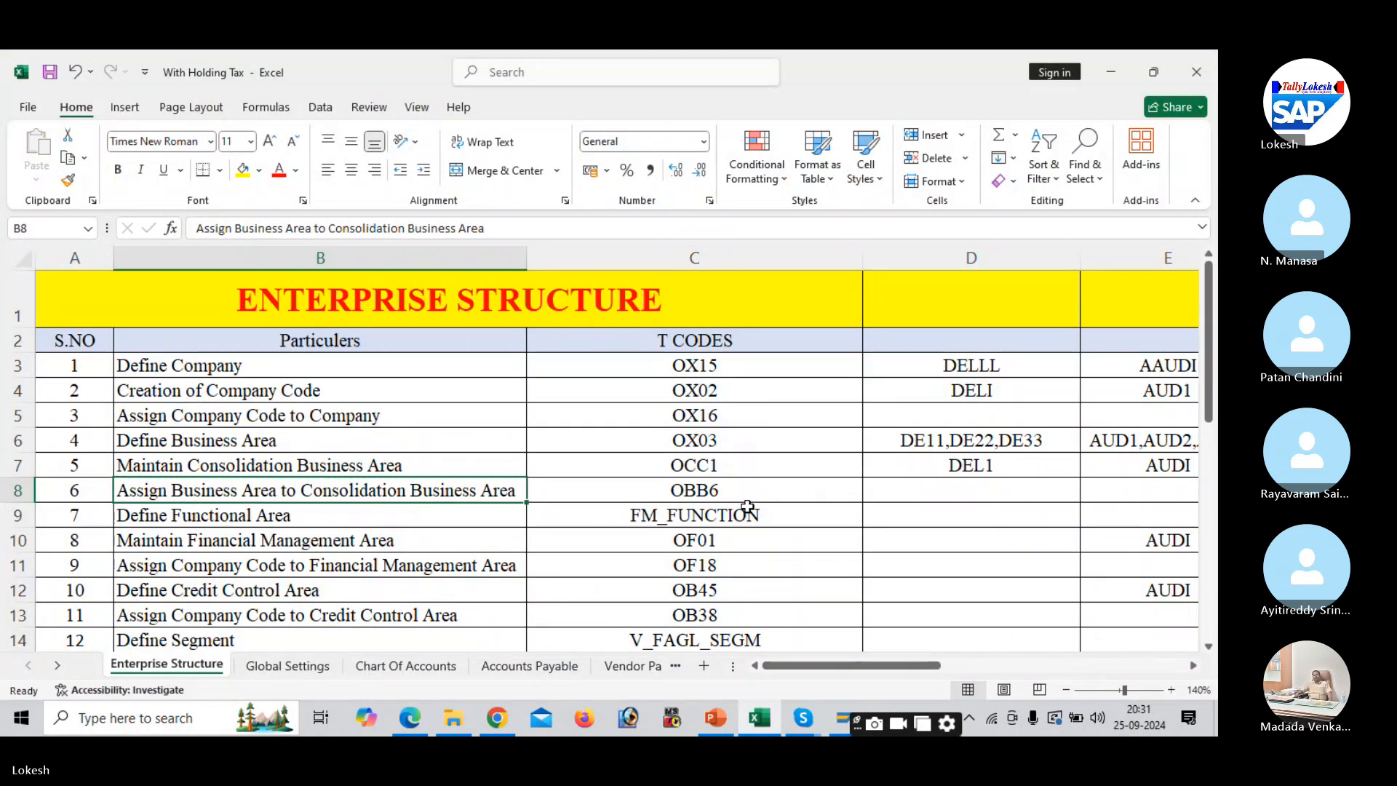
pyautogui.click(755, 514)
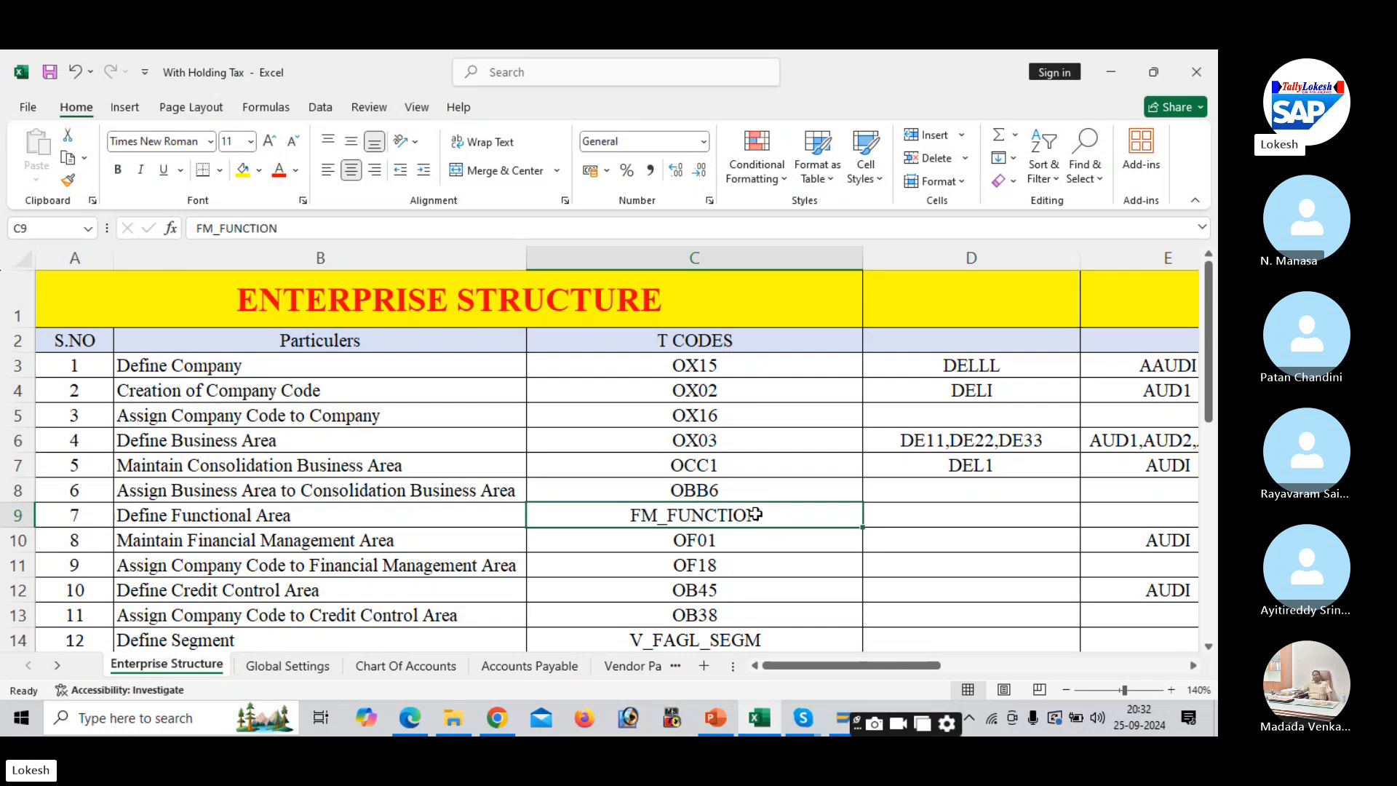
pyautogui.press('Down')
pyautogui.press('Down')
pyautogui.press('Down')
pyautogui.press('Down')
pyautogui.press('Down')
pyautogui.press('Down')
pyautogui.press('Down')
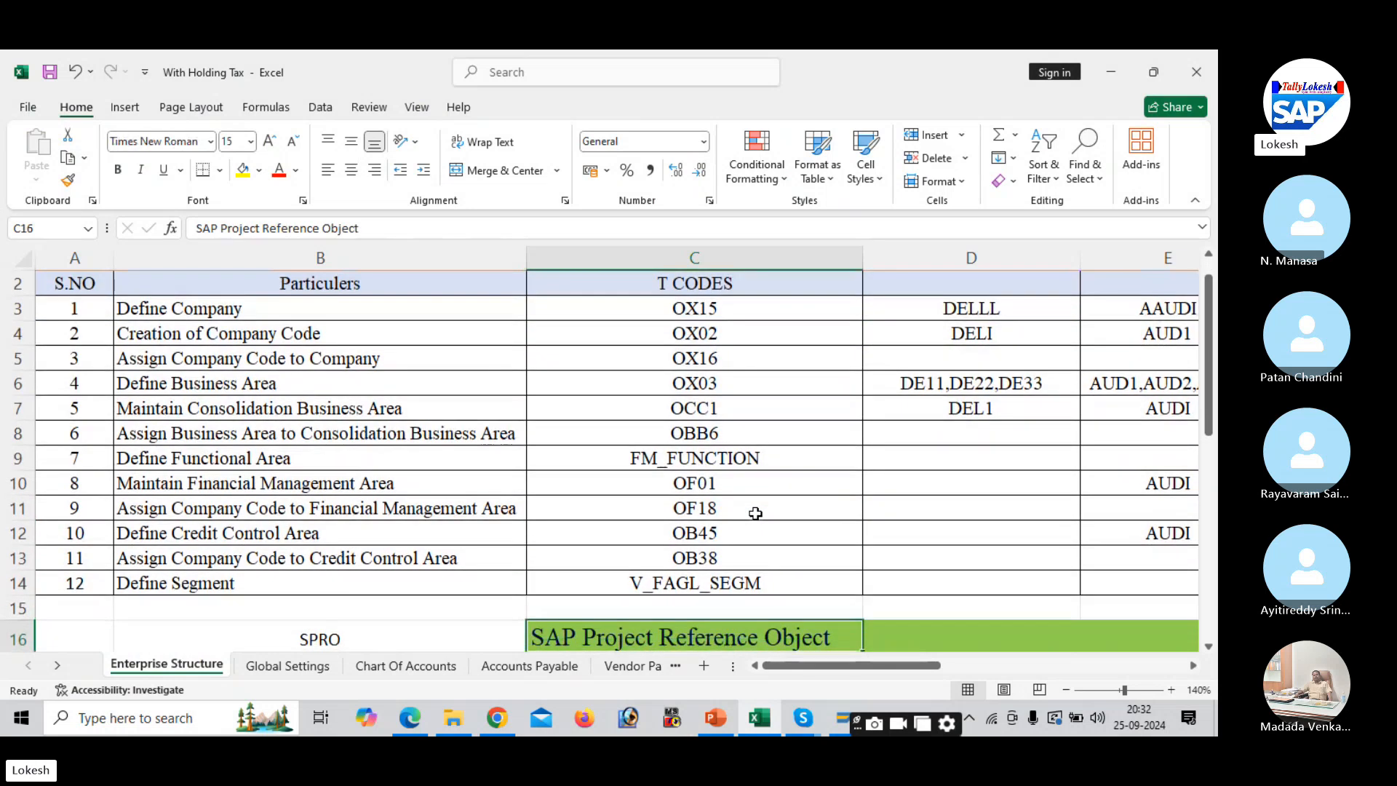
pyautogui.click(710, 451)
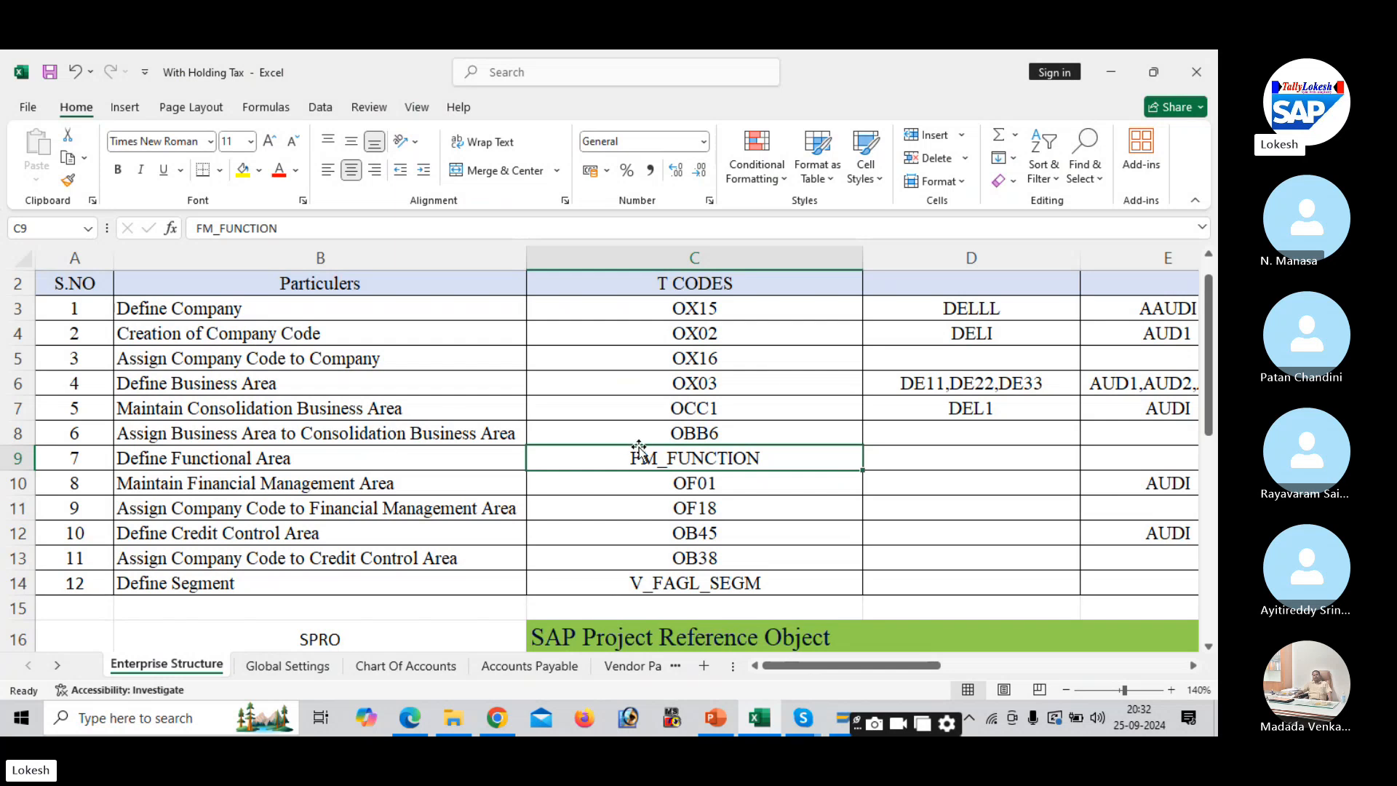
pyautogui.hotkey('alt', 'Tab')
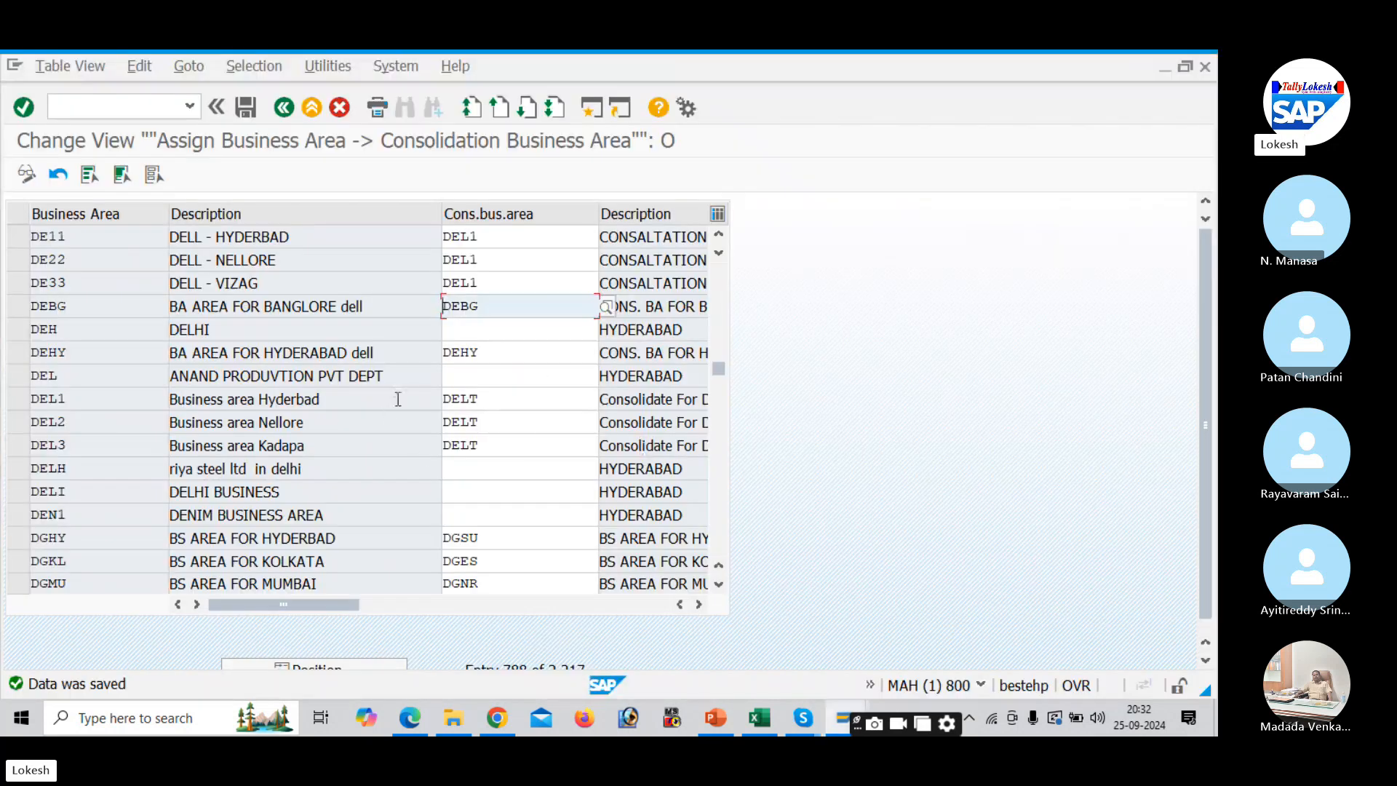
# - Open a second session and run transaction FM_FUNCTION
pyautogui.click(593, 107)
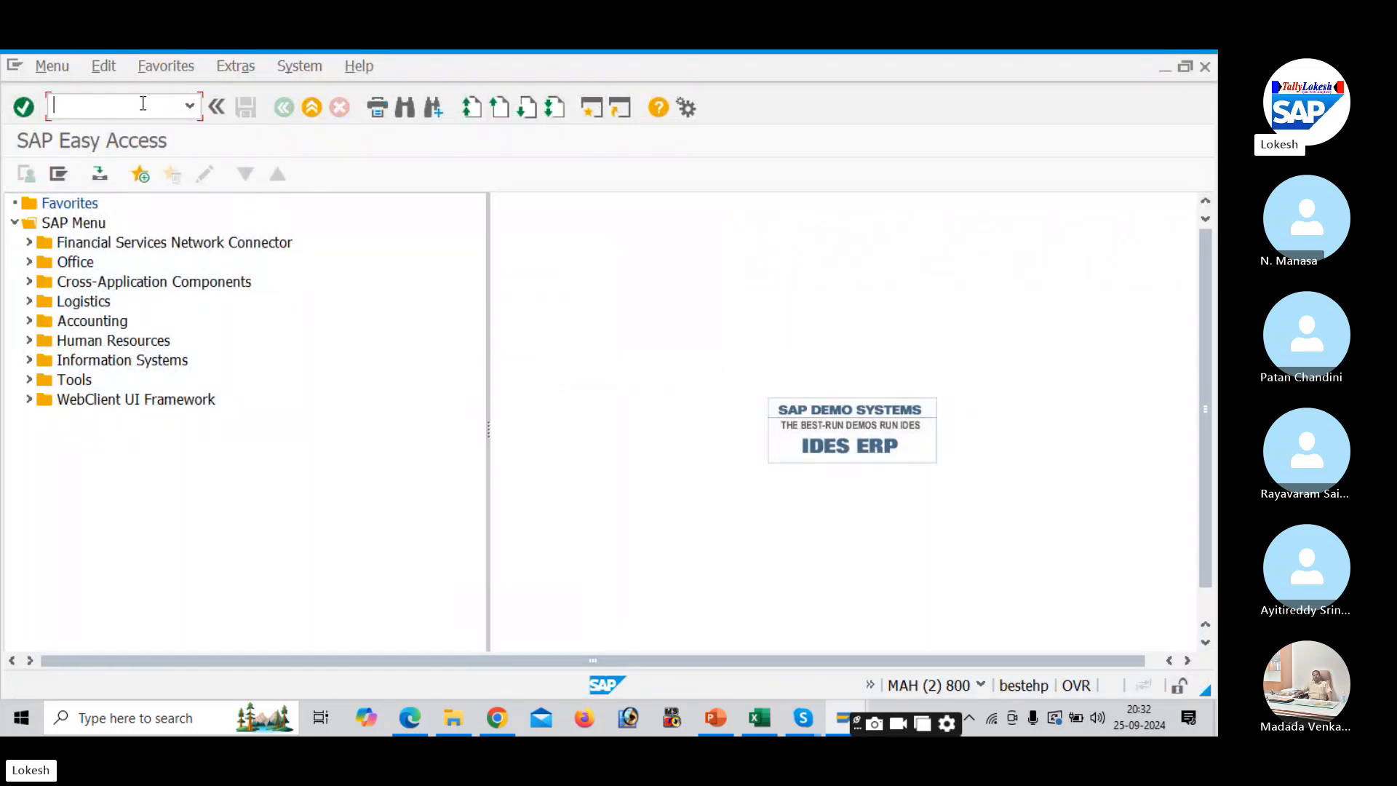
pyautogui.write('FM_FUNCTION')
pyautogui.press('Return')
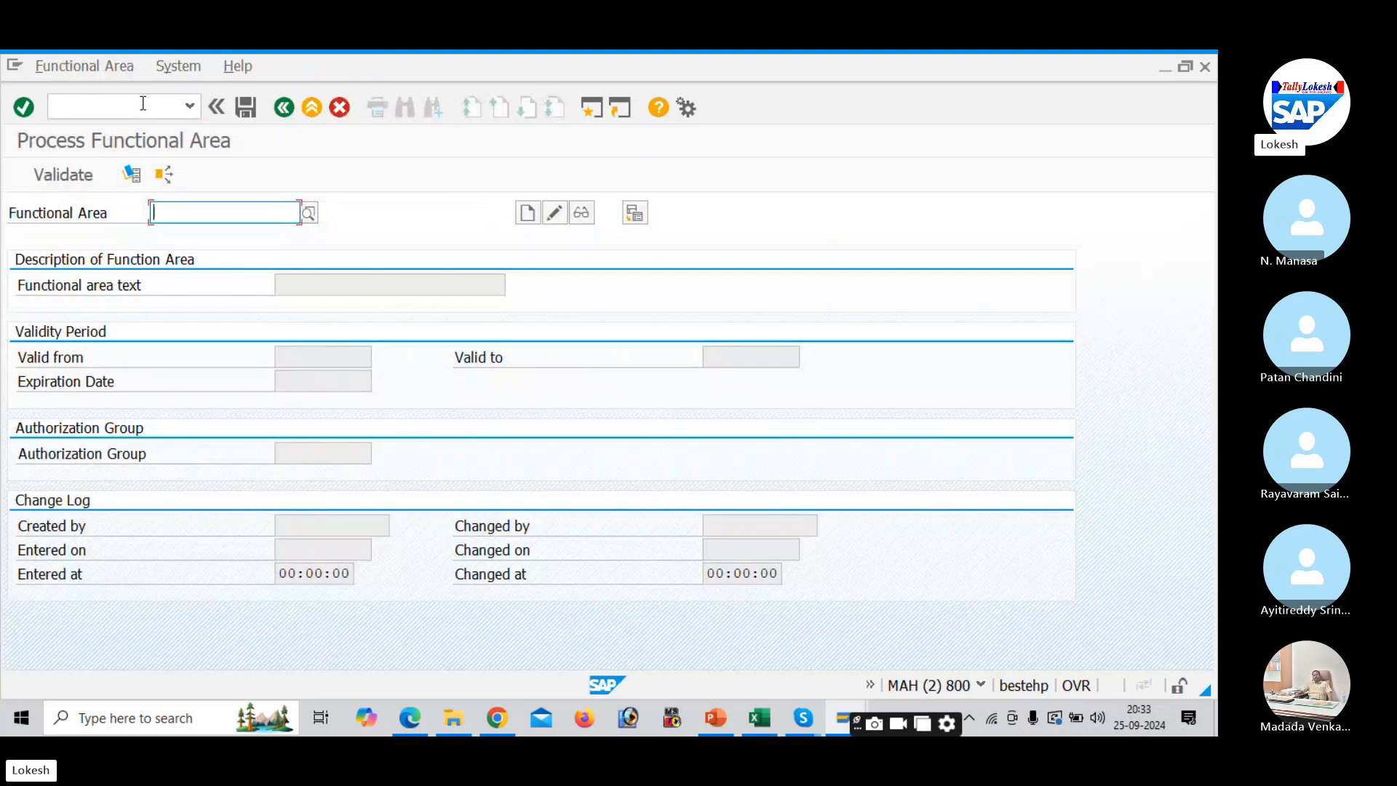
# - Scroll the PDF notes in Edge to page 11, which lists functional areas Manufacturing through HR
pyautogui.click(423, 728)
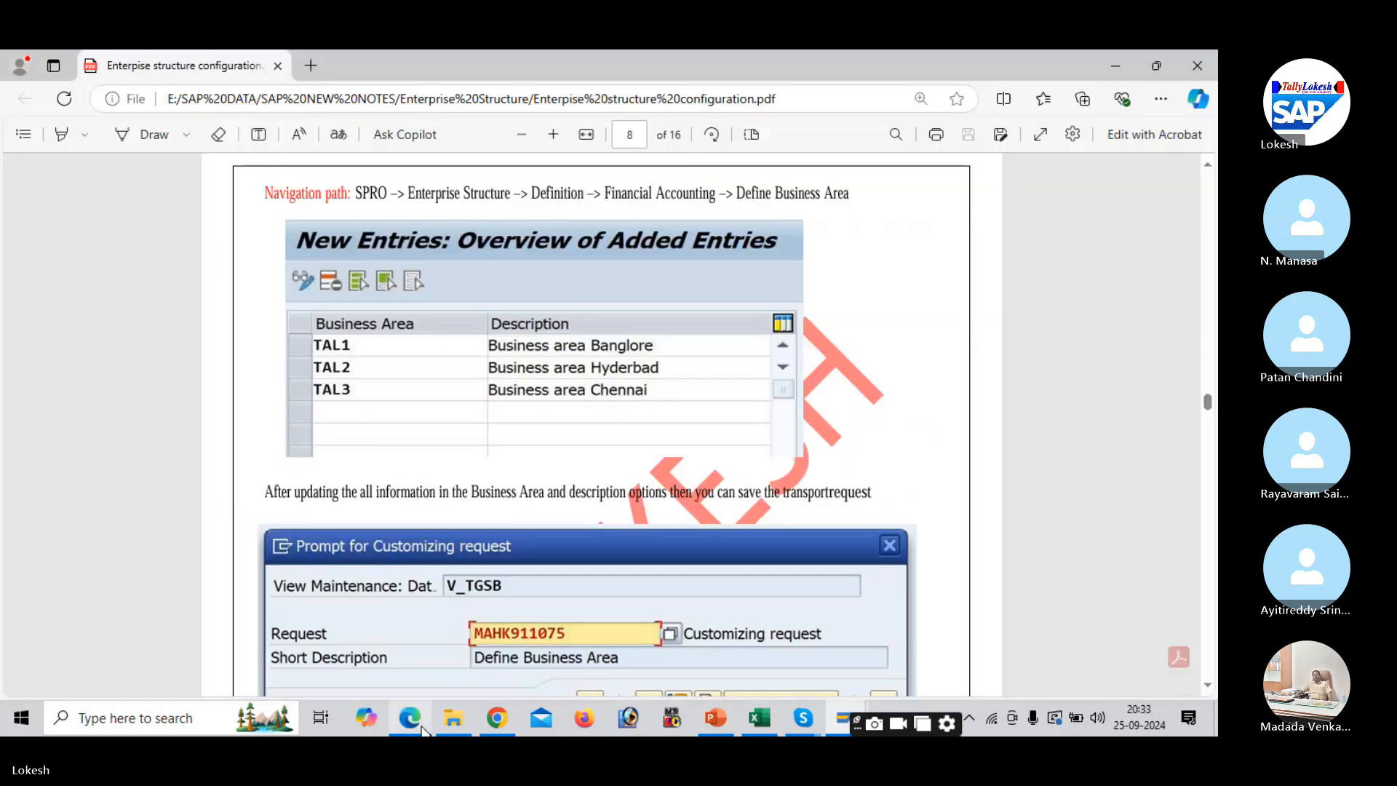
pyautogui.click(1213, 653)
pyautogui.click(1213, 654)
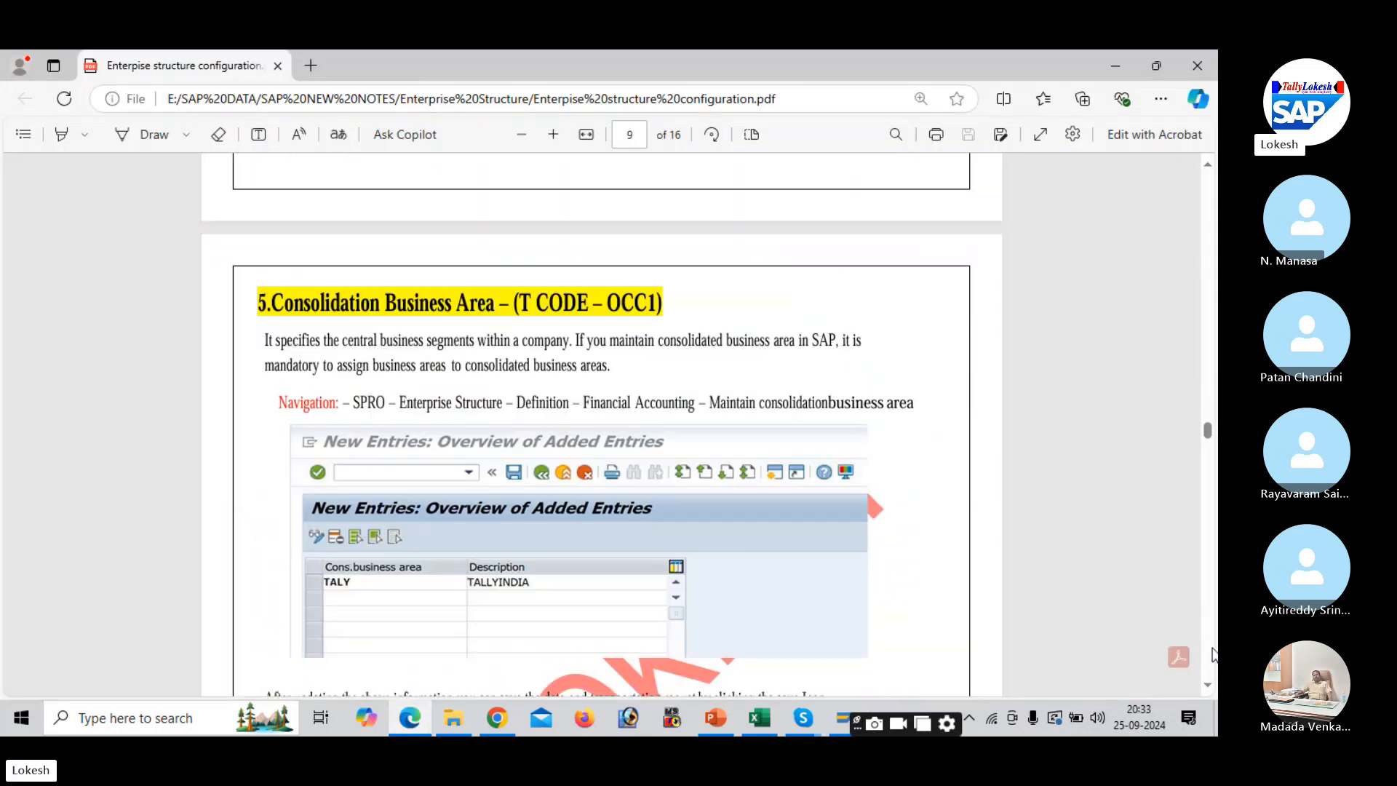
pyautogui.click(1213, 653)
pyautogui.click(1214, 654)
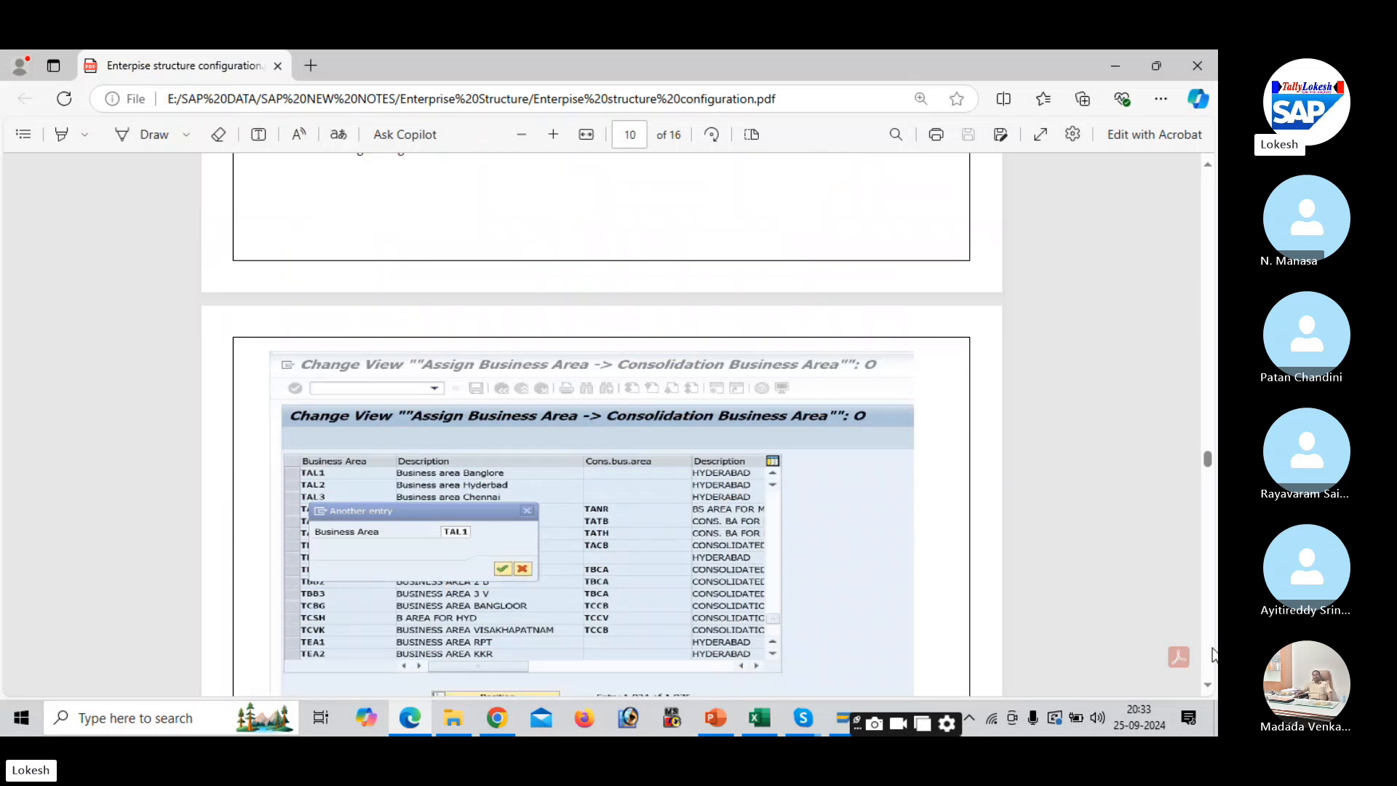
pyautogui.click(1213, 654)
pyautogui.click(1213, 653)
pyautogui.click(1213, 654)
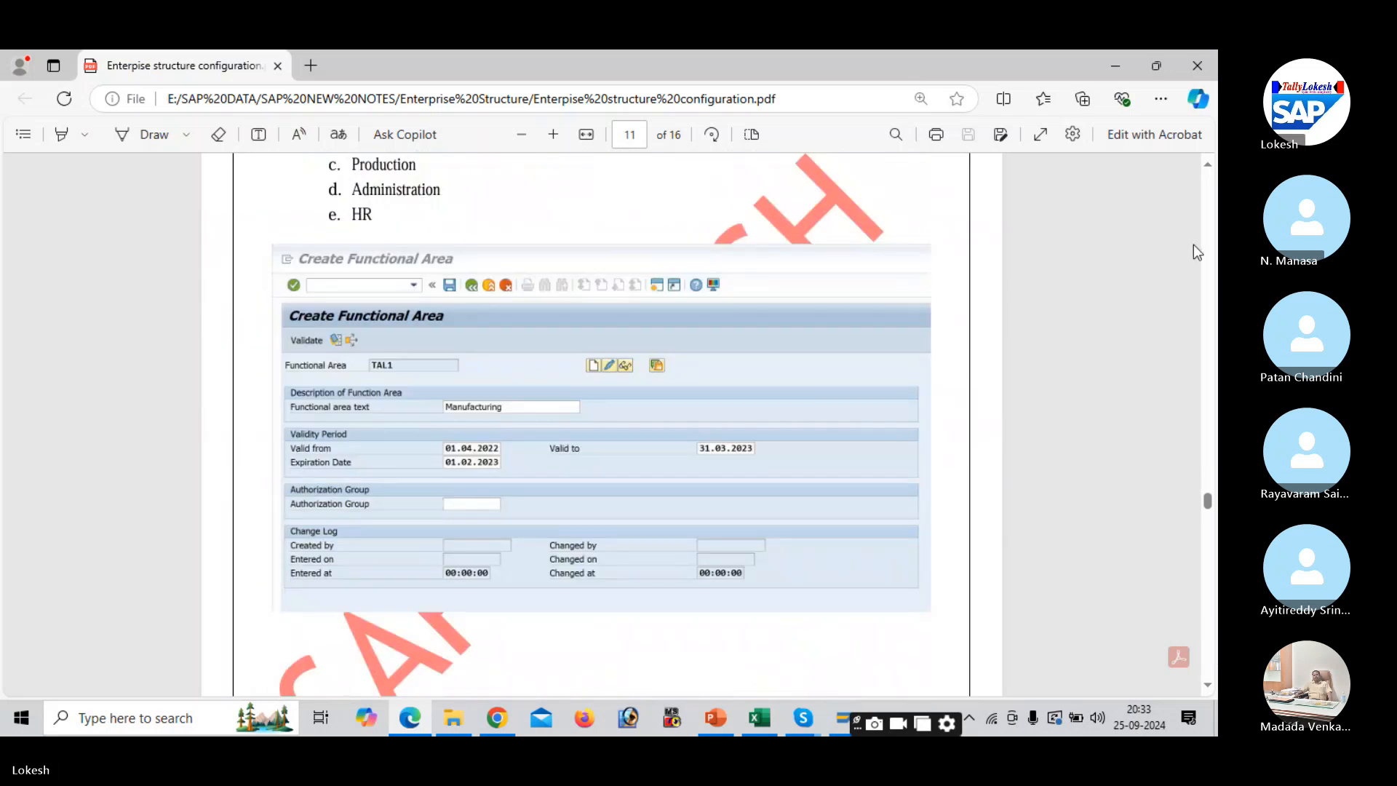
pyautogui.click(1209, 166)
pyautogui.click(1208, 165)
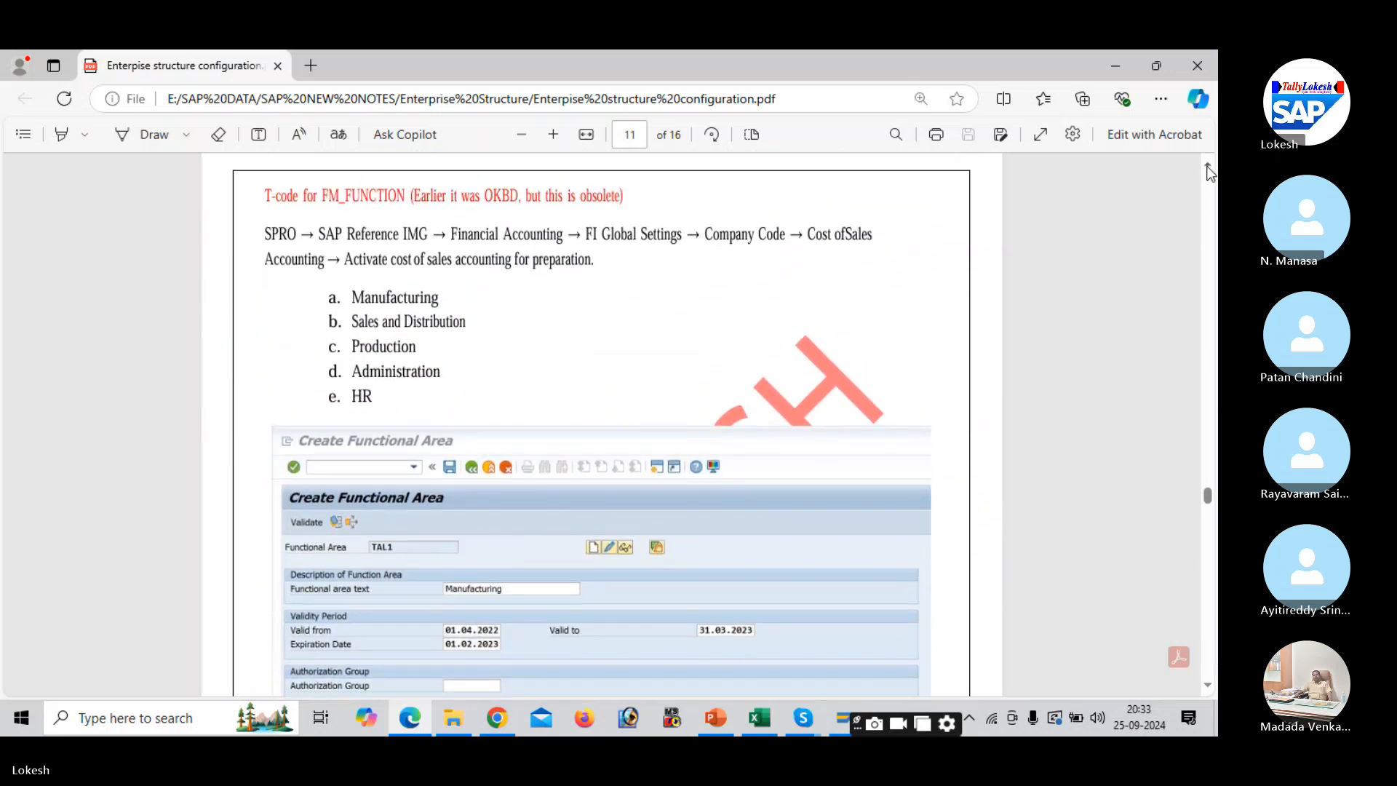
pyautogui.click(1208, 166)
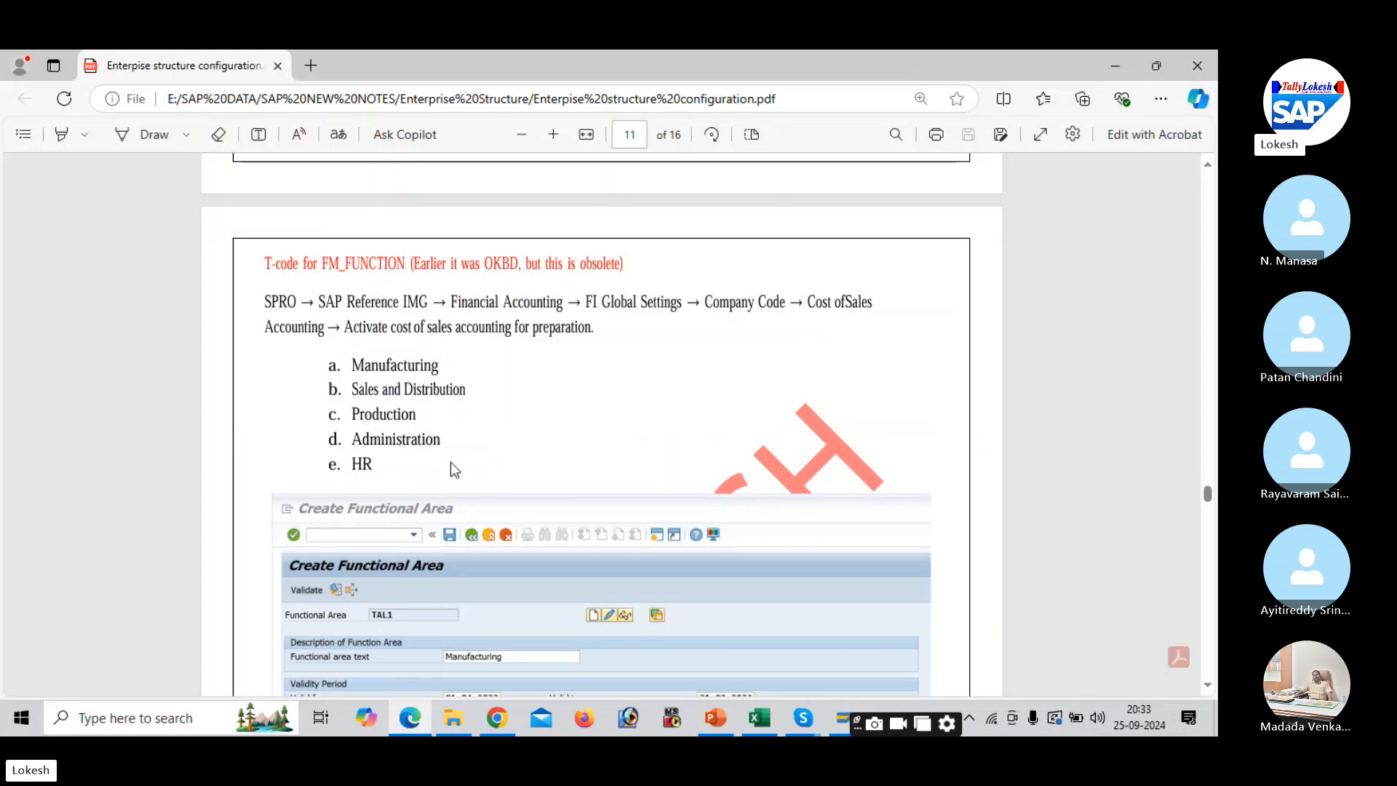
pyautogui.hotkey('alt', 'Tab')
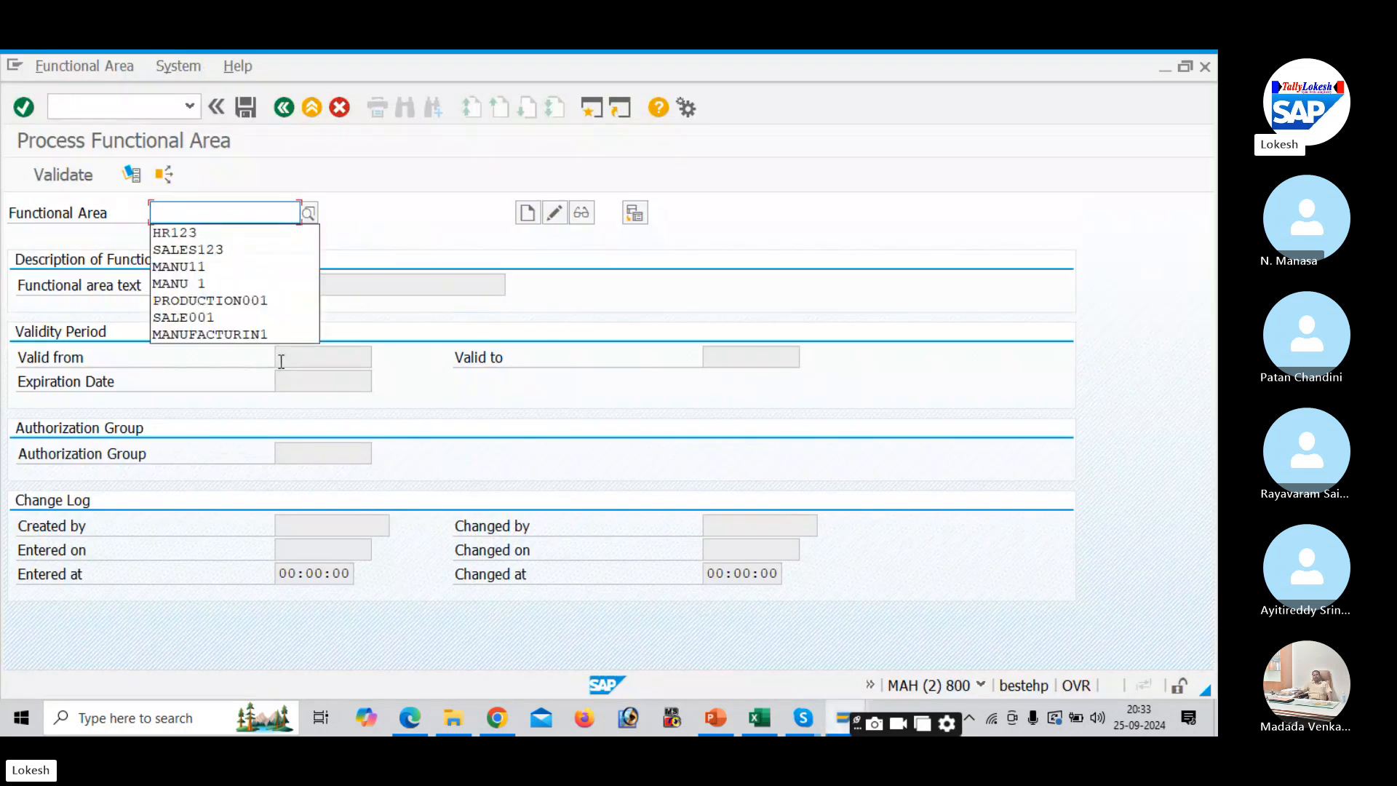
# - Enter functional area key MANUFACURE and start creating it
pyautogui.write('MAN')
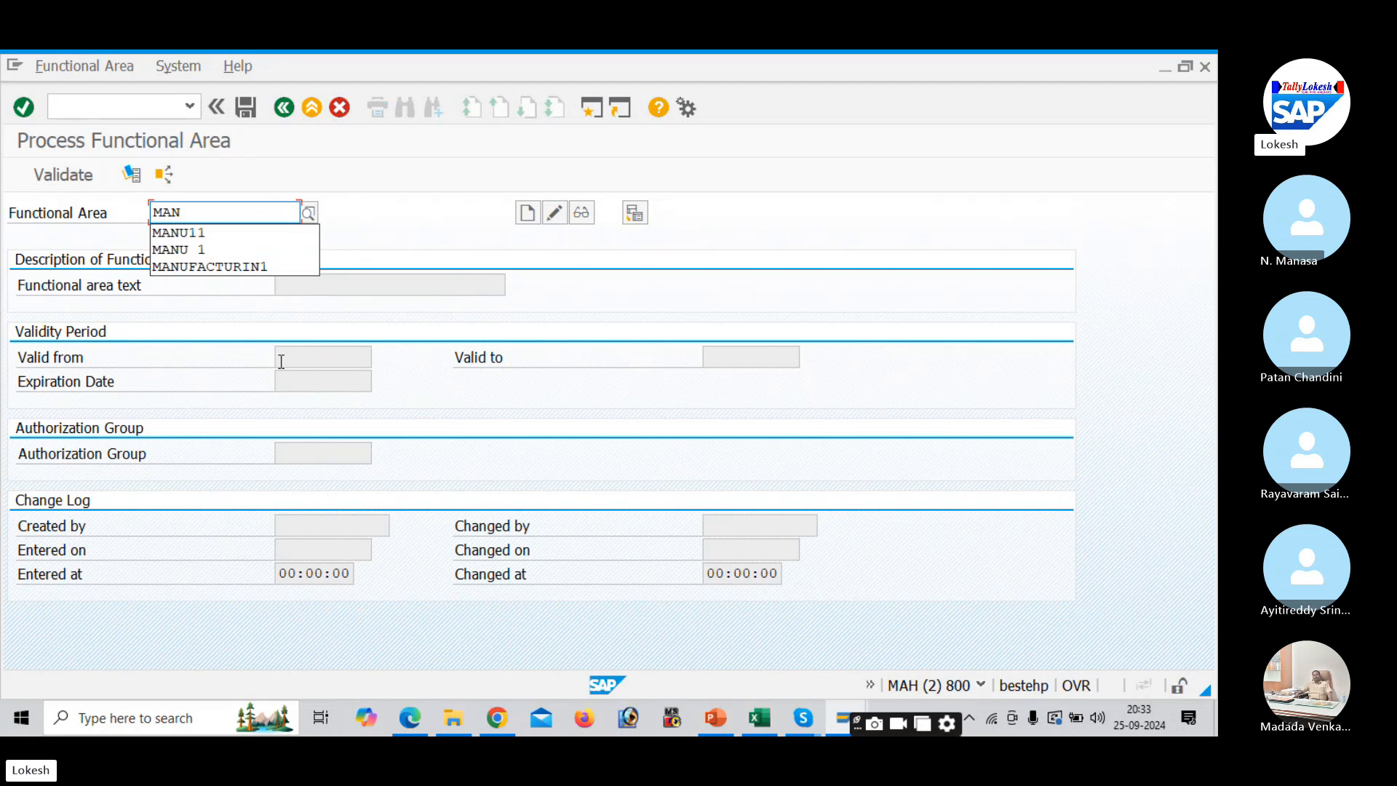
pyautogui.write('UF')
pyautogui.press('Down')
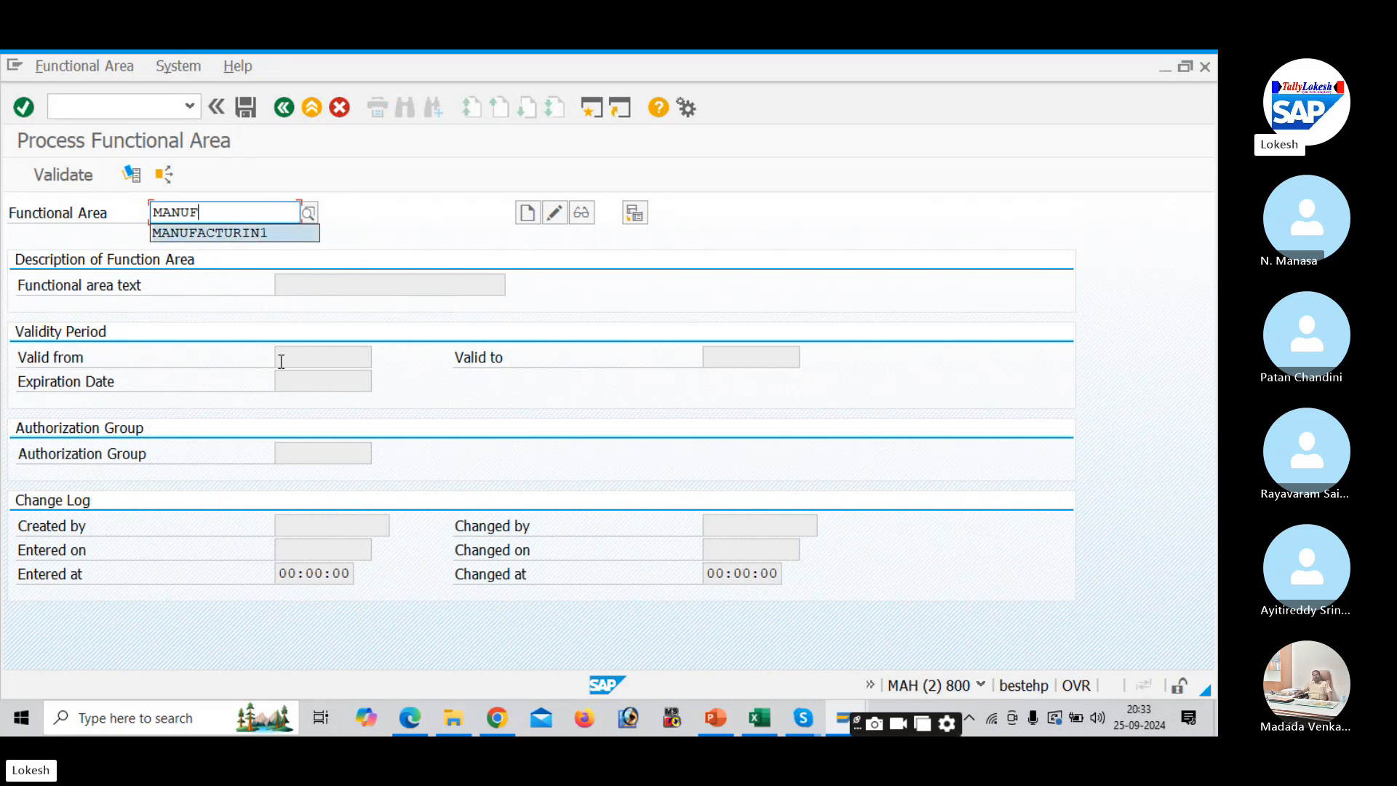
pyautogui.press('BackSpace')
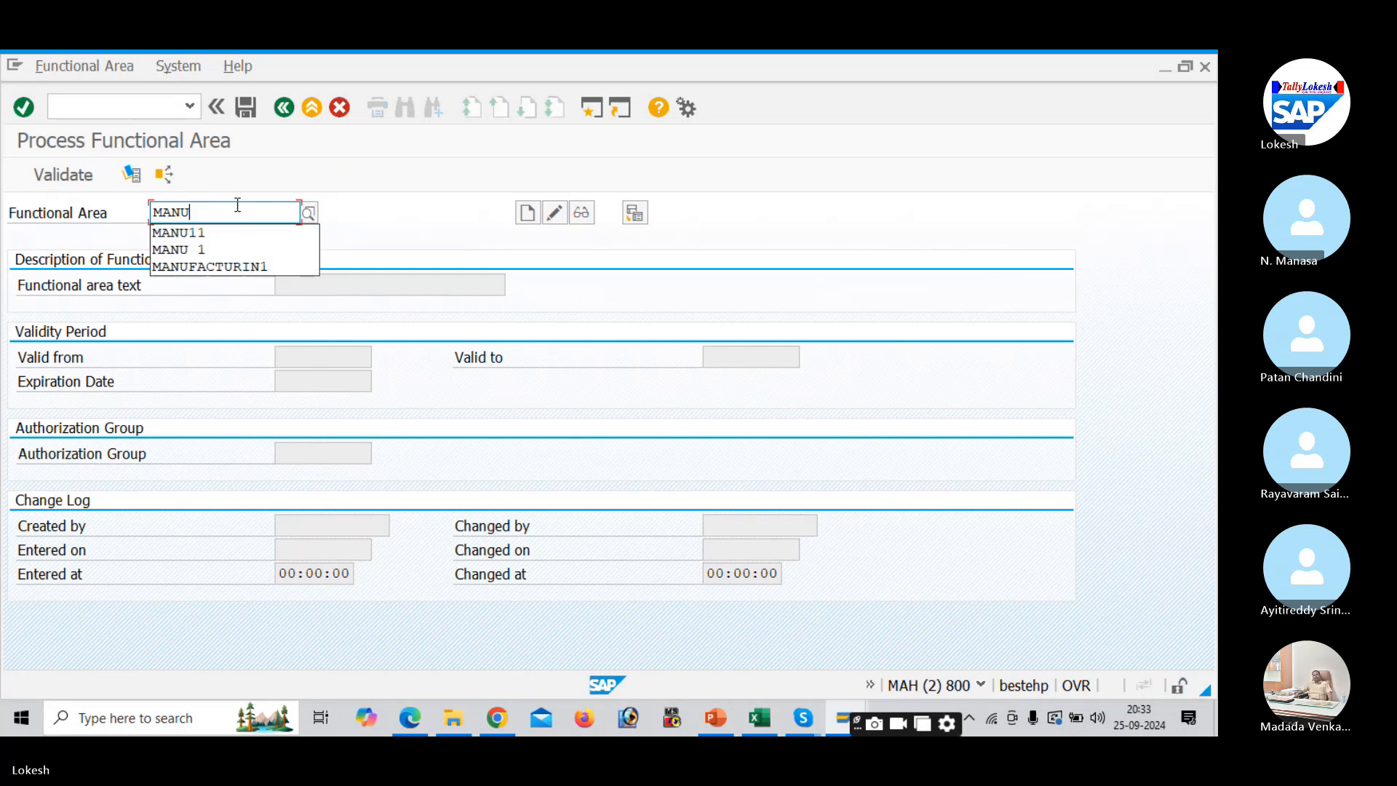
pyautogui.write('FACU')
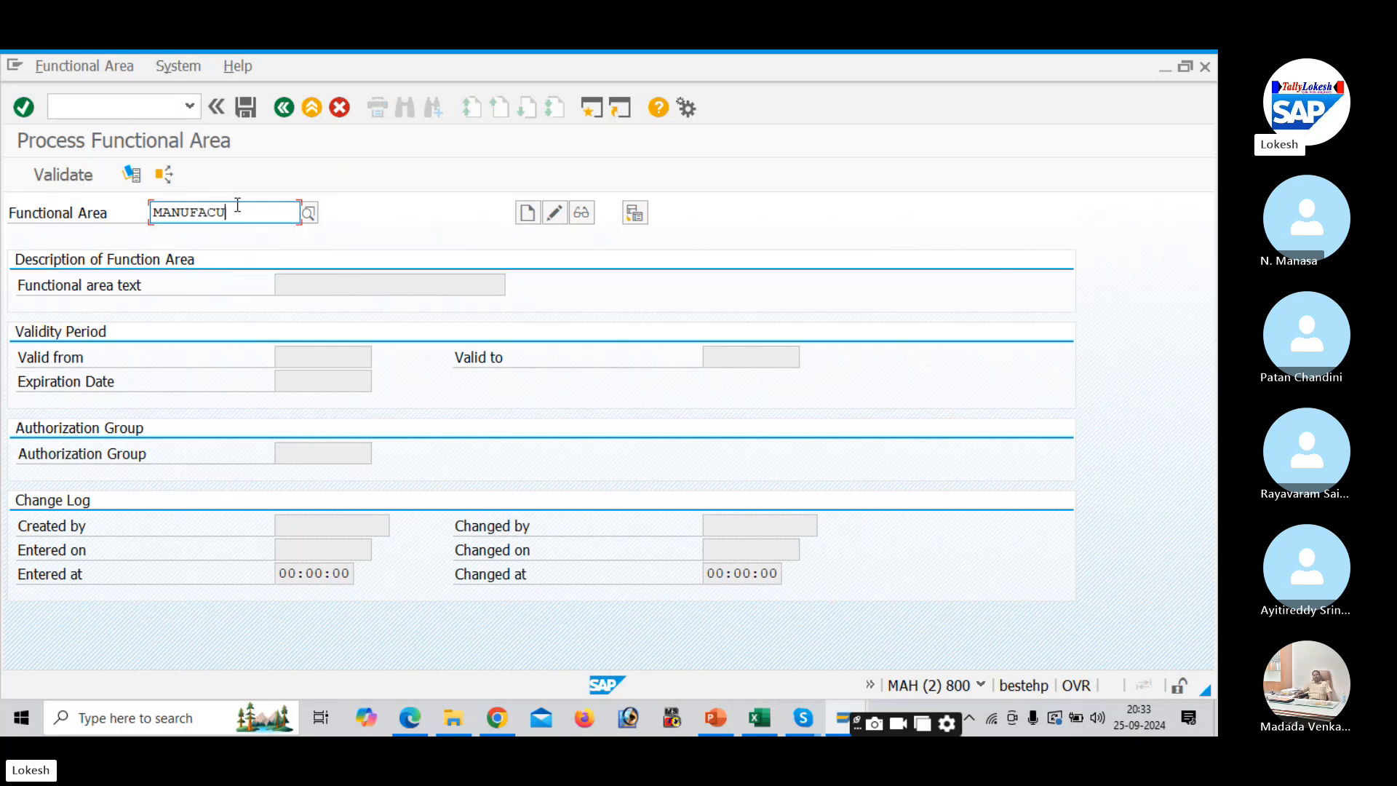
pyautogui.write('RE')
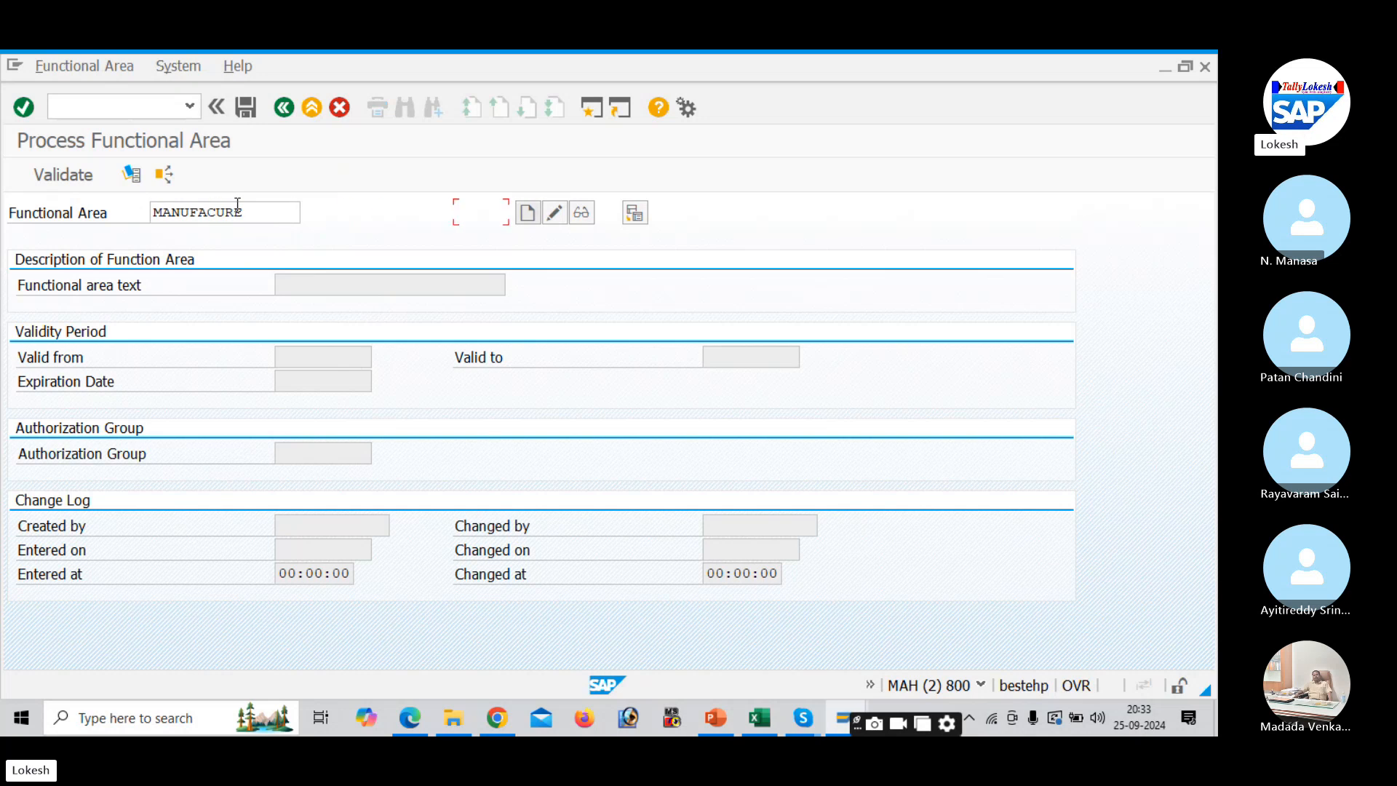
pyautogui.click(527, 213)
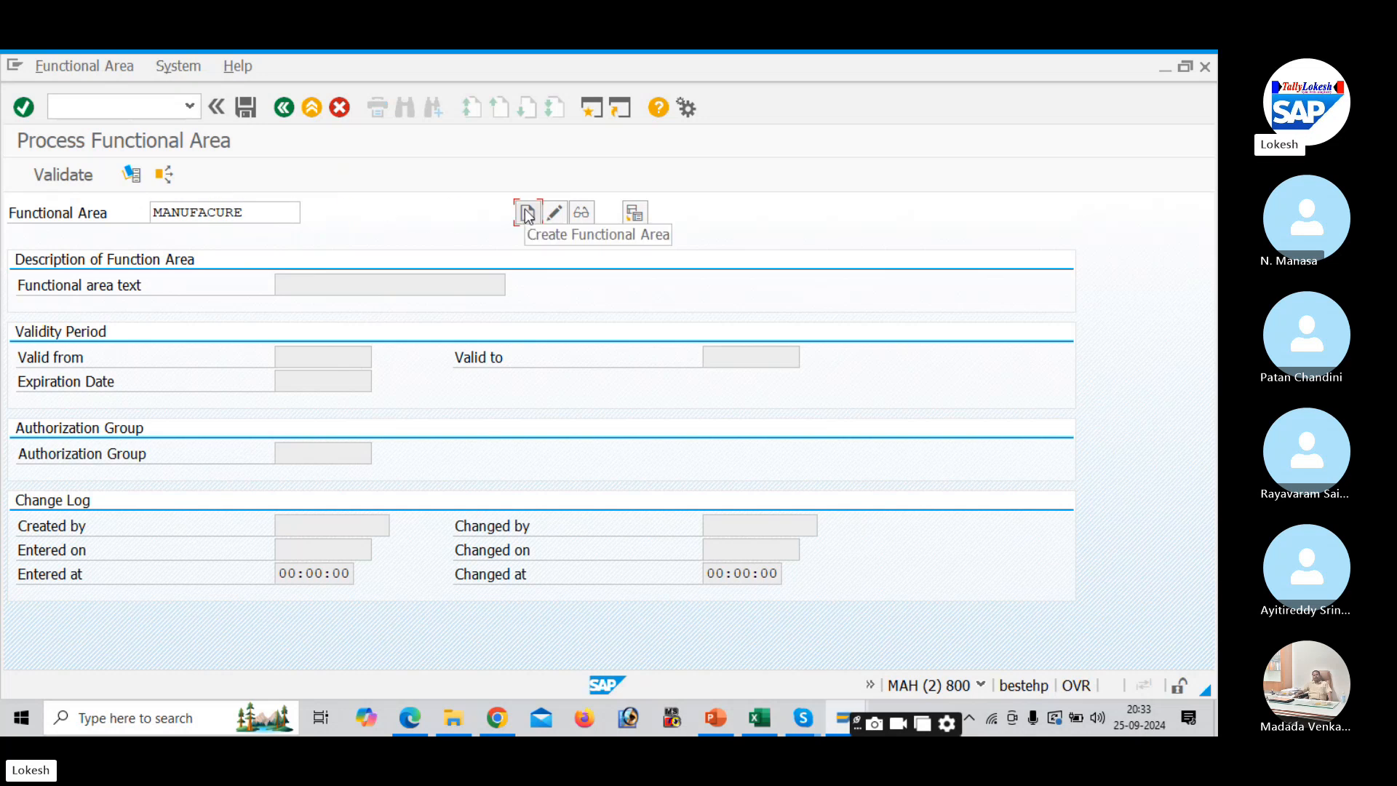
pyautogui.click(528, 214)
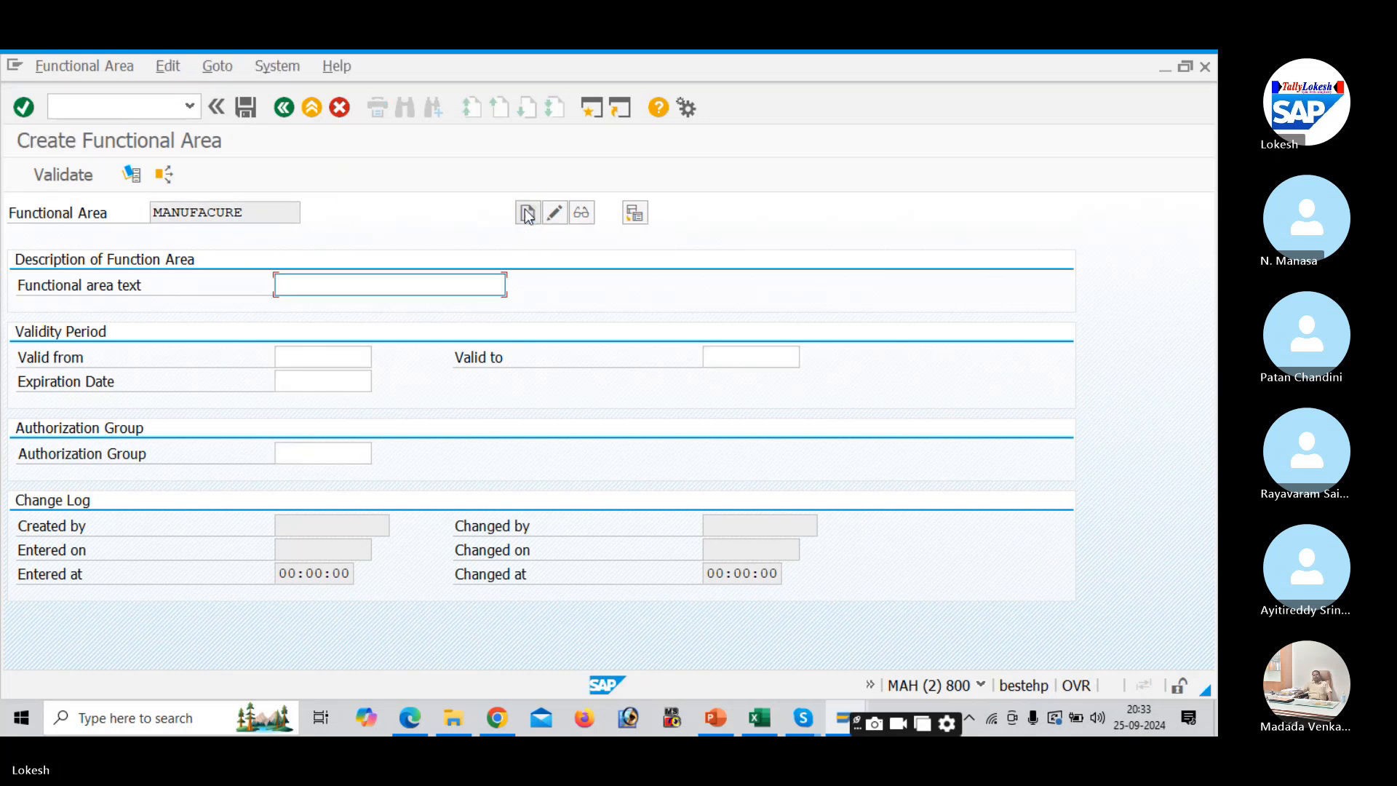
# - Give it text MANUFACTURING, validity 01.04.2024 to 31.03.2025, and save it
pyautogui.click(312, 282)
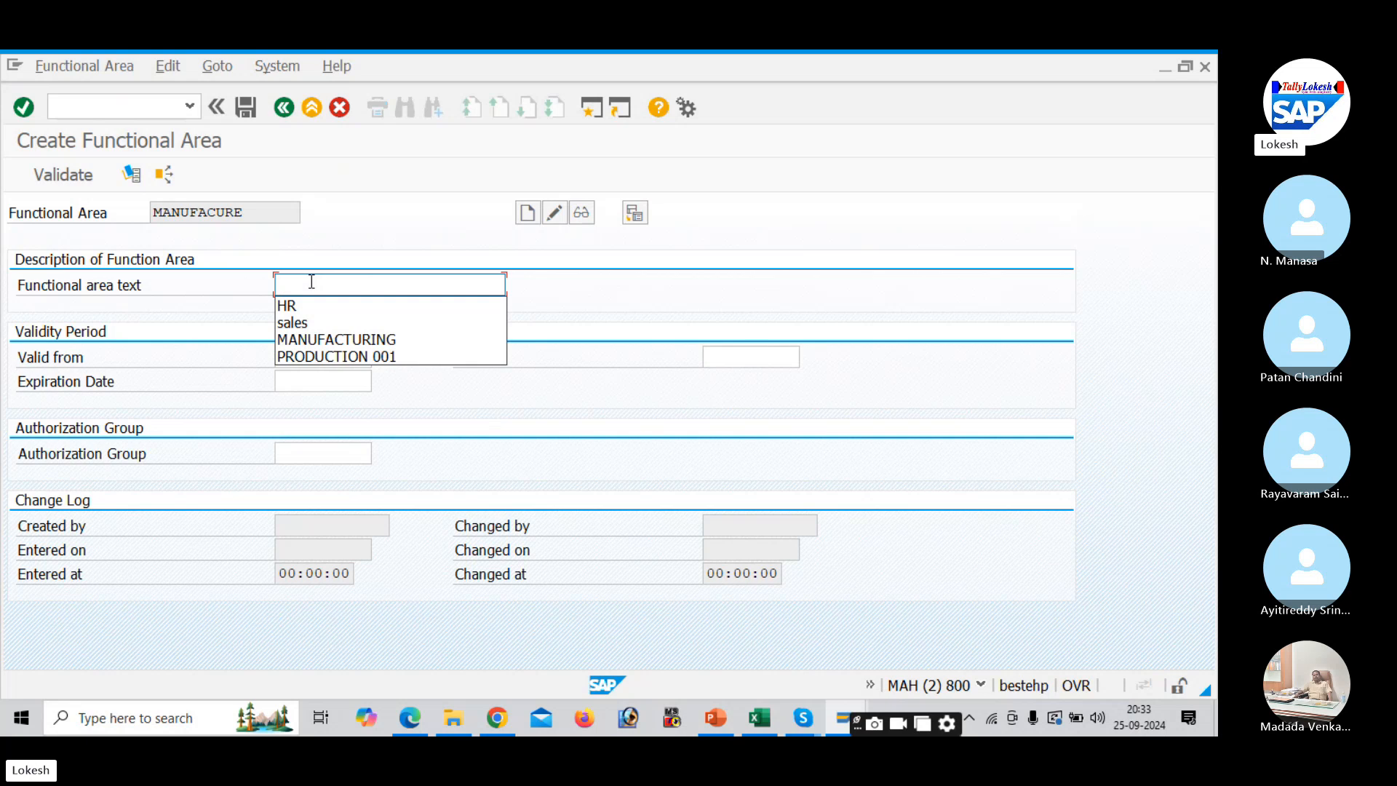
pyautogui.press('Down')
pyautogui.press('Down')
pyautogui.press('Down')
pyautogui.press('Return')
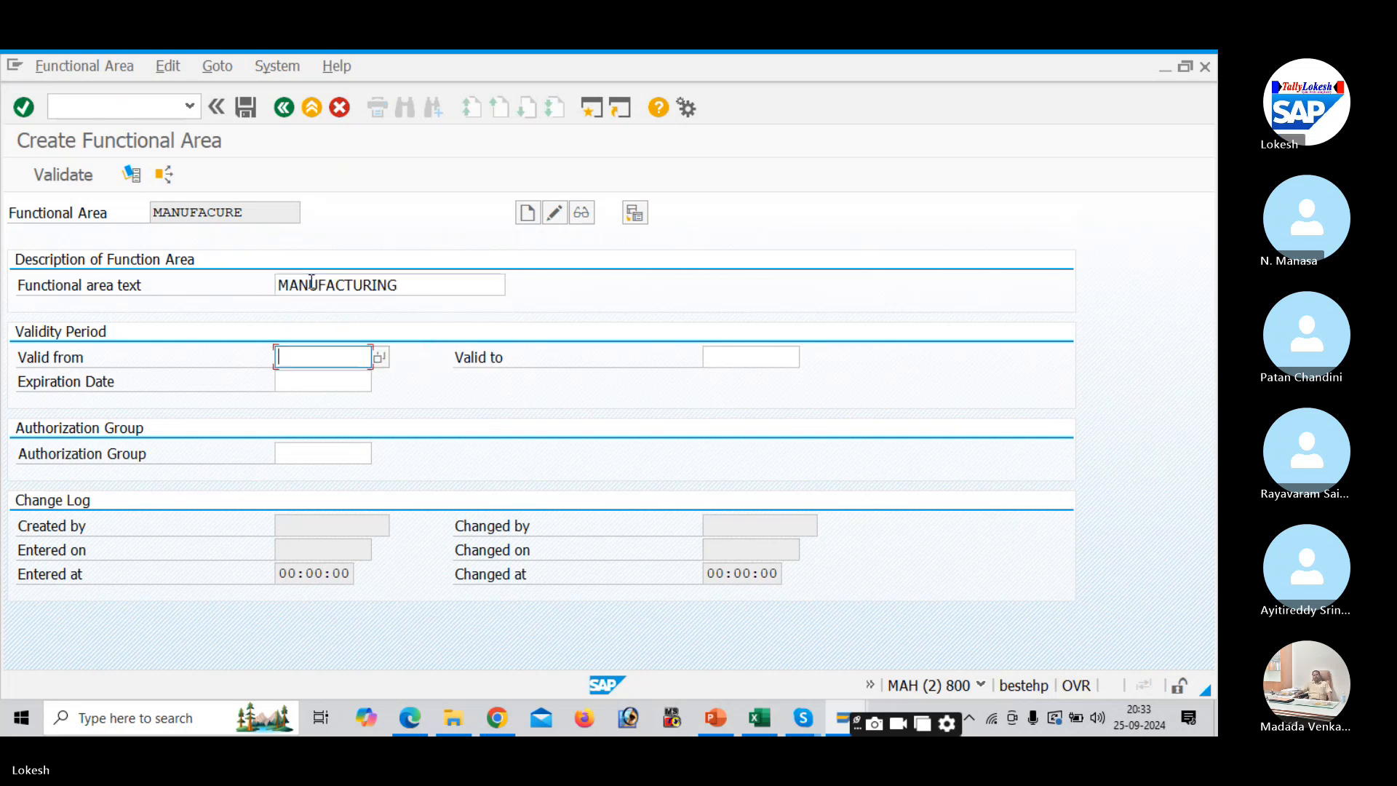
pyautogui.click(308, 362)
pyautogui.press('Down')
pyautogui.press('Return')
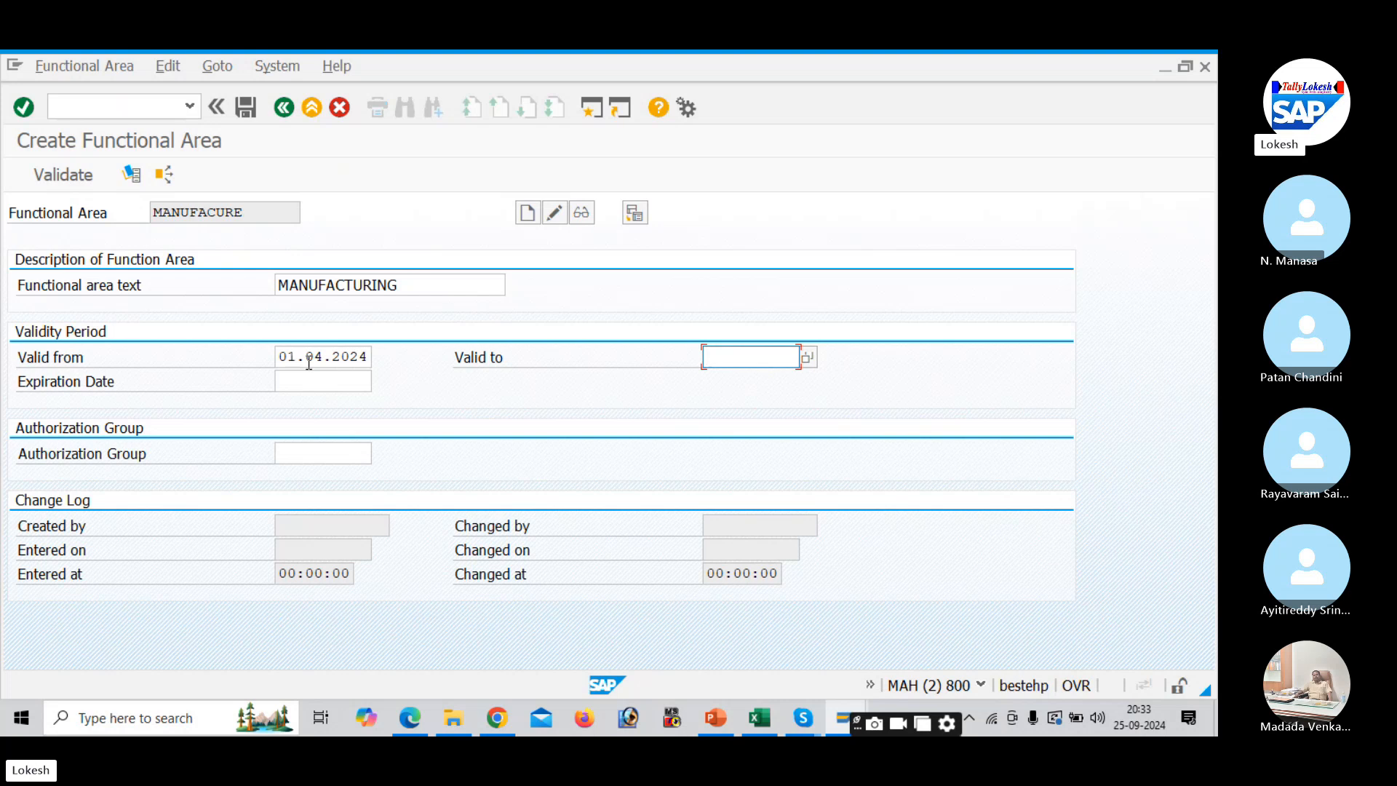
pyautogui.press('Down')
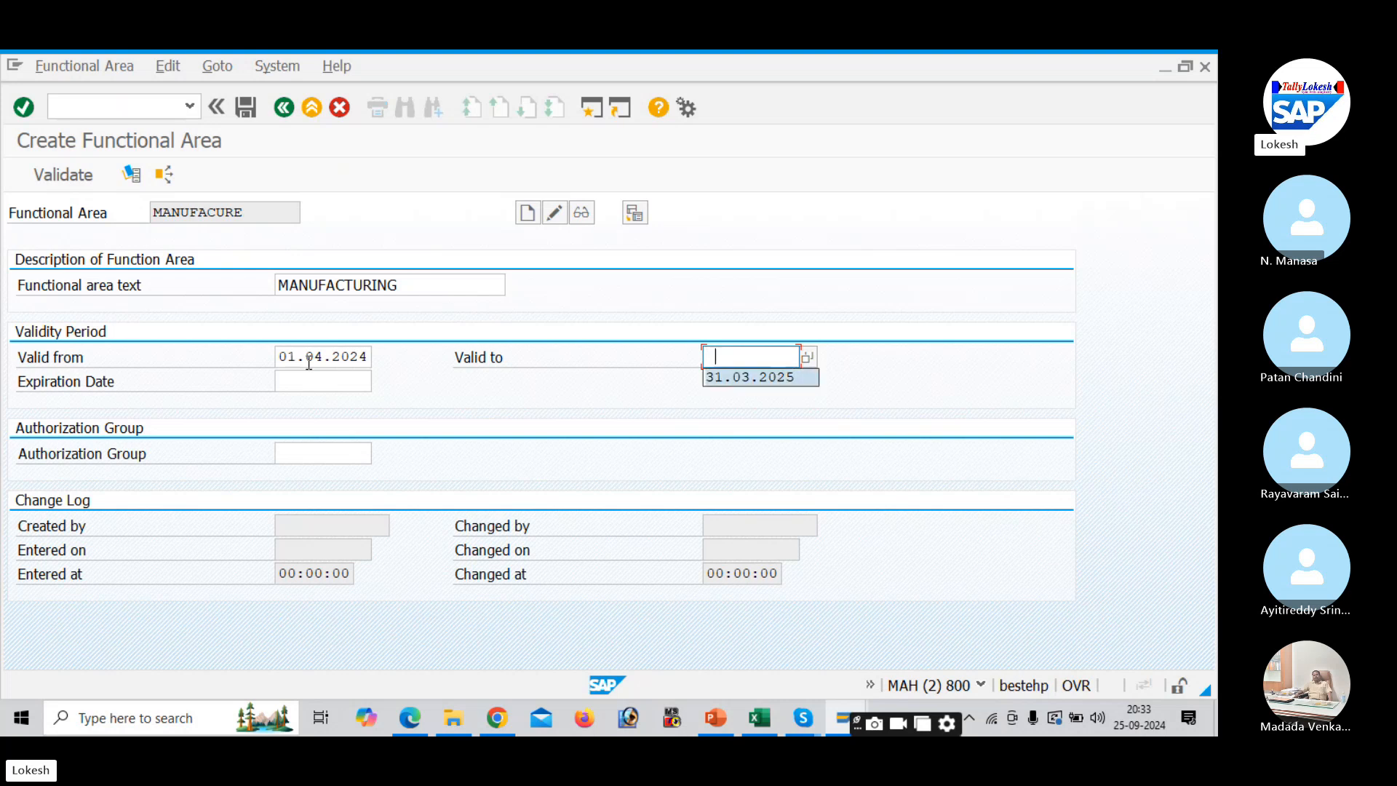
pyautogui.press('Return')
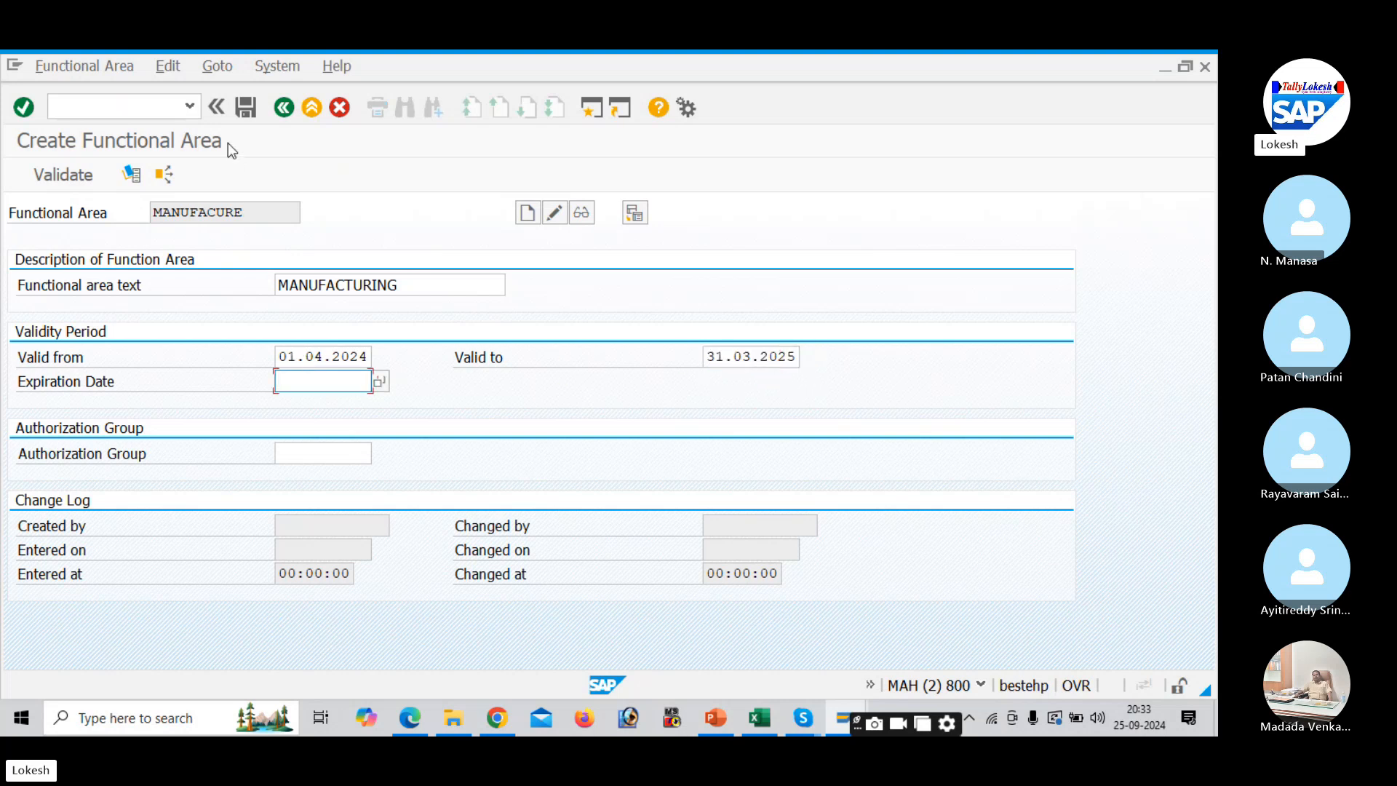
pyautogui.click(251, 115)
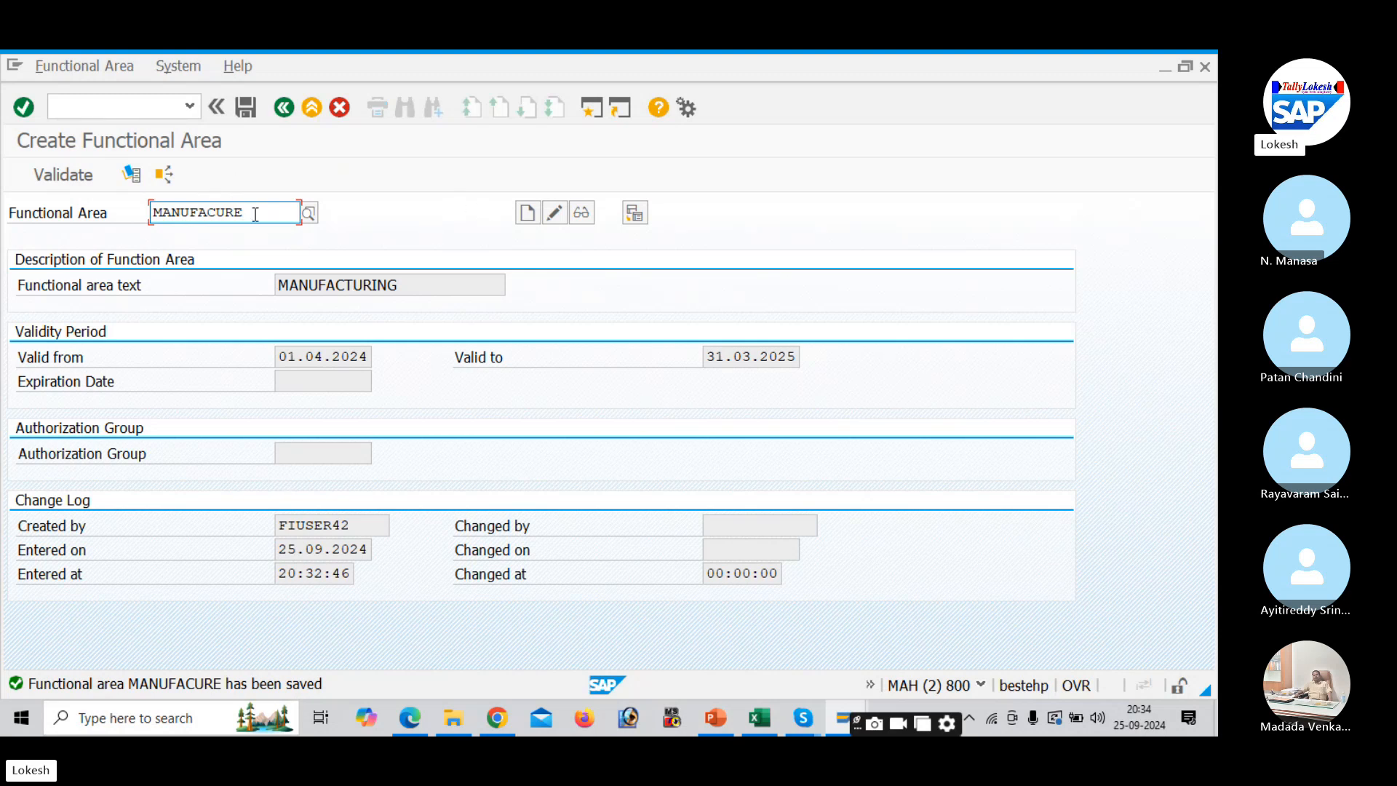
pyautogui.press('BackSpace')
pyautogui.press('BackSpace')
# - Replace the functional area code with SALEE and start creating it
pyautogui.press('BackSpace')
pyautogui.press('BackSpace')
pyautogui.press('BackSpace')
pyautogui.press('BackSpace')
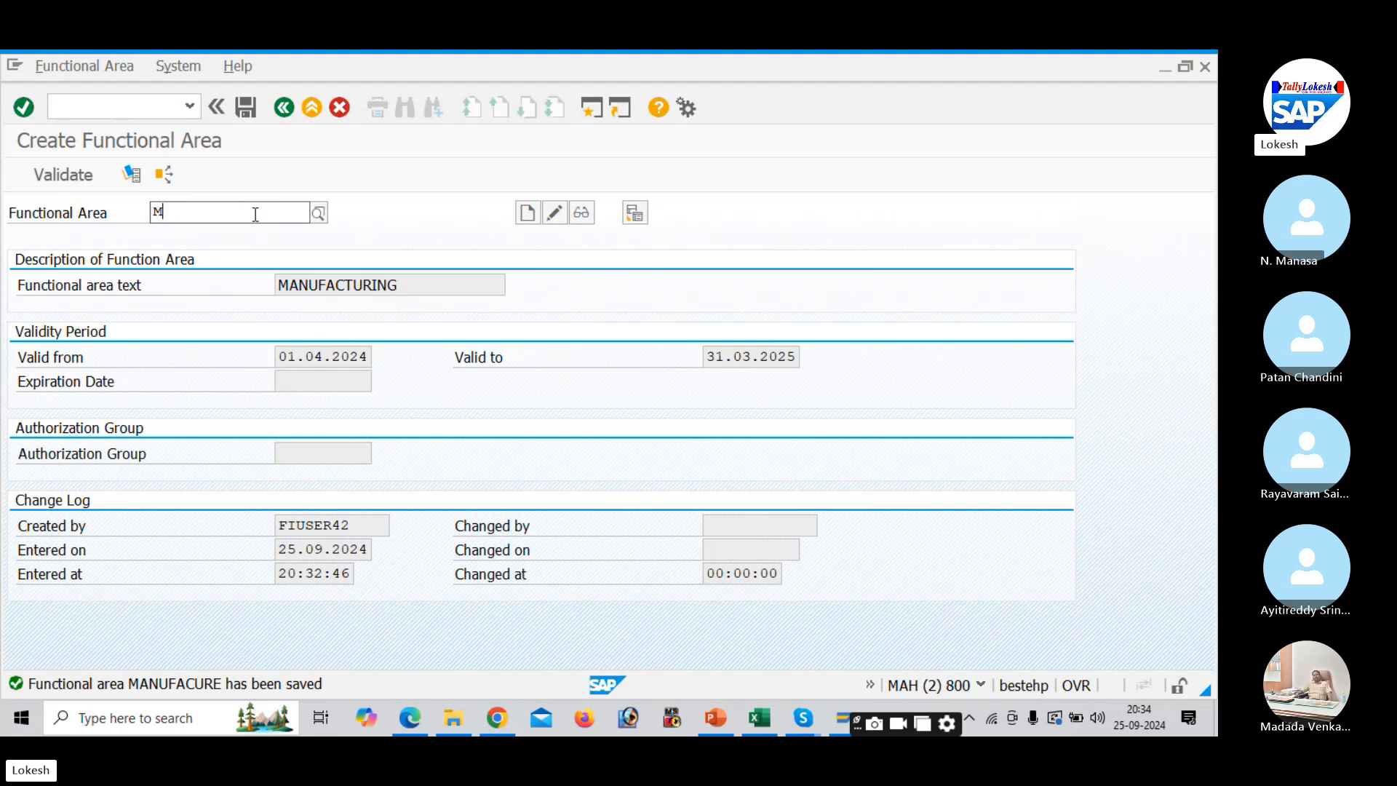
pyautogui.press('BackSpace')
pyautogui.hotkey('alt', 'Tab')
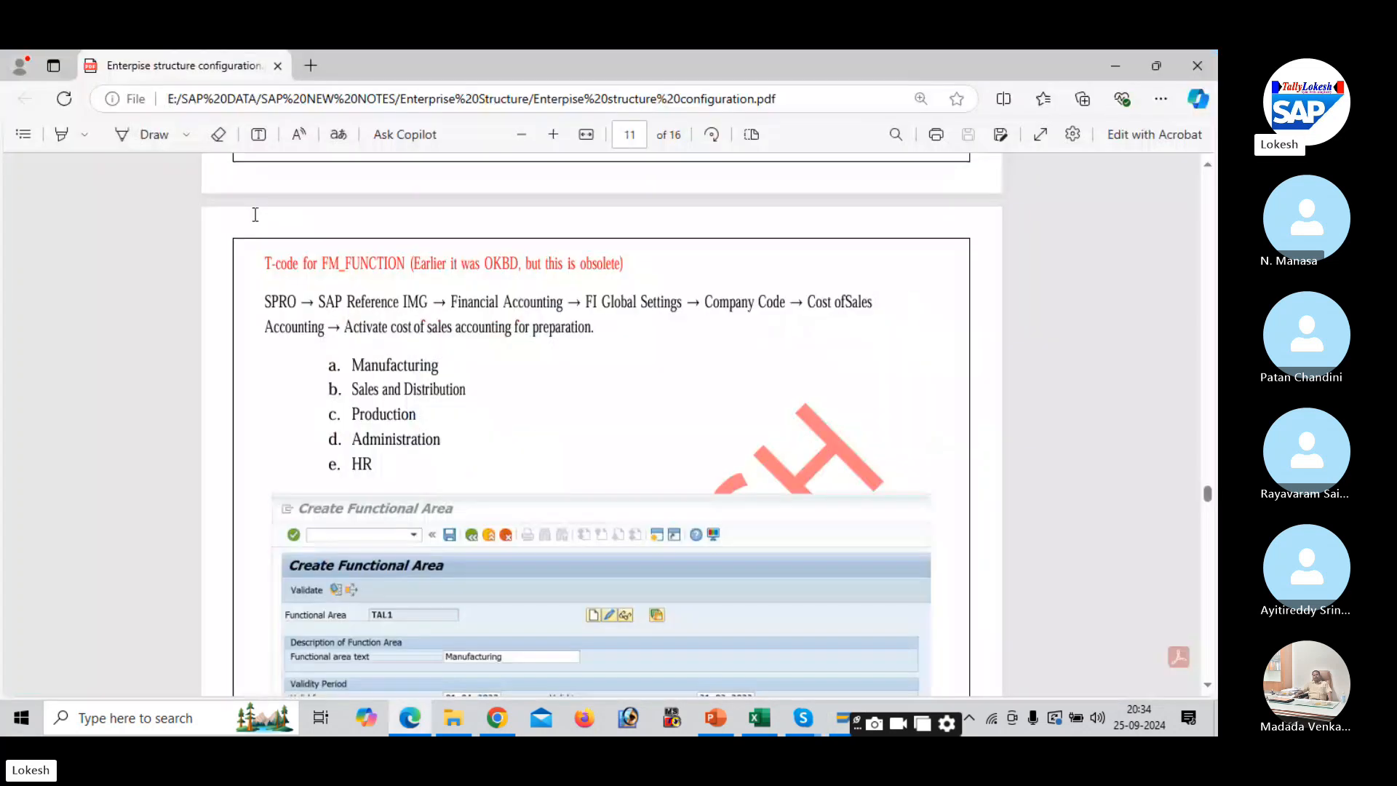
pyautogui.hotkey('alt', 'Tab')
pyautogui.write('SALE')
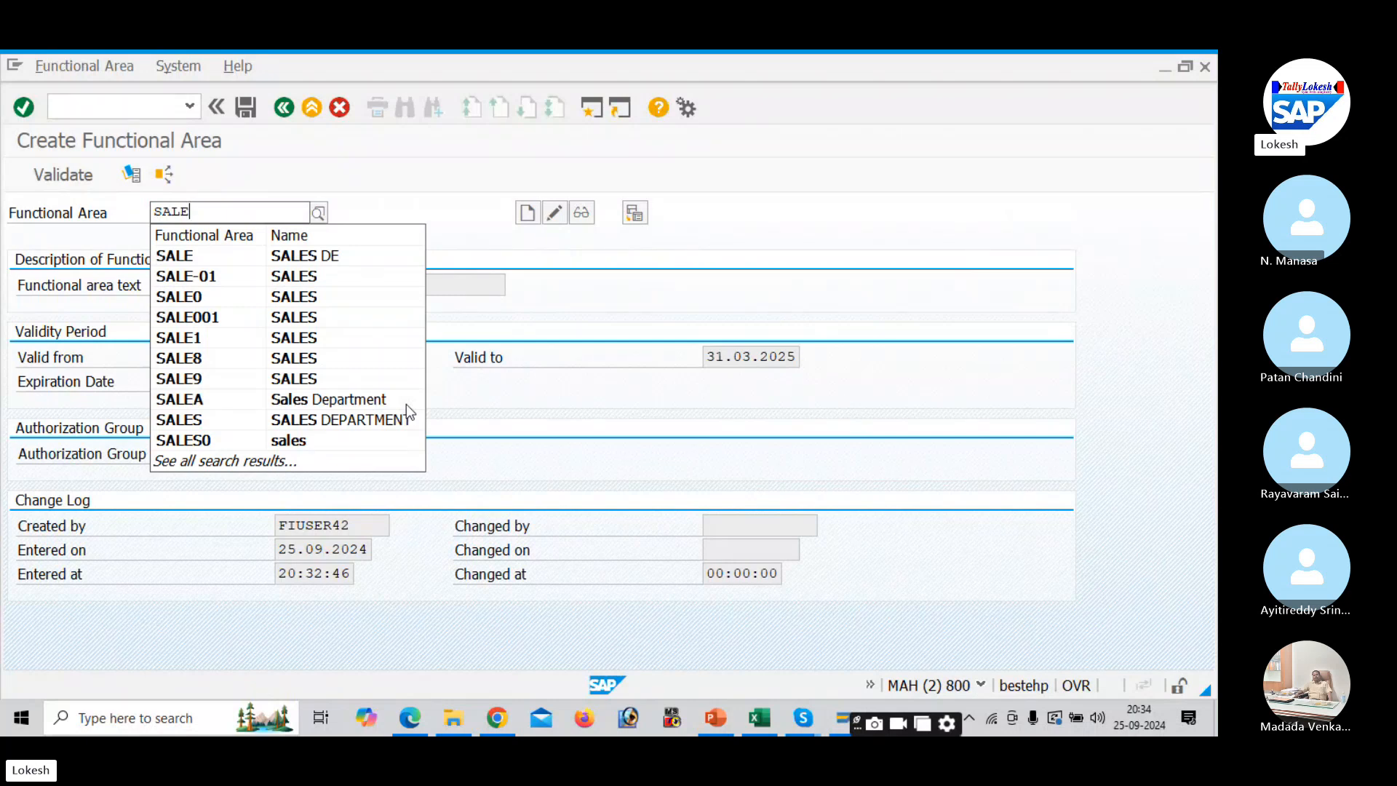
pyautogui.write('E')
pyautogui.press('Tab')
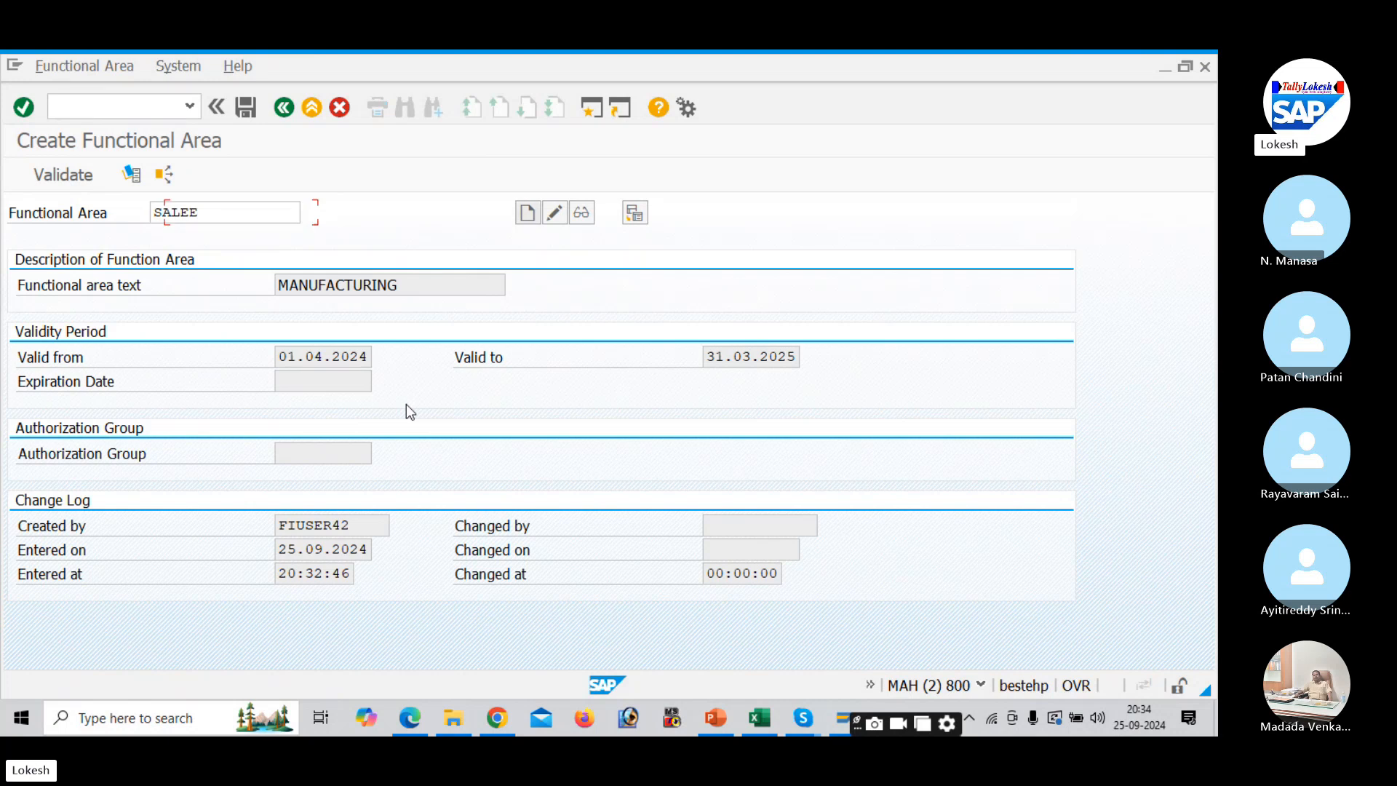
pyautogui.click(535, 213)
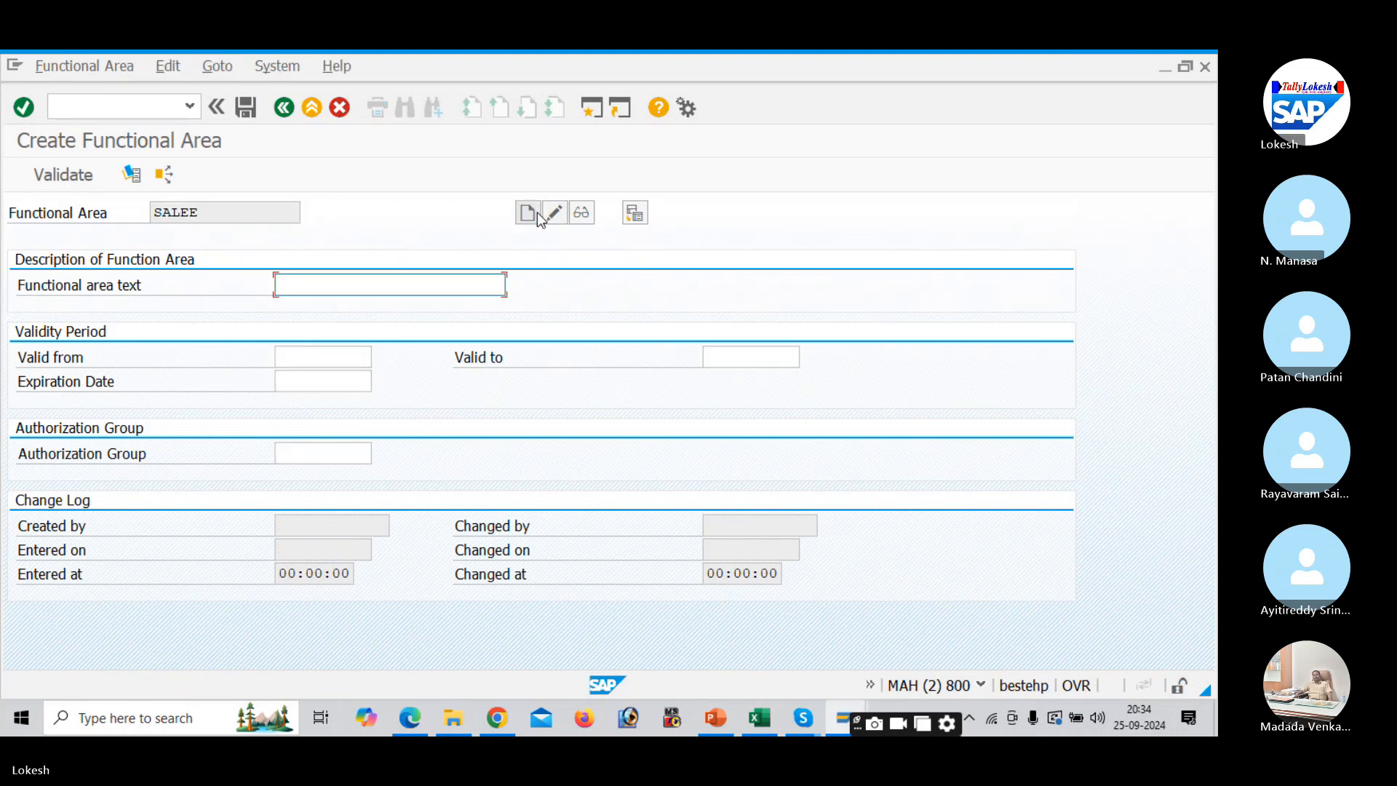
# - Give SALEE text SALES, validity 01.04.2024 to 31.03.2025, and save it
pyautogui.write('SALES')
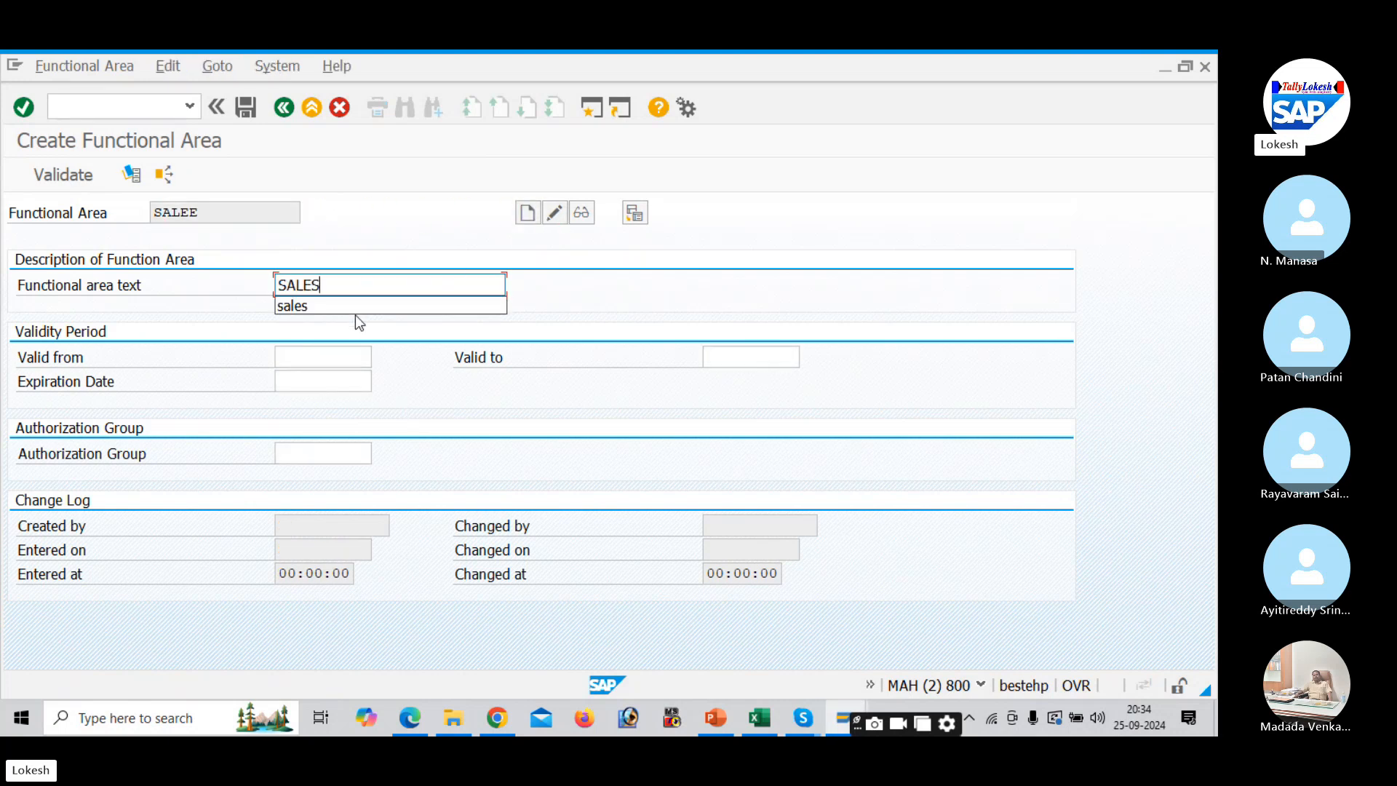
pyautogui.click(342, 356)
pyautogui.press('Down')
pyautogui.press('Tab')
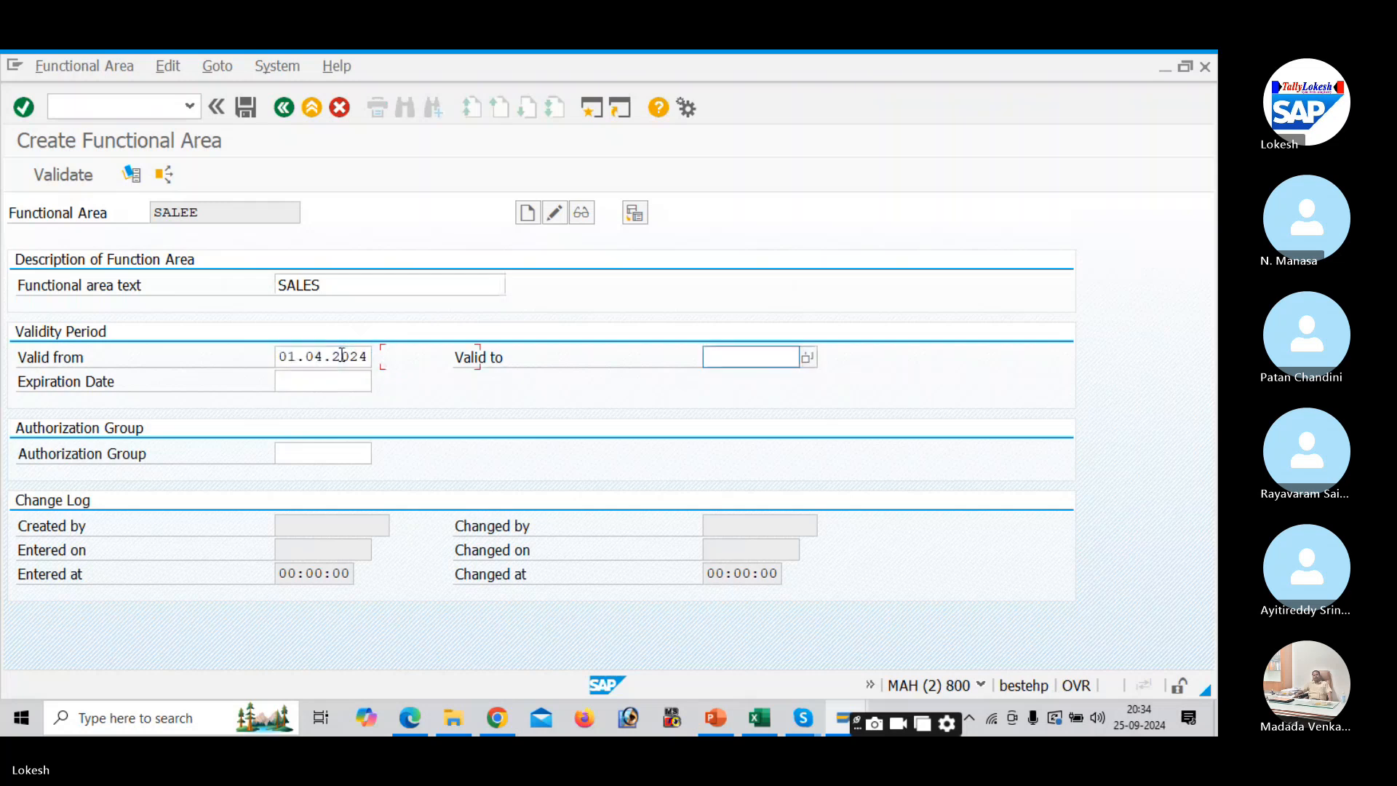
pyautogui.press('Down')
pyautogui.press('Tab')
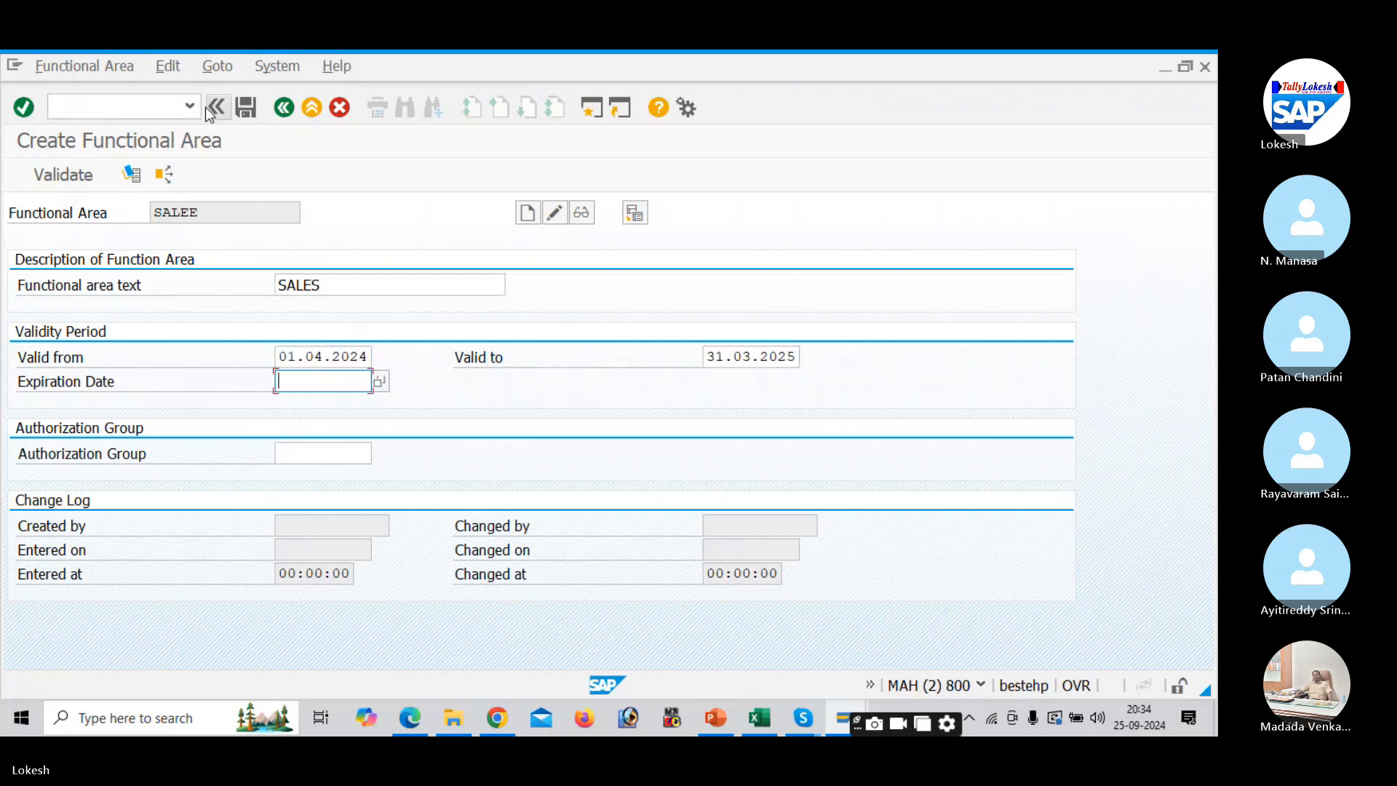
pyautogui.click(245, 108)
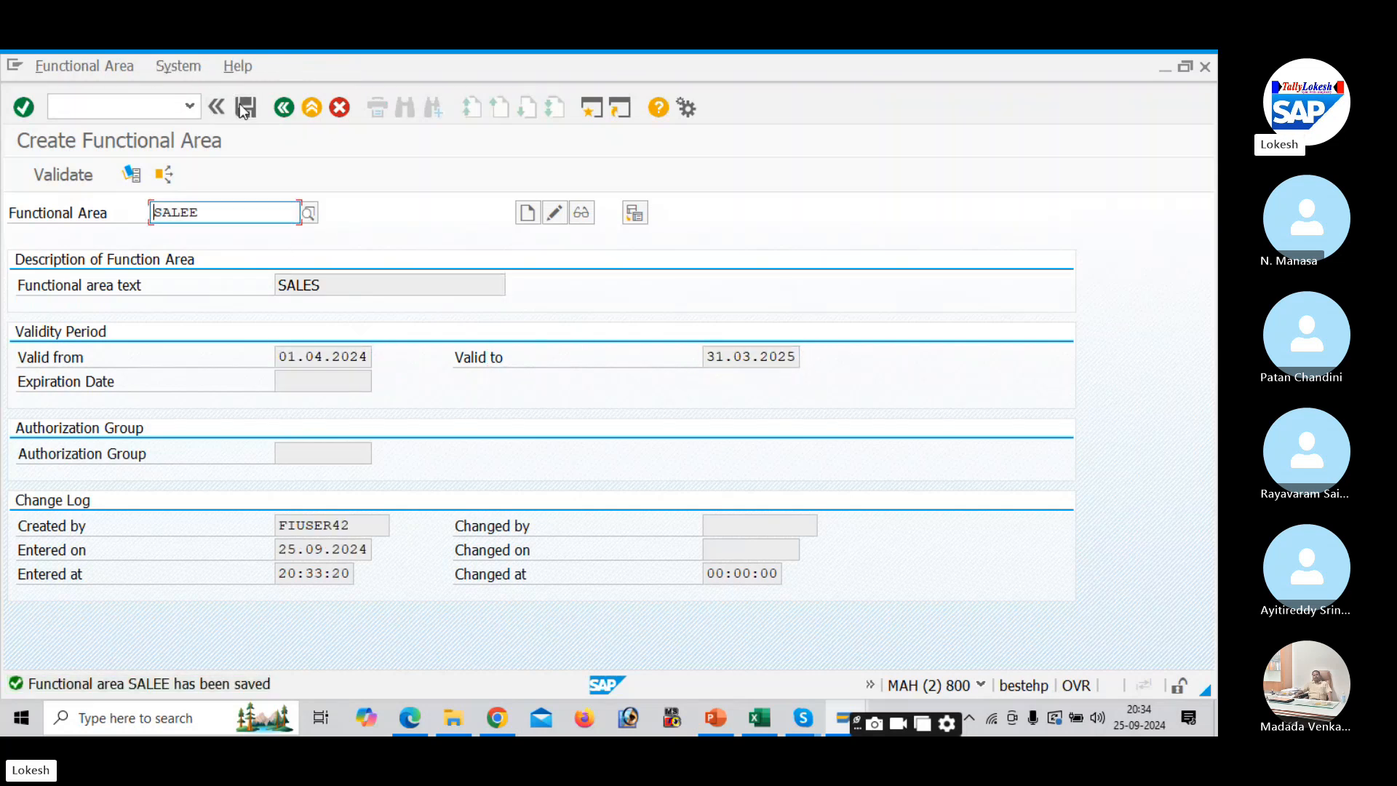
# - Create functional area HRRR with text HR, valid 01.04.2024 to 31.03.2025, and save it
pyautogui.press('BackSpace')
pyautogui.press('BackSpace')
pyautogui.press('BackSpace')
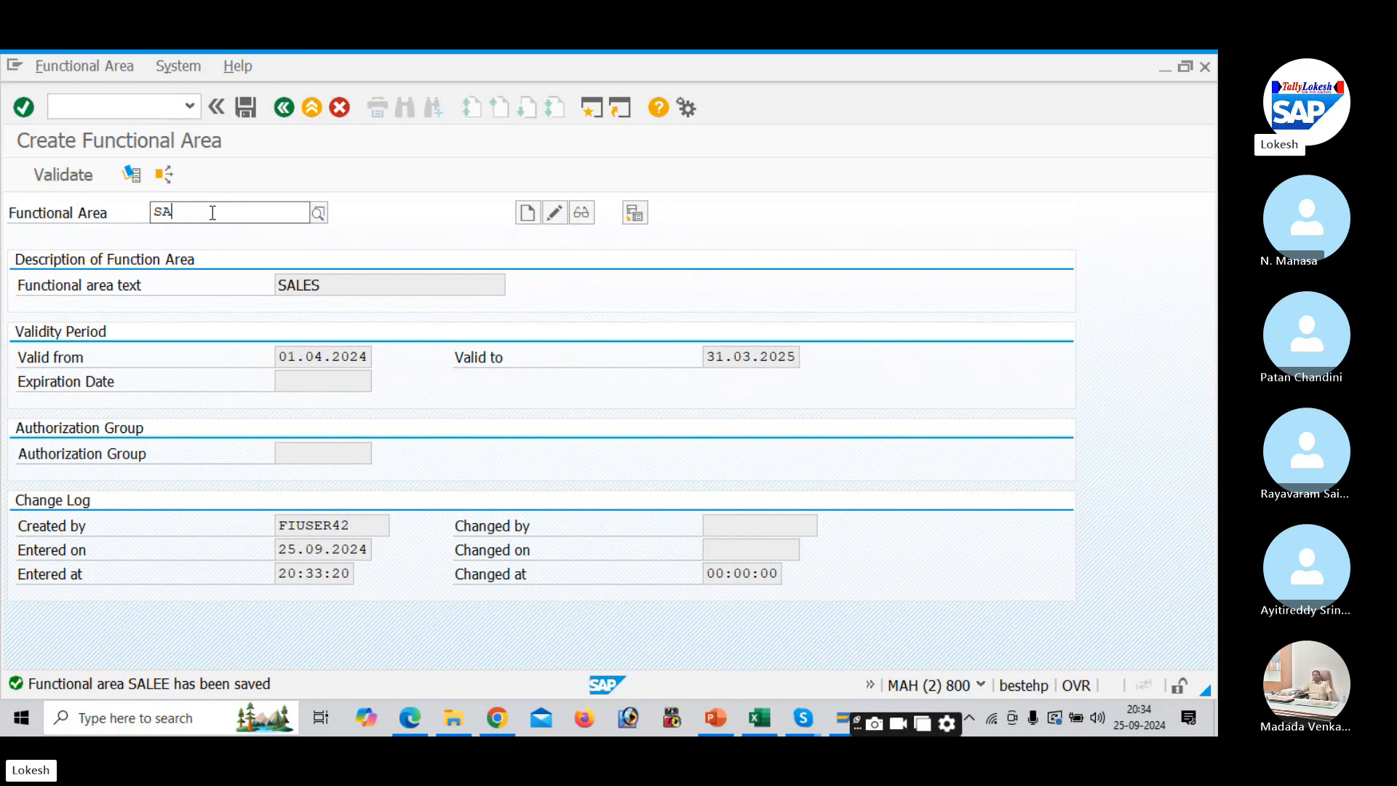
pyautogui.press('BackSpace')
pyautogui.write('HRRR')
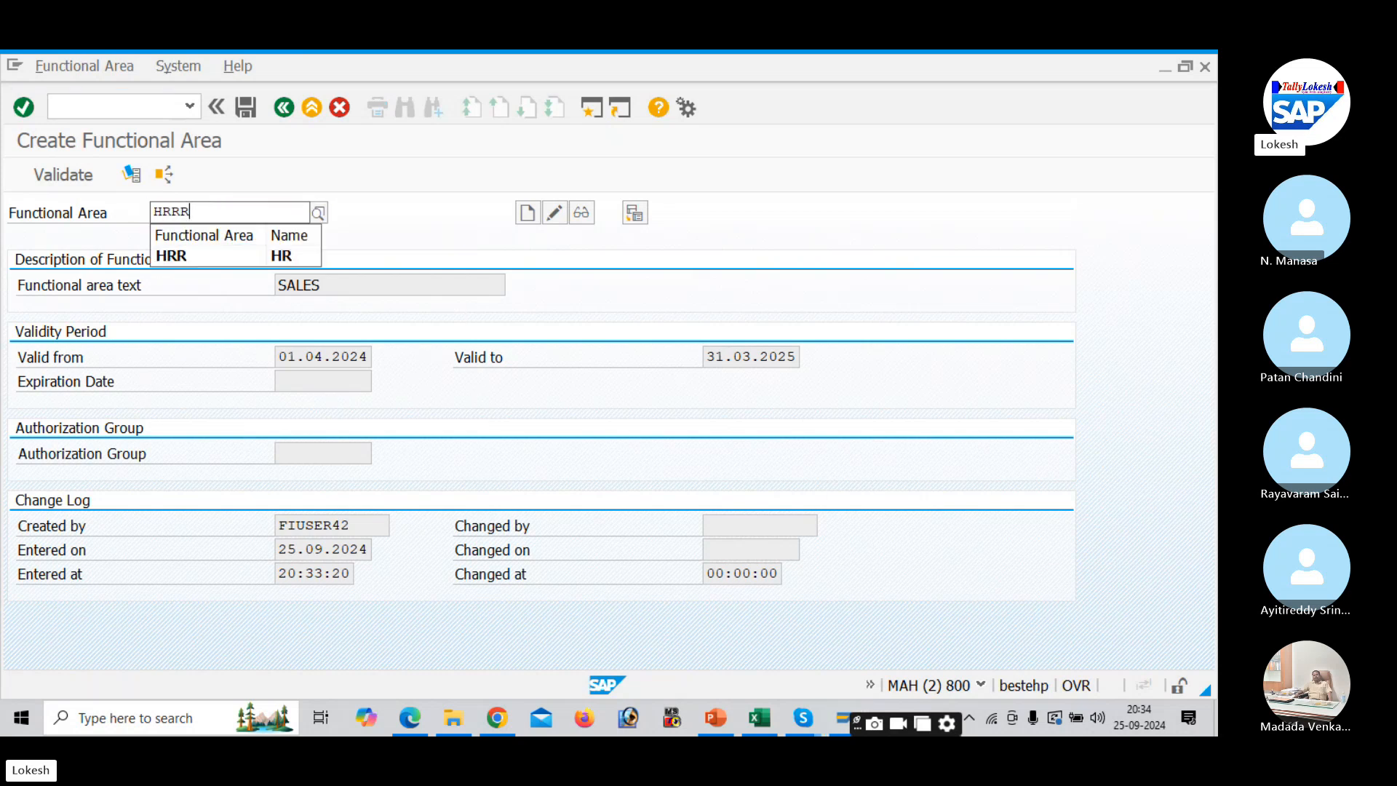
pyautogui.click(527, 213)
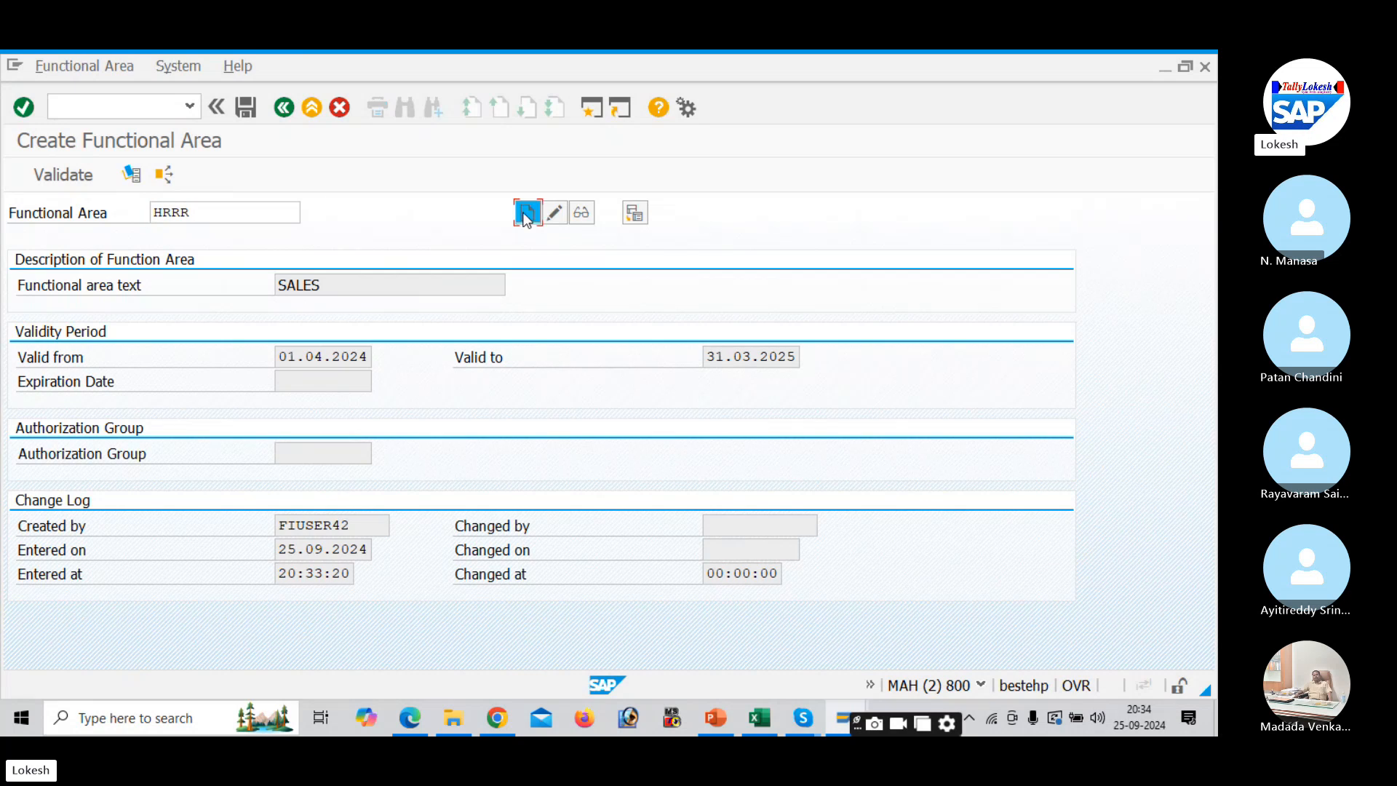
pyautogui.write('HR')
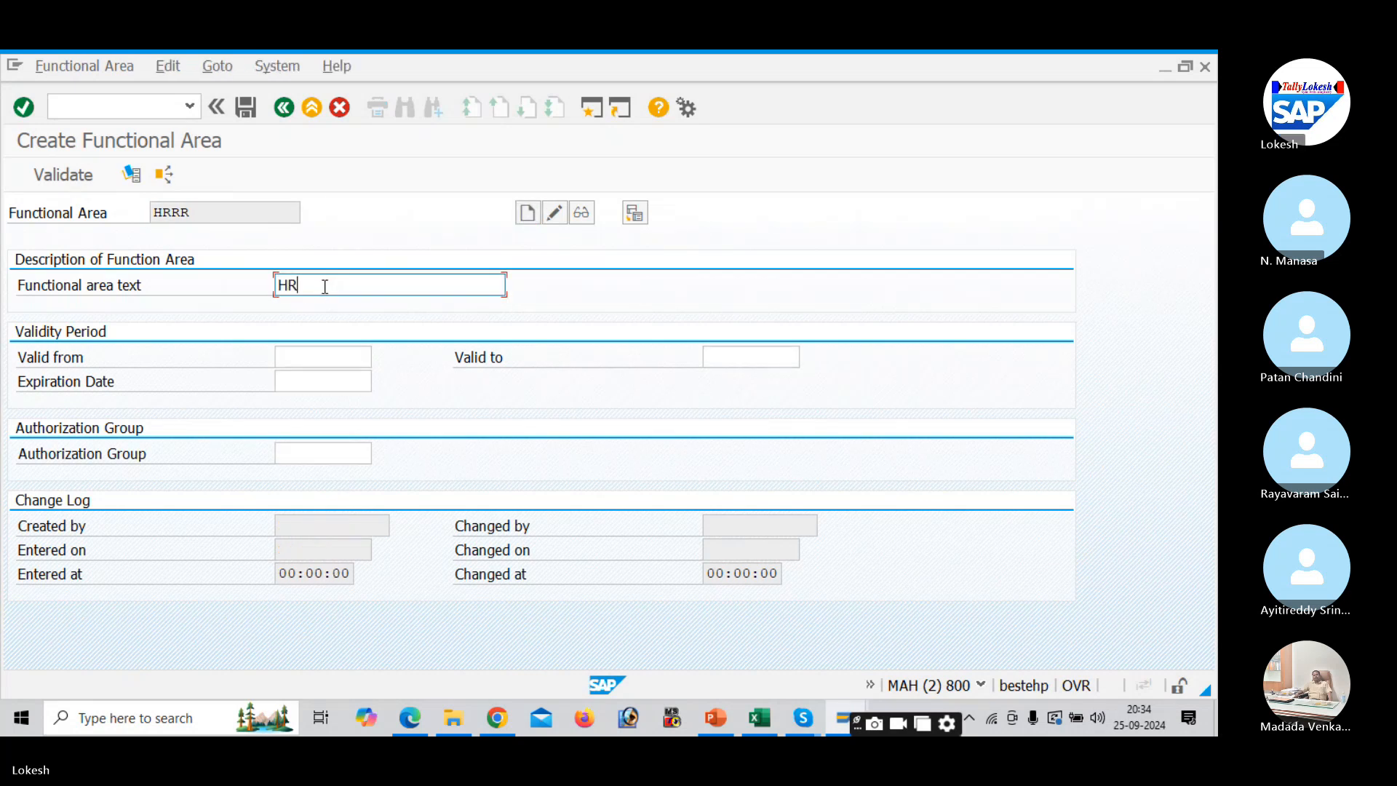
pyautogui.press('Tab')
pyautogui.press('space')
pyautogui.press('Down')
pyautogui.press('Tab')
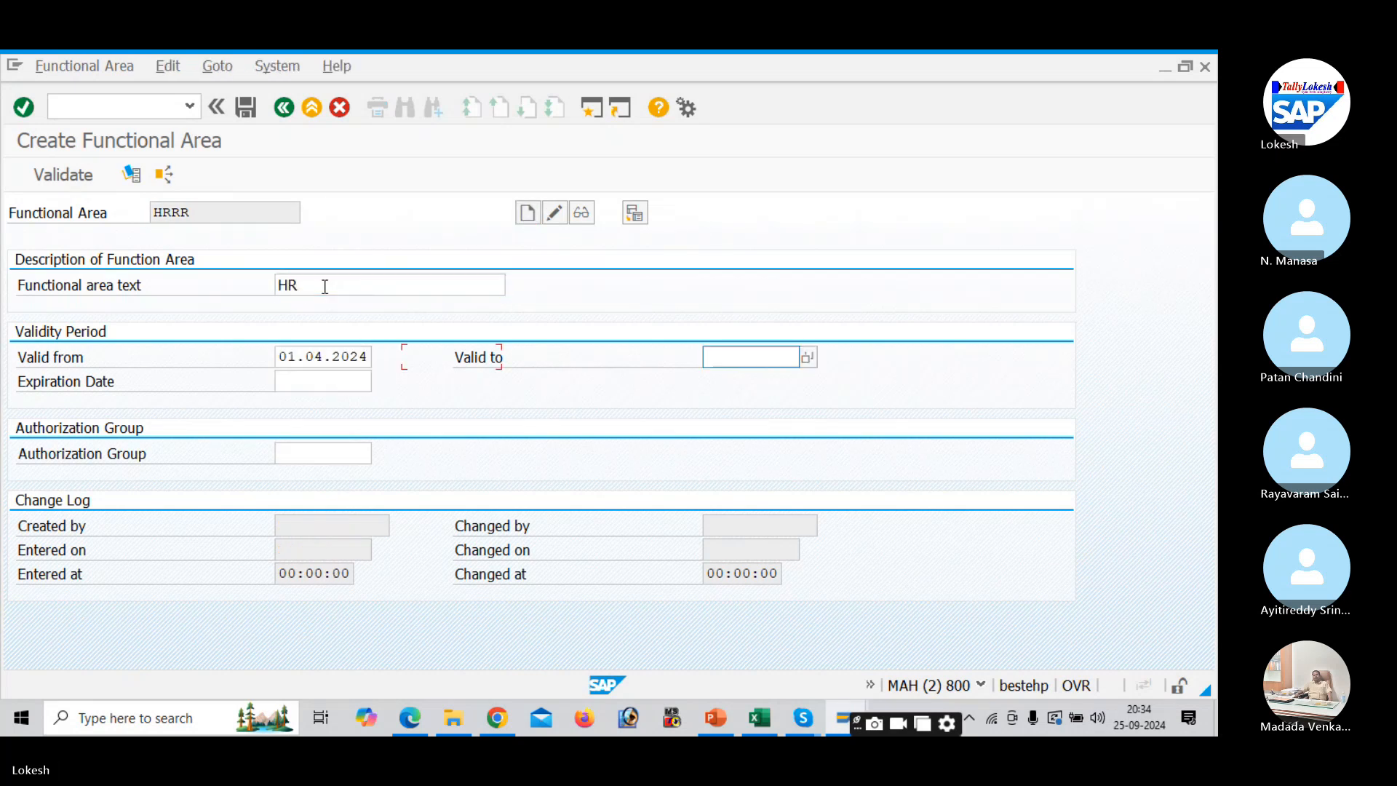
pyautogui.press('space')
pyautogui.press('Down')
pyautogui.press('Tab')
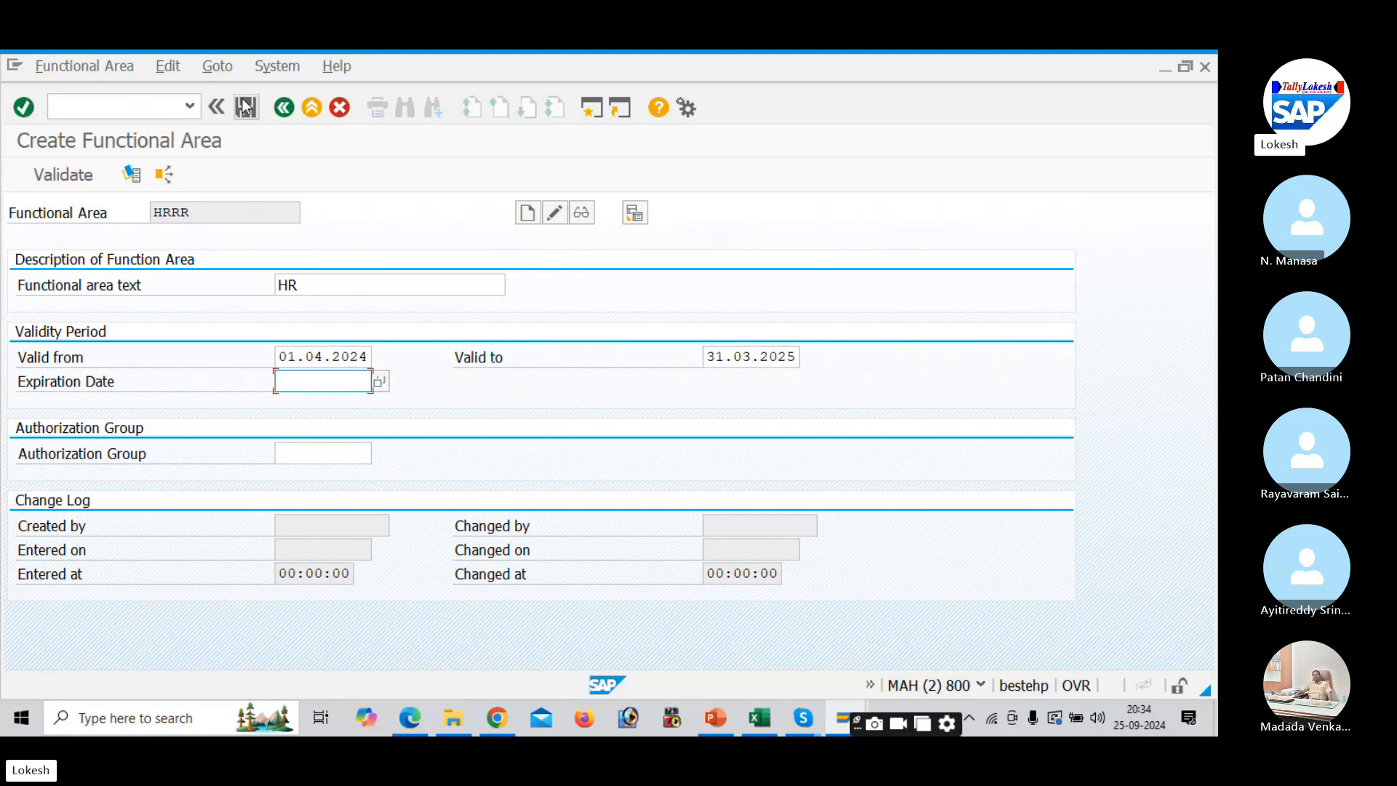
pyautogui.click(246, 107)
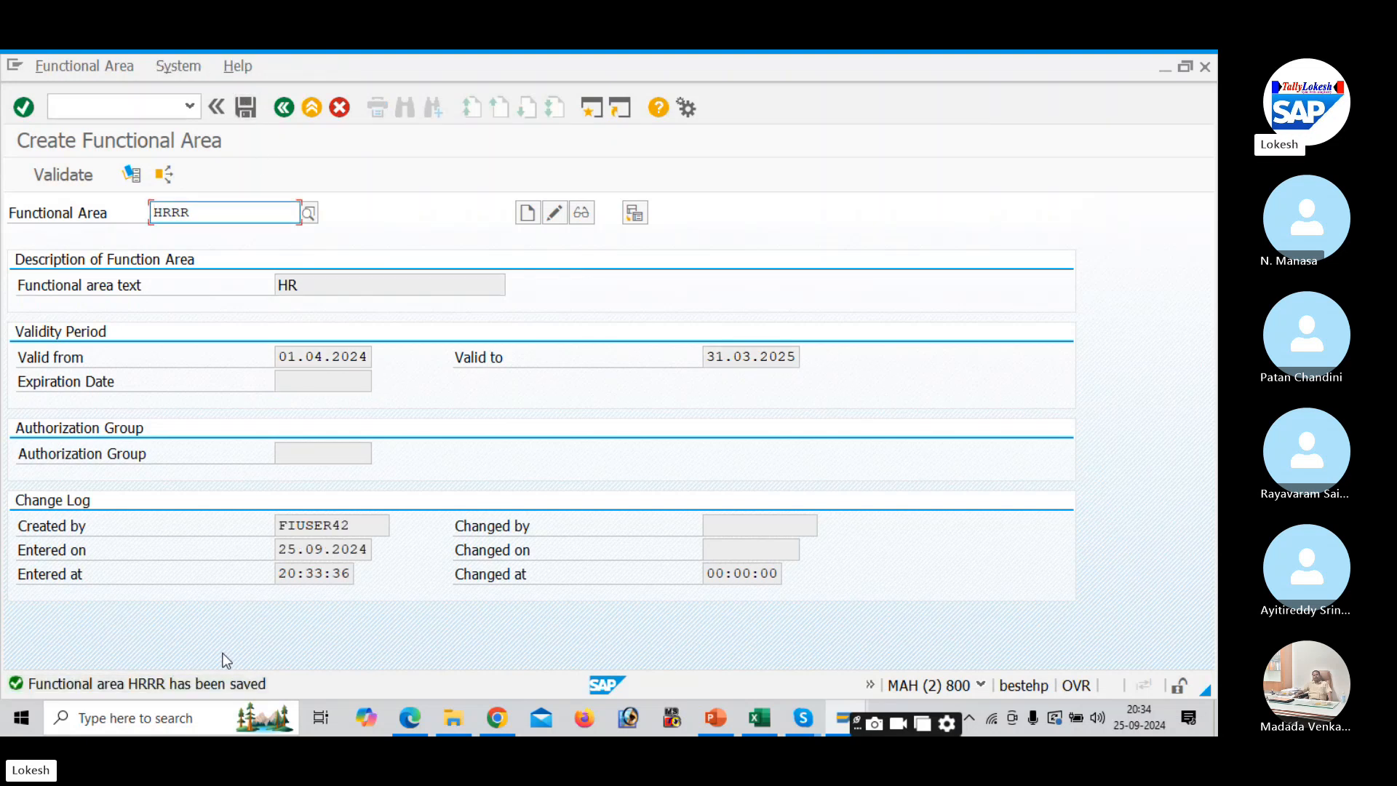
# - Check the T-code OF01 for Maintain Financial Management Area in the Excel list
pyautogui.hotkey('alt', 'Tab')
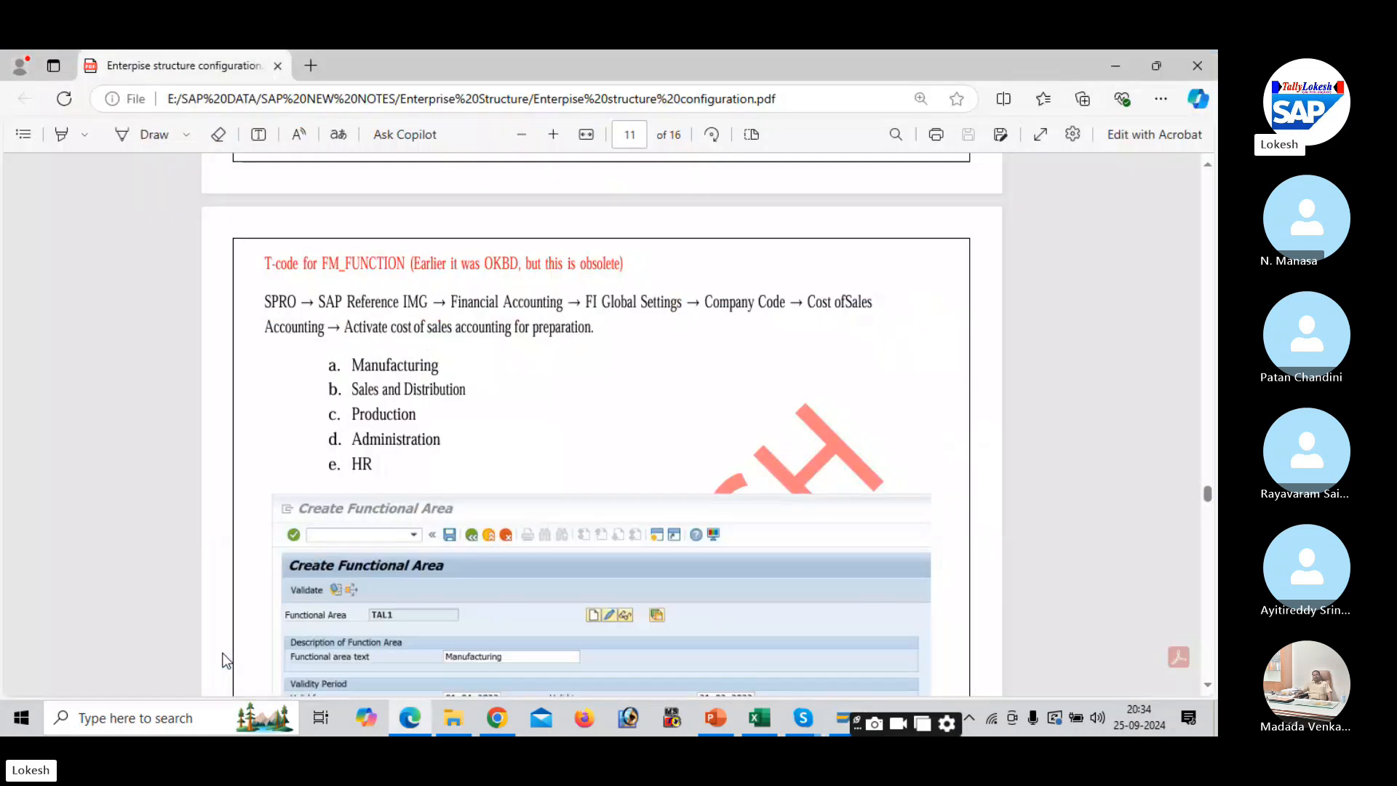
pyautogui.hotkey('alt', 'Tab')
pyautogui.hotkey('alt', 'Tab')
pyautogui.hotkey('alt', 'Tab')
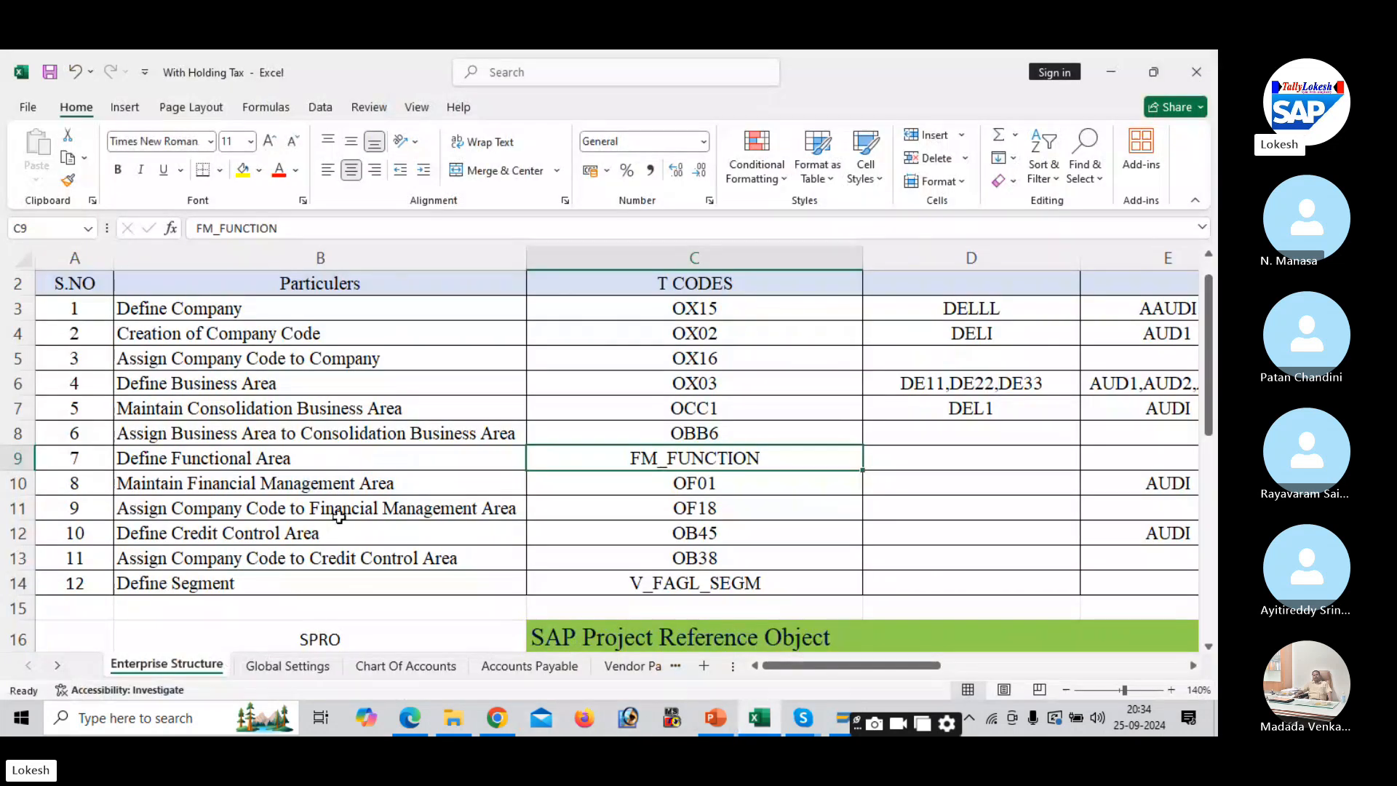
pyautogui.click(311, 480)
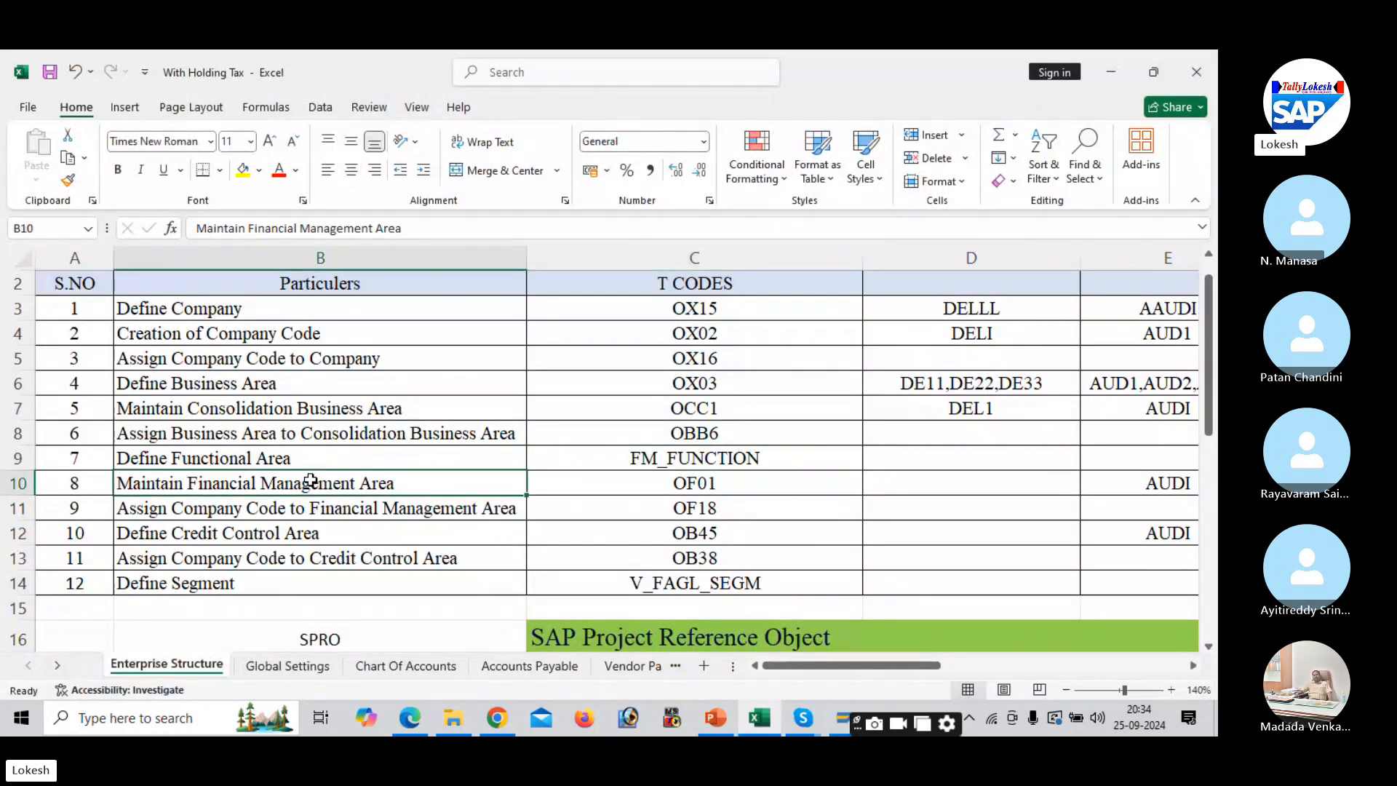
pyautogui.click(660, 481)
pyautogui.hotkey('alt', 'Tab')
pyautogui.hotkey('alt', 'Tab')
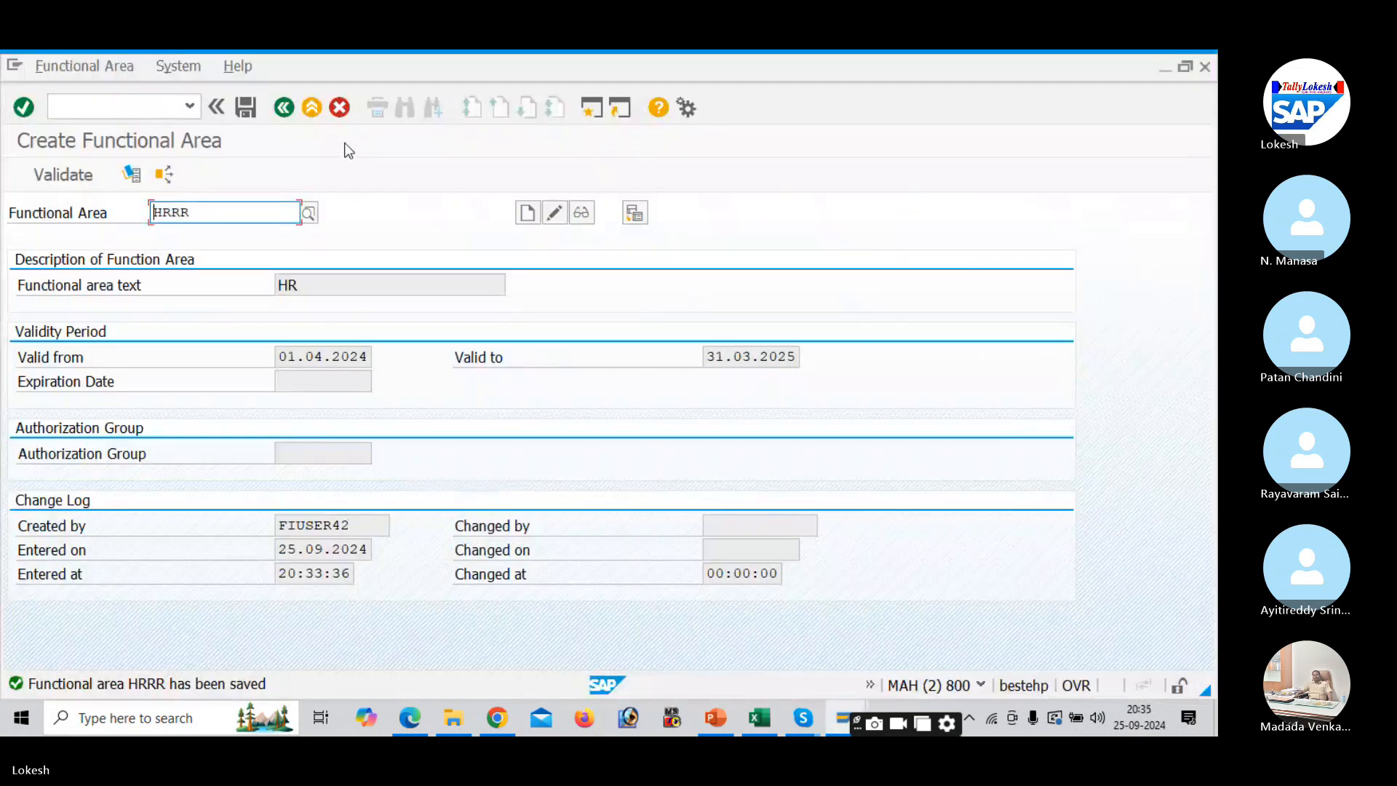
# - In the IMG tree, run Maintain FM Area under Enterprise Structure > Definition > Financial Accounting
pyautogui.hotkey('alt', 'Tab')
pyautogui.hotkey('alt', 'Tab')
pyautogui.hotkey('alt', 'Tab')
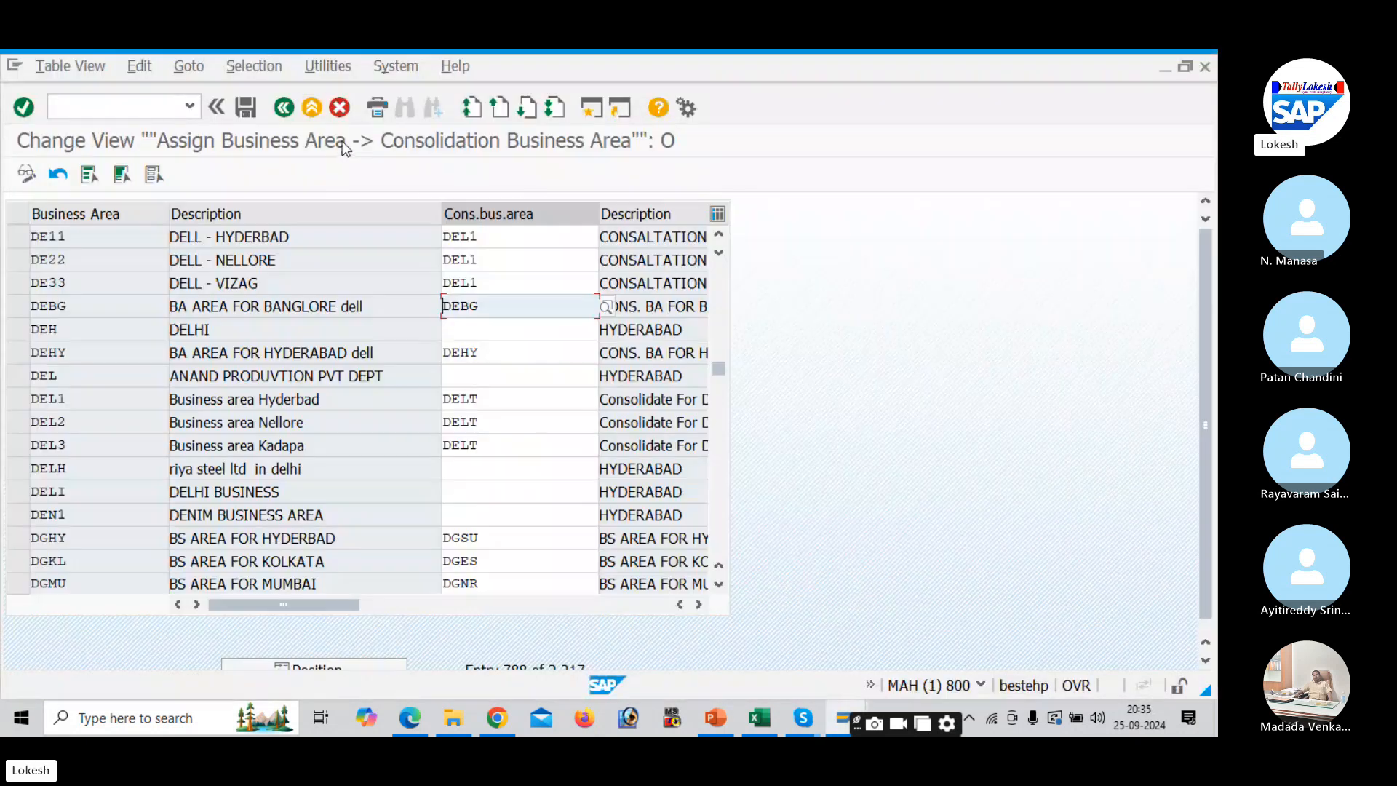
pyautogui.click(284, 109)
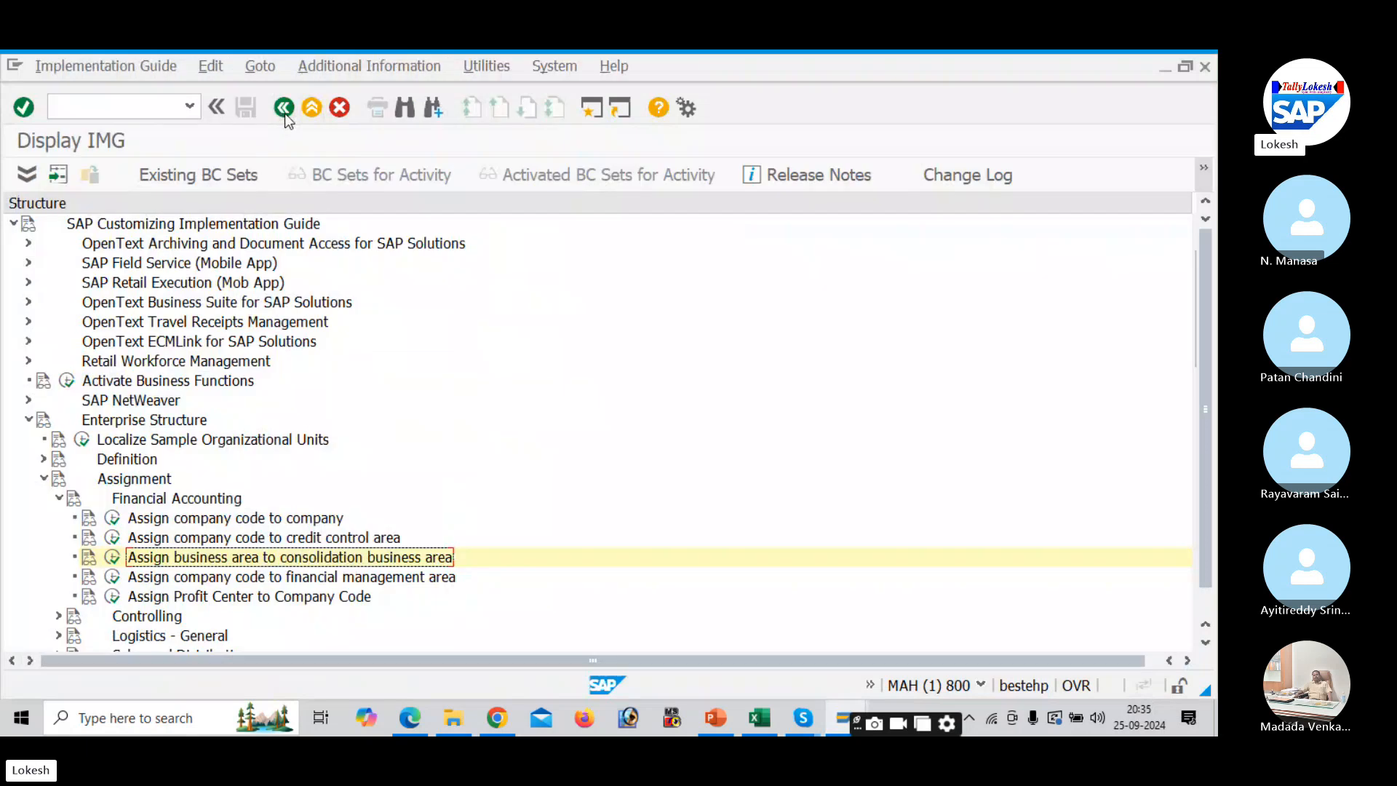
pyautogui.click(43, 479)
pyautogui.click(43, 459)
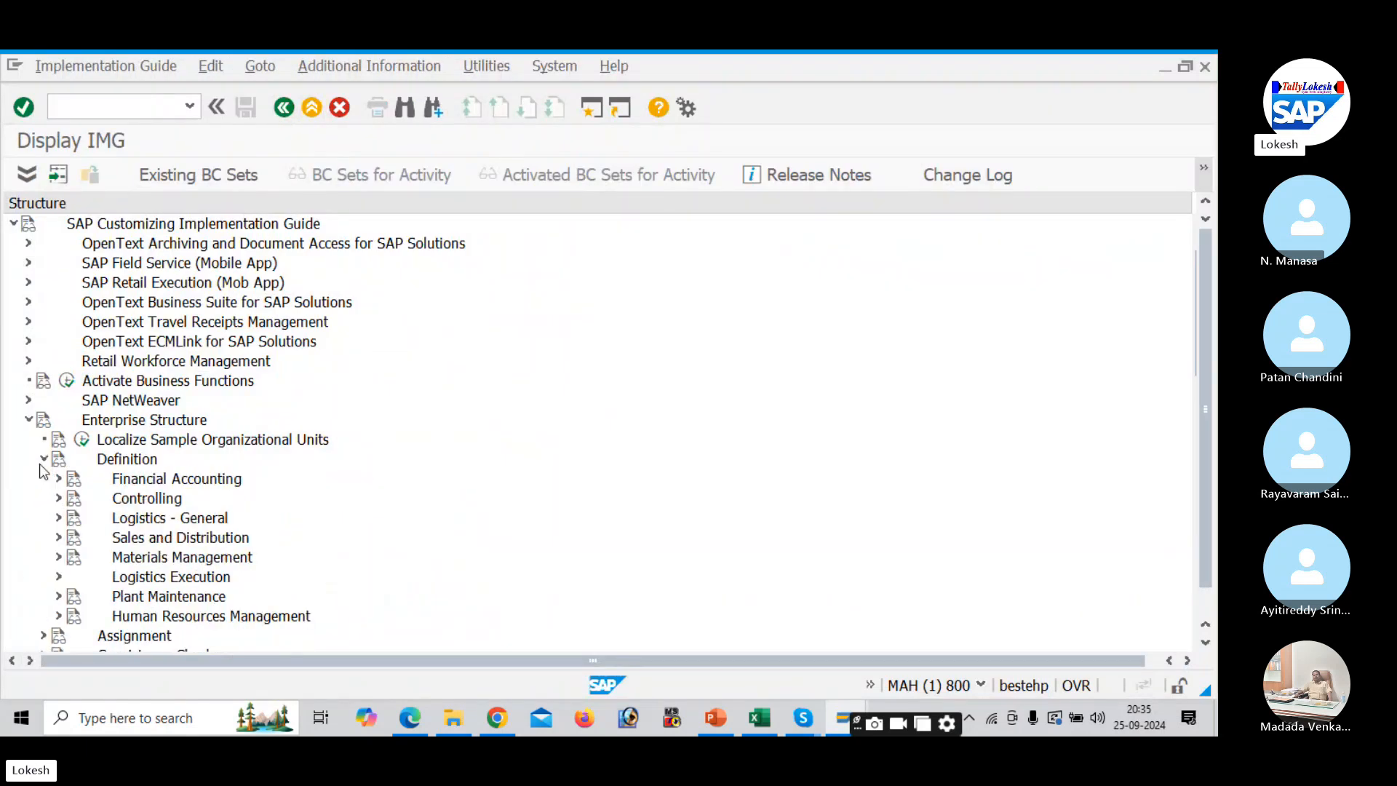
pyautogui.click(60, 479)
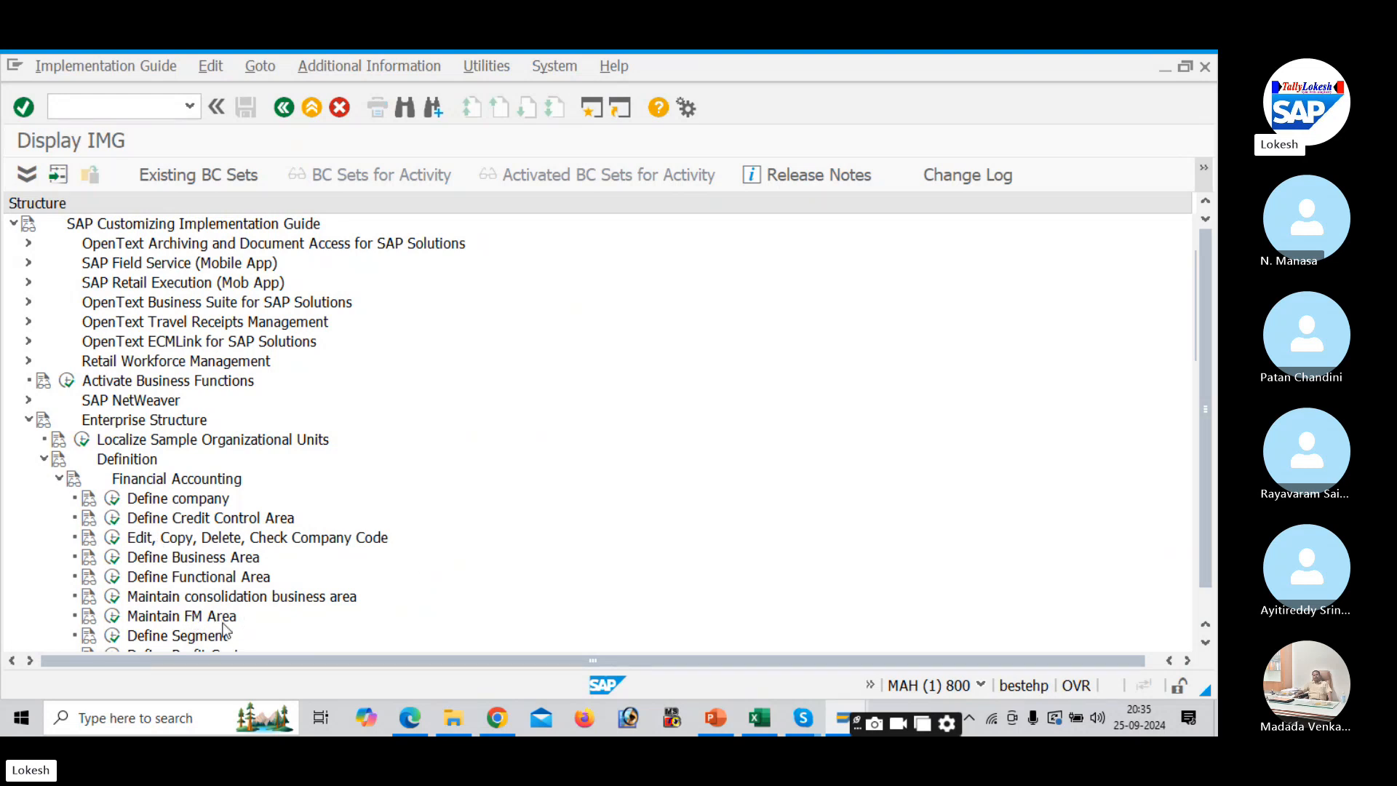
pyautogui.click(115, 617)
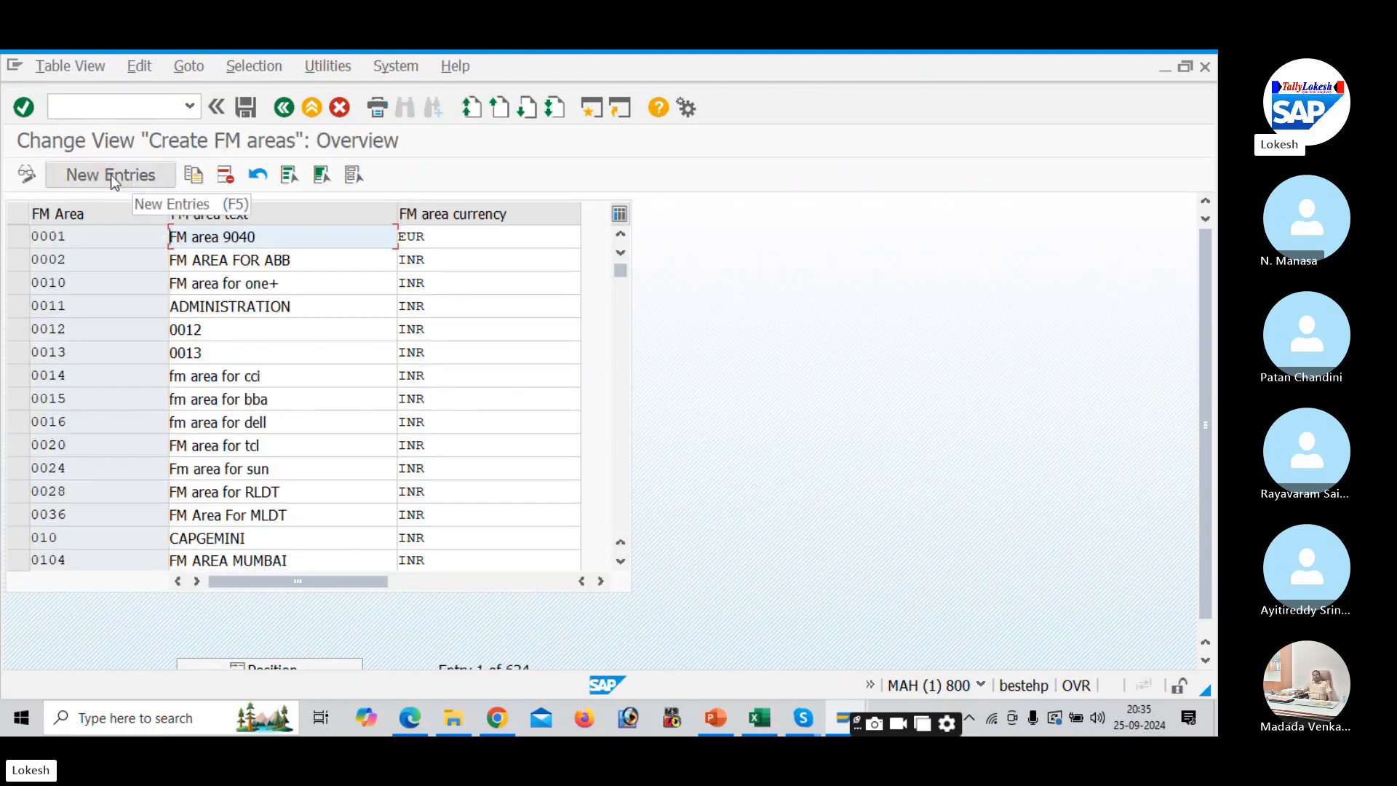
# - Add a new FM area DEL1 with text FINANCE DEPT and currency INR
pyautogui.click(110, 176)
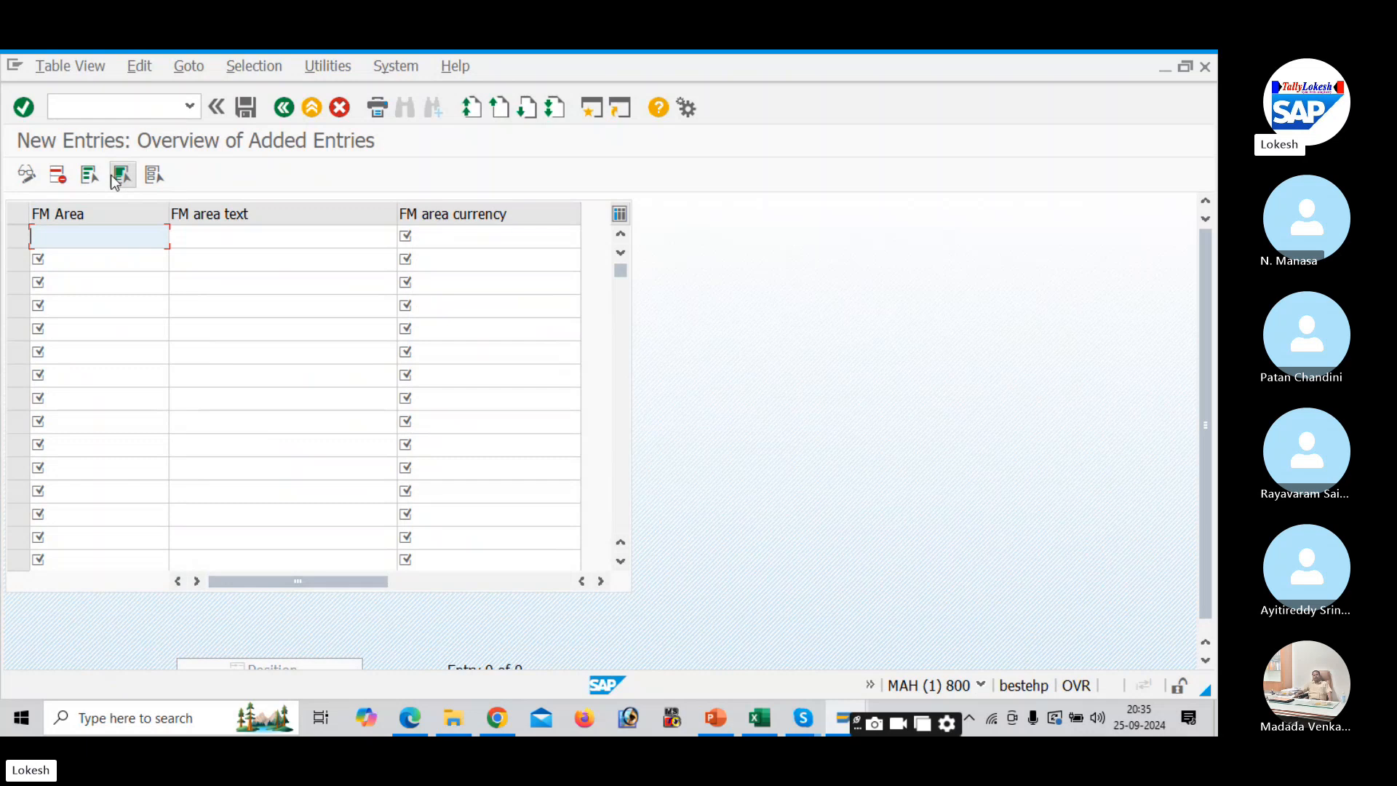
pyautogui.write('DEL1')
pyautogui.press('Tab')
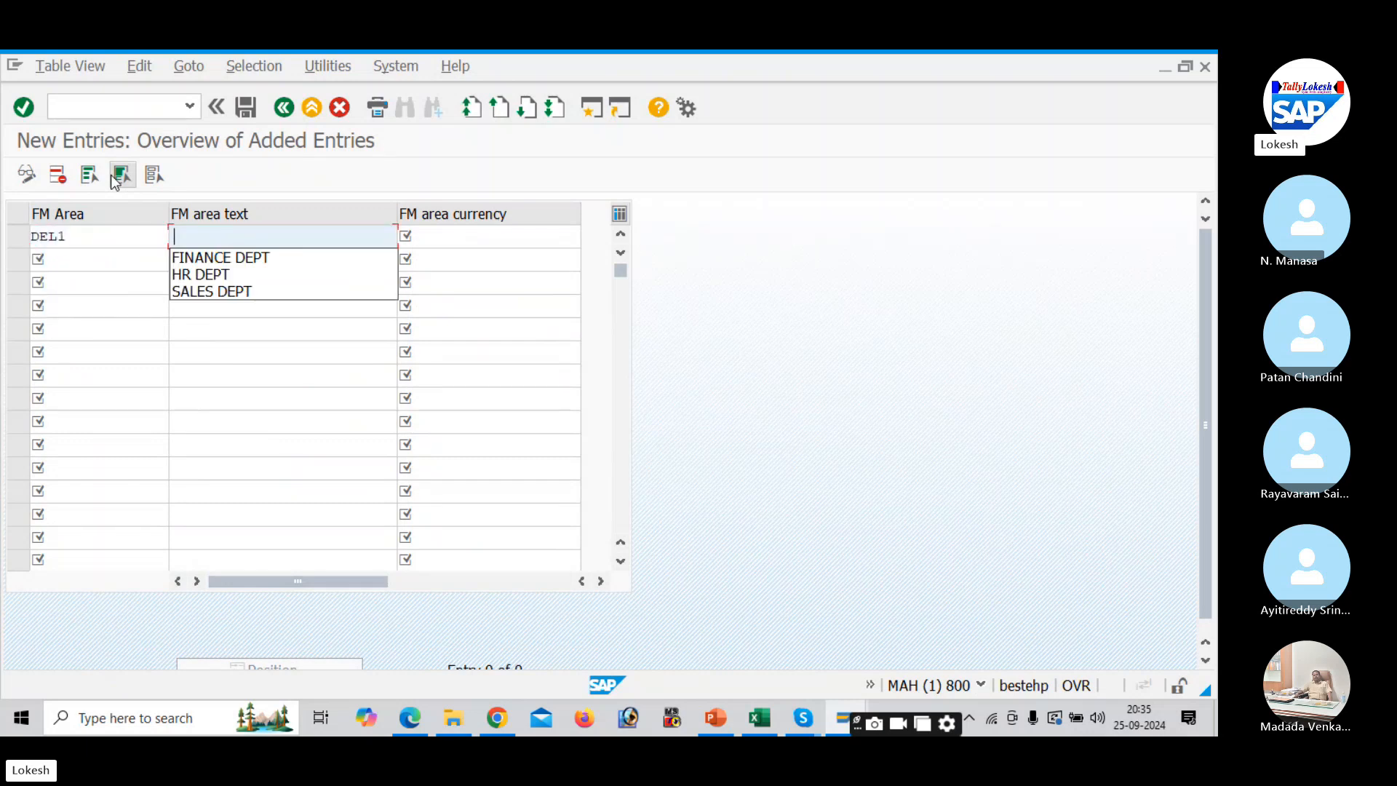
pyautogui.press('Down')
pyautogui.press('Return')
pyautogui.press('Tab')
pyautogui.press('Down')
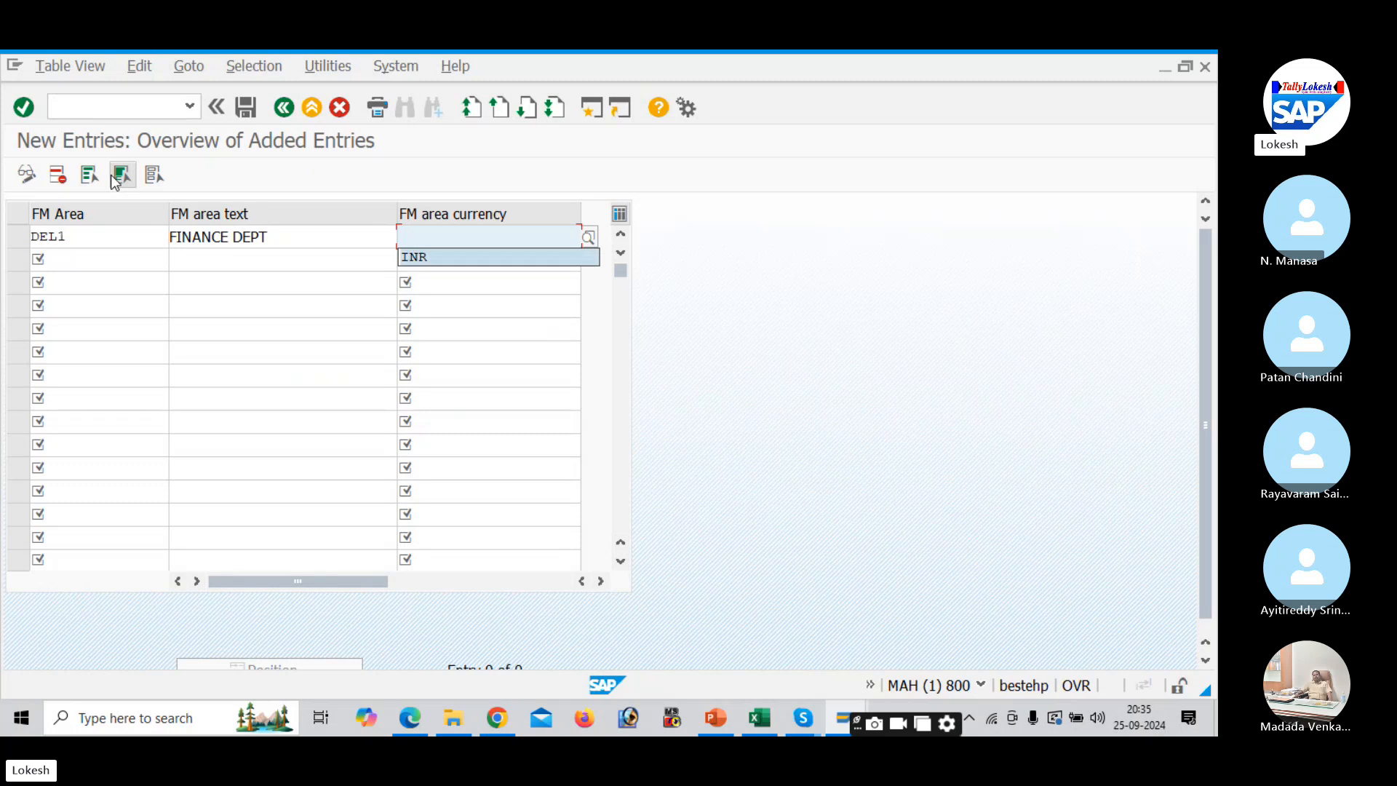
pyautogui.press('Return')
pyautogui.press('Tab')
# - Add FM area DEL2 with text HR DEPT and currency INR
pyautogui.write('DE')
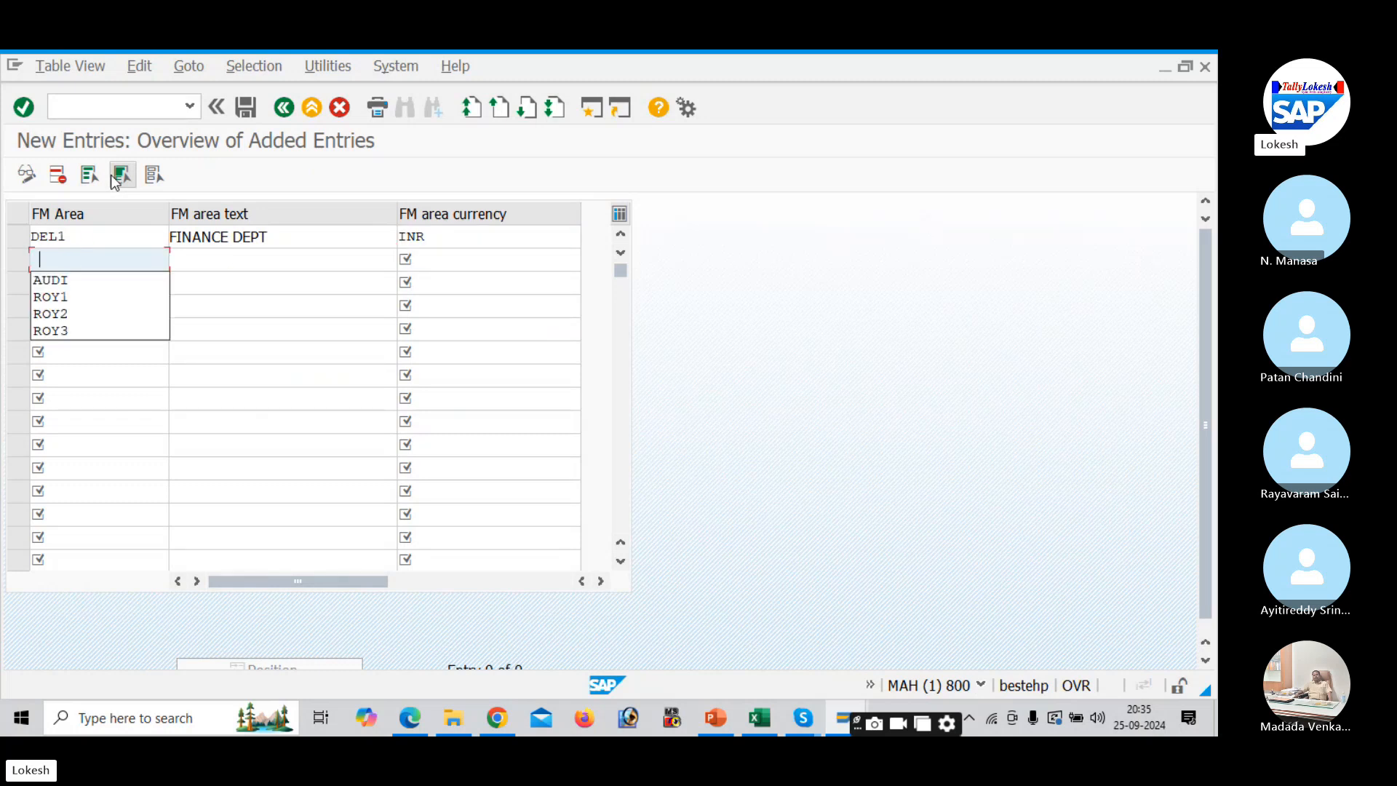
pyautogui.write('L2')
pyautogui.press('Tab')
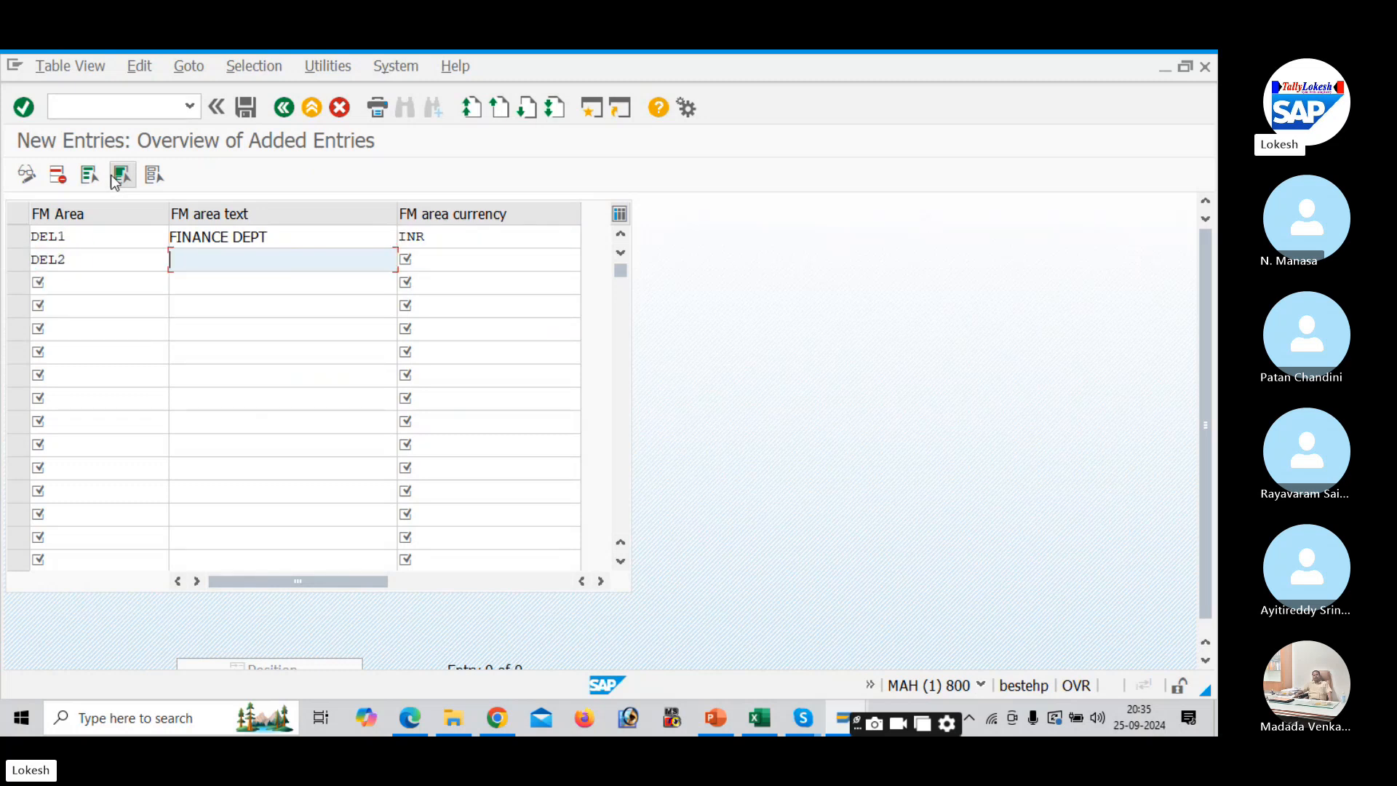
pyautogui.press('Down')
pyautogui.press('Down')
pyautogui.press('Return')
pyautogui.press('Tab')
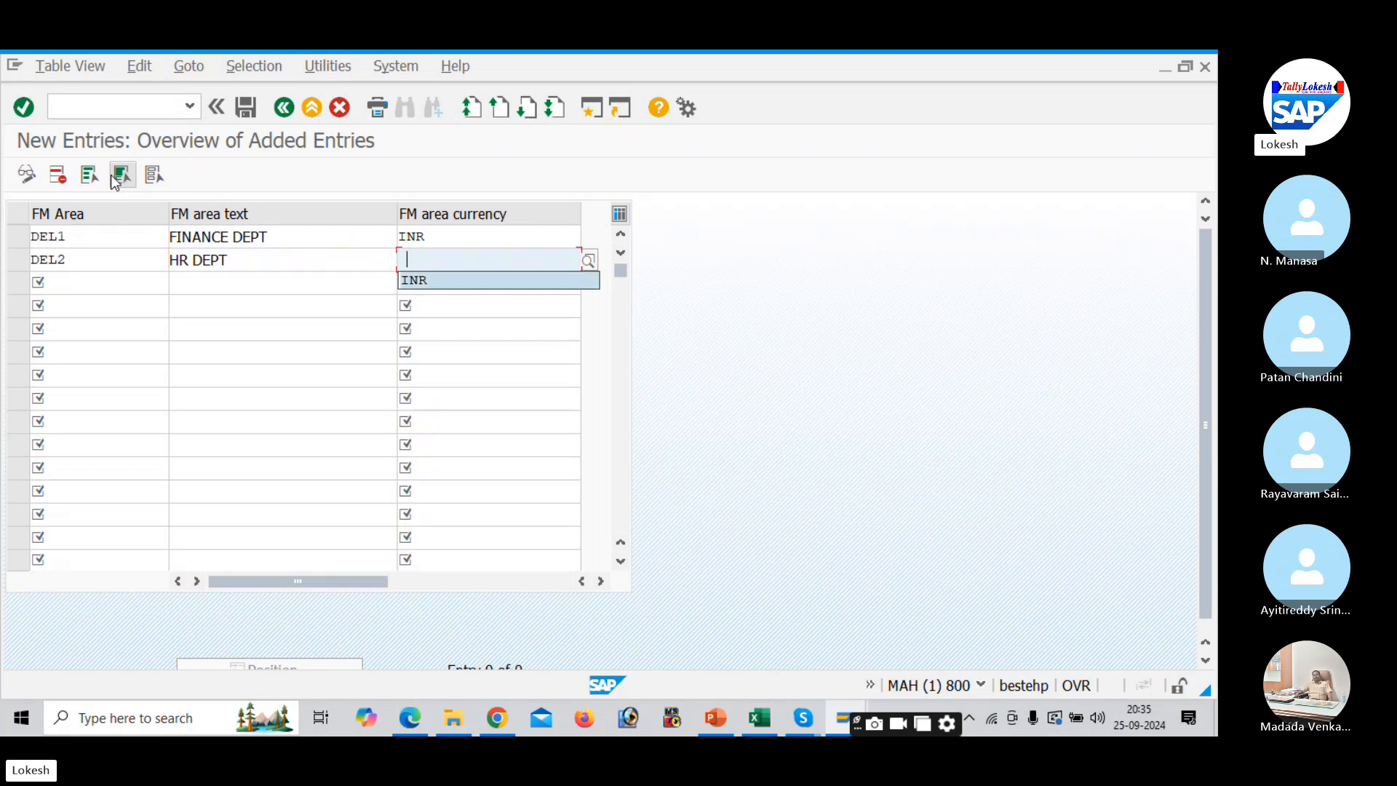
pyautogui.press('Down')
pyautogui.press('Return')
pyautogui.press('Tab')
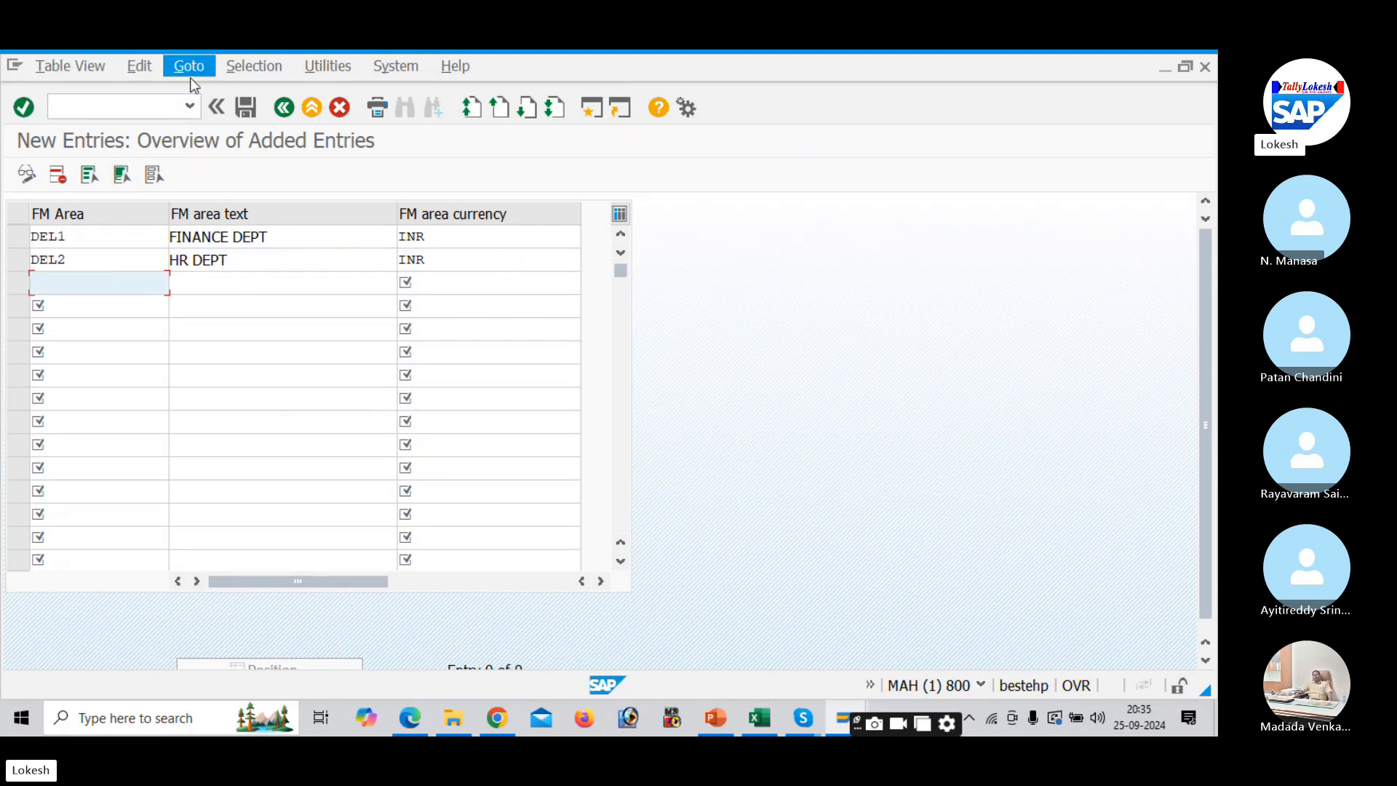
# - Save, then rename the duplicate DEL1 key to DE12 and resubmit
pyautogui.click(246, 109)
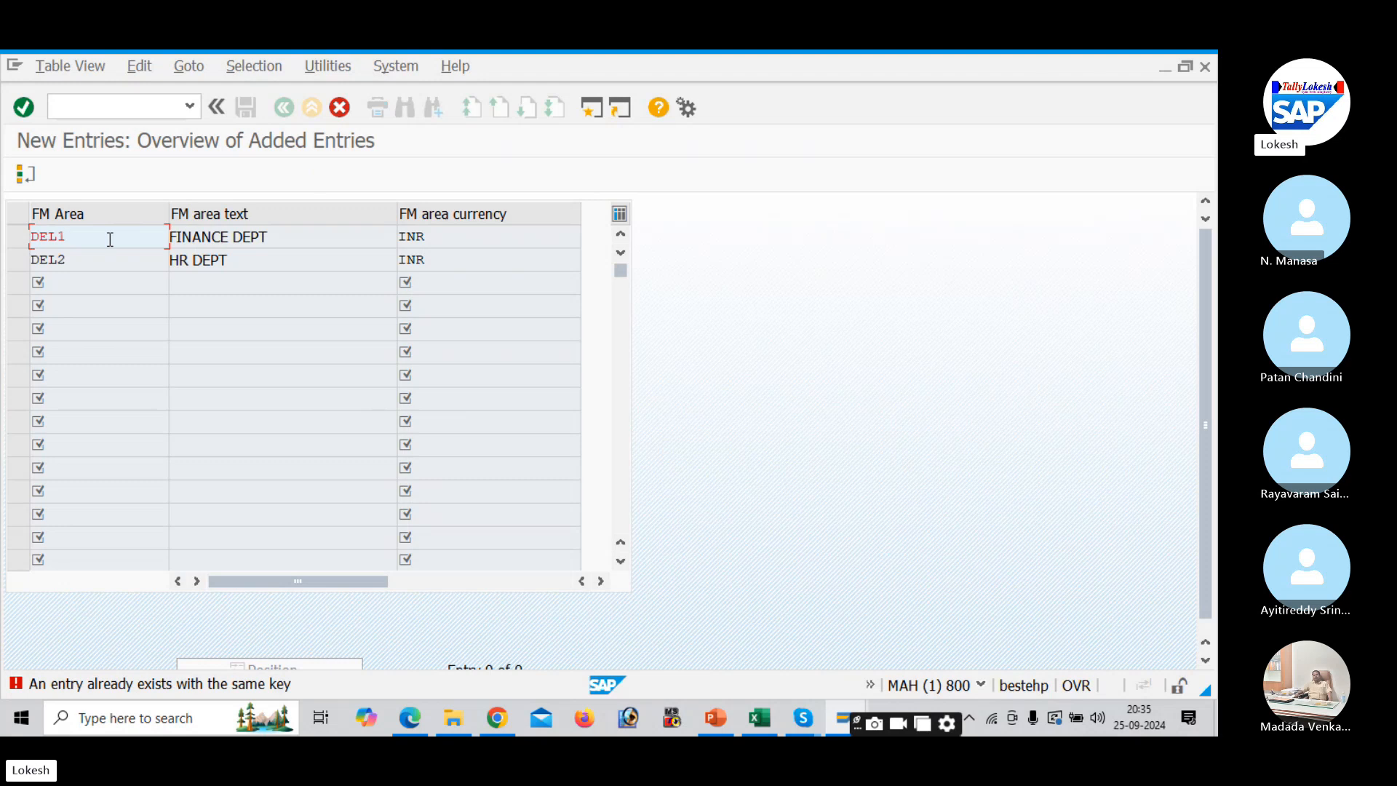
pyautogui.press('BackSpace')
pyautogui.write('11')
pyautogui.press('Return')
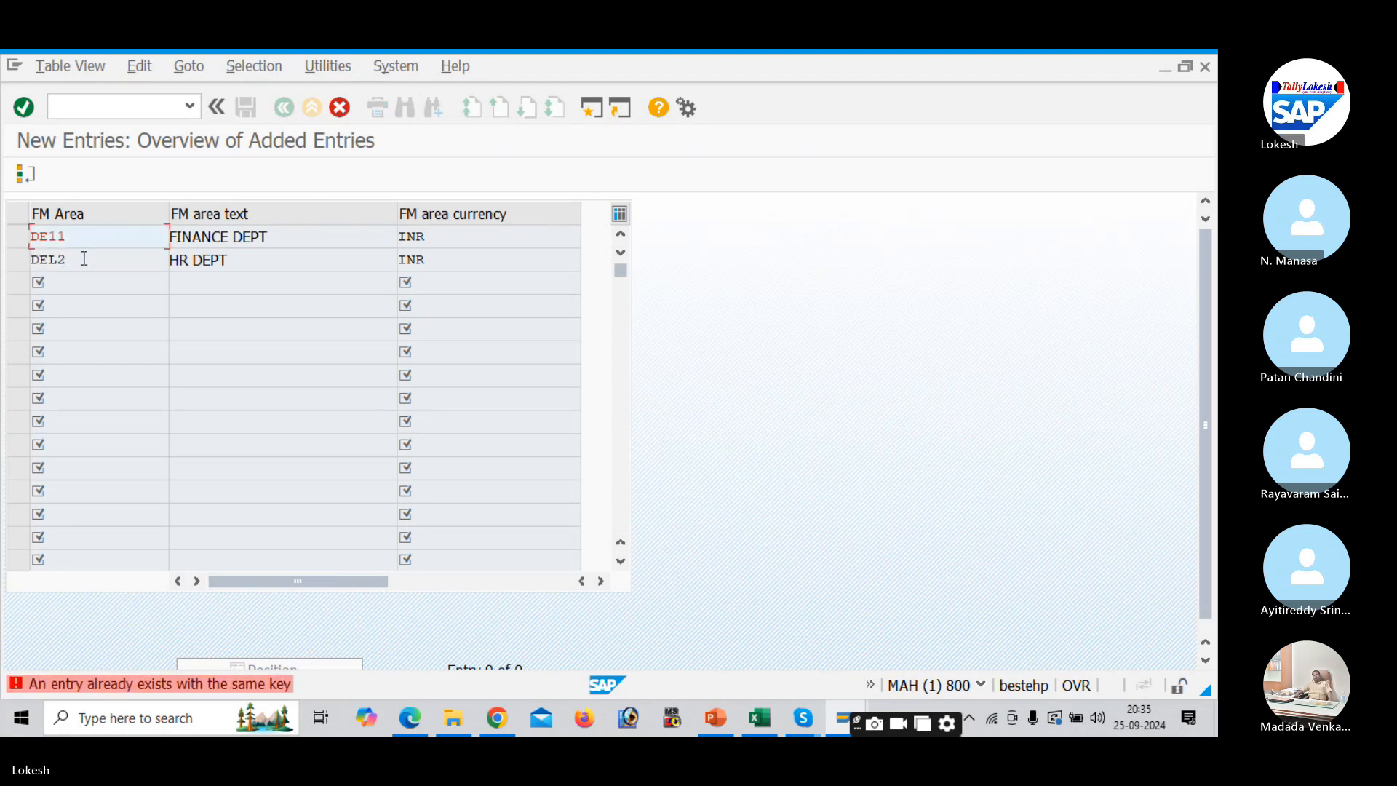
pyautogui.press('BackSpace')
pyautogui.press('BackSpace')
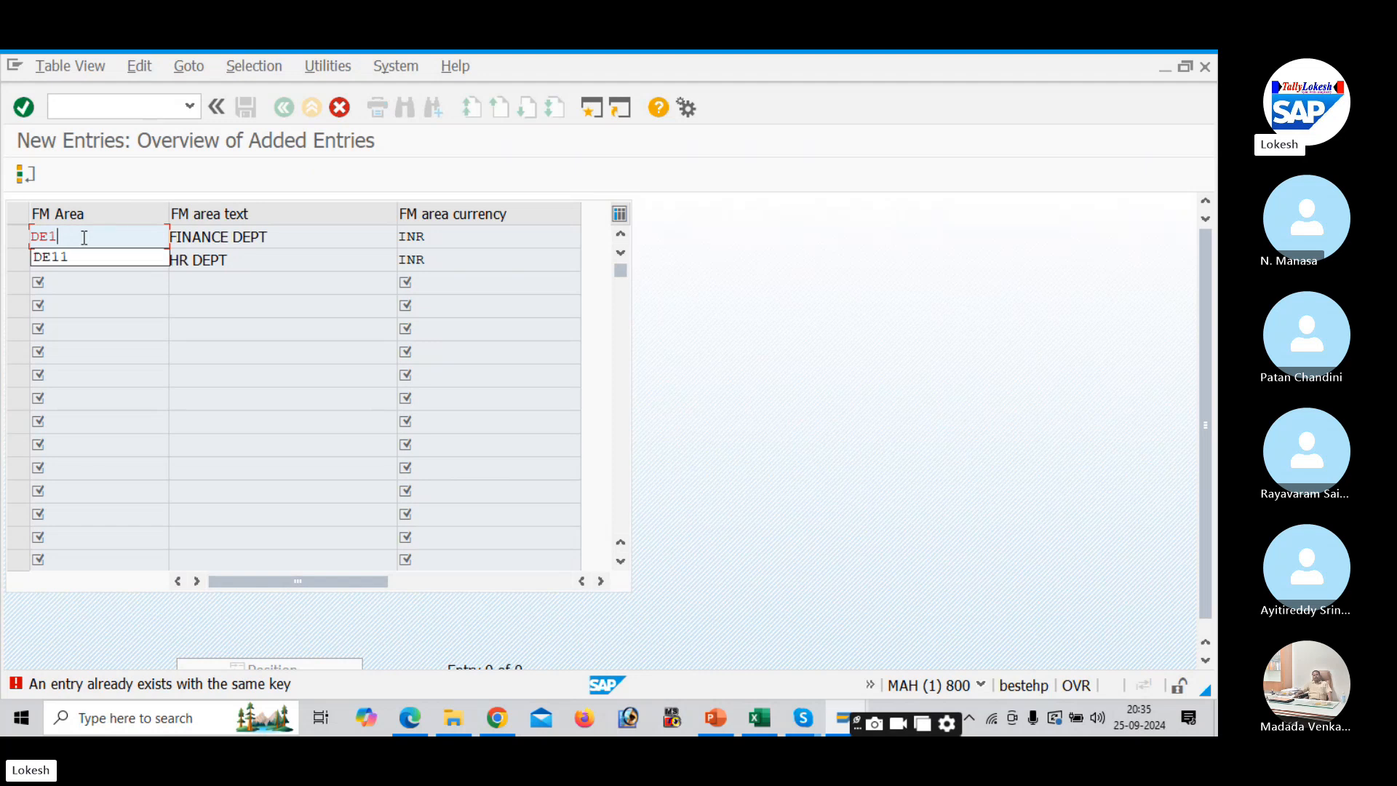
pyautogui.write('1293')
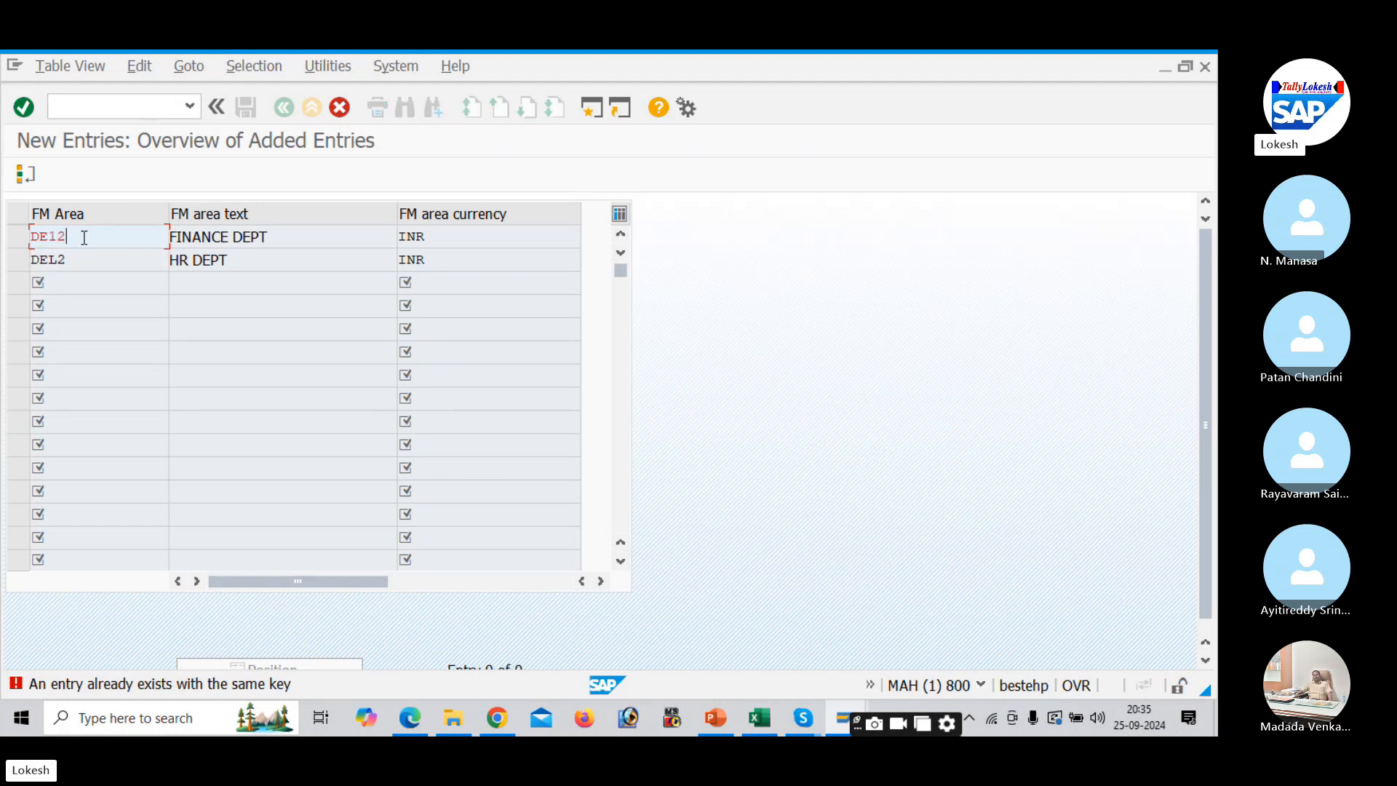
pyautogui.press('Return')
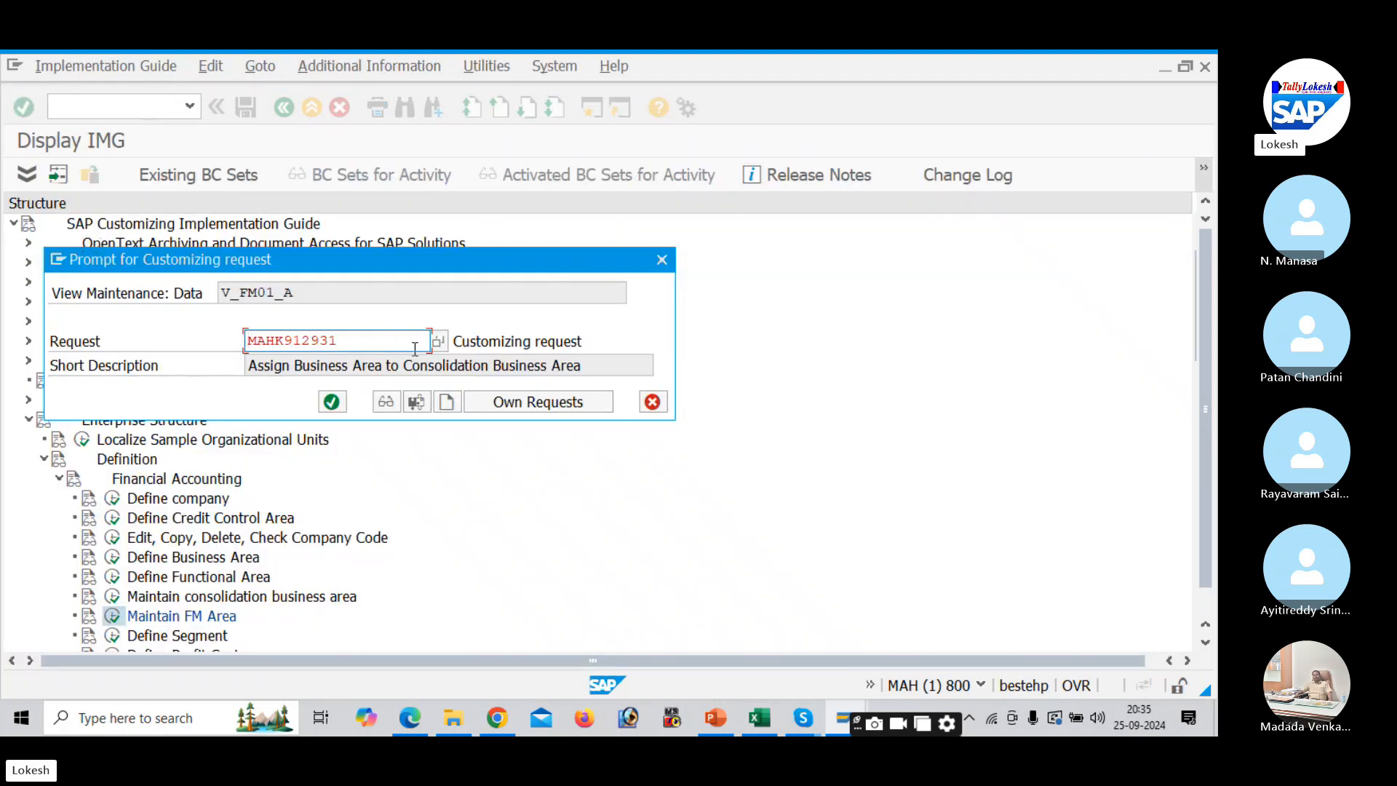
# - Save the FM areas under a new request titled 'Maintain Financial Management Area', copied from Excel
pyautogui.click(449, 402)
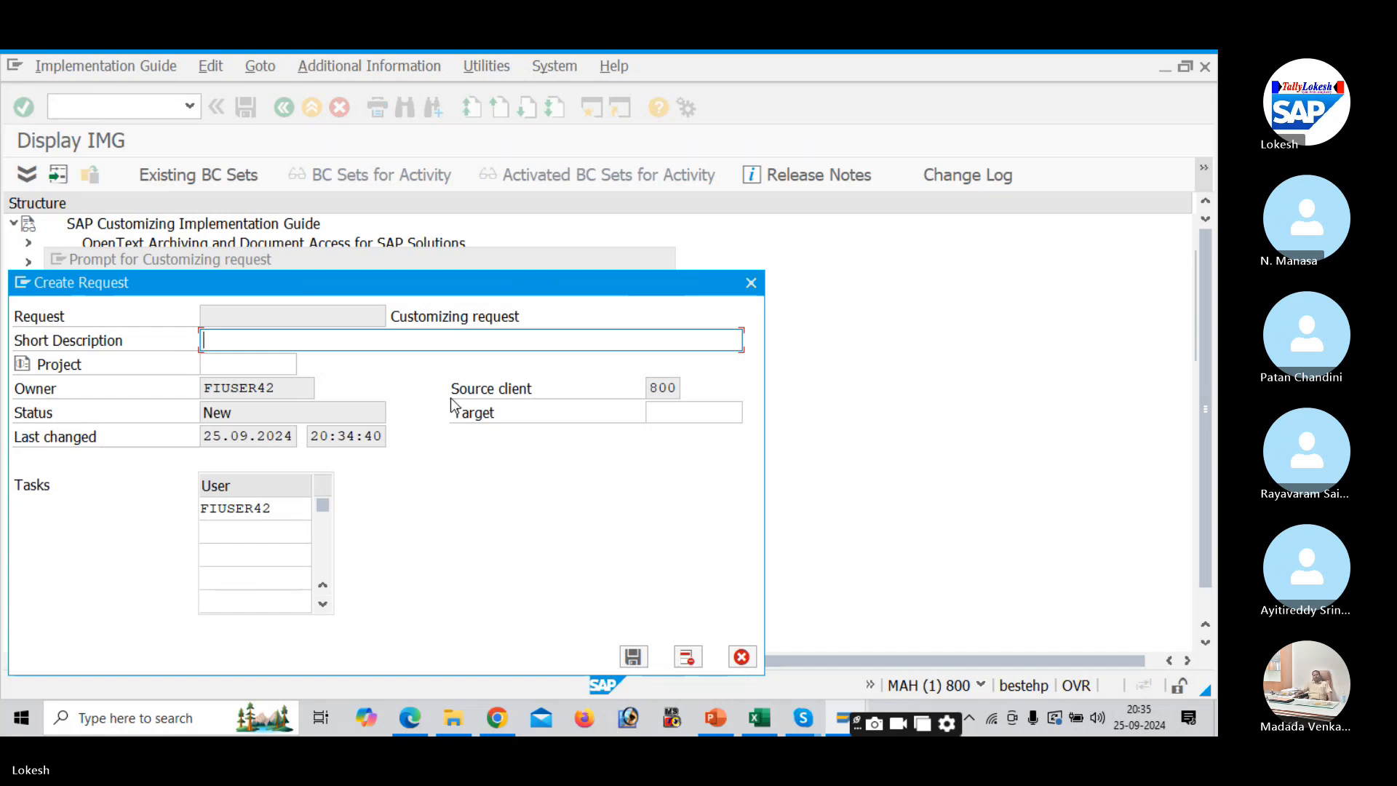
pyautogui.hotkey('alt', 'Tab')
pyautogui.hotkey('alt', 'Tab')
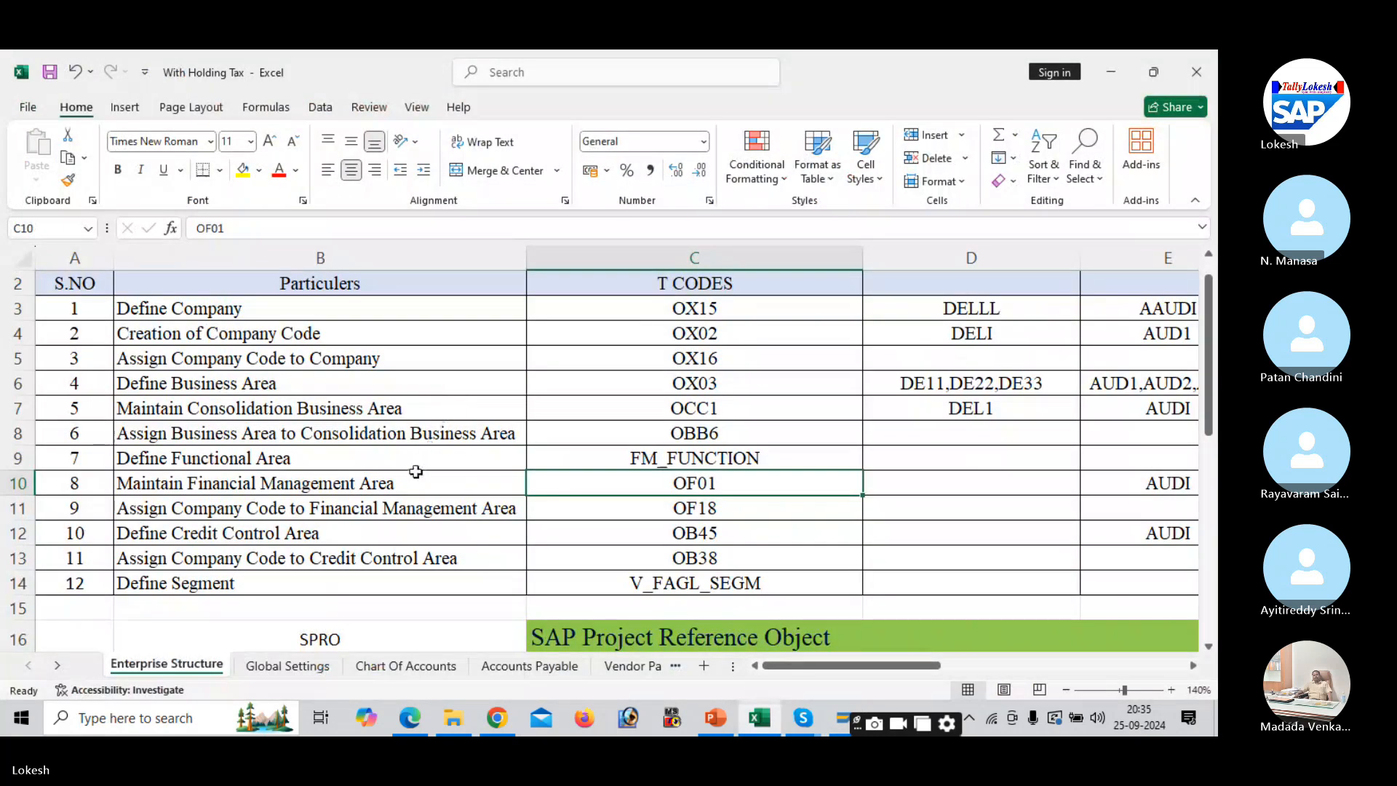
pyautogui.click(393, 483)
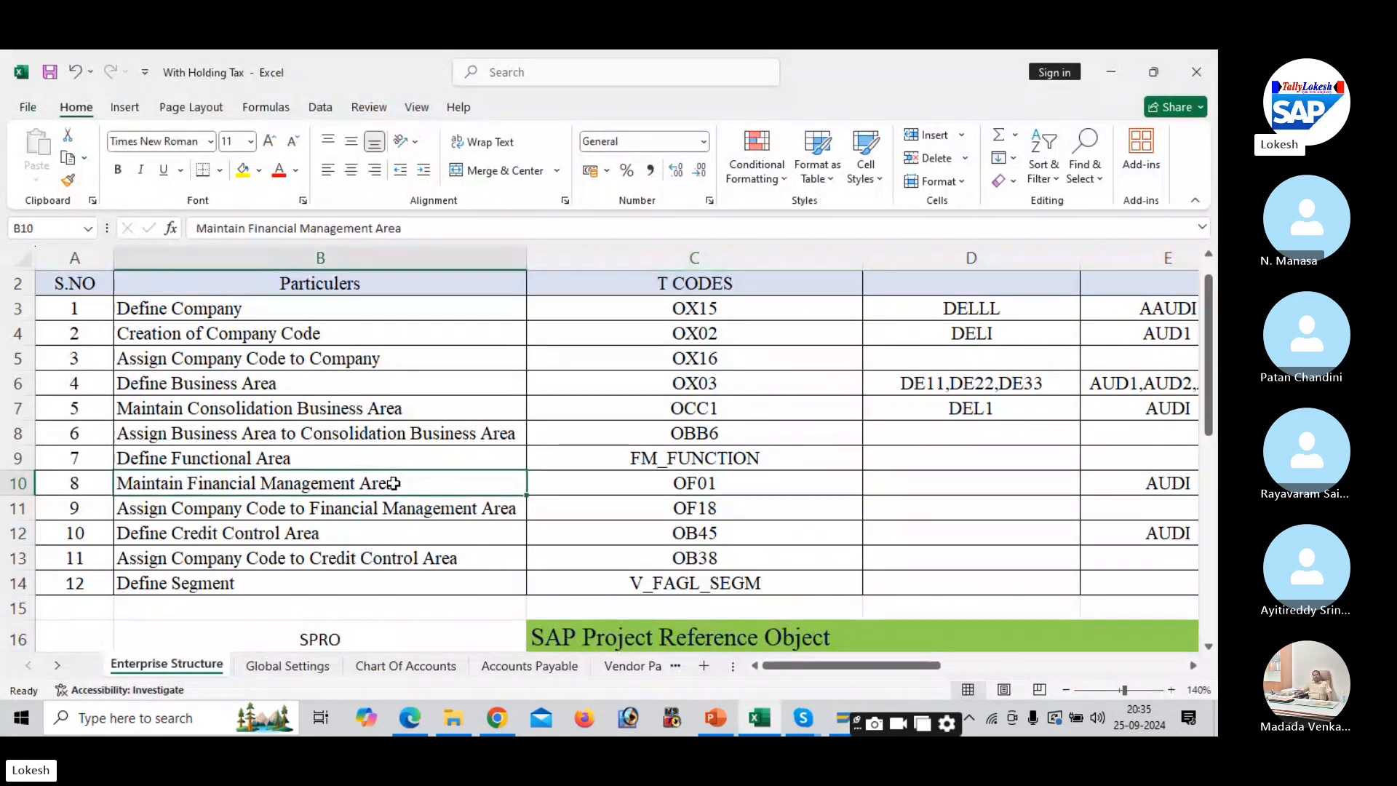
pyautogui.hotkey('ctrl', 'c')
pyautogui.hotkey('alt', 'Tab')
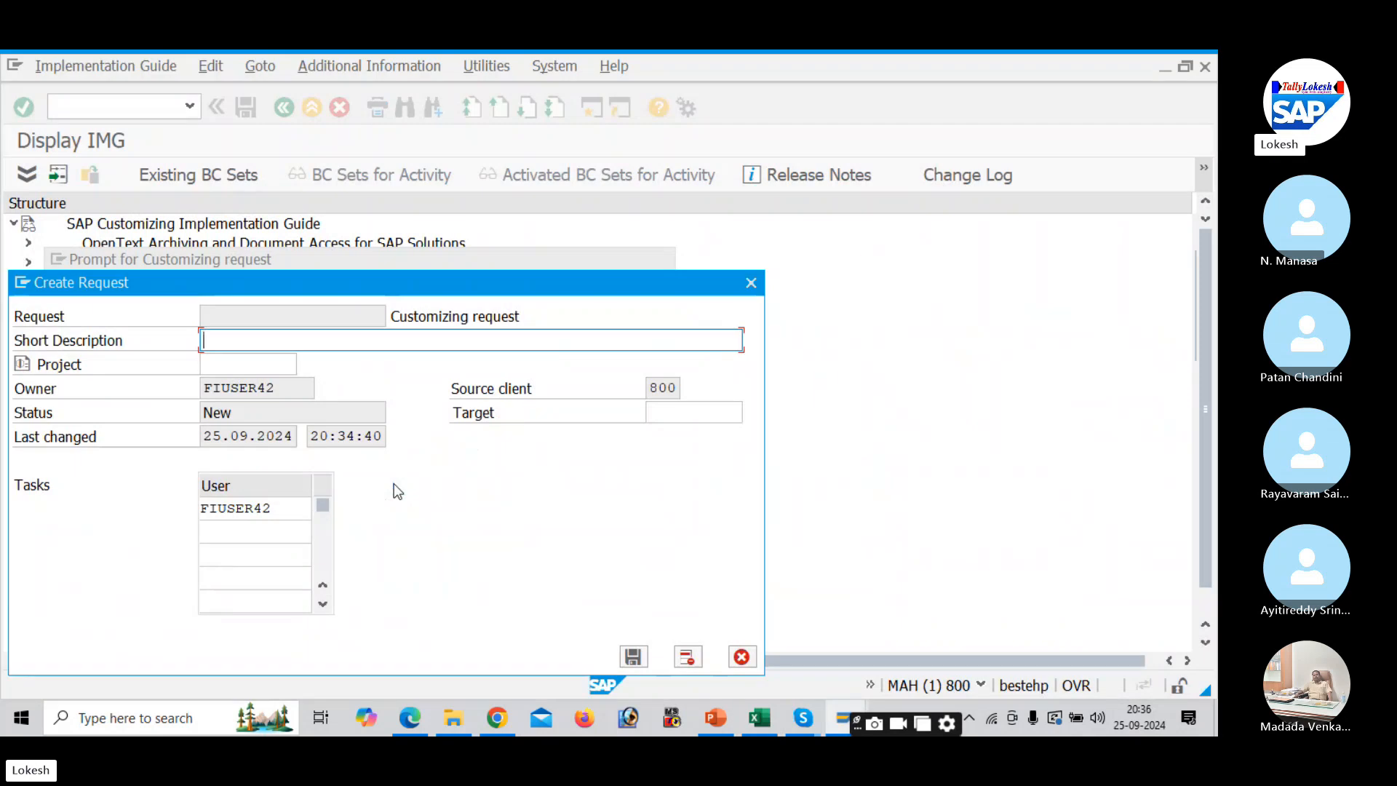
pyautogui.hotkey('ctrl', 'v')
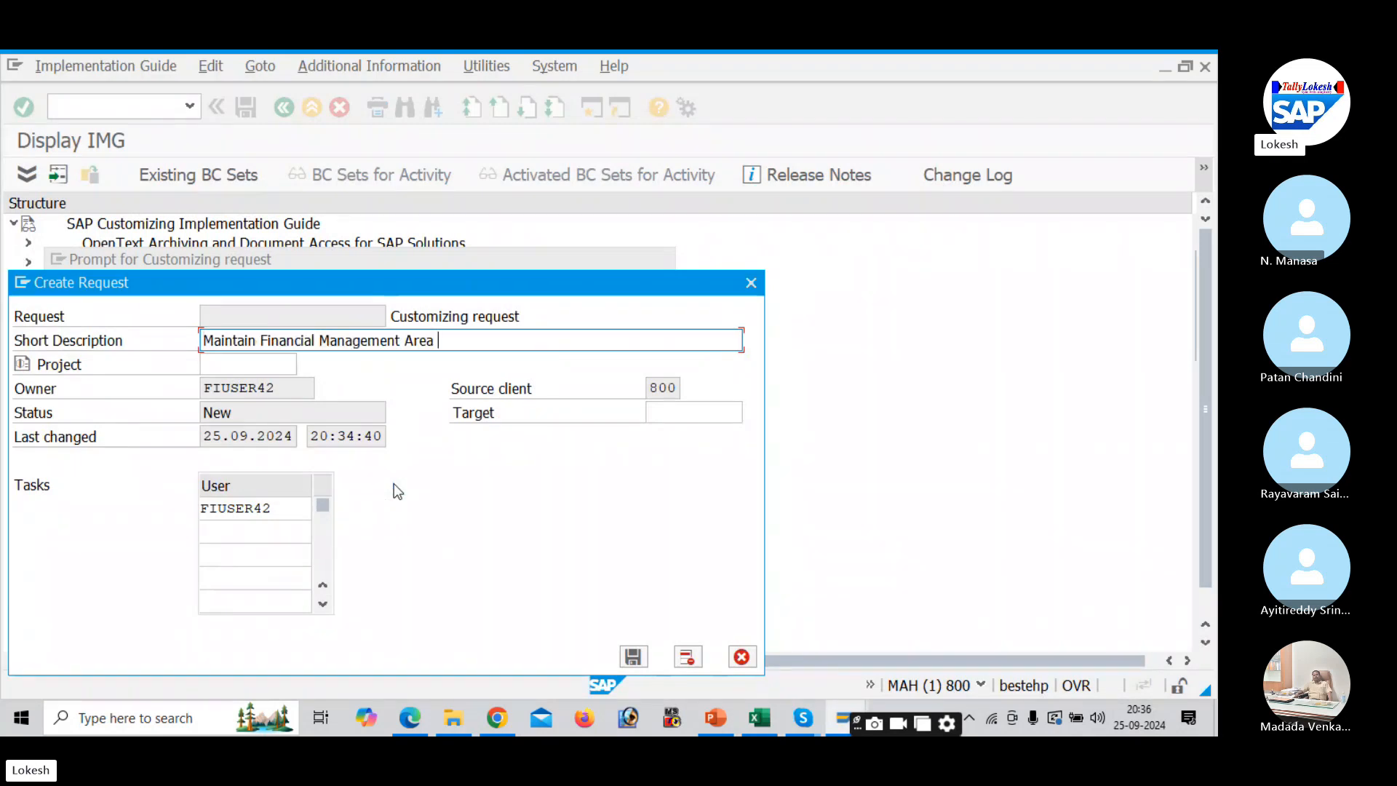
pyautogui.click(634, 658)
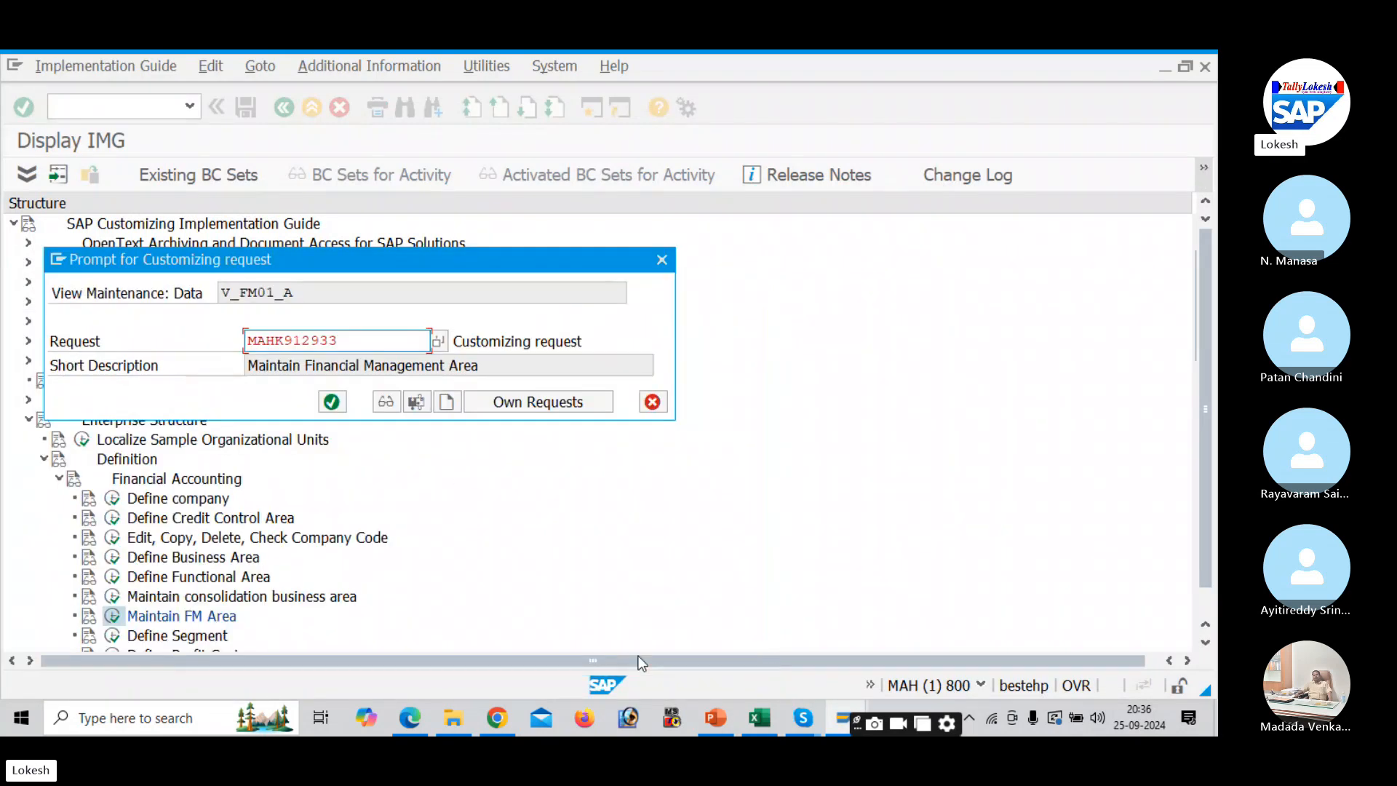
pyautogui.click(333, 404)
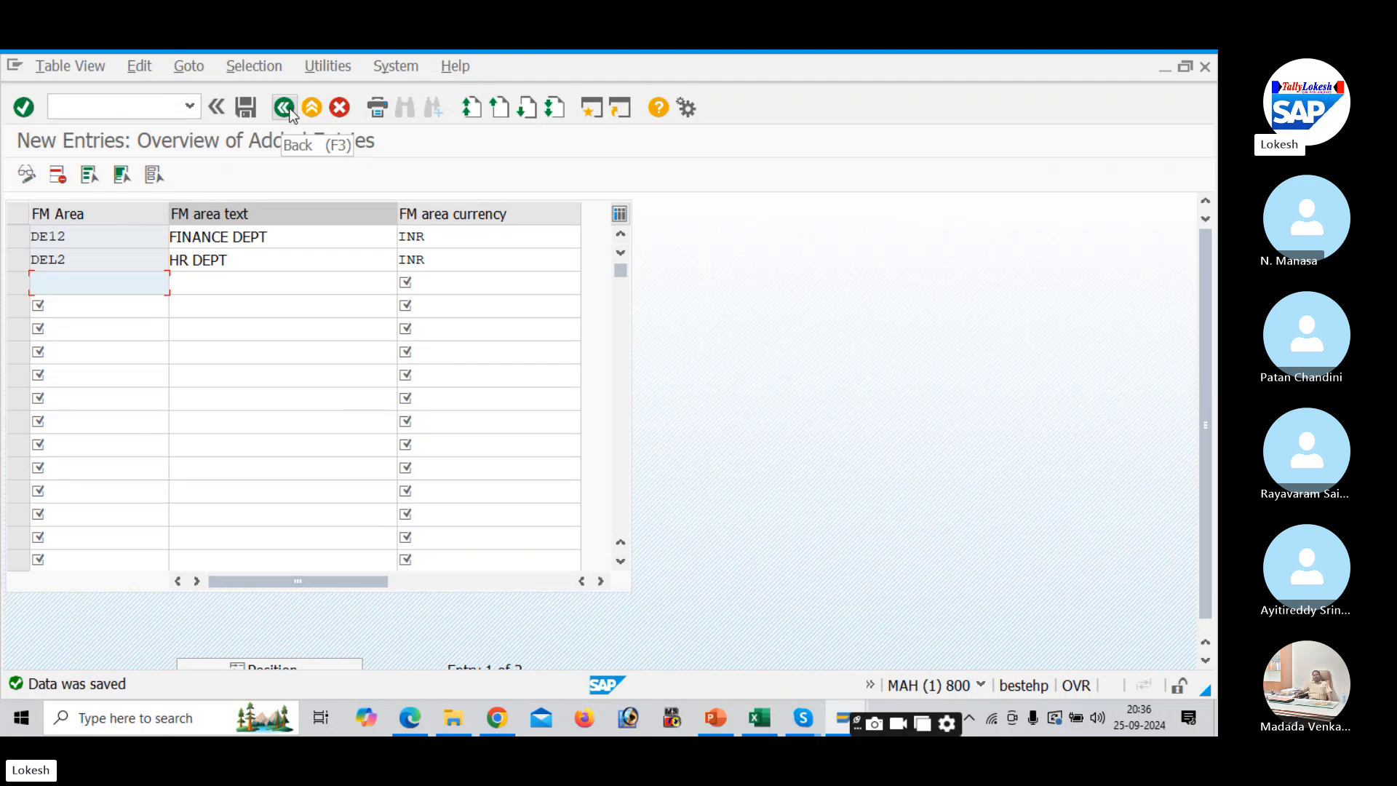
# - Enter DE12,DEL2 in Excel cell D10 beside Maintain Financial Management Area
pyautogui.hotkey('alt', 'Tab')
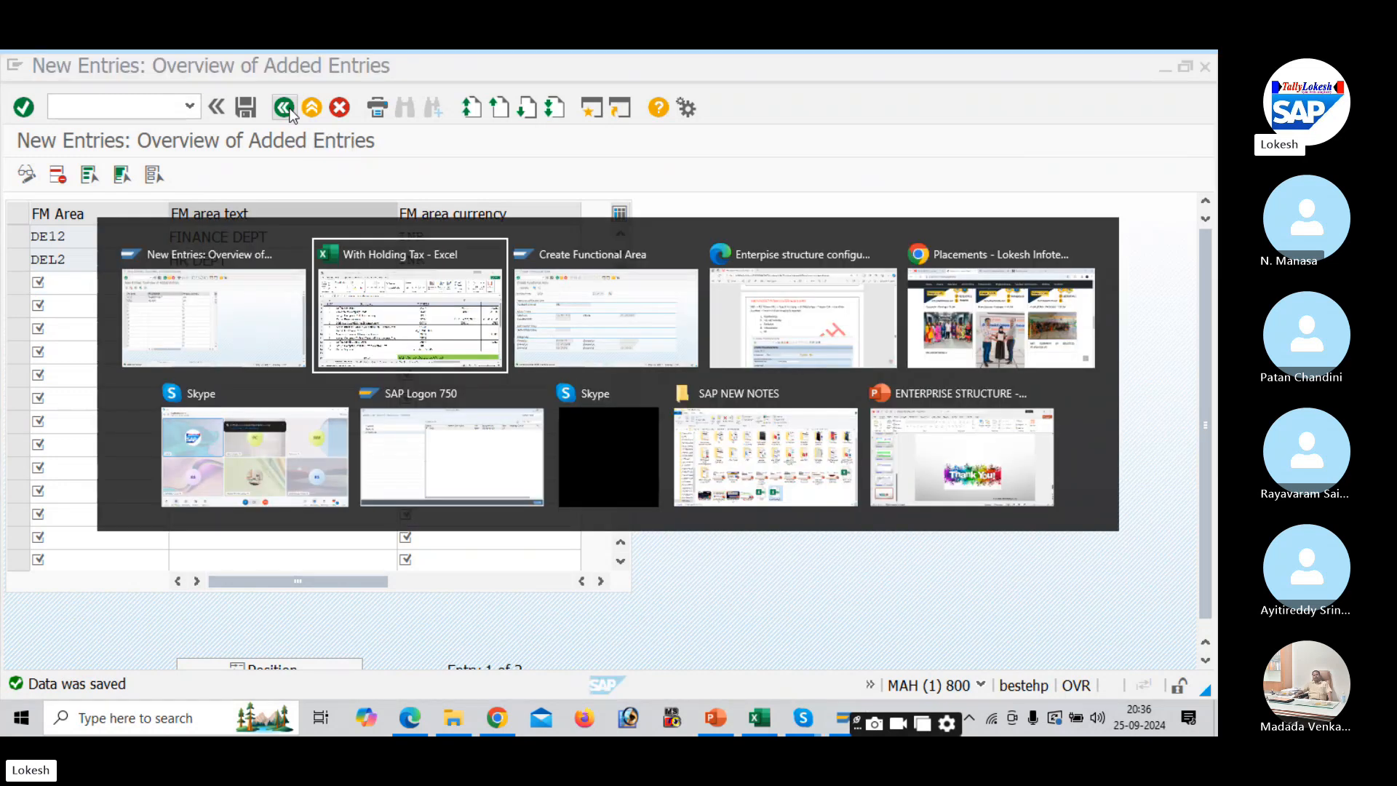
pyautogui.click(916, 486)
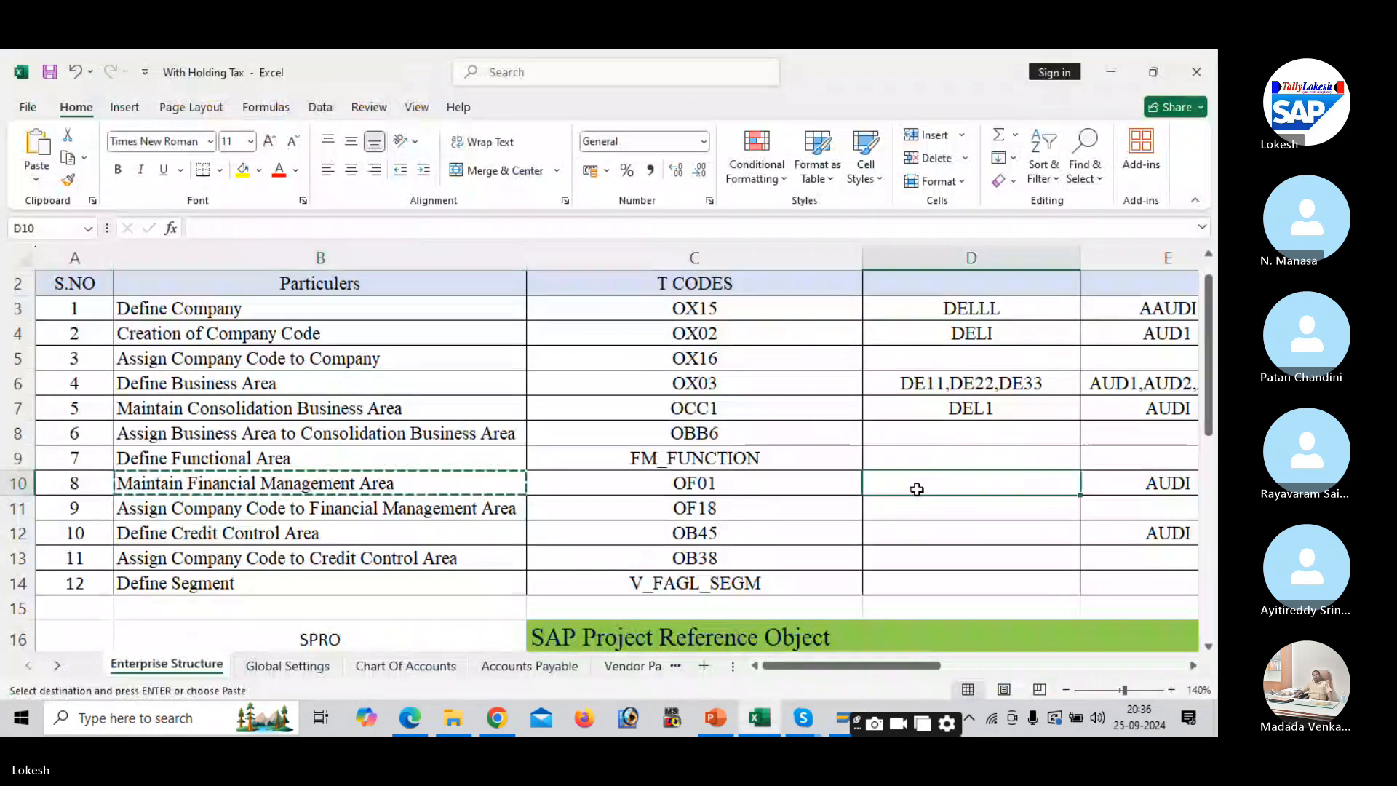
pyautogui.write('DE')
pyautogui.press('BackSpace')
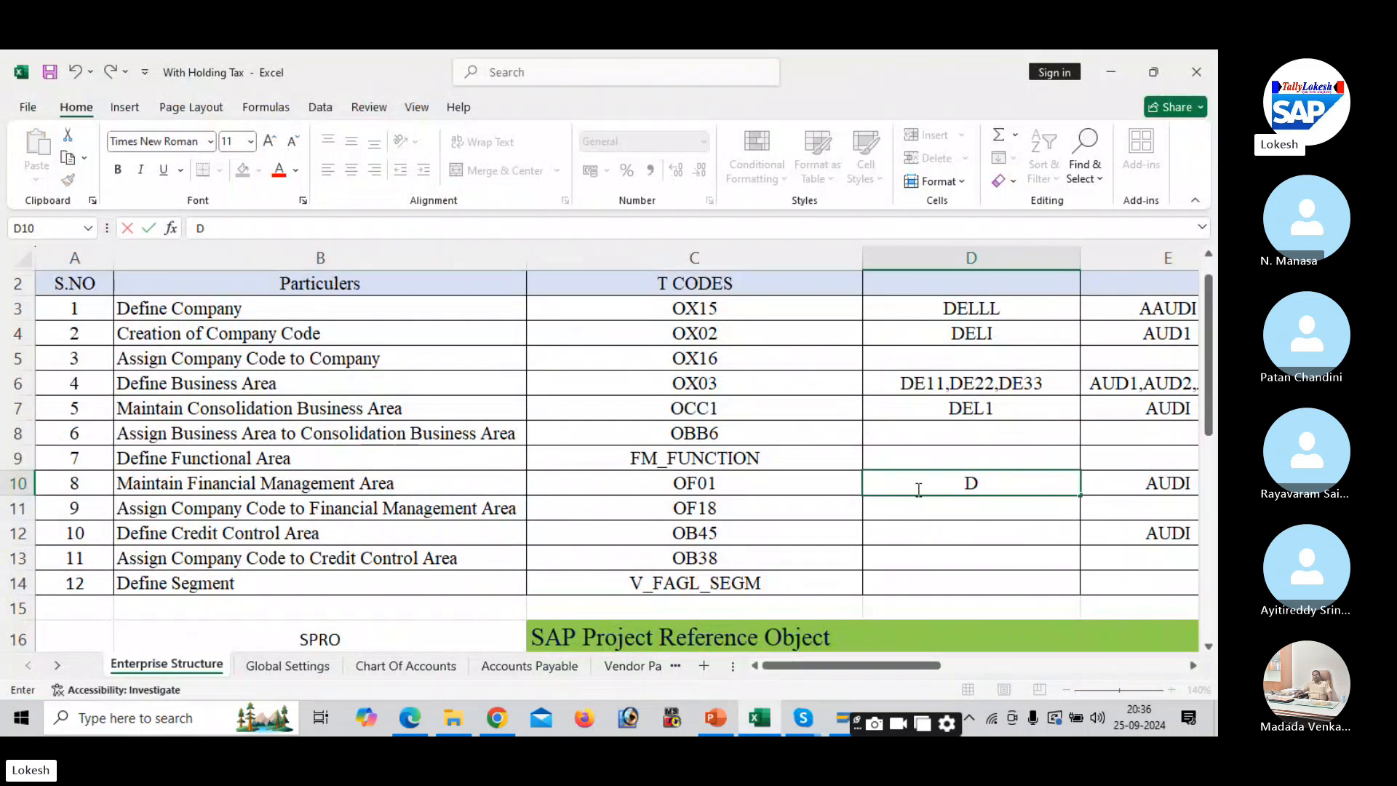
pyautogui.write('E12,DE')
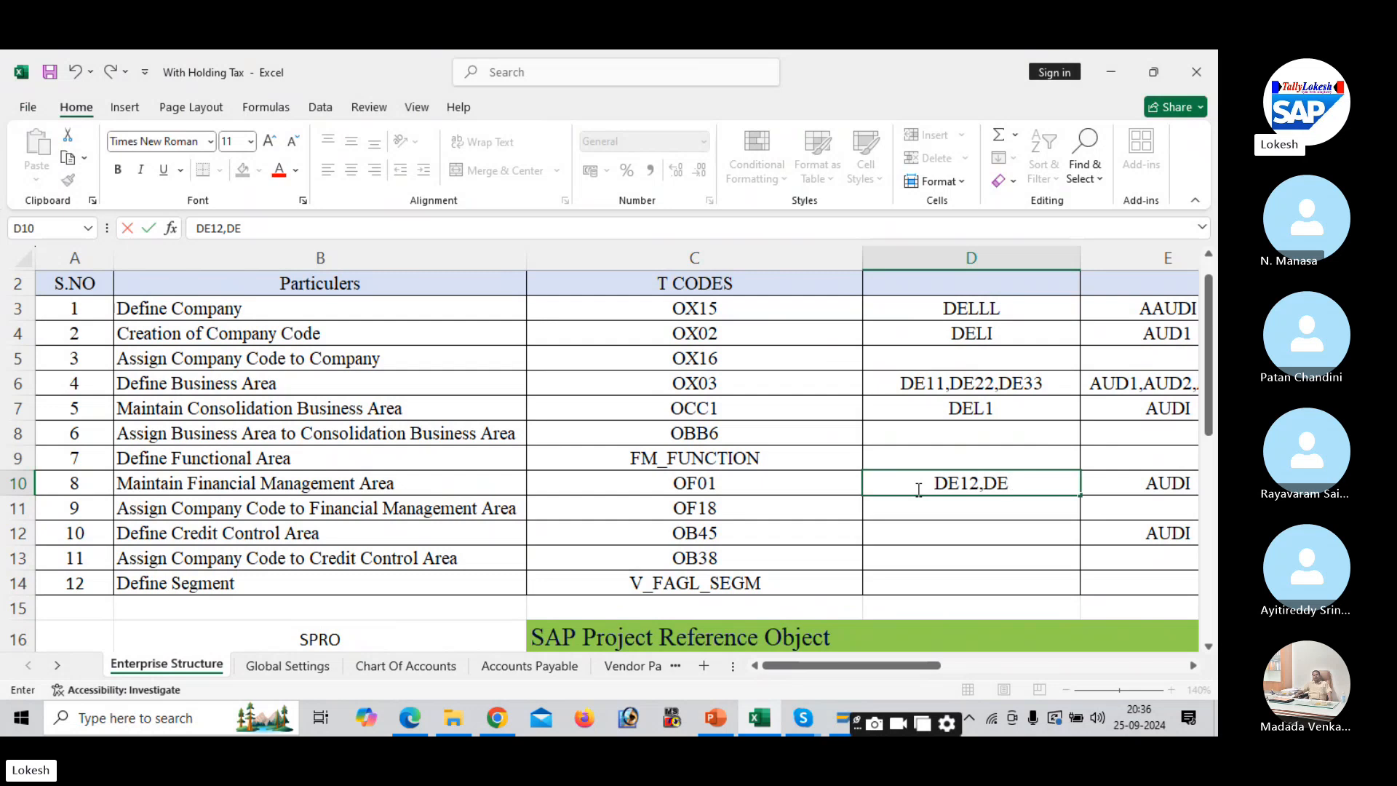
pyautogui.write('L2')
pyautogui.press('Return')
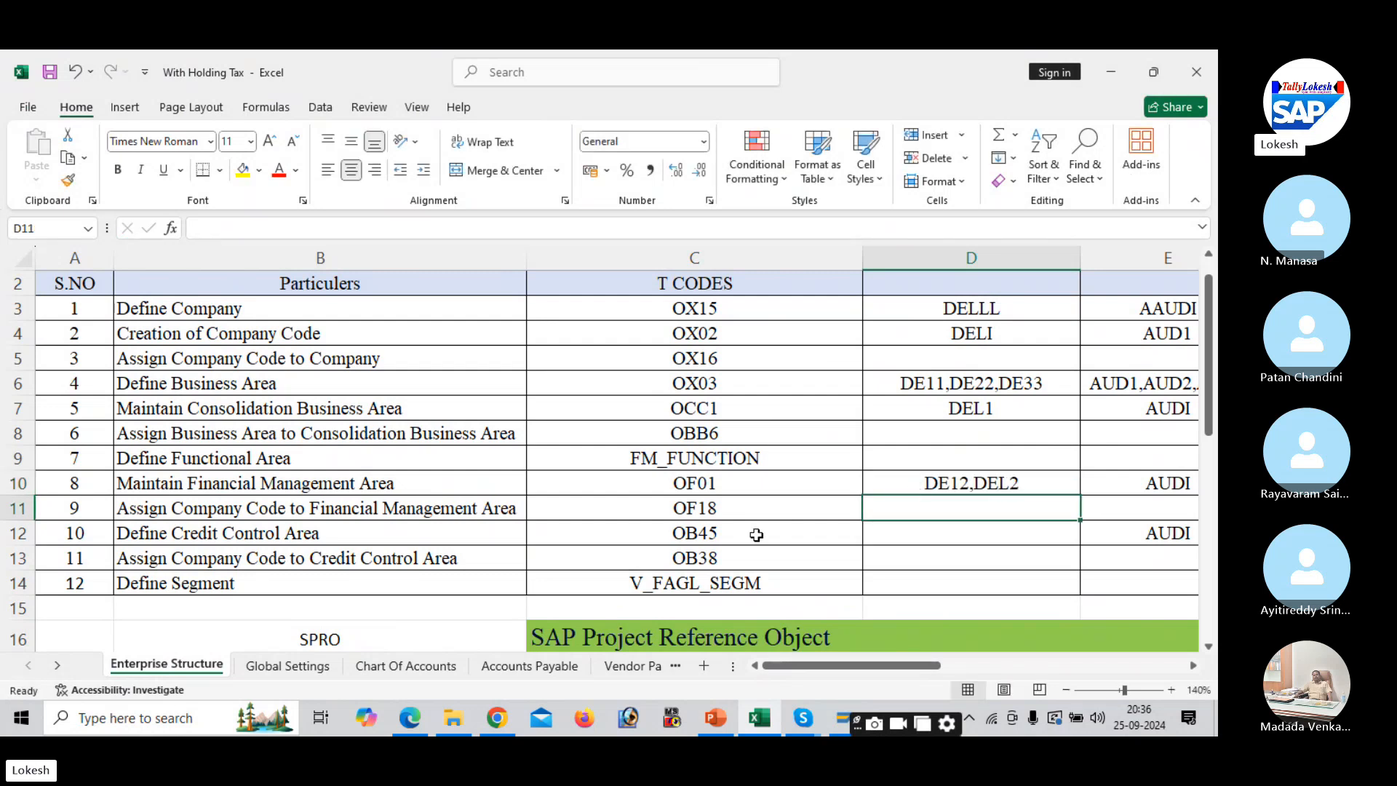
pyautogui.click(750, 498)
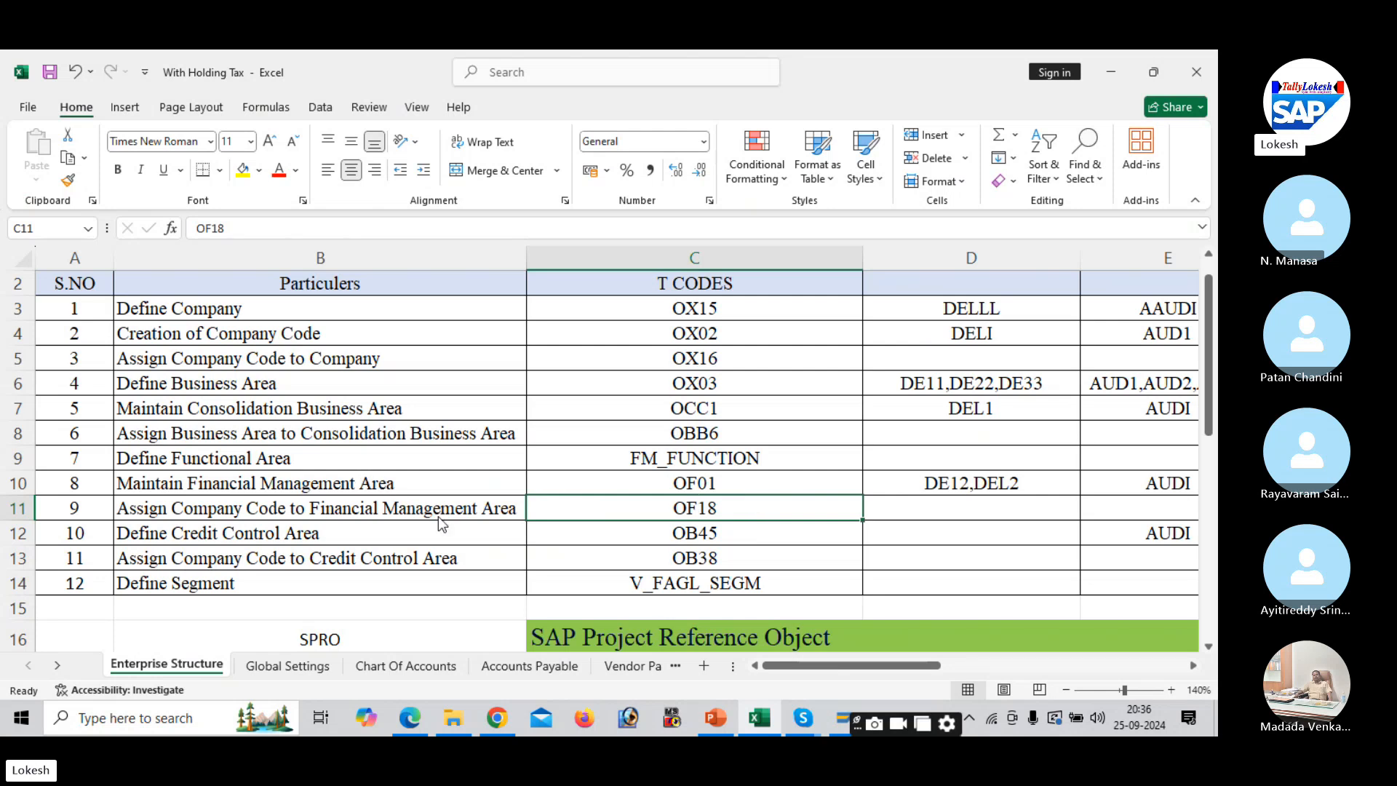
pyautogui.hotkey('alt', 'Tab')
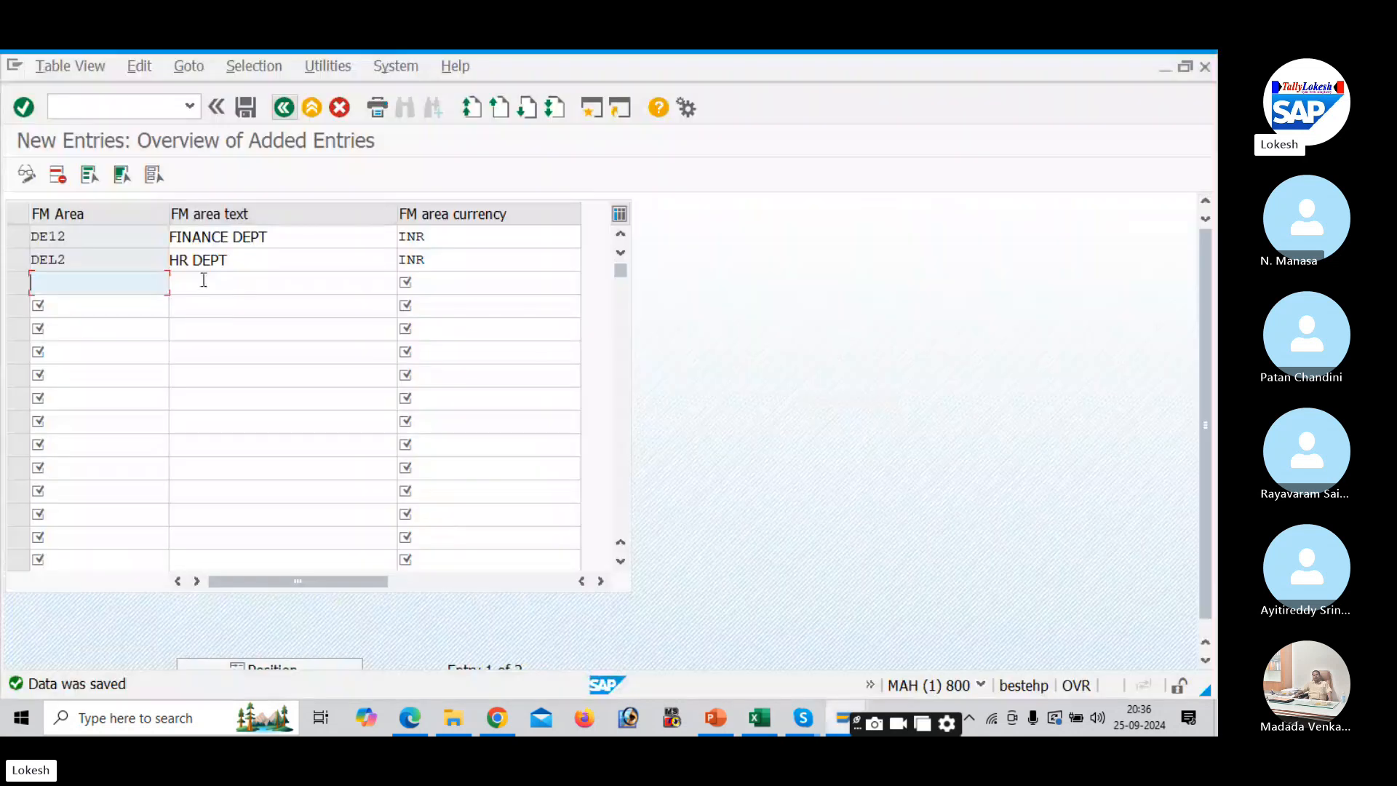
# - Open Assign Company Code to Financial Management Area and position the table at company code DELI
pyautogui.click(286, 106)
pyautogui.click(285, 106)
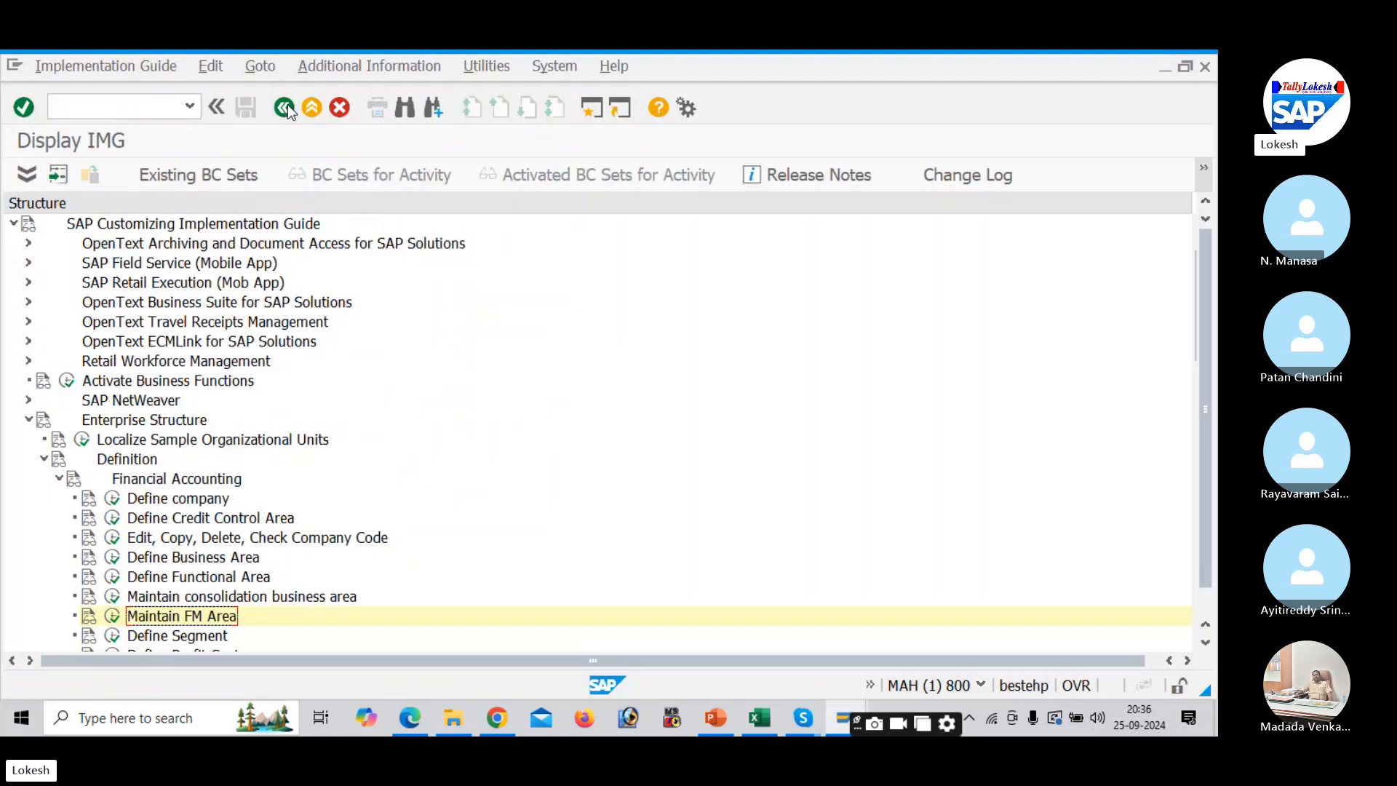
pyautogui.click(44, 459)
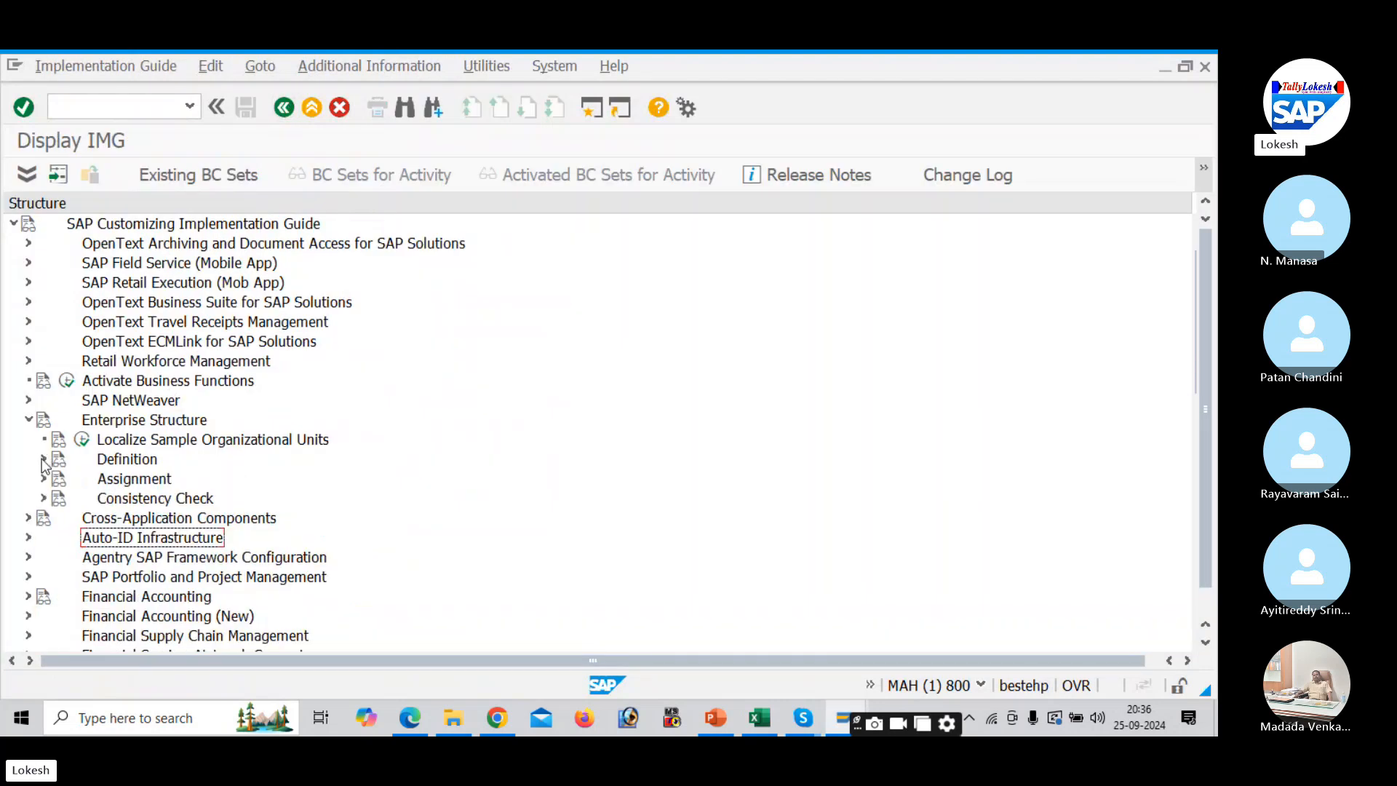
pyautogui.click(43, 475)
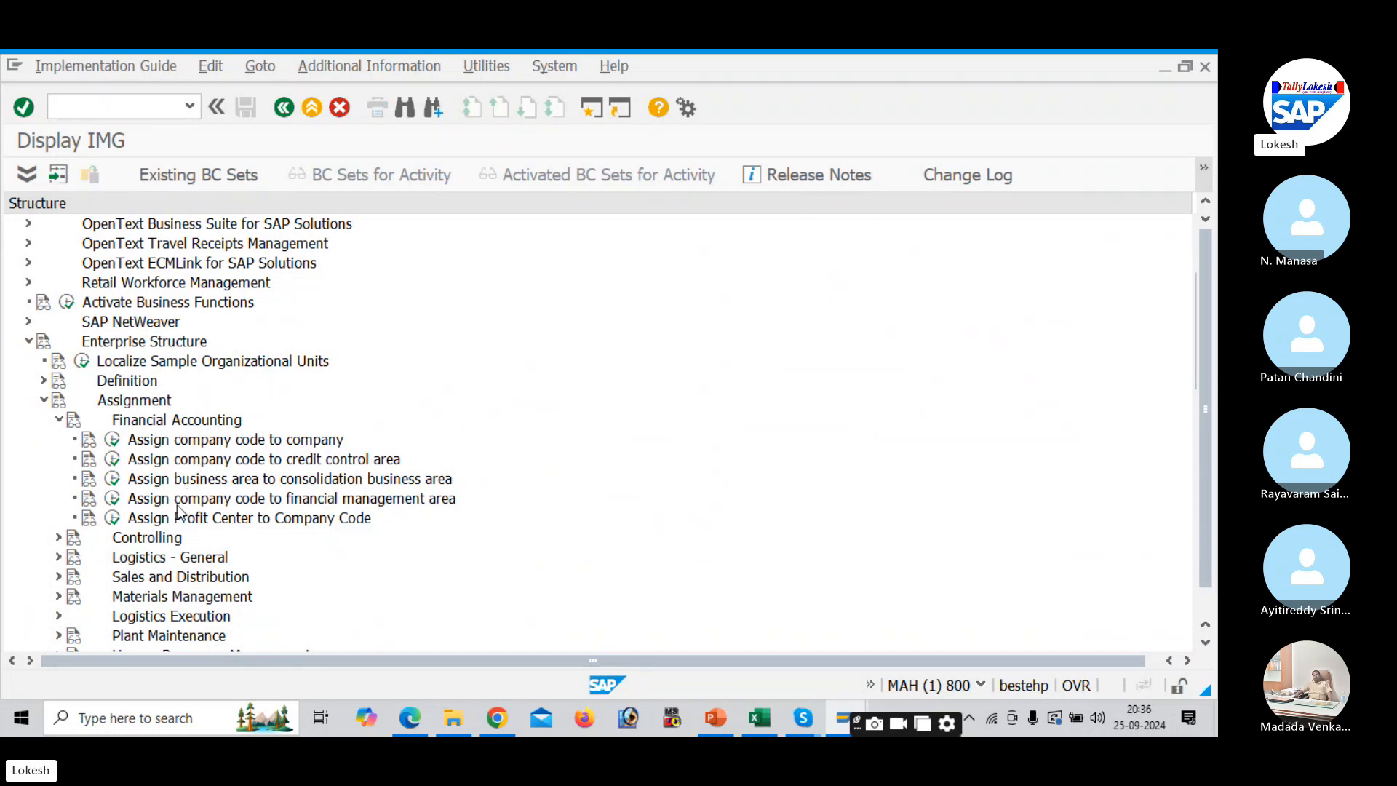
pyautogui.click(113, 499)
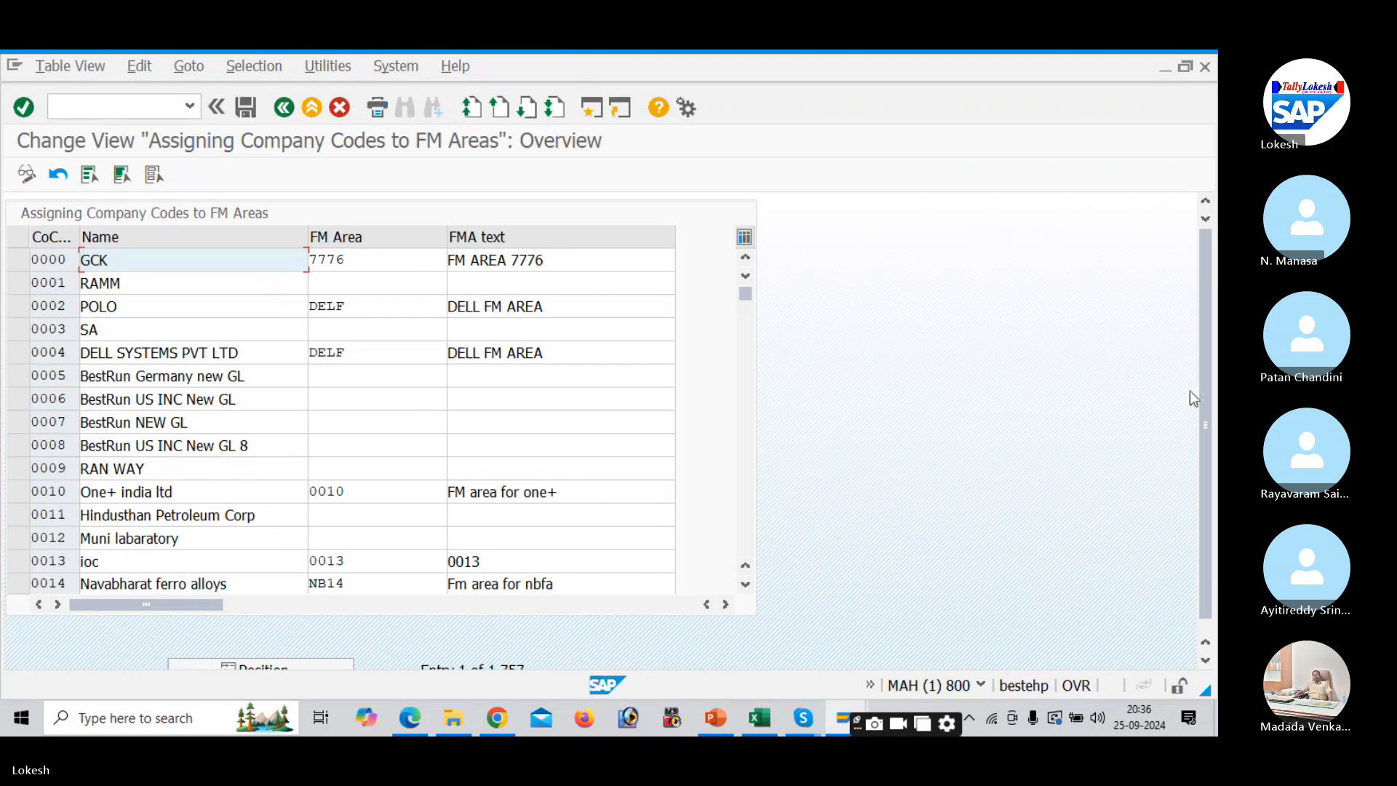
pyautogui.scroll(-1, 1203, 404)
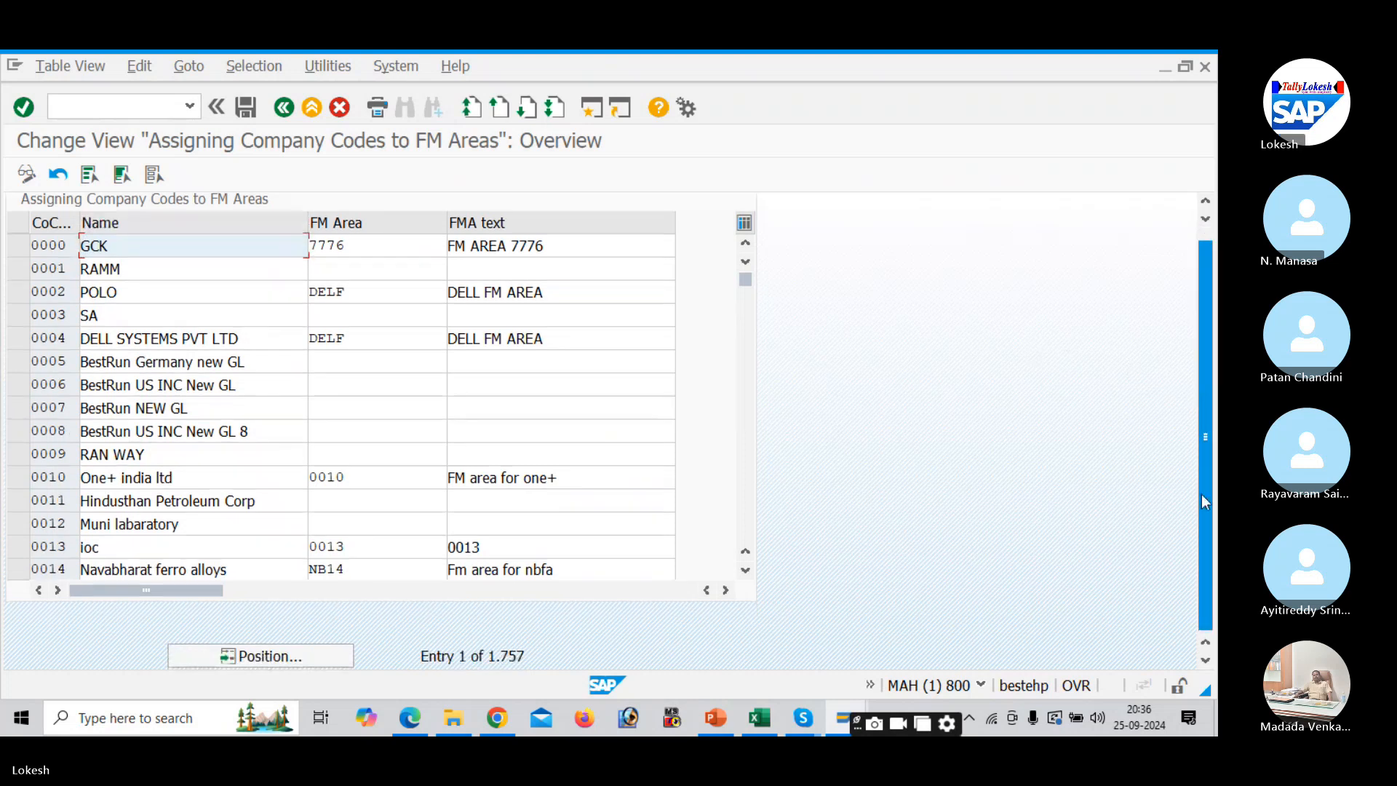
pyautogui.click(327, 653)
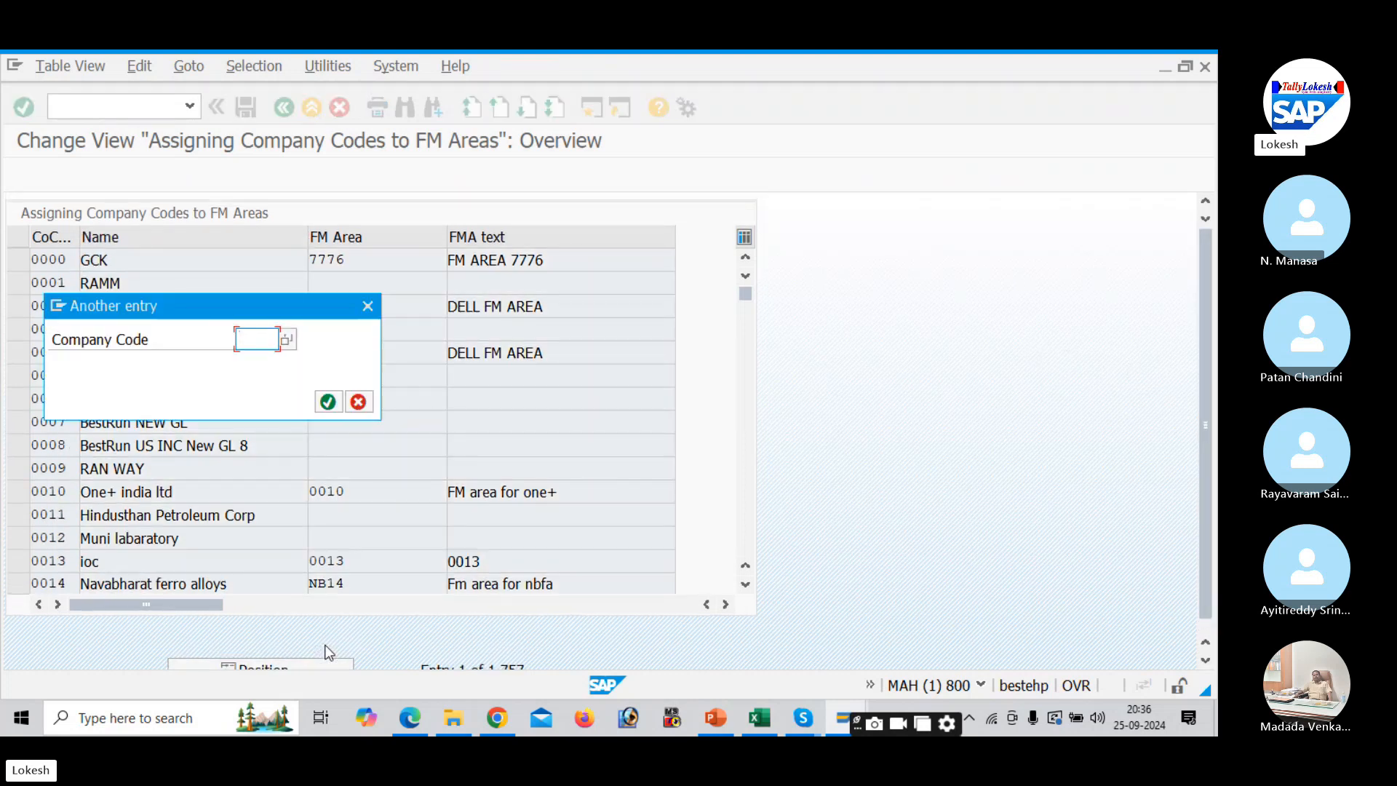
pyautogui.write('DELI')
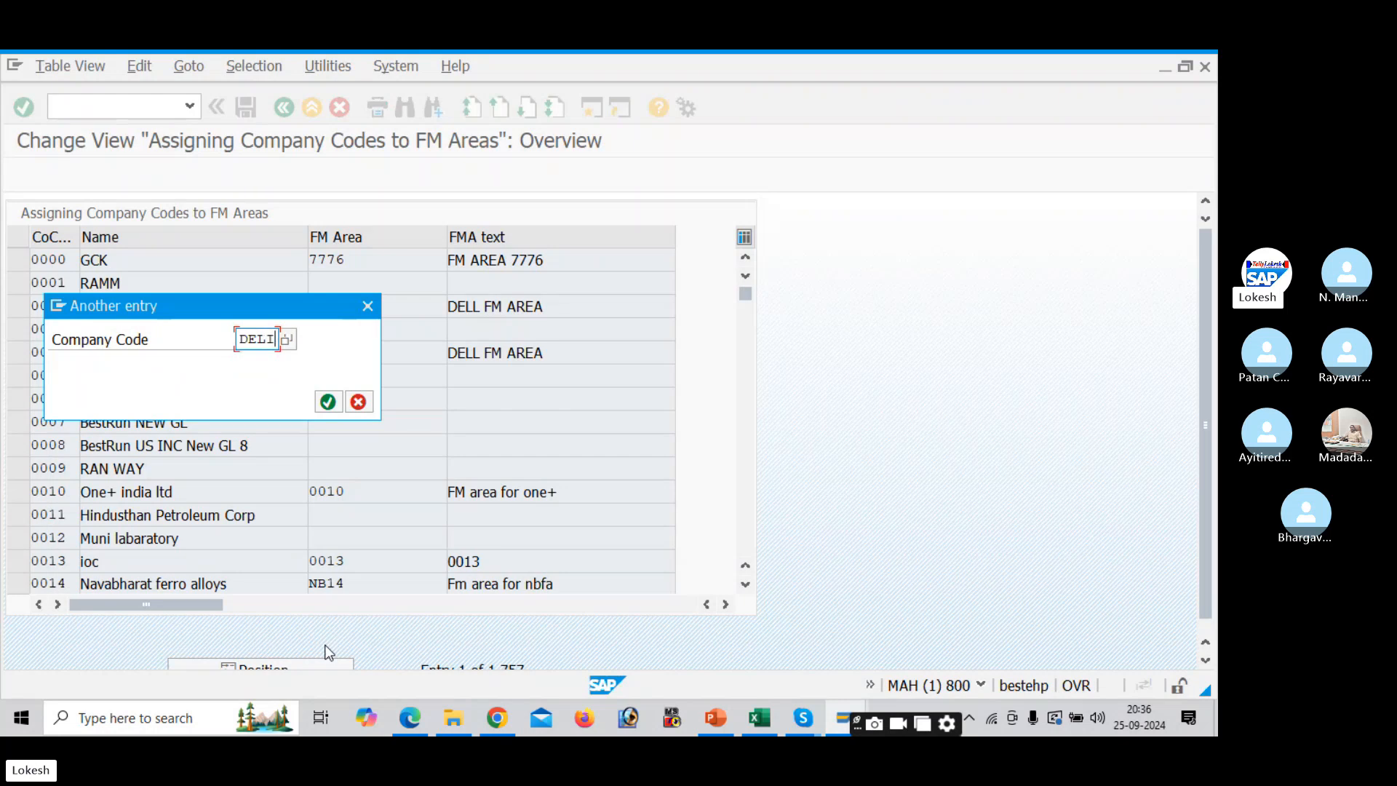
pyautogui.press('Return')
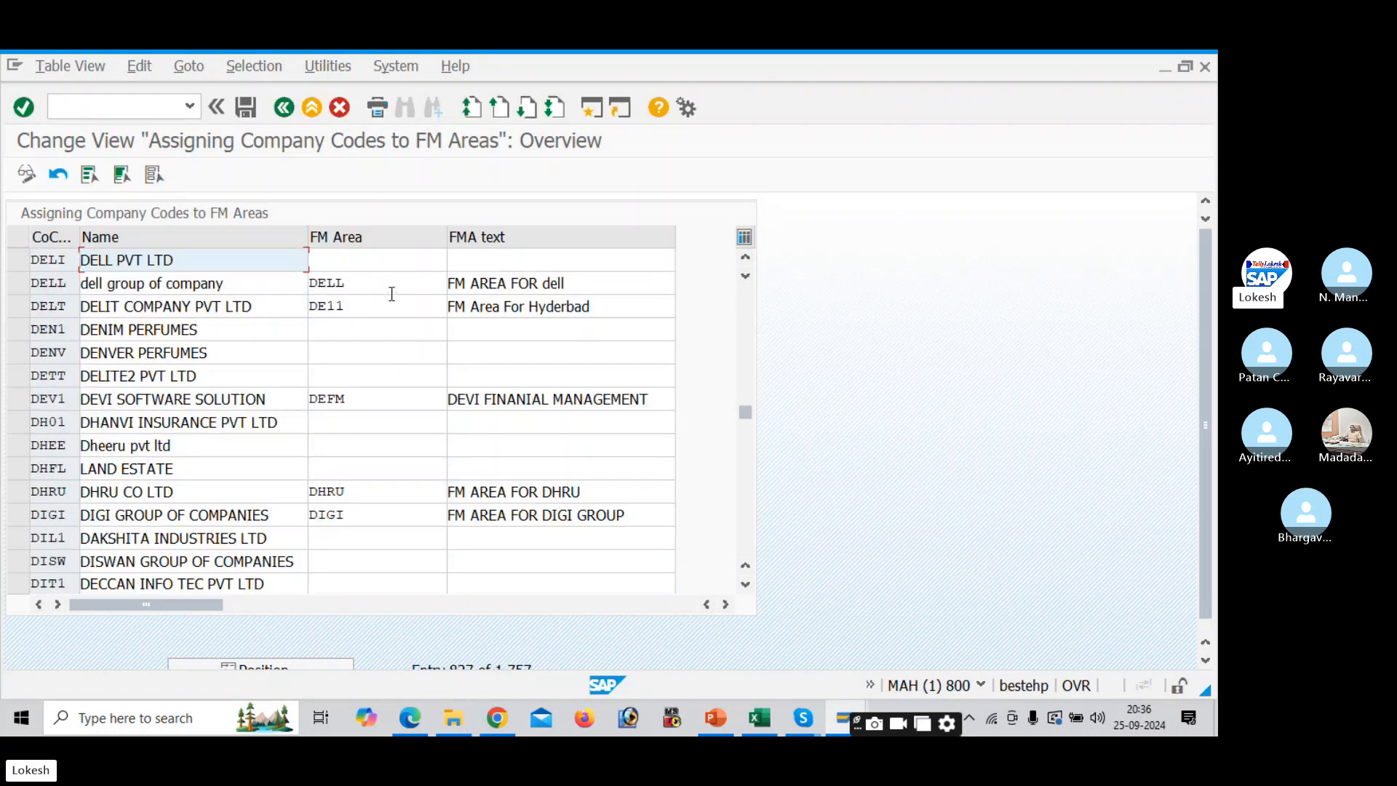
# - Enter FM area DE12 (FINANCE DEPT) for company code DELI, checking the code in Excel
pyautogui.click(380, 267)
pyautogui.write('DE')
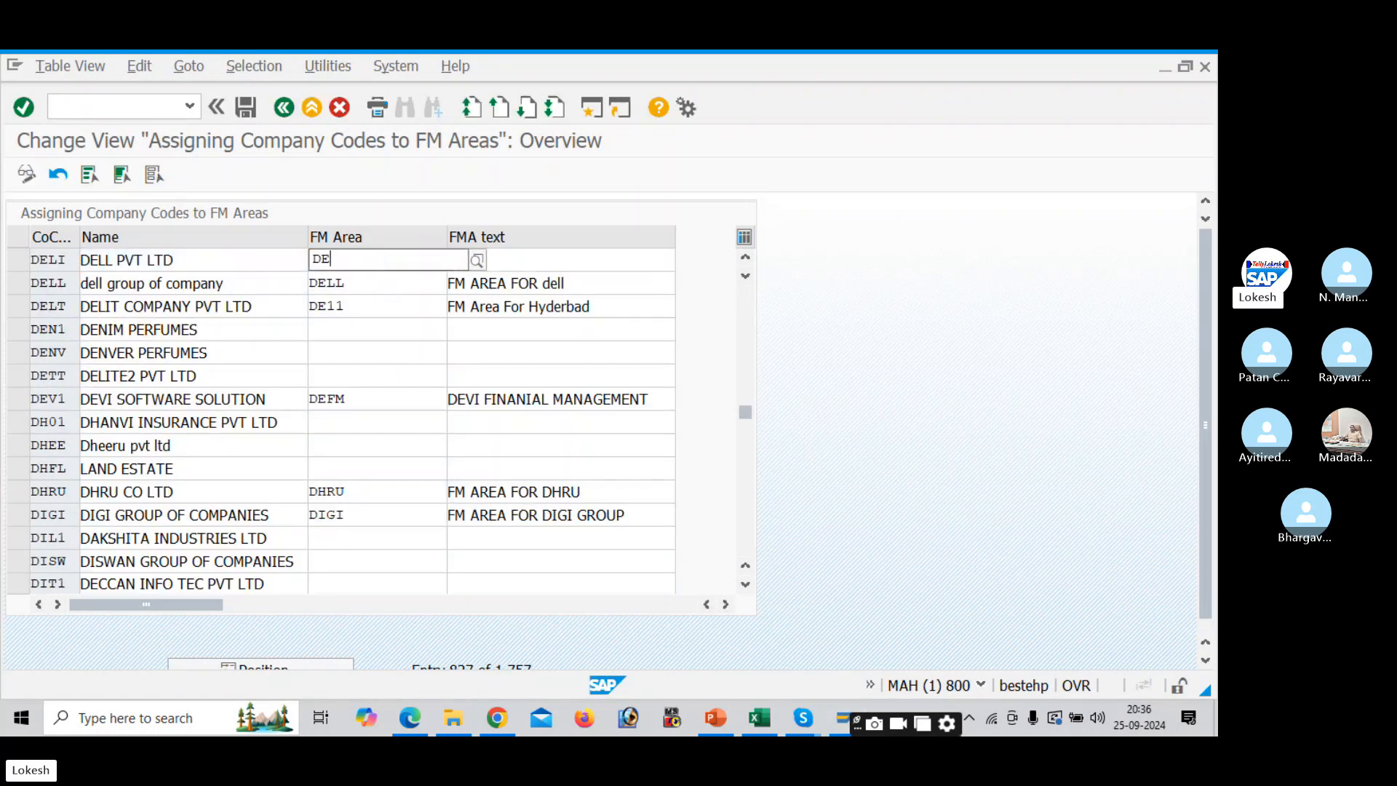
pyautogui.hotkey('alt', 'Tab')
pyautogui.click(375, 261)
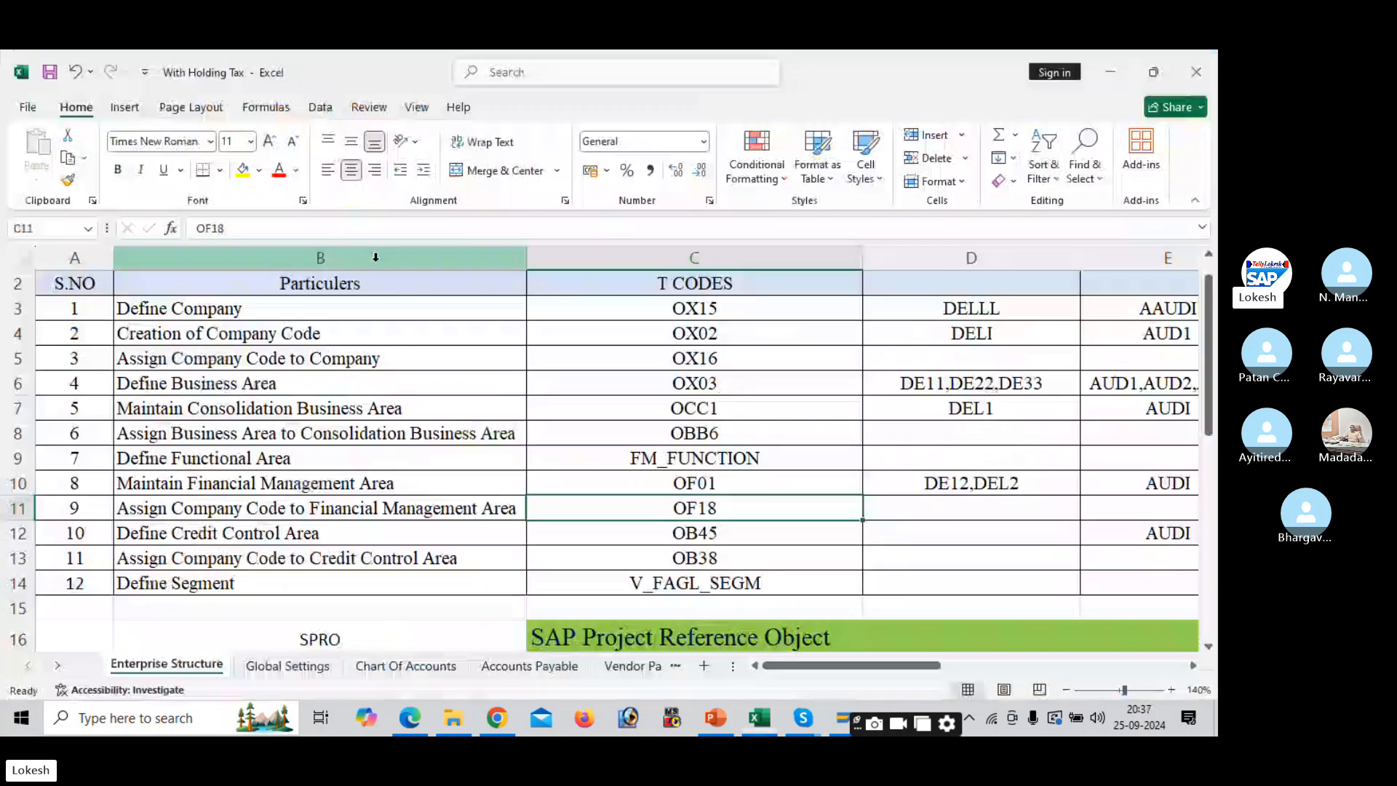
pyautogui.click(952, 477)
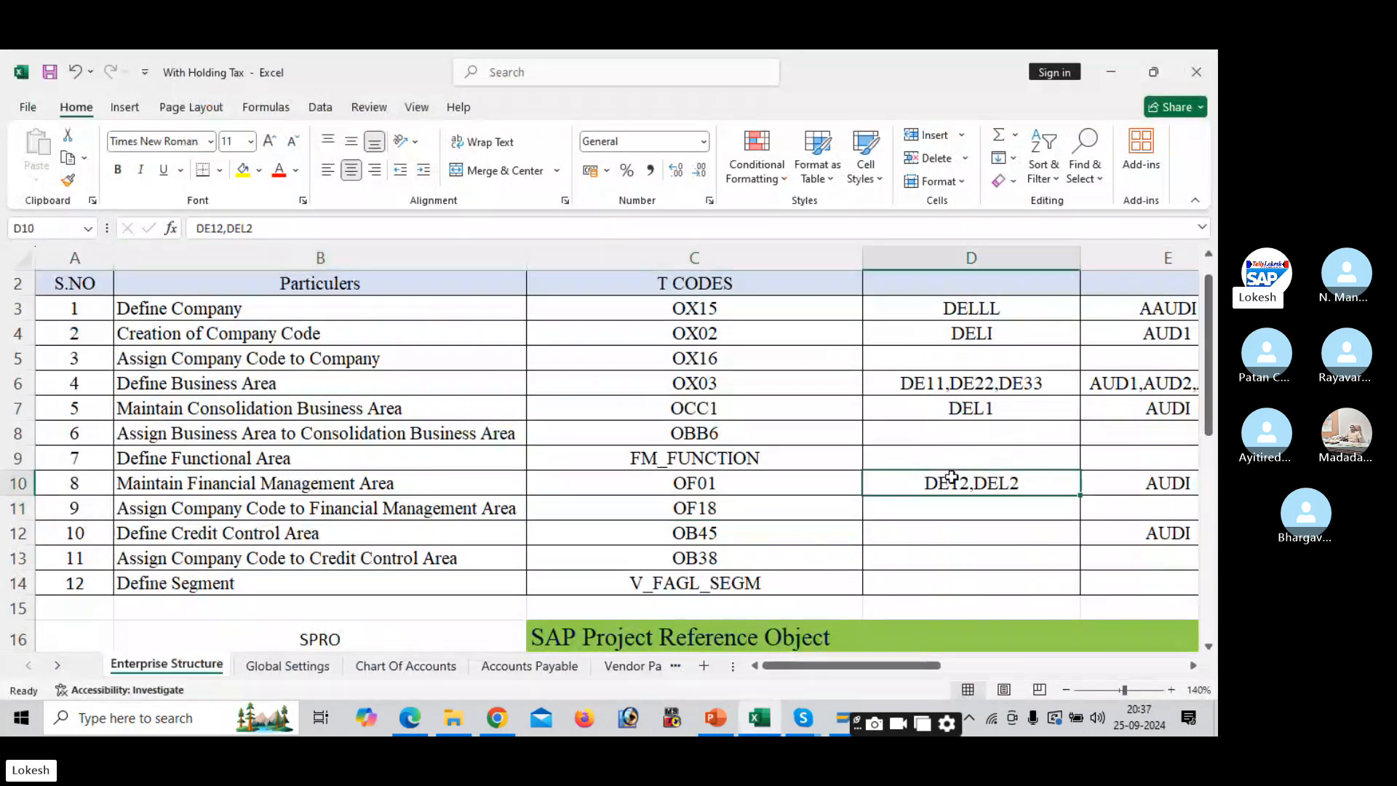
pyautogui.hotkey('alt', 'Tab')
pyautogui.write('12')
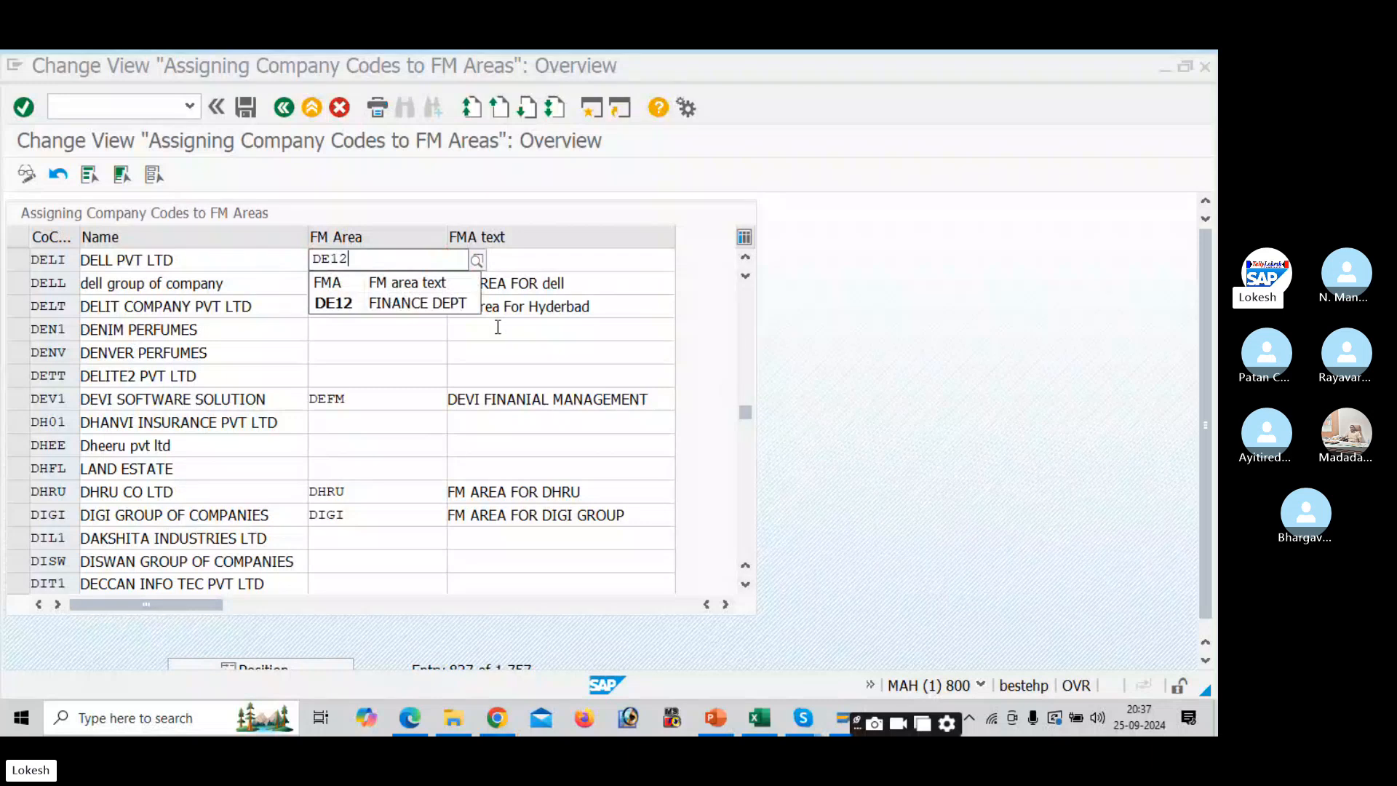
pyautogui.click(442, 305)
pyautogui.click(511, 266)
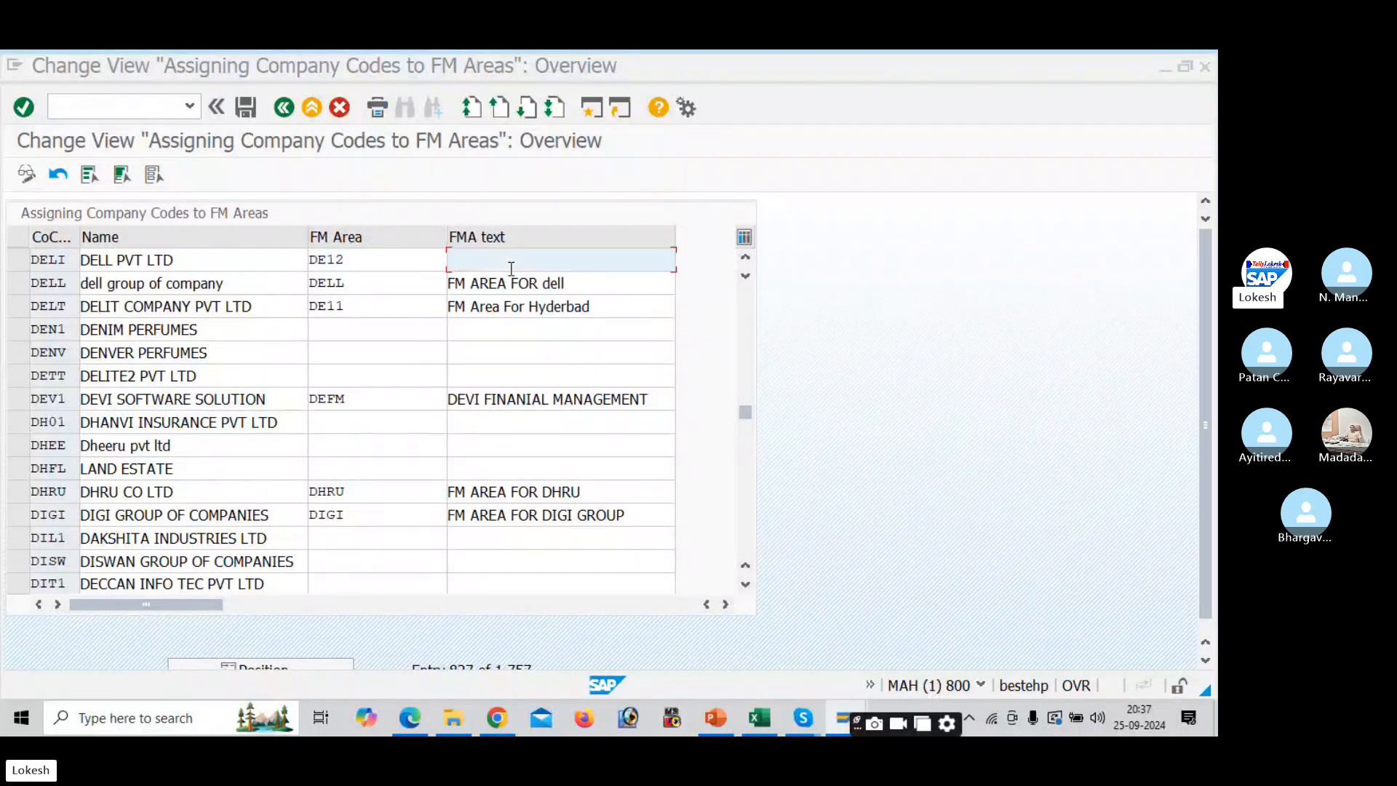
# - Save under new request 'Assign Company Code to Financial Management Area', then go back to the IMG tree
pyautogui.click(247, 107)
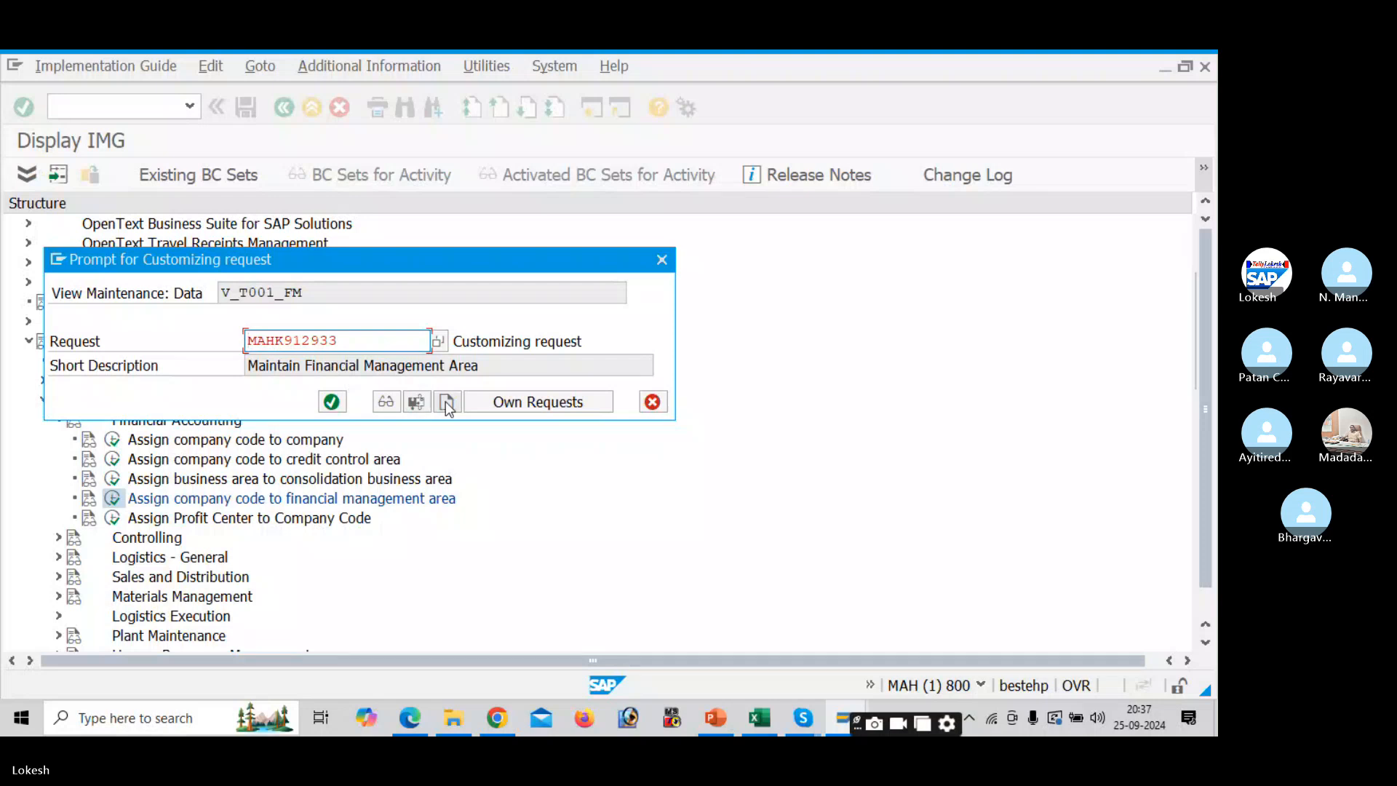
pyautogui.click(446, 402)
pyautogui.hotkey('alt', 'Tab')
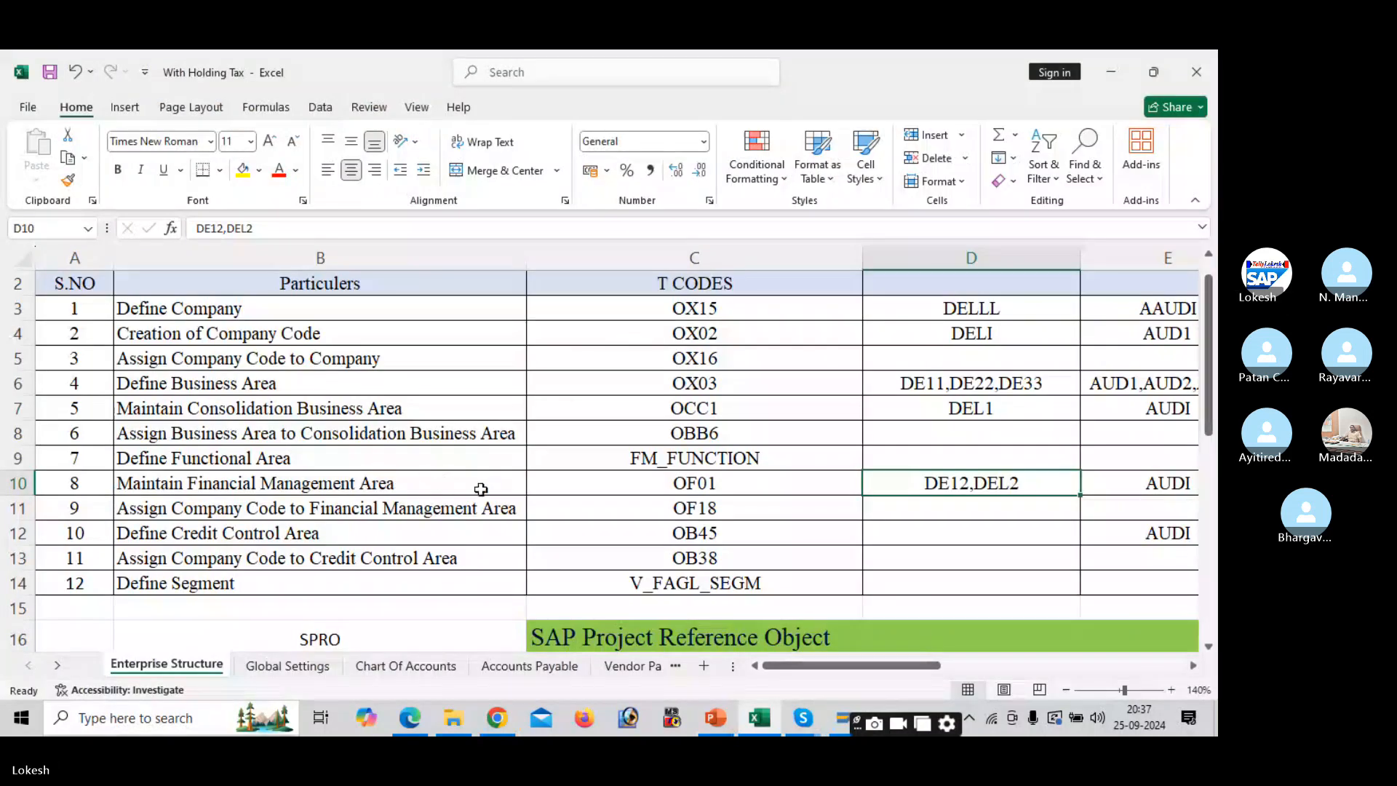
pyautogui.click(458, 506)
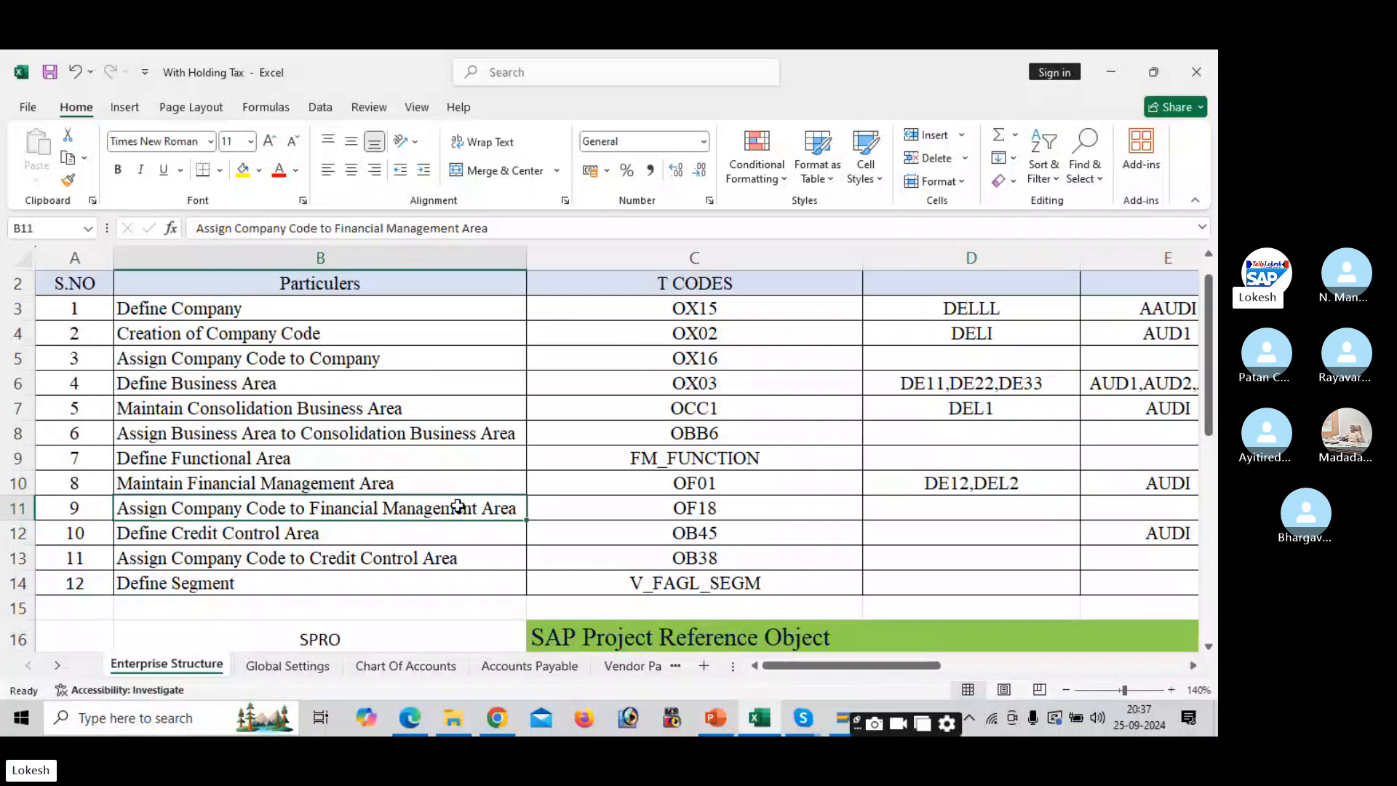
pyautogui.hotkey('ctrl', 'c')
pyautogui.hotkey('alt', 'Tab')
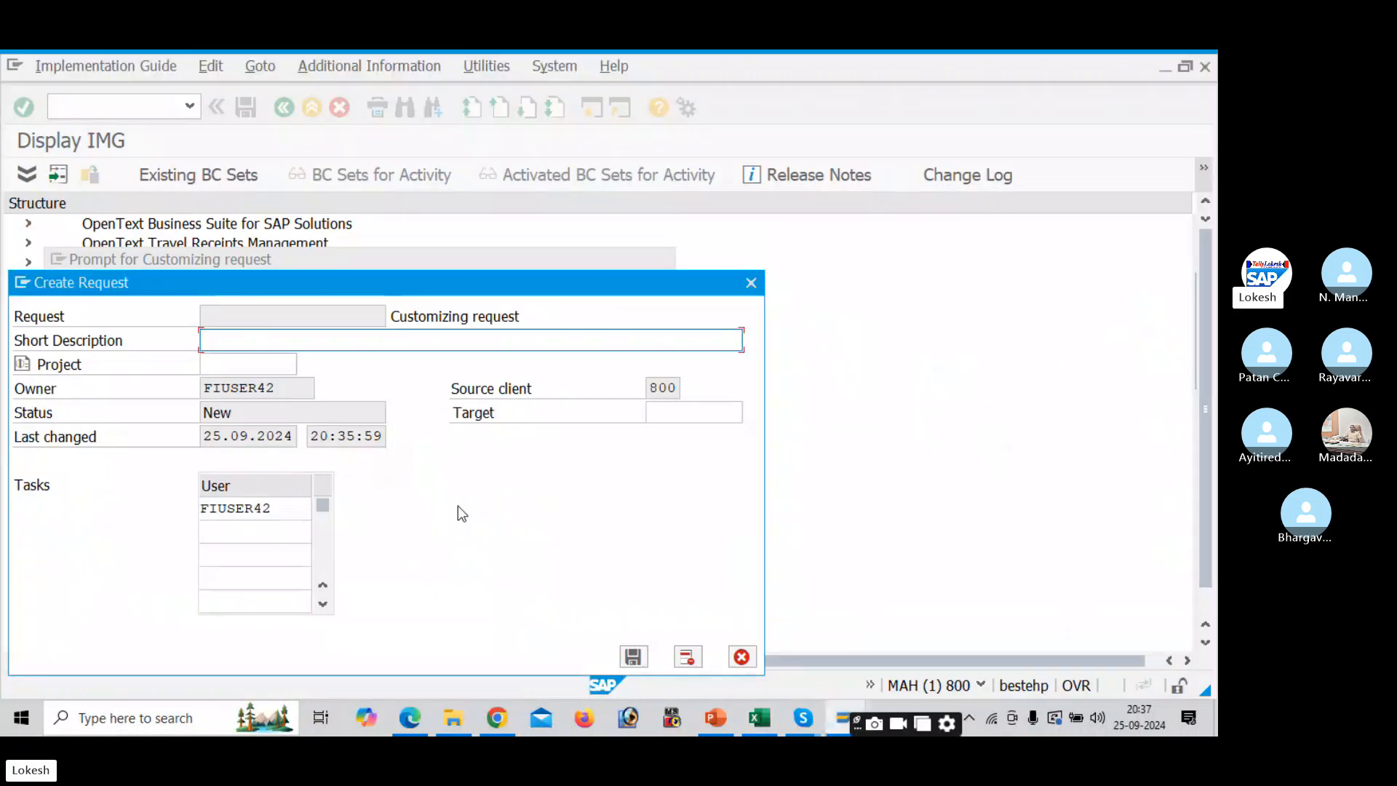
pyautogui.hotkey('ctrl', 'v')
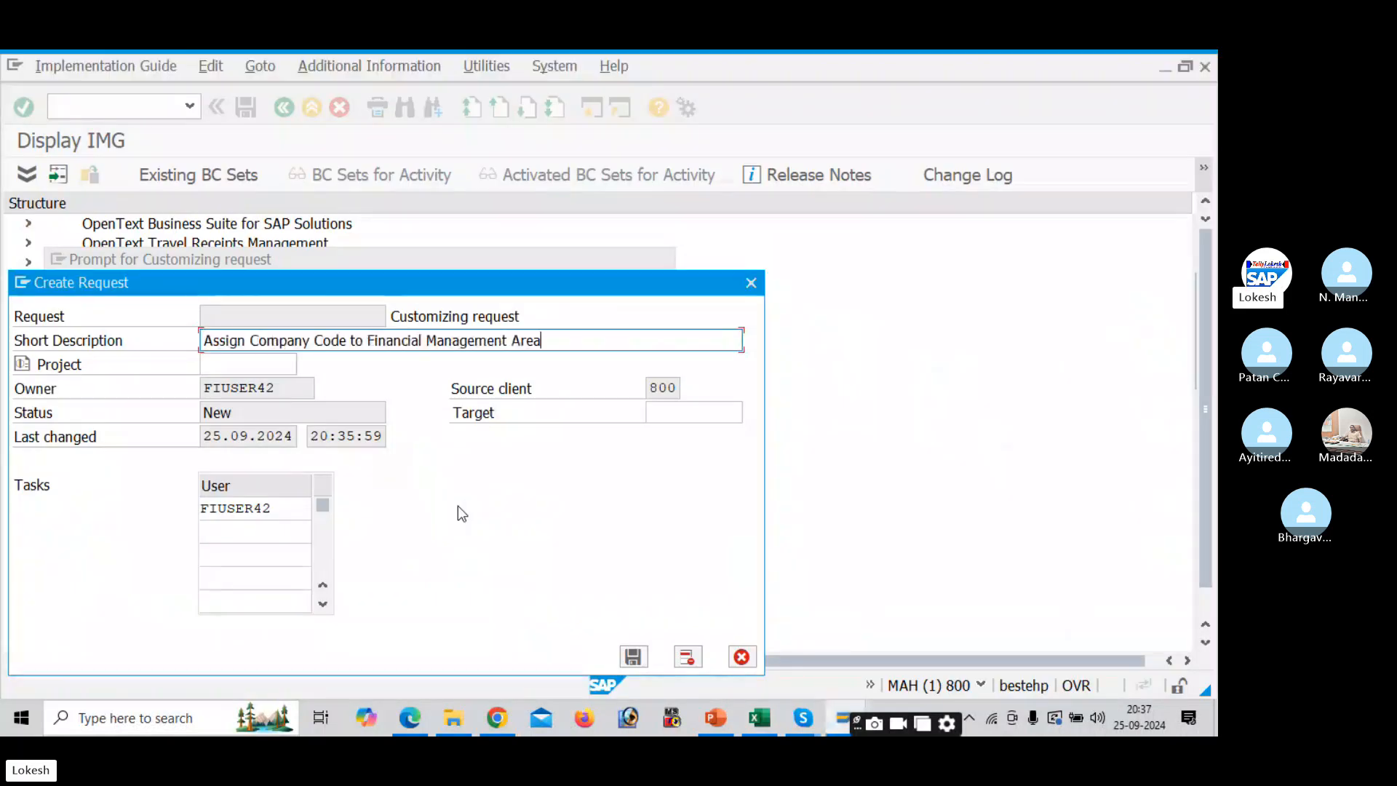
pyautogui.click(639, 653)
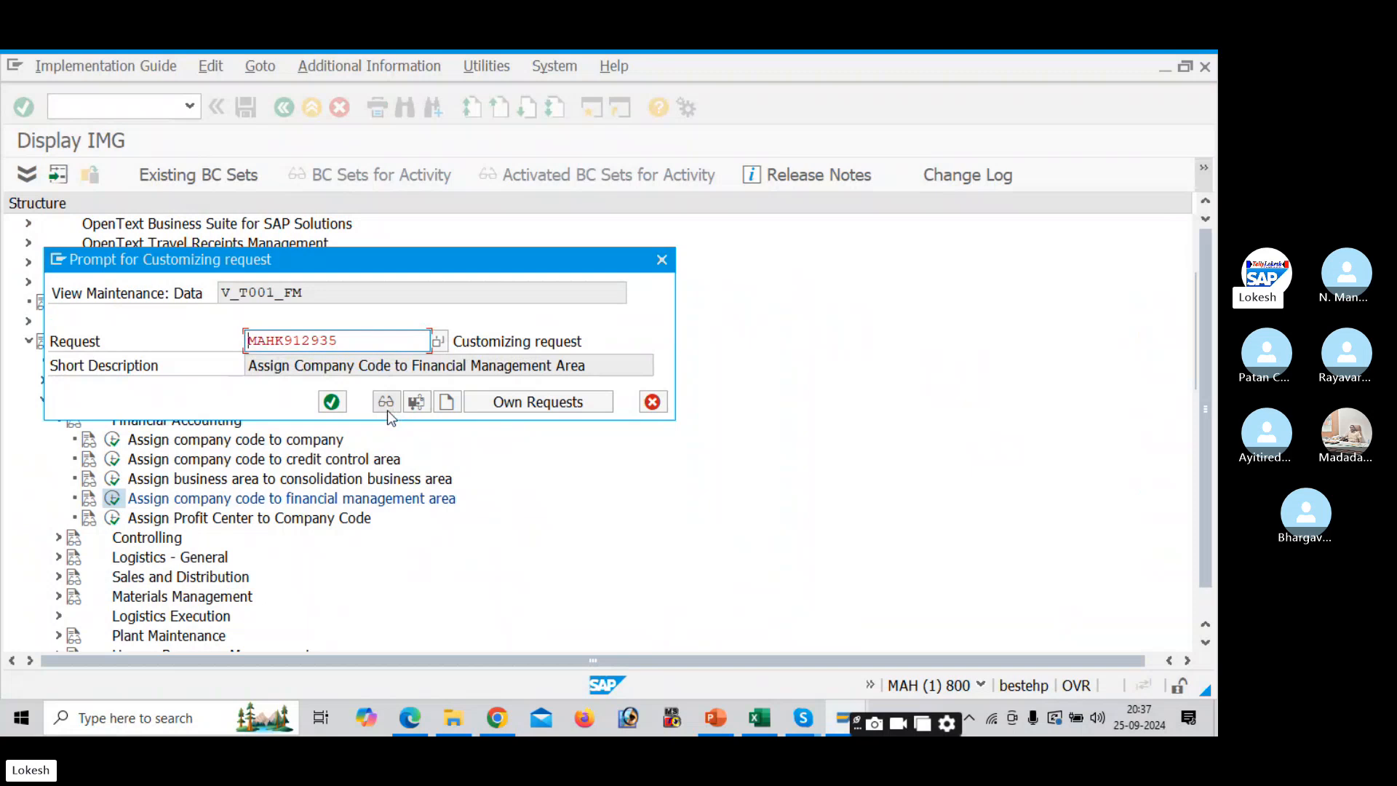
pyautogui.click(331, 402)
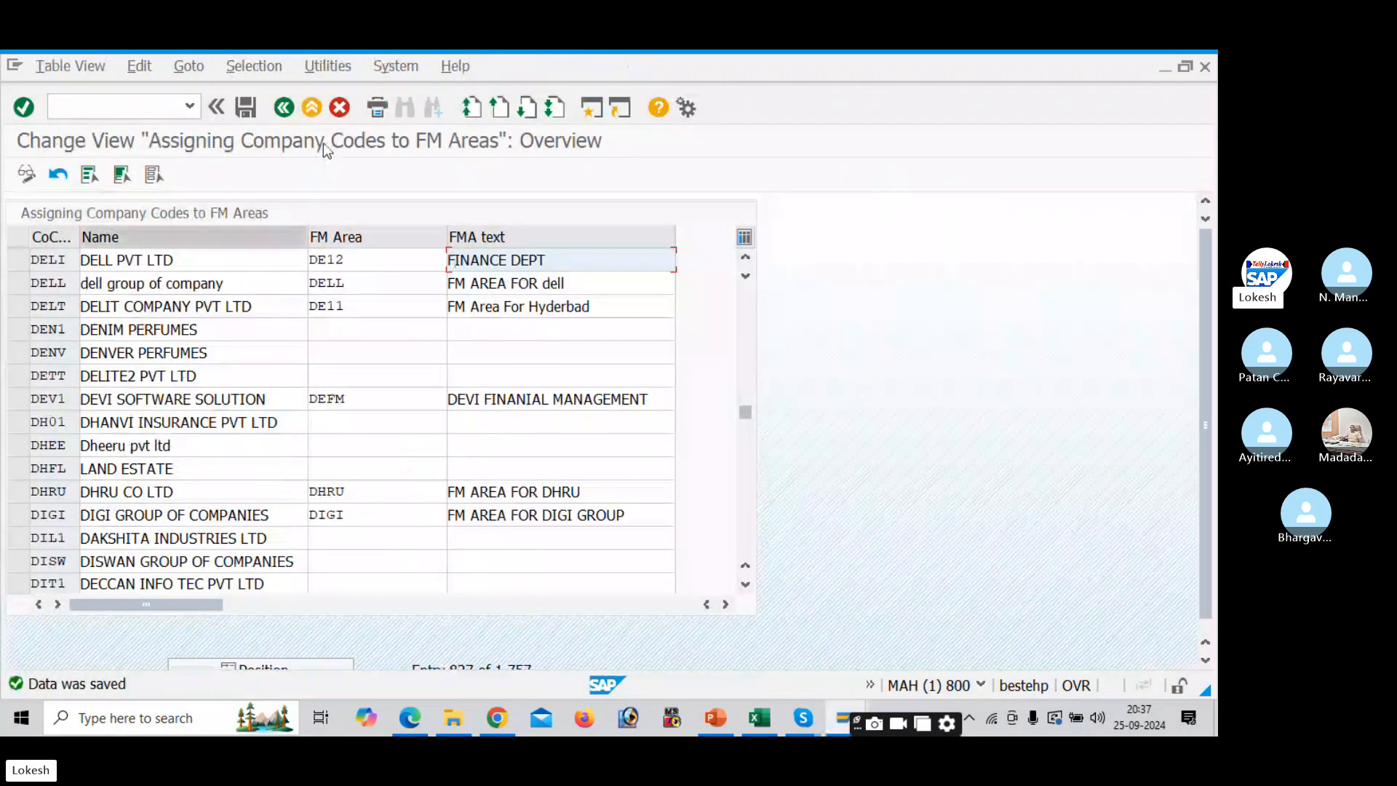
pyautogui.click(287, 107)
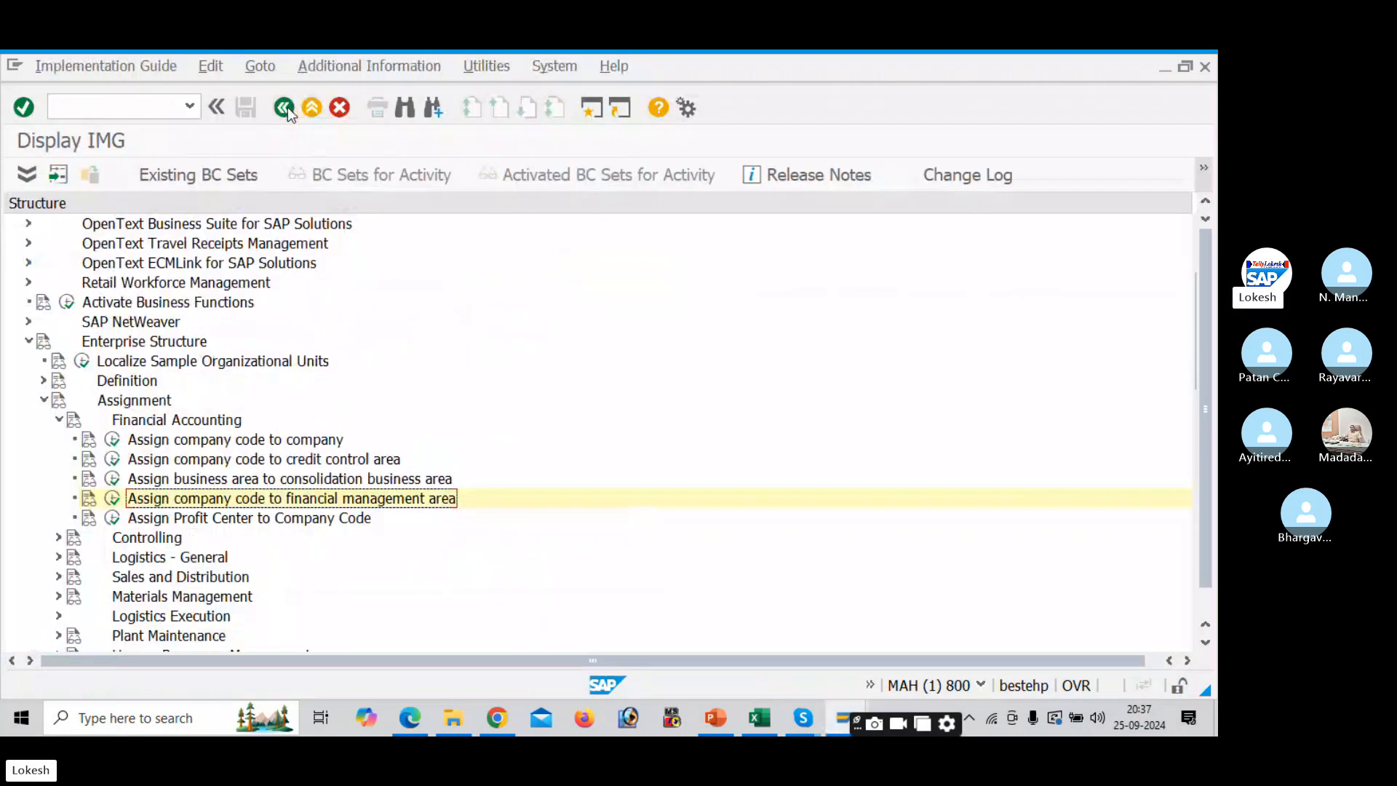
# - Check the next Excel step, then open Define Credit Control Area under Definition > Financial Accounting
pyautogui.hotkey('alt', 'Tab')
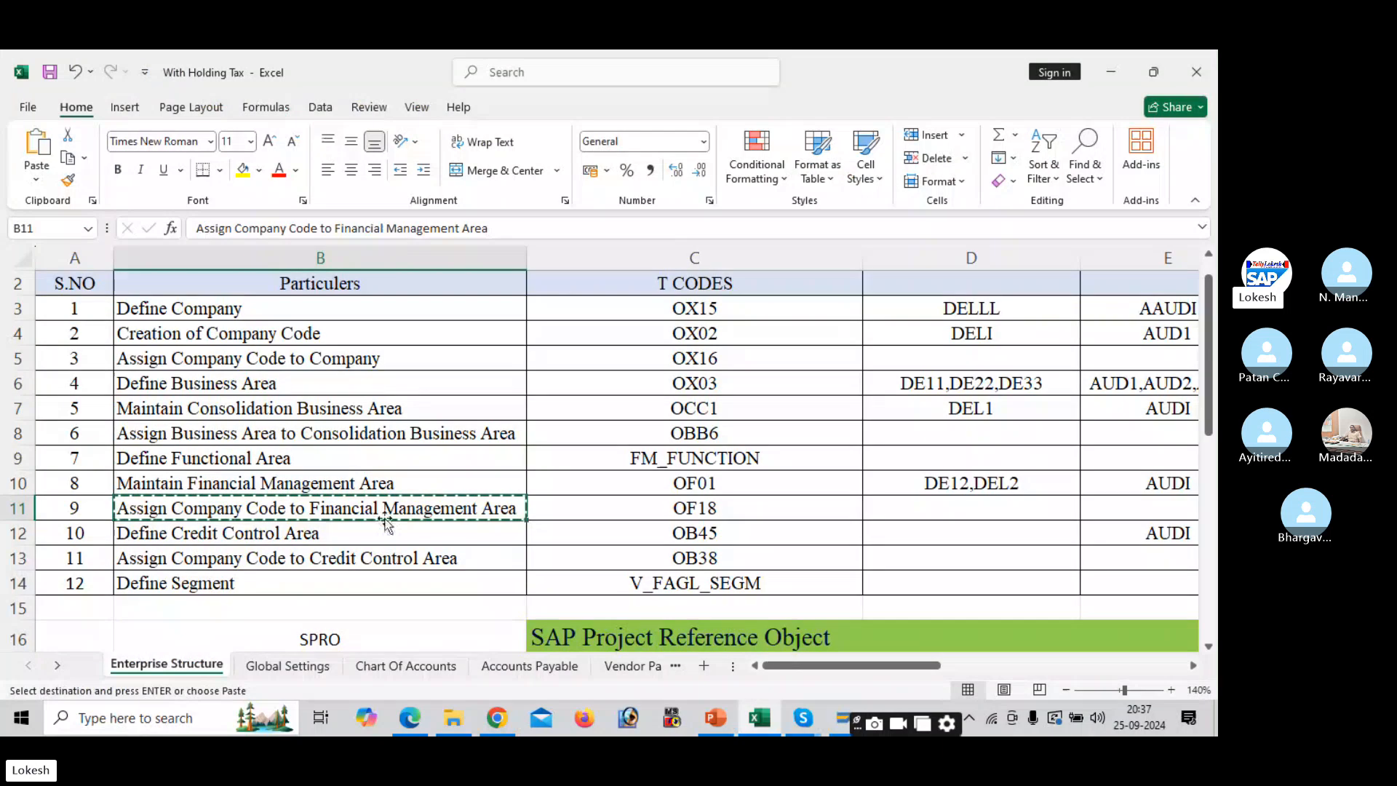
pyautogui.click(373, 529)
pyautogui.hotkey('alt', 'Tab')
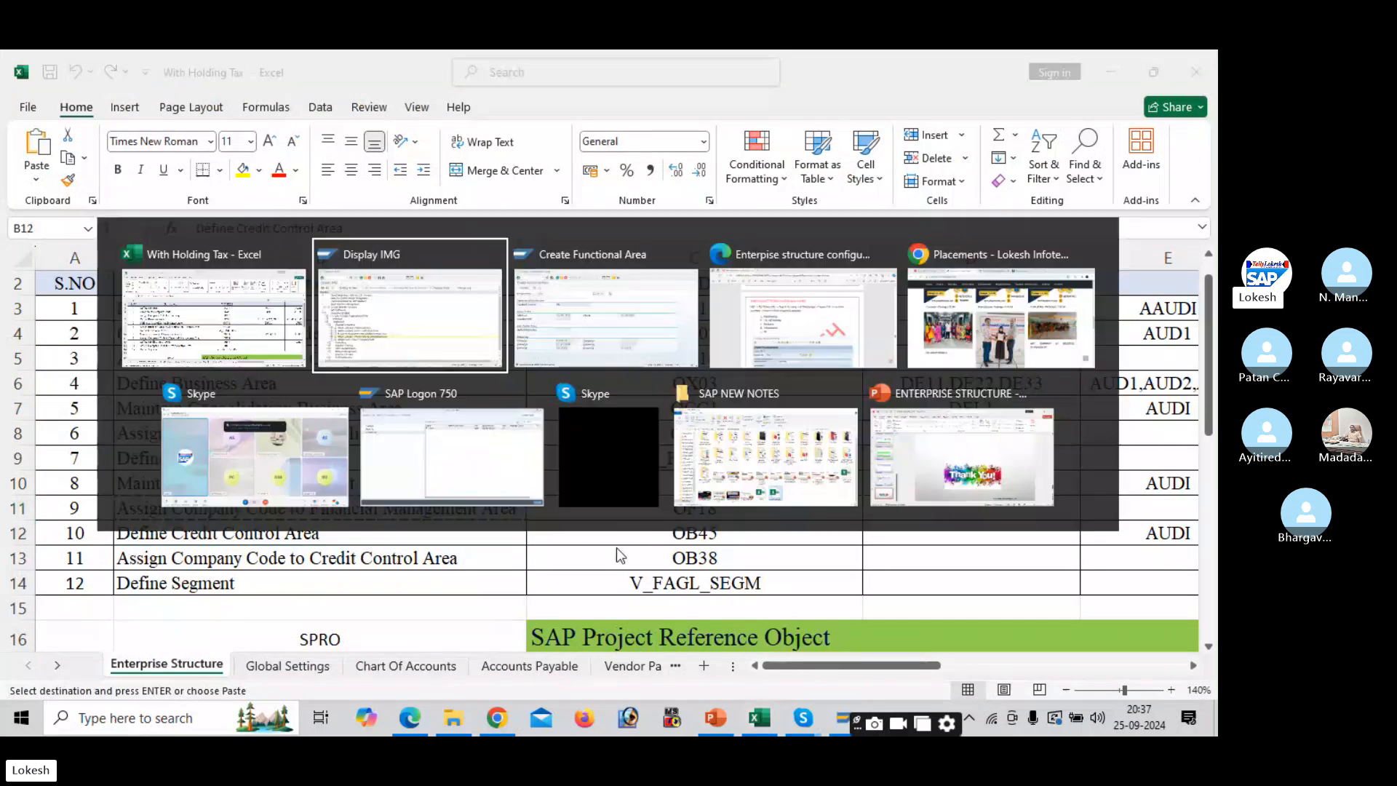
pyautogui.click(369, 273)
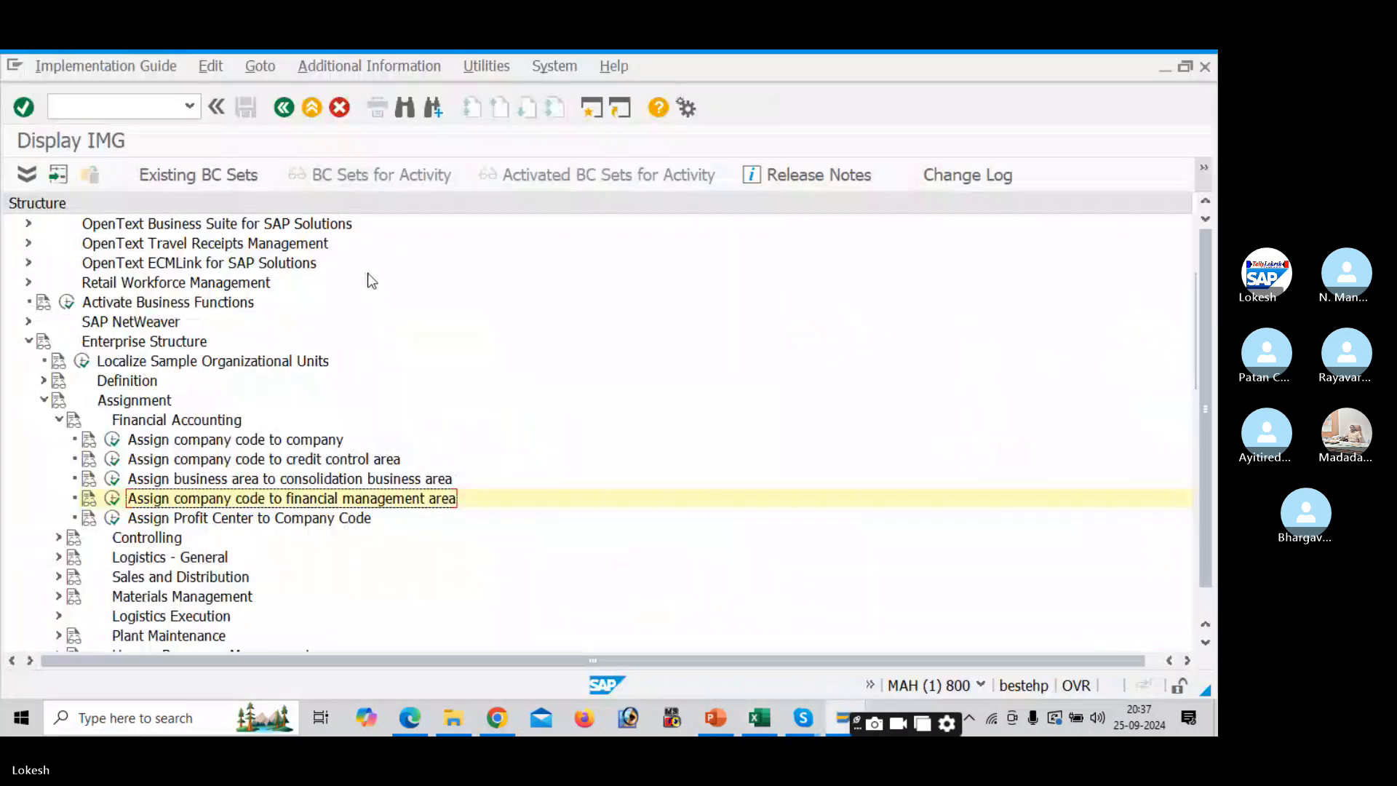
pyautogui.click(59, 420)
pyautogui.click(43, 400)
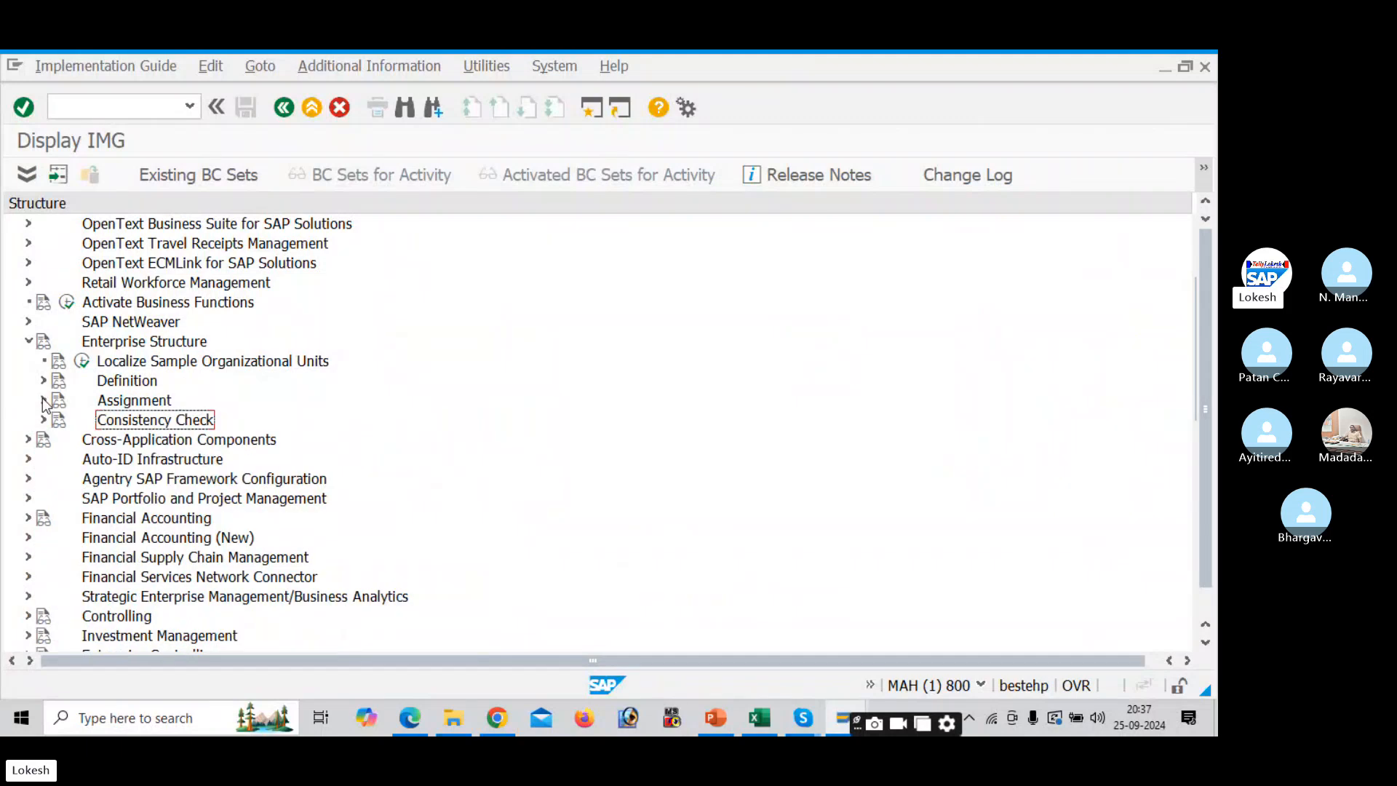
pyautogui.click(44, 381)
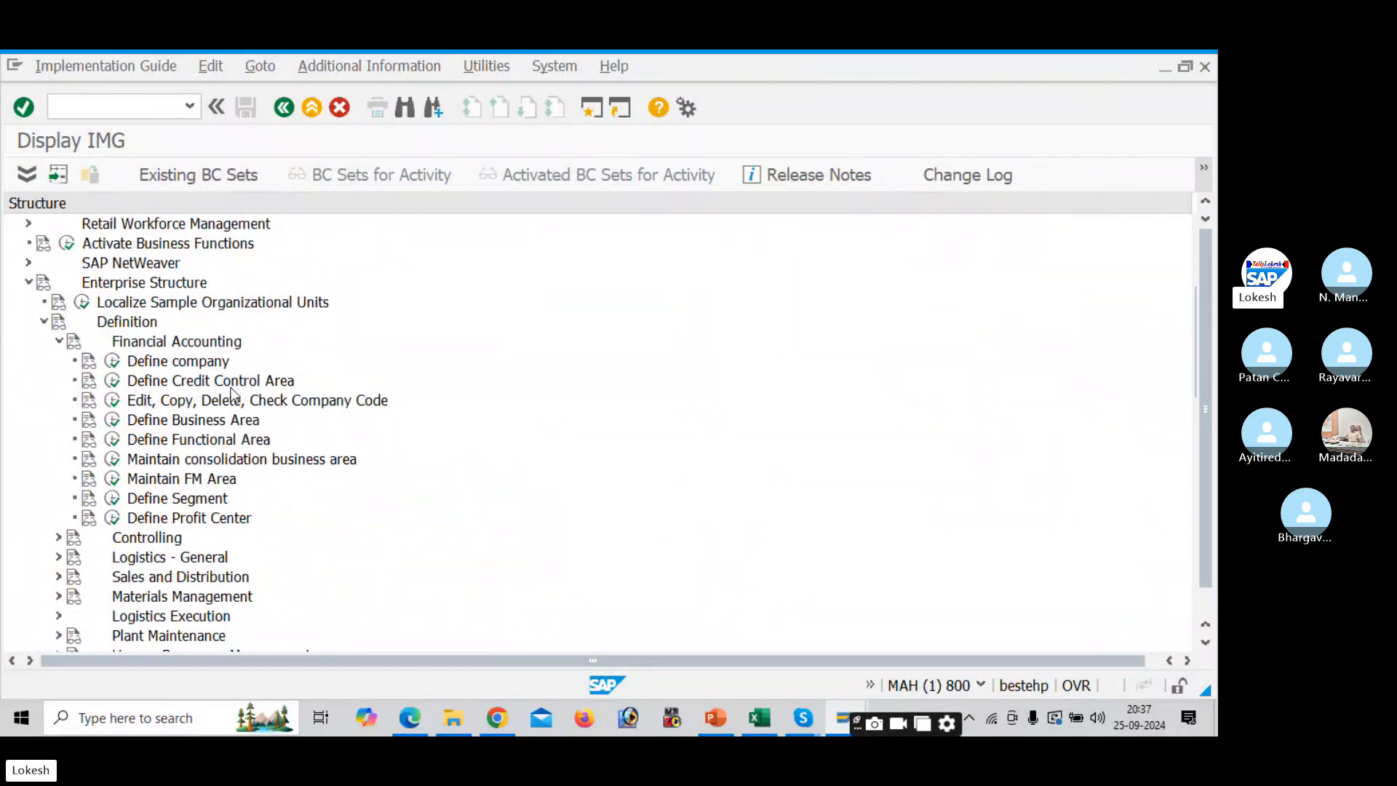
pyautogui.click(114, 386)
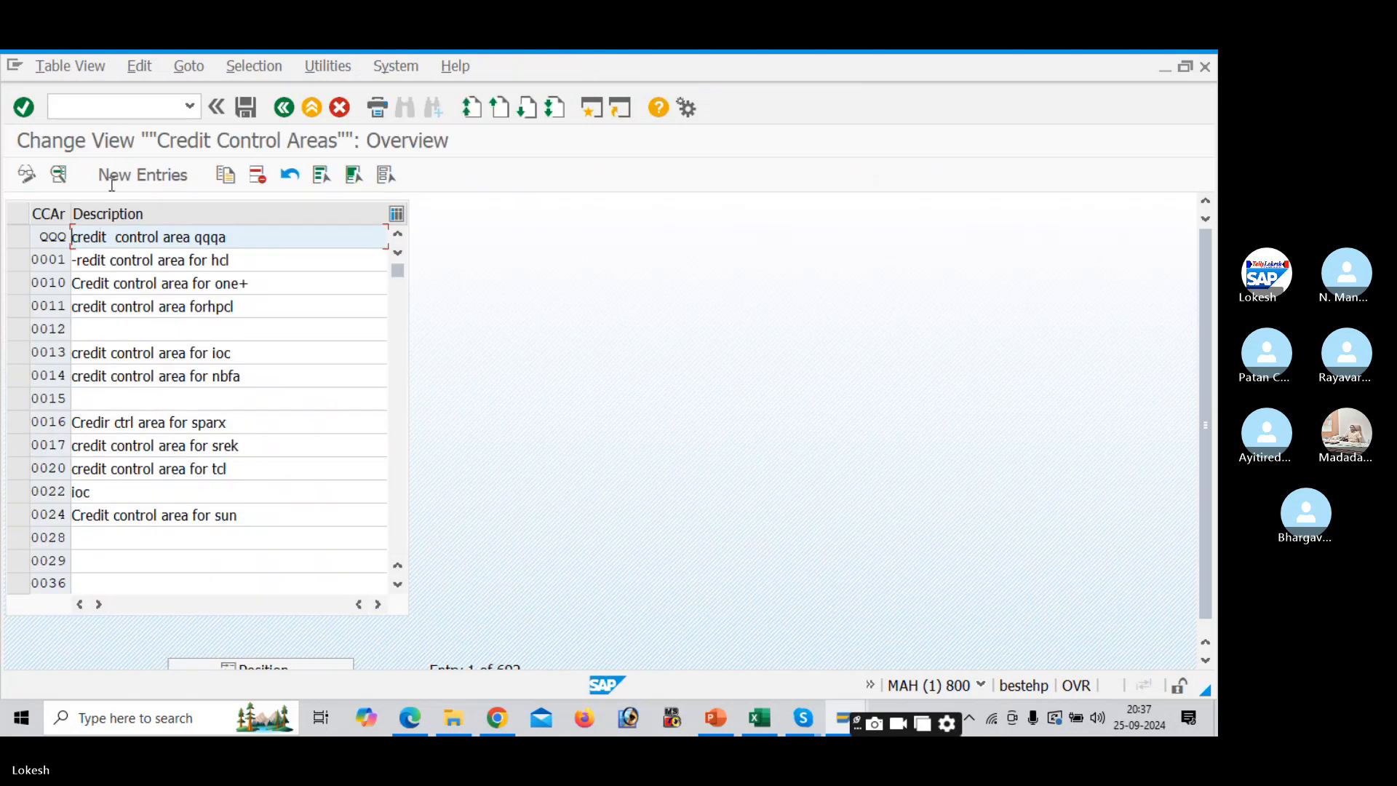
# - Enter new credit control area DELL with currency INR and credit limit 999999999
pyautogui.click(157, 175)
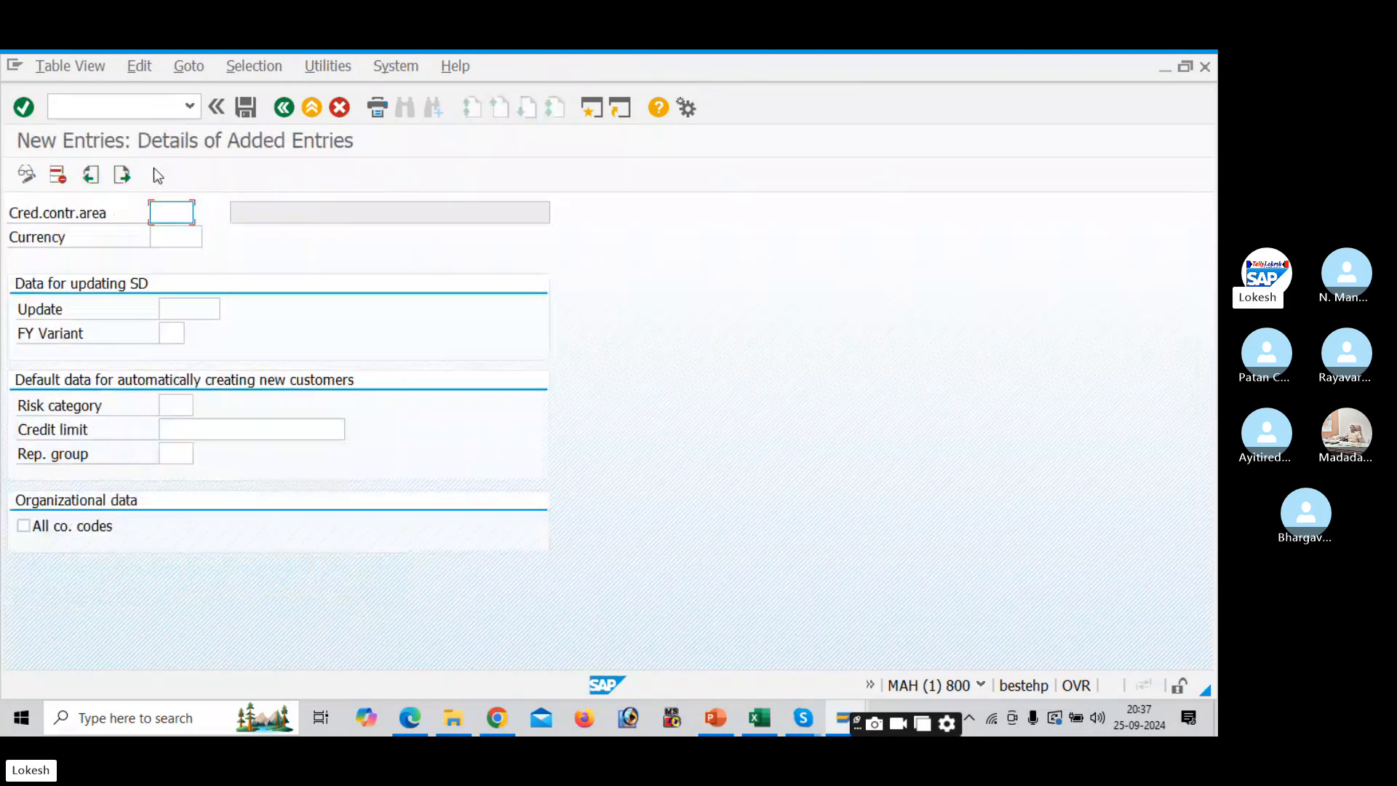
pyautogui.write('DELI')
pyautogui.press('Tab')
pyautogui.write('INR')
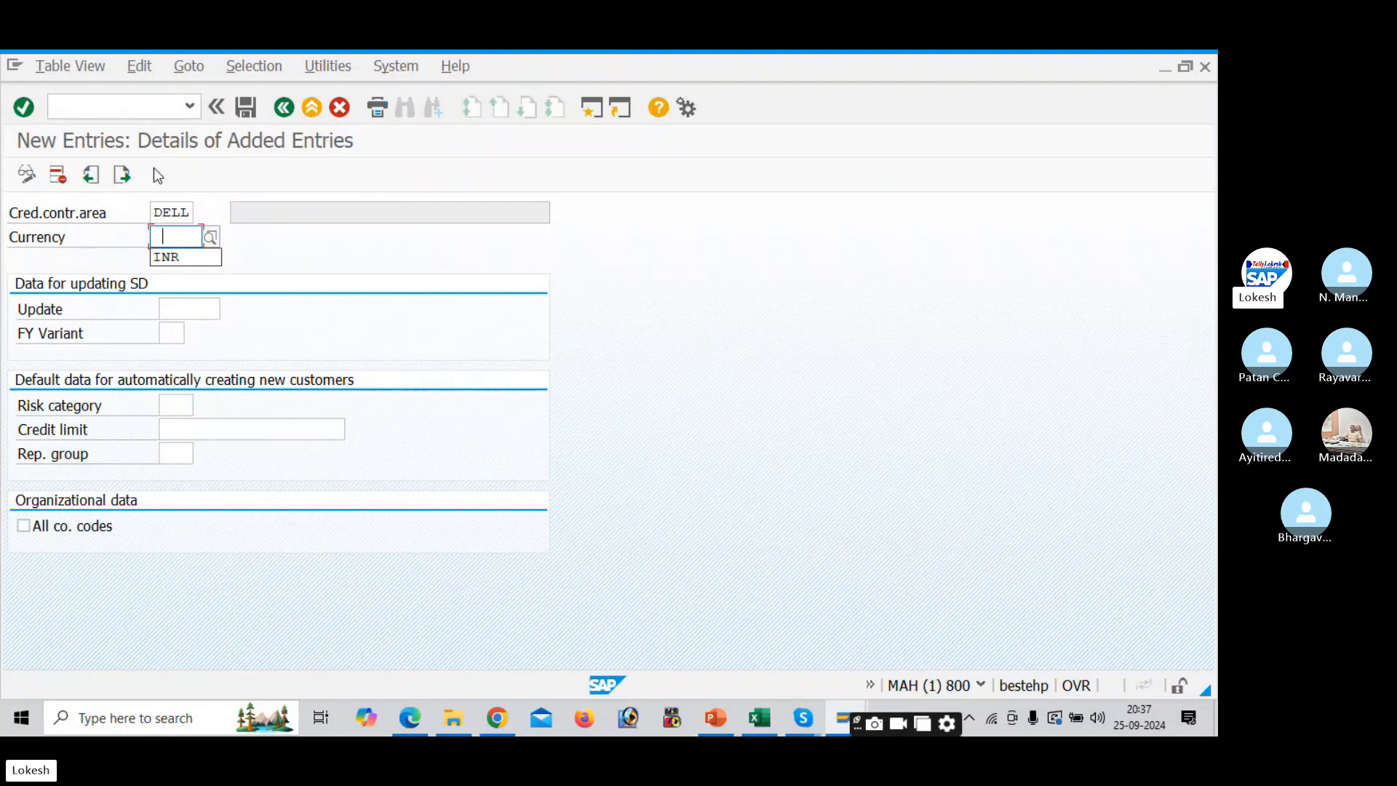
pyautogui.press('Tab')
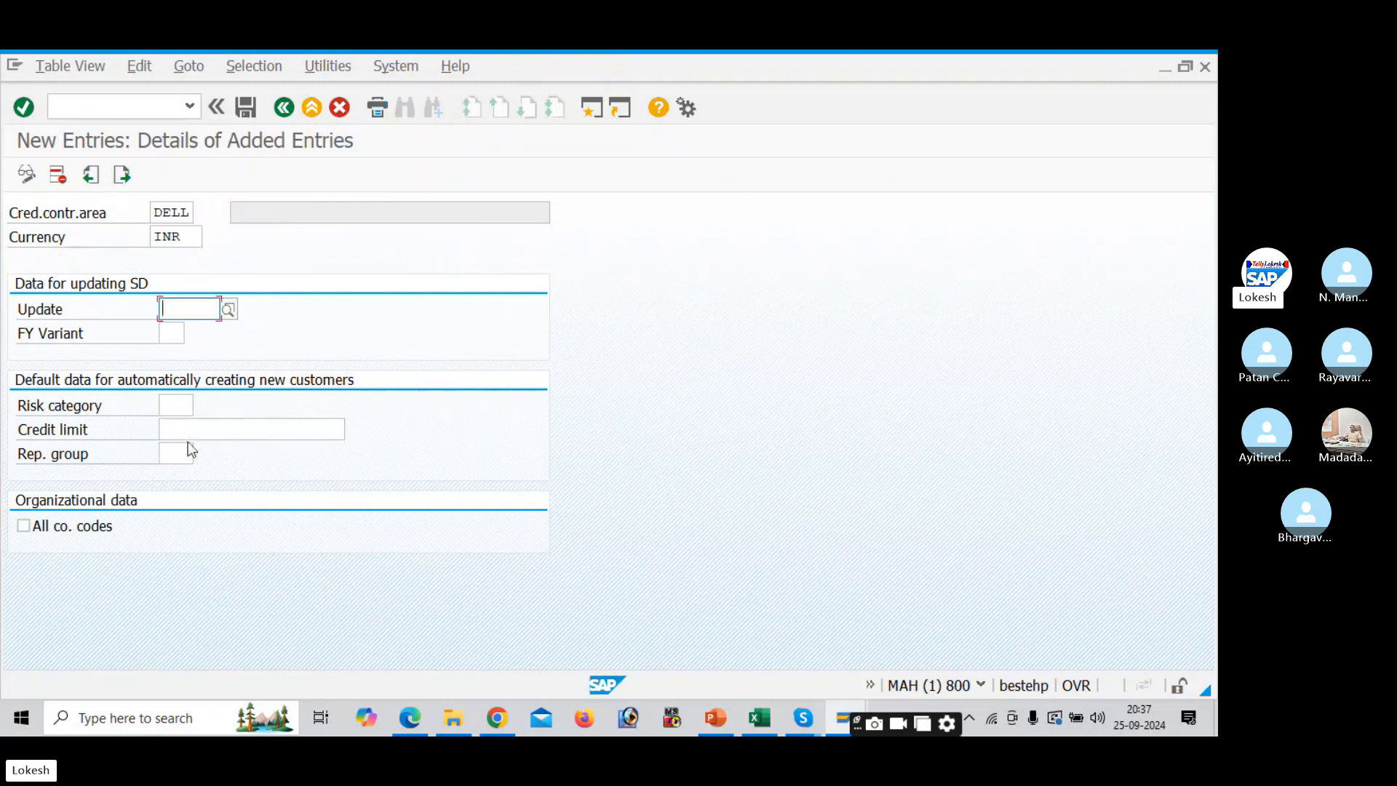
pyautogui.click(195, 430)
pyautogui.press('Down')
pyautogui.press('Tab')
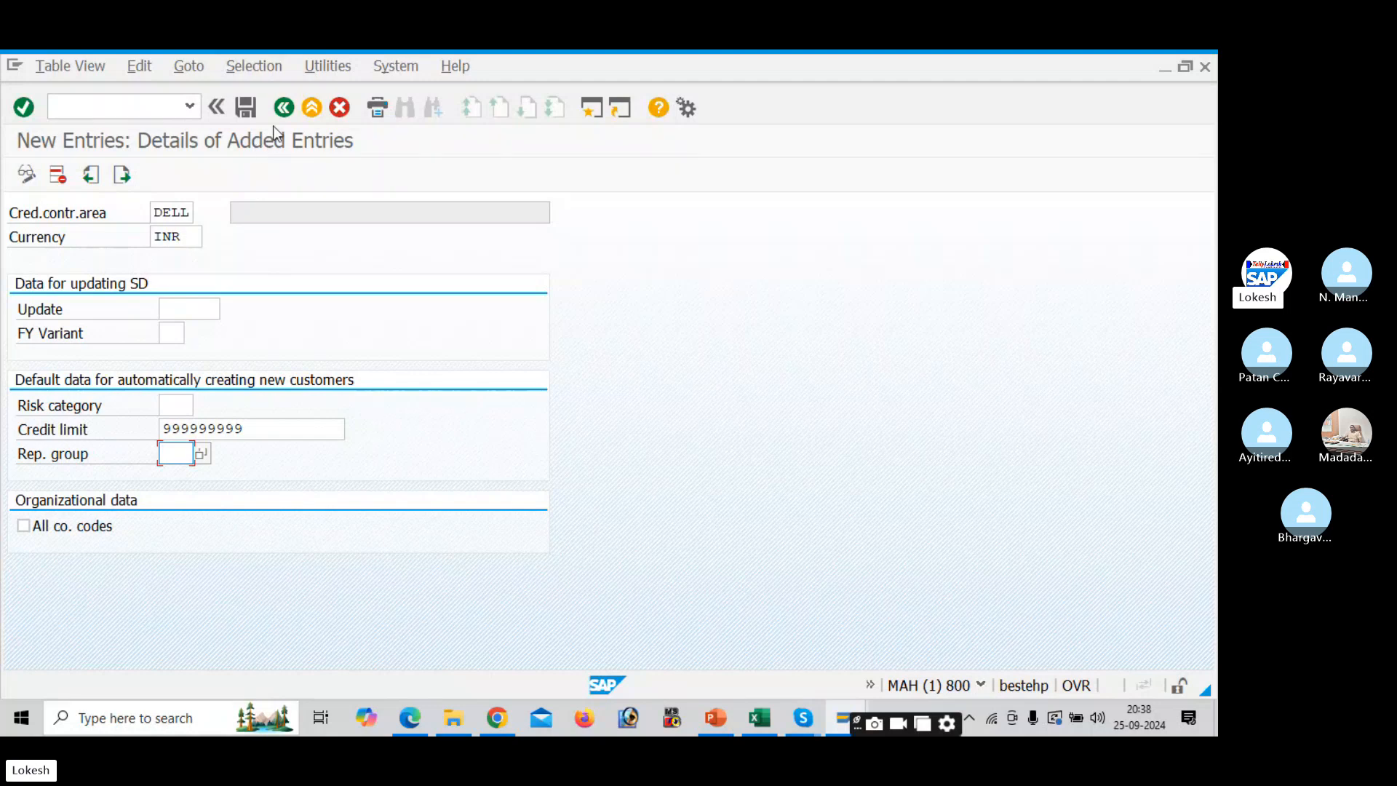
# - After the duplicate-key error on DELL, change the credit control area key to DEL1, then DEL2
pyautogui.click(248, 108)
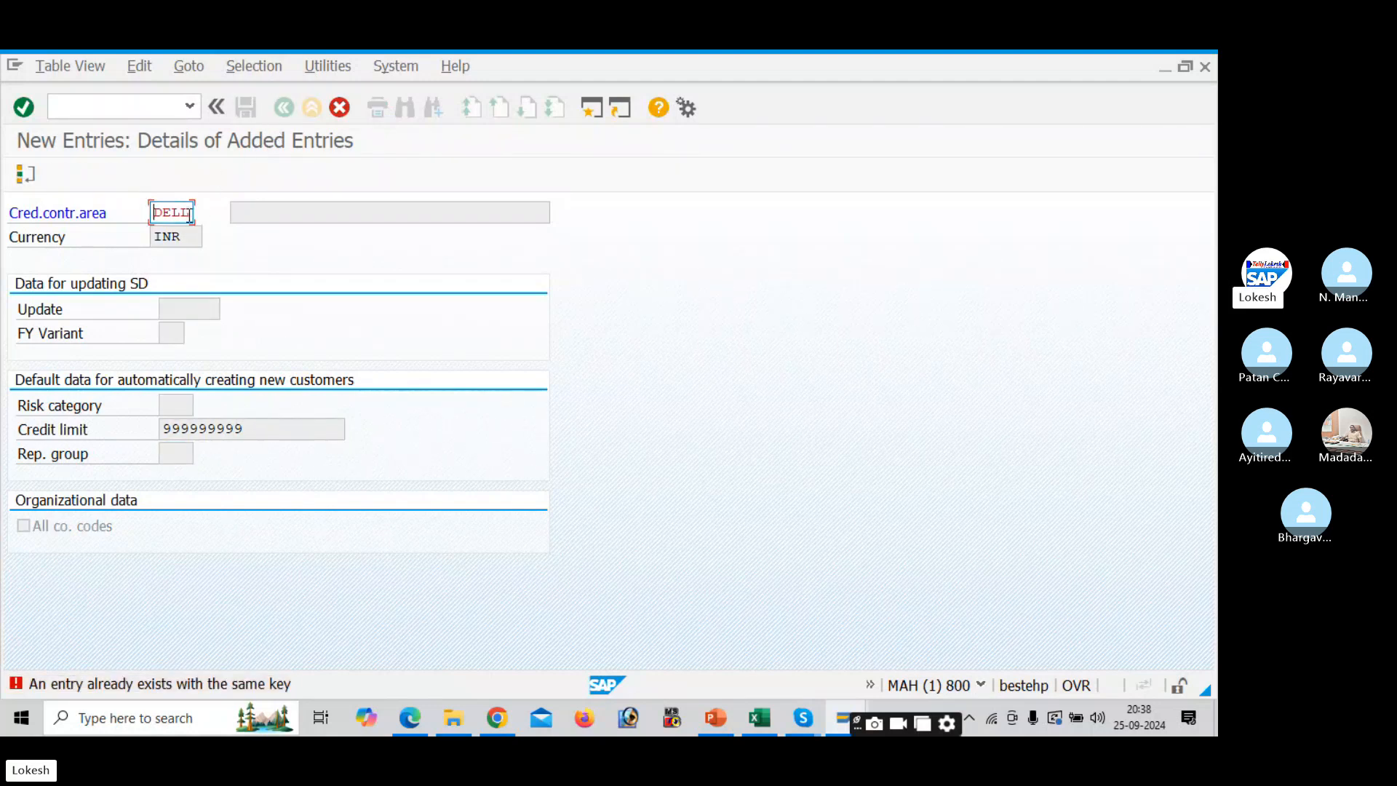
pyautogui.press('BackSpace')
pyautogui.write('1')
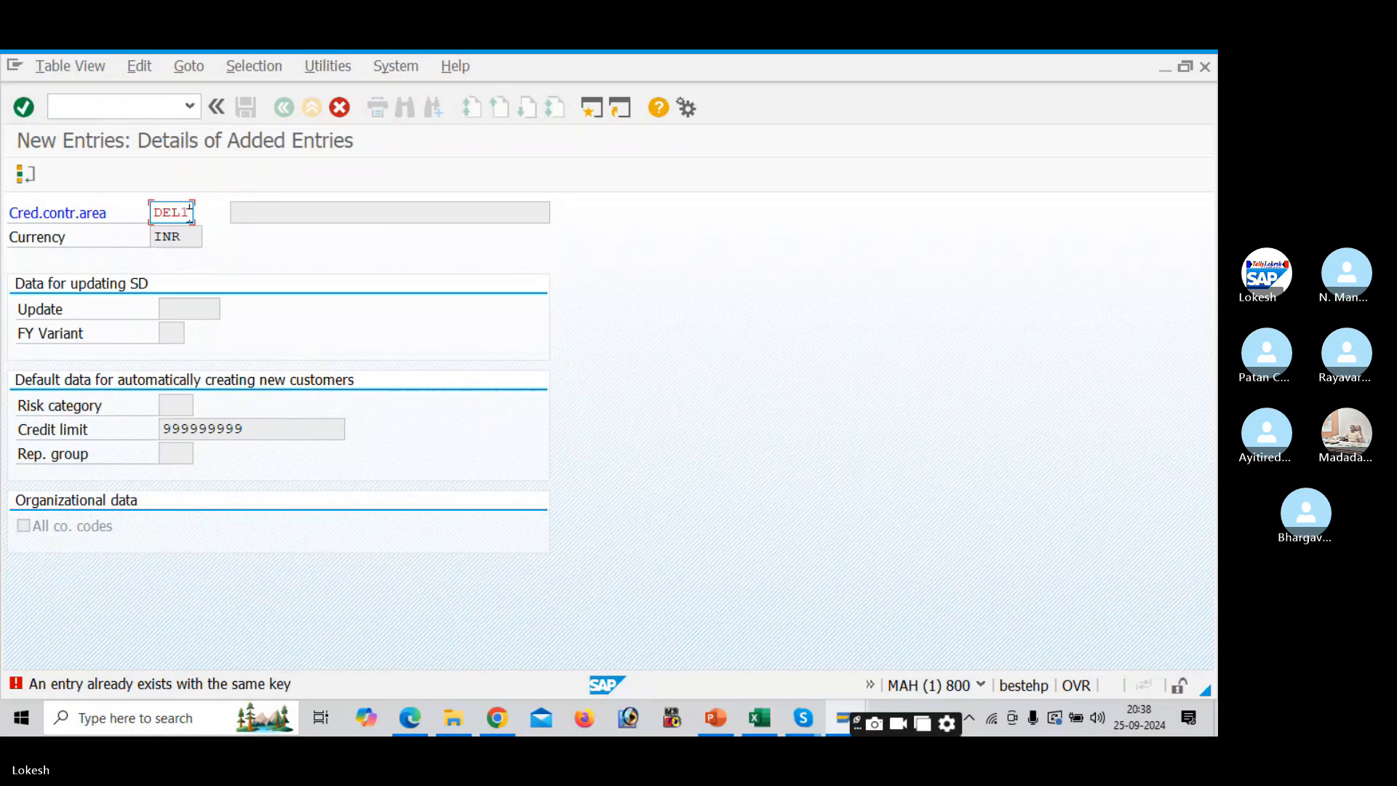
pyautogui.press('Return')
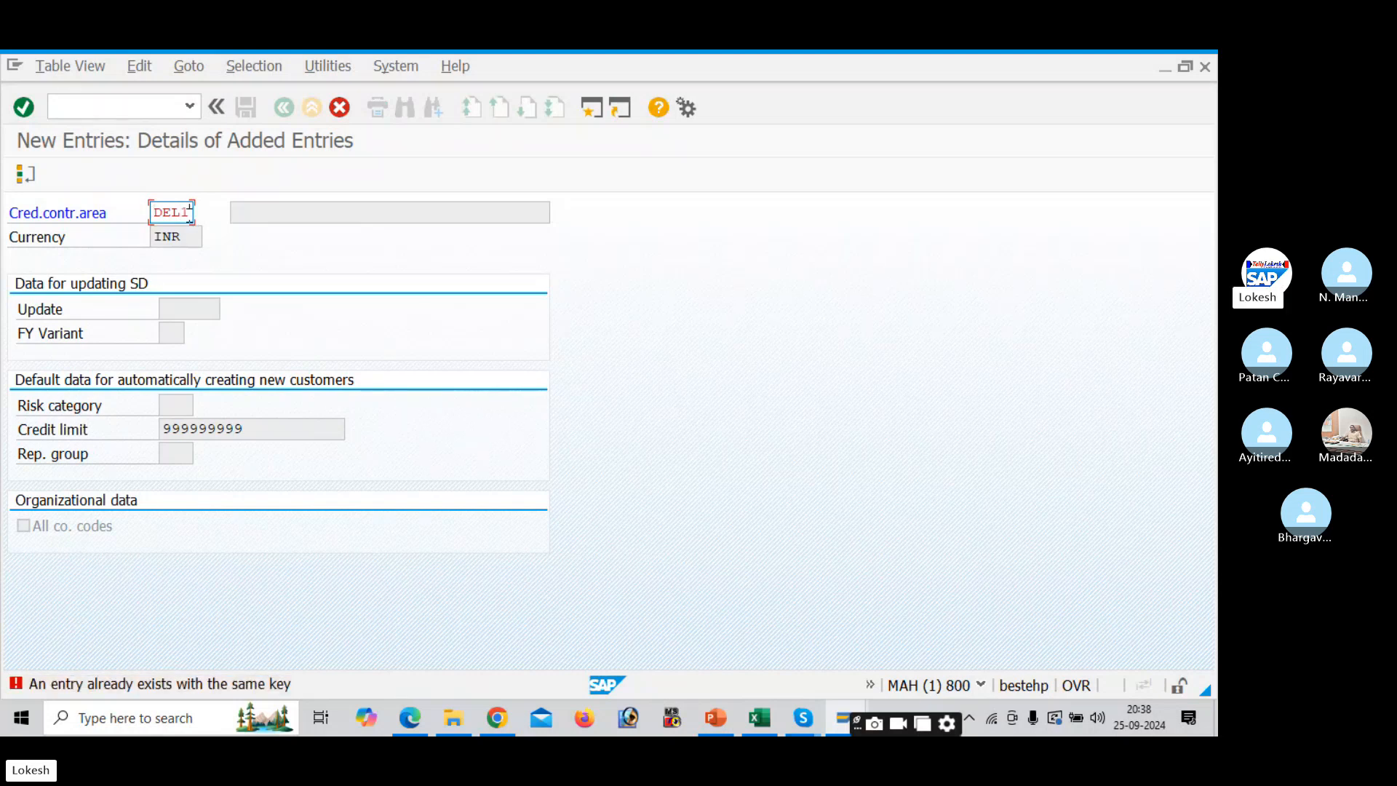
pyautogui.press('BackSpace')
pyautogui.write('2')
pyautogui.press('Return')
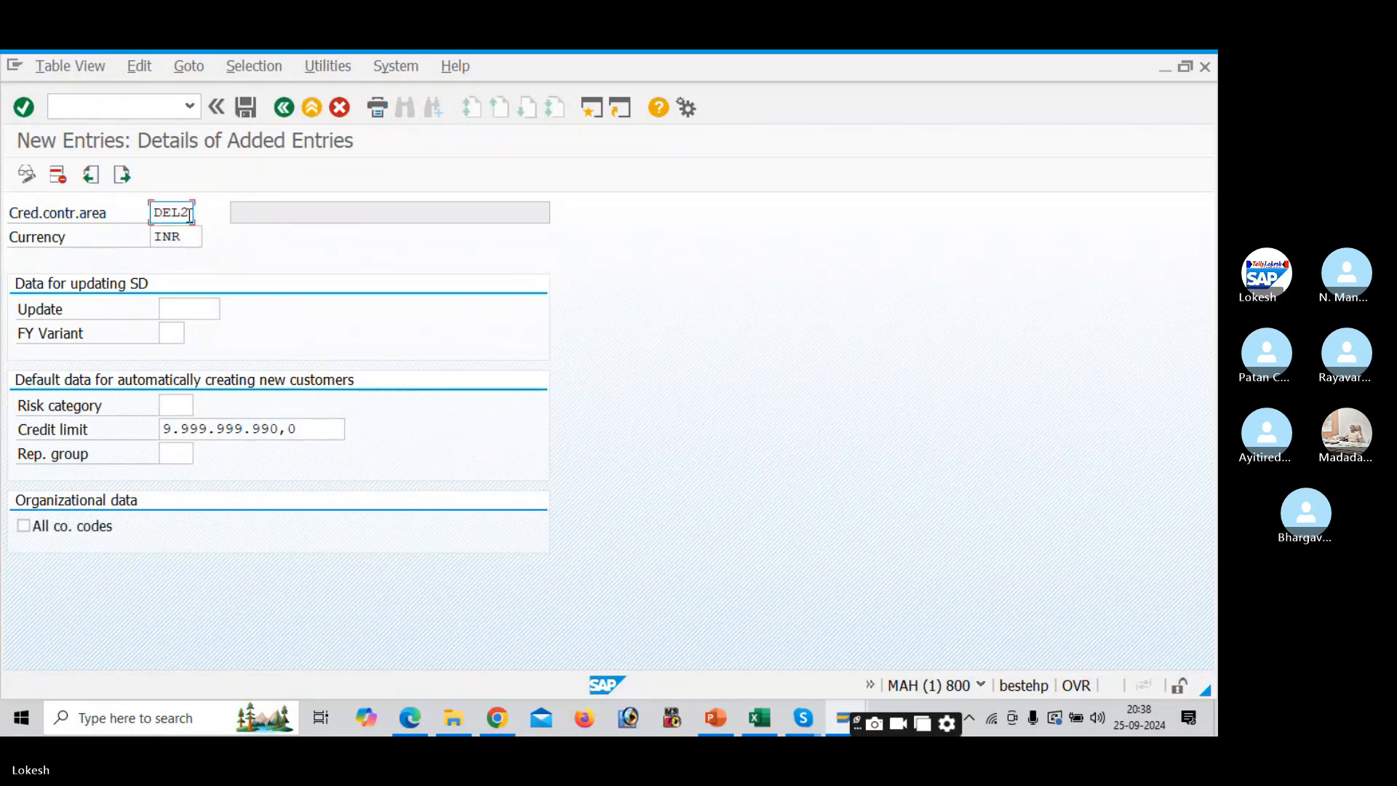
# - Save DEL2 under a new customizing request 'Define Credit Control Area', copying the text from Excel
pyautogui.click(243, 111)
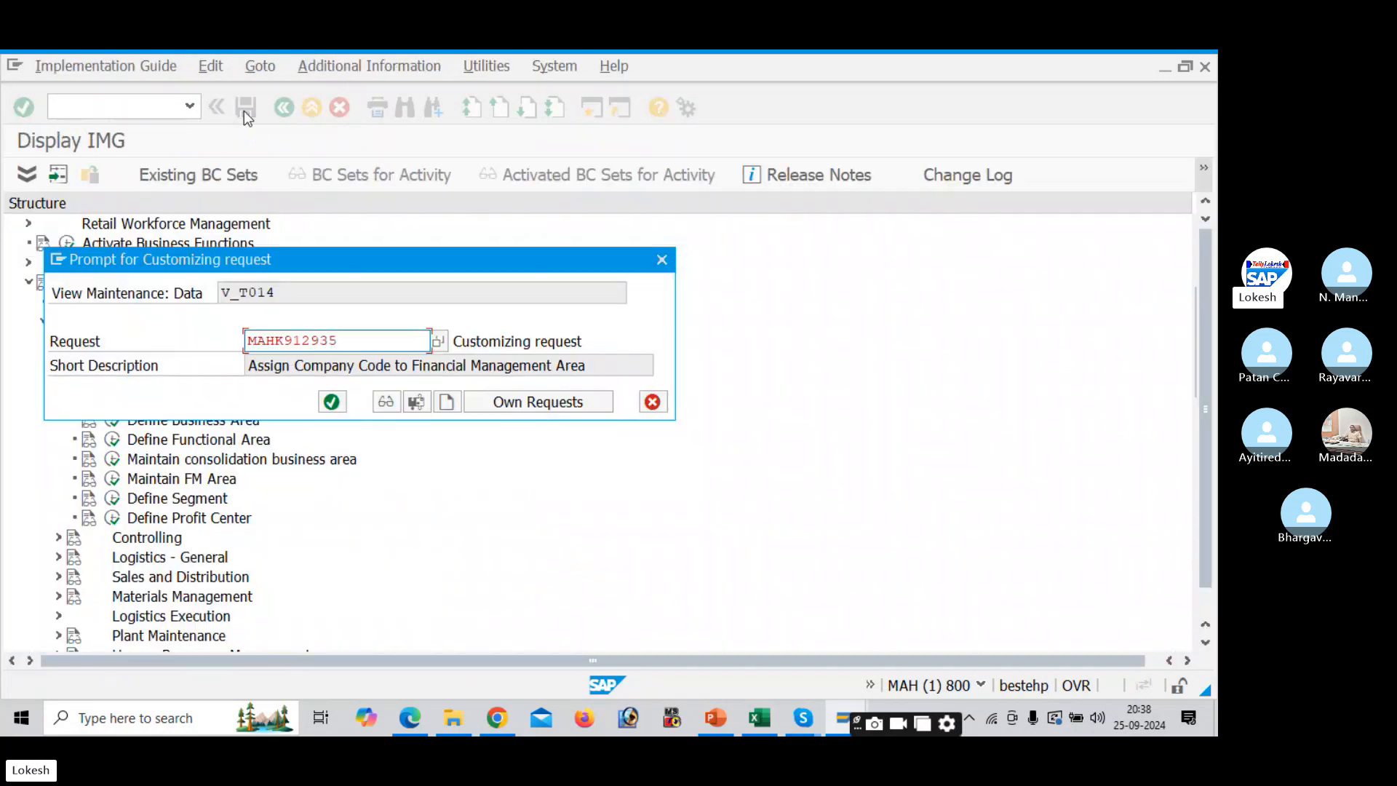
pyautogui.click(446, 402)
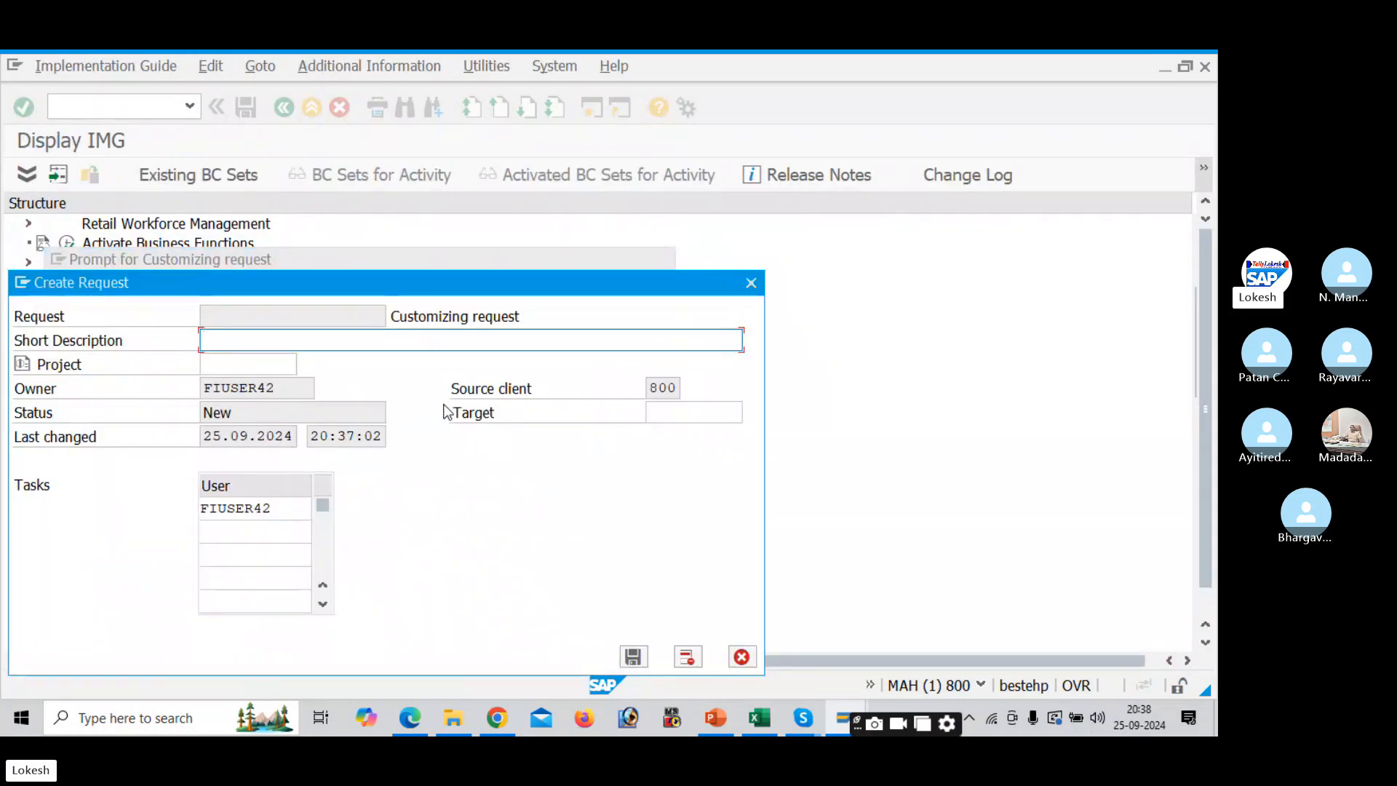
pyautogui.hotkey('alt', 'Tab')
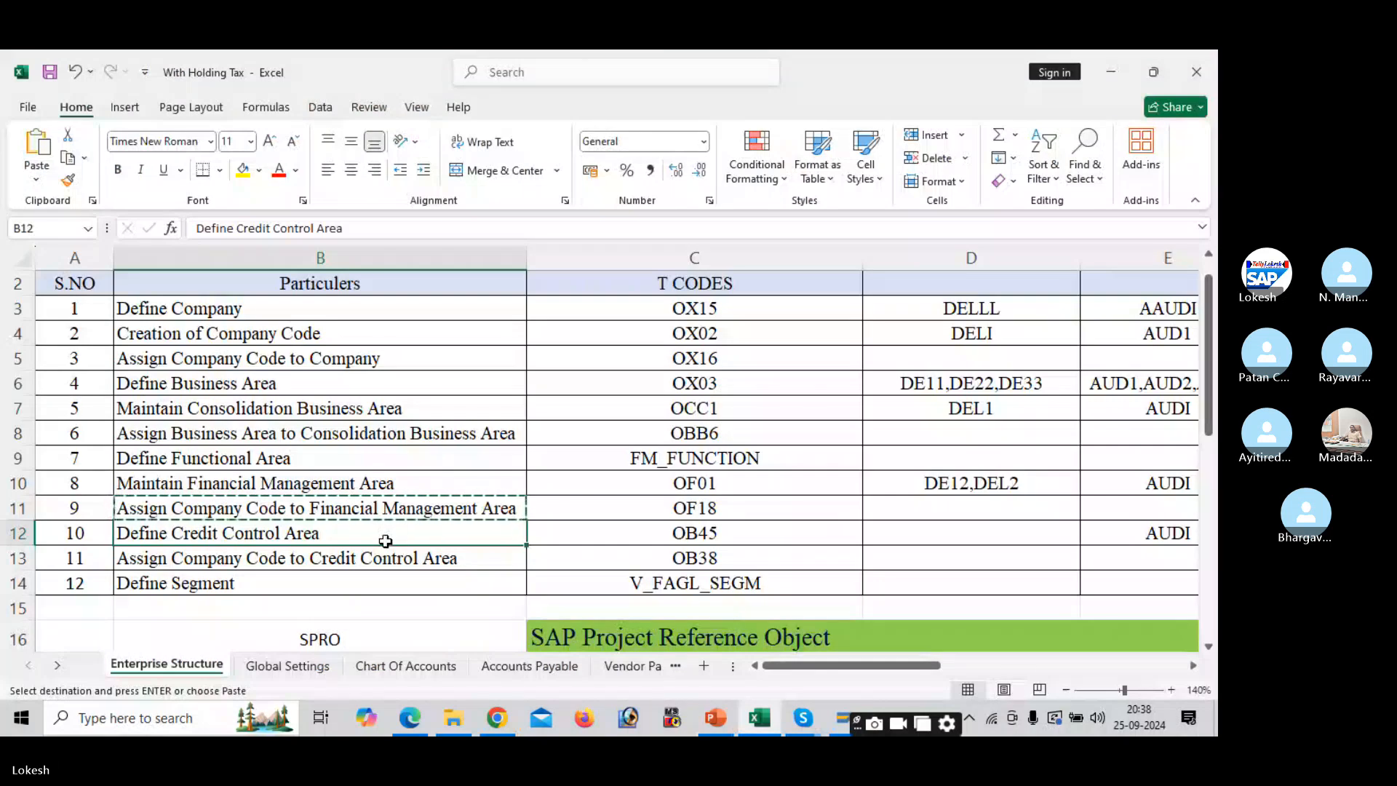
pyautogui.hotkey('ctrl', 'c')
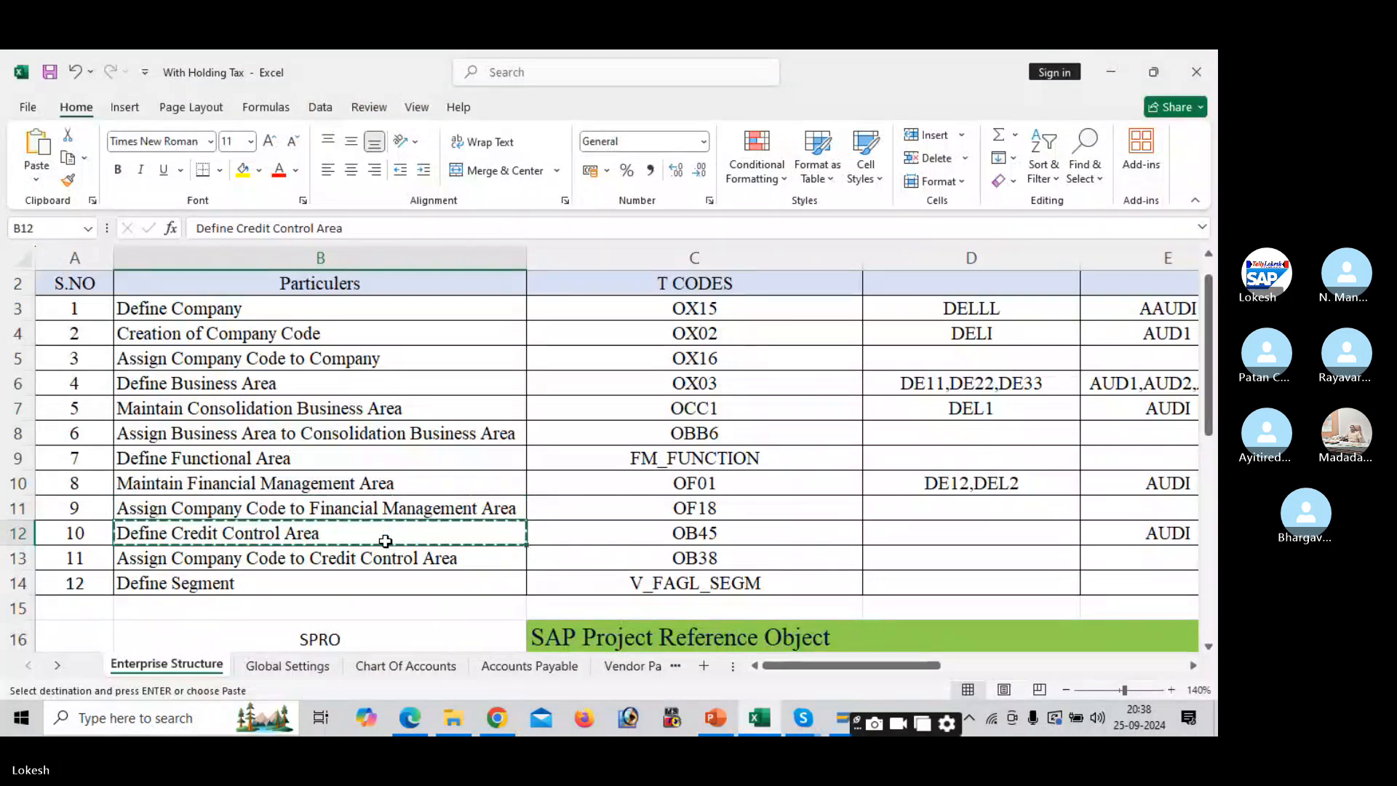
pyautogui.hotkey('alt', 'Tab')
pyautogui.hotkey('ctrl', 'v')
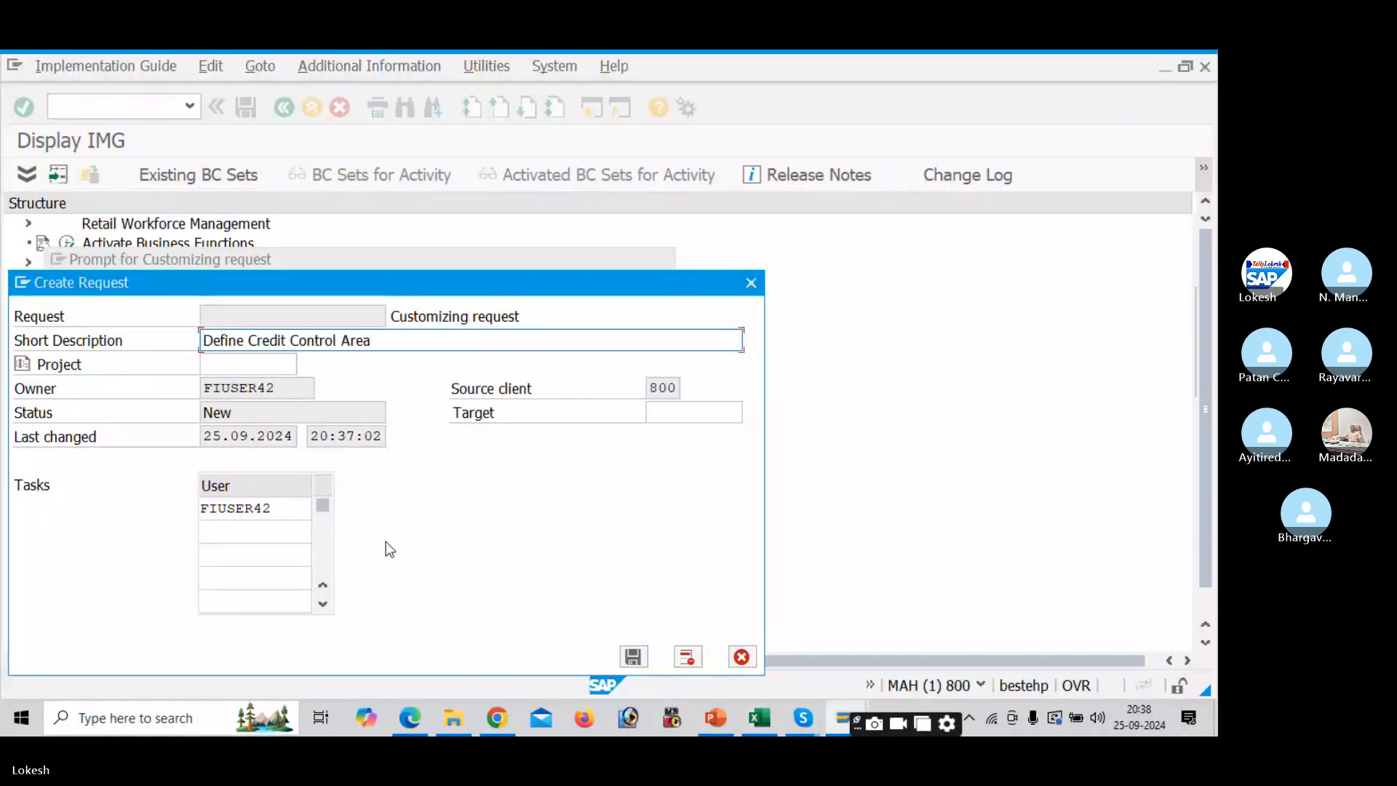
pyautogui.click(635, 657)
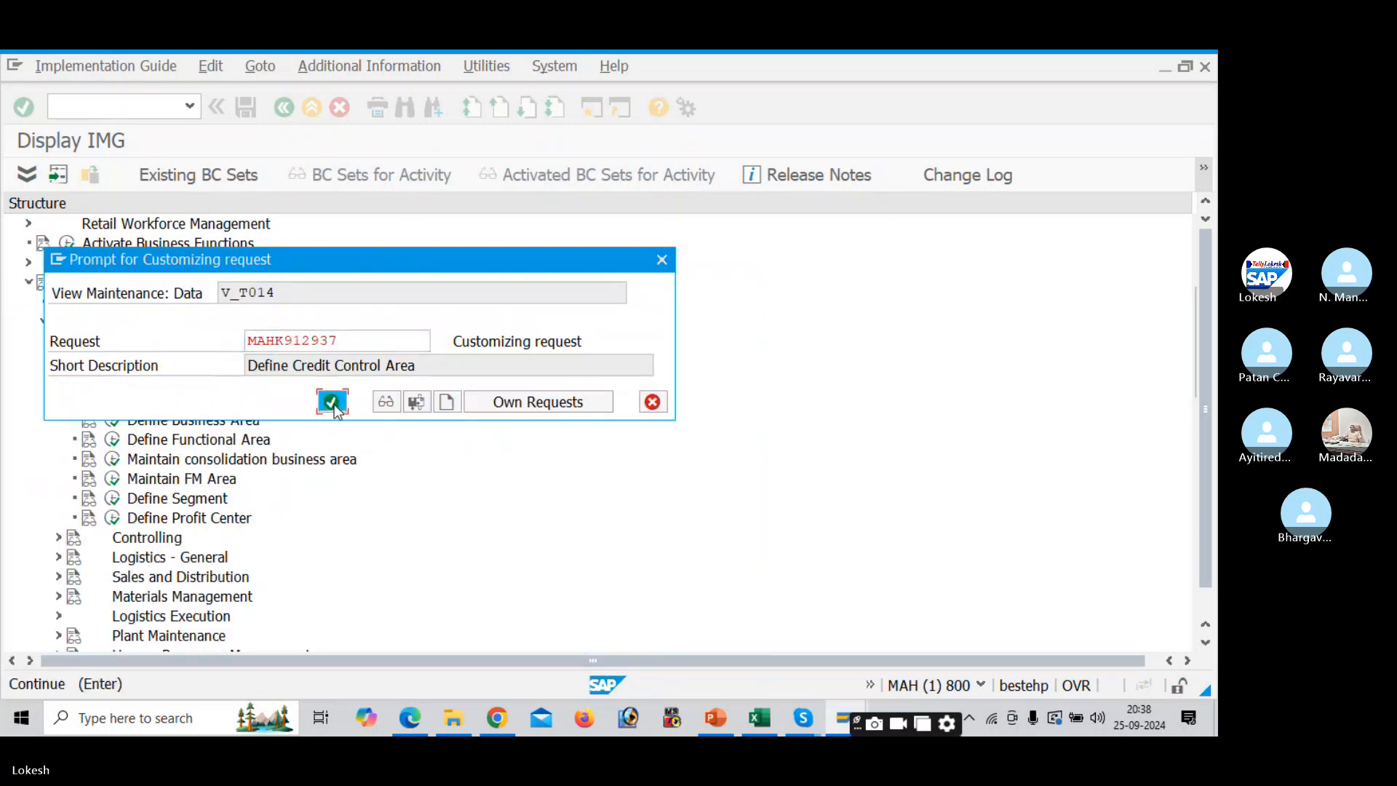
pyautogui.click(332, 403)
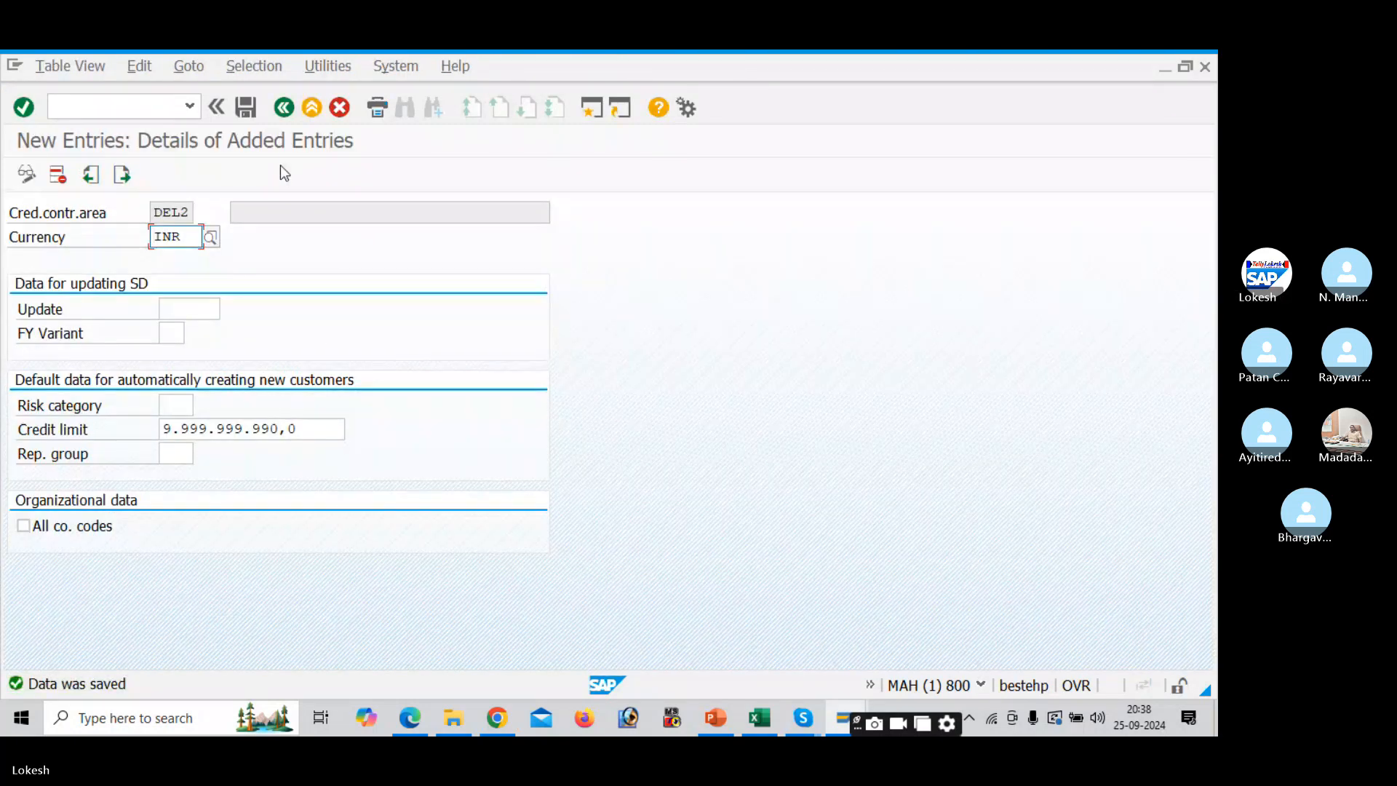
# - Describe DEL2 as 'CREDIT CONTROL AREA FOR DELI', save it, and go back to the IMG tree
pyautogui.click(284, 108)
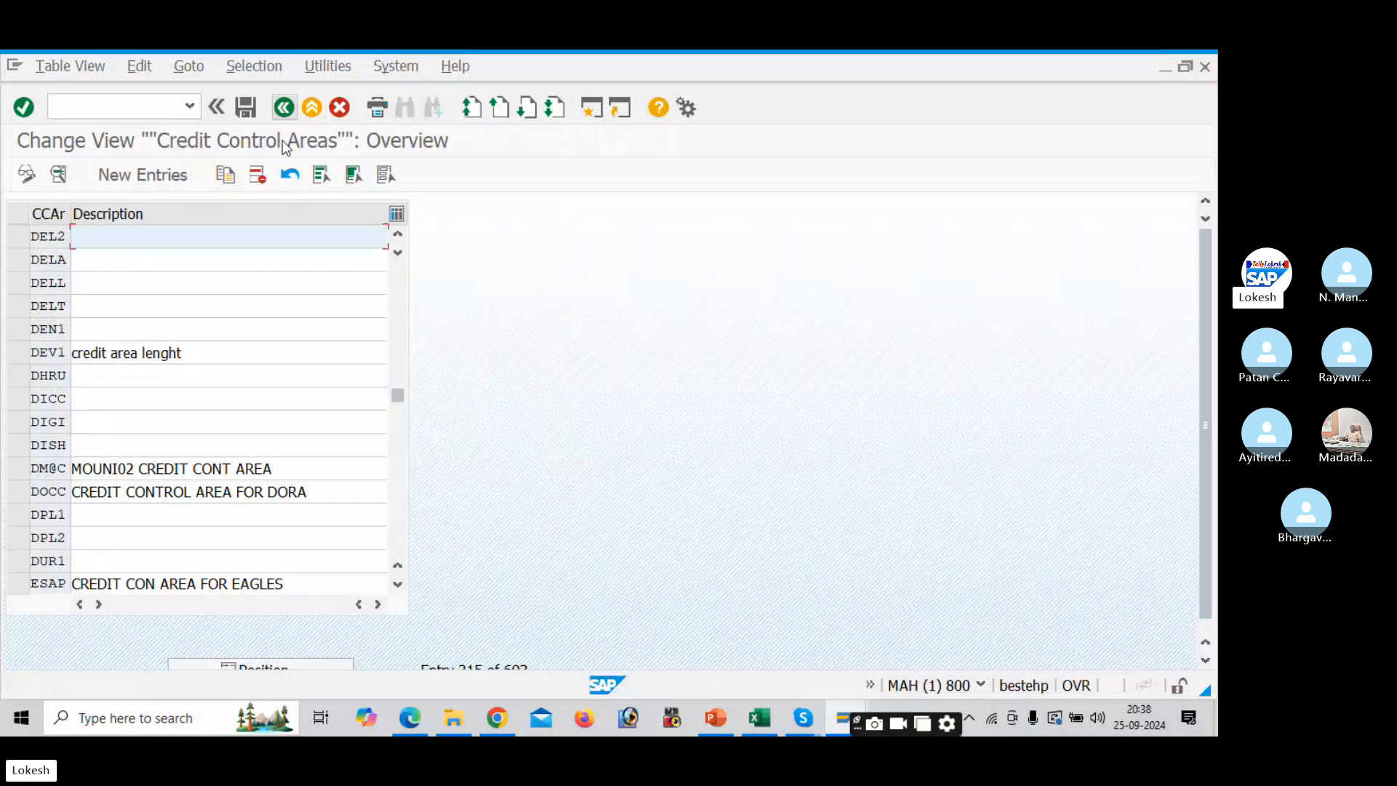
pyautogui.click(237, 231)
pyautogui.press('Down')
pyautogui.press('Tab')
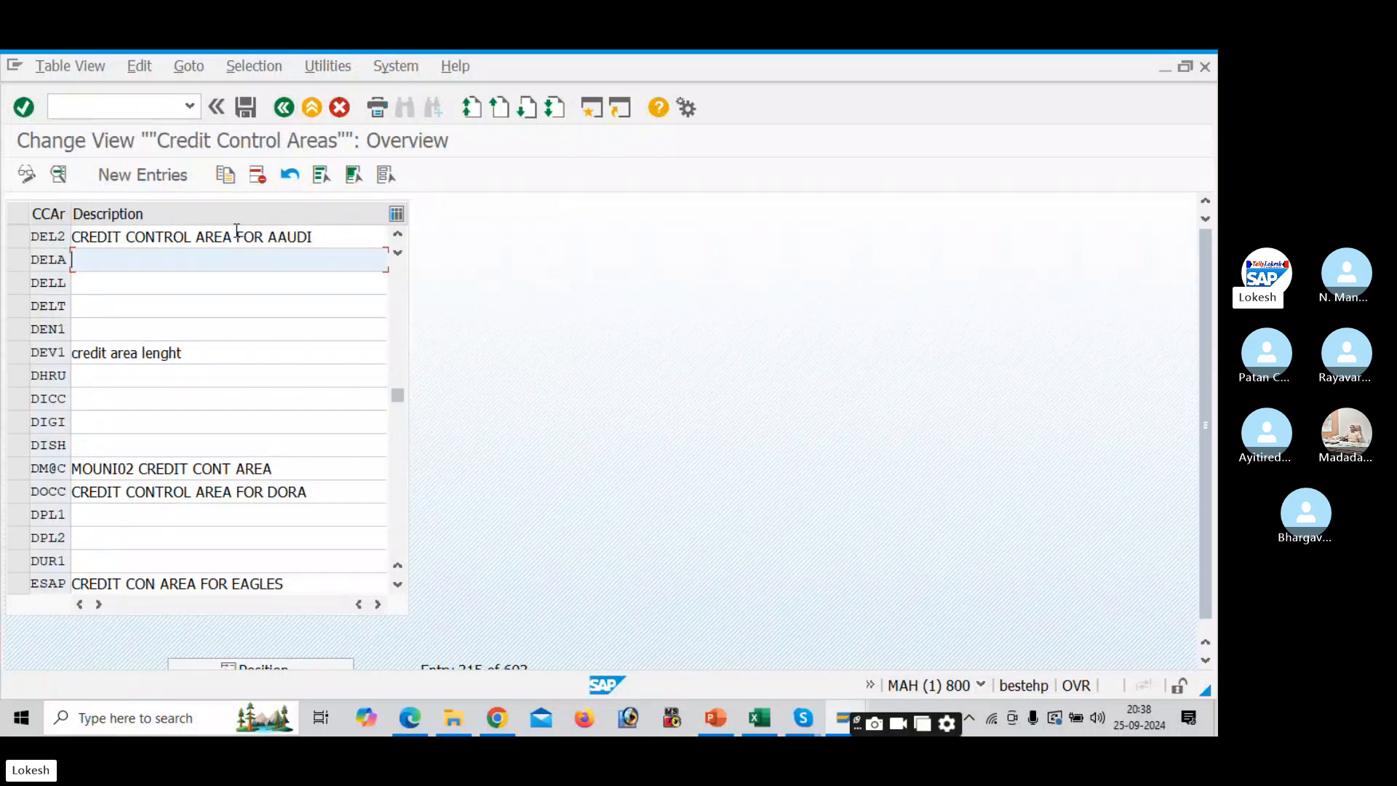
pyautogui.click(328, 234)
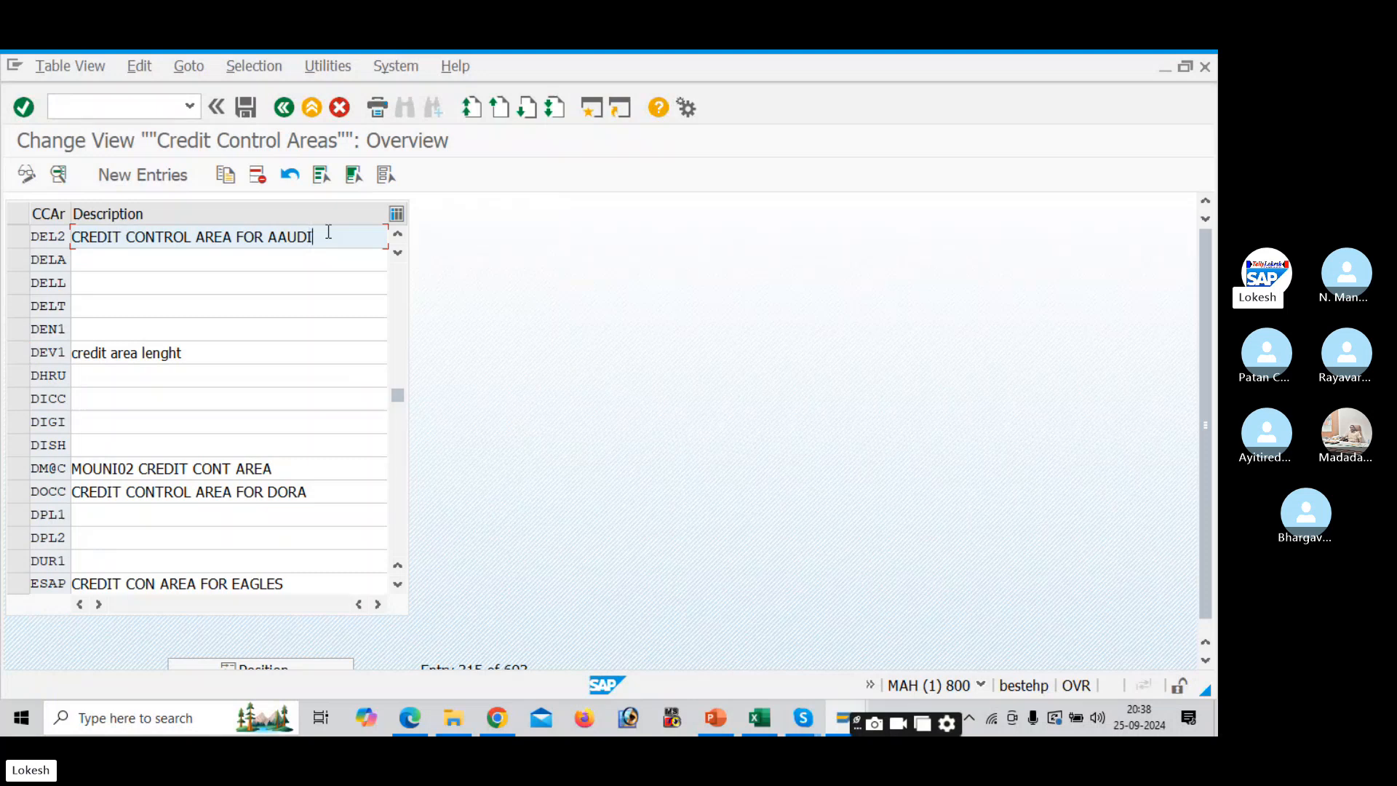
pyautogui.press('BackSpace')
pyautogui.press('BackSpace')
pyautogui.press('BackSpace')
pyautogui.press('BackSpace')
pyautogui.press('BackSpace')
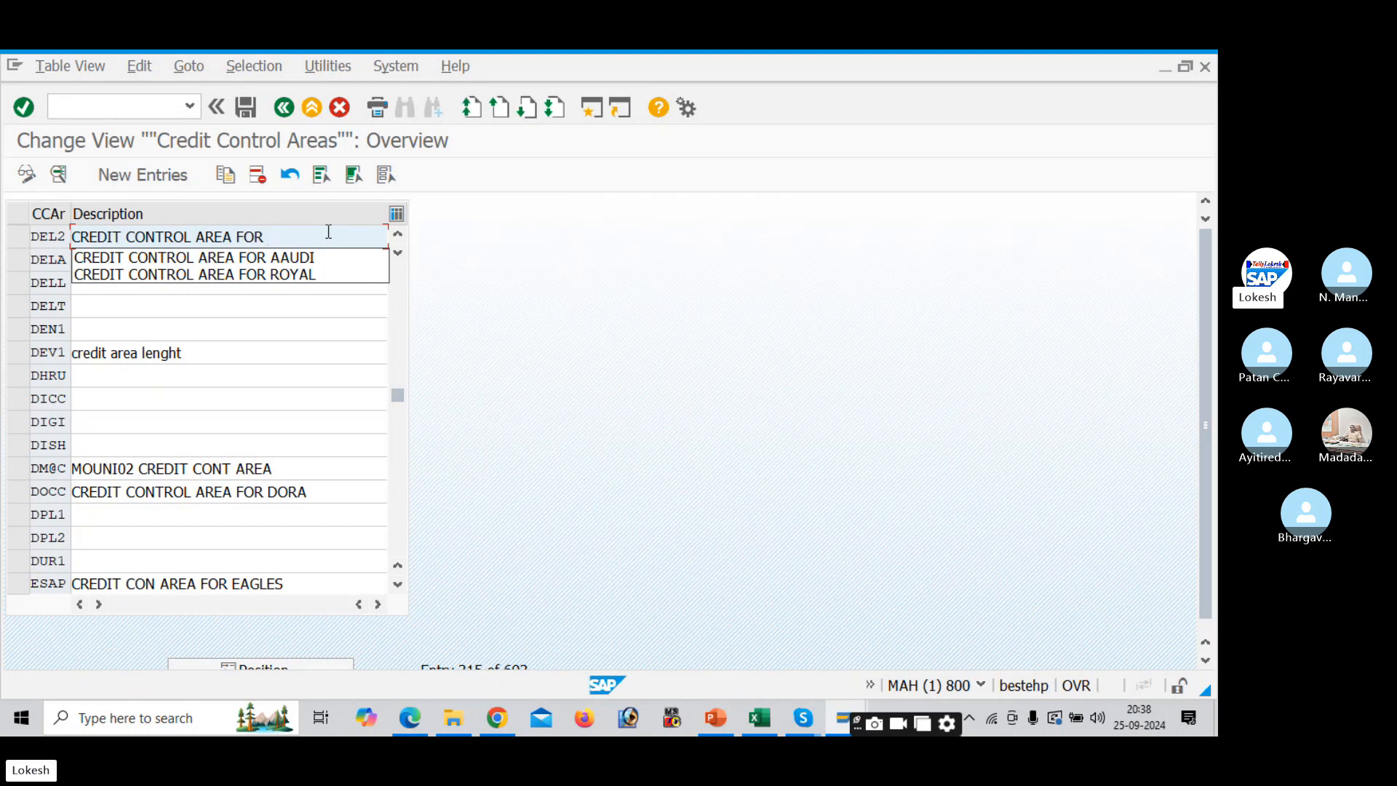
pyautogui.write('DELI')
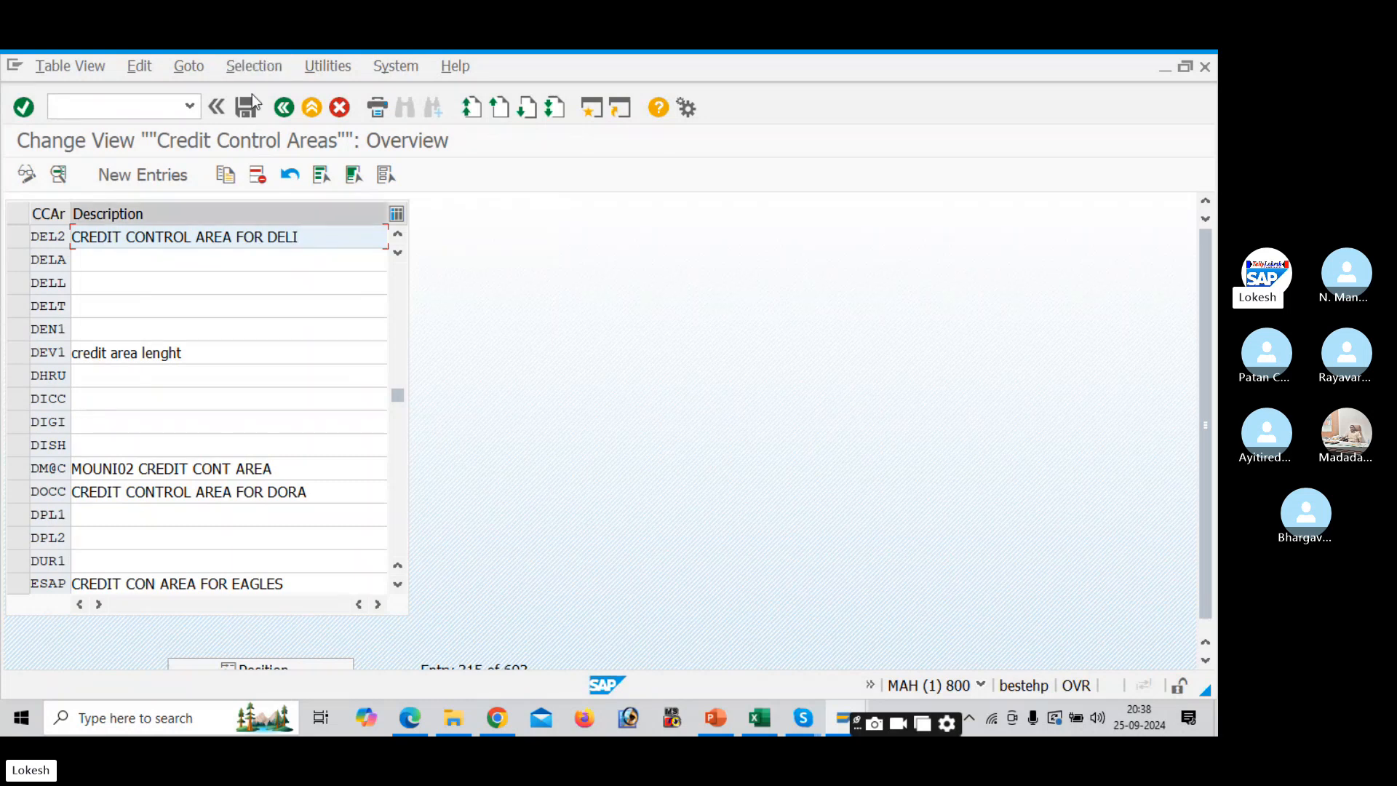
pyautogui.click(241, 112)
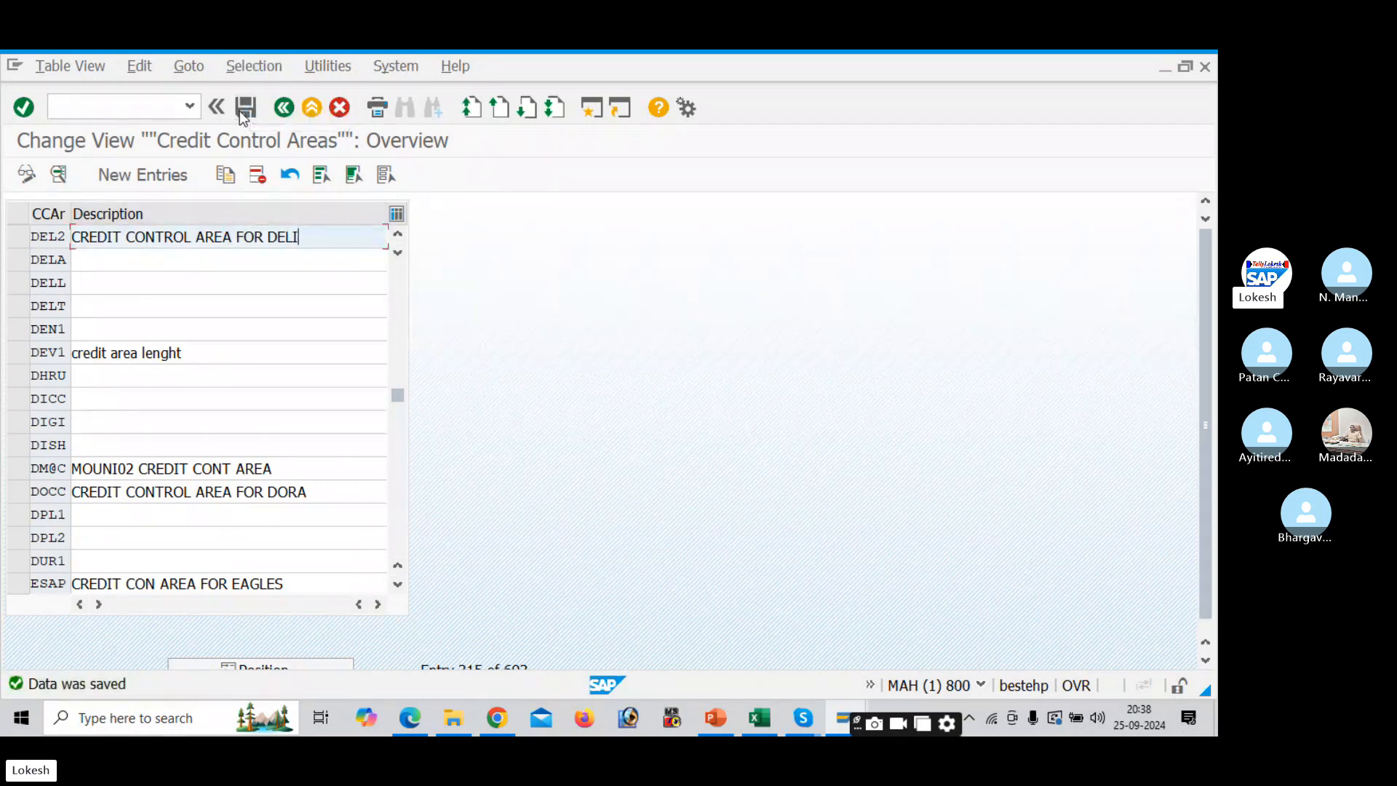
pyautogui.click(284, 109)
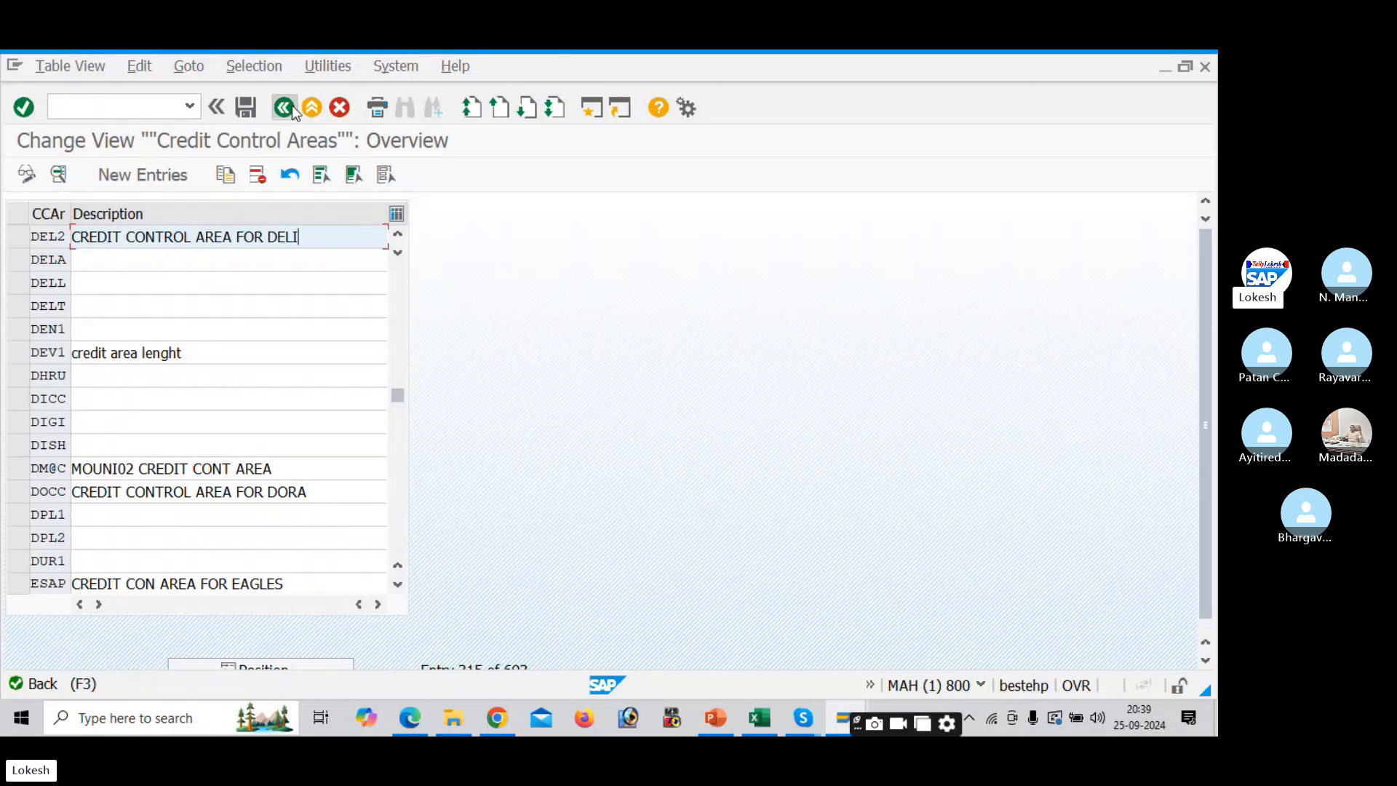
# - Log DEL2 in Excel cell D12 beside Define Credit Control Area, then return to SAP
pyautogui.hotkey('alt', 'Tab')
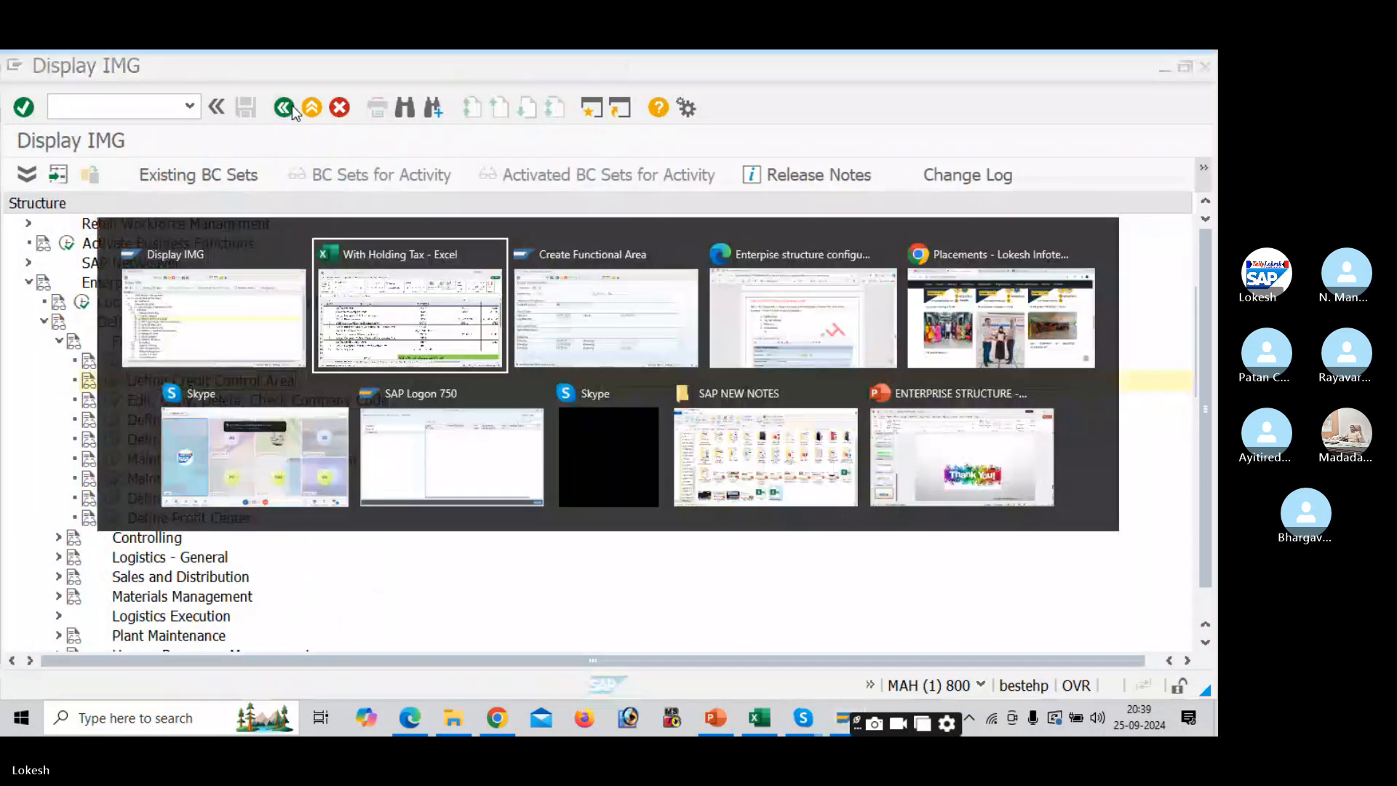
pyautogui.click(893, 531)
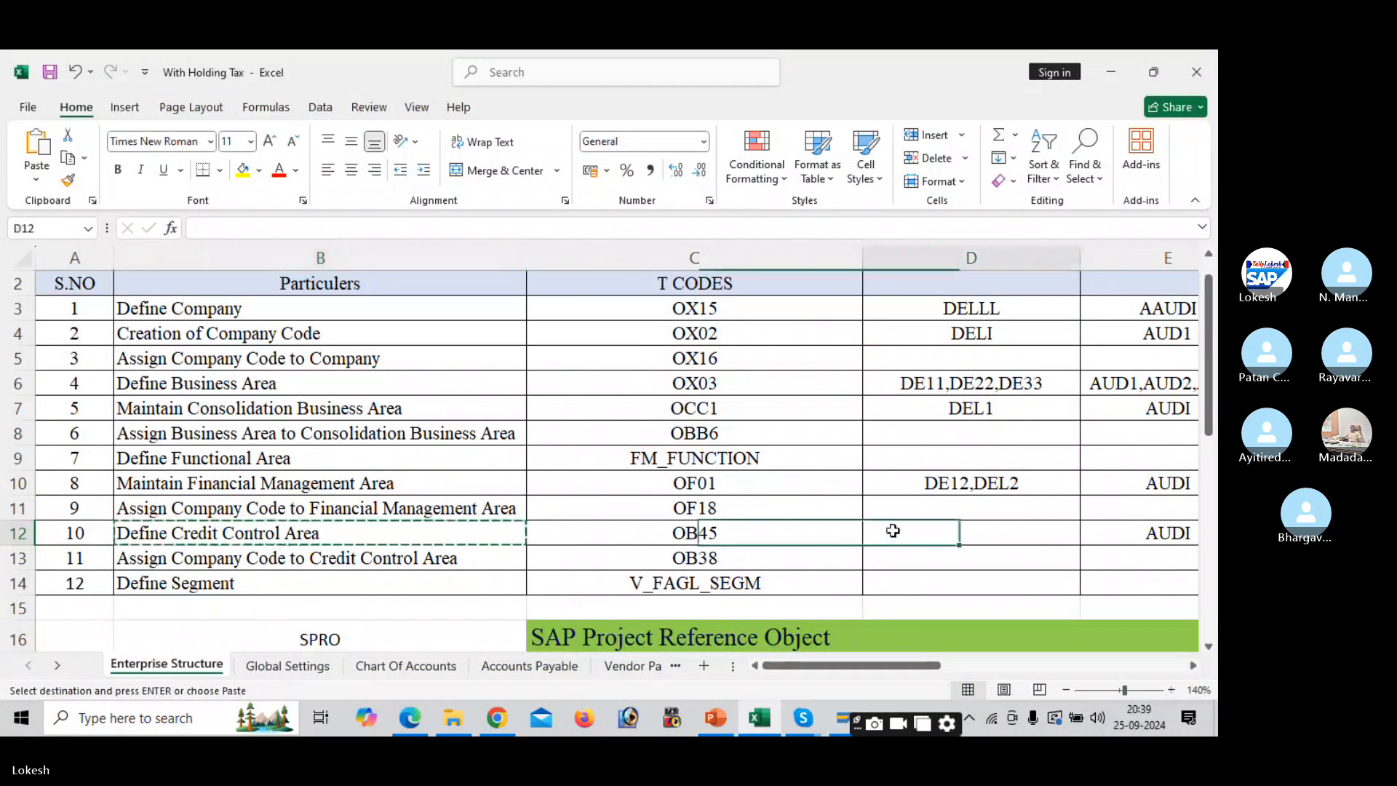
pyautogui.write('DEL')
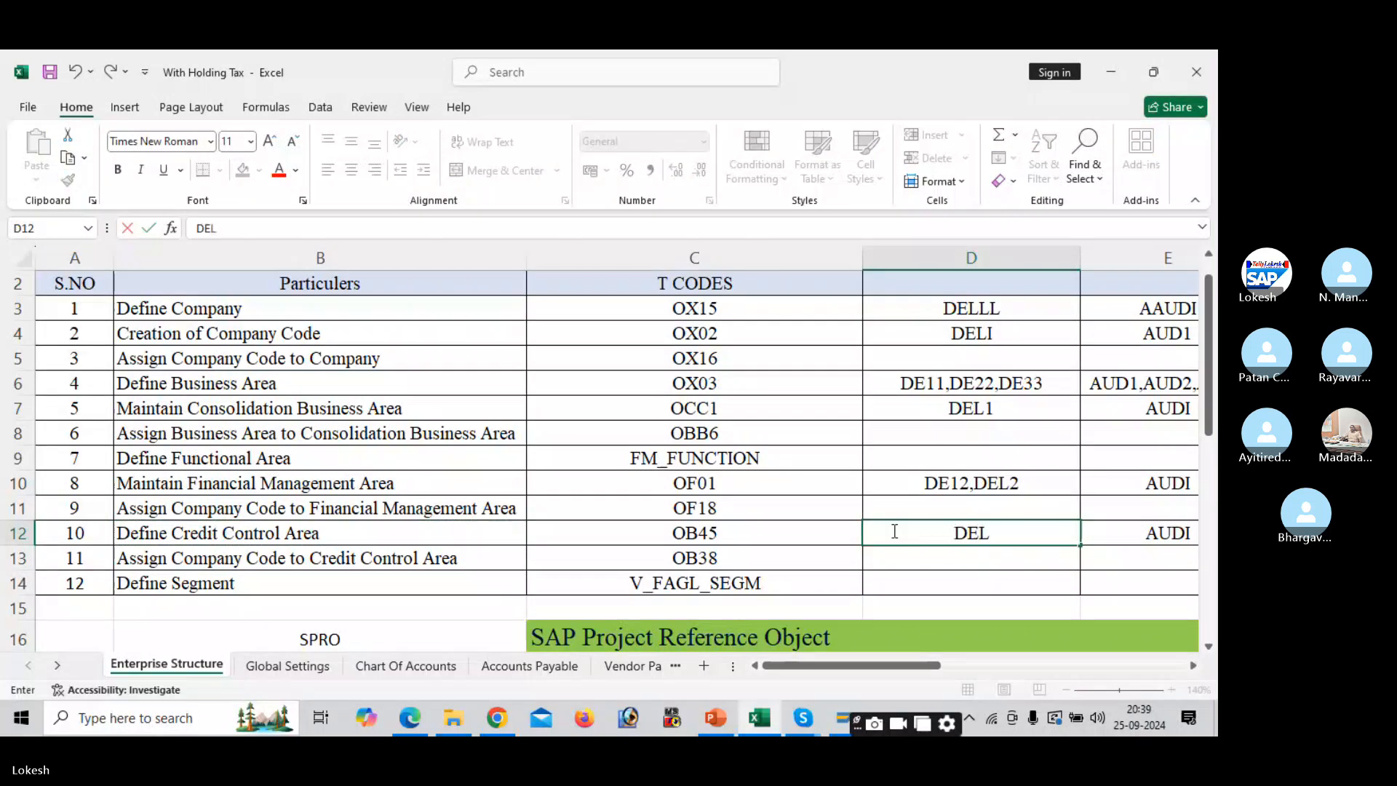
pyautogui.write('2')
pyautogui.press('Return')
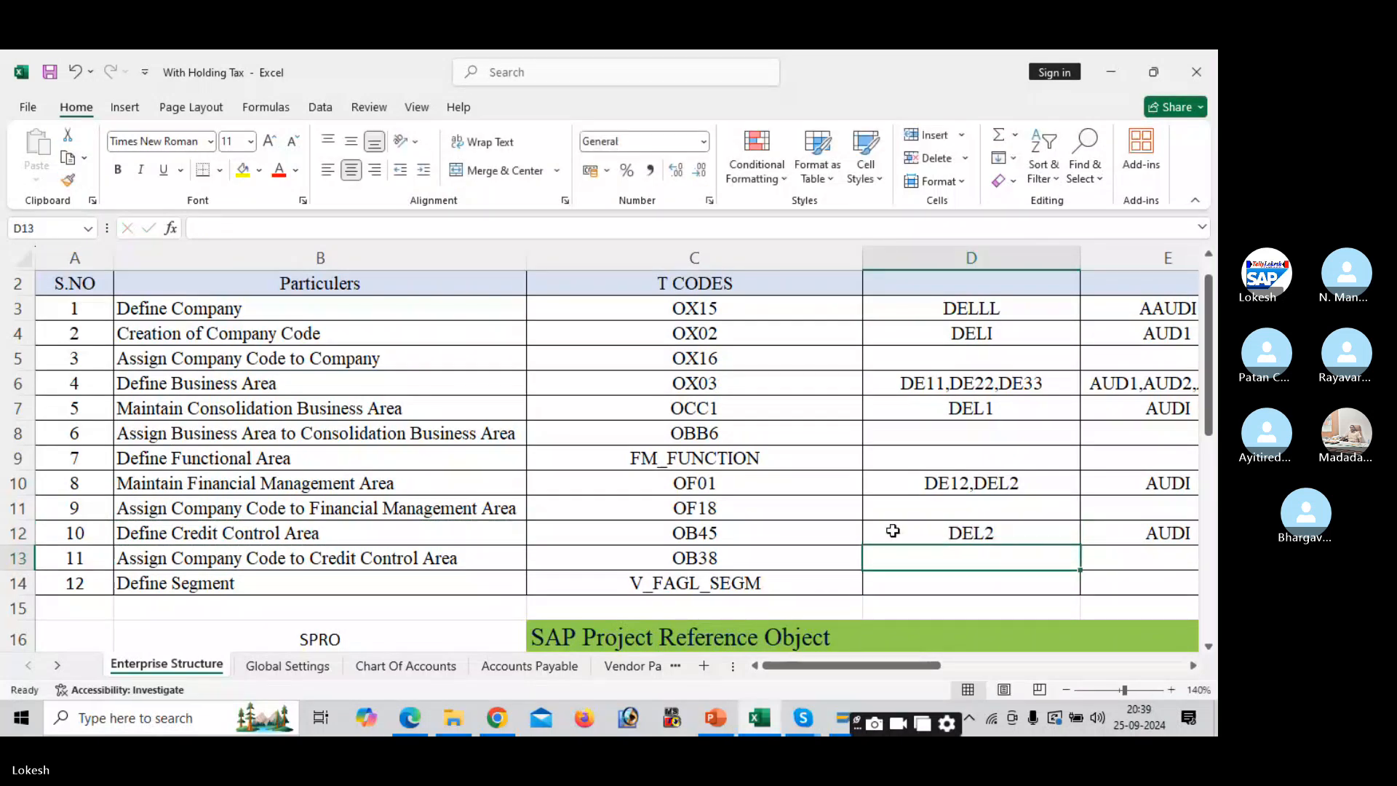
pyautogui.click(503, 553)
pyautogui.hotkey('alt', 'Tab')
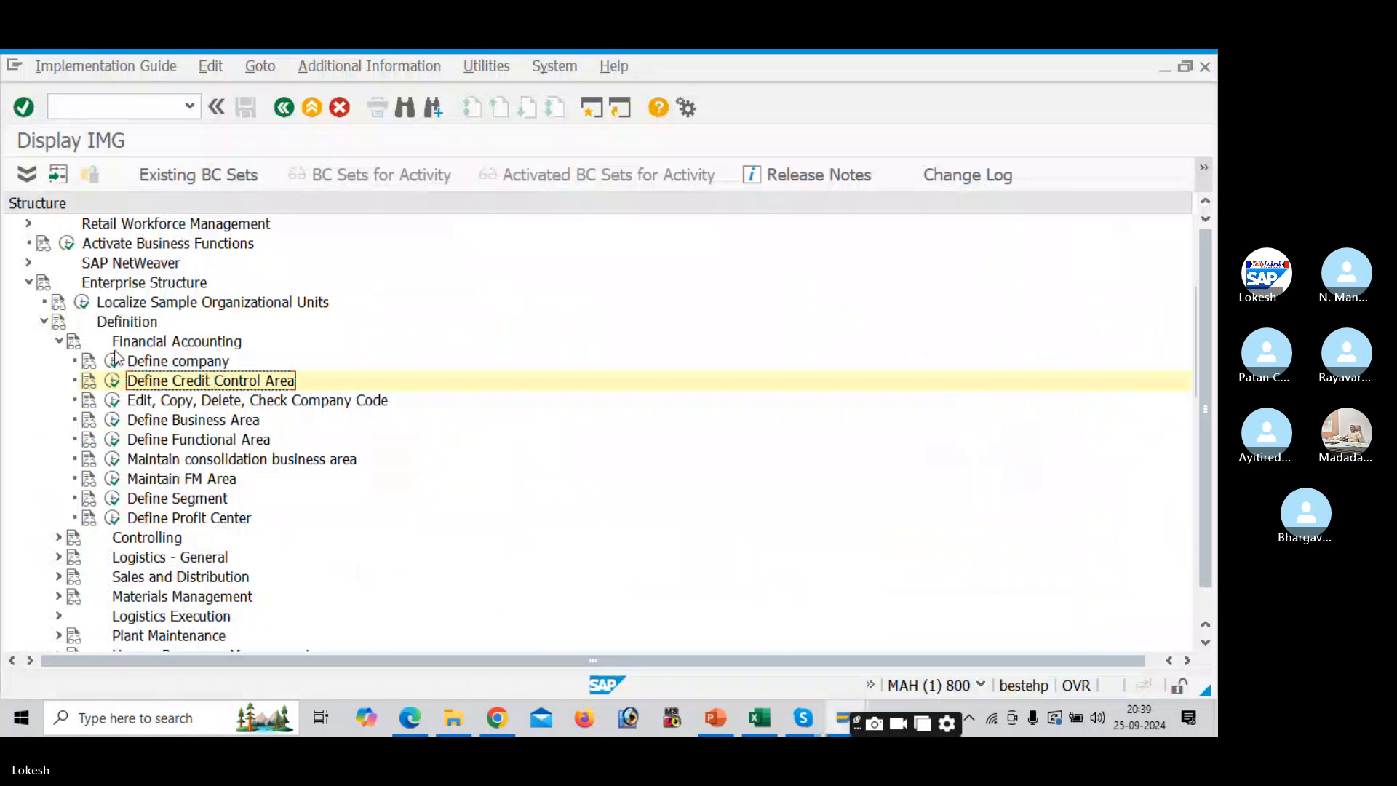
# - Run 'Assign company code to credit control area' under Enterprise Structure > Assignment > Financial Accounting
pyautogui.click(43, 323)
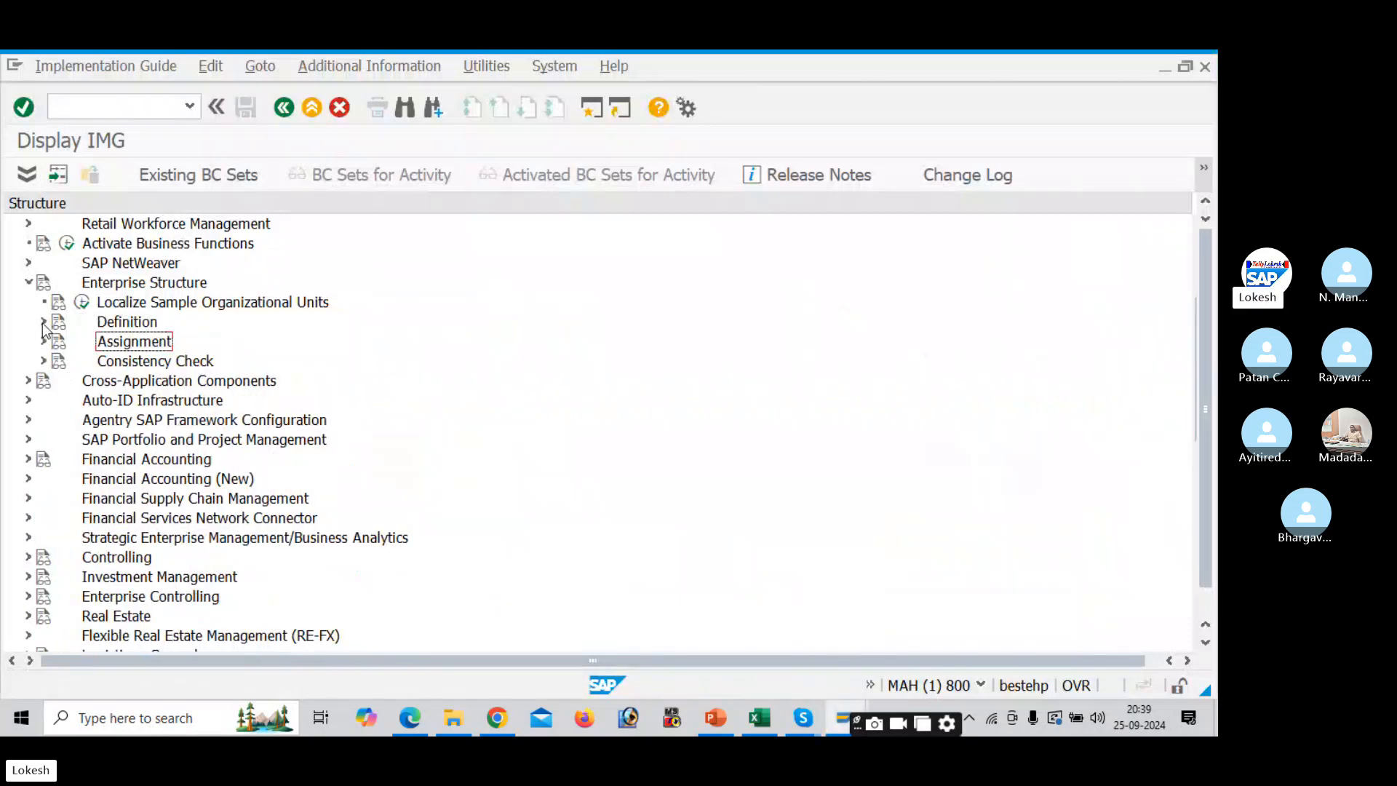
pyautogui.click(44, 341)
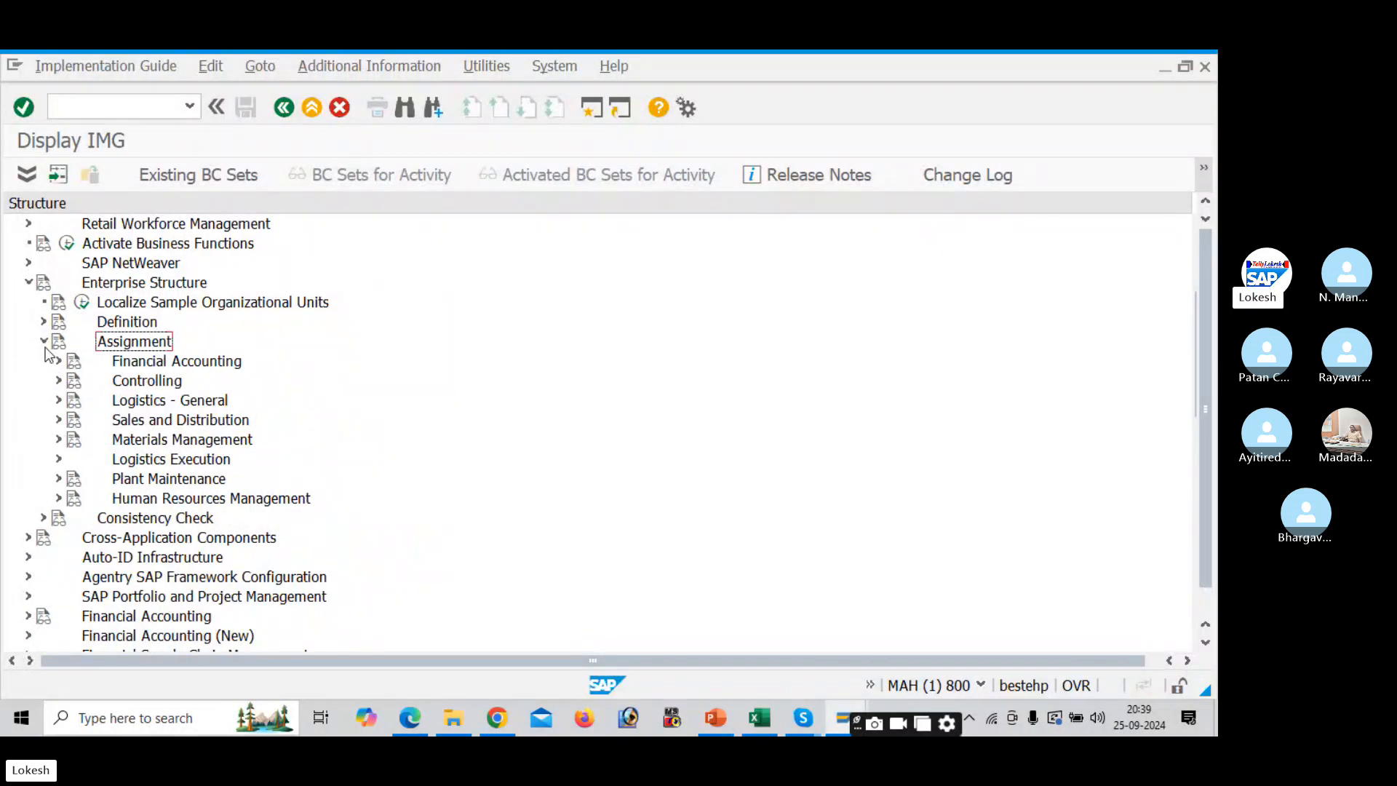
pyautogui.click(59, 362)
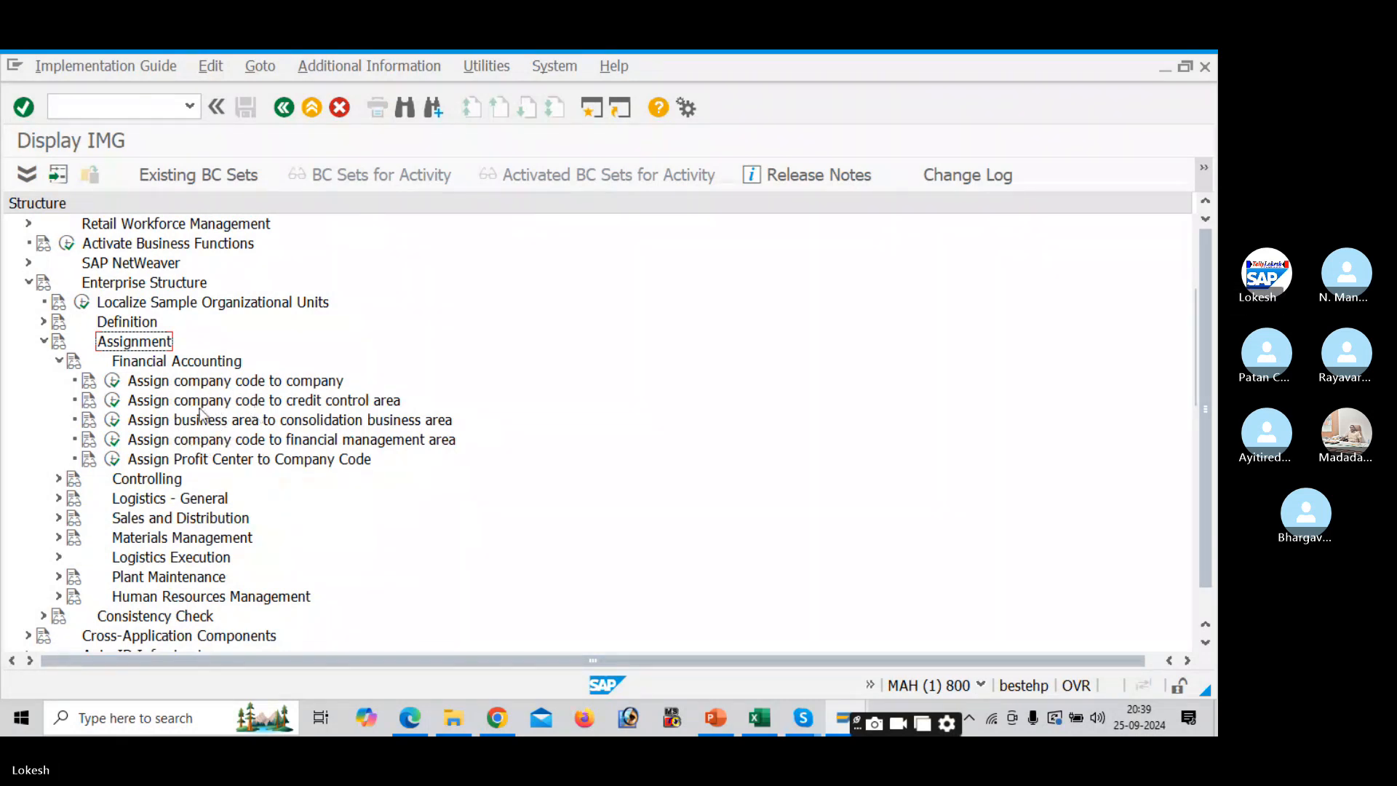
pyautogui.click(112, 401)
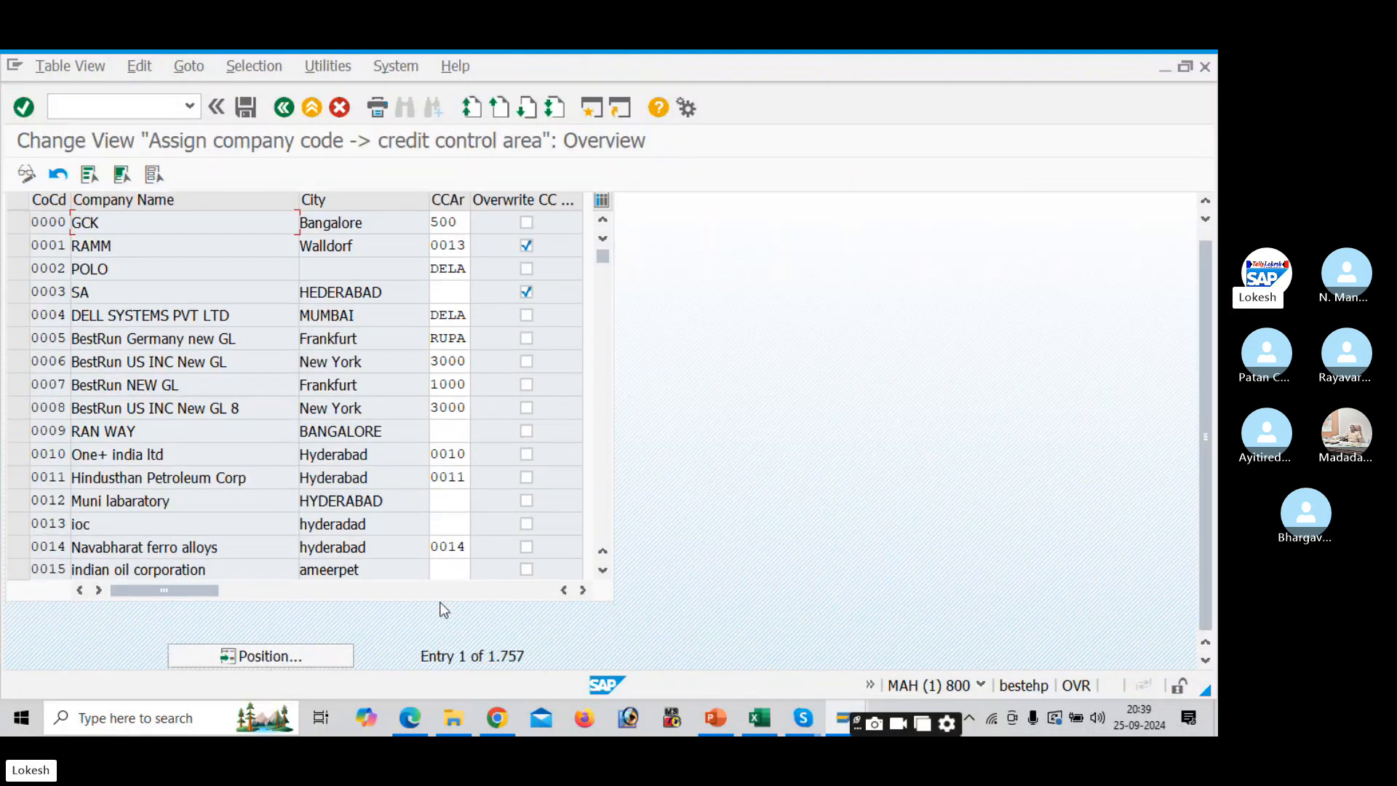
# - Position the table on company code DELI, enter credit control area DEL2, and save
pyautogui.click(326, 655)
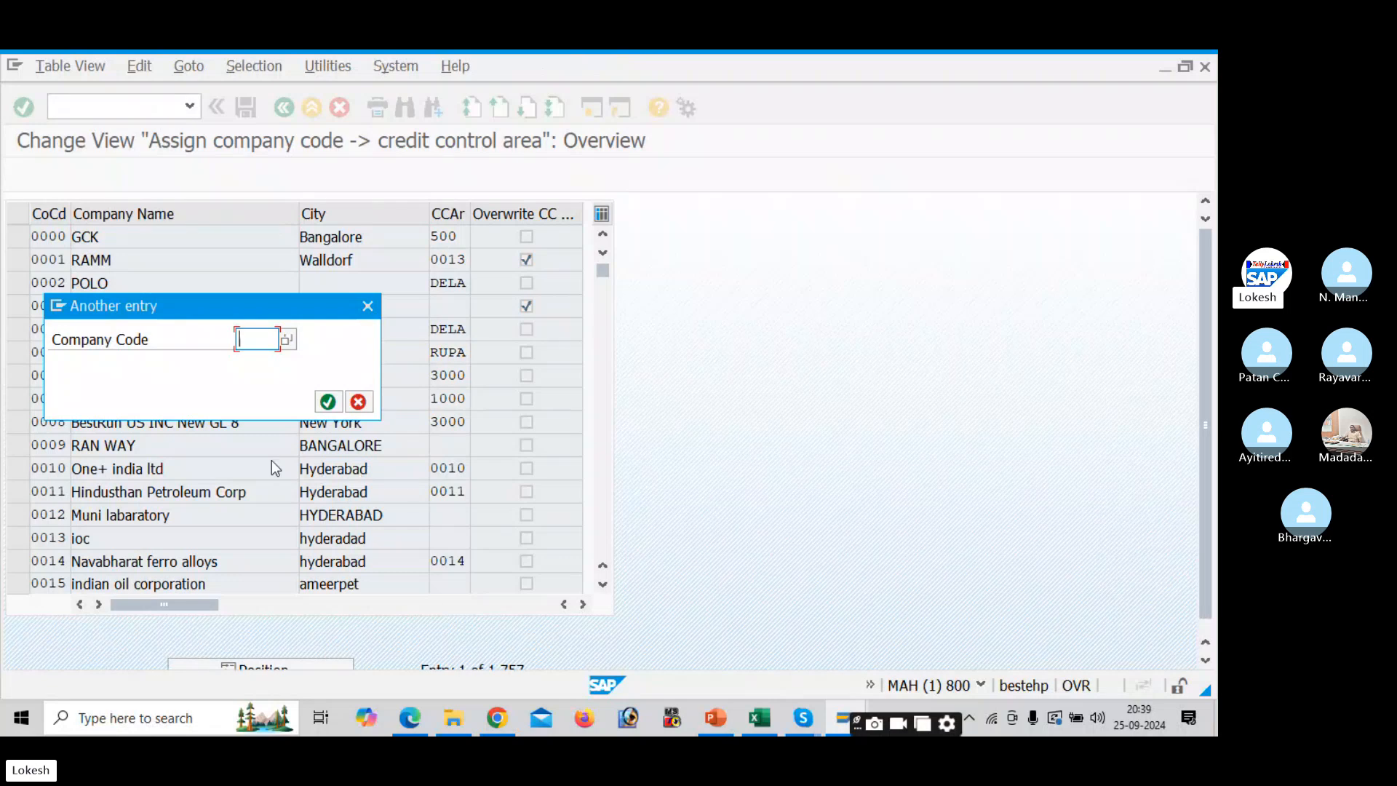
pyautogui.write('D')
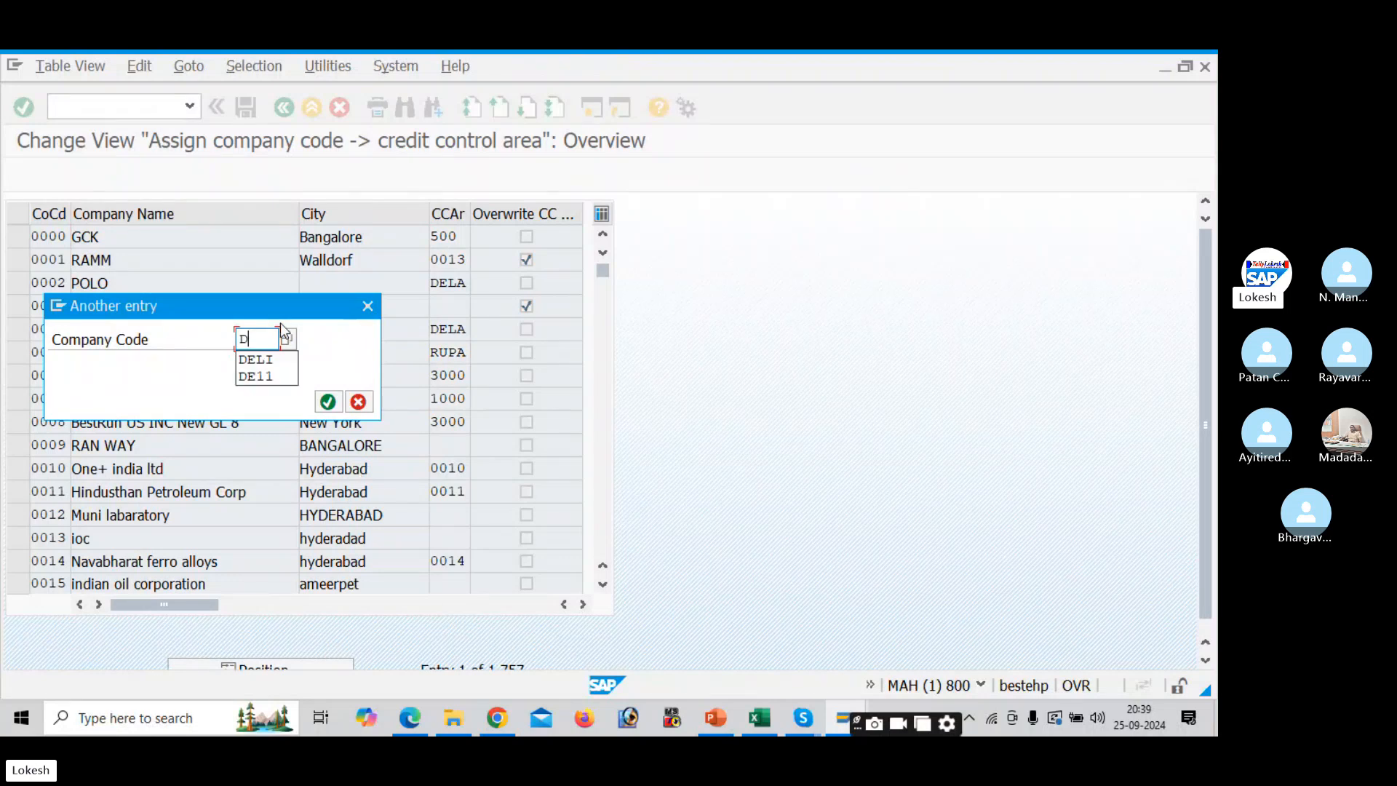
pyautogui.write('EL2')
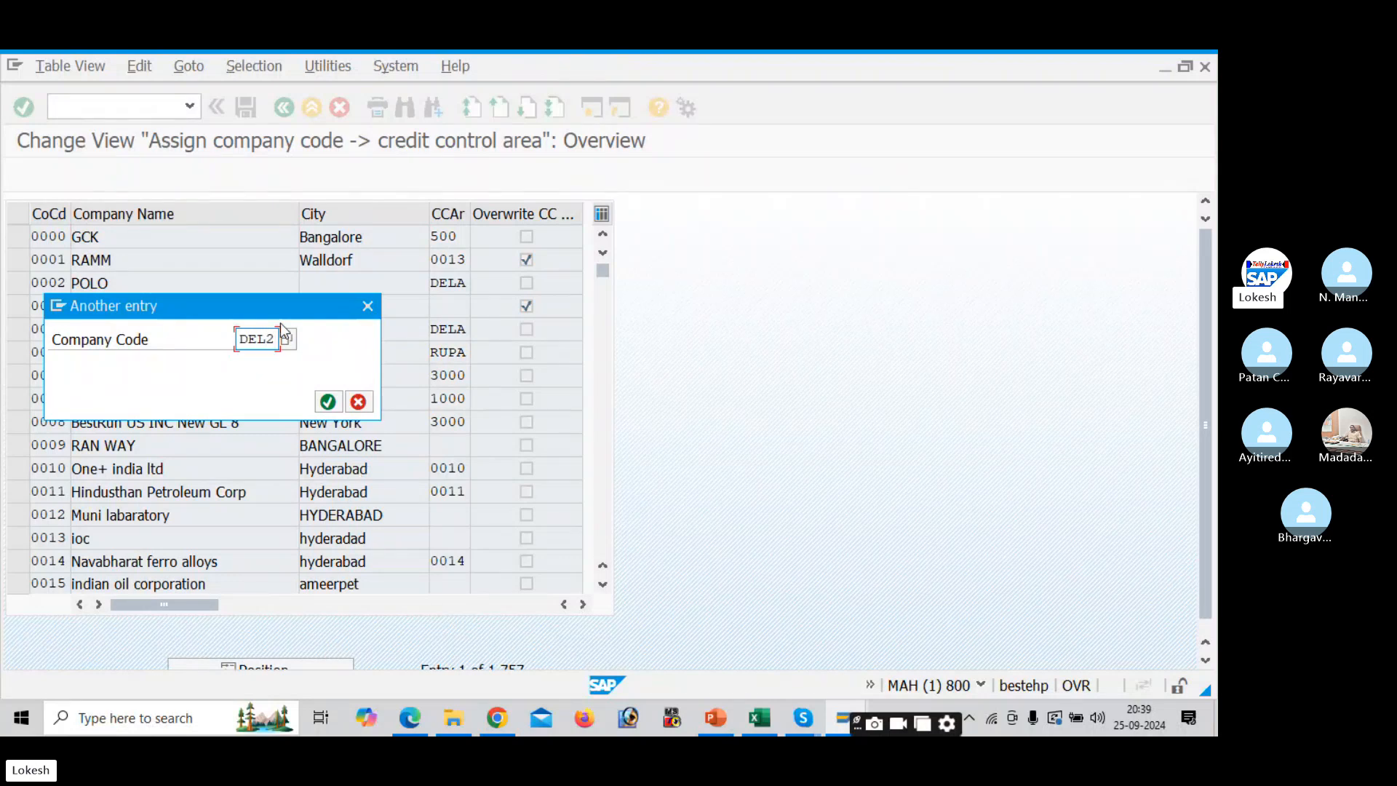
pyautogui.press('BackSpace')
pyautogui.write('I')
pyautogui.press('Return')
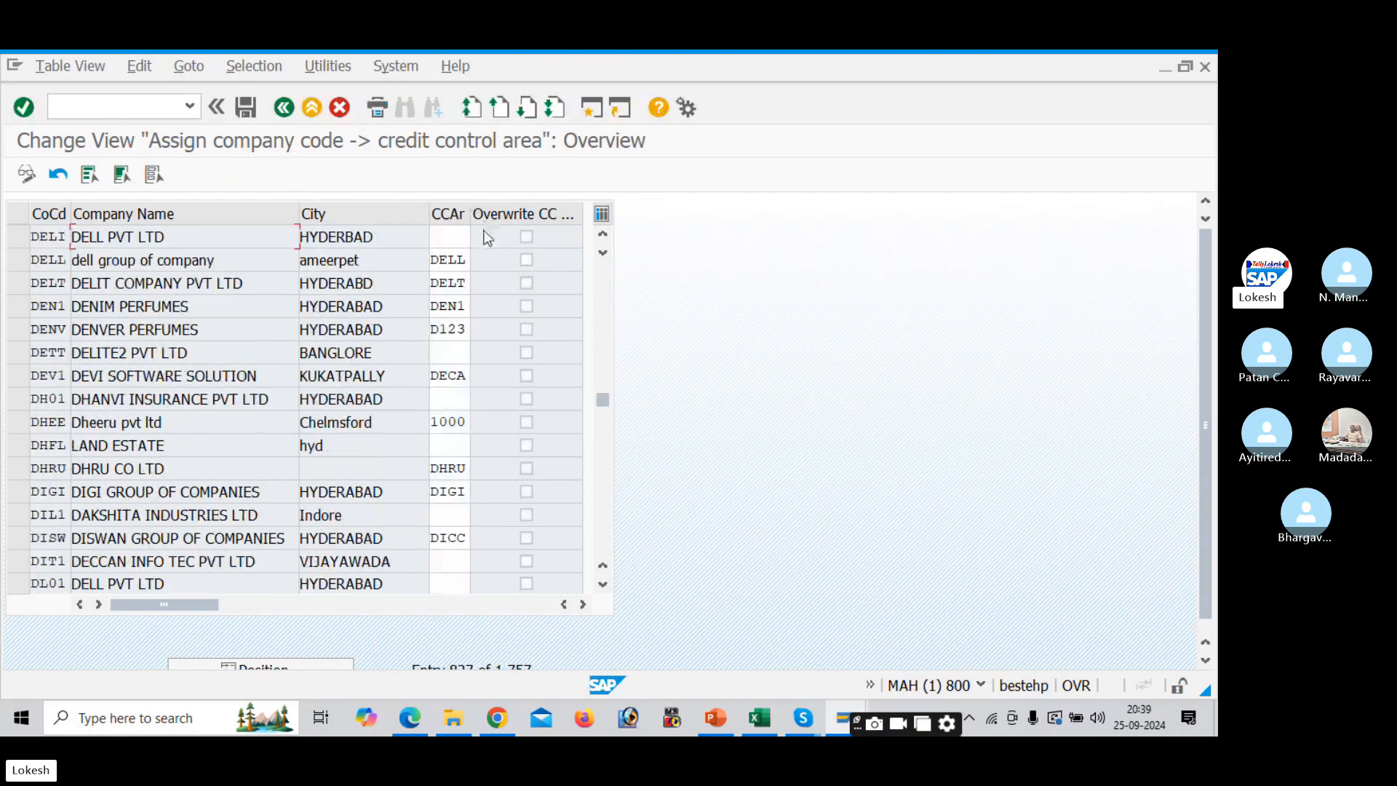
pyautogui.click(459, 235)
pyautogui.write('DEL2')
pyautogui.press('Tab')
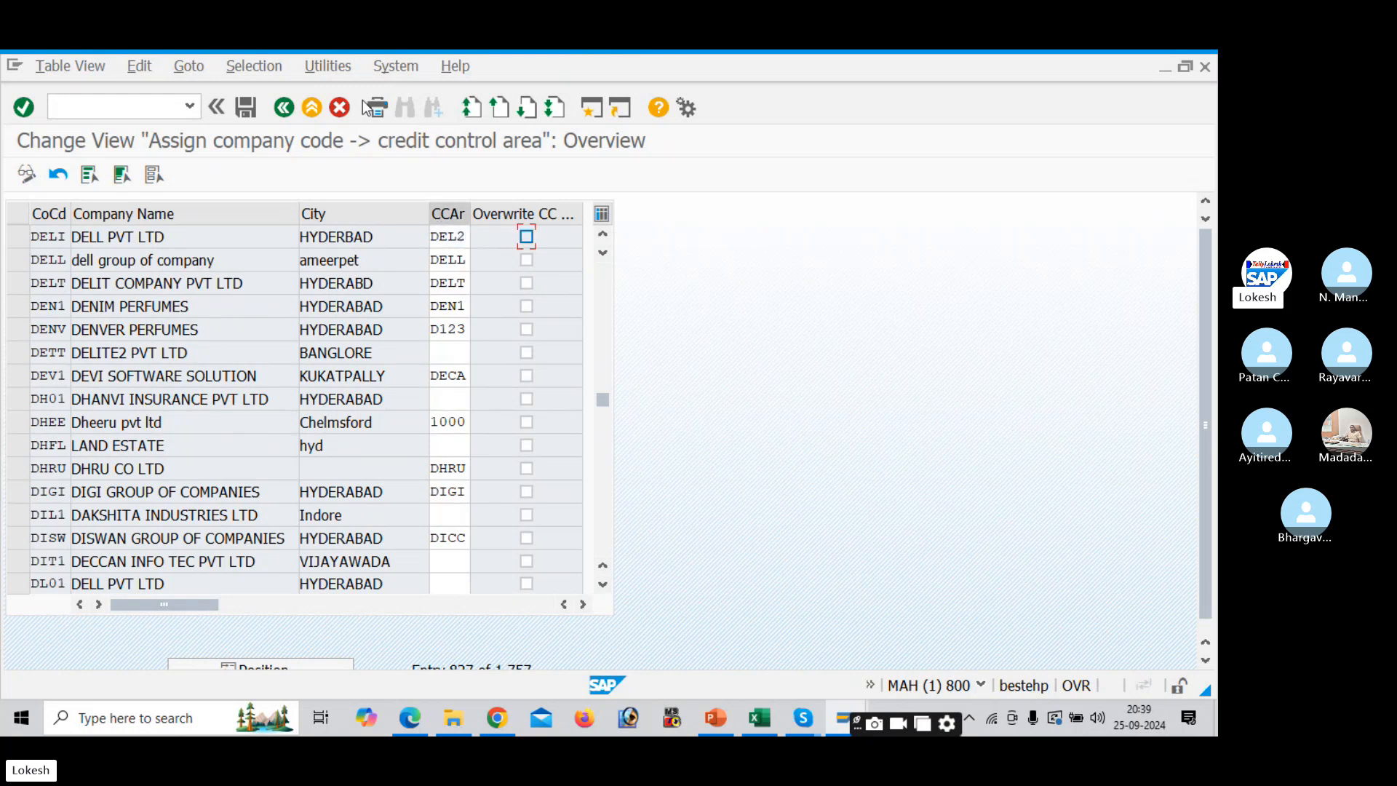
pyautogui.click(246, 107)
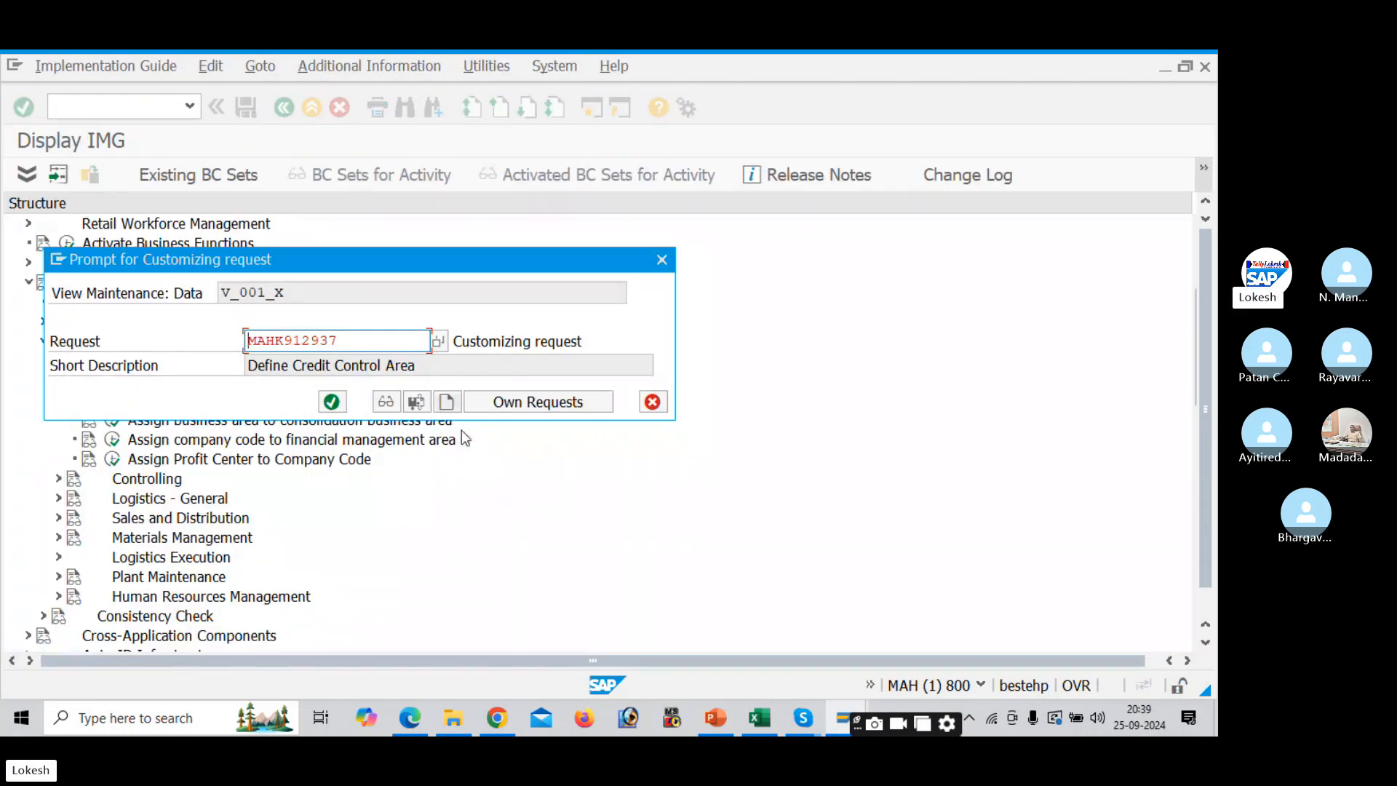
# - Save under new request 'Assign Company Code to Credit Control Area', copied from Excel, and go back
pyautogui.click(446, 402)
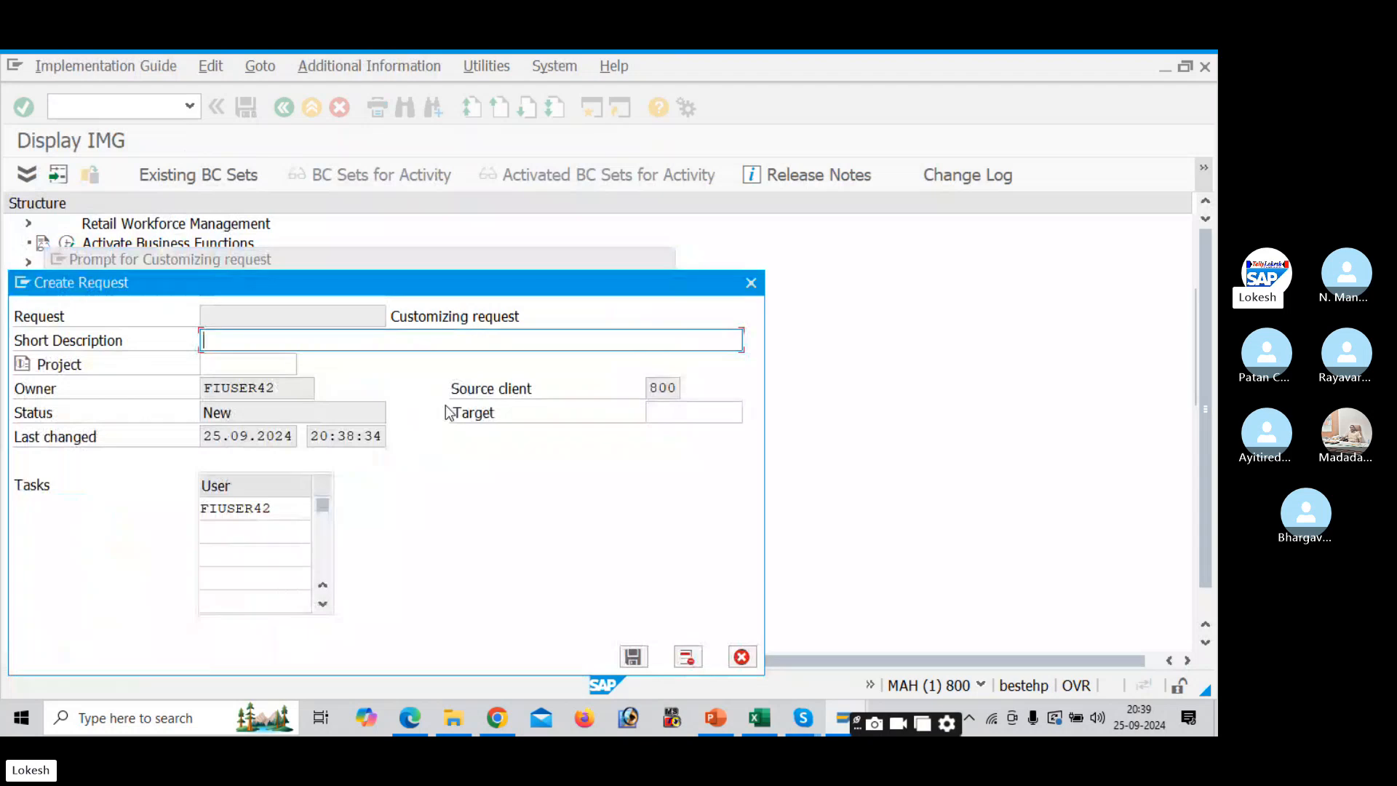
pyautogui.hotkey('alt', 'Tab')
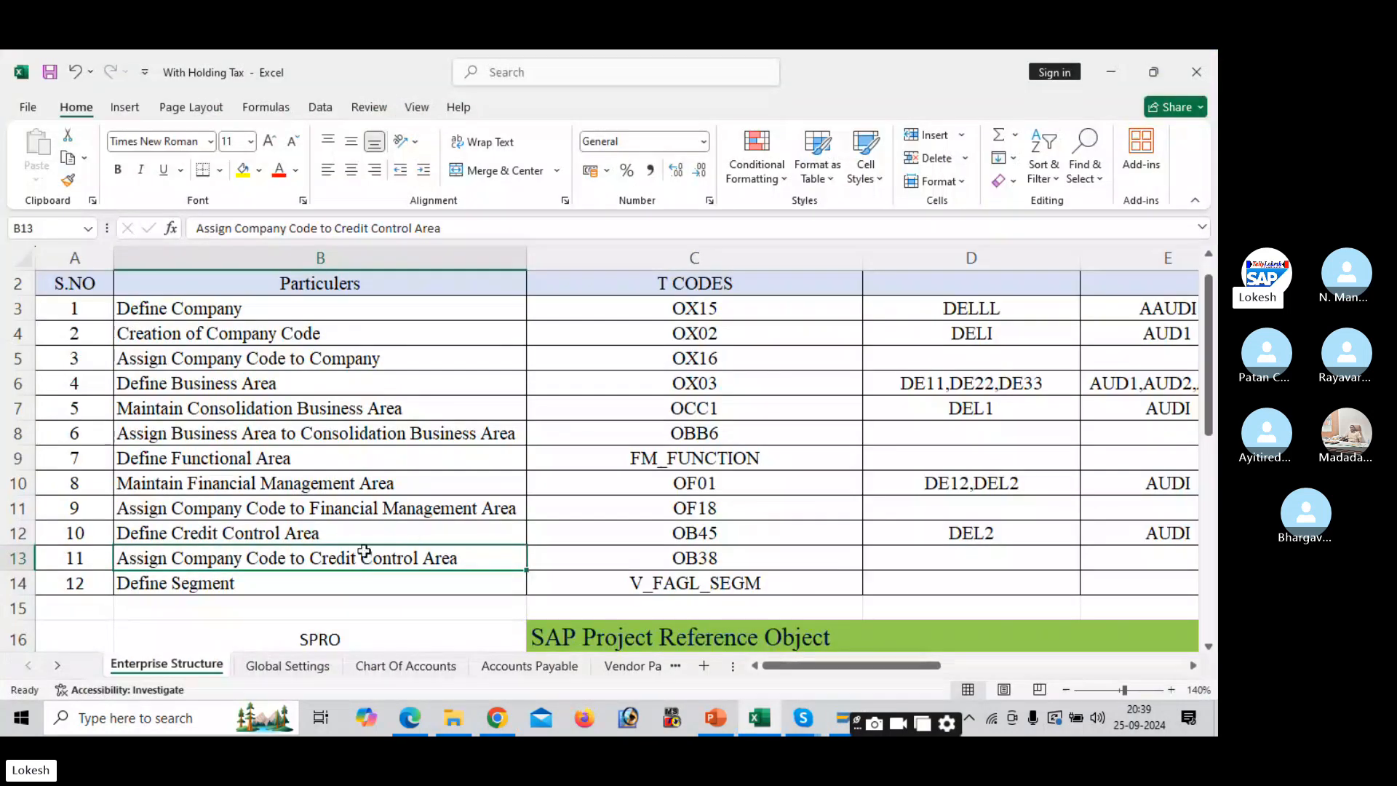
pyautogui.hotkey('ctrl', 'c')
pyautogui.hotkey('alt', 'Tab')
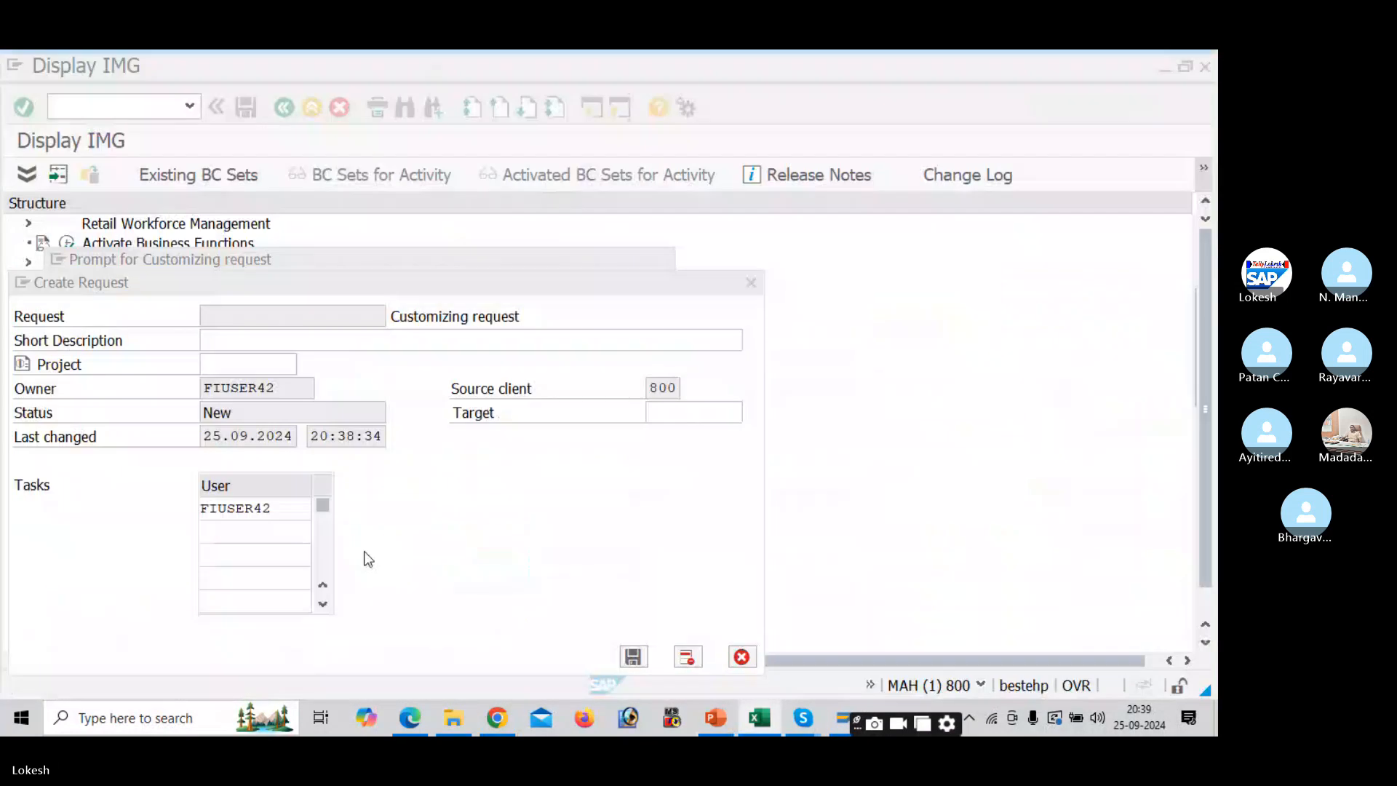
pyautogui.hotkey('ctrl', 'v')
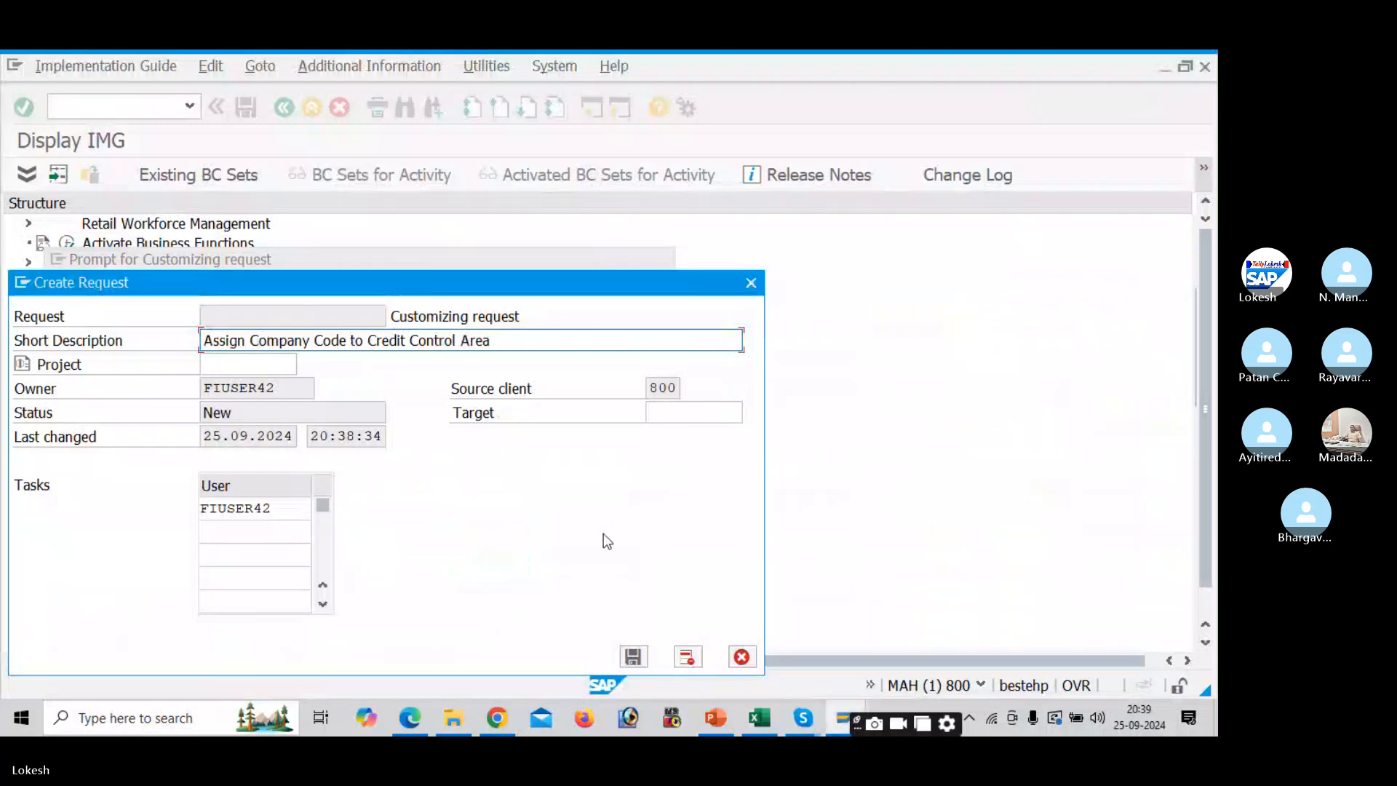
pyautogui.click(633, 656)
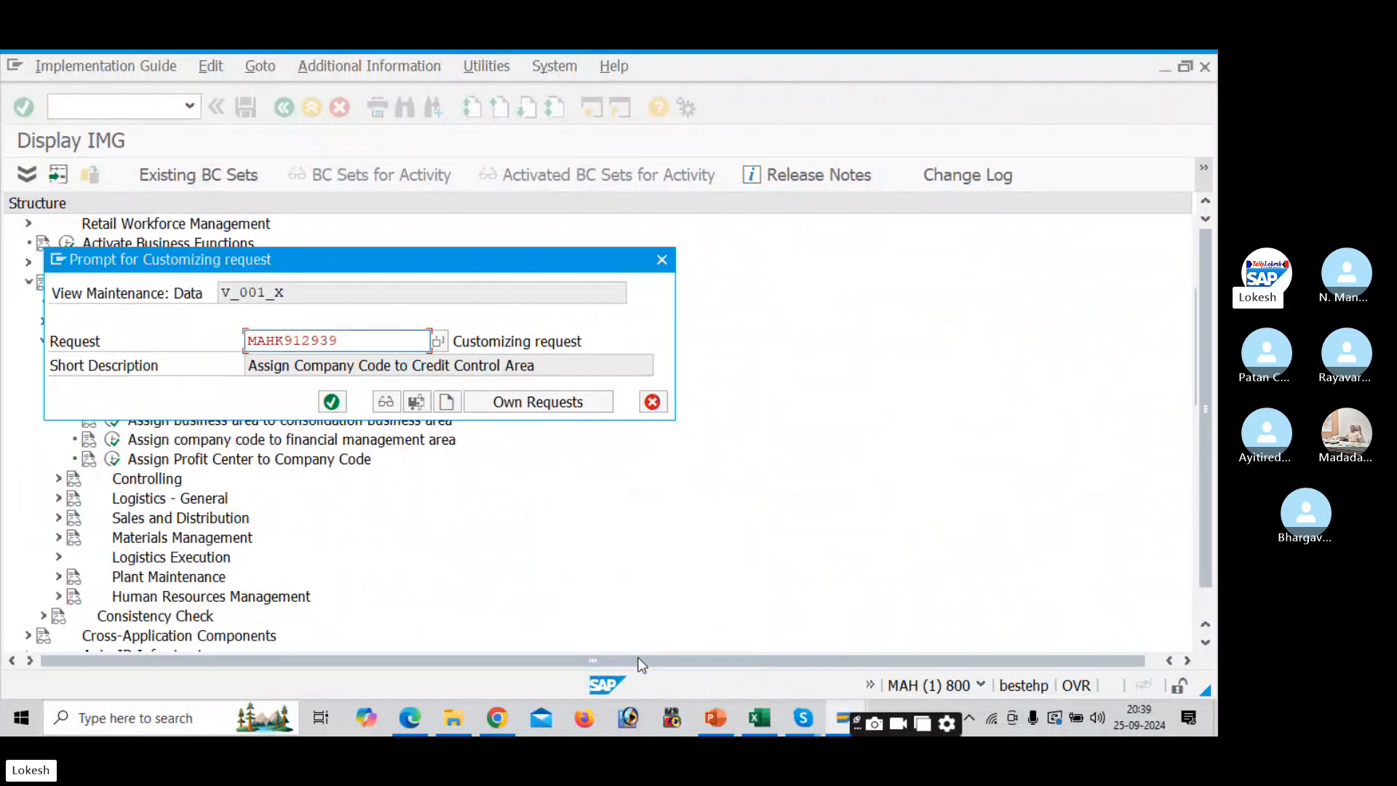
pyautogui.click(333, 403)
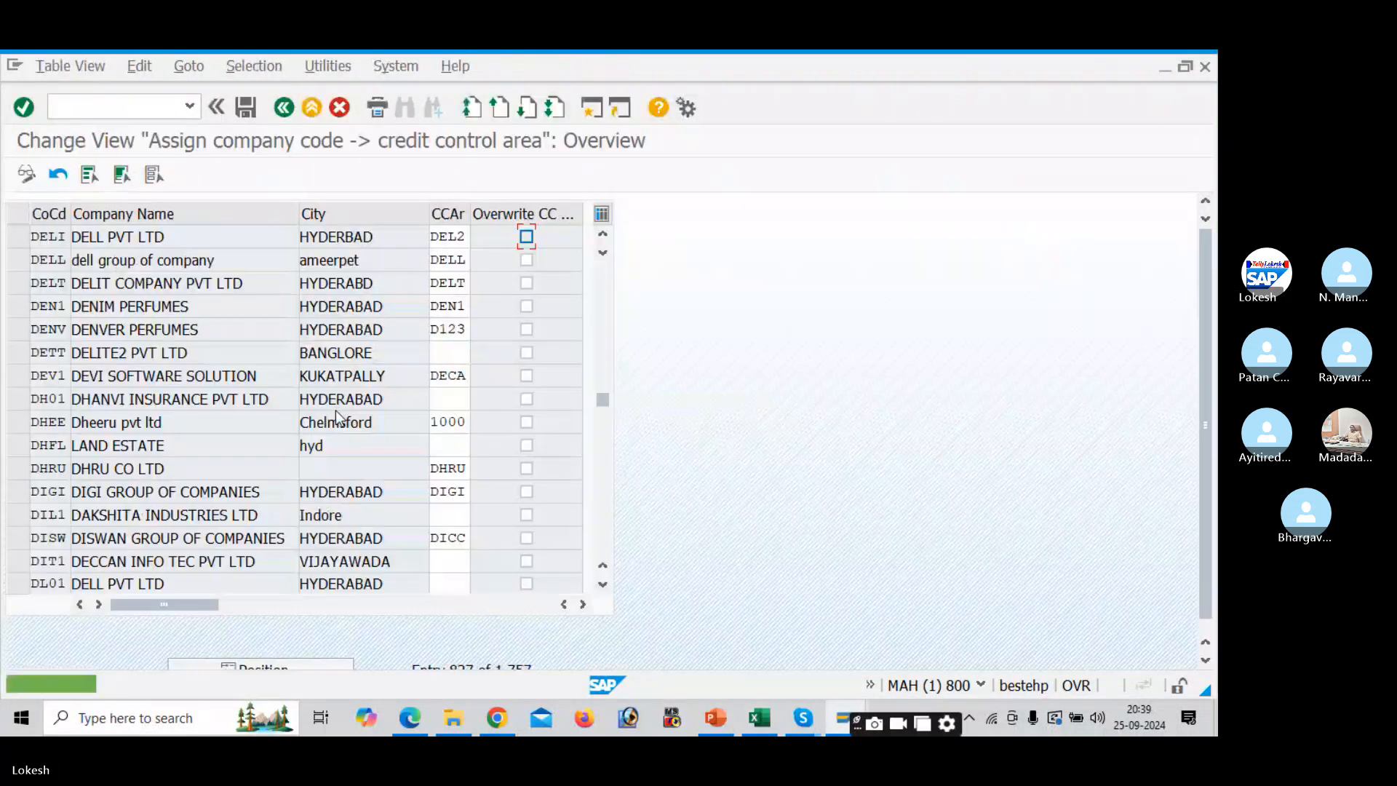
pyautogui.click(283, 110)
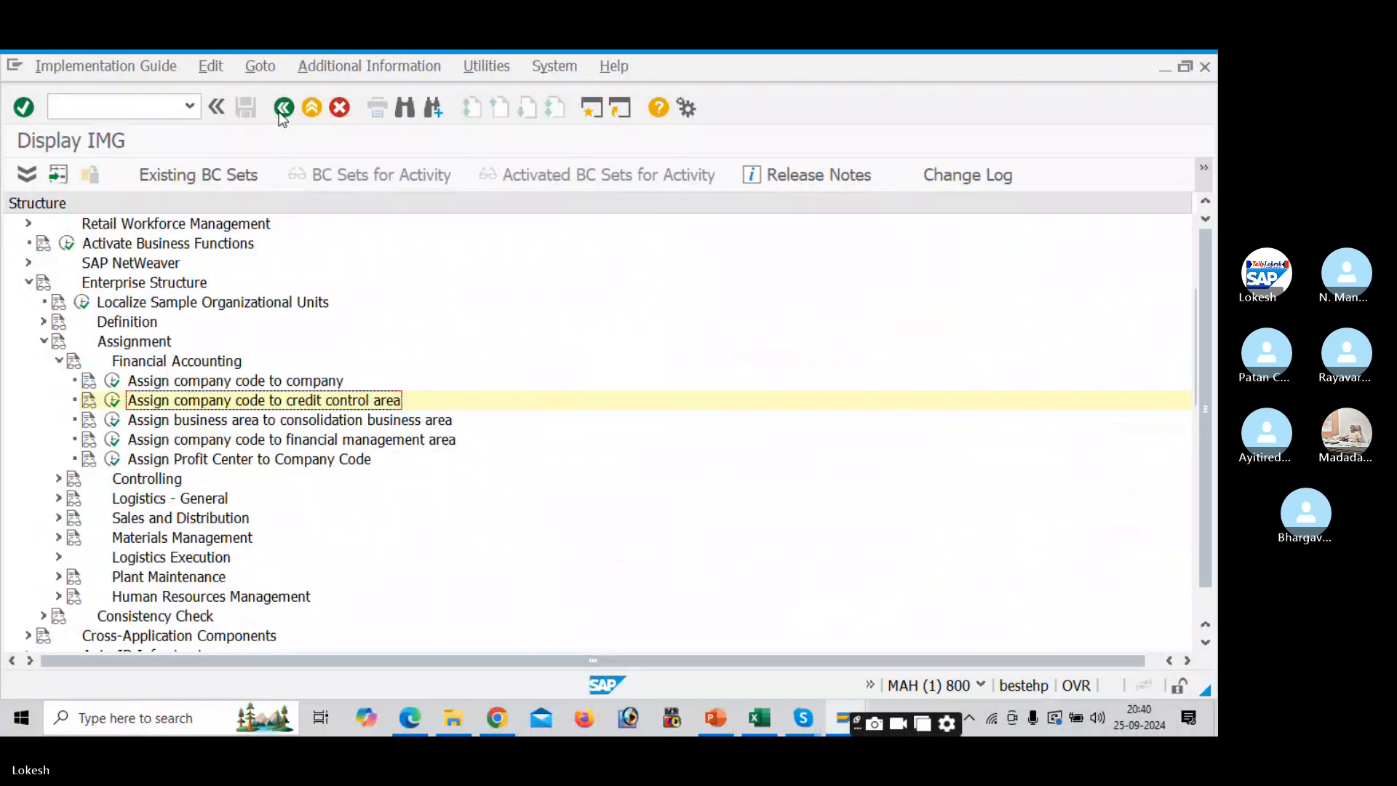
pyautogui.hotkey('alt', 'Tab')
pyautogui.hotkey('alt', 'Tab')
pyautogui.hotkey('alt', 'Tab')
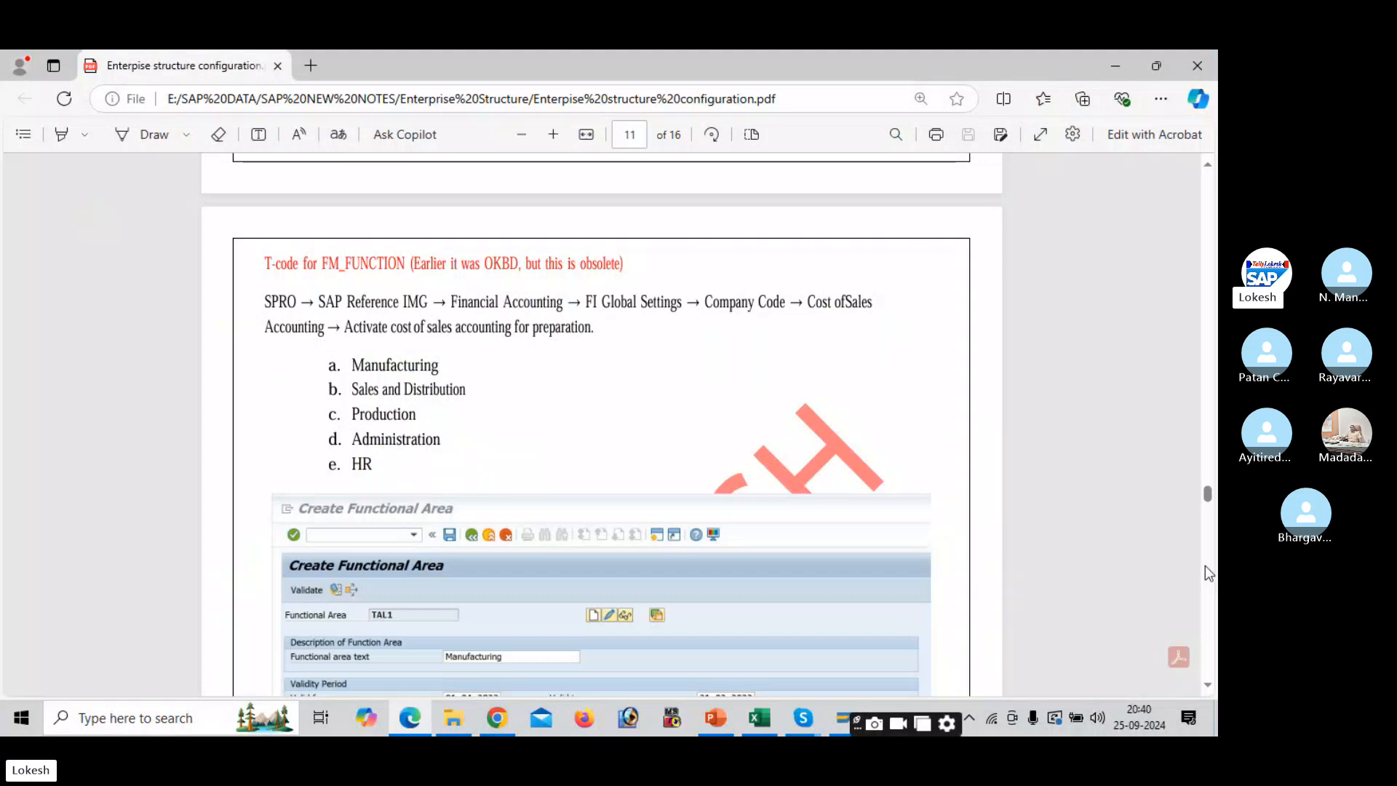
pyautogui.click(1205, 567)
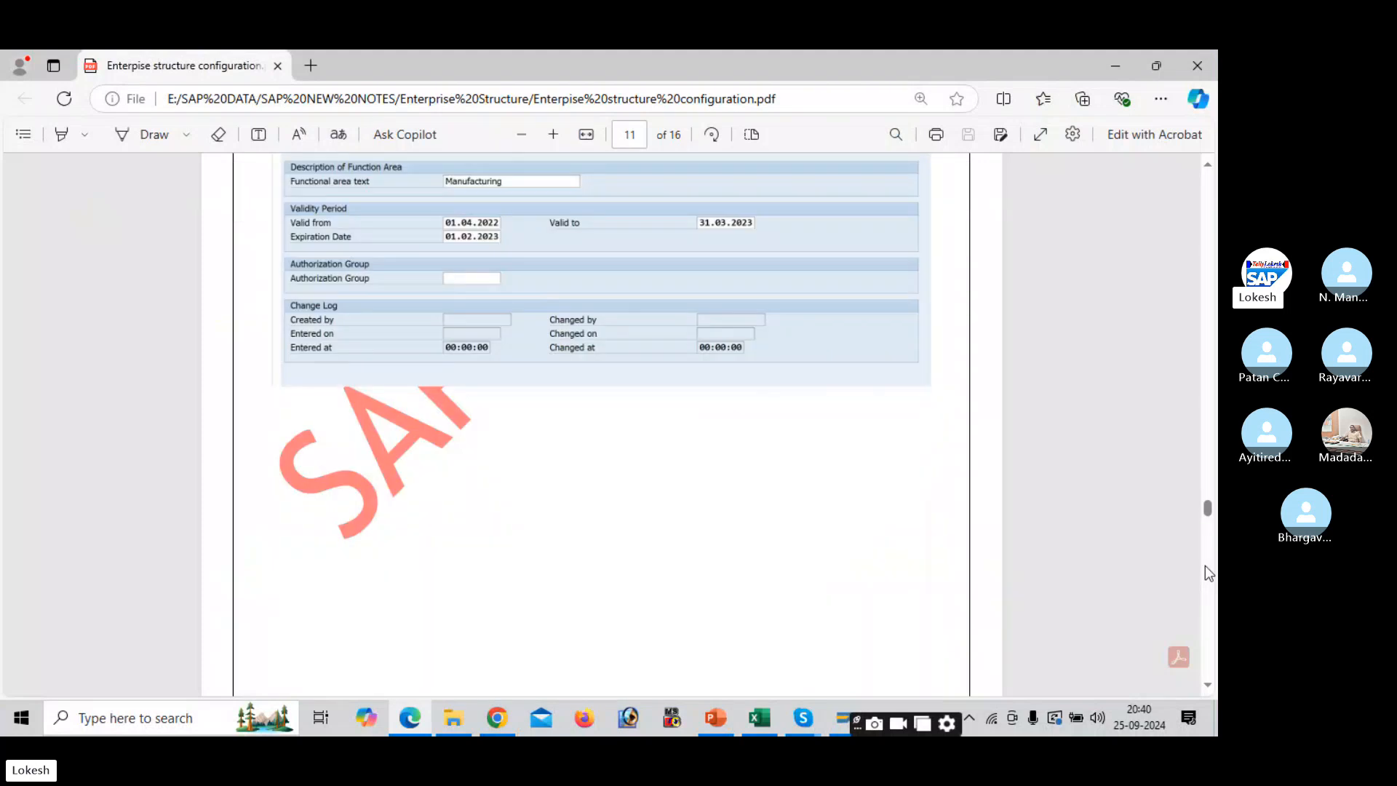
pyautogui.click(1205, 566)
pyautogui.click(1205, 565)
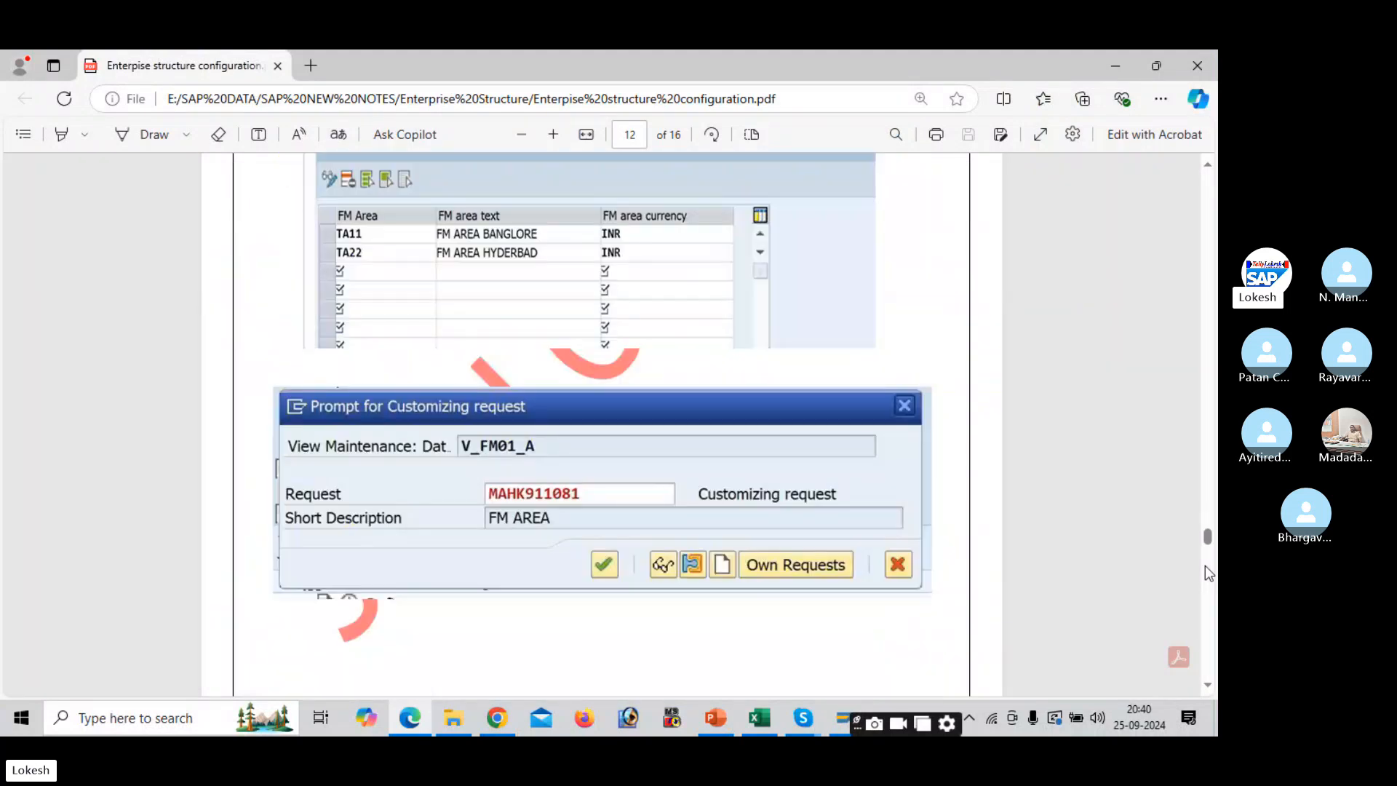
pyautogui.click(1205, 566)
pyautogui.click(1205, 565)
pyautogui.click(1205, 565)
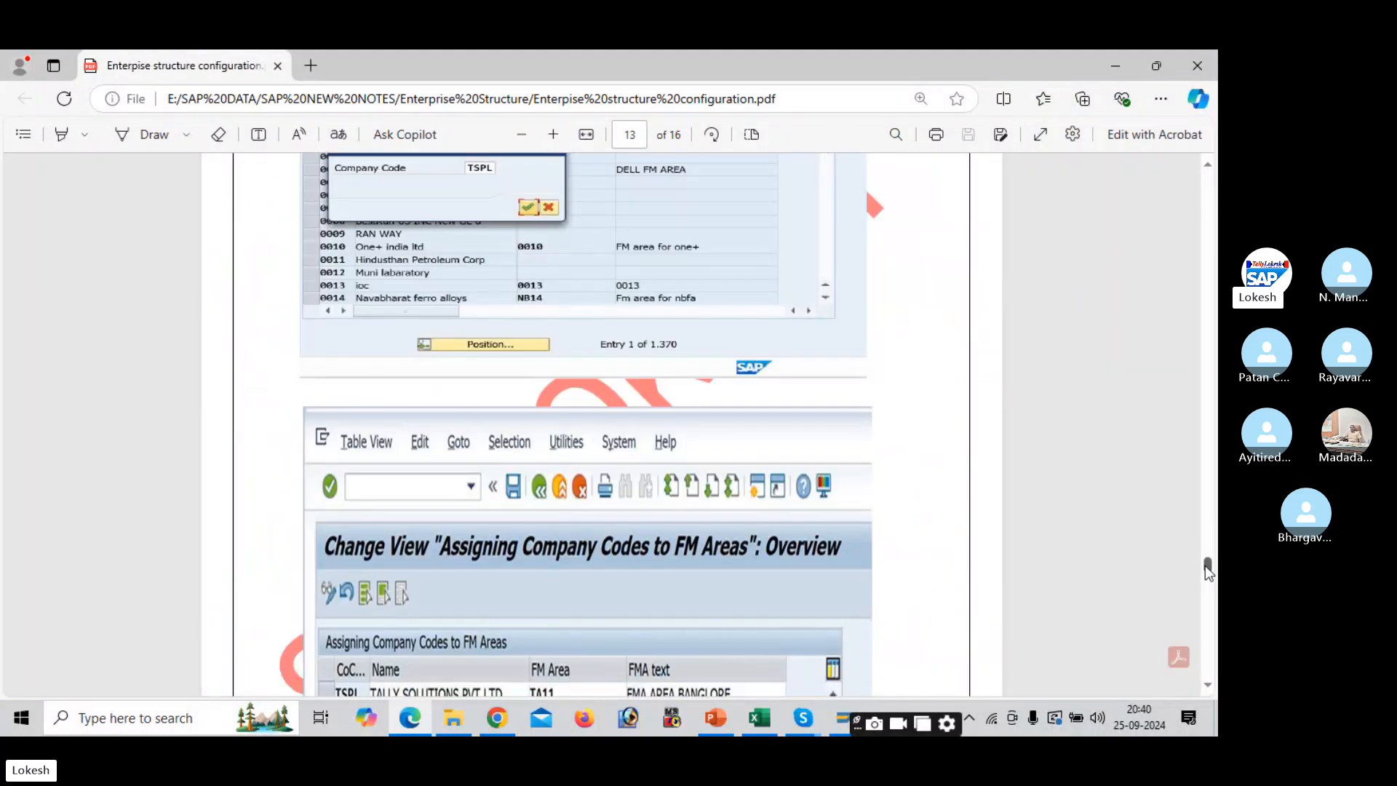
pyautogui.click(1206, 614)
pyautogui.click(1210, 637)
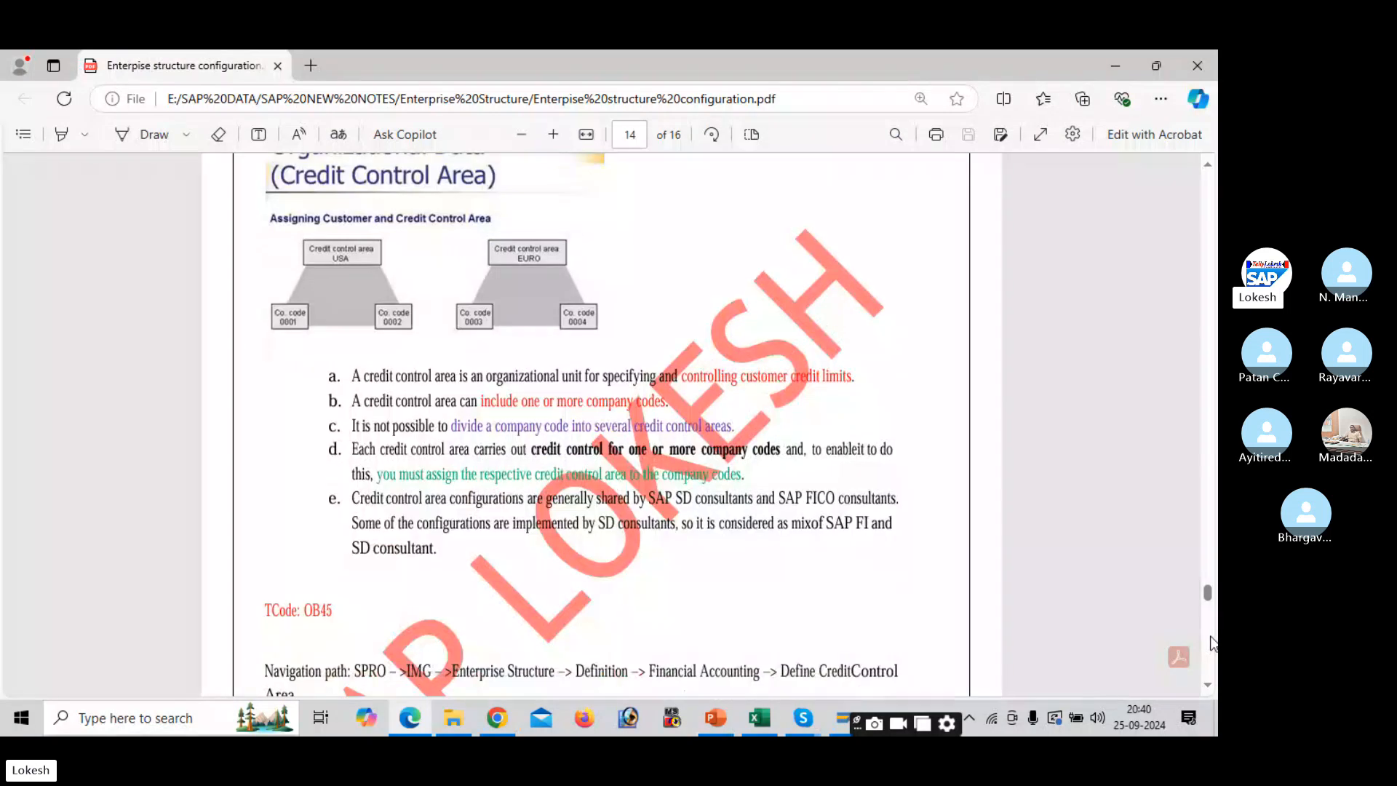
pyautogui.click(1210, 669)
pyautogui.click(1210, 670)
pyautogui.click(1210, 670)
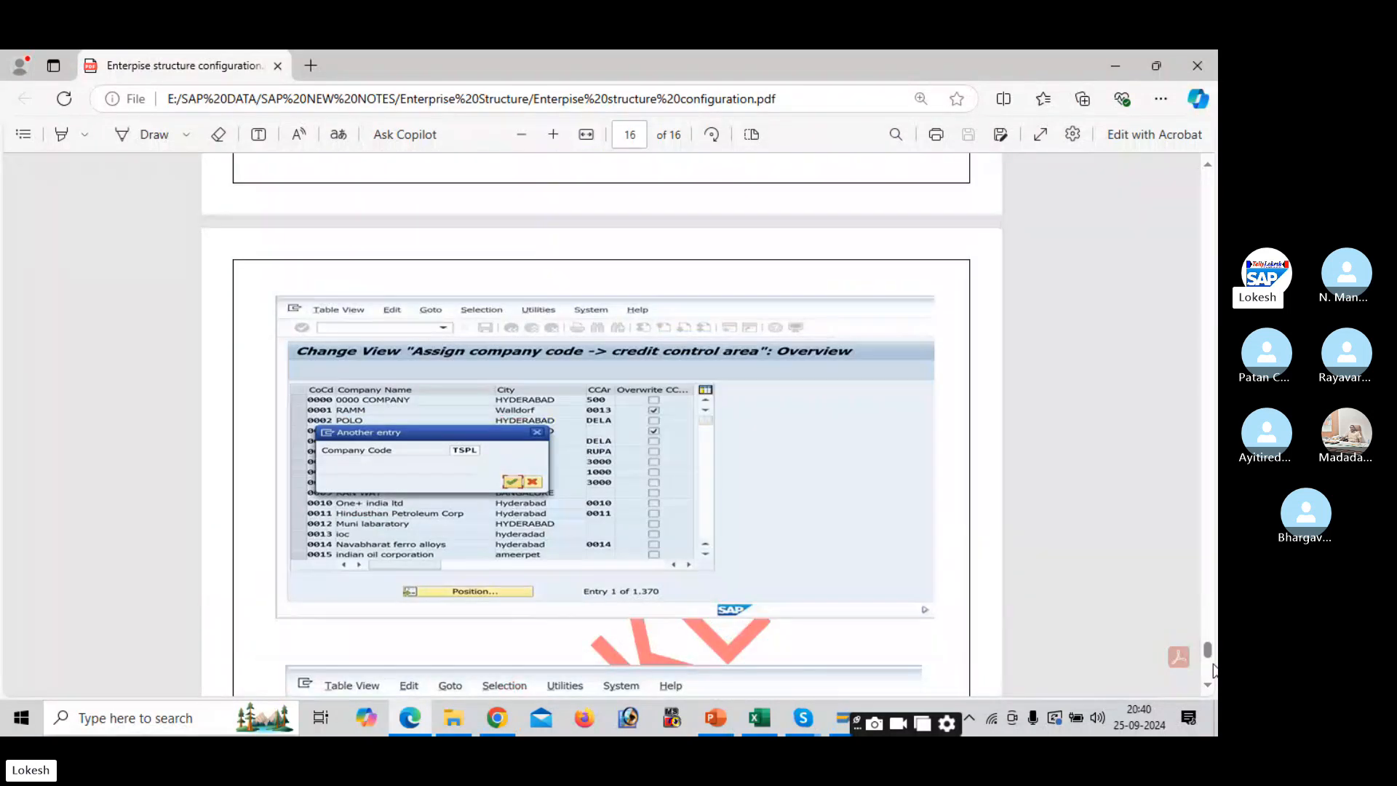
pyautogui.hotkey('alt', 'Tab')
pyautogui.hotkey('alt', 'Tab')
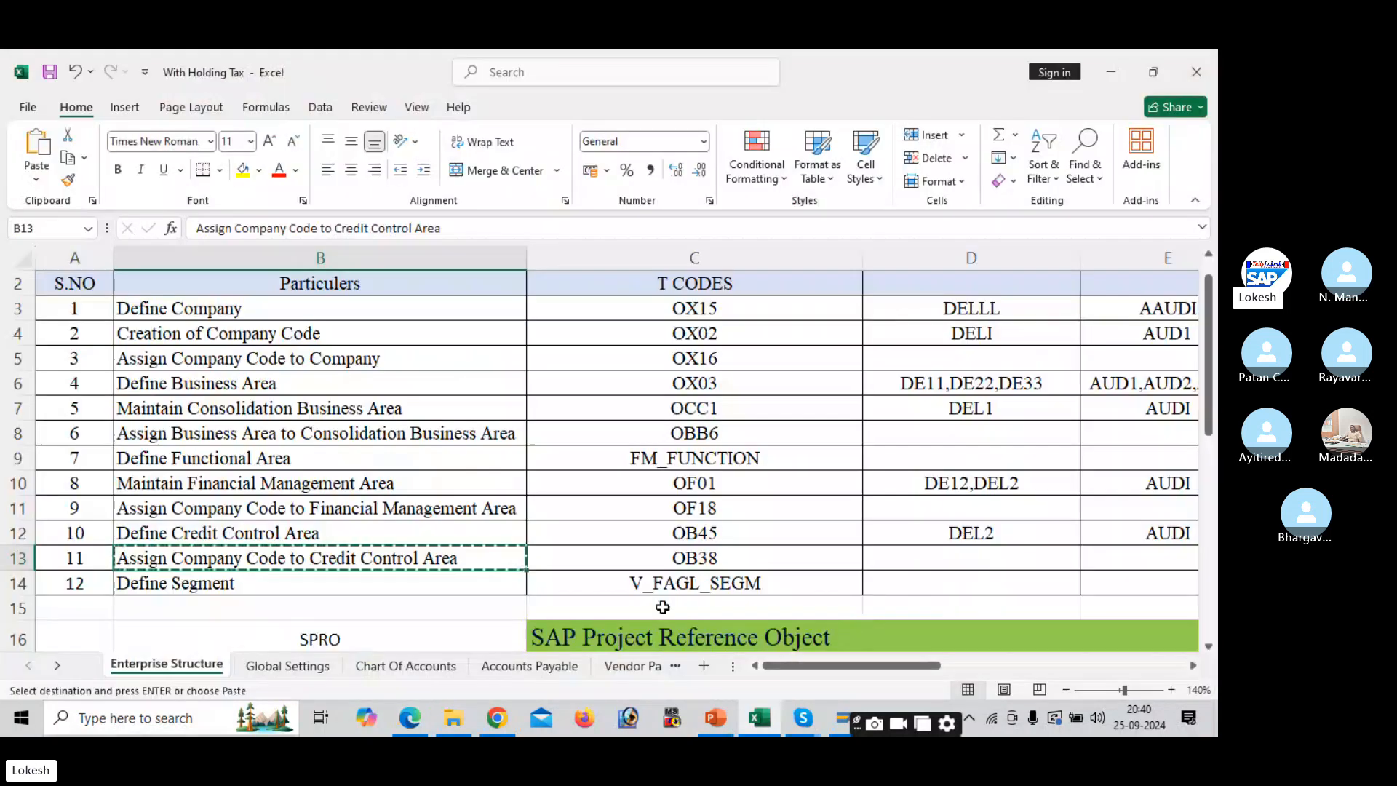
pyautogui.click(631, 583)
pyautogui.press('Escape')
pyautogui.hotkey('alt', 'Tab')
pyautogui.hotkey('alt', 'Tab')
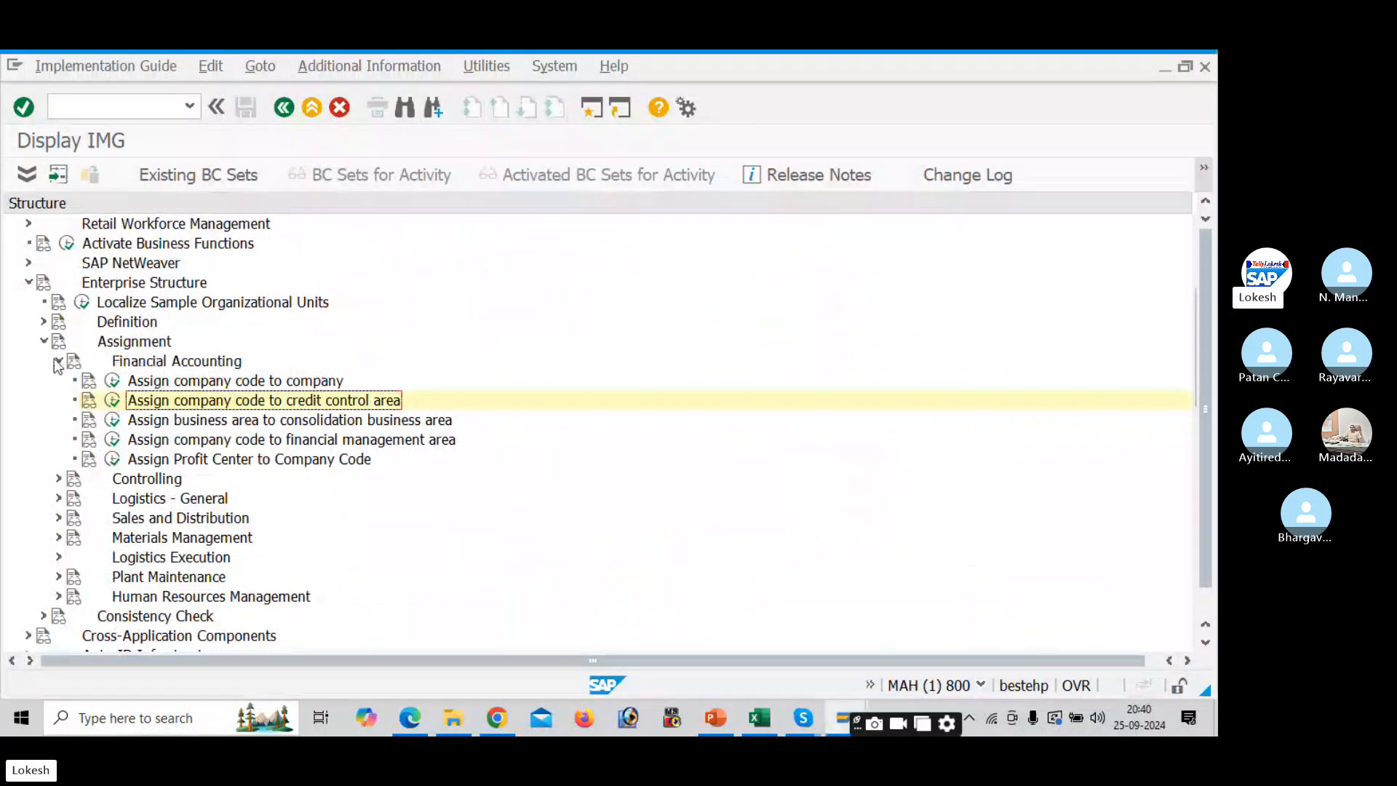
# - Open Define Segment and select segments 1234 SALARIES and 1235 RENT
pyautogui.click(60, 360)
pyautogui.click(43, 342)
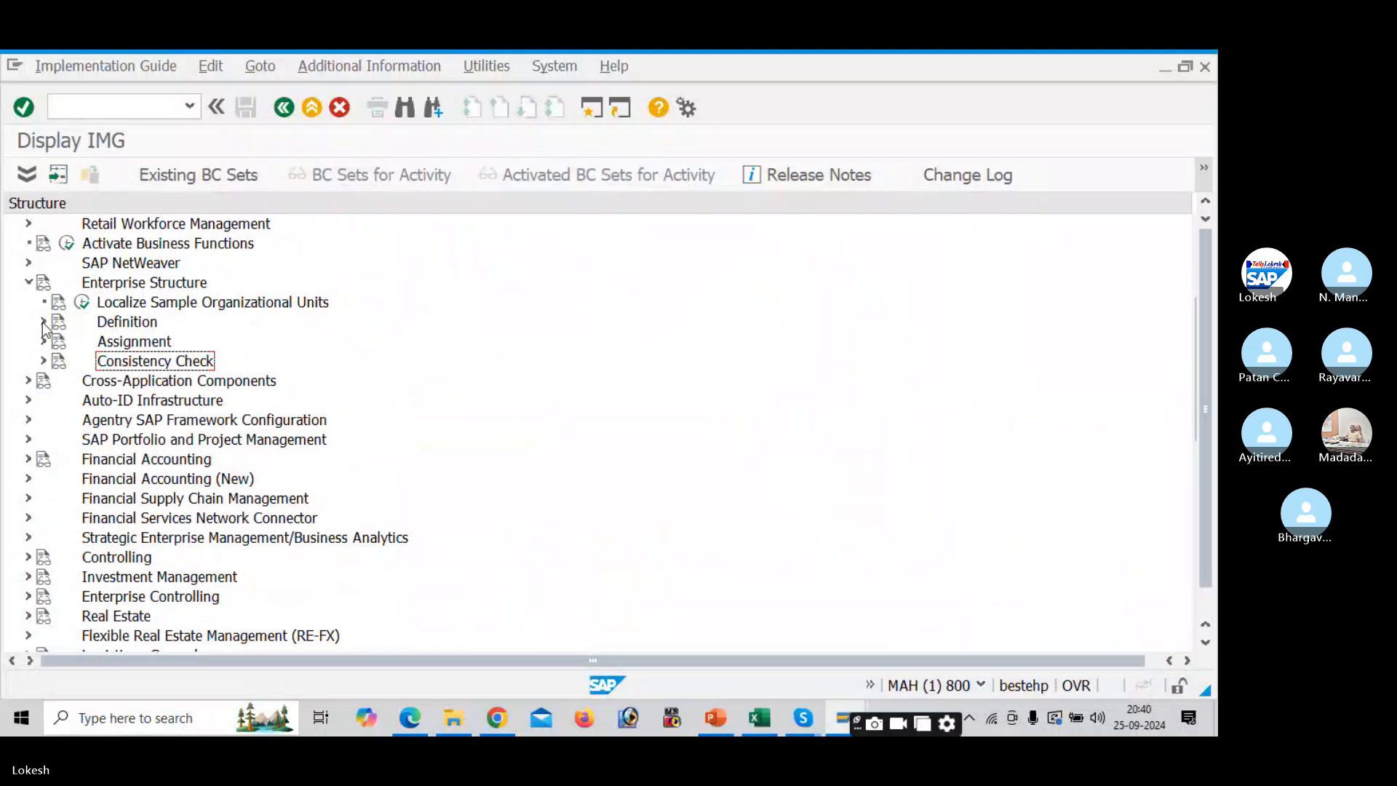
pyautogui.click(43, 323)
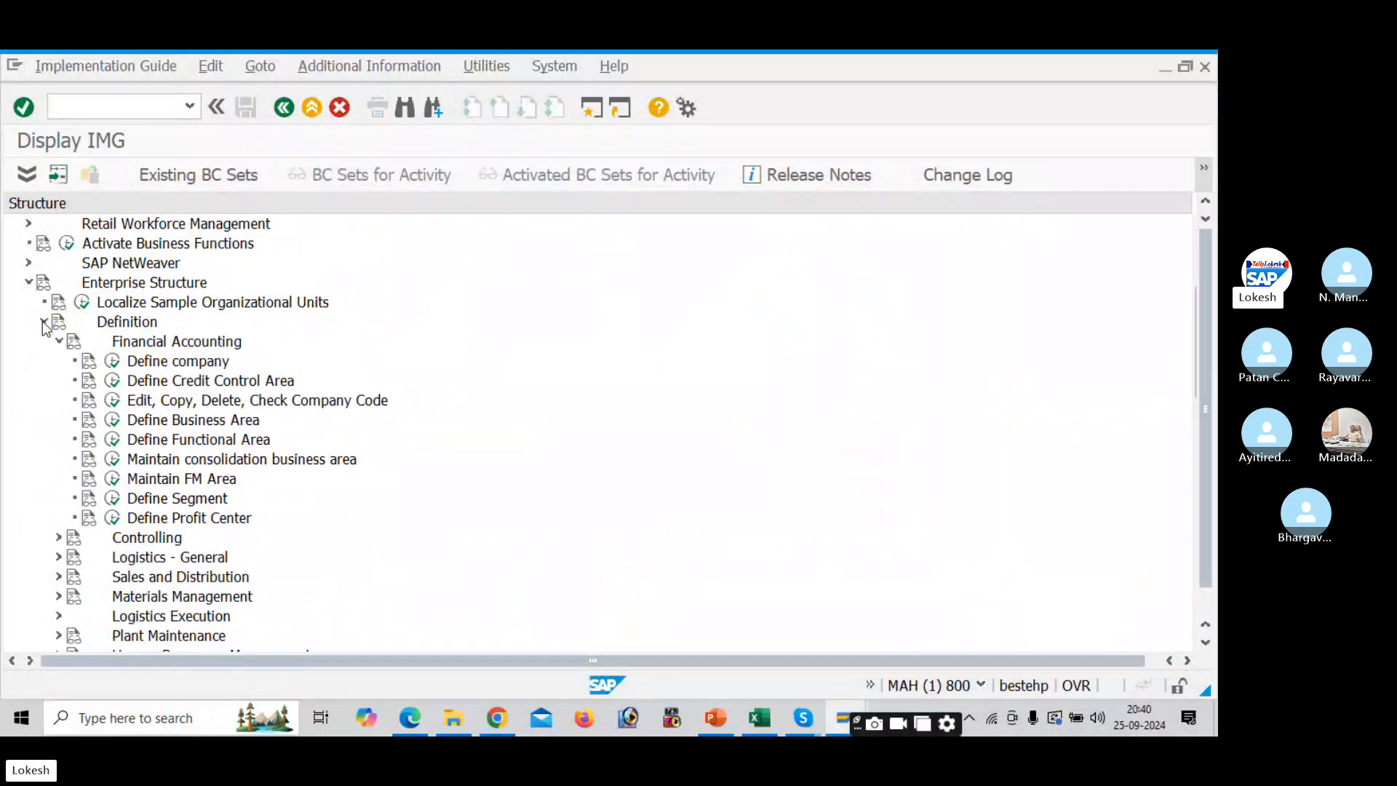
pyautogui.click(113, 499)
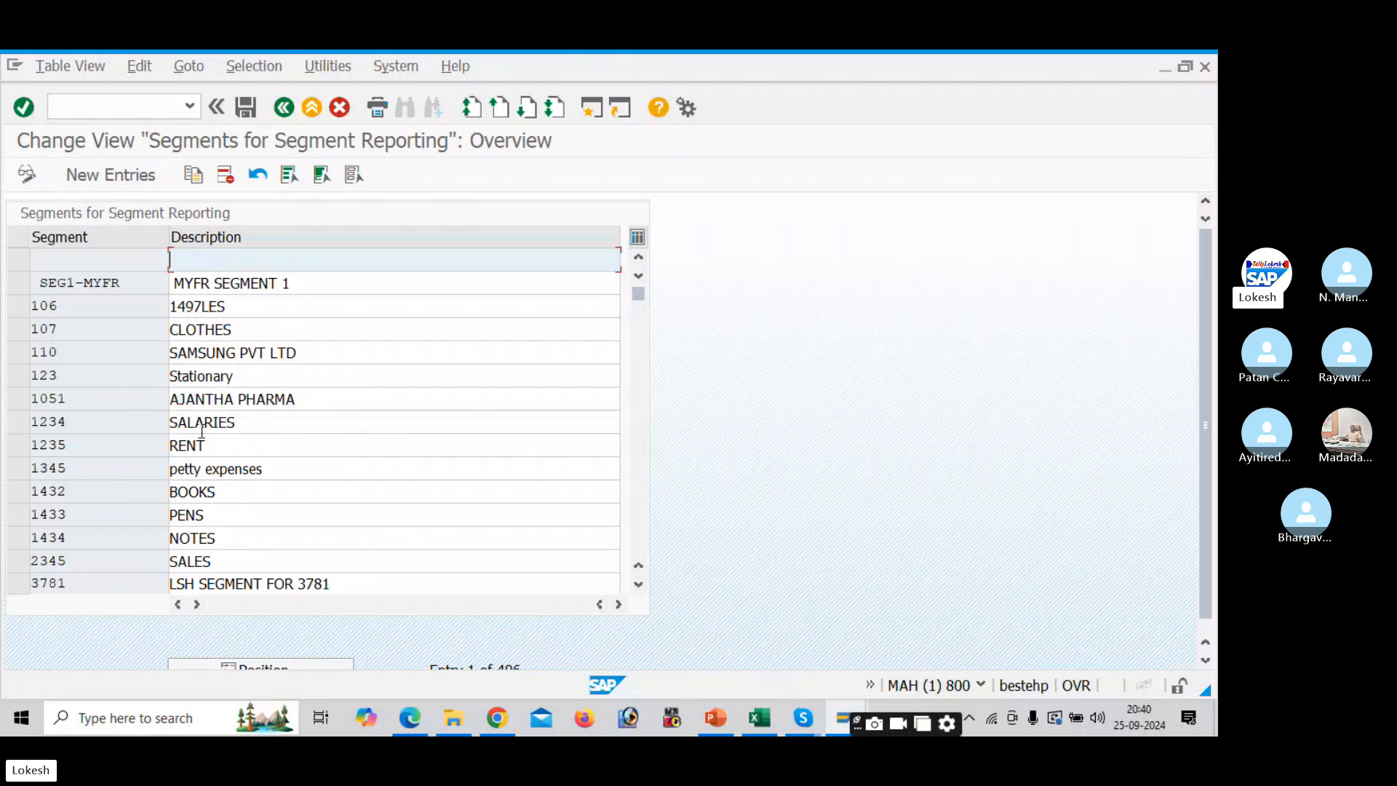
pyautogui.click(28, 422)
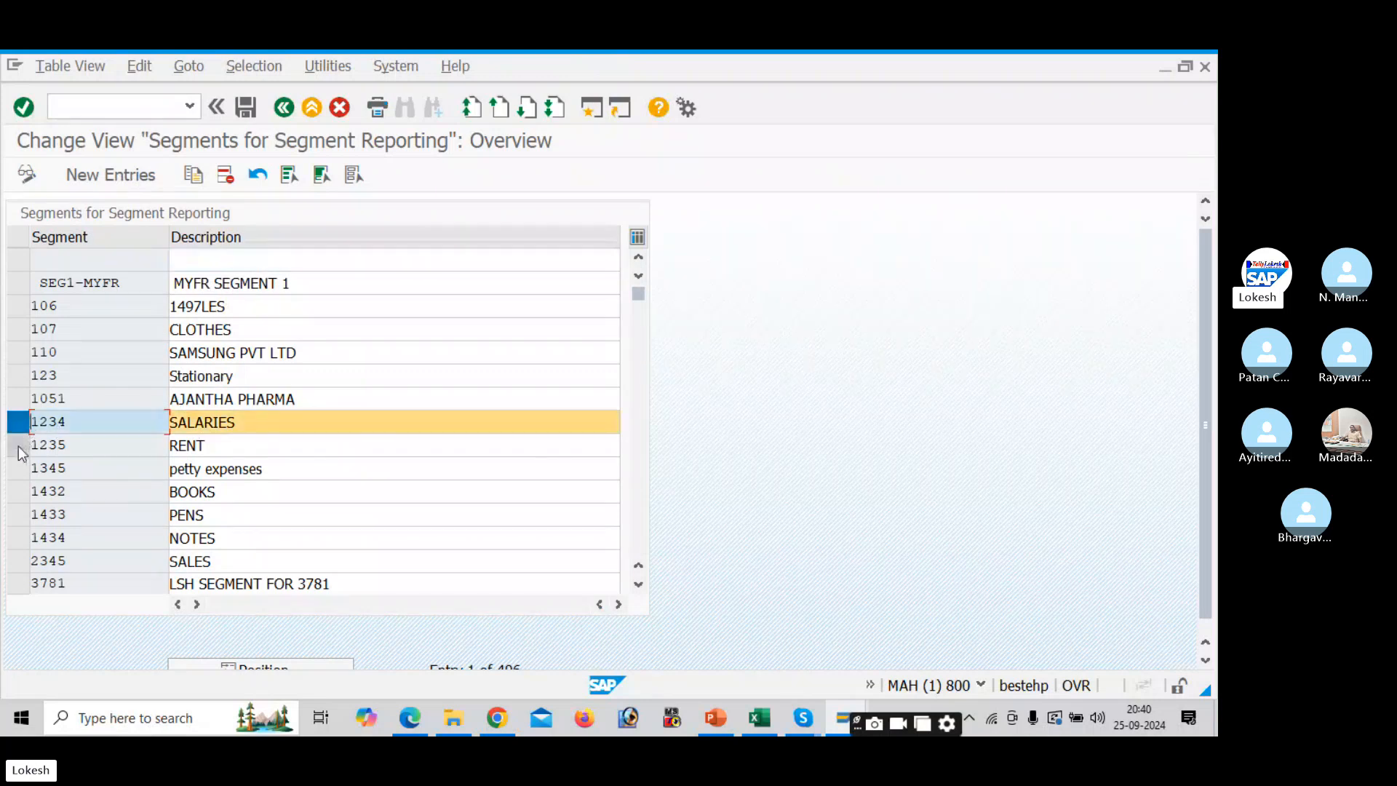
pyautogui.click(19, 445)
pyautogui.click(141, 177)
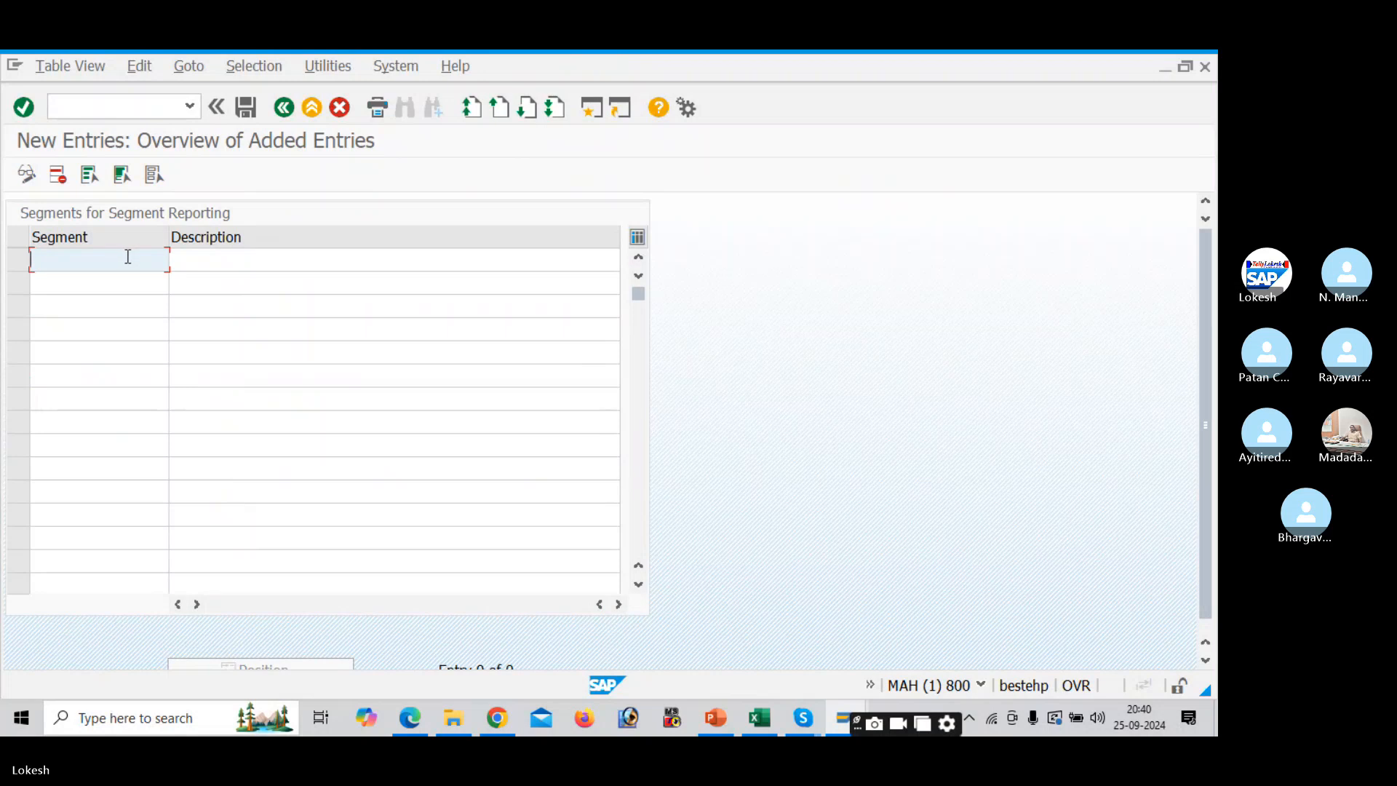
pyautogui.click(280, 114)
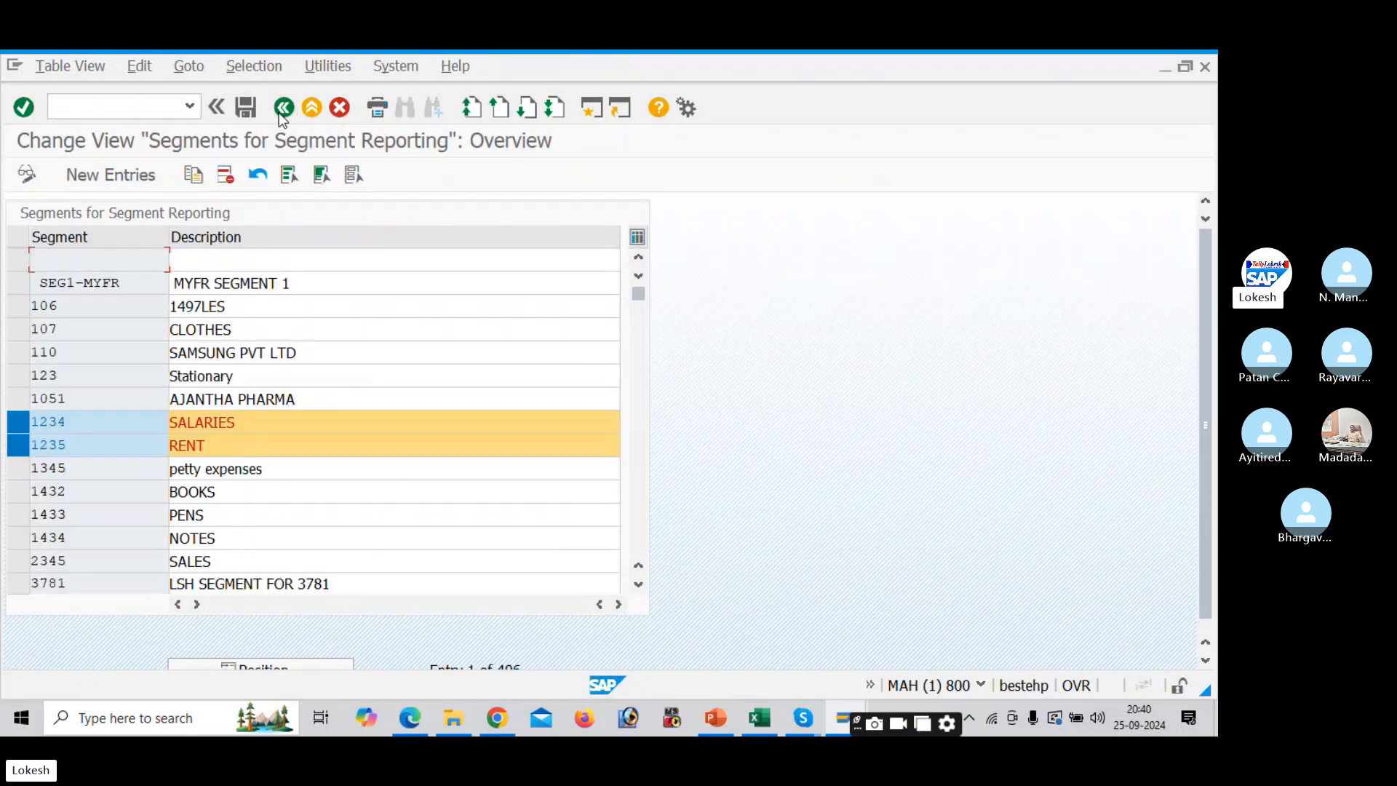
# - Copy the selected segments as new segments DEL1 and DEL2, then save
pyautogui.click(193, 178)
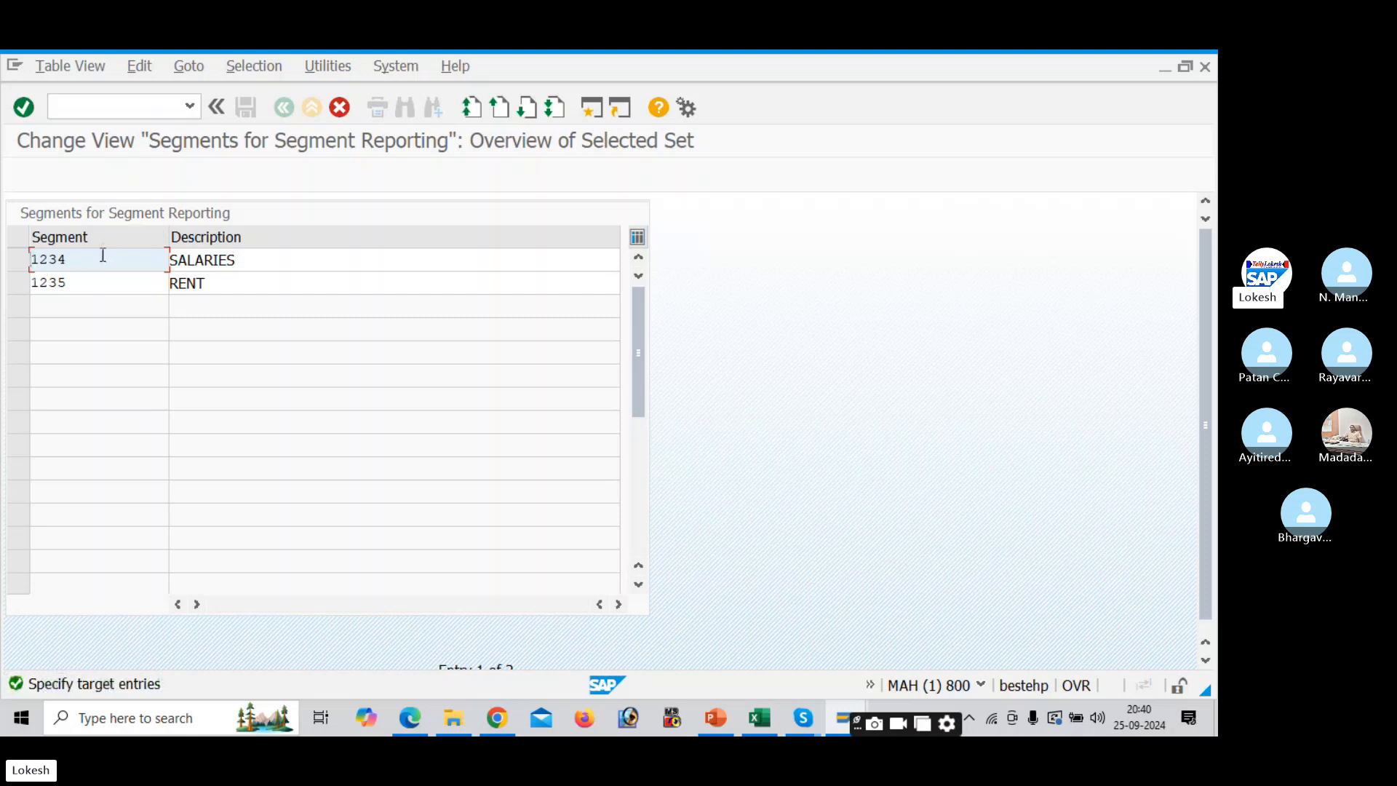
pyautogui.press('BackSpace')
pyautogui.press('BackSpace')
pyautogui.press('BackSpace')
pyautogui.write('DE')
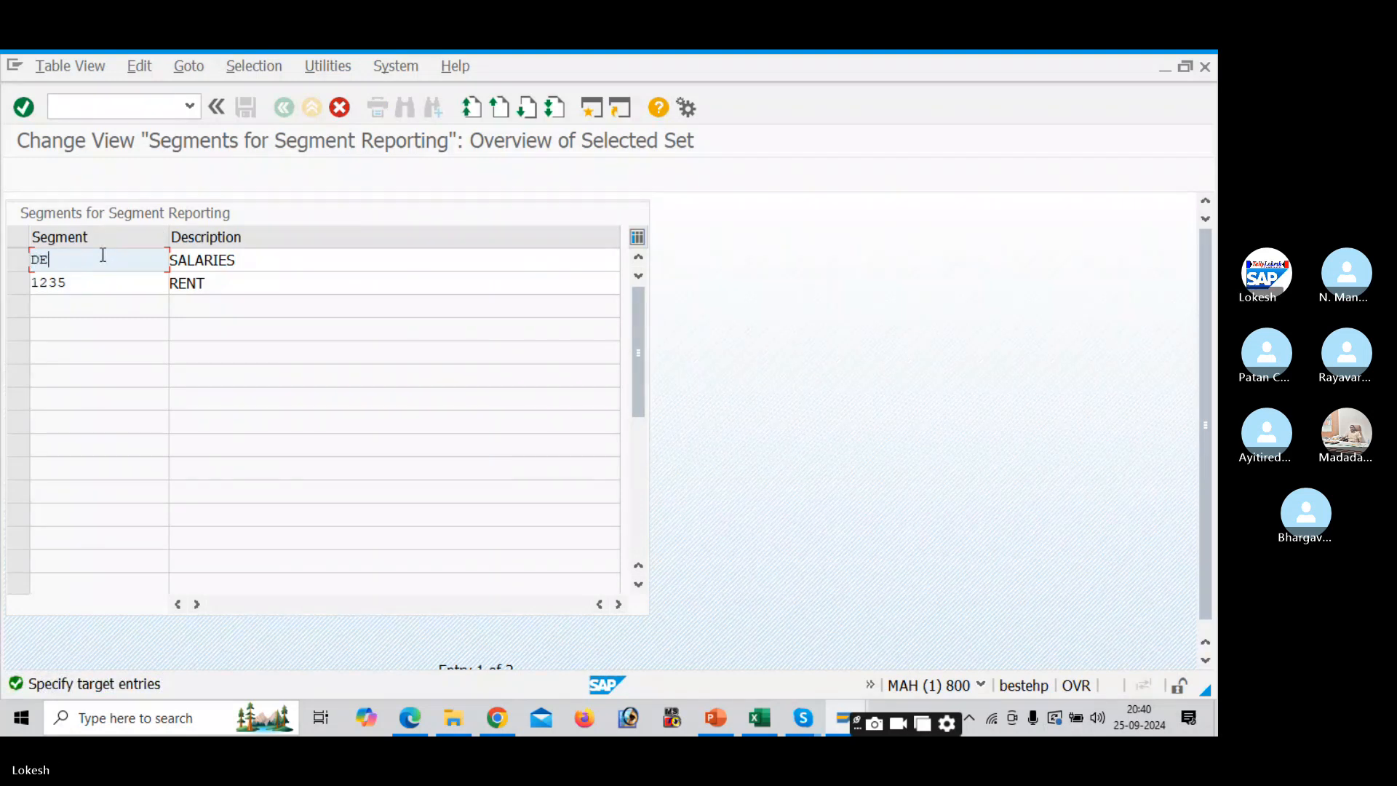
pyautogui.write('L1')
pyautogui.press('Tab')
pyautogui.click(96, 272)
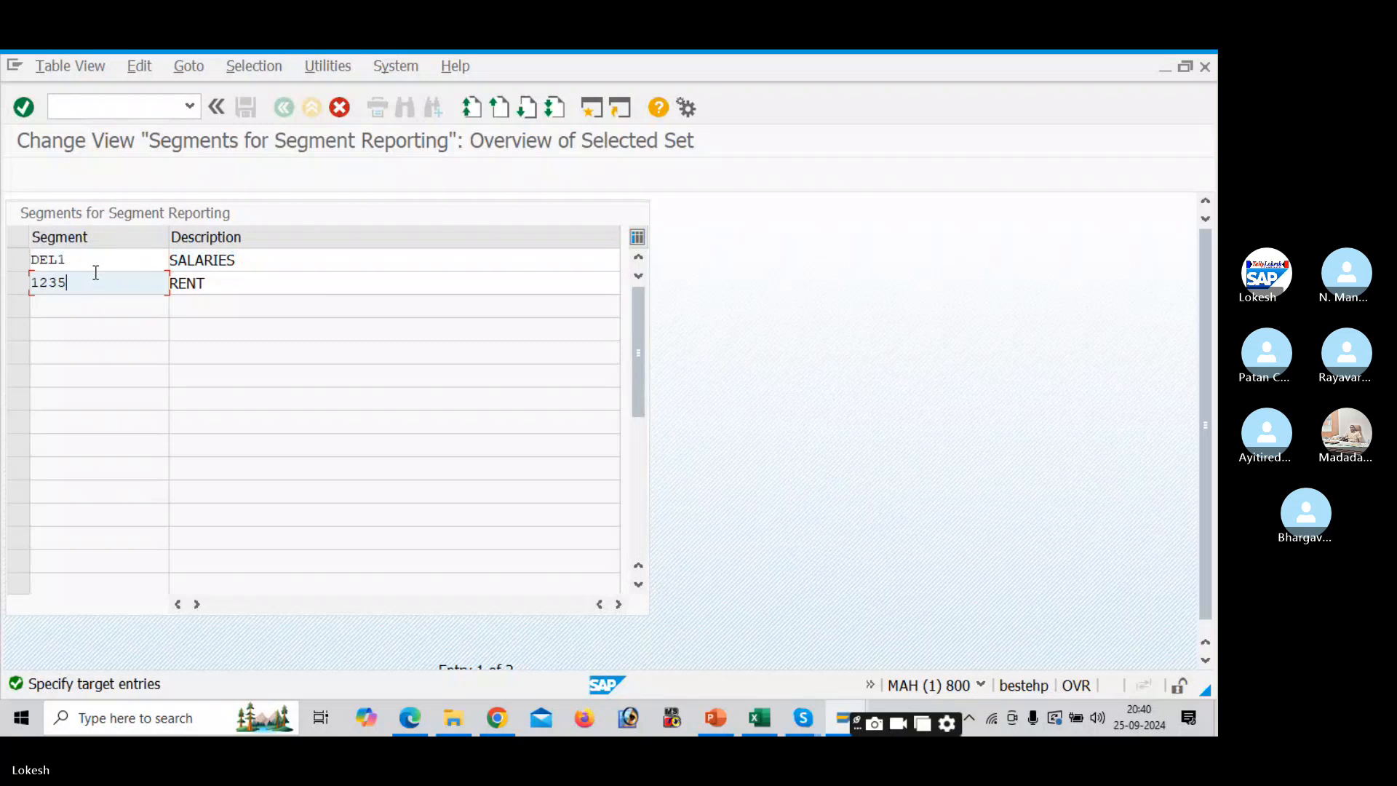
pyautogui.press('BackSpace')
pyautogui.press('BackSpace')
pyautogui.press('BackSpace')
pyautogui.press('BackSpace')
pyautogui.write('DEL2')
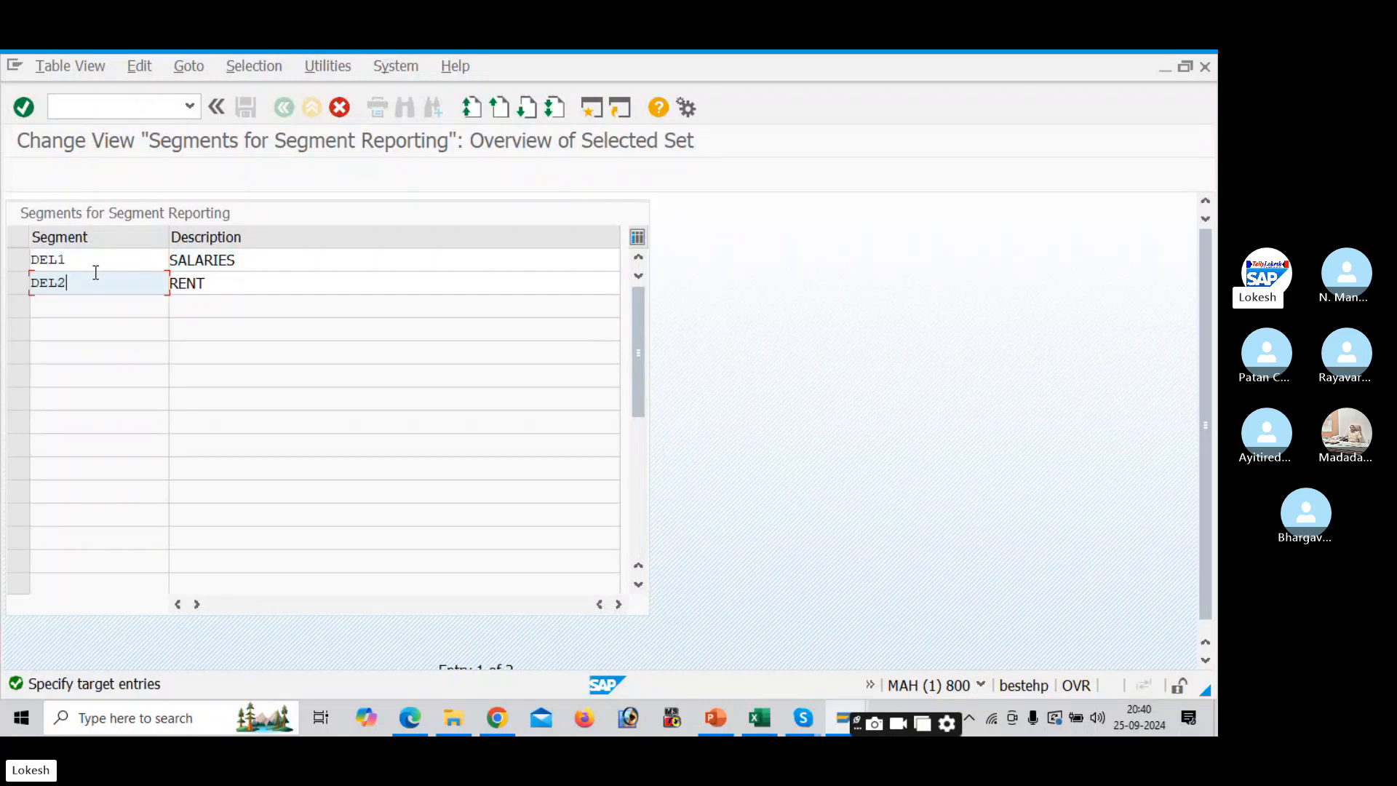
pyautogui.press('Return')
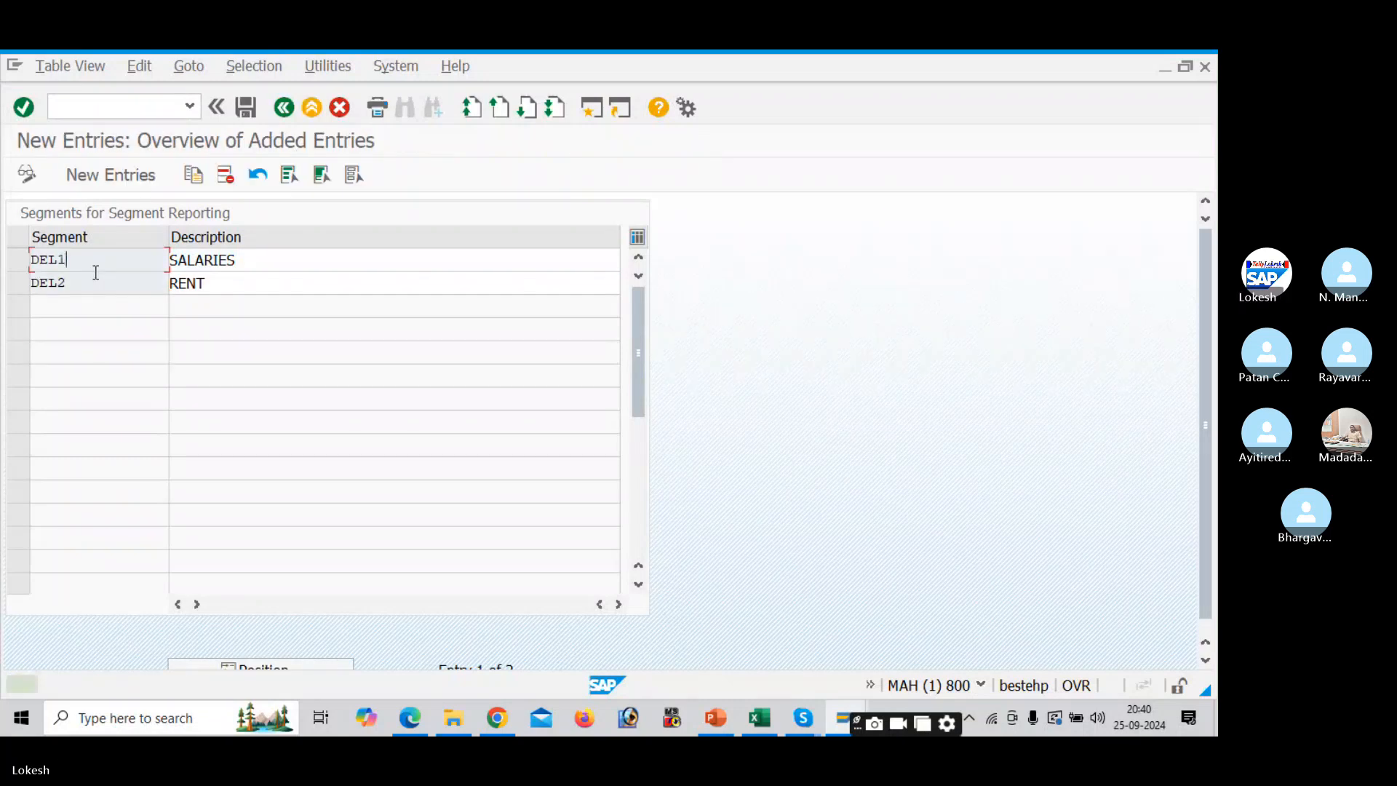
pyautogui.click(244, 108)
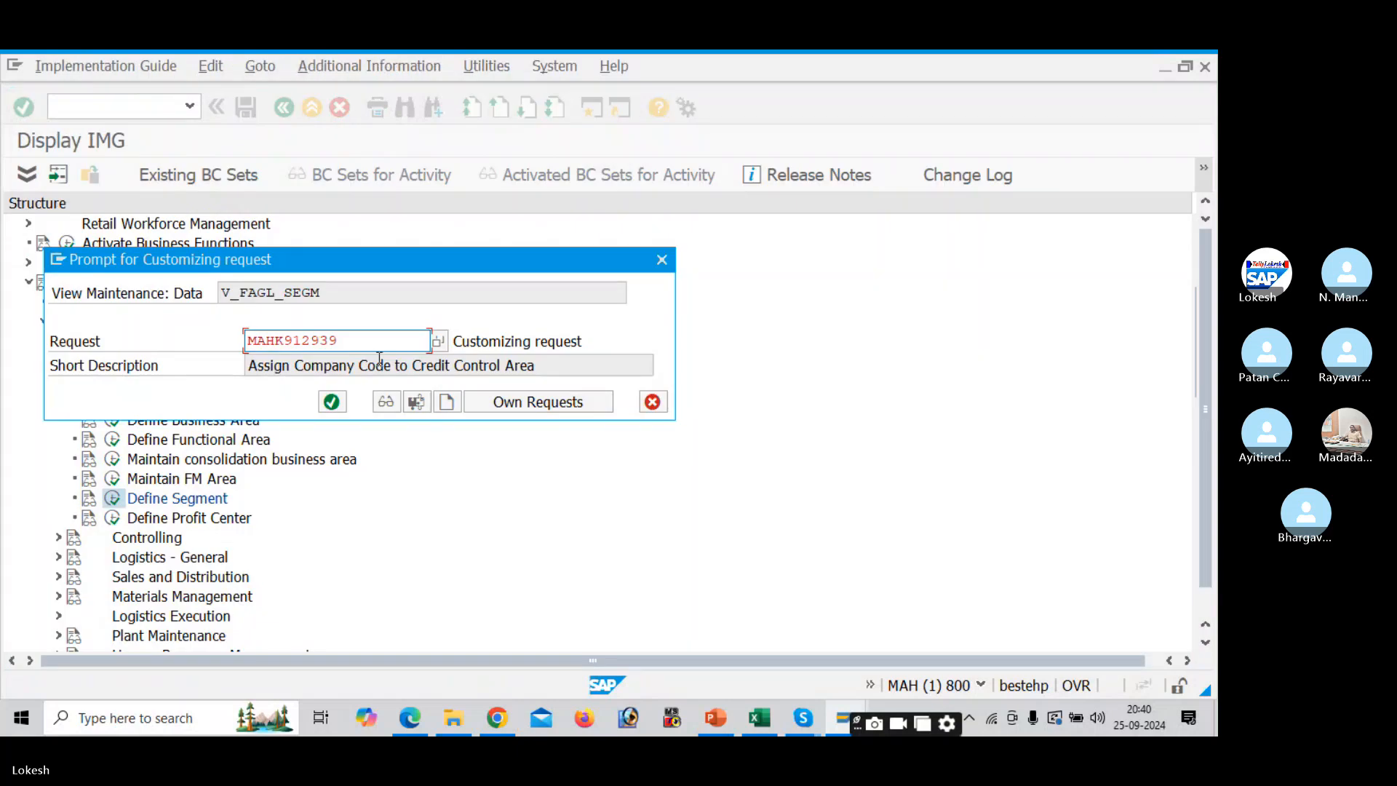
# - Save DEL1 and DEL2 under new request 'Define Segments for DELI' and return to the segment list
pyautogui.click(447, 402)
pyautogui.write('DE')
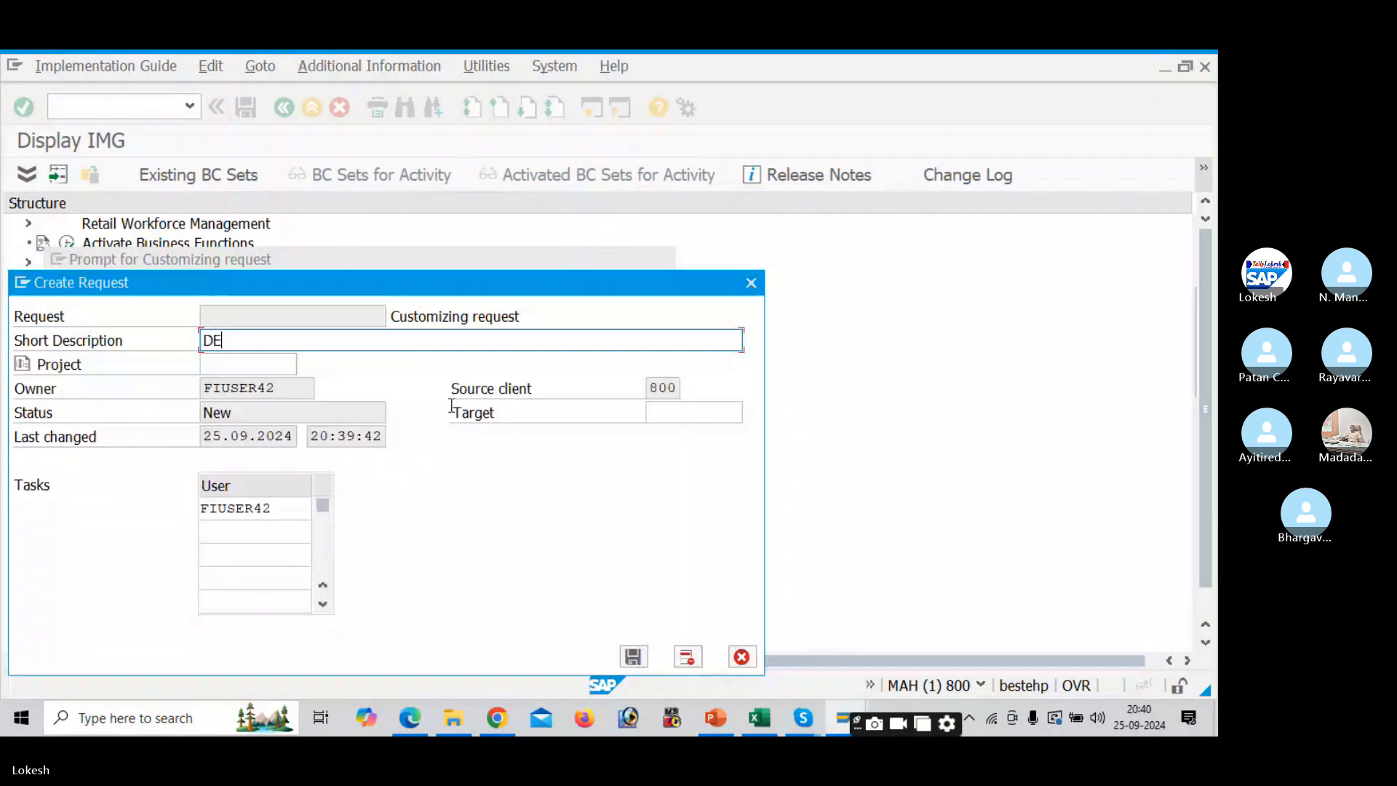
pyautogui.press('BackSpace')
pyautogui.write('efine')
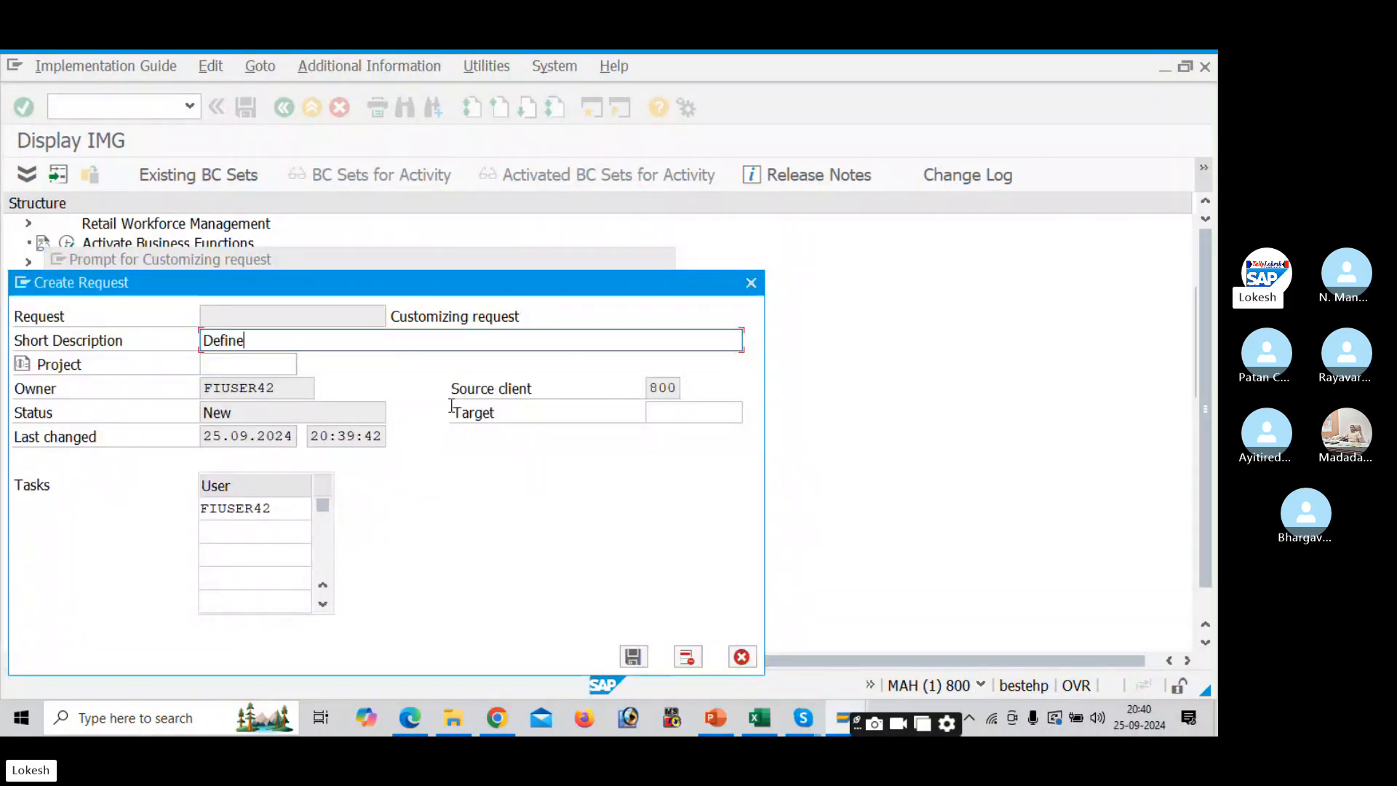
pyautogui.write(' Segme')
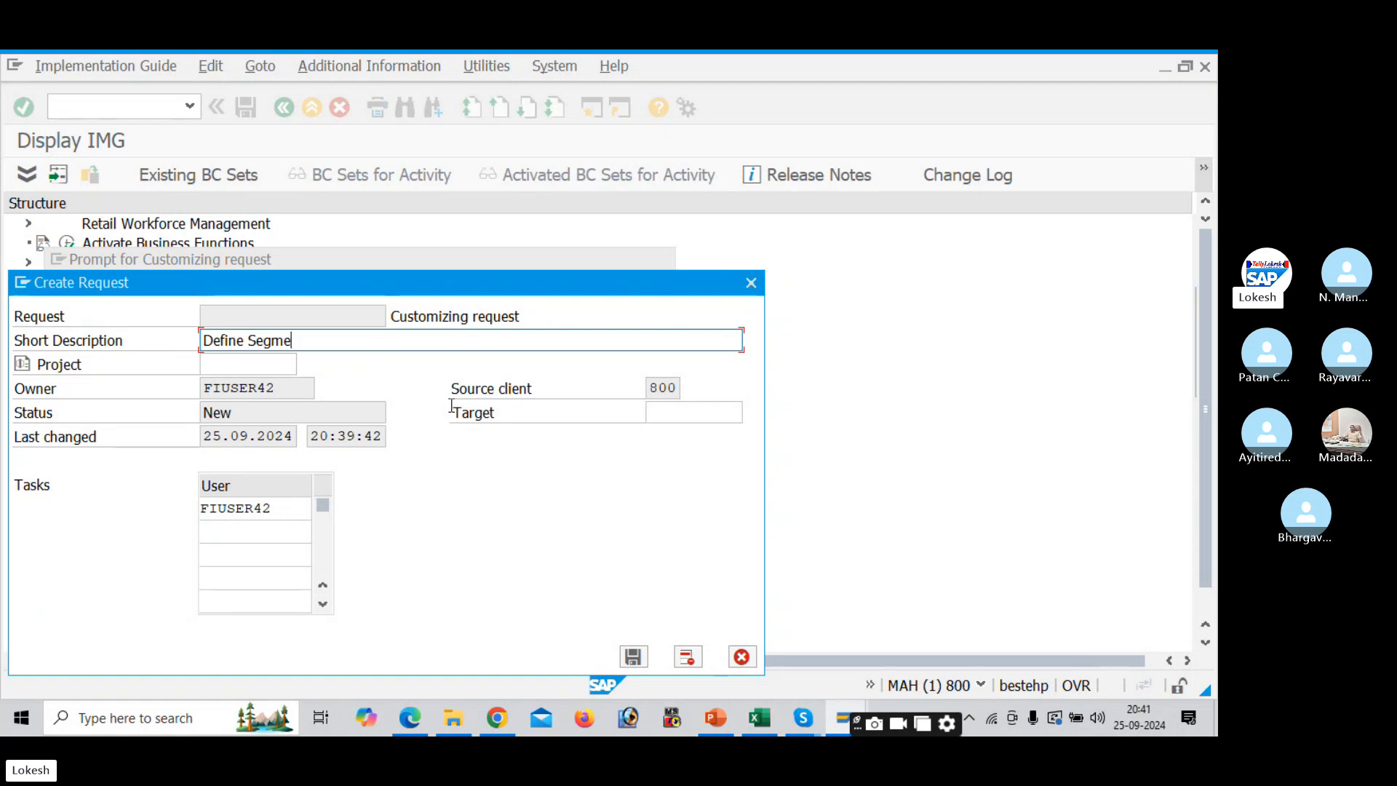
pyautogui.write('nts for ')
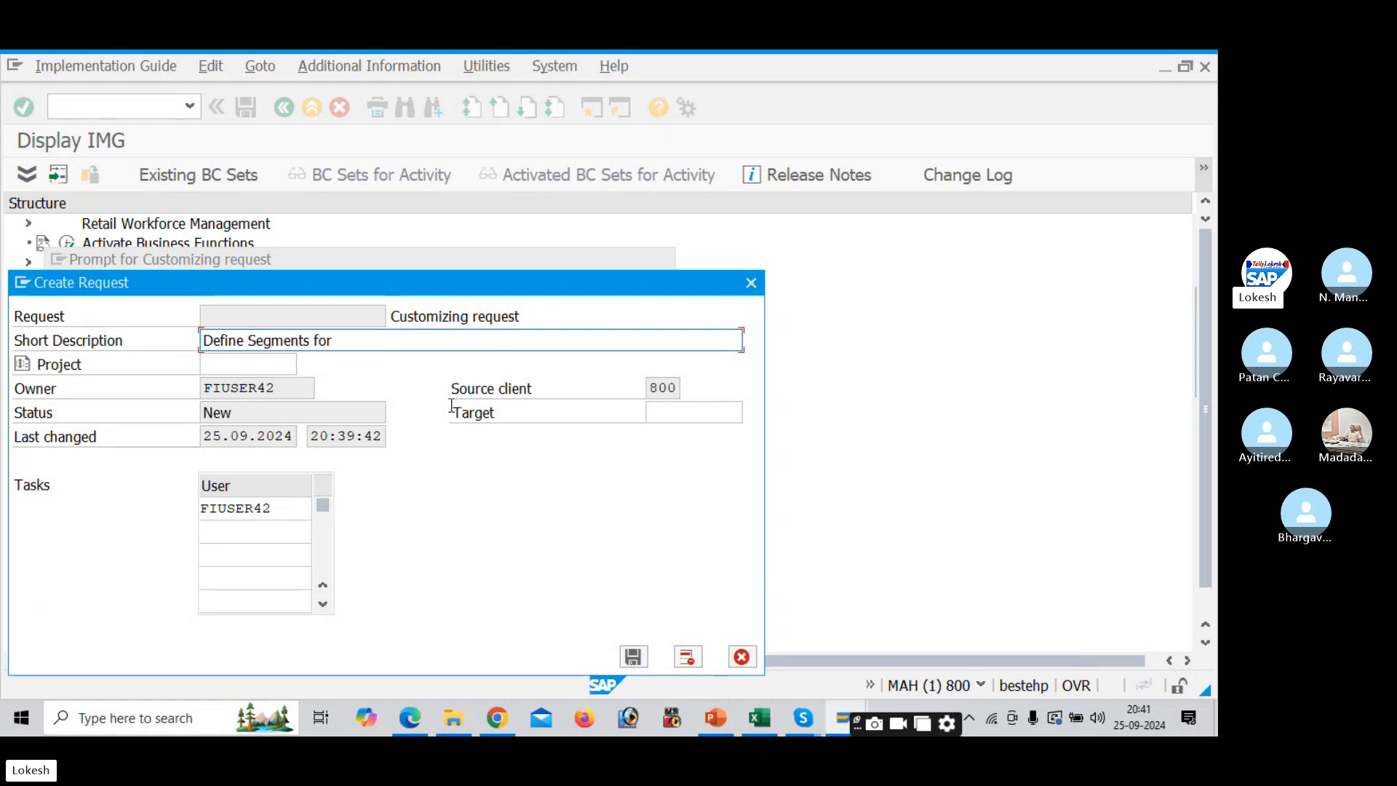
pyautogui.write('del')
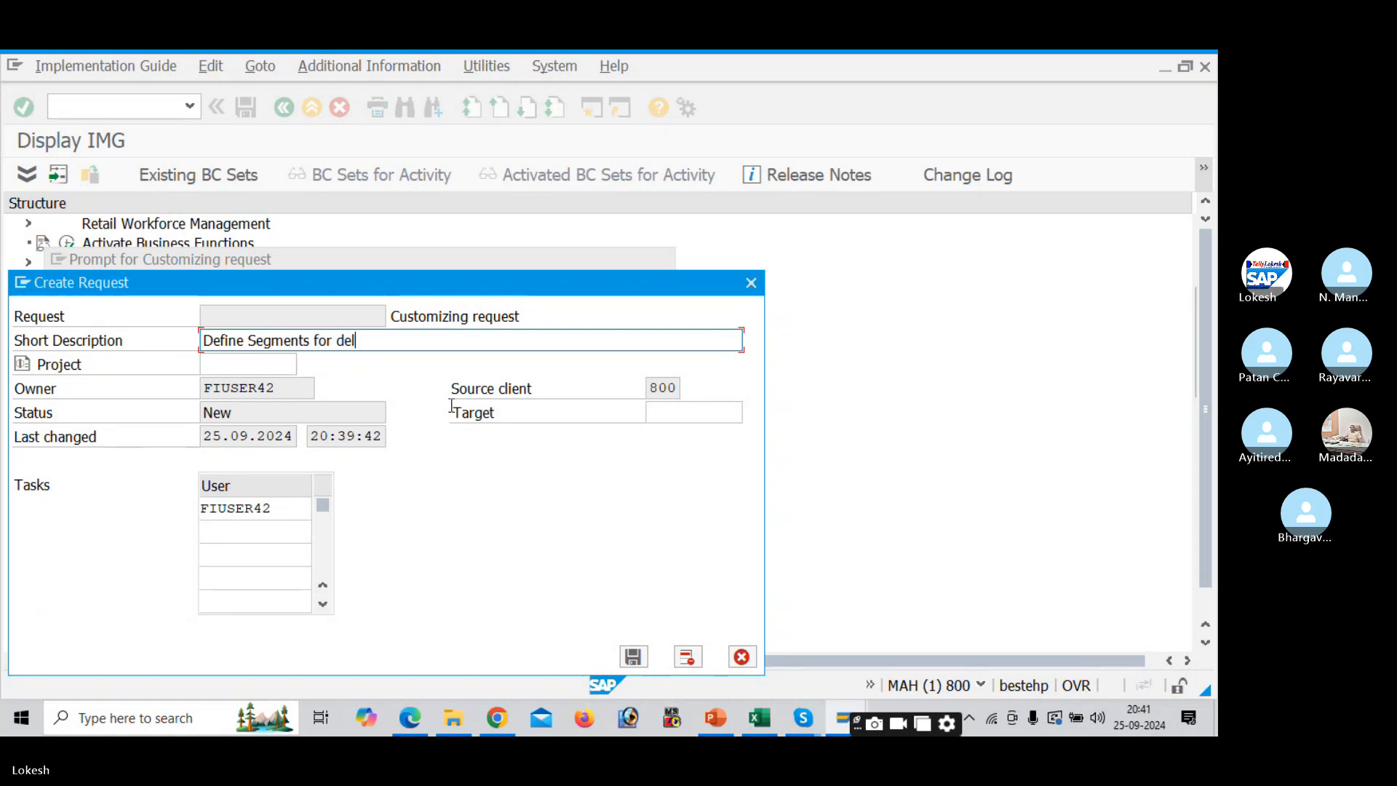
pyautogui.press('BackSpace')
pyautogui.press('BackSpace')
pyautogui.write('DELI')
pyautogui.press('Return')
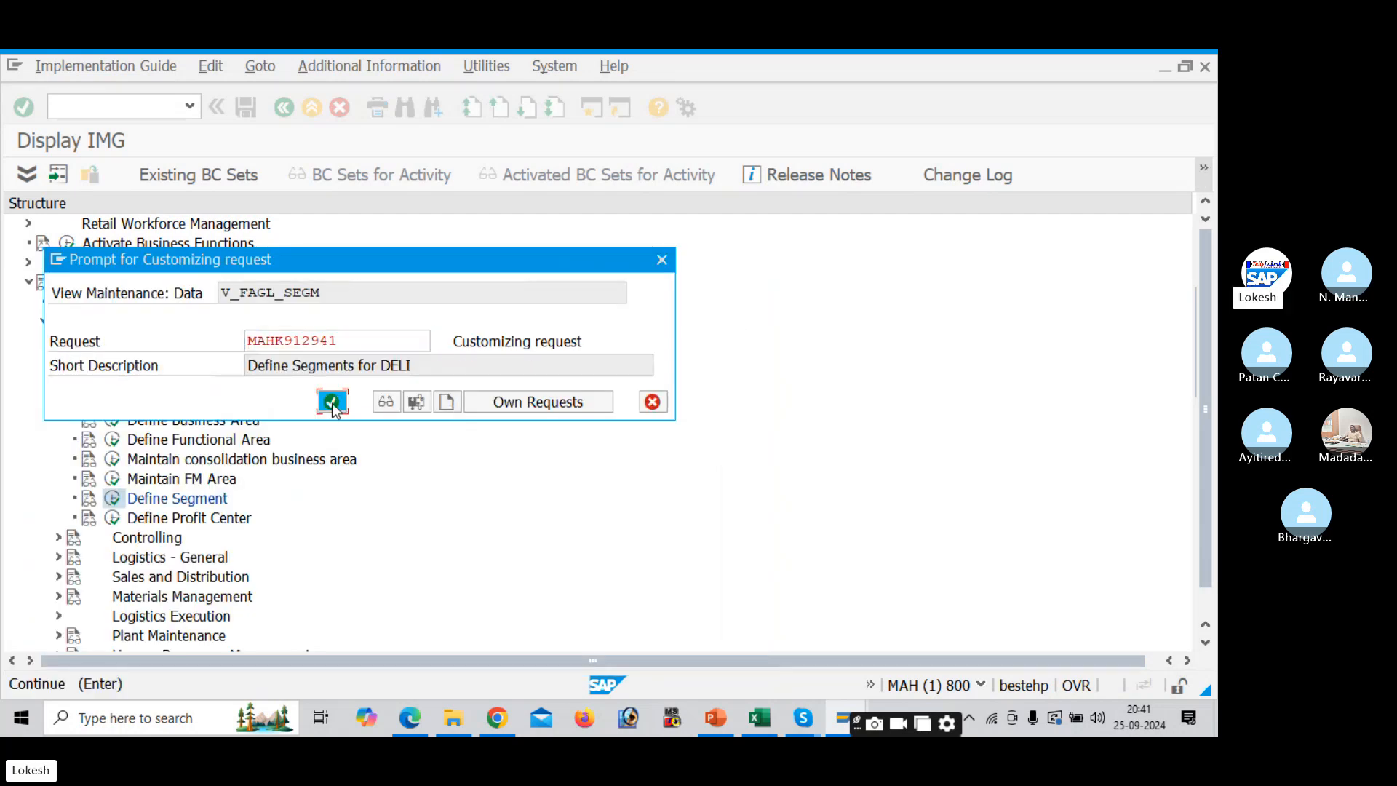
pyautogui.click(332, 402)
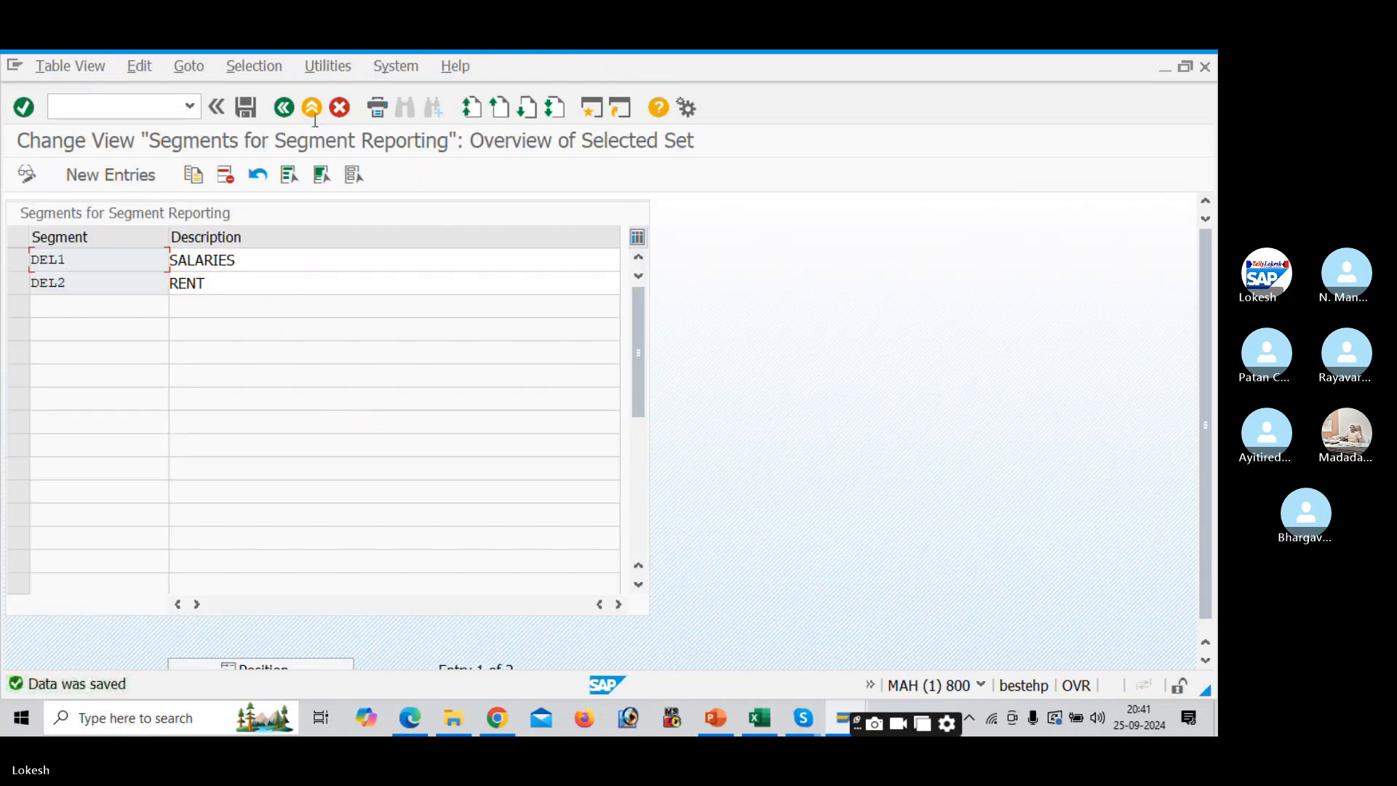
pyautogui.click(284, 108)
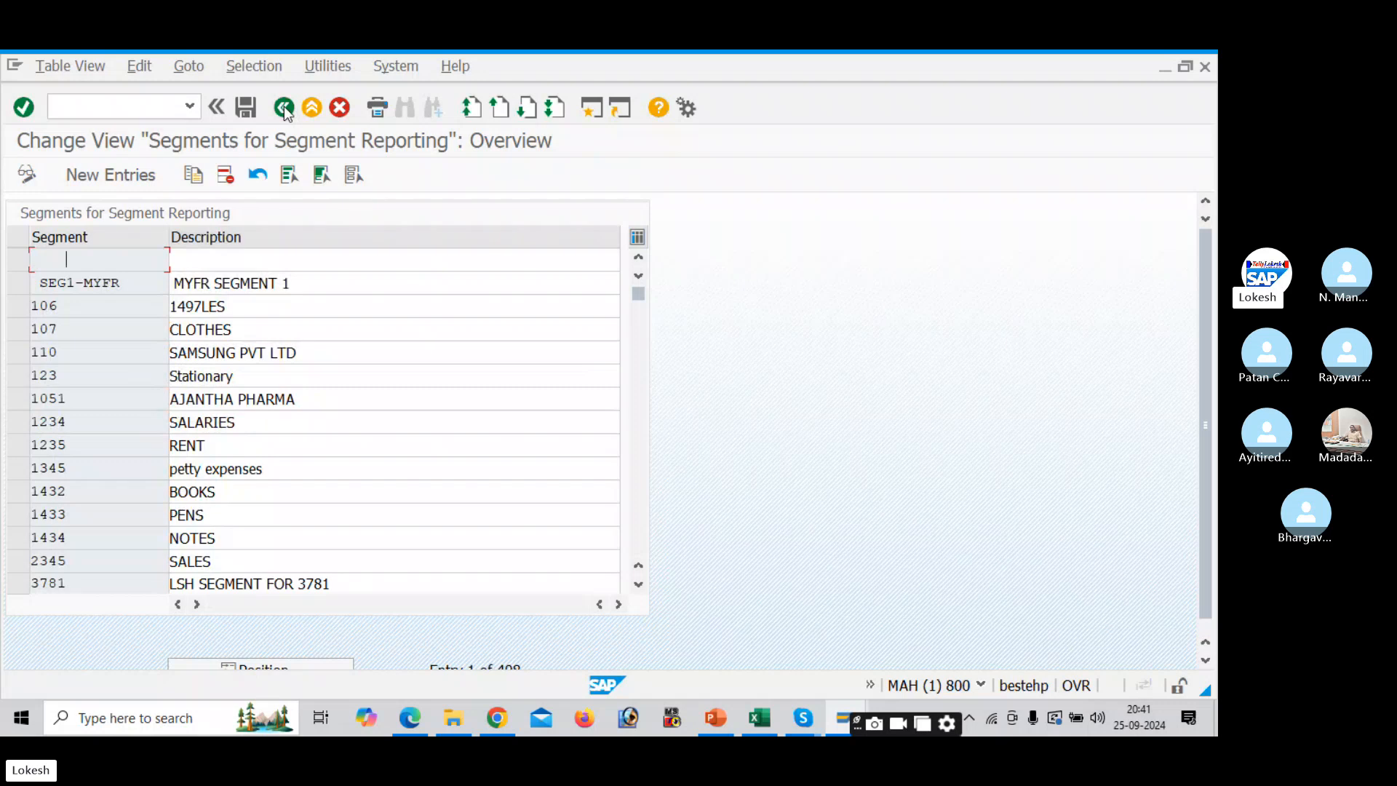
# - Show IMG activity keys via Additional Information > Display Key, revealing V_FAGL_SEGM for Define Segment
pyautogui.click(284, 109)
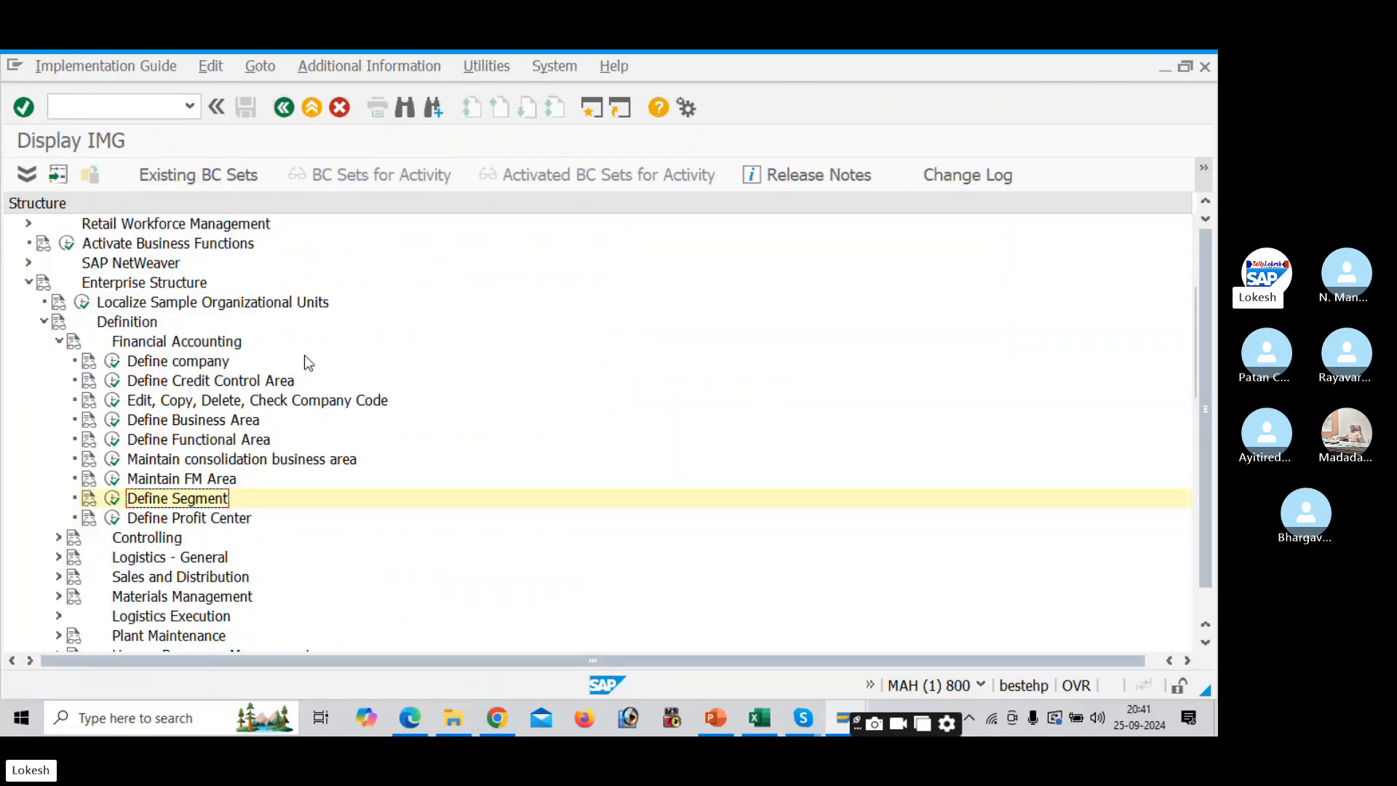
pyautogui.click(466, 72)
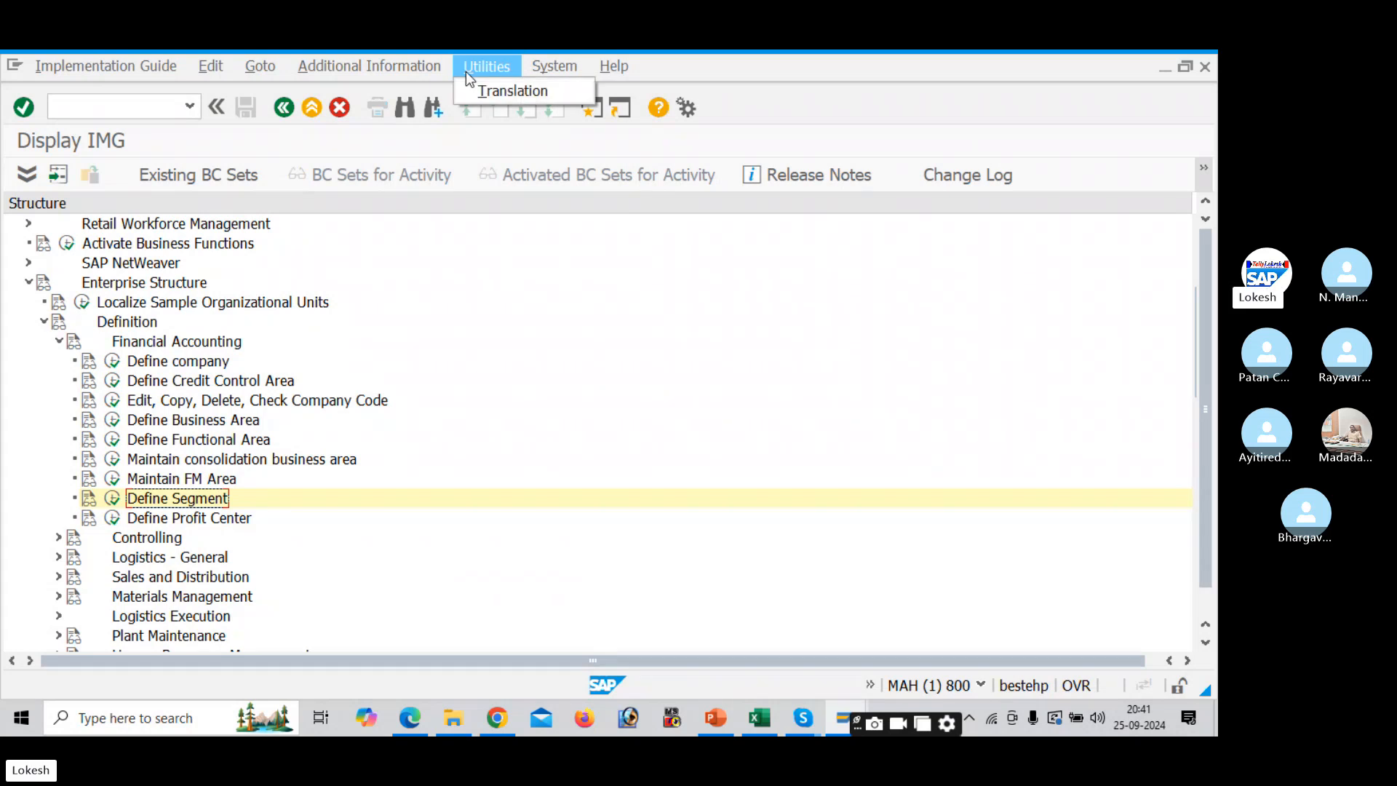
pyautogui.moveTo(430, 75)
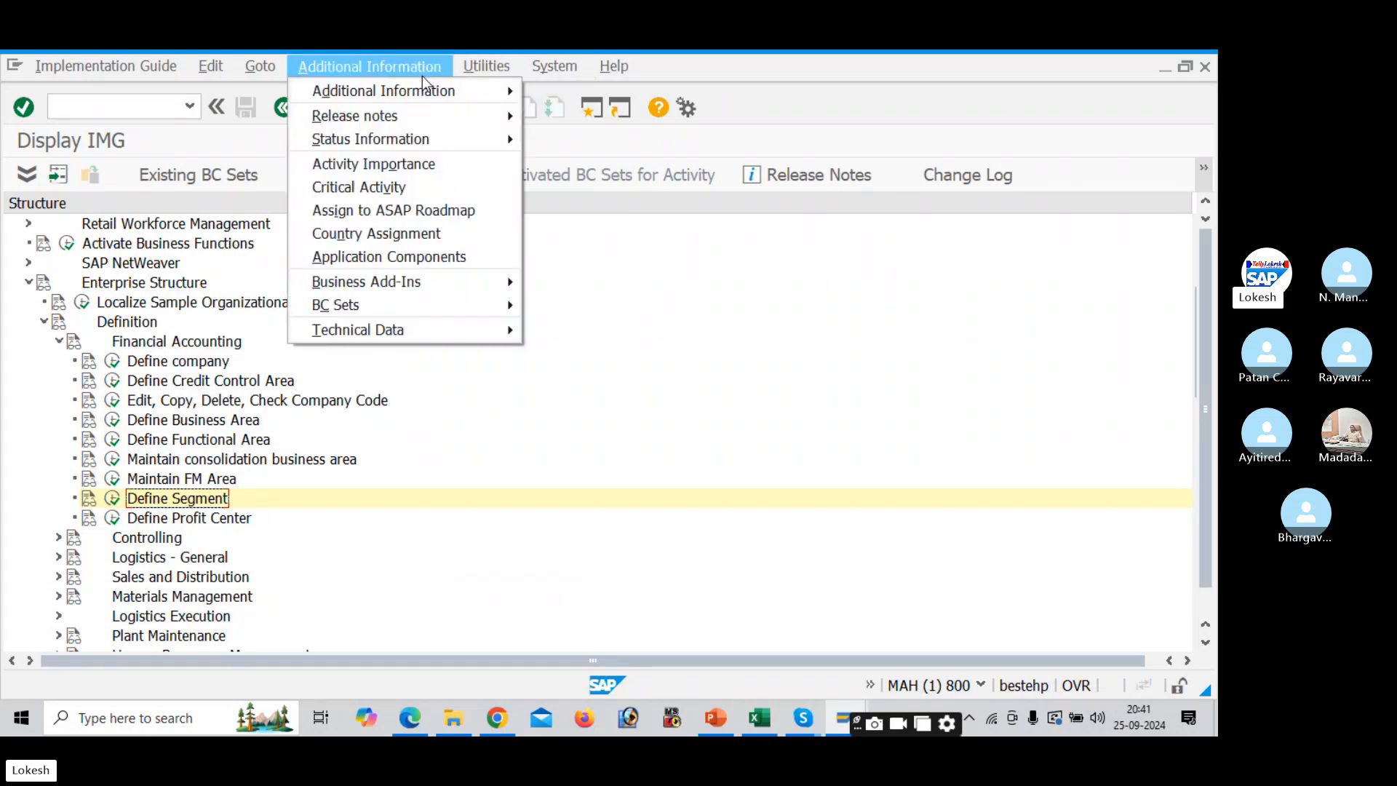
pyautogui.moveTo(573, 116)
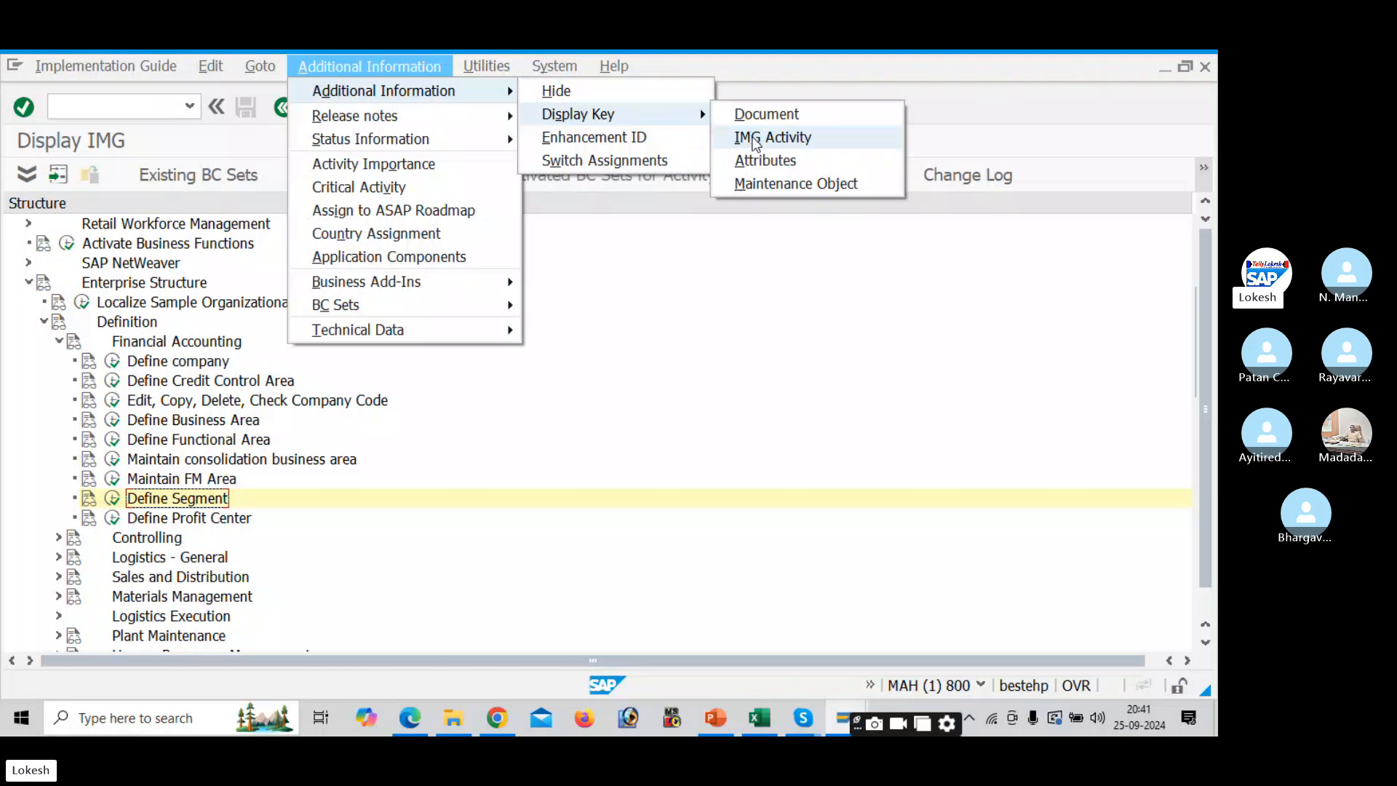
pyautogui.click(756, 138)
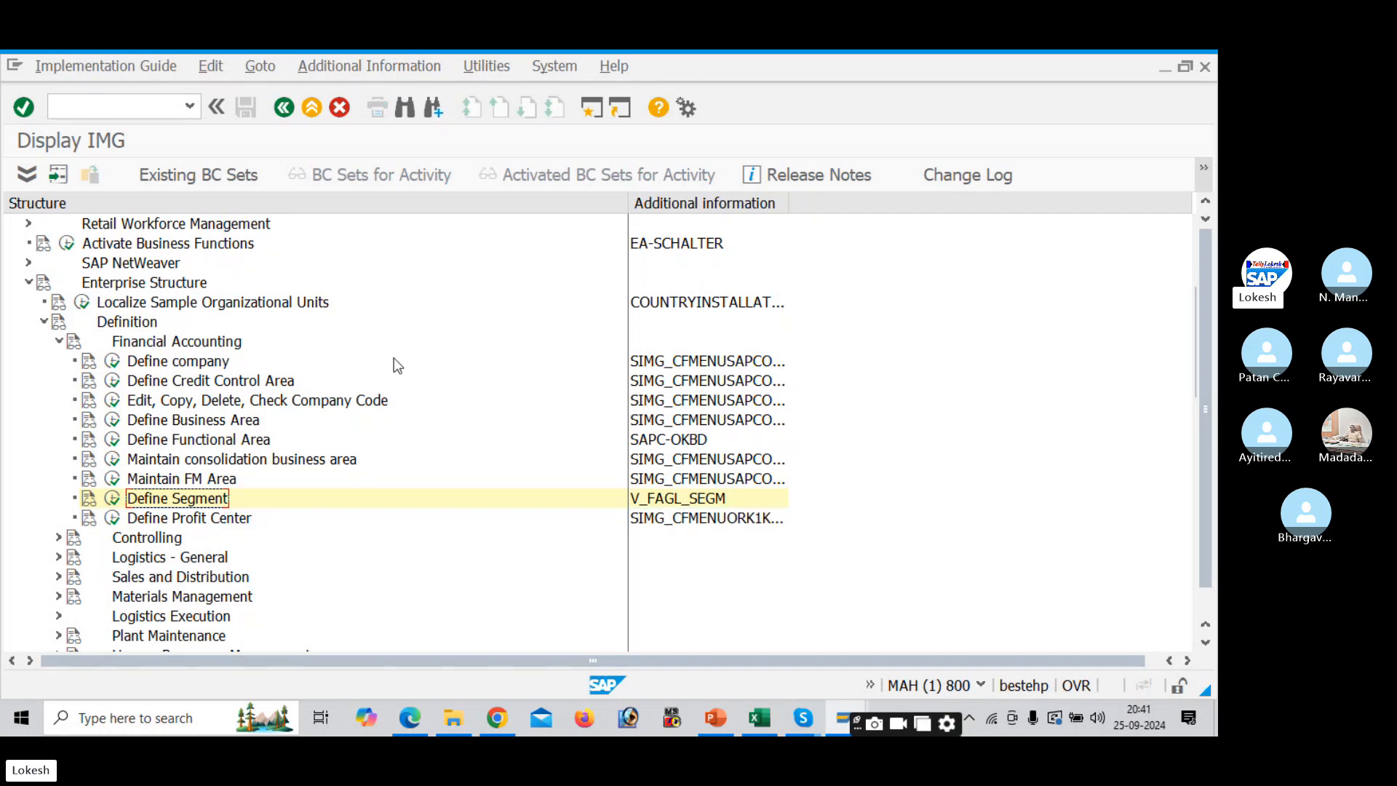
pyautogui.click(121, 111)
pyautogui.press('Return')
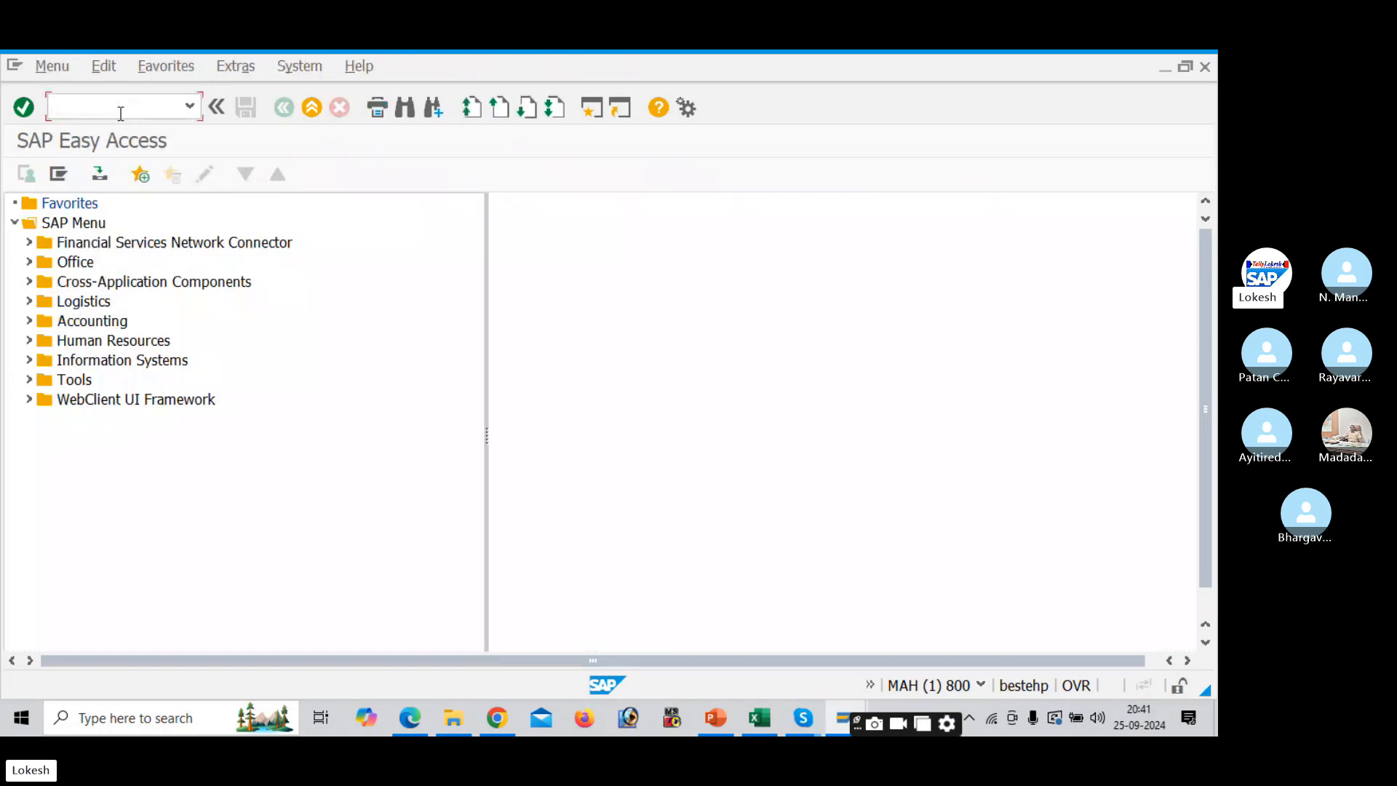
pyautogui.hotkey('alt', 'Tab')
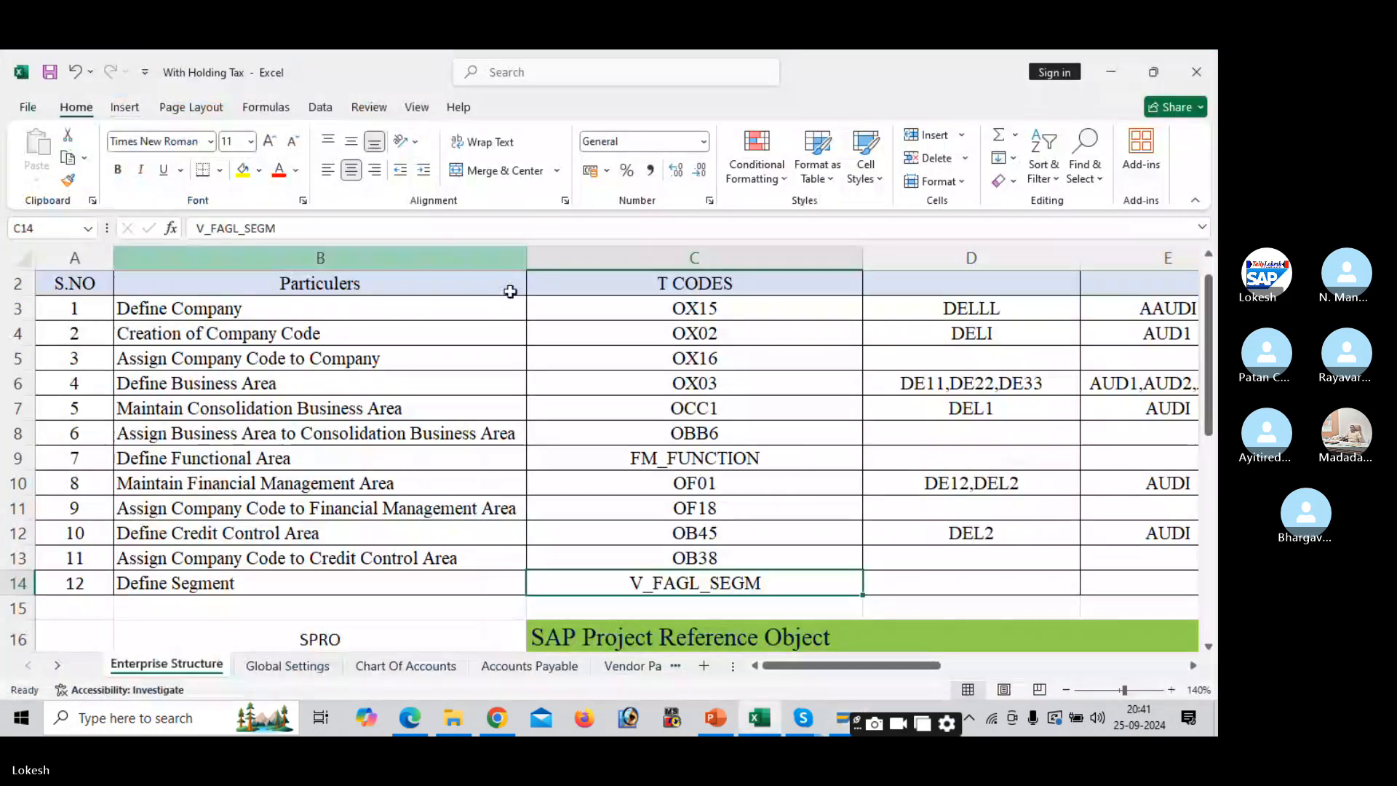
pyautogui.click(793, 410)
pyautogui.press('Up')
pyautogui.press('Up')
pyautogui.press('Up')
pyautogui.press('Up')
pyautogui.press('Up')
pyautogui.press('Up')
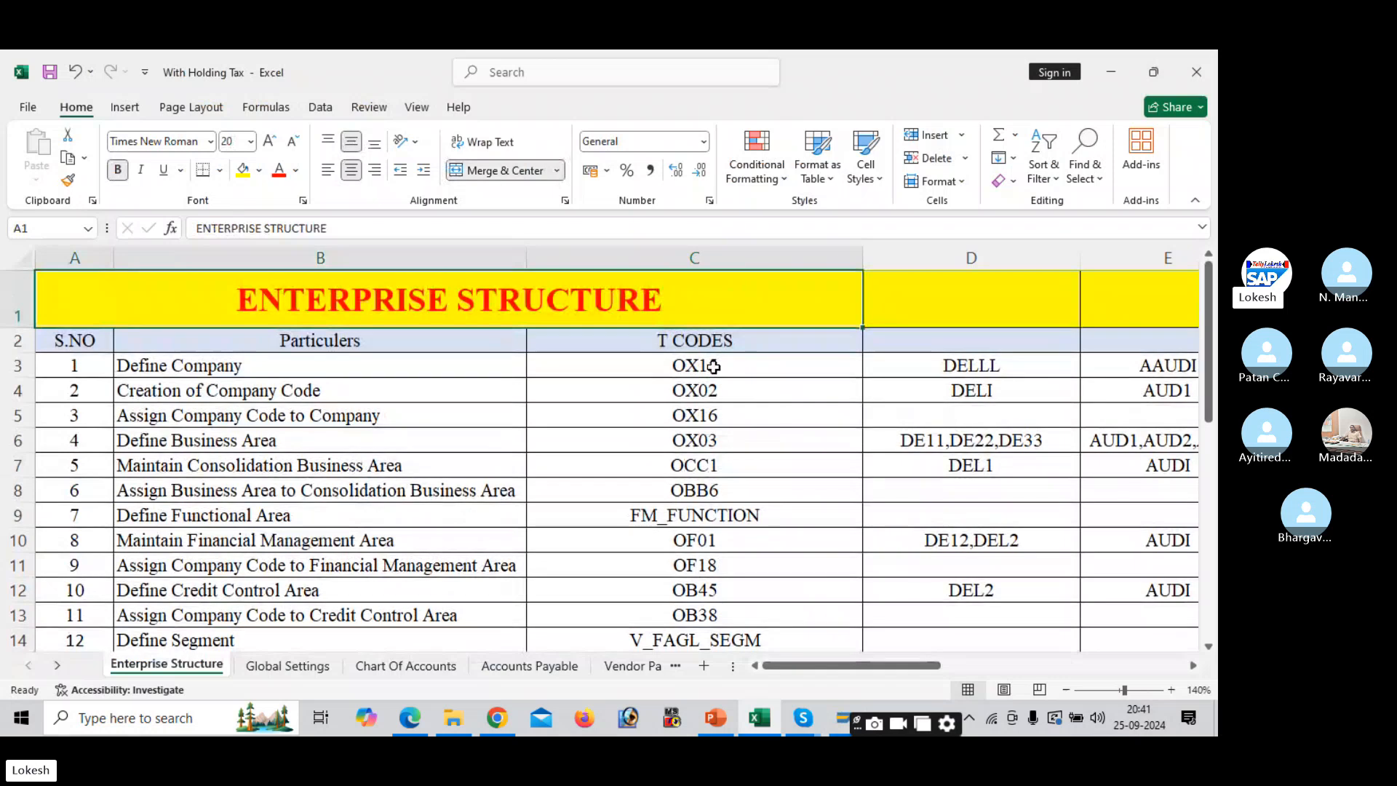
pyautogui.click(715, 367)
pyautogui.hotkey('alt', 'Tab')
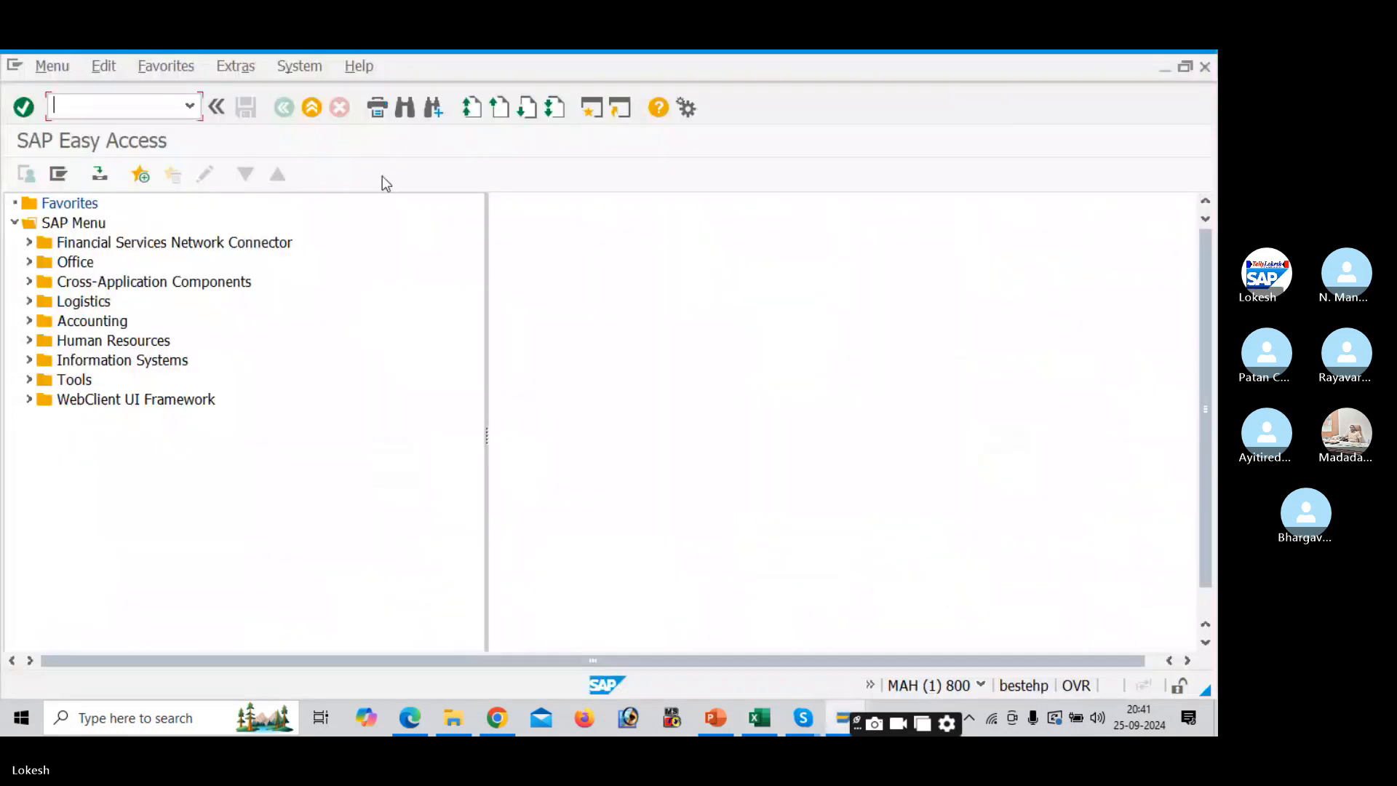
# - Run OX15 and jump the company list to DELLL, DELL PVT LTD
pyautogui.write('OX')
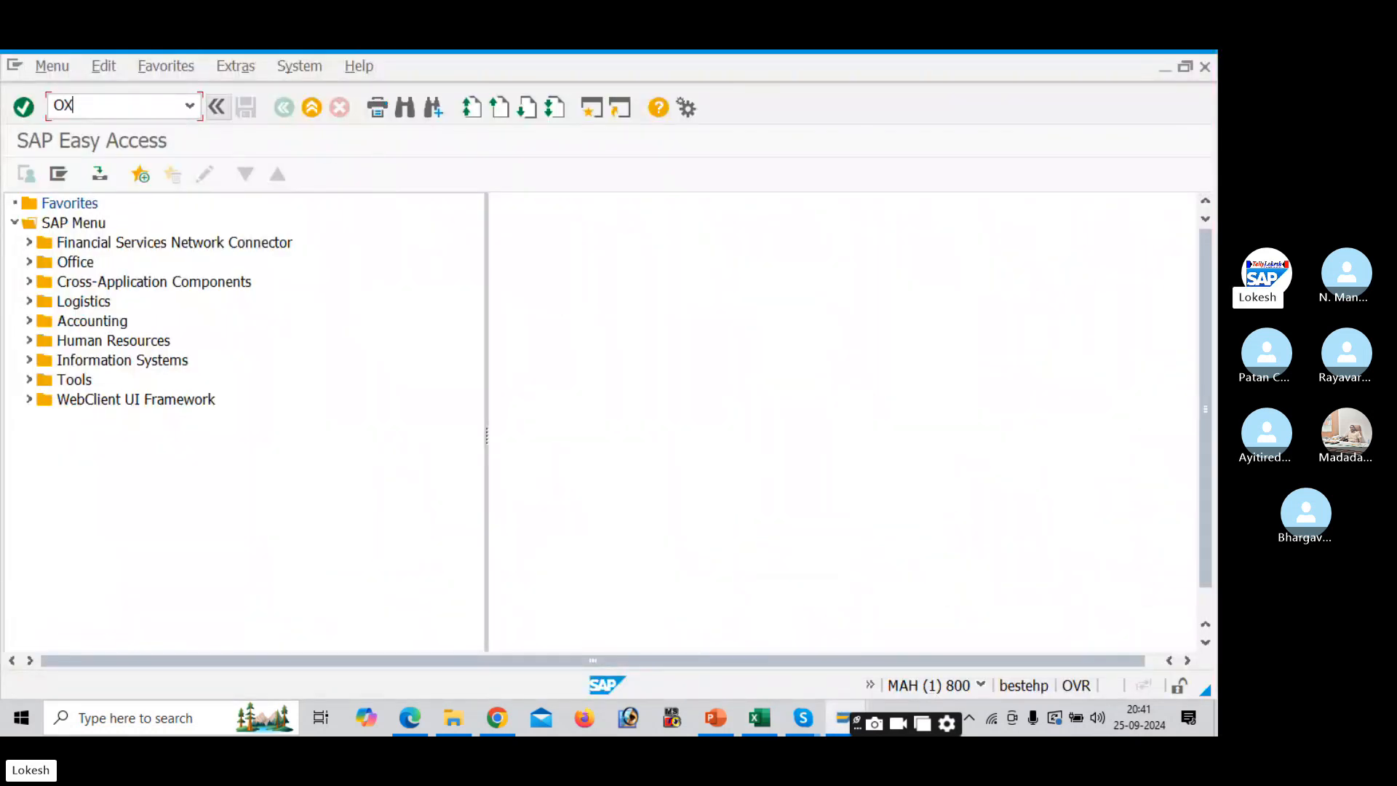
pyautogui.write('15')
pyautogui.press('Return')
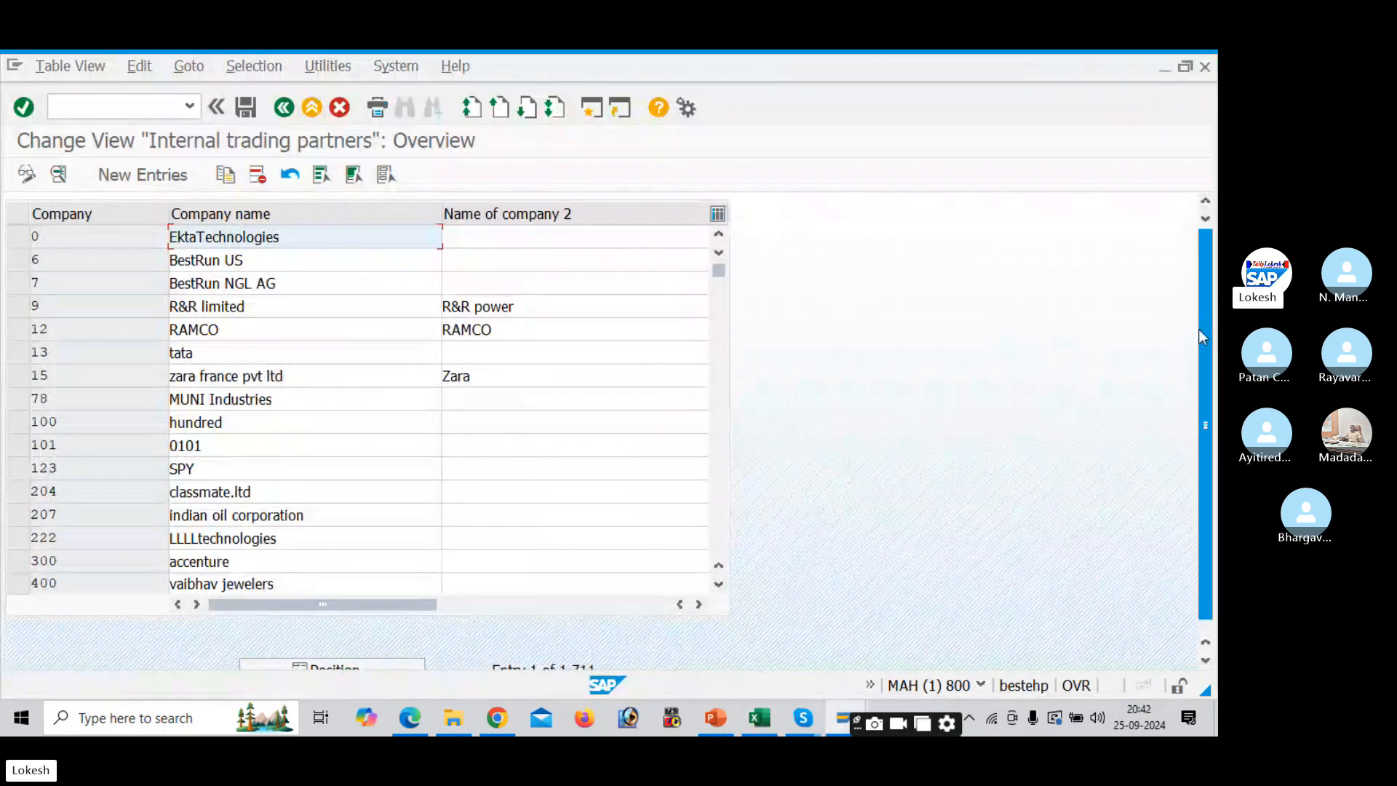
pyautogui.scroll(-2, 1201, 349)
pyautogui.click(374, 655)
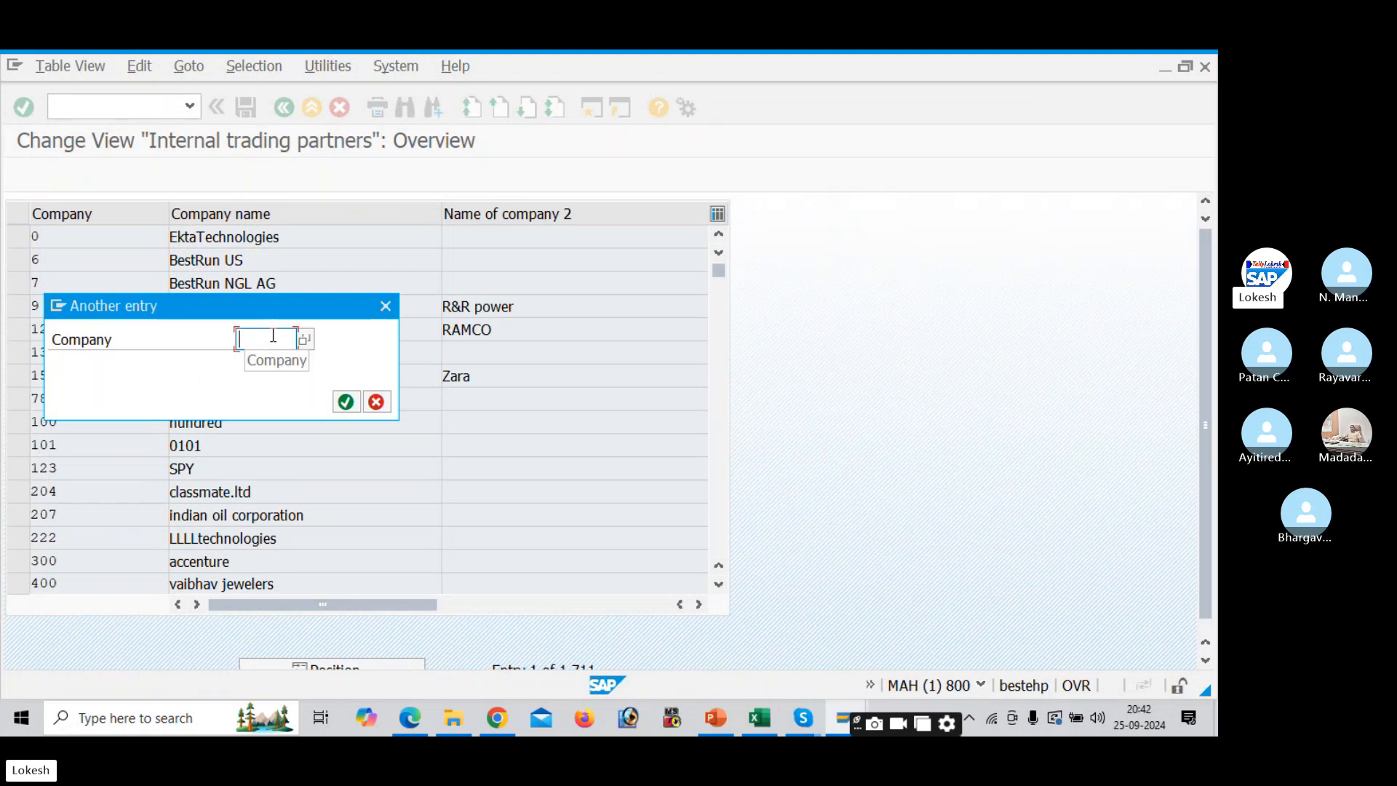
pyautogui.write('DELL')
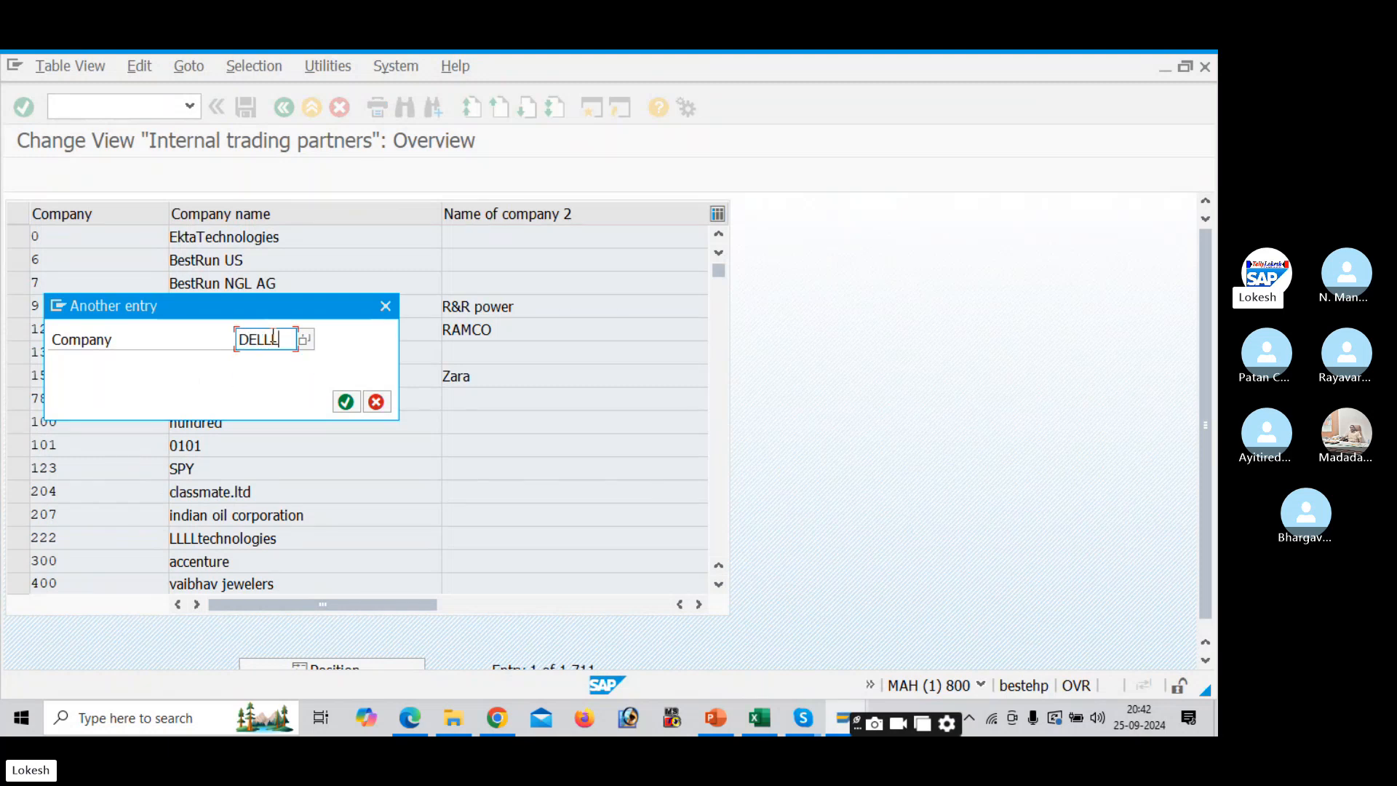
pyautogui.press('Return')
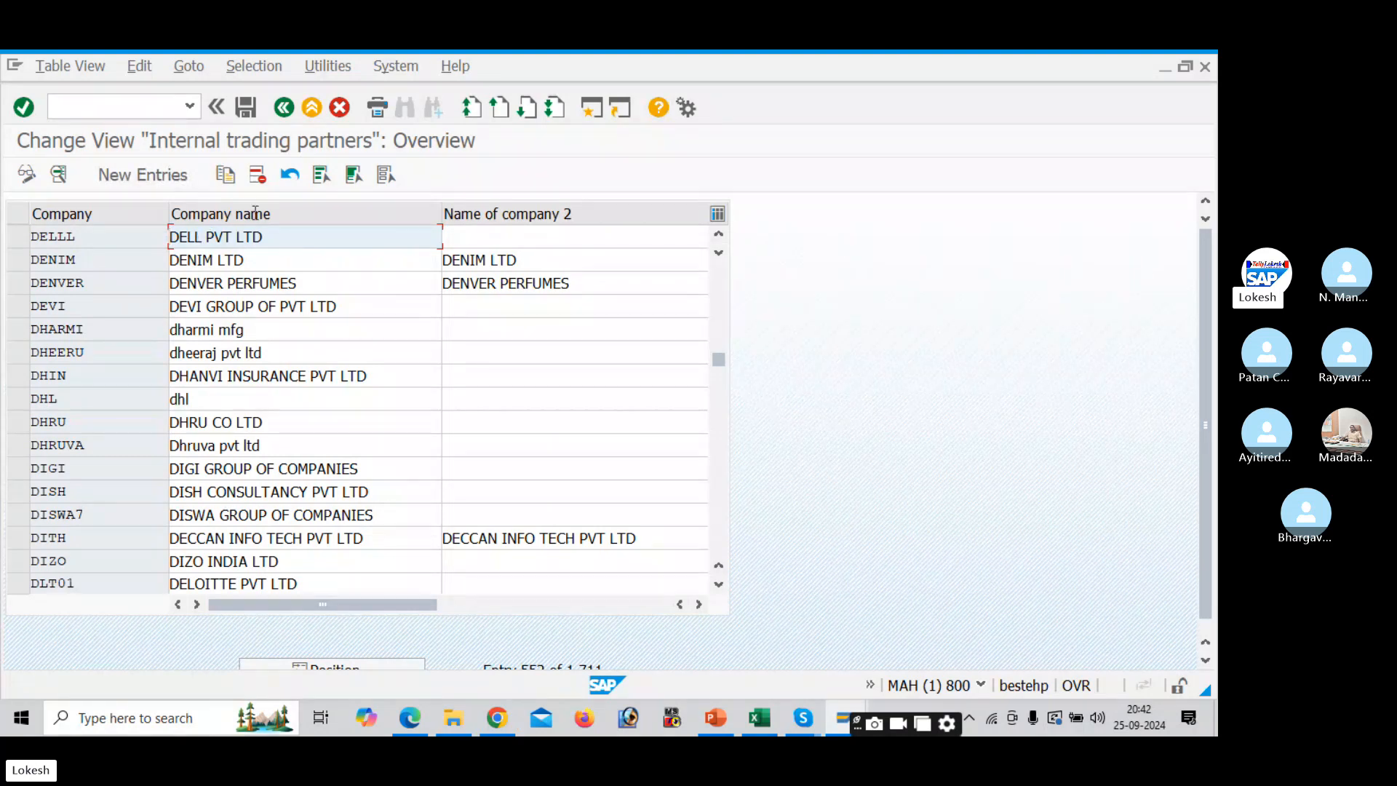
# - Glance at the Excel checklist and come back to the SAP company list
pyautogui.click(128, 107)
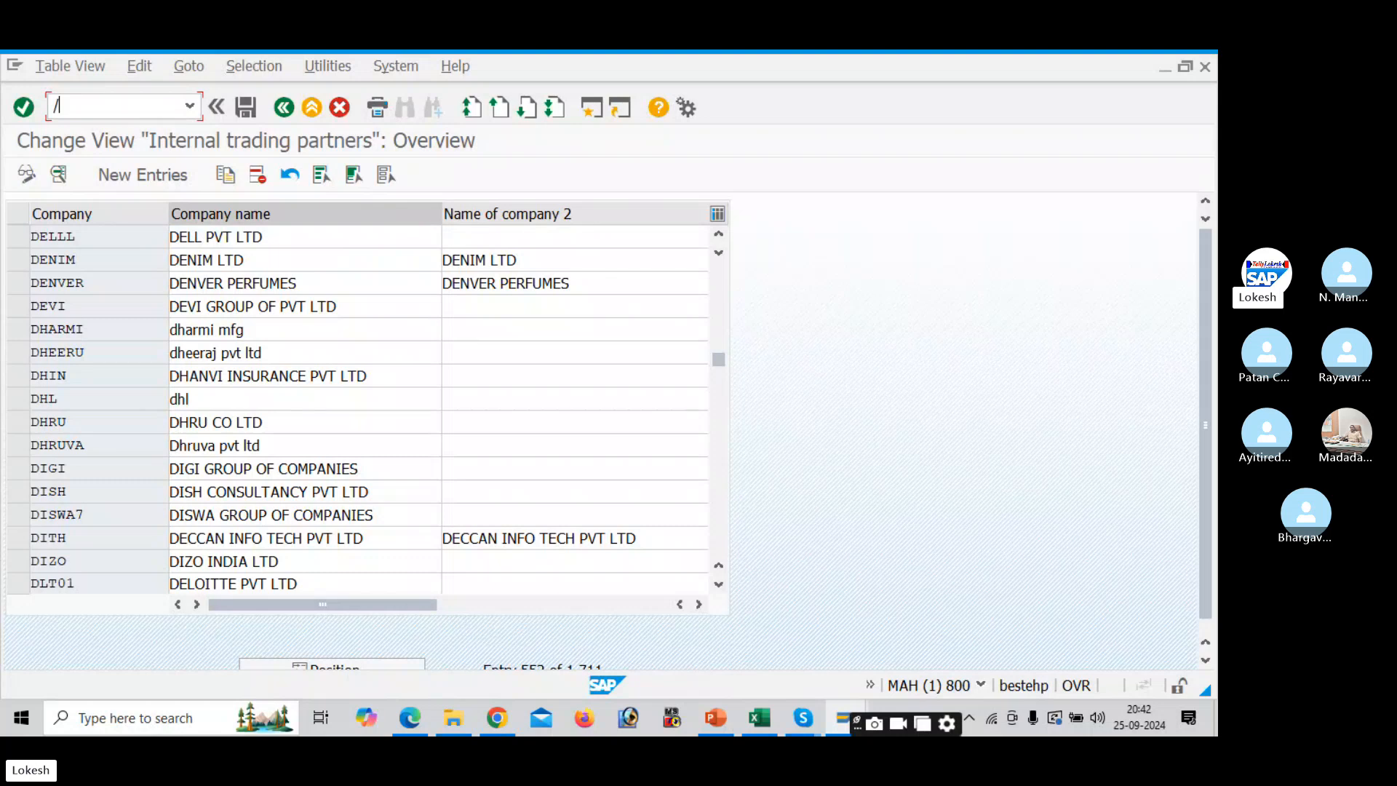
pyautogui.hotkey('alt', 'Tab')
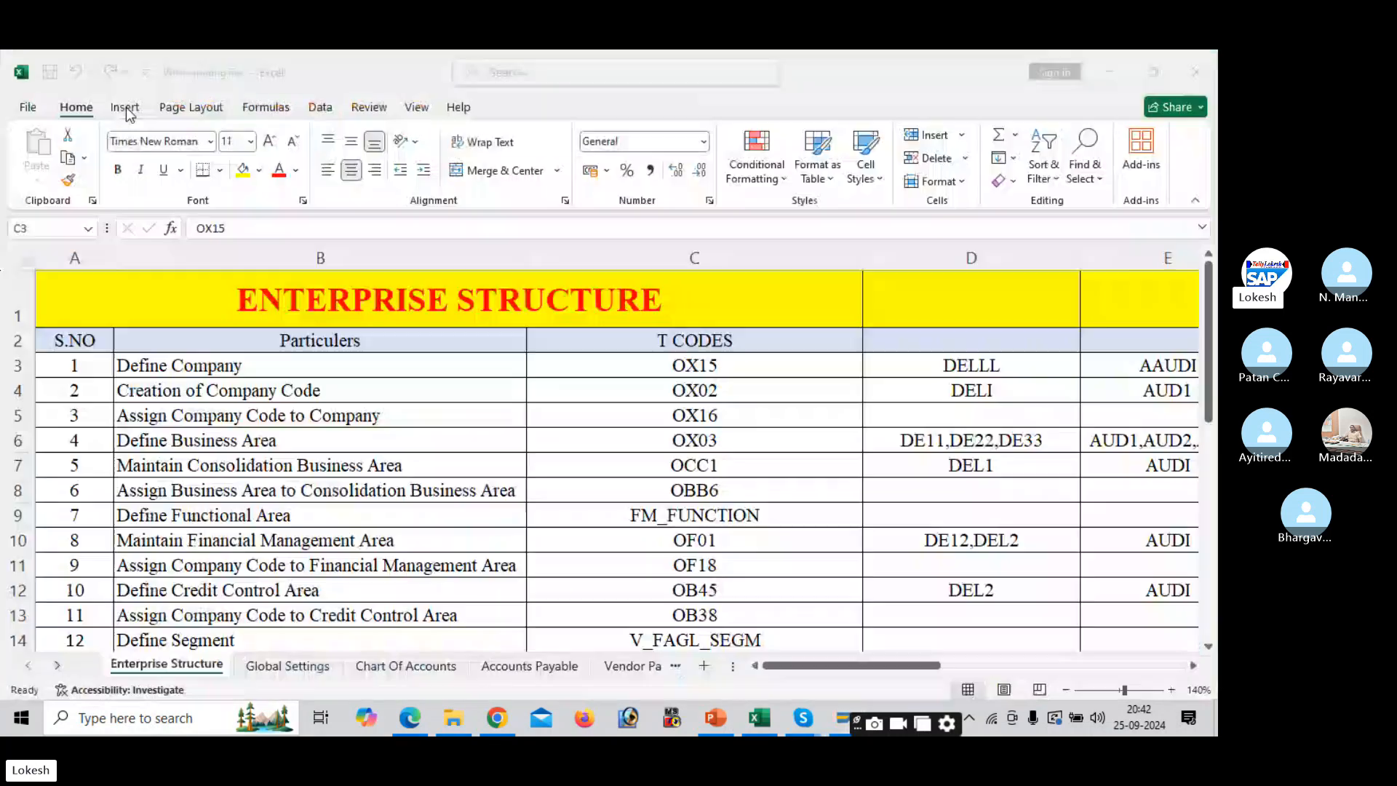
pyautogui.hotkey('alt', 'Tab')
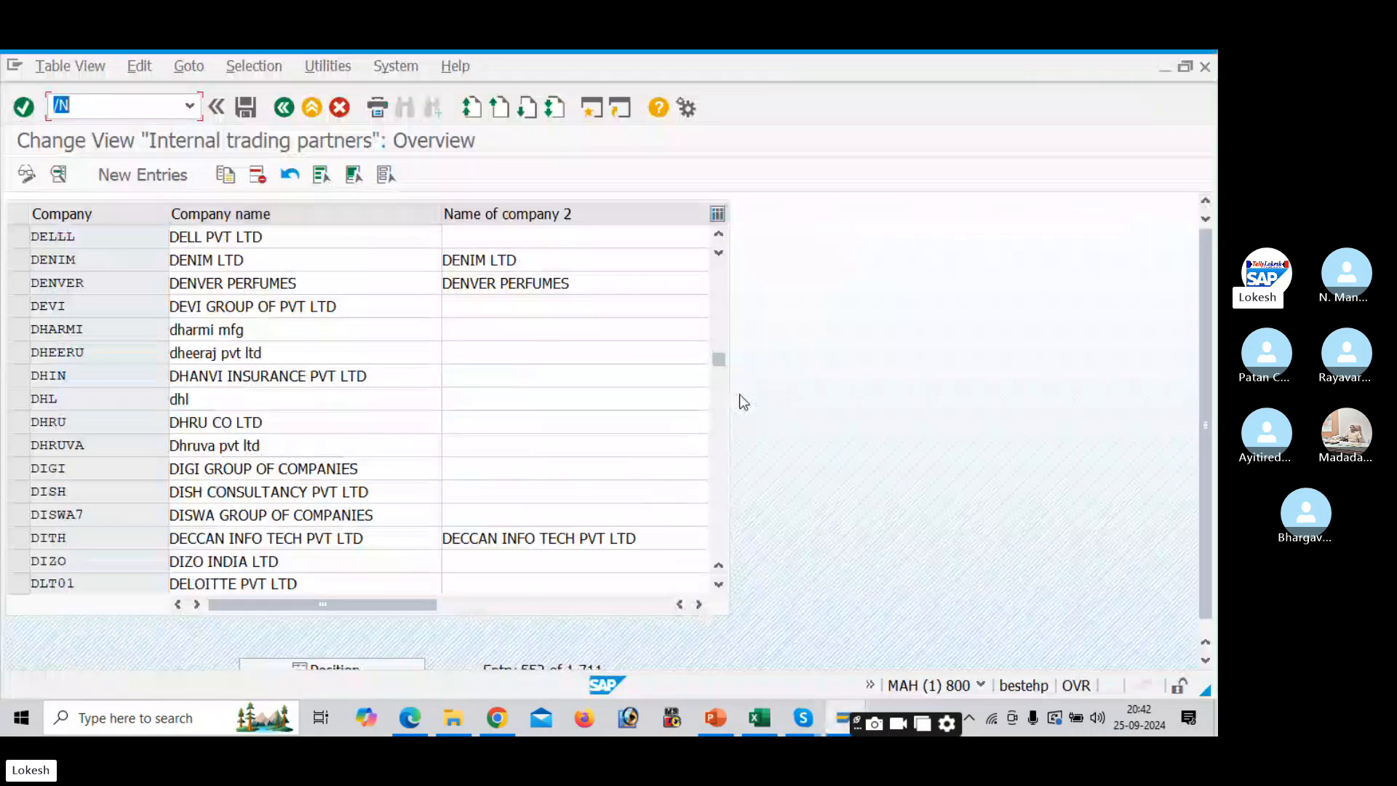
# - Run /NOX02 and jump the company code list to DELI
pyautogui.write('/NOX02')
pyautogui.press('Return')
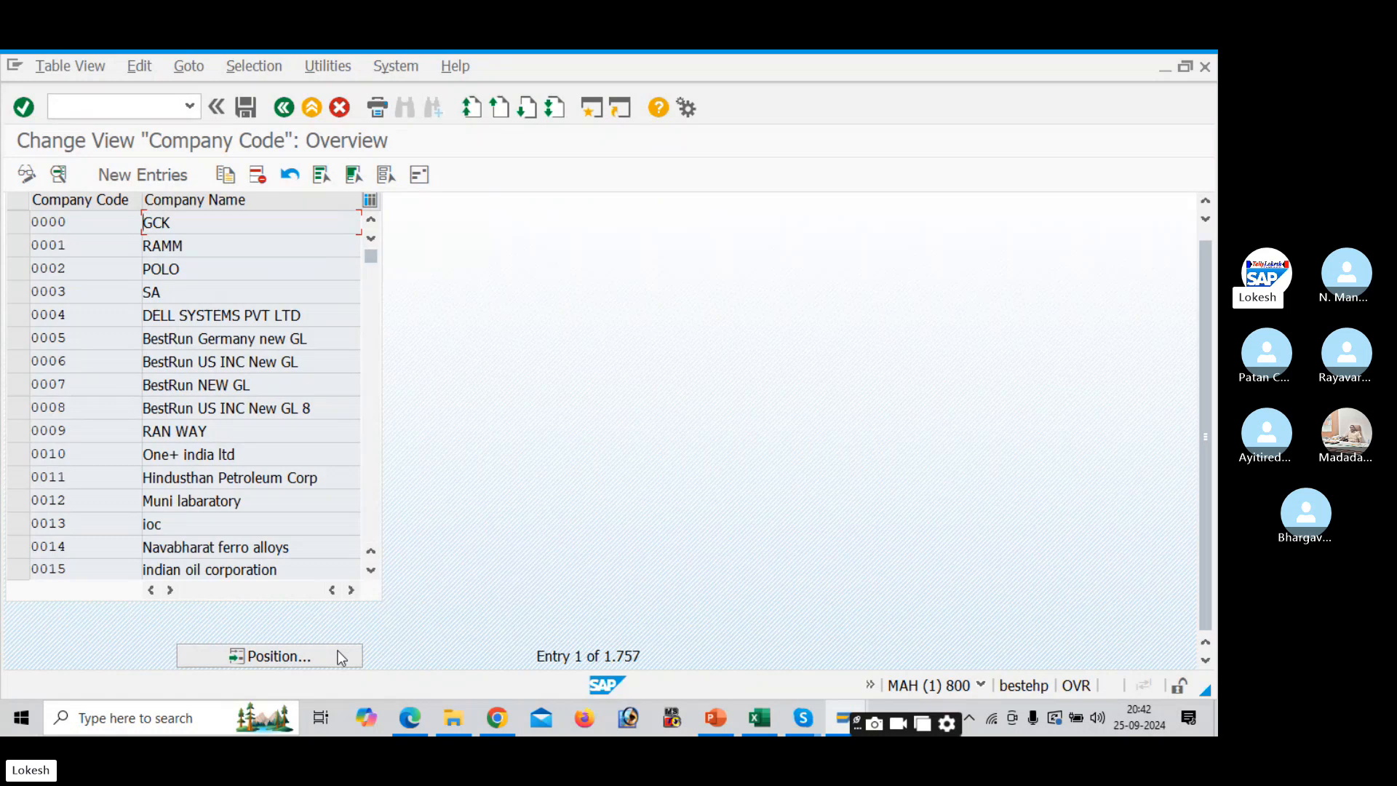
pyautogui.click(341, 657)
pyautogui.hotkey('alt', 'Tab')
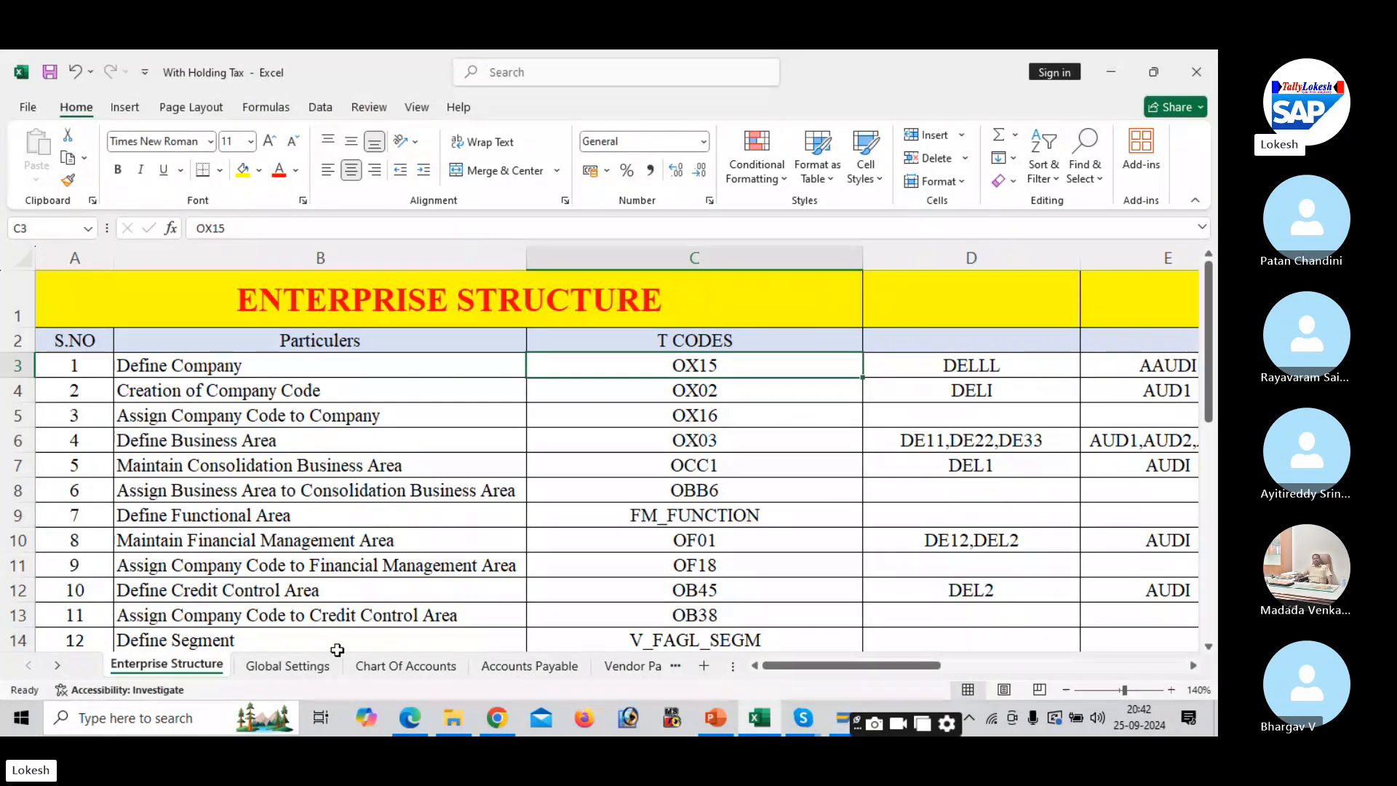
pyautogui.hotkey('alt', 'Tab')
pyautogui.write('DE')
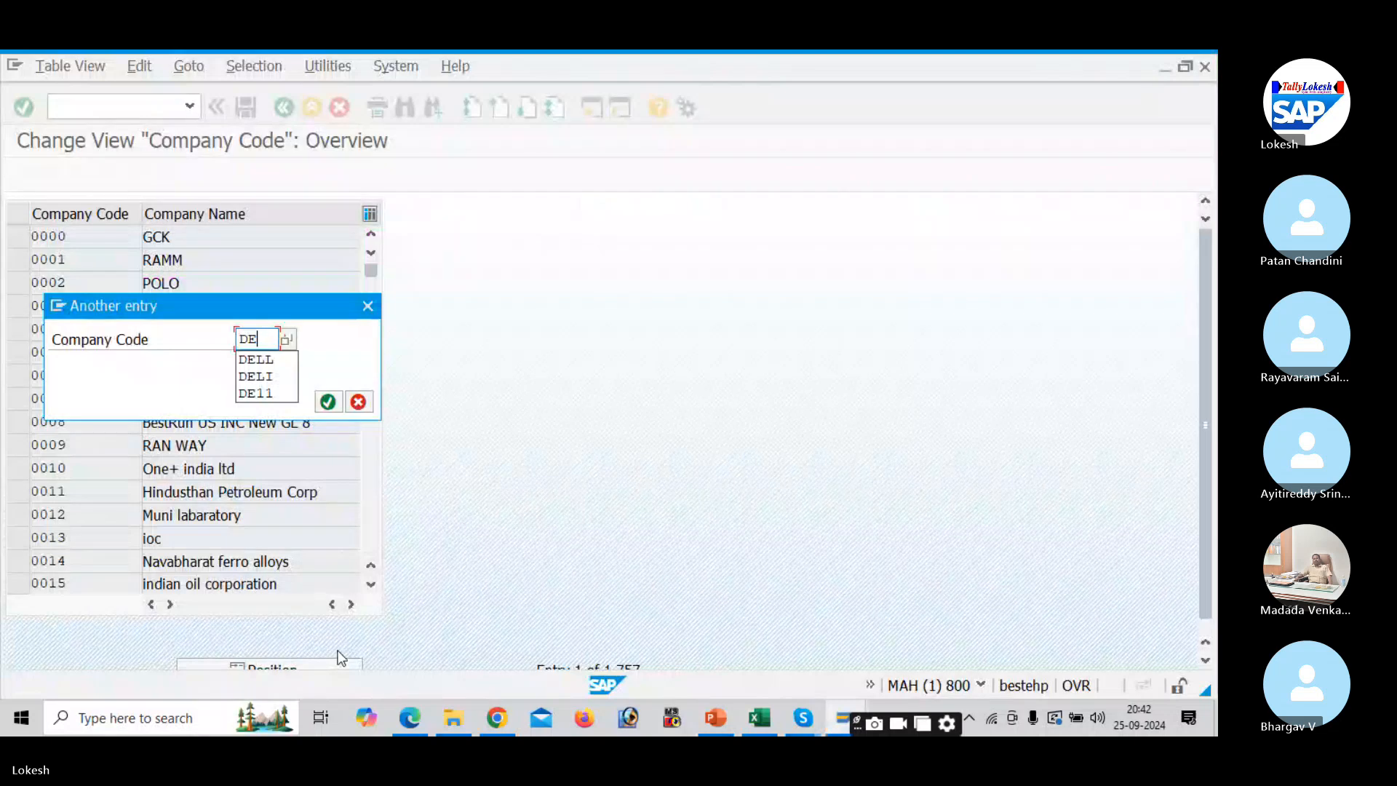
pyautogui.write('LI')
pyautogui.press('Return')
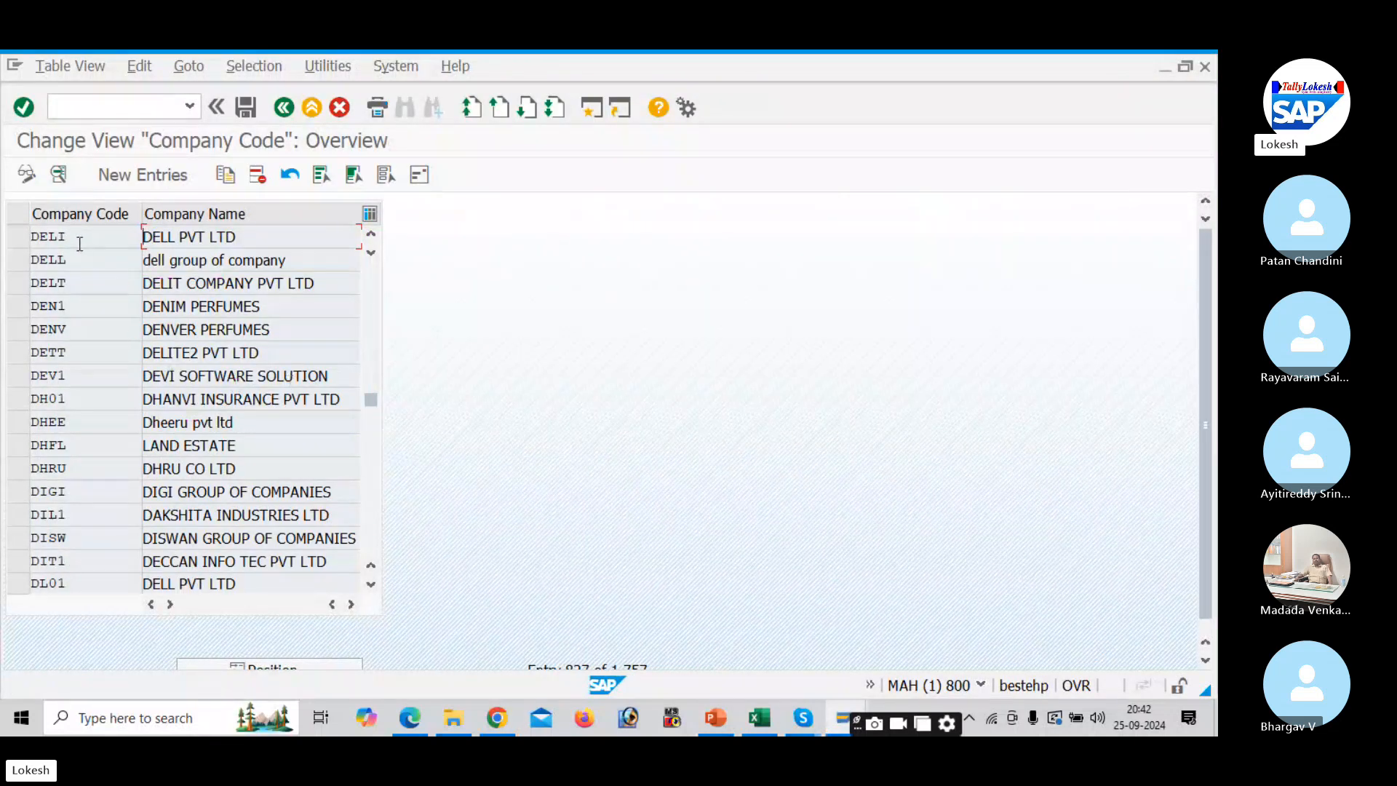
# - Move the checklist to row OX16 and launch /NOX16 in SAP
pyautogui.click(147, 107)
pyautogui.write('/N')
pyautogui.hotkey('alt', 'Tab')
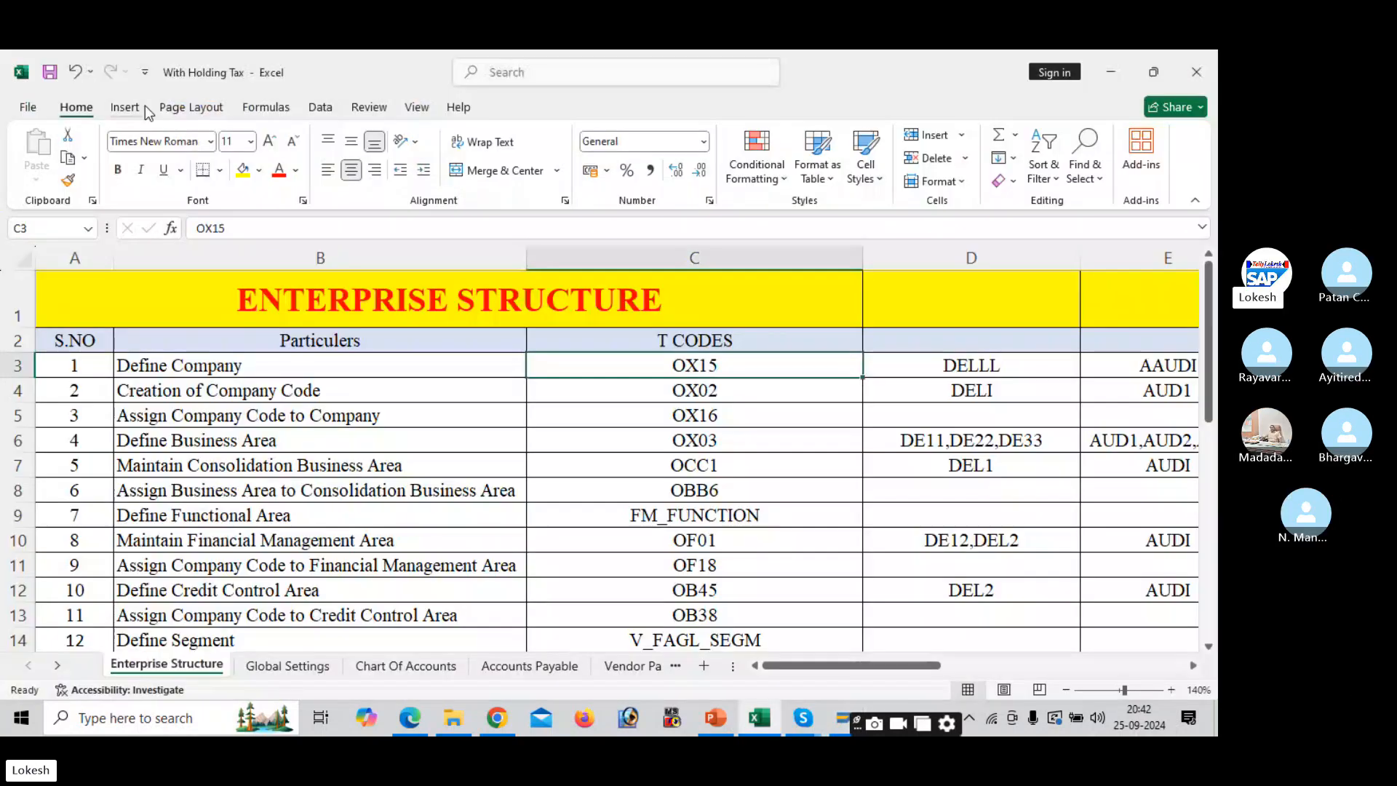
pyautogui.press('Down')
pyautogui.press('Down')
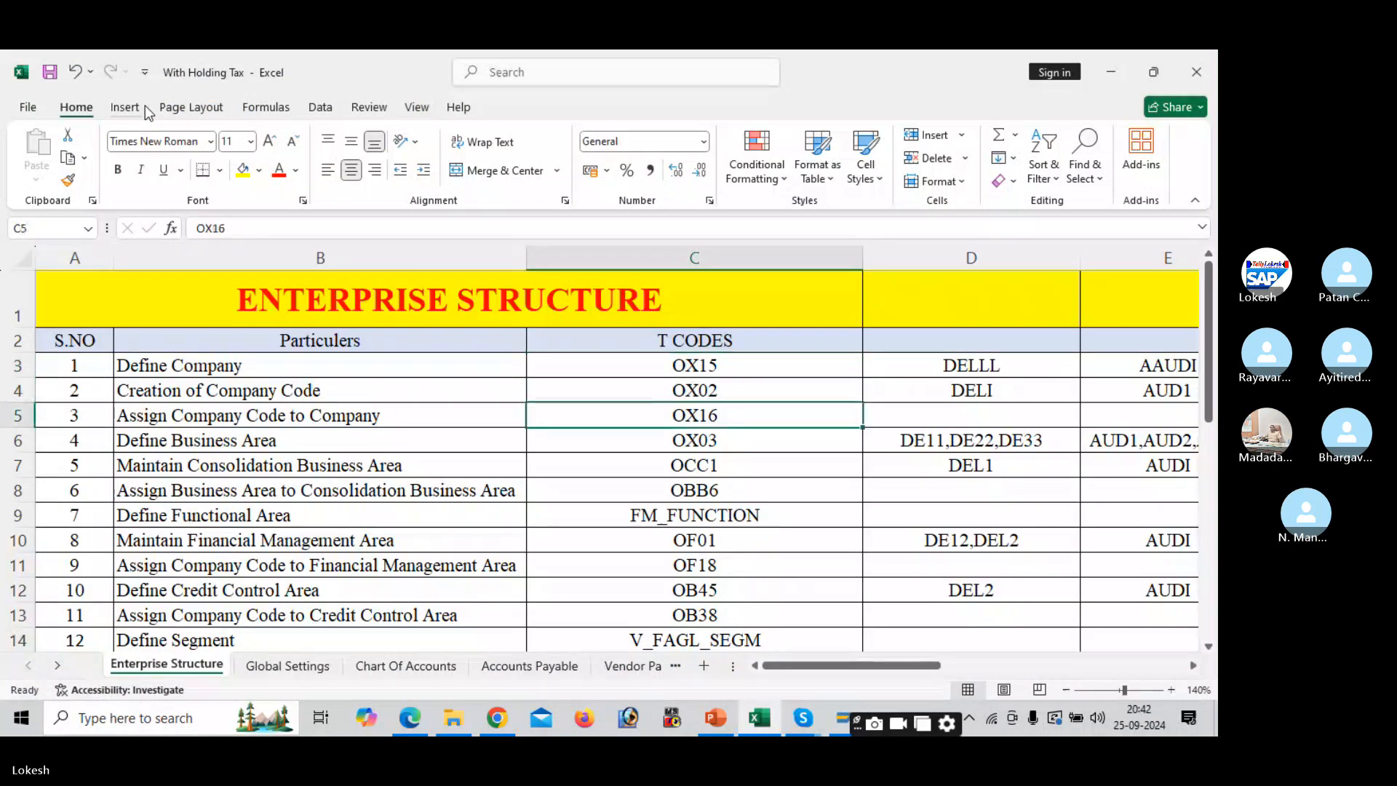
pyautogui.hotkey('alt', 'Tab')
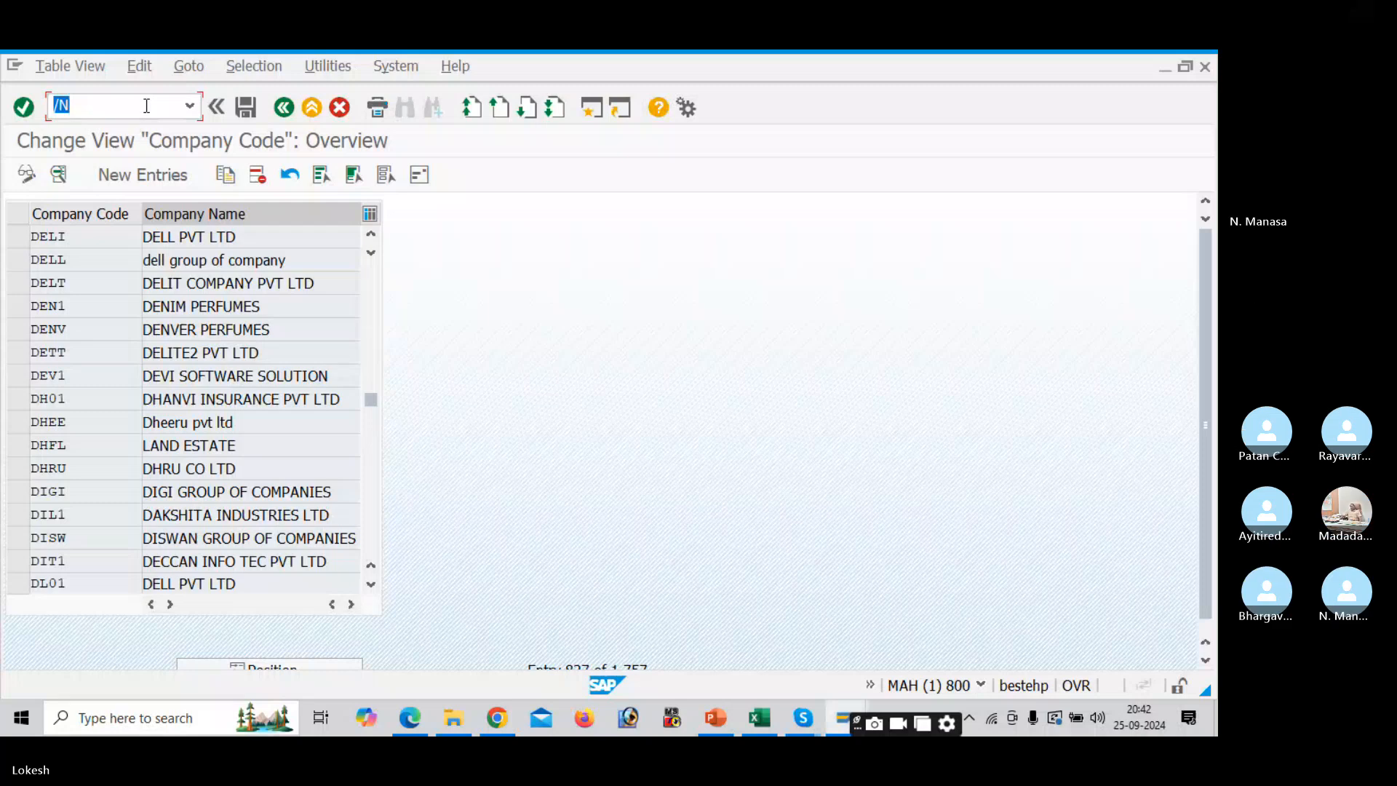
pyautogui.write('OX16')
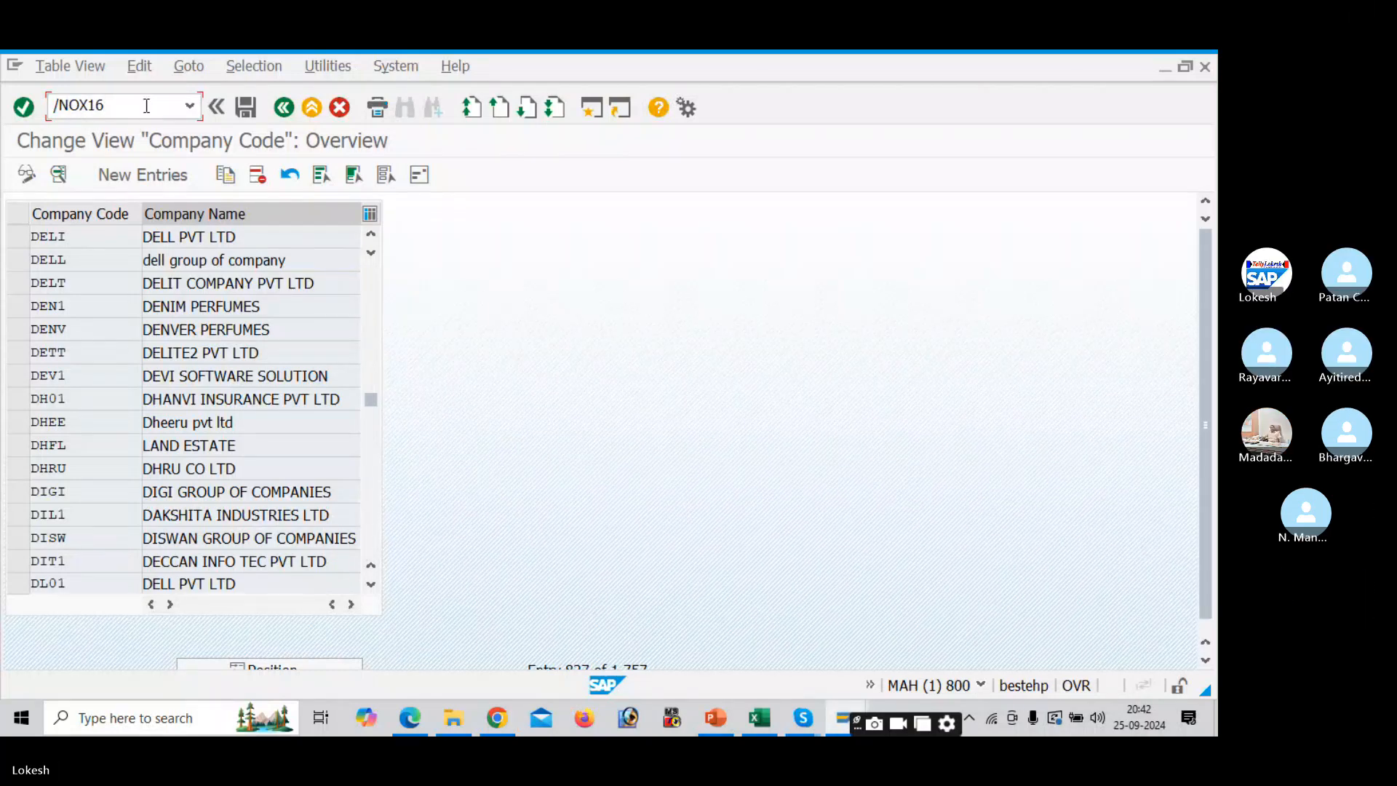
pyautogui.press('Return')
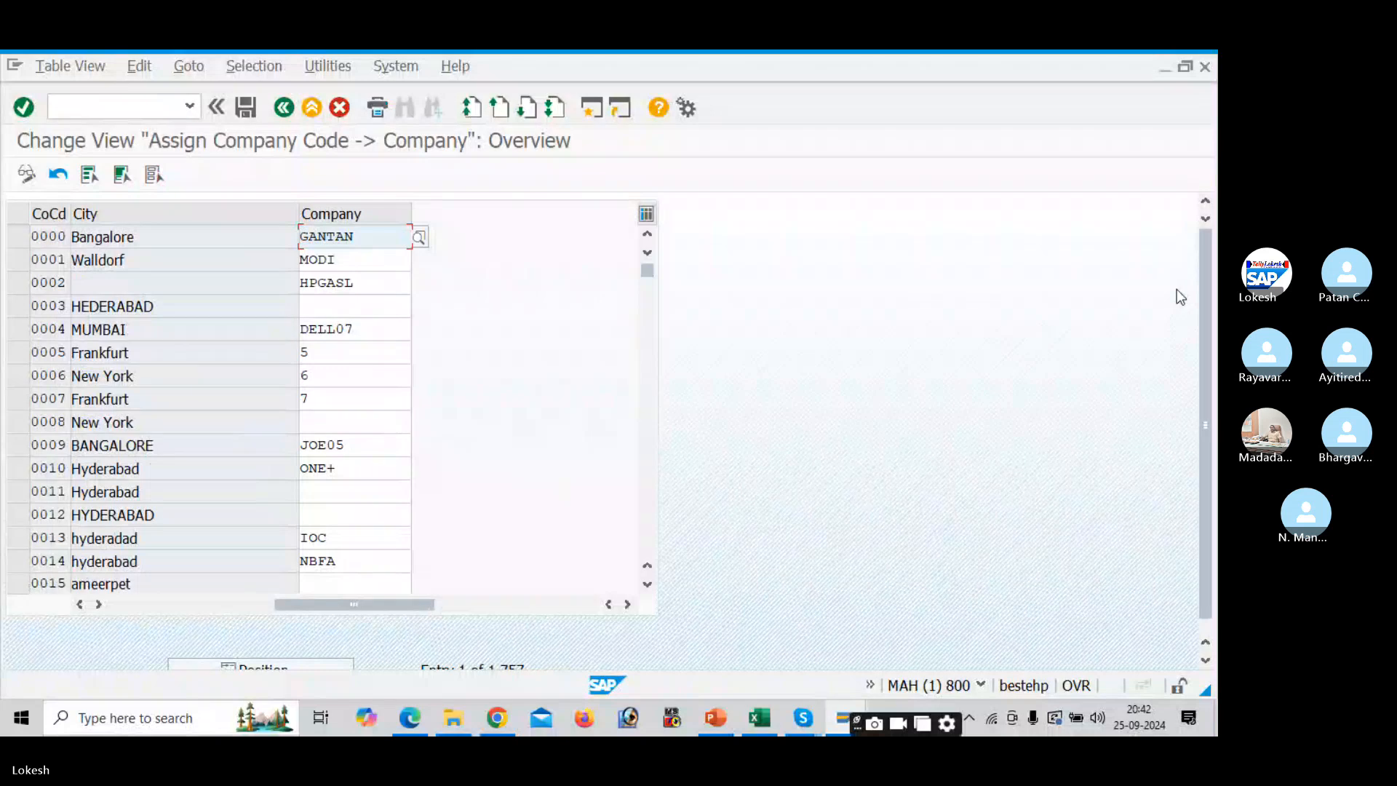
# - Jump the company-code assignment list to DELI, showing it assigned to company DELLL
pyautogui.moveTo(1207, 350); pyautogui.dragTo(1210, 482)
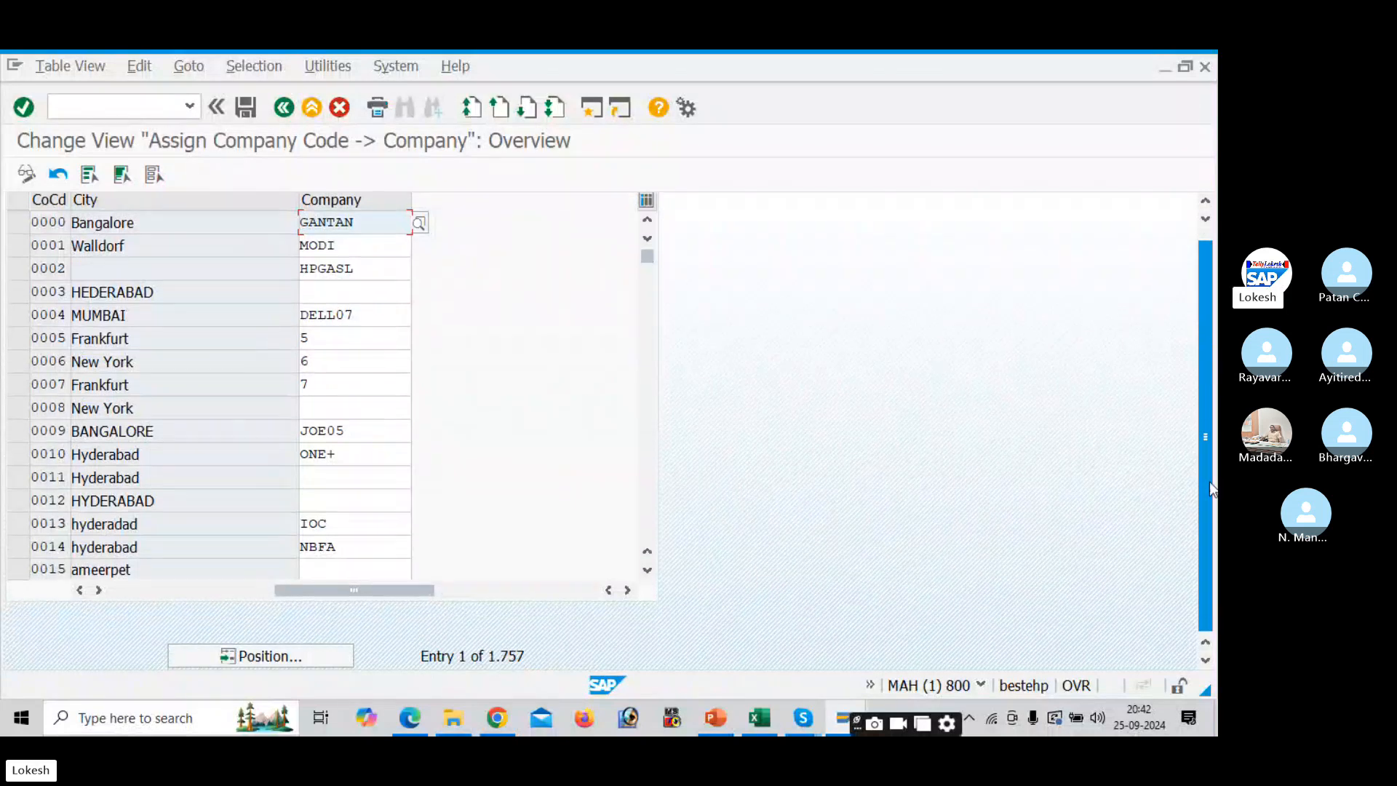
pyautogui.click(309, 657)
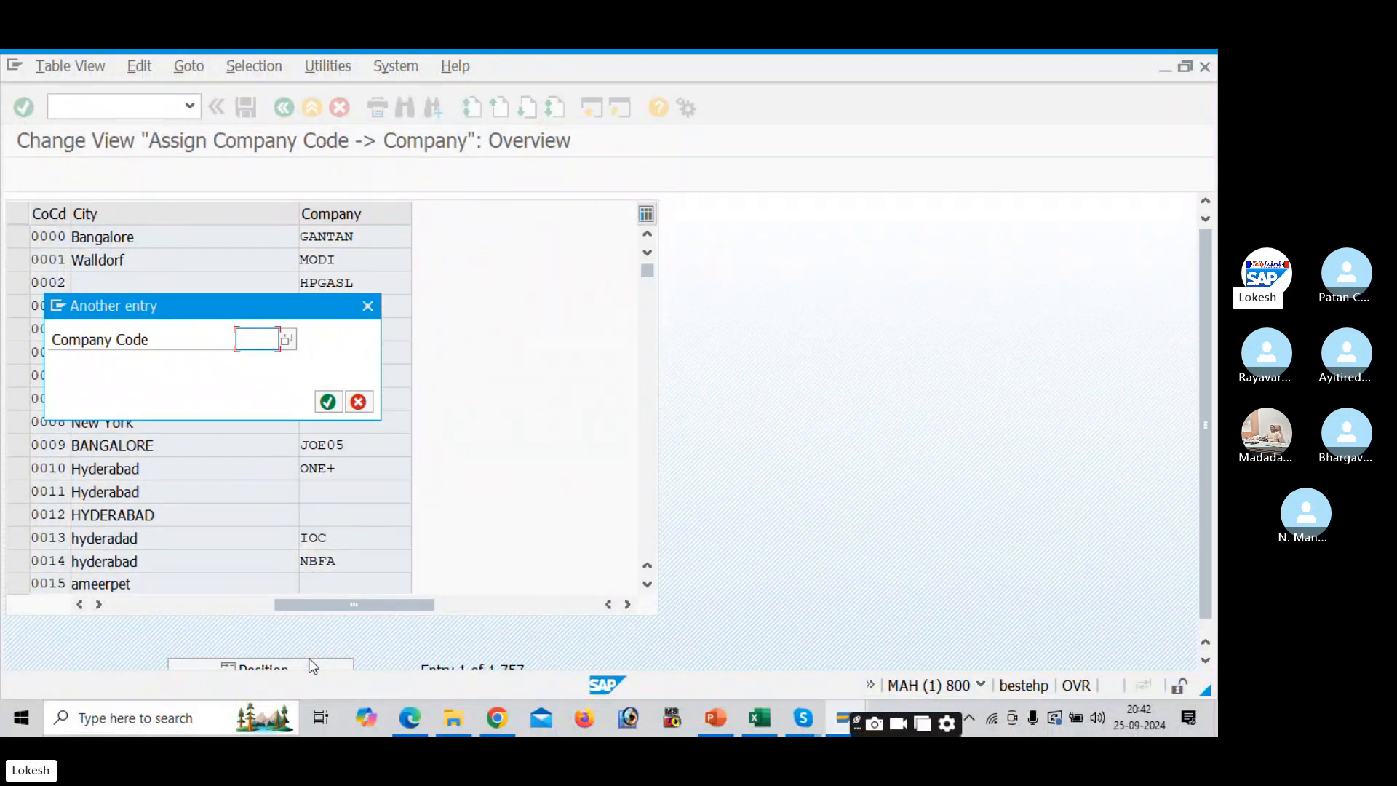
pyautogui.write('DELI')
pyautogui.press('Return')
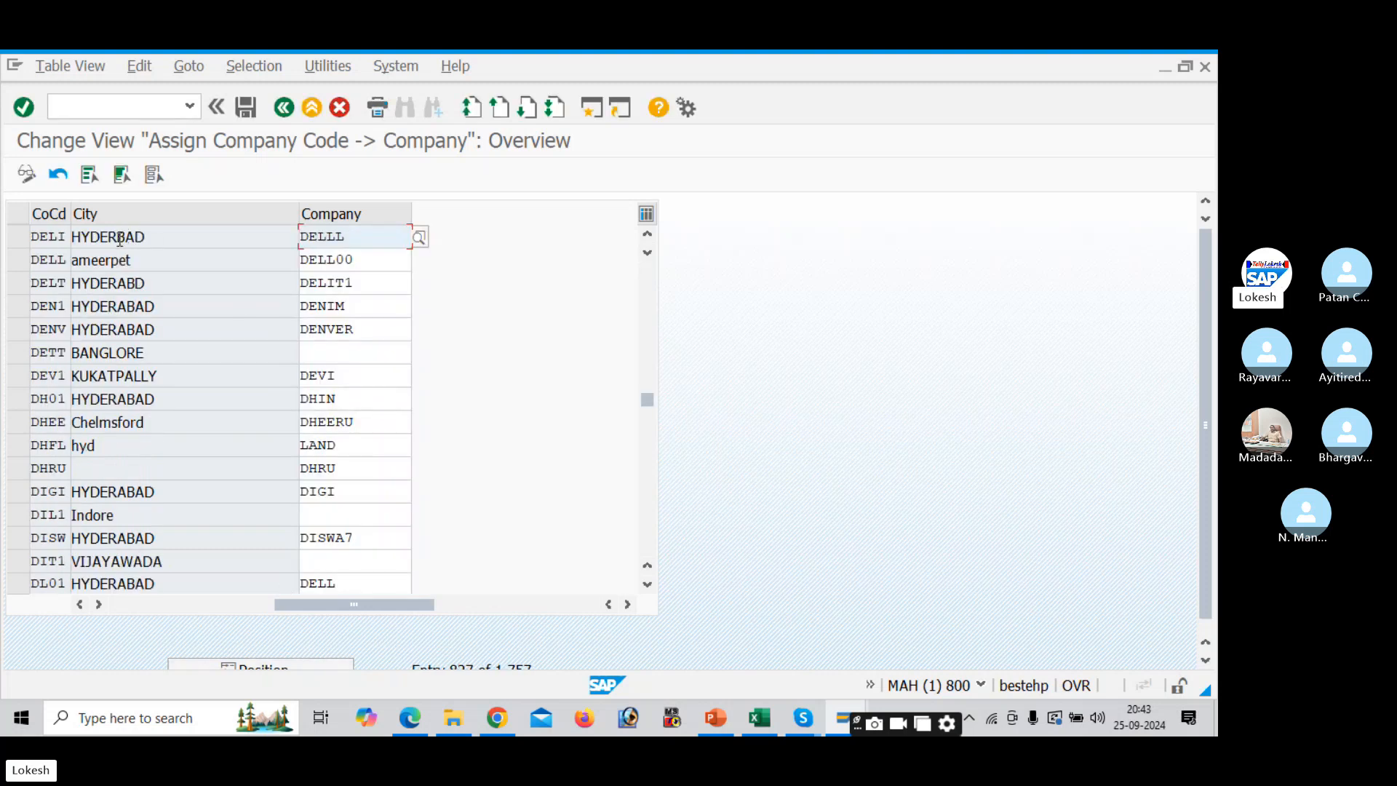
# - Move the Excel checklist down to row OX03 for the next transaction
pyautogui.click(134, 109)
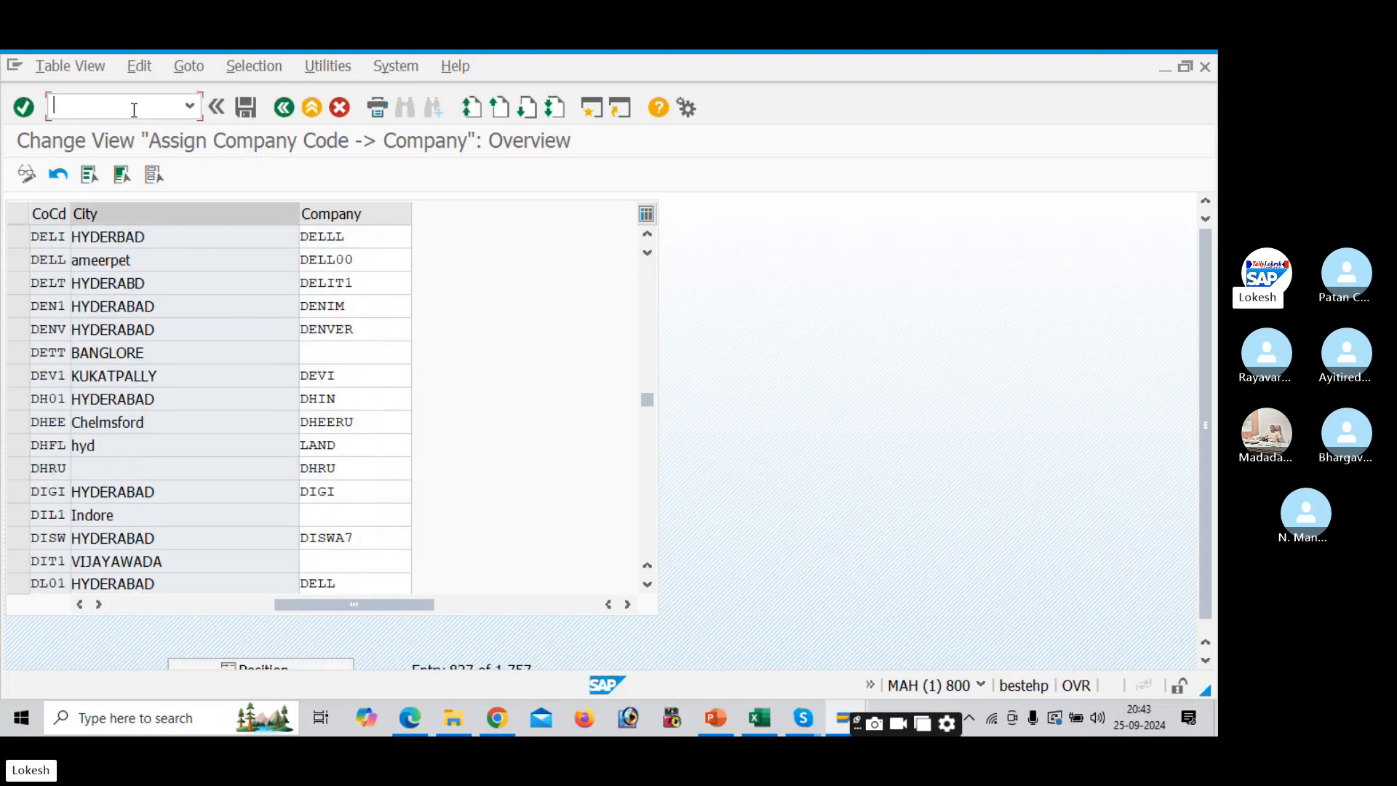
pyautogui.hotkey('alt', 'Tab')
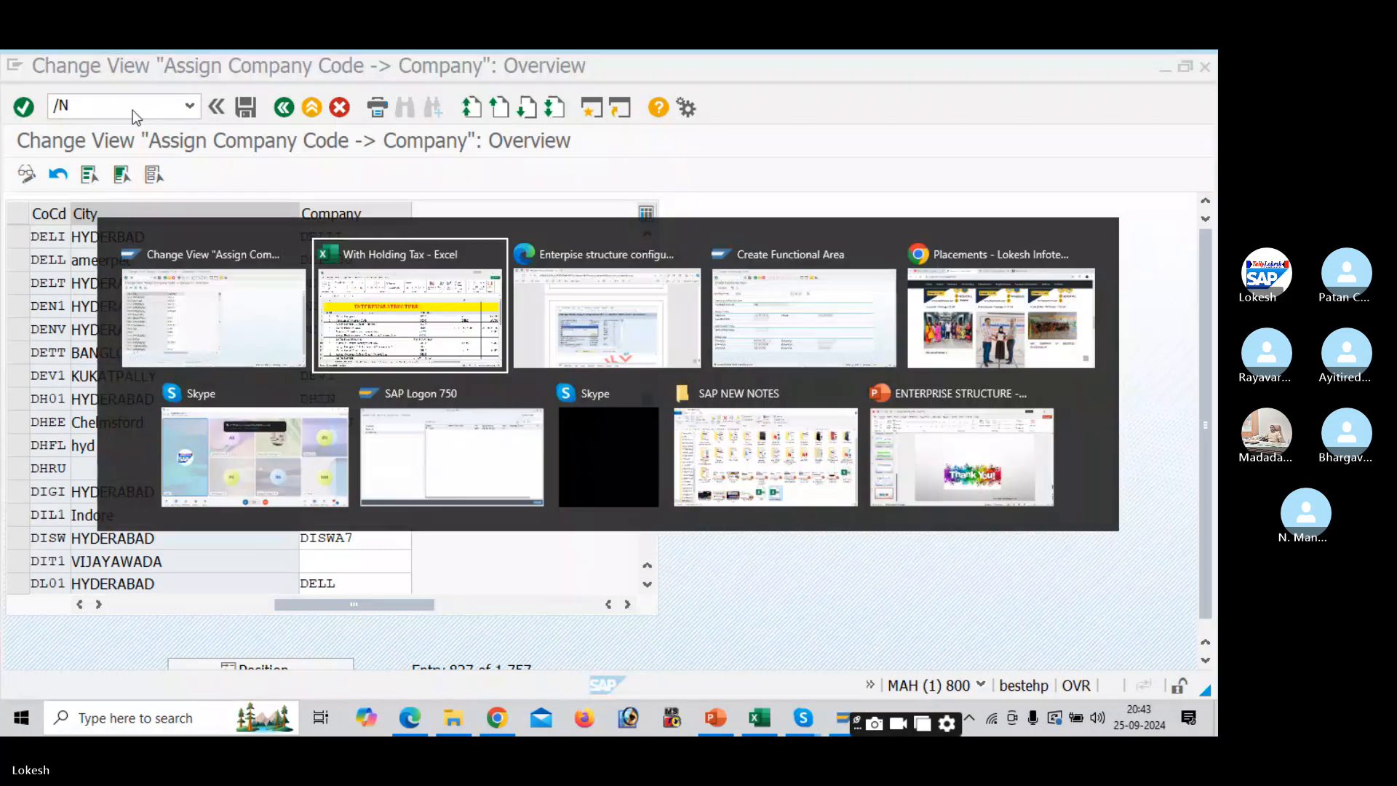
pyautogui.press('Down')
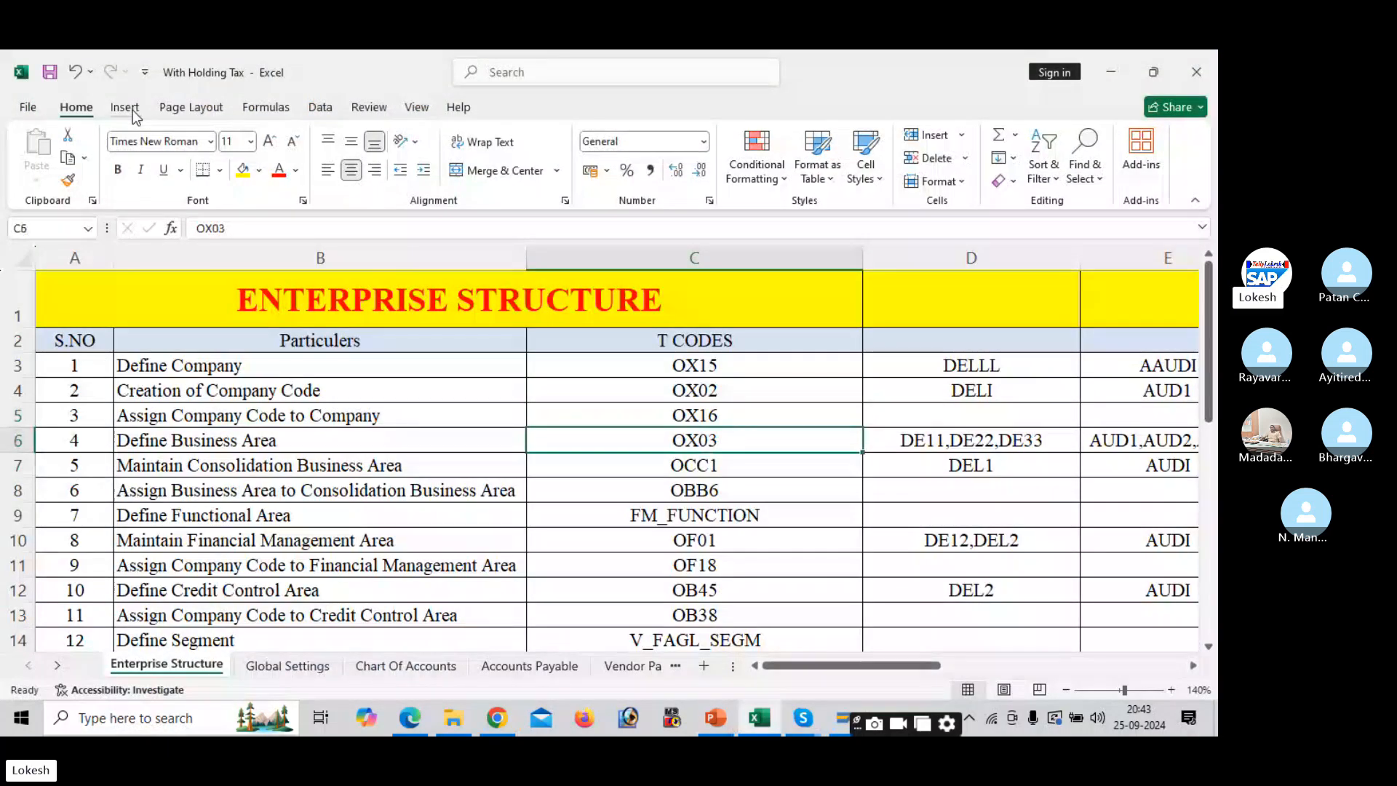
pyautogui.hotkey('alt', 'Tab')
pyautogui.click(134, 109)
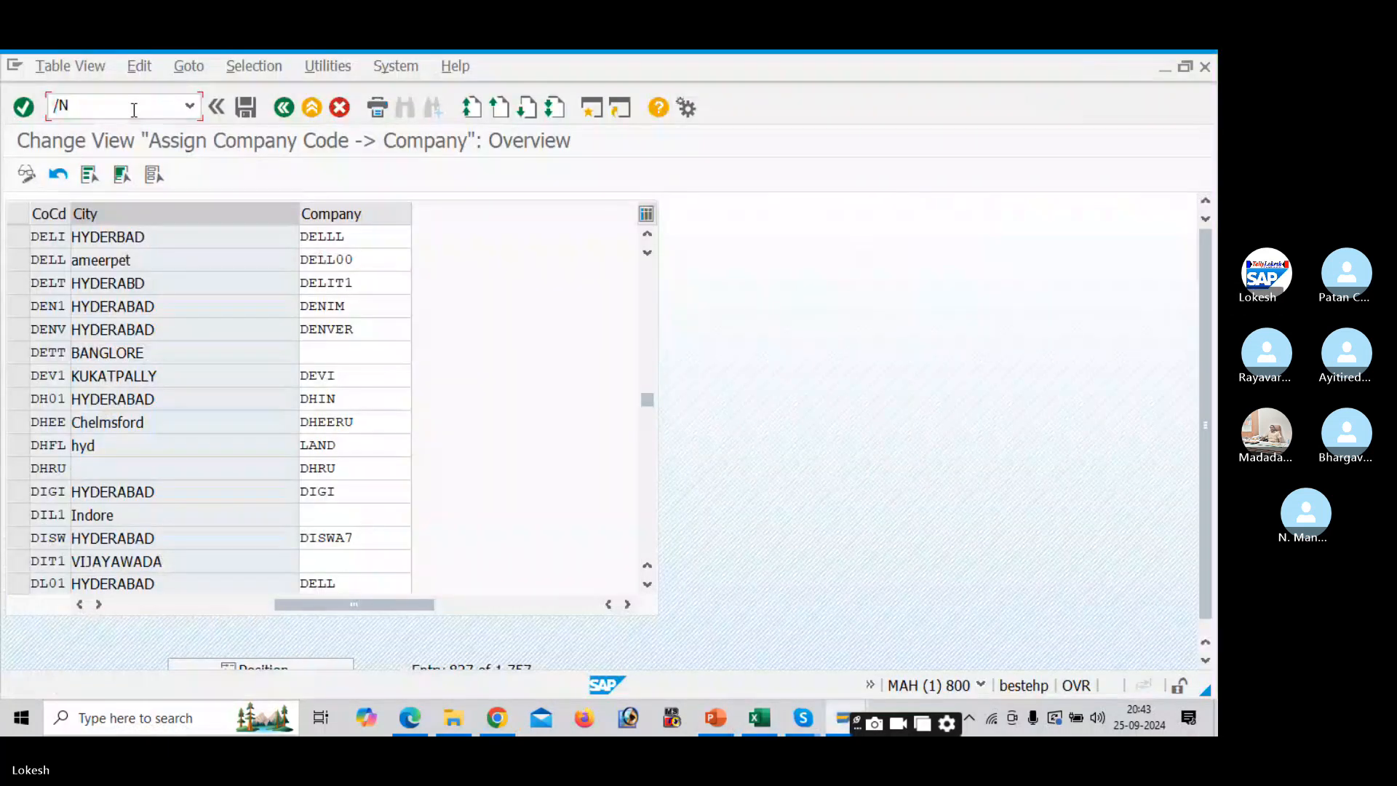
# - Run OX03 and jump the business areas list to DE11, with DE22 and DE33
pyautogui.write('OX')
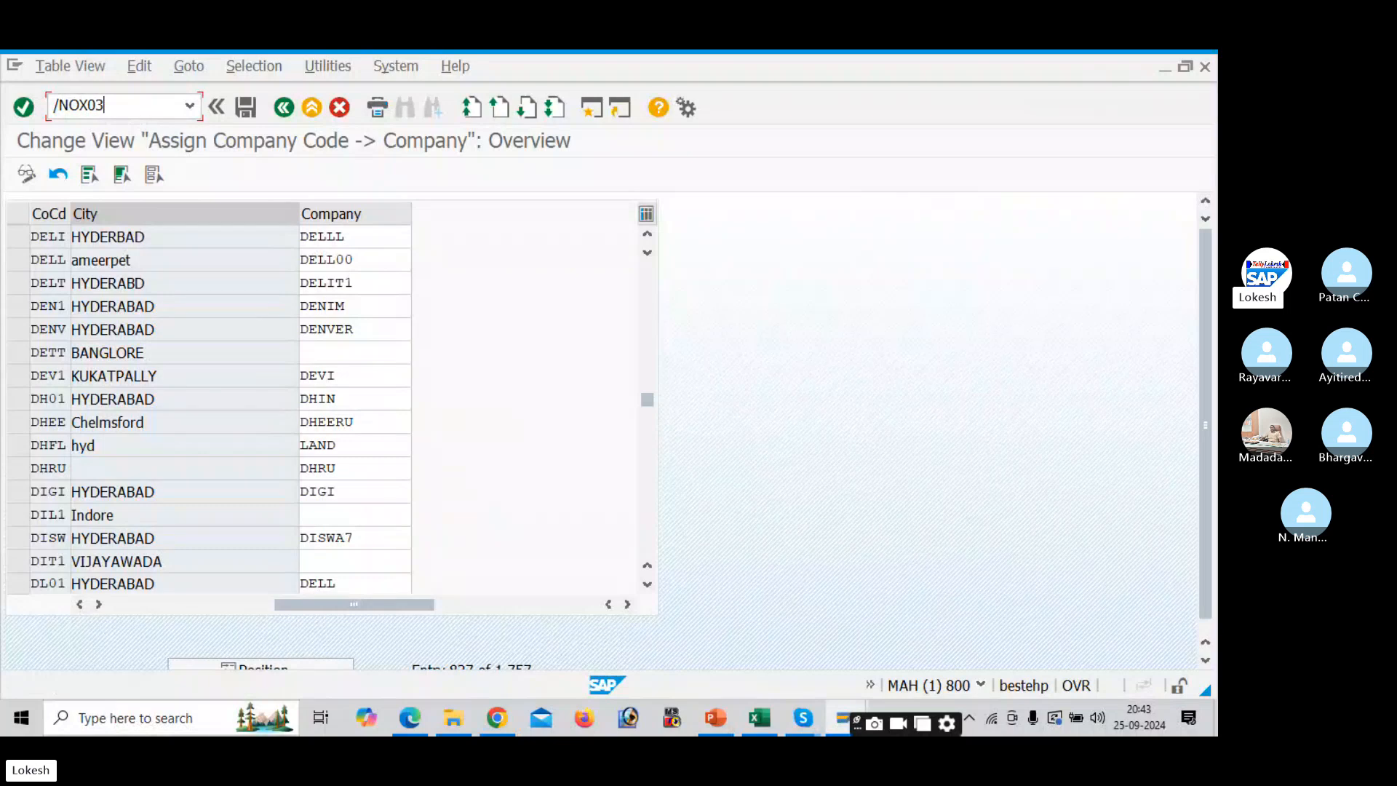
pyautogui.write('03')
pyautogui.press('Return')
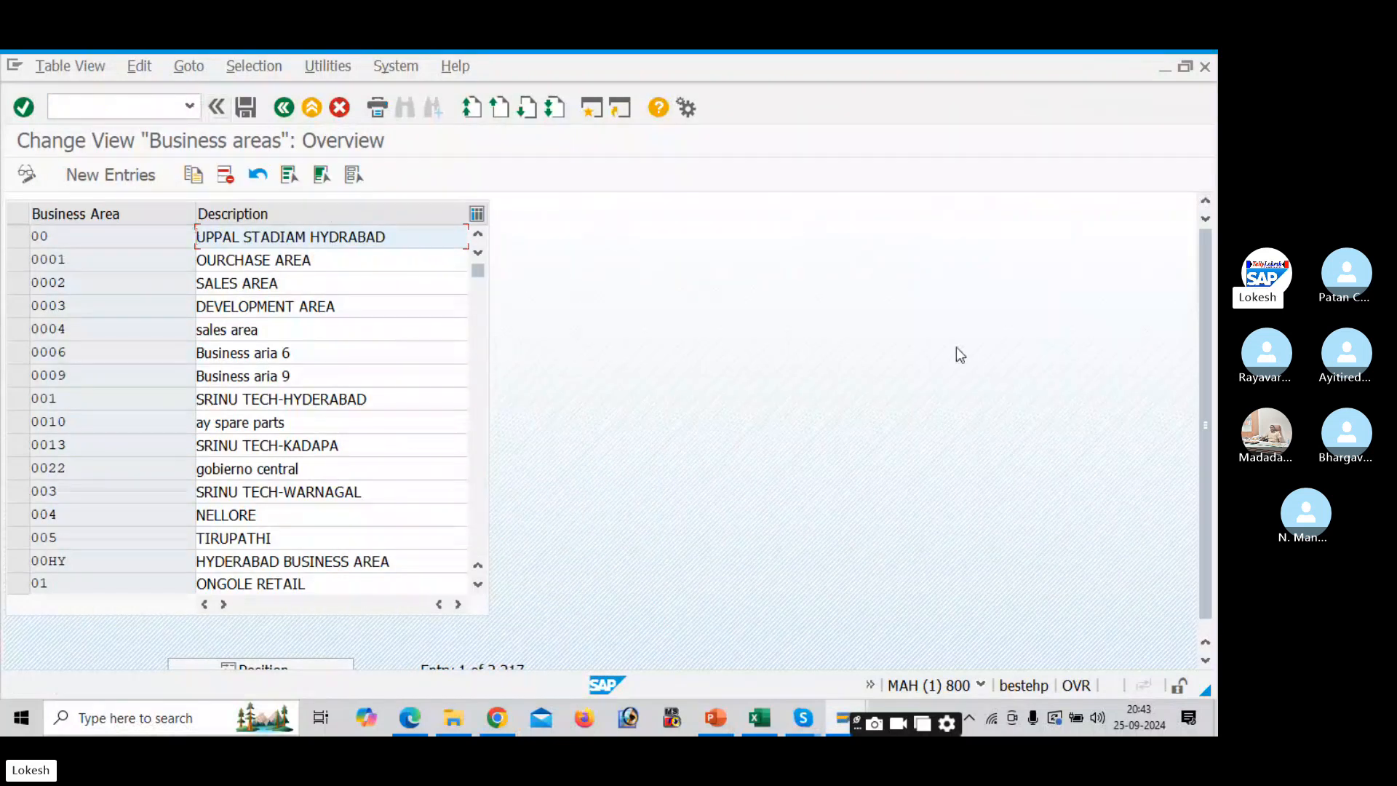
pyautogui.scroll(-2, 1208, 389)
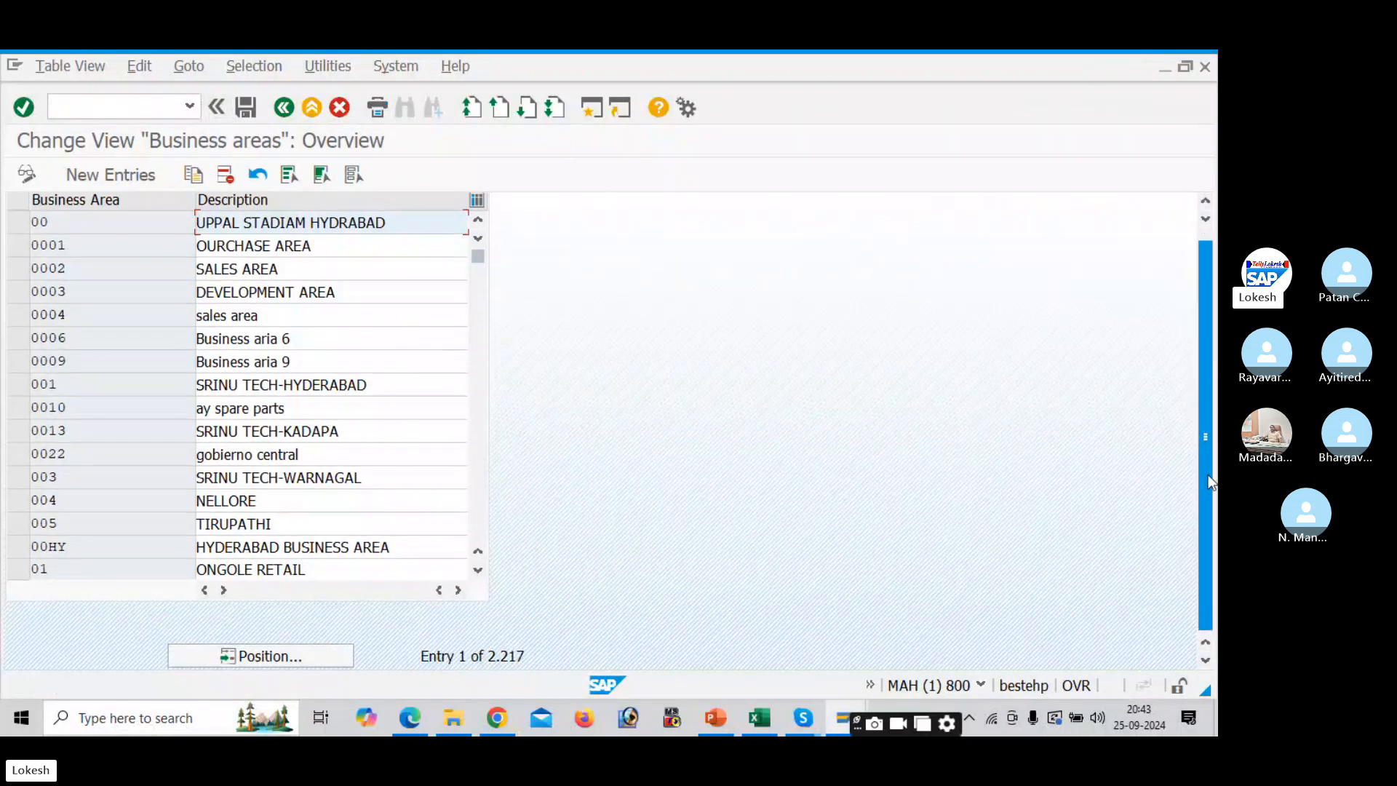
pyautogui.click(337, 663)
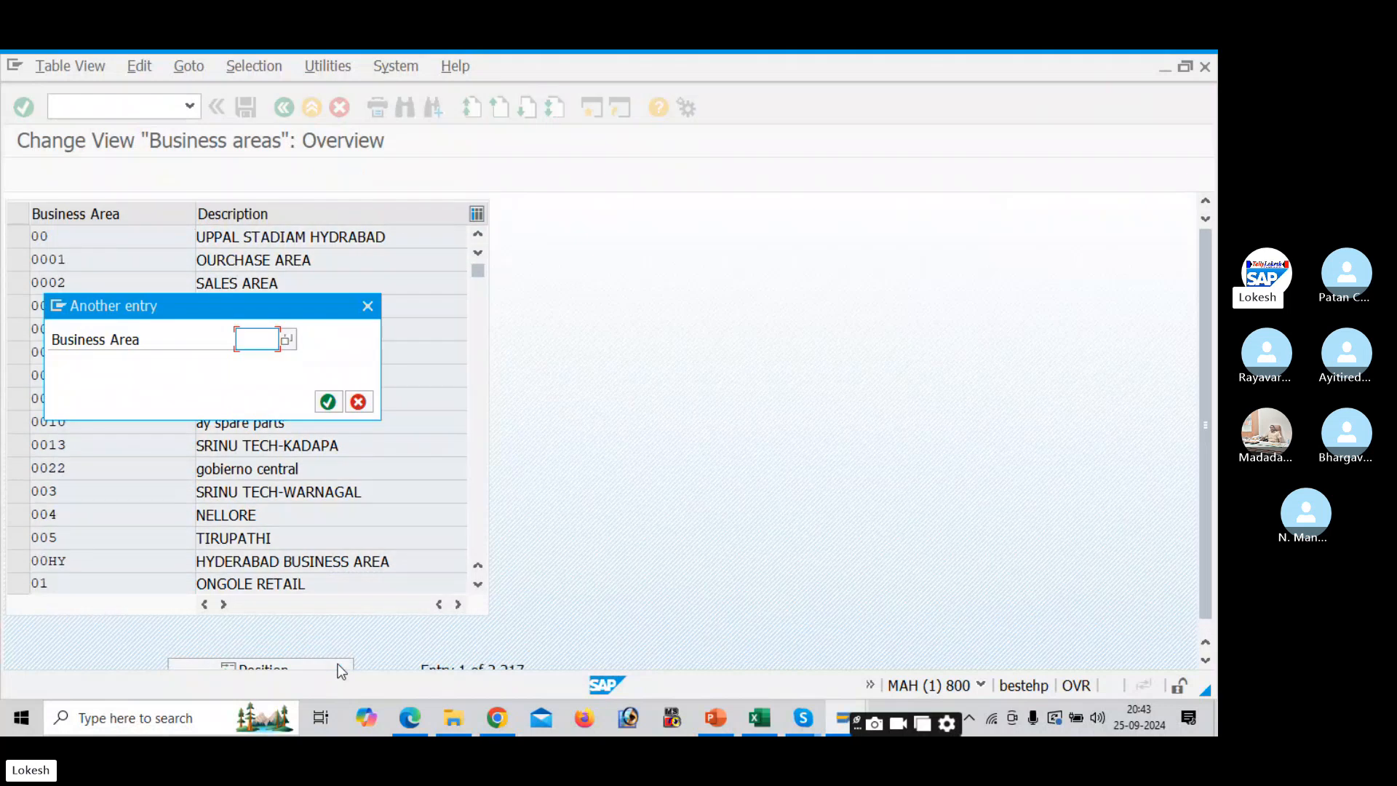
pyautogui.hotkey('alt', 'Tab')
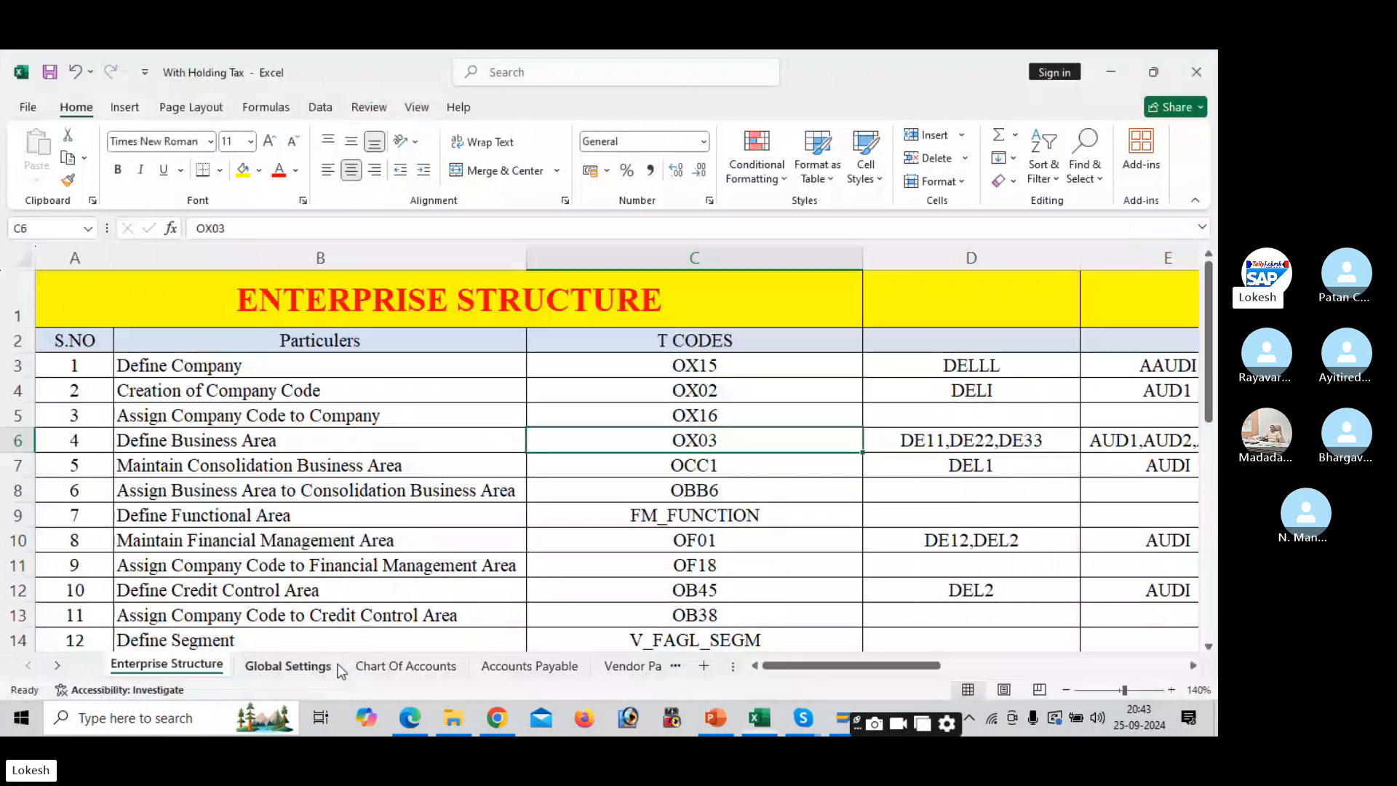
pyautogui.hotkey('alt', 'Tab')
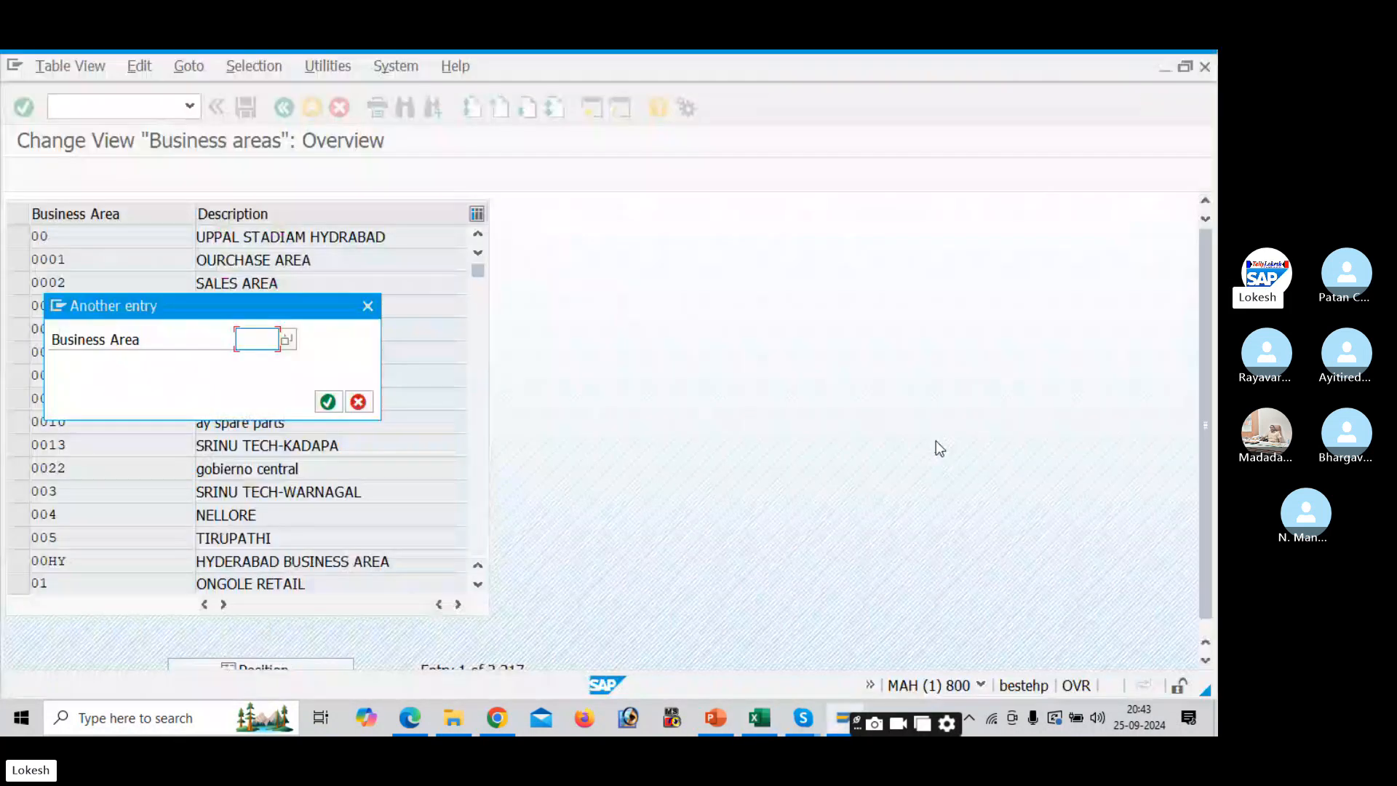
pyautogui.write('DE11')
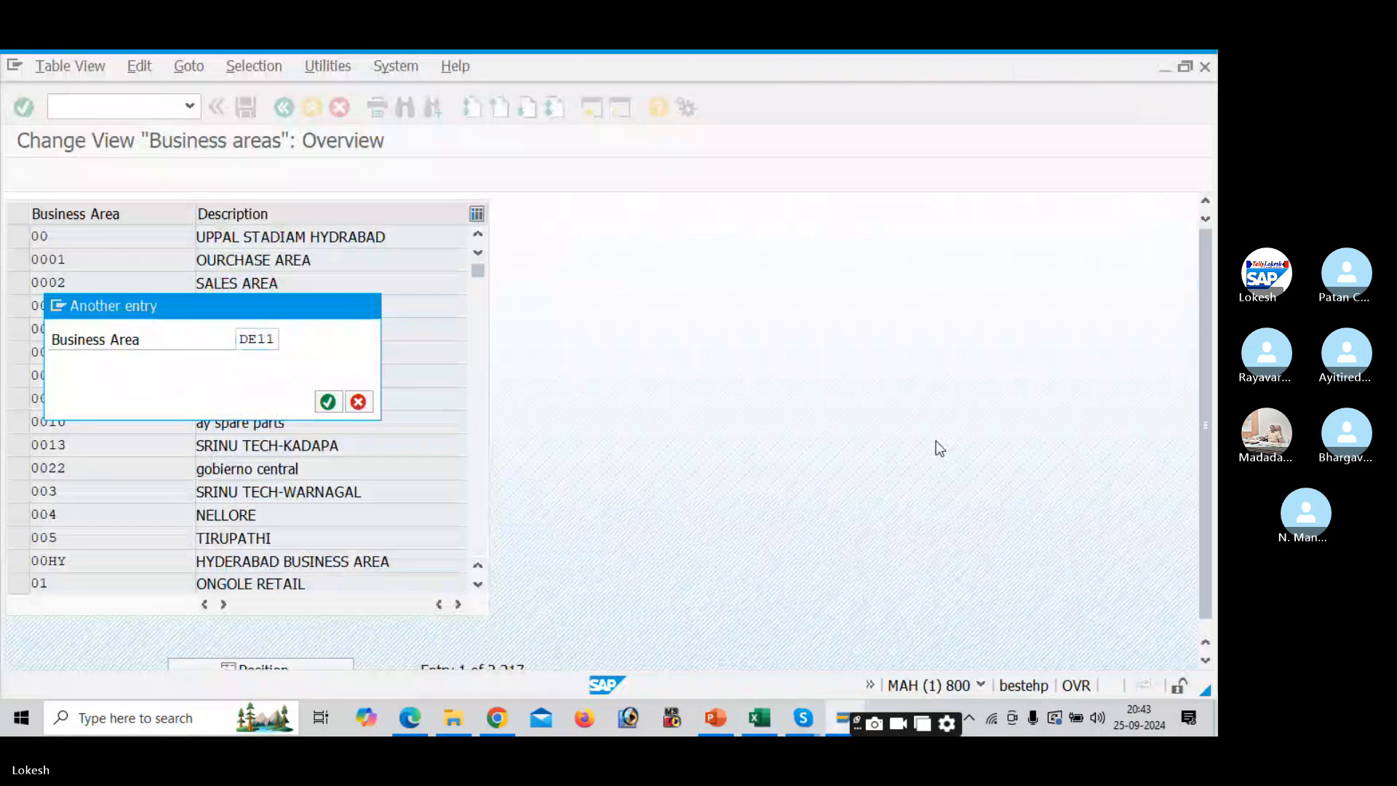
pyautogui.press('Return')
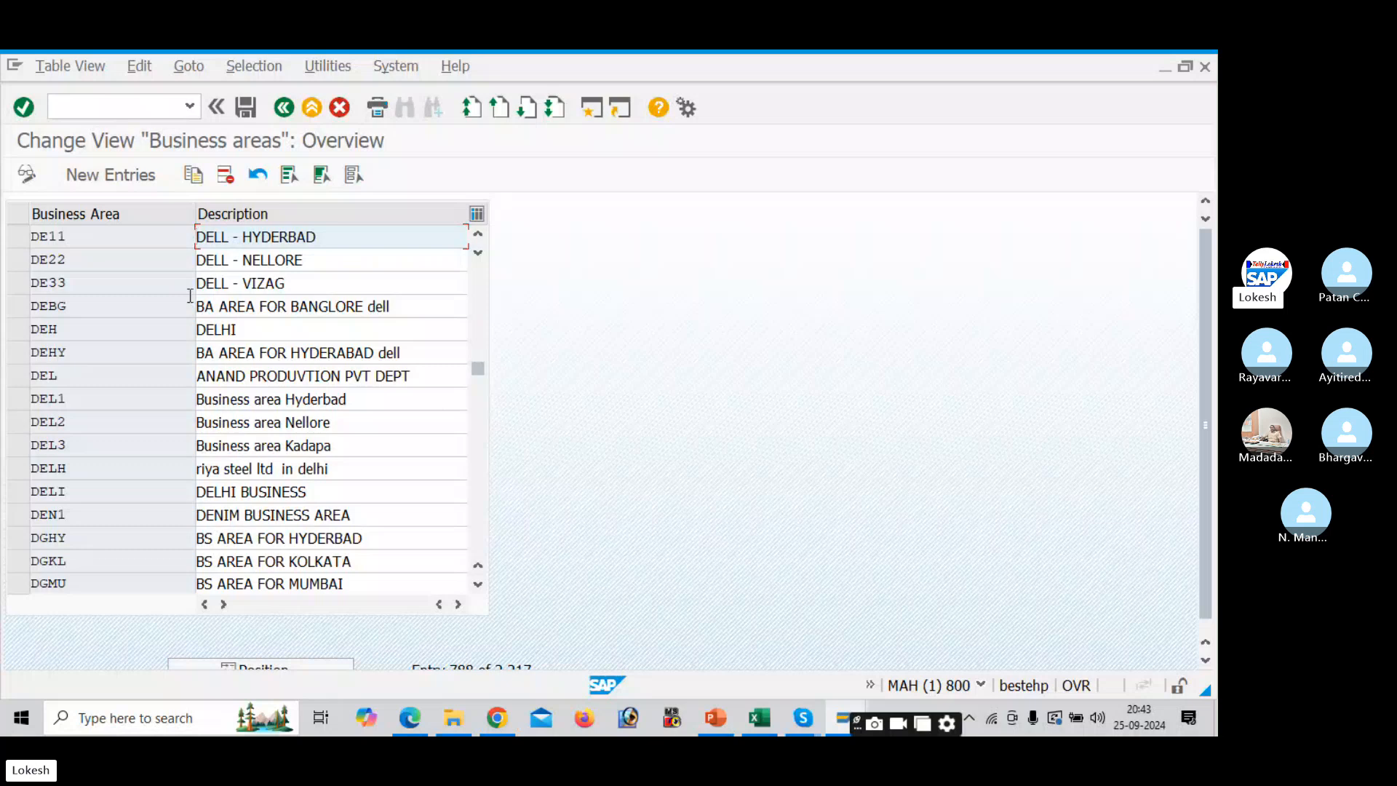
# - Look up the next checklist code, OCC1, in Excel before starting a new transaction
pyautogui.click(114, 108)
pyautogui.write('/N')
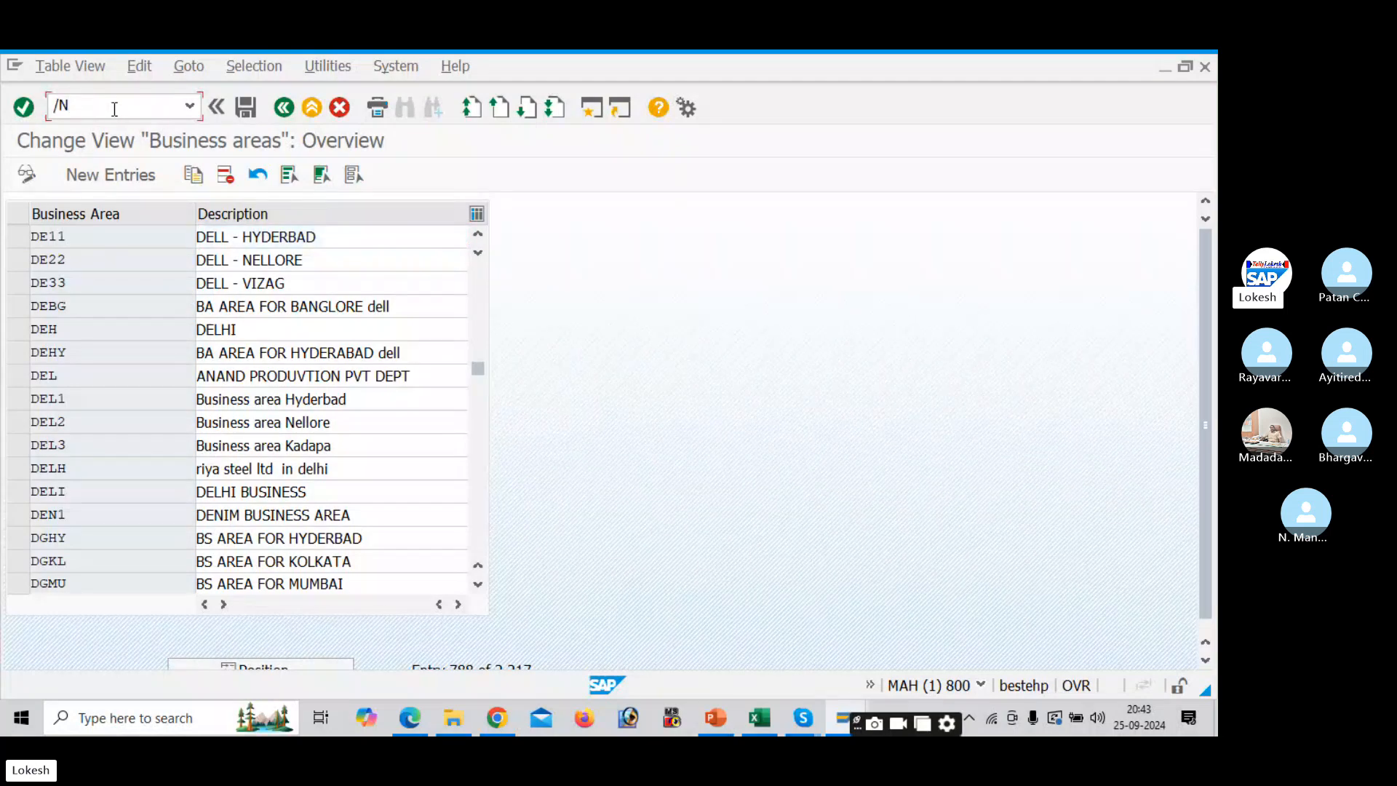
pyautogui.hotkey('alt', 'Tab')
pyautogui.click(115, 109)
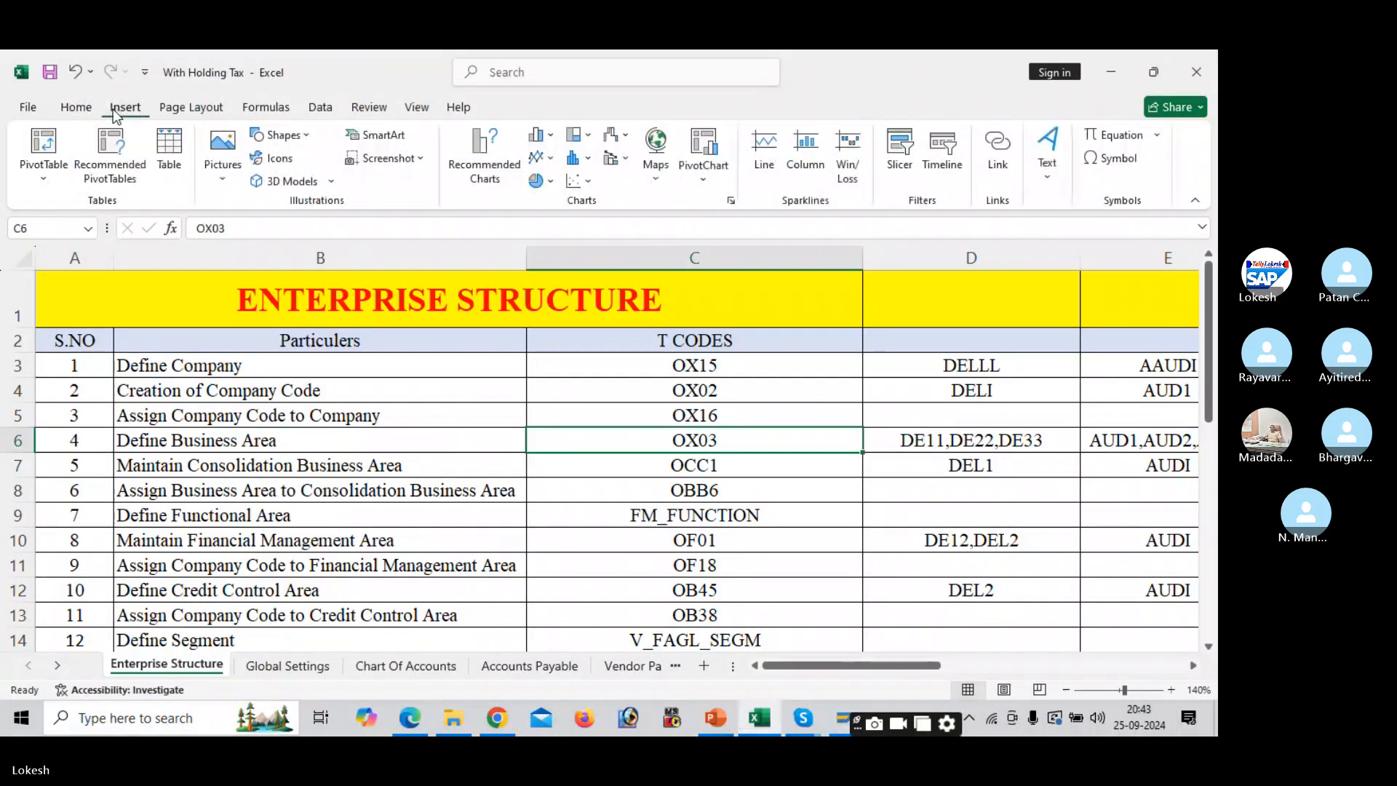
pyautogui.click(737, 470)
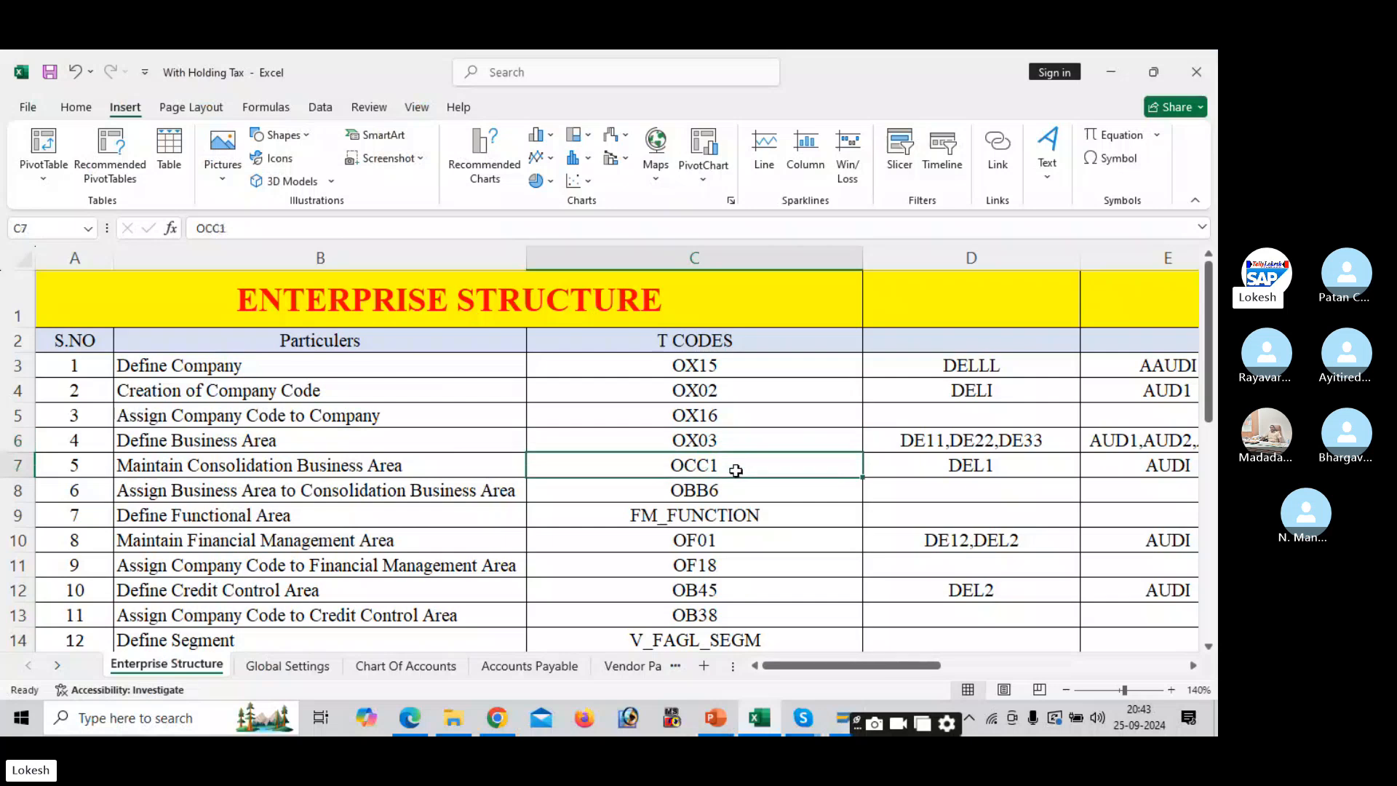
pyautogui.hotkey('alt', 'Tab')
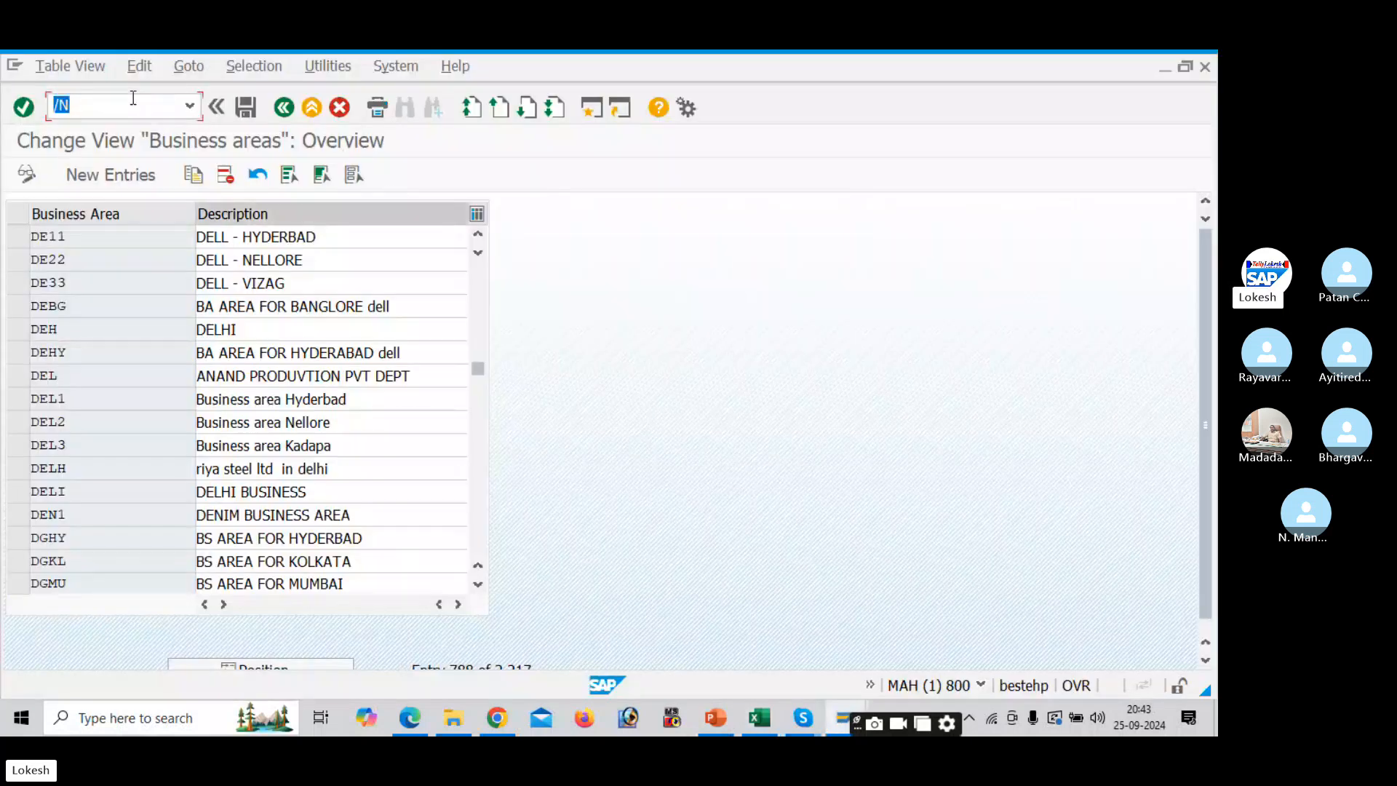
# - Open the consolidation business areas with /NOCC1 and jump to DEL1
pyautogui.write('/NOCC1')
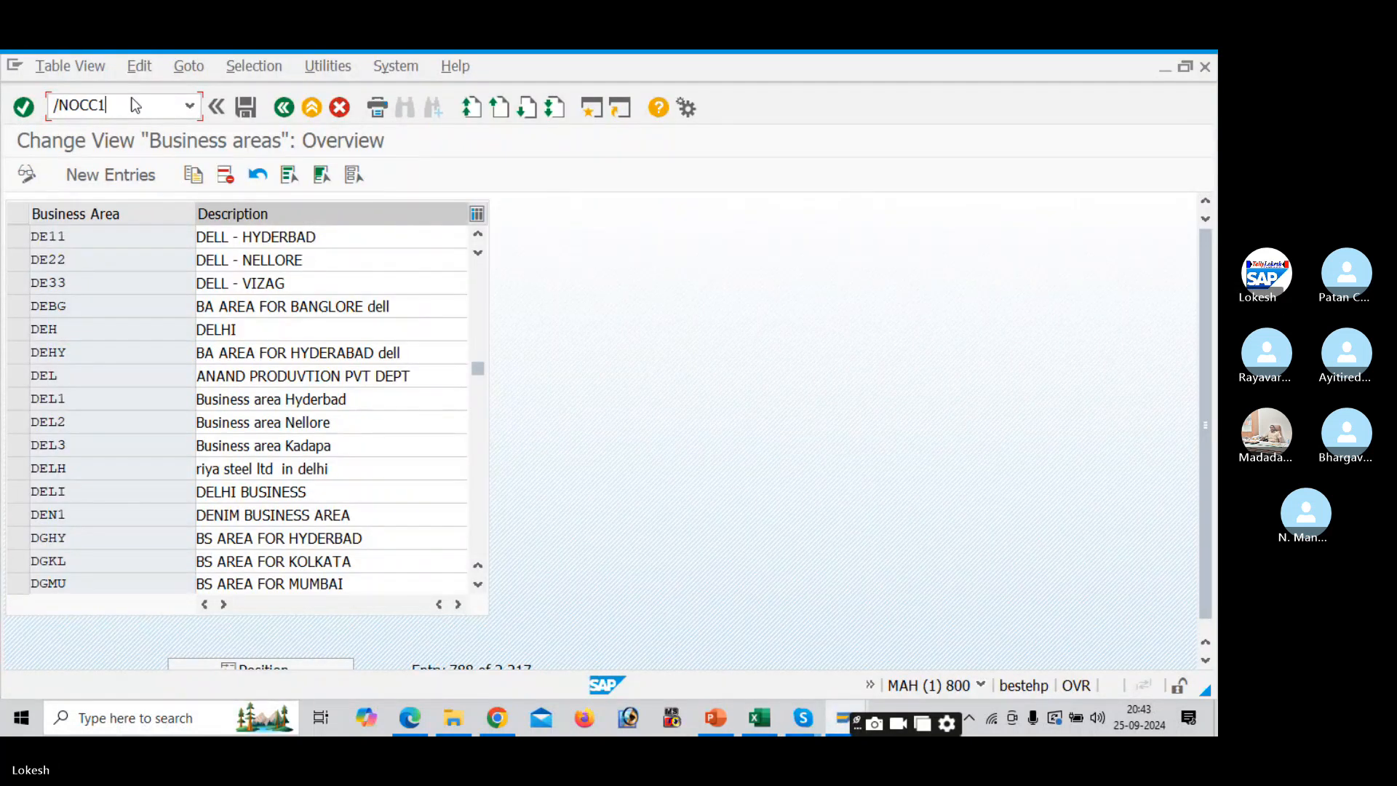
pyautogui.press('Return')
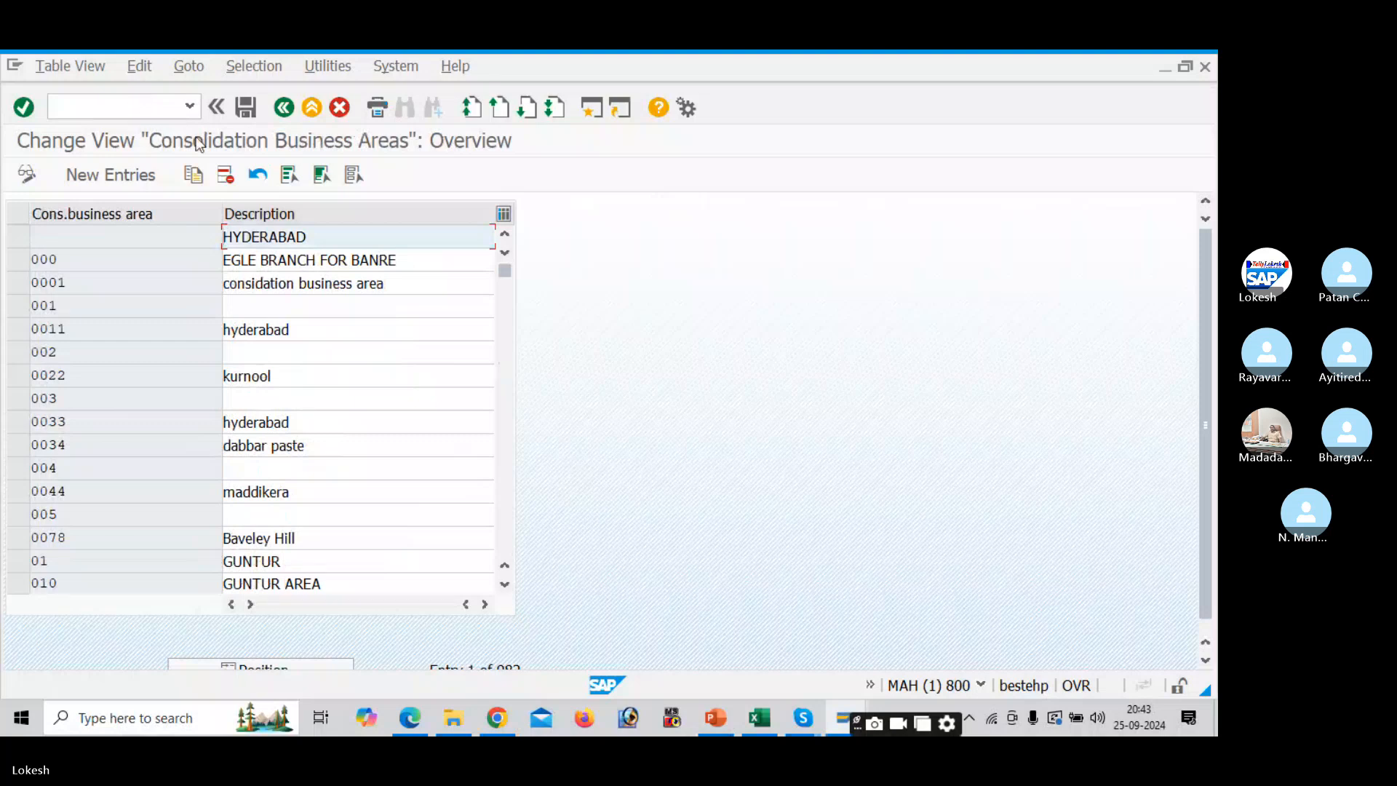
pyautogui.moveTo(1209, 422); pyautogui.dragTo(1202, 498)
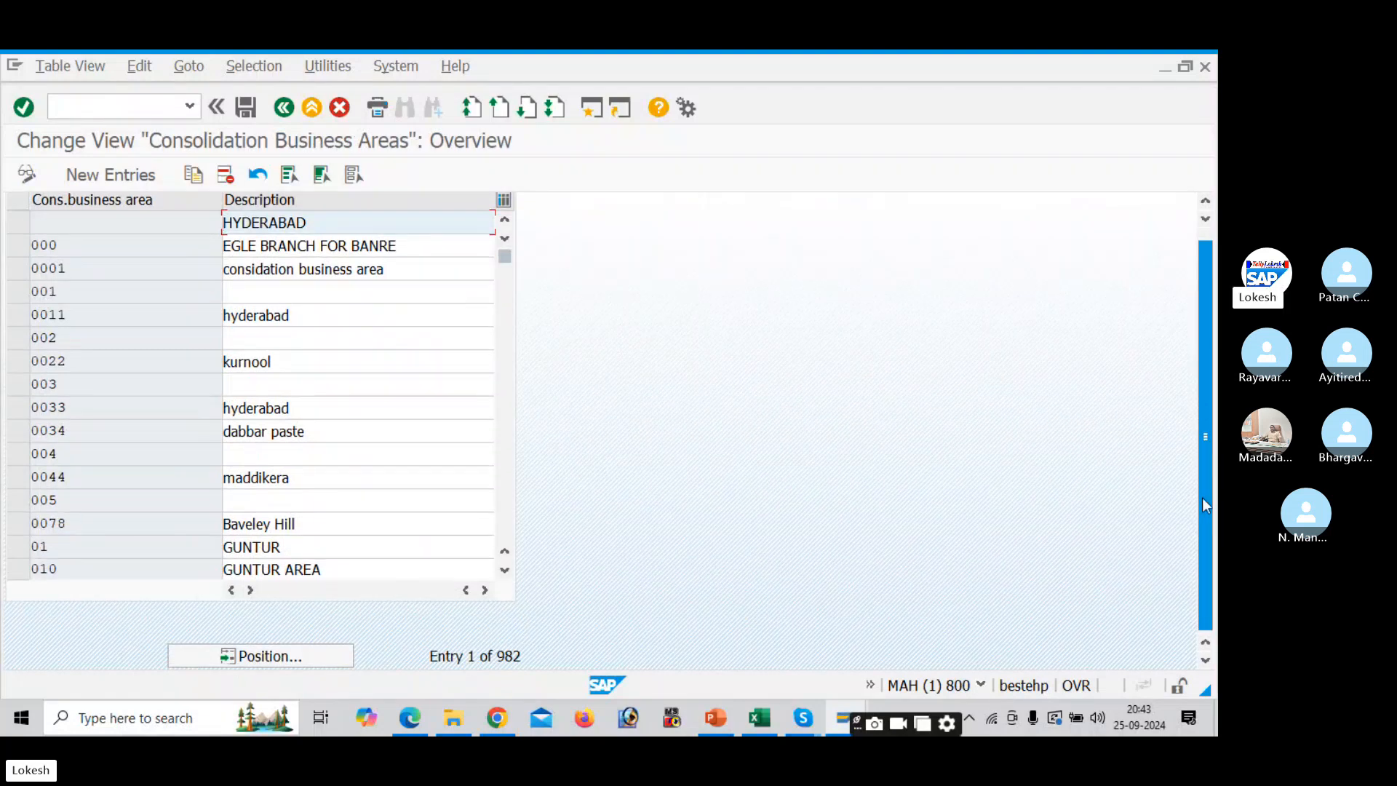
pyautogui.click(307, 651)
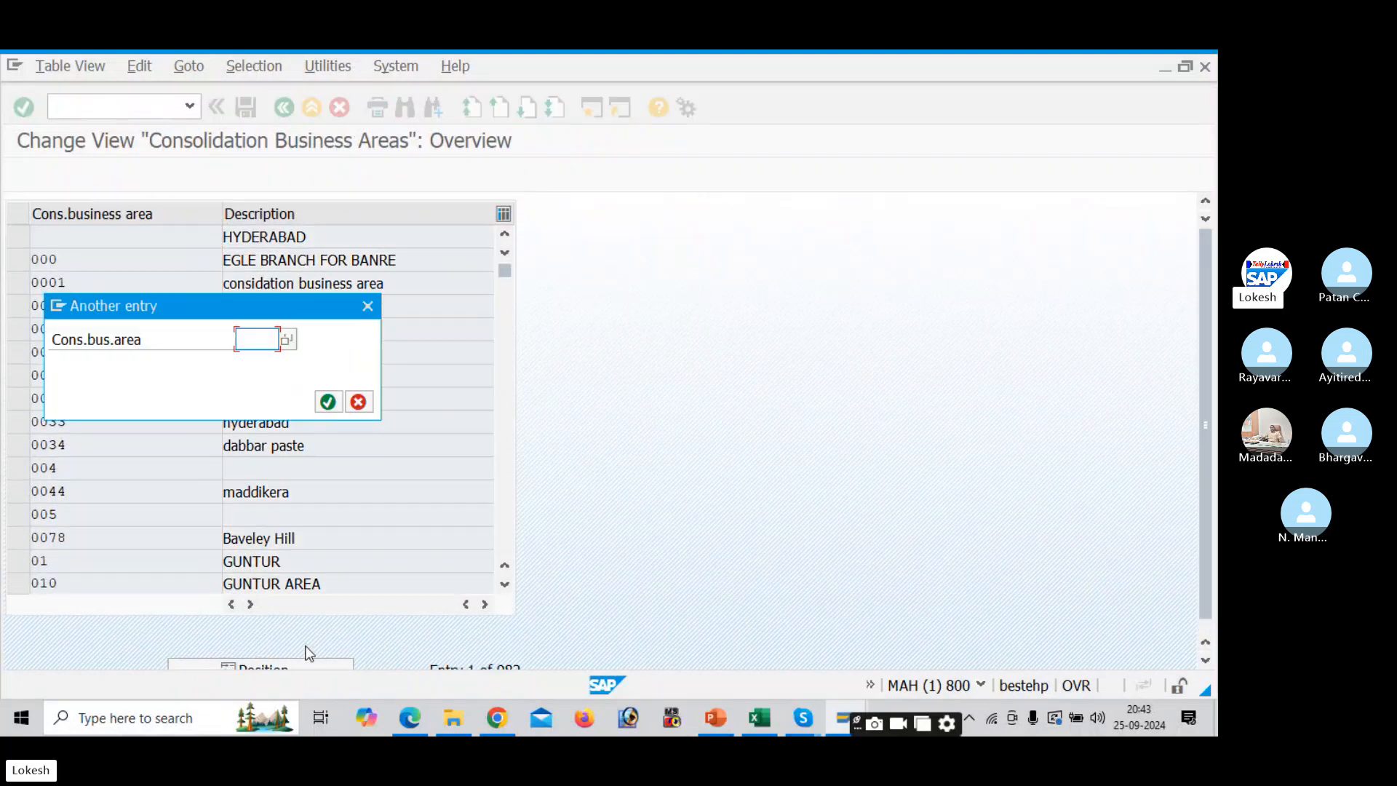
pyautogui.hotkey('alt', 'Tab')
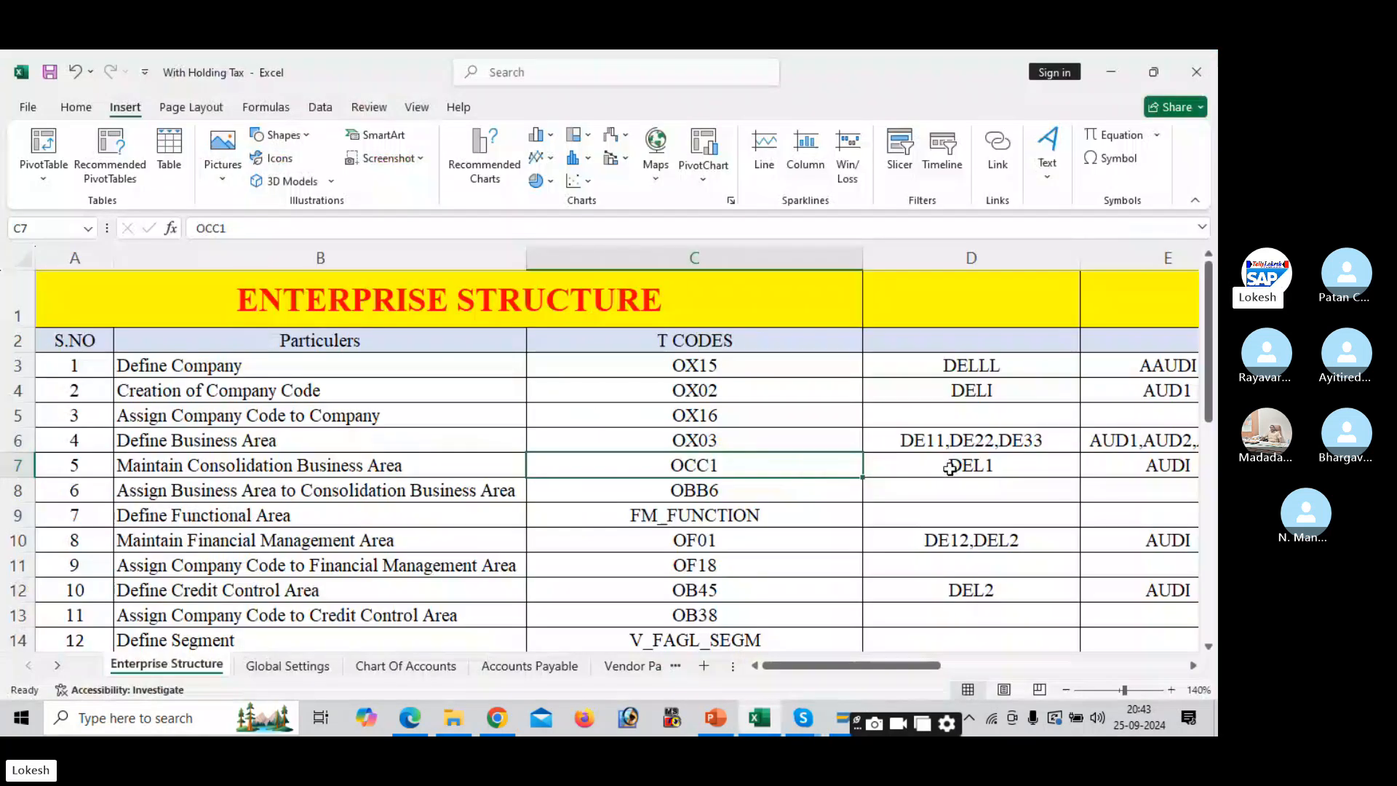
pyautogui.hotkey('alt', 'Tab')
pyautogui.write('DEL1')
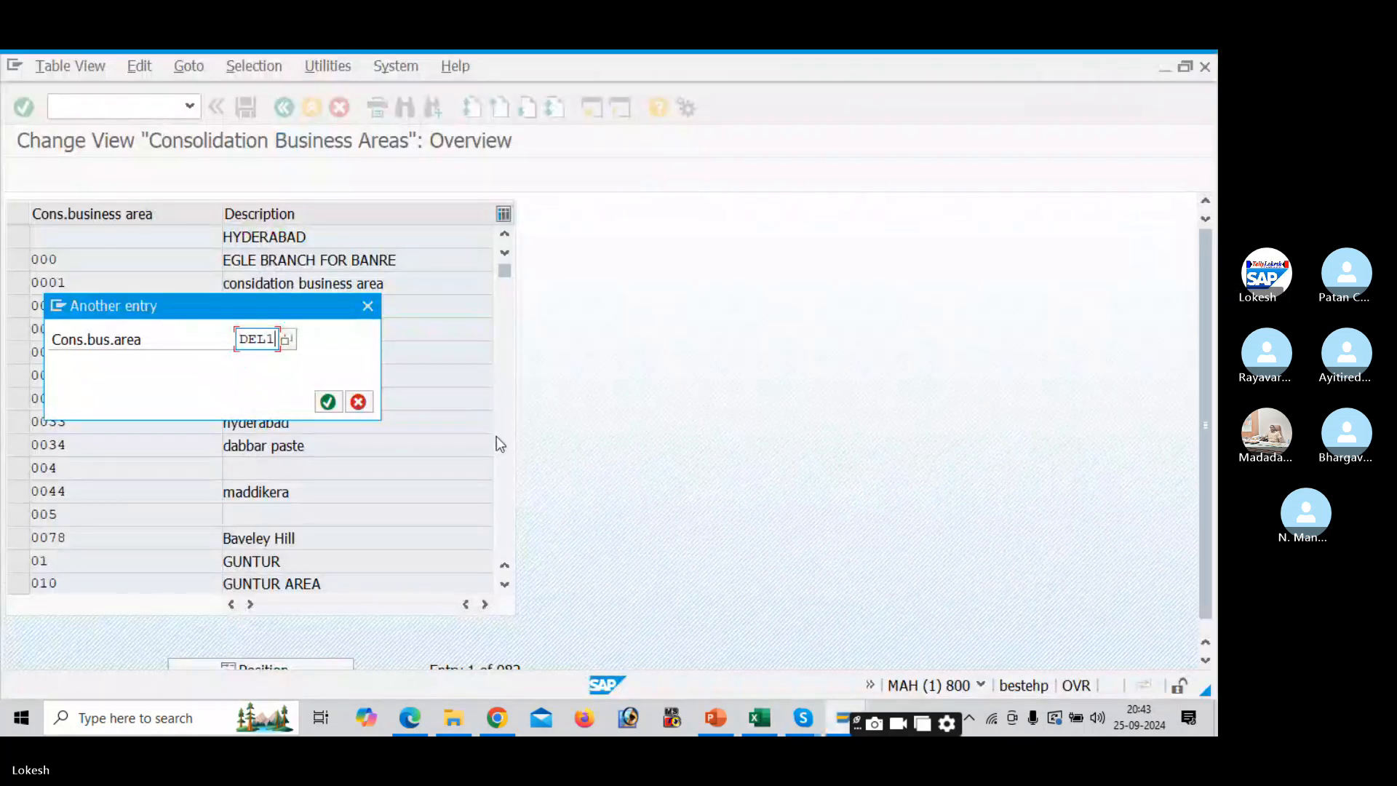
pyautogui.press('Return')
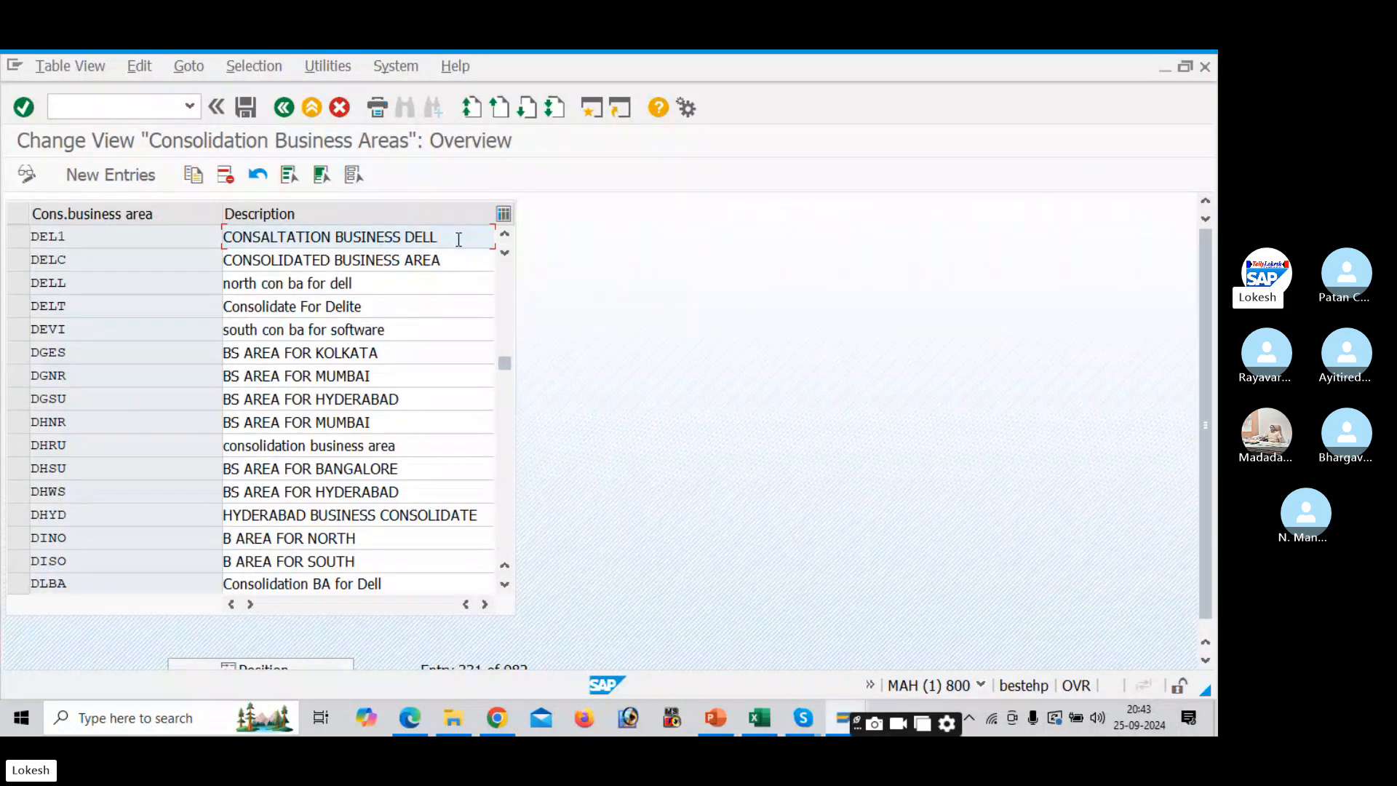
# - Move the Excel checklist to the next code, OBB6, and return to SAP
pyautogui.hotkey('alt', 'Tab')
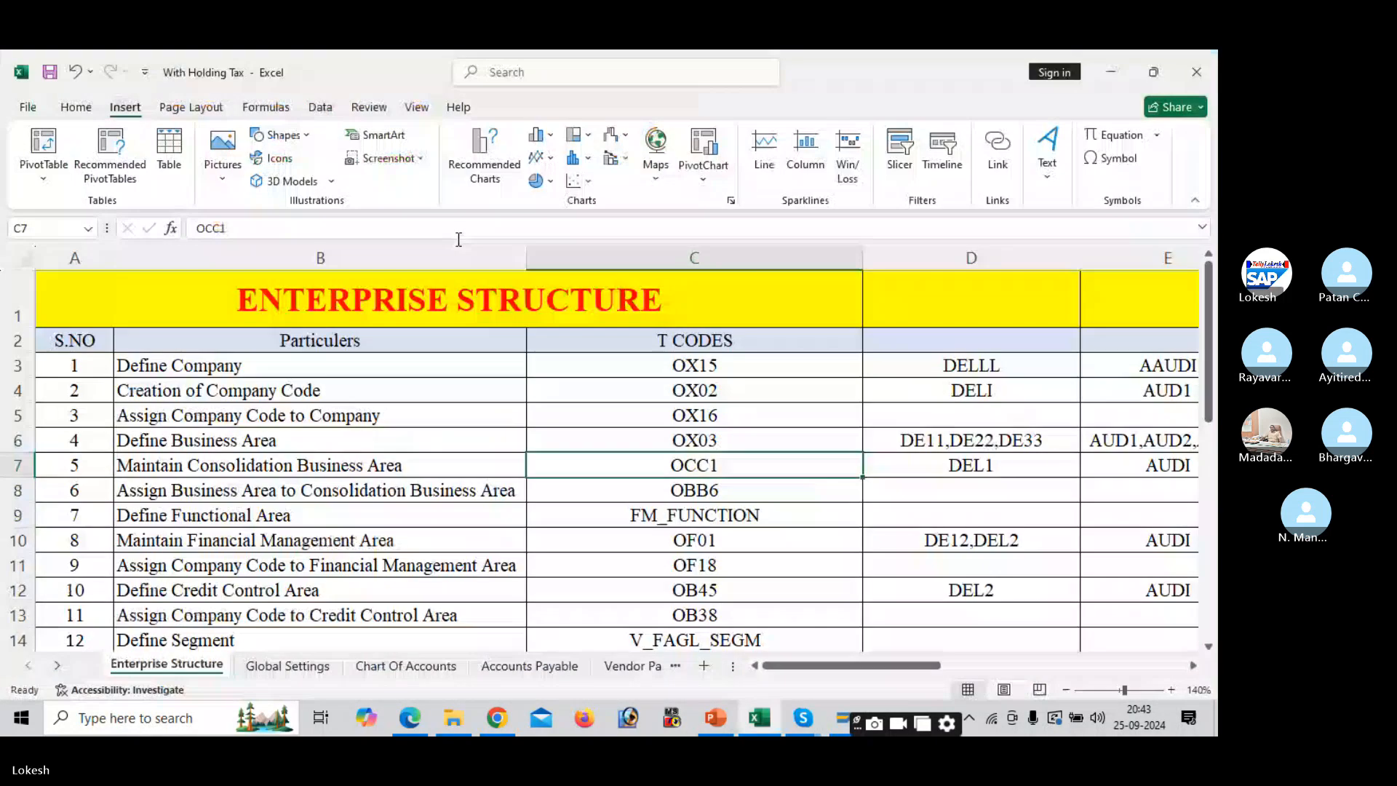
pyautogui.press('Down')
pyautogui.hotkey('alt', 'Tab')
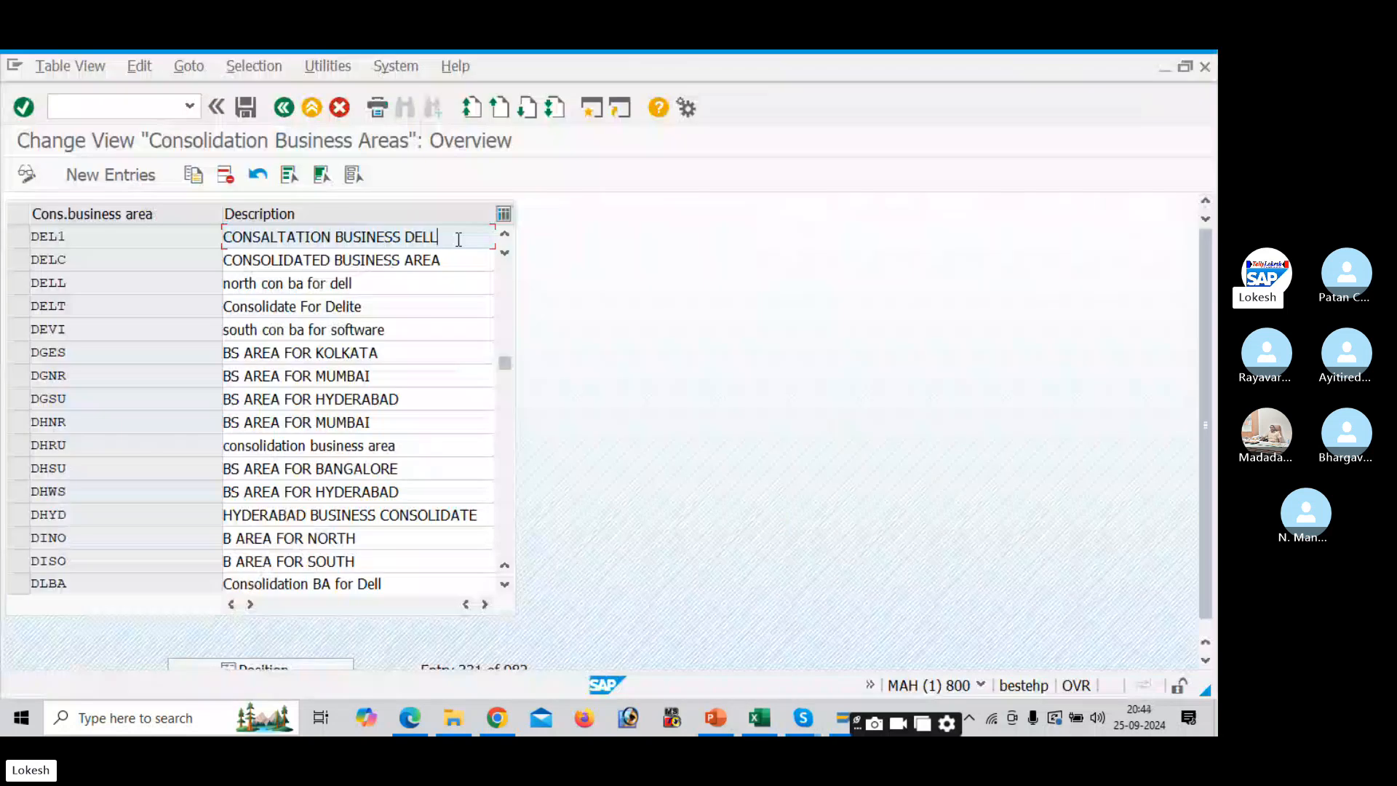
pyautogui.click(149, 104)
# - Run /NOBB6 and jump the assignment list to DE11, showing DE11, DE22, DE33 mapped to DEL1
pyautogui.write('/')
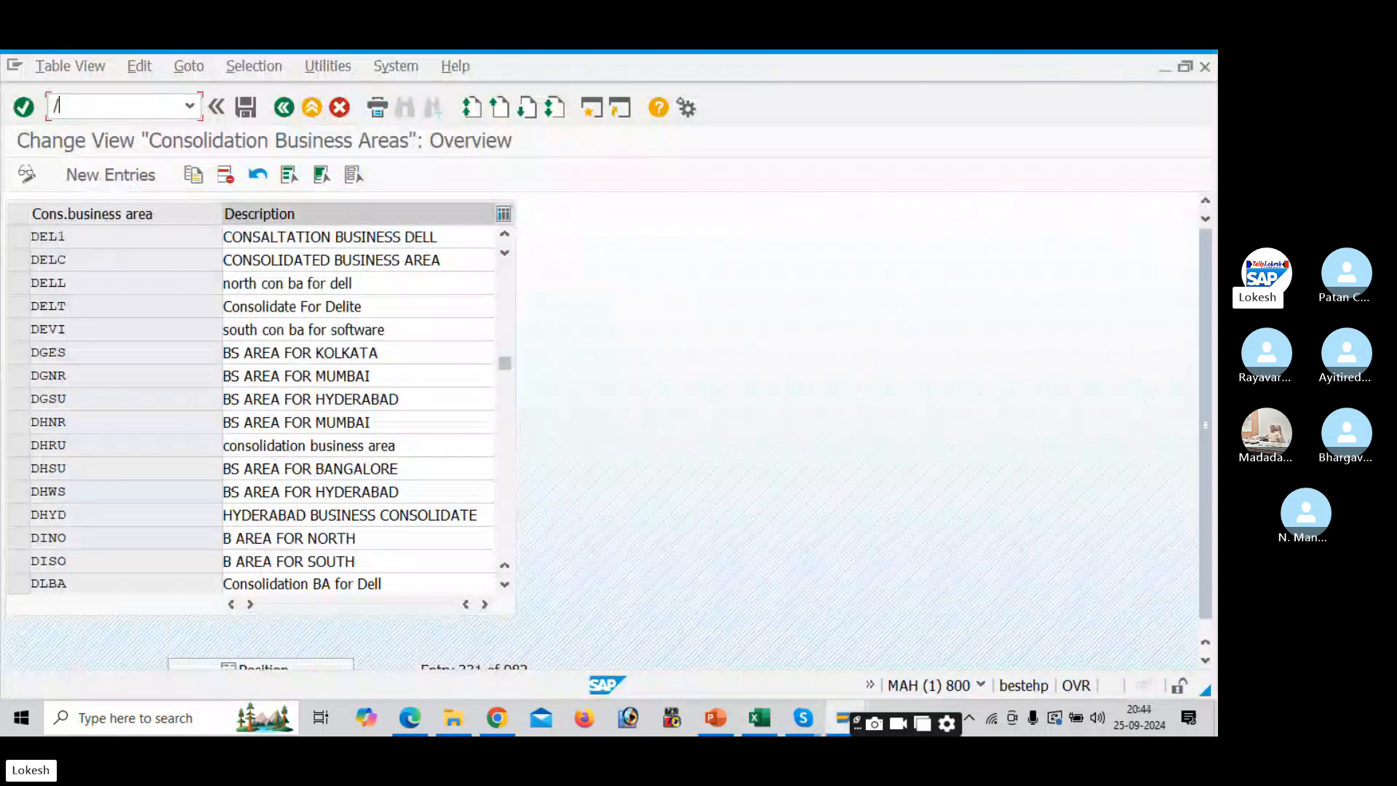
pyautogui.write('NOBB6')
pyautogui.press('Return')
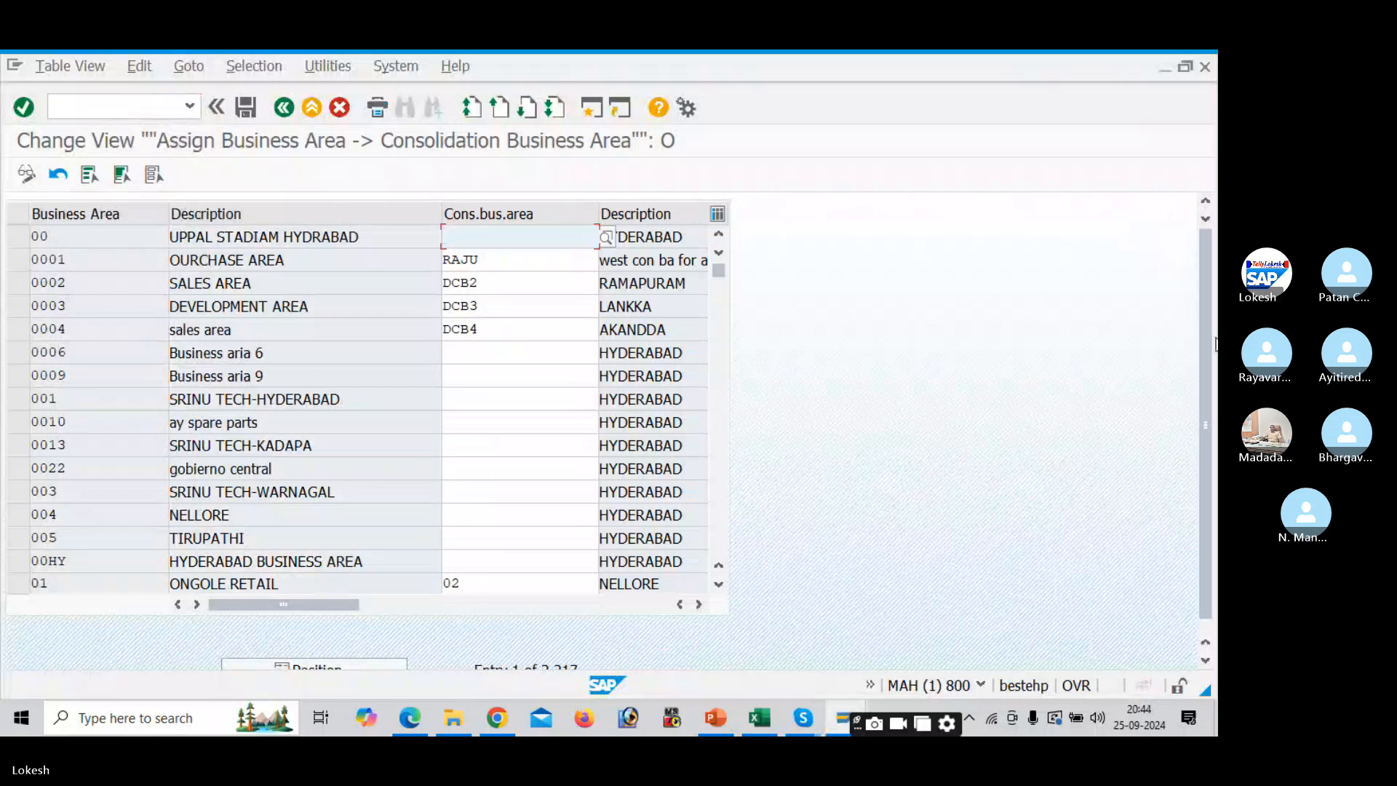
pyautogui.moveTo(1207, 359); pyautogui.dragTo(1214, 498)
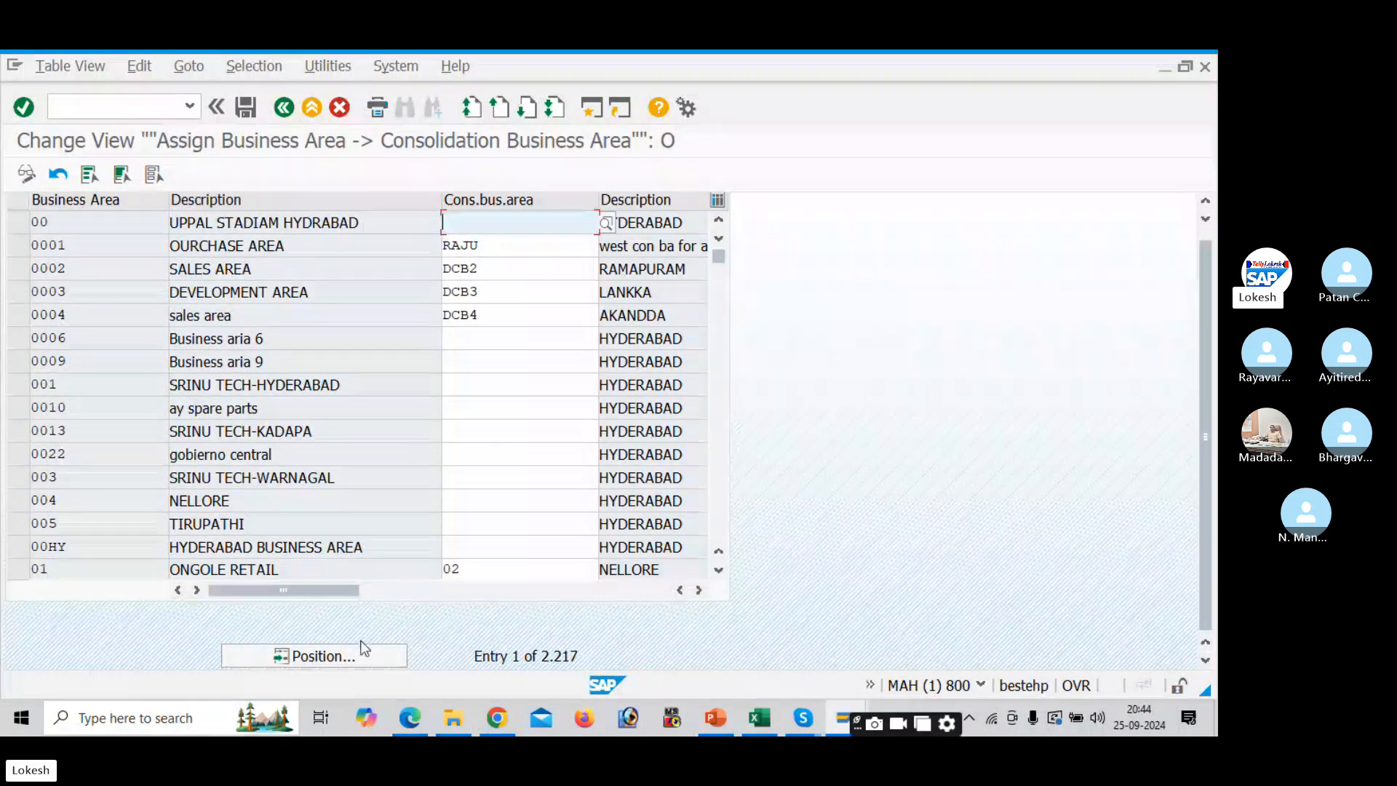
pyautogui.click(362, 653)
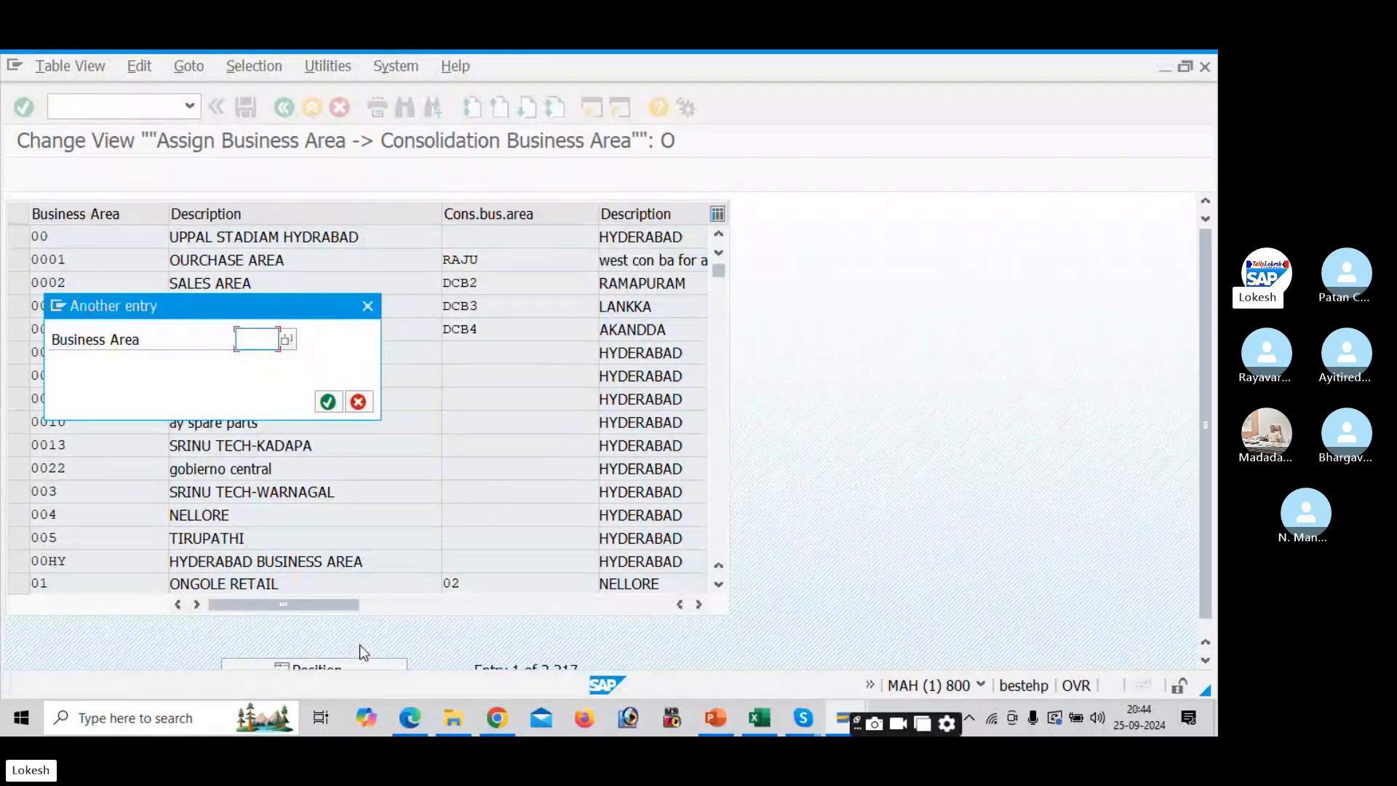
pyautogui.hotkey('alt', 'Tab')
pyautogui.hotkey('alt', 'Tab')
pyautogui.write('DE11')
pyautogui.press('Return')
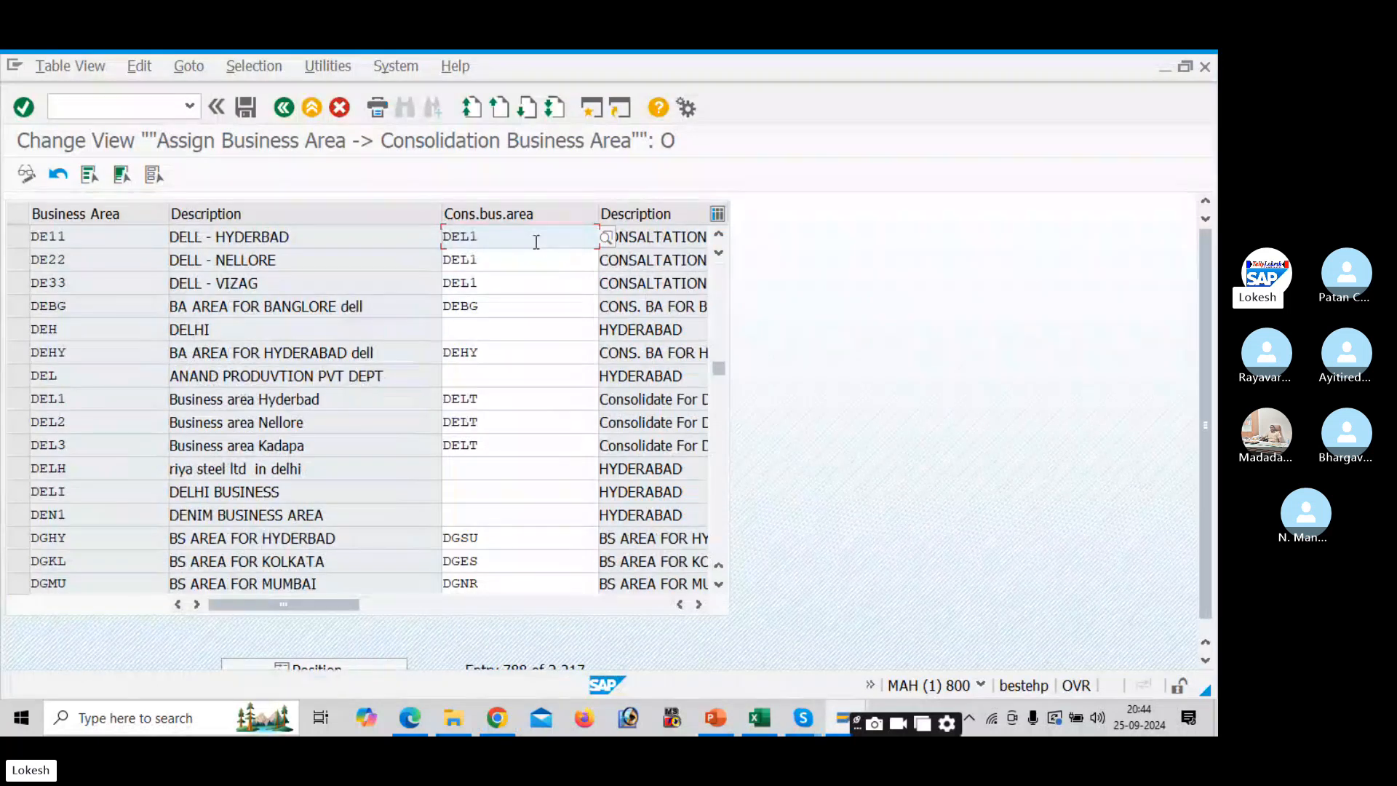
# - Advance the checklist past FM_FUNCTION to OF01 and enter /NOF01
pyautogui.hotkey('alt', 'Tab')
pyautogui.press('Down')
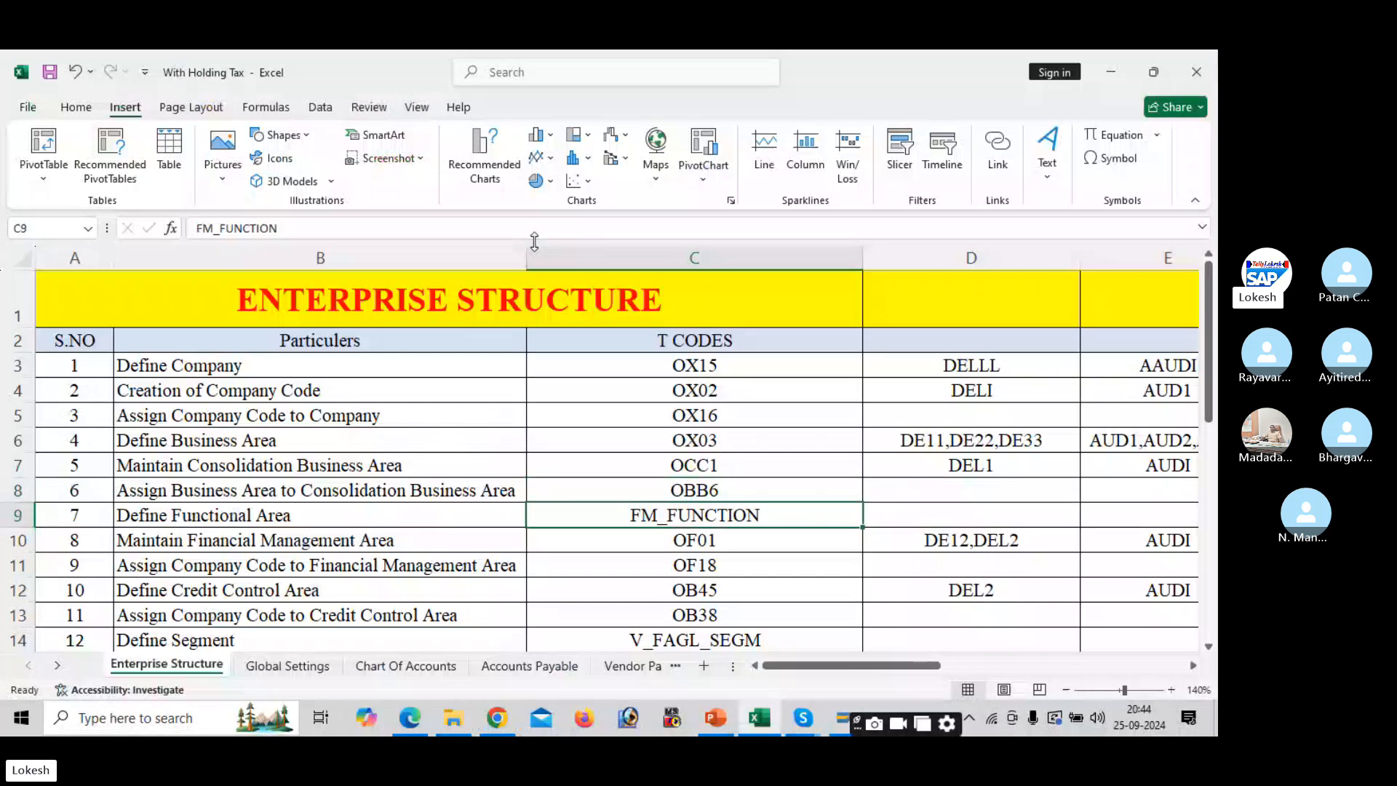
pyautogui.press('Down')
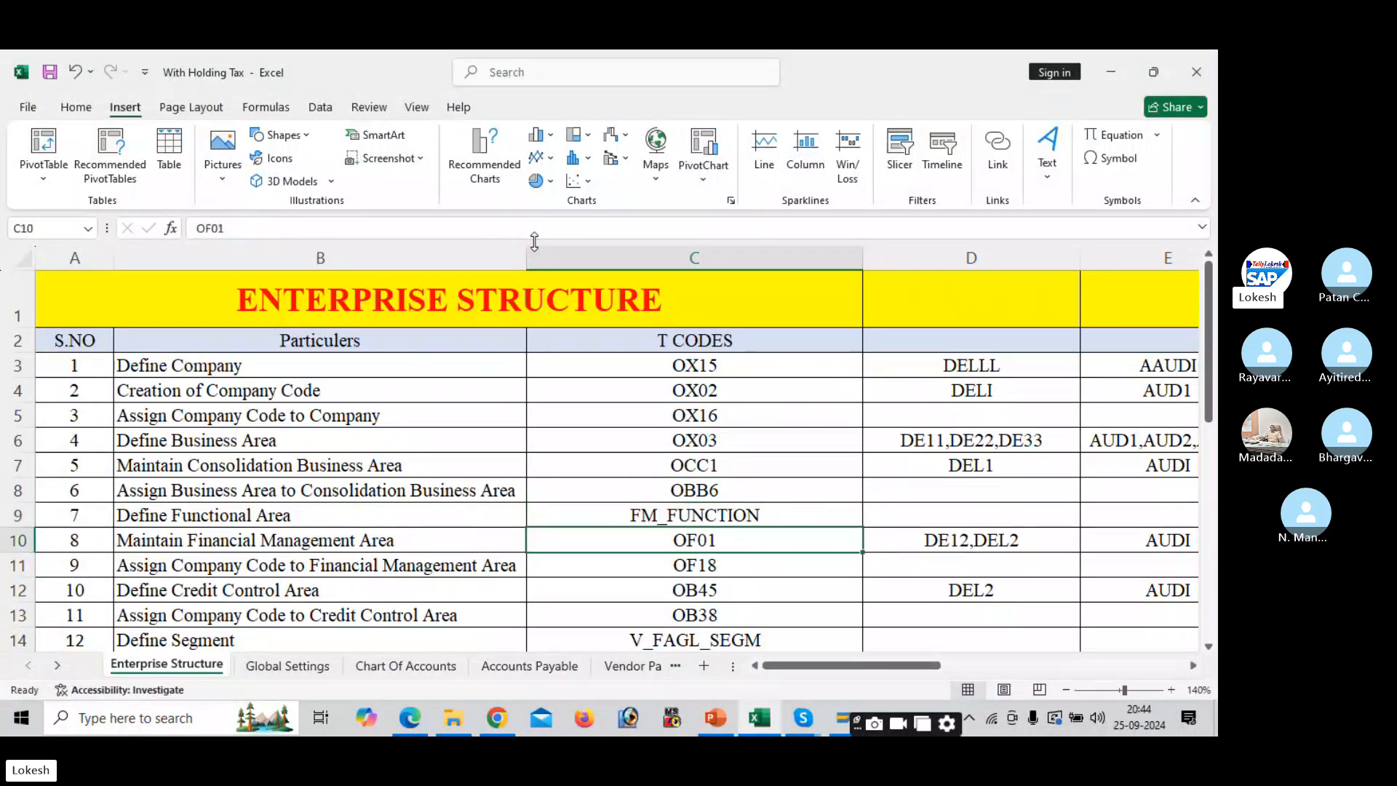
pyautogui.hotkey('alt', 'Tab')
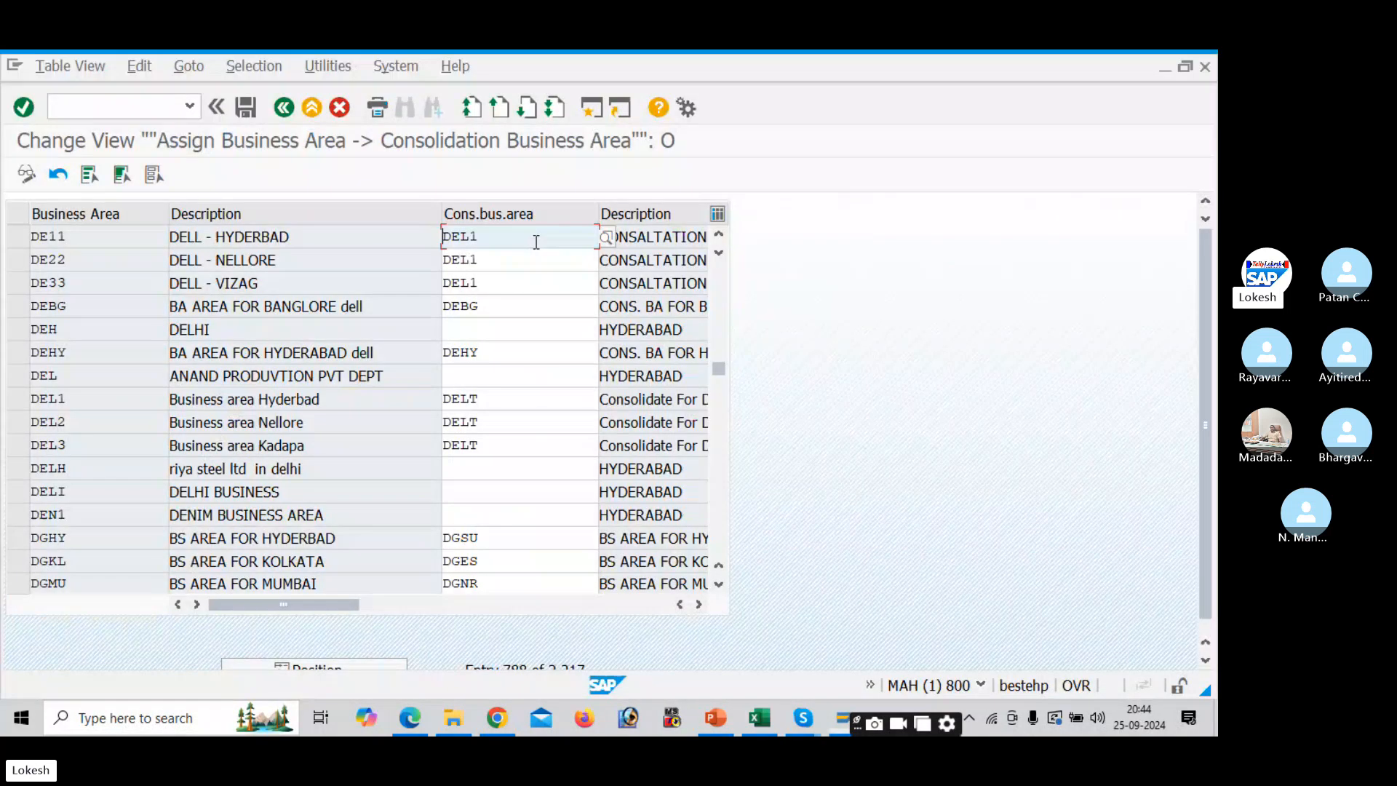
pyautogui.click(161, 107)
pyautogui.write('/N')
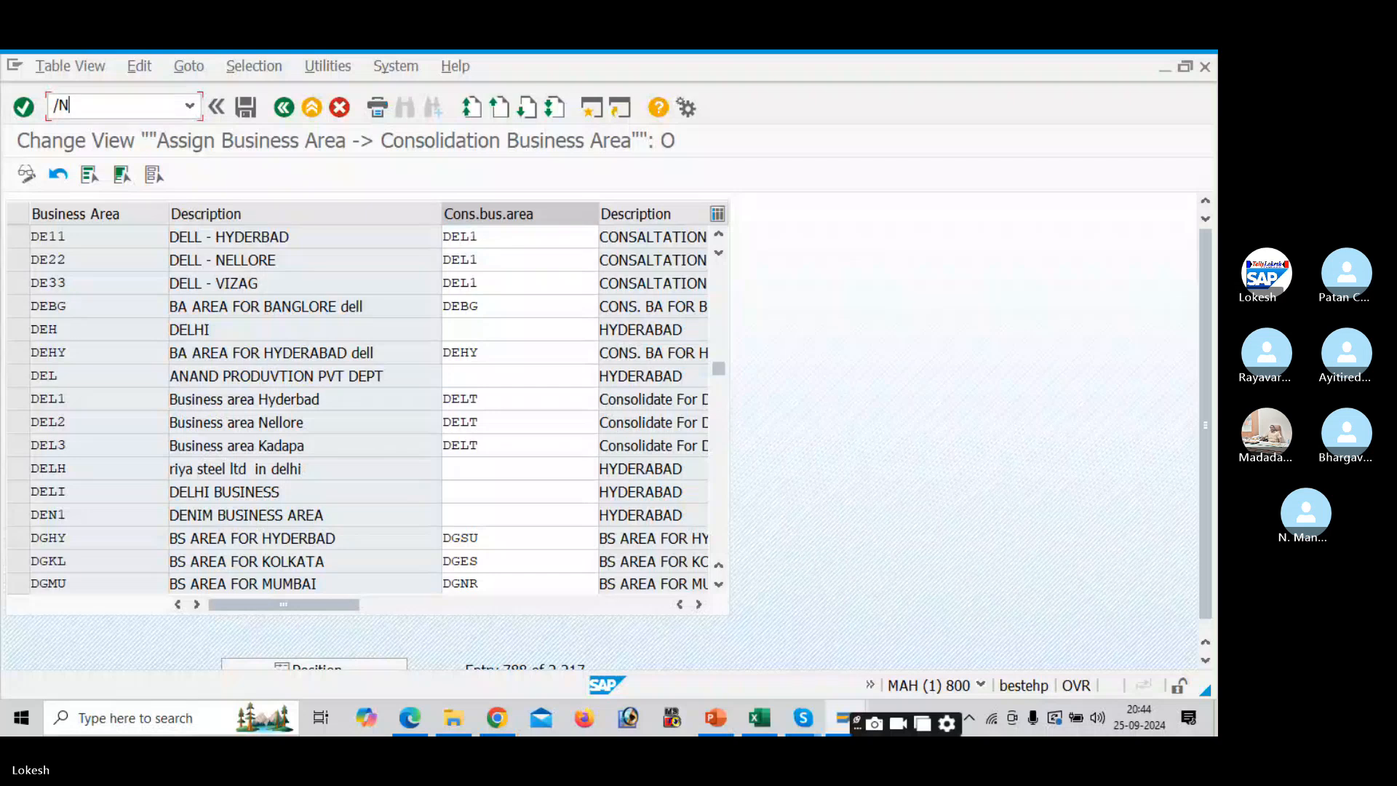
pyautogui.write('OF01')
# - Open the Financial Management Areas overview and jump to FM area DE12, FINANCE DEPT
pyautogui.press('Return')
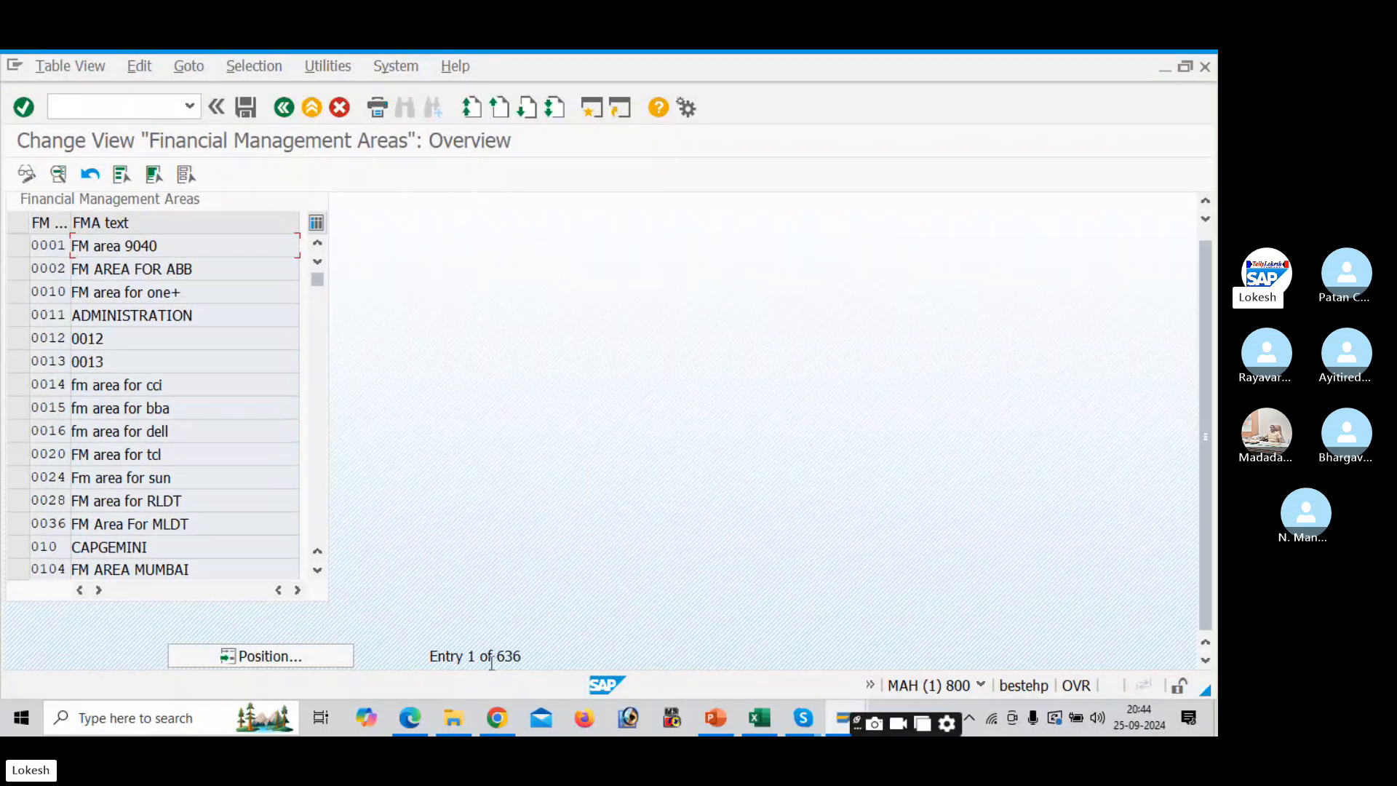
pyautogui.click(333, 659)
pyautogui.hotkey('alt', 'Tab')
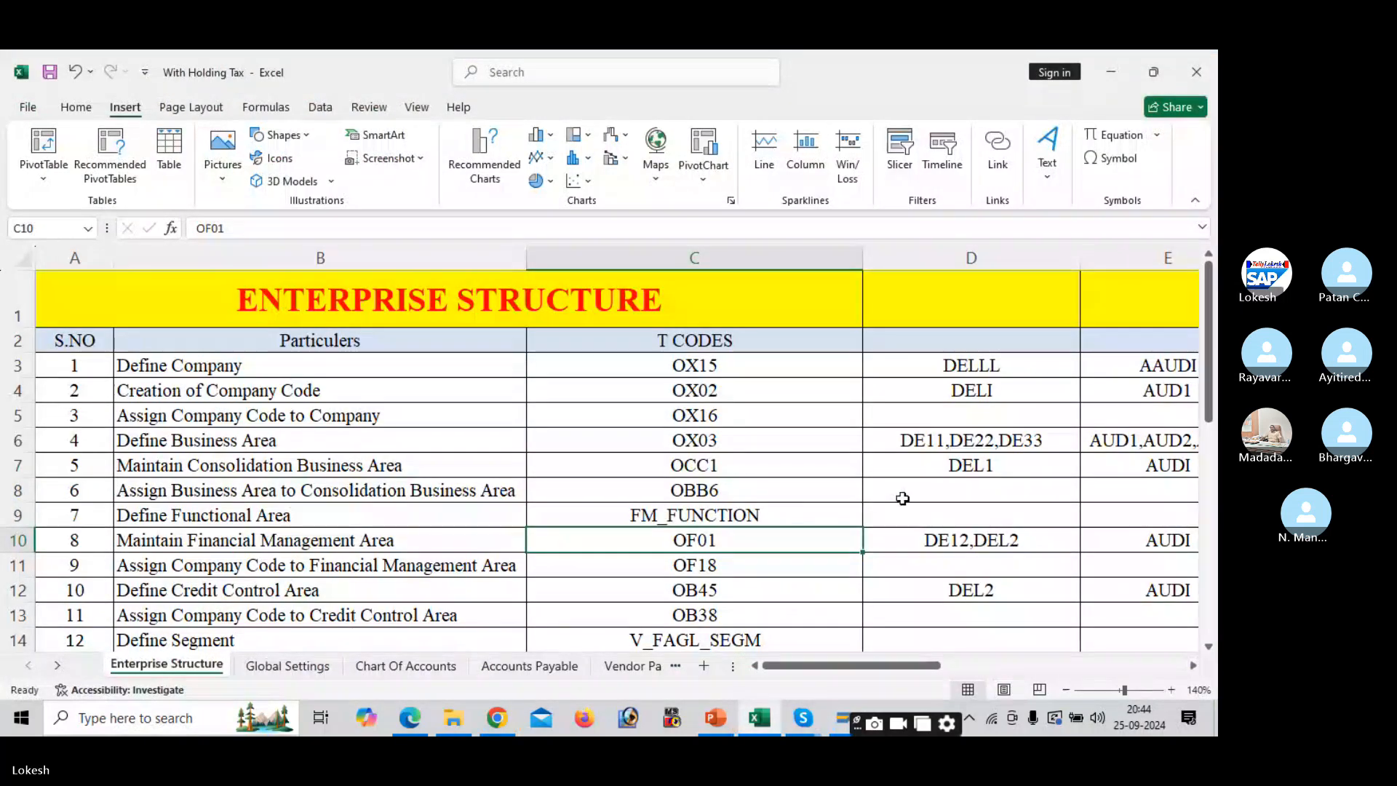
pyautogui.click(971, 542)
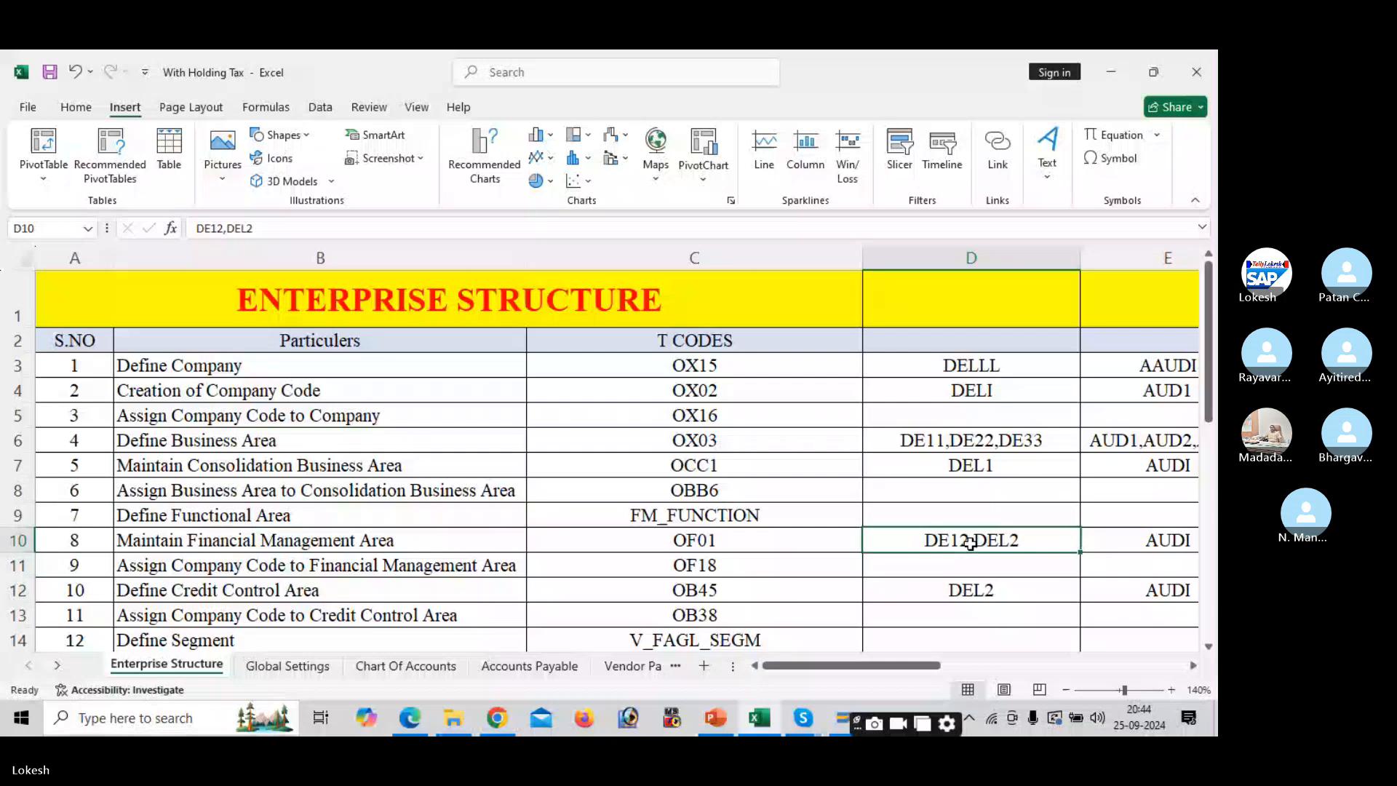
pyautogui.hotkey('alt', 'Tab')
pyautogui.write('DE12')
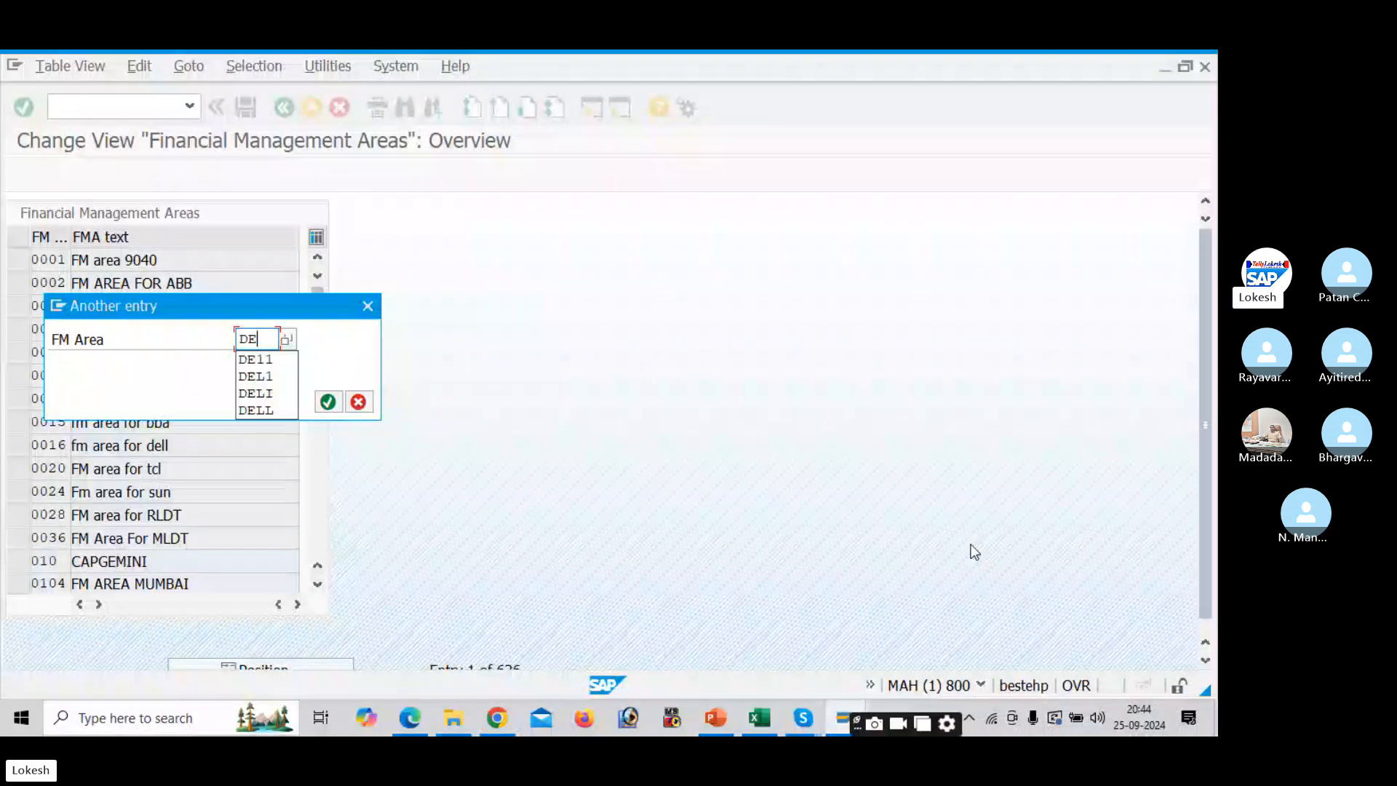
pyautogui.press('Return')
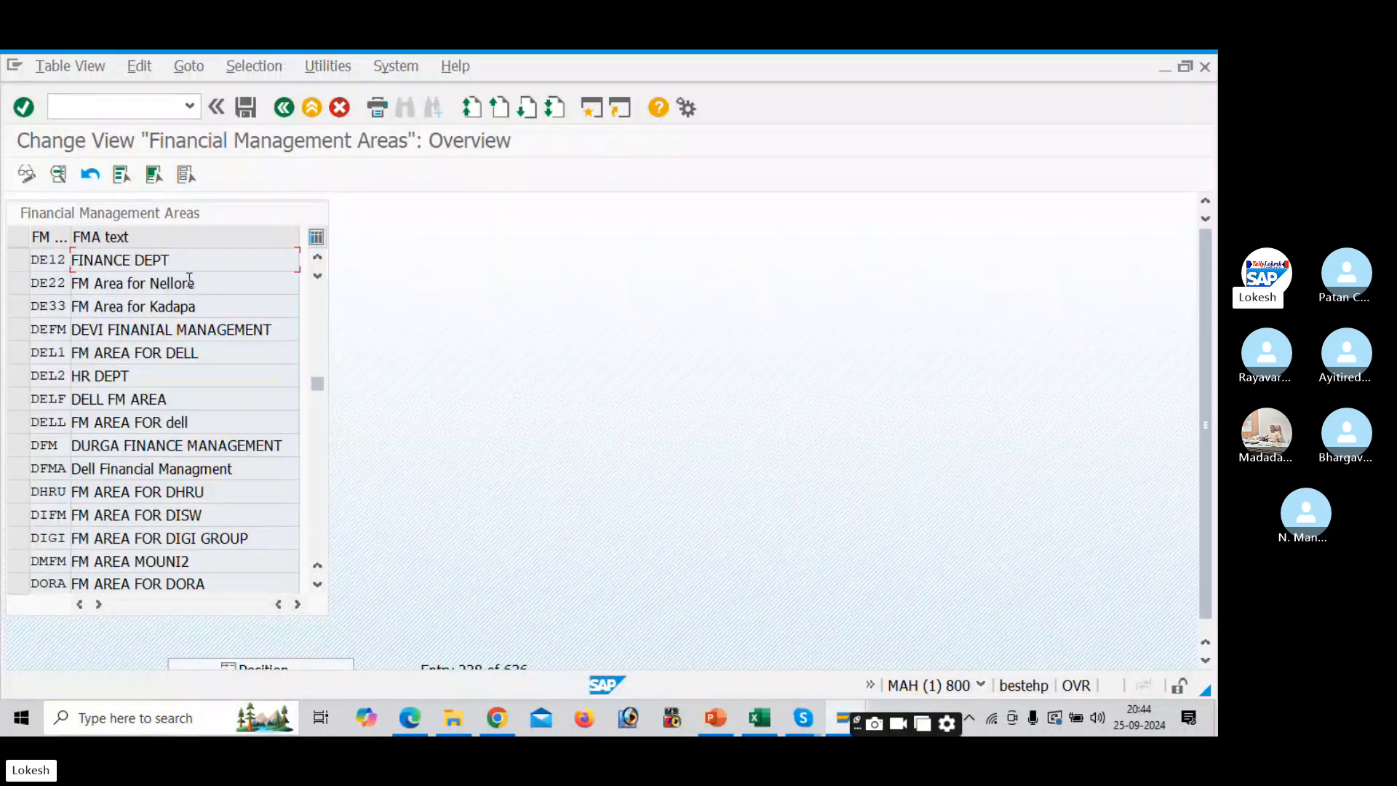
# - Move the checklist to the next code, OF18, ready for a new transaction
pyautogui.click(143, 109)
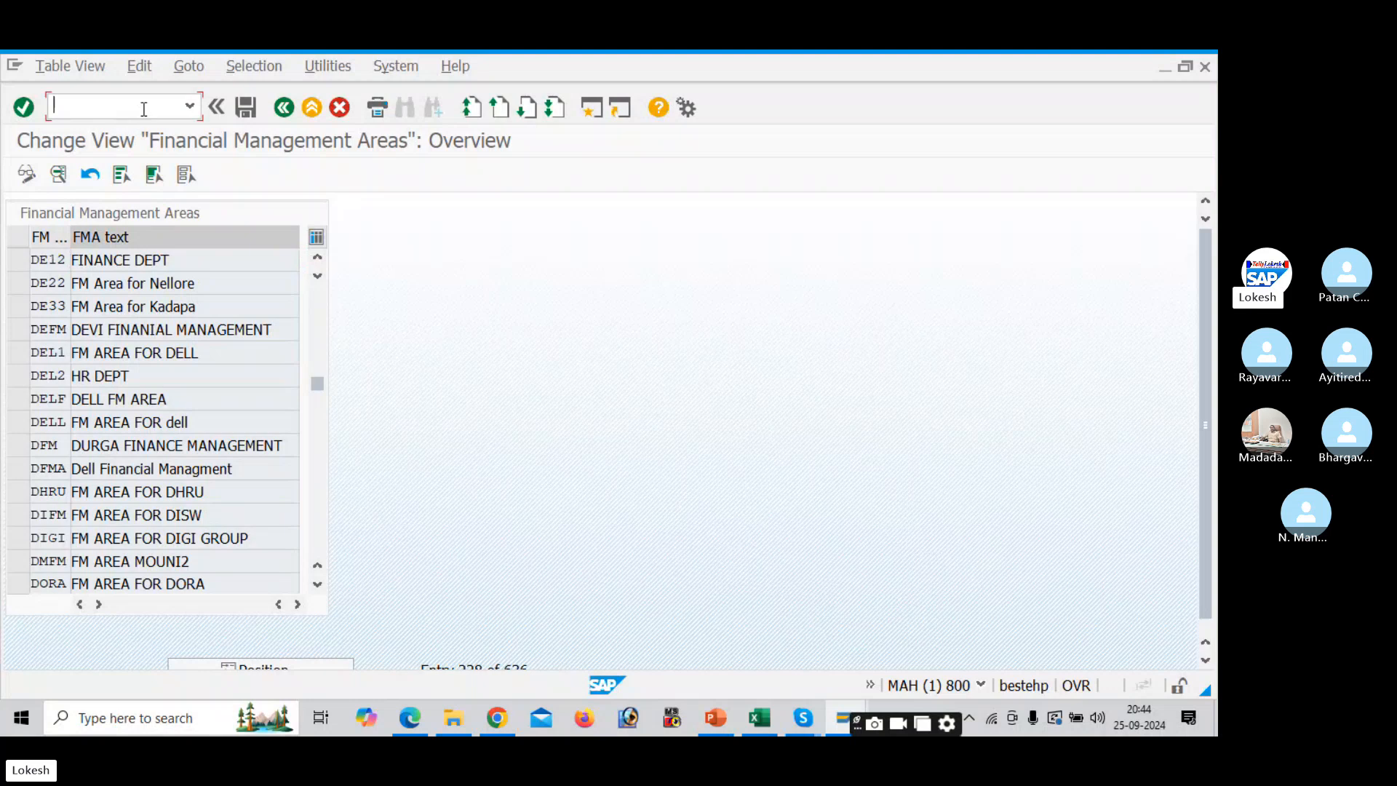
pyautogui.write('/N')
pyautogui.hotkey('alt', 'Tab')
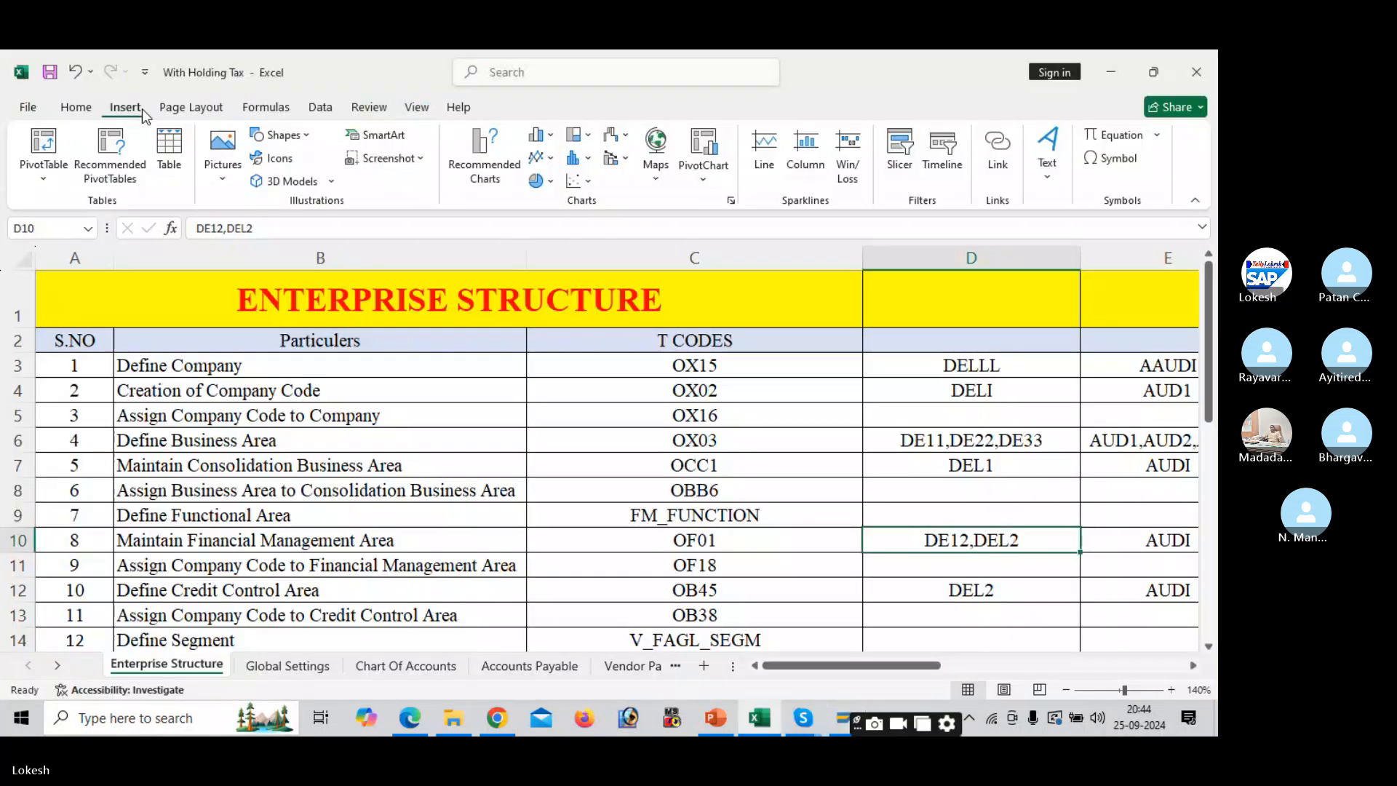
pyautogui.press('Down')
pyautogui.press('Left')
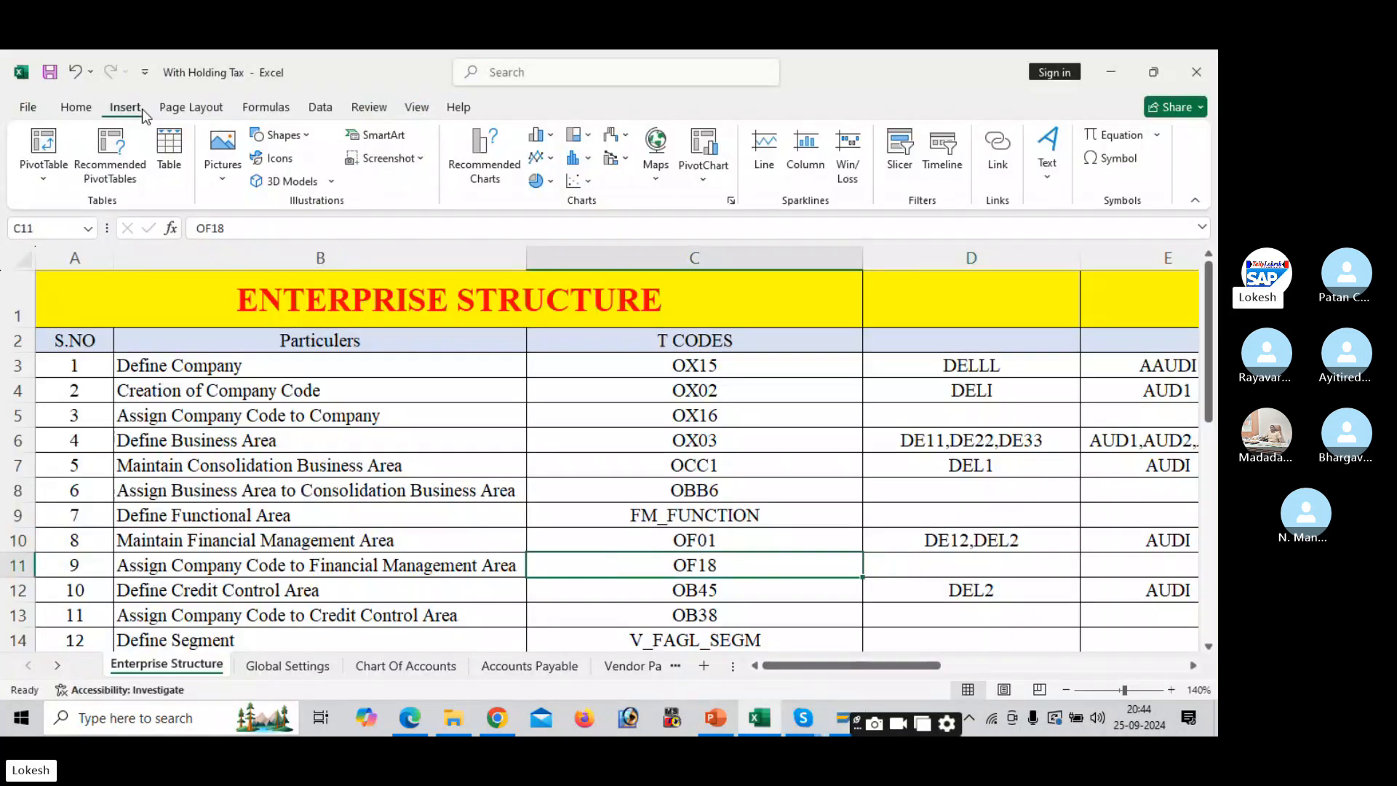
pyautogui.hotkey('alt', 'Tab')
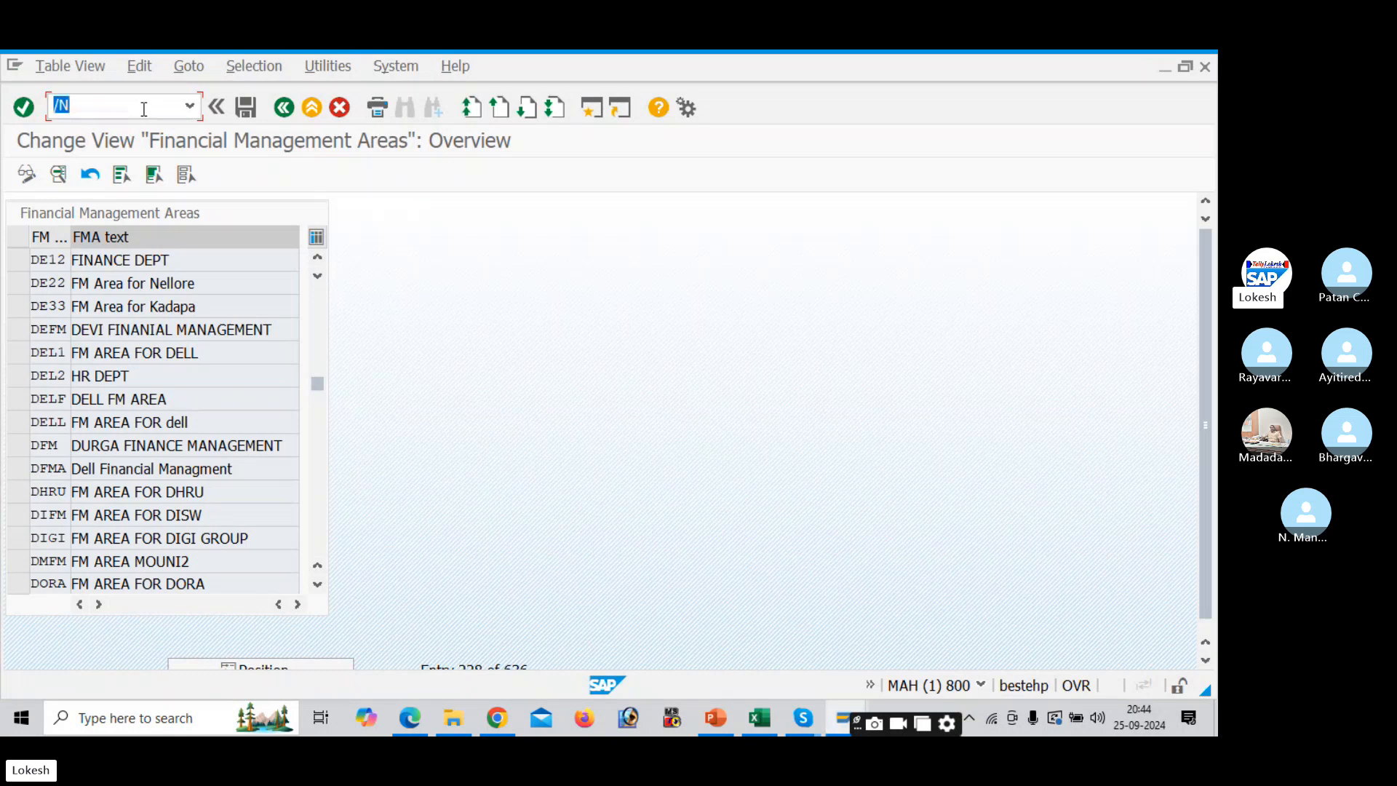
# - Run OF18 and jump the FM area assignments to company code DELI (DE12 FINANCE DEPT)
pyautogui.write('OF18')
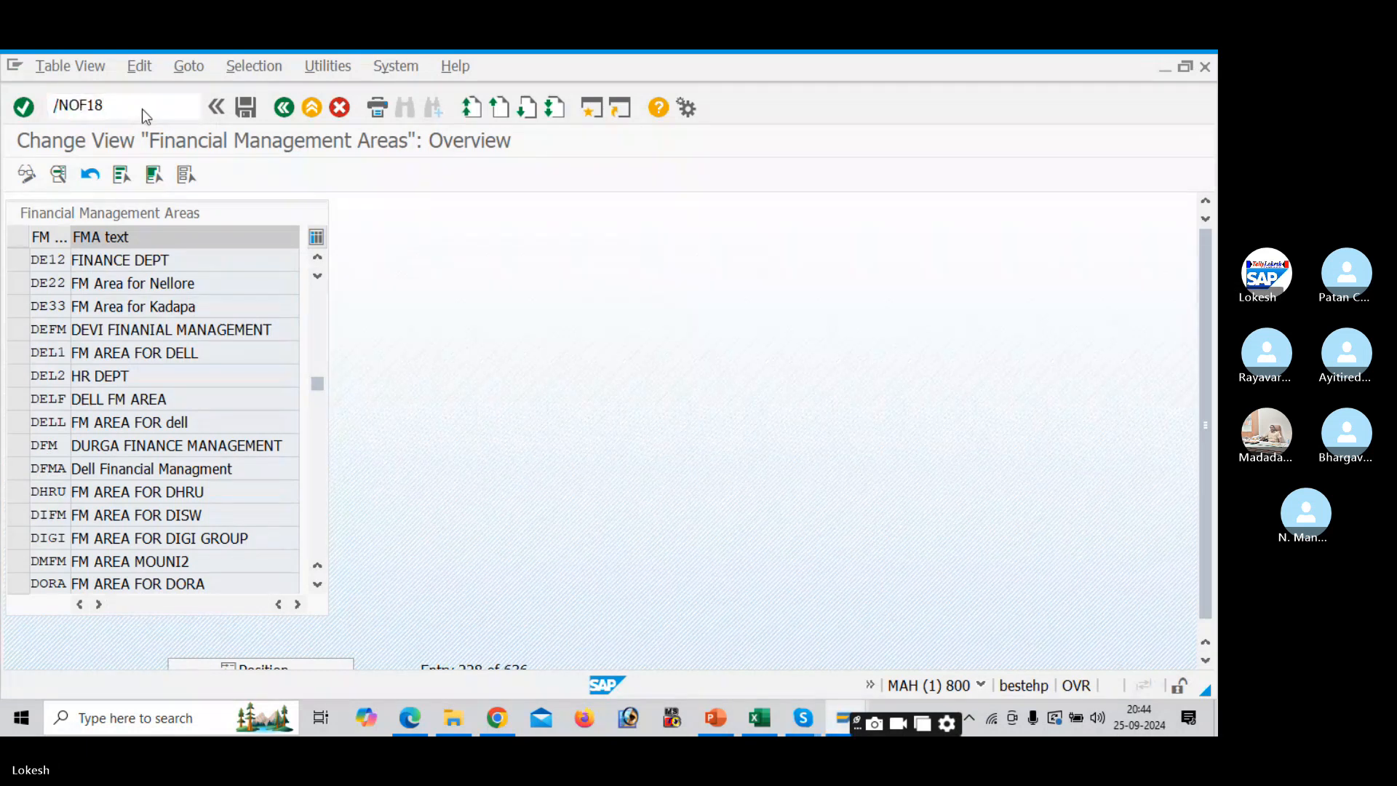
pyautogui.press('Return')
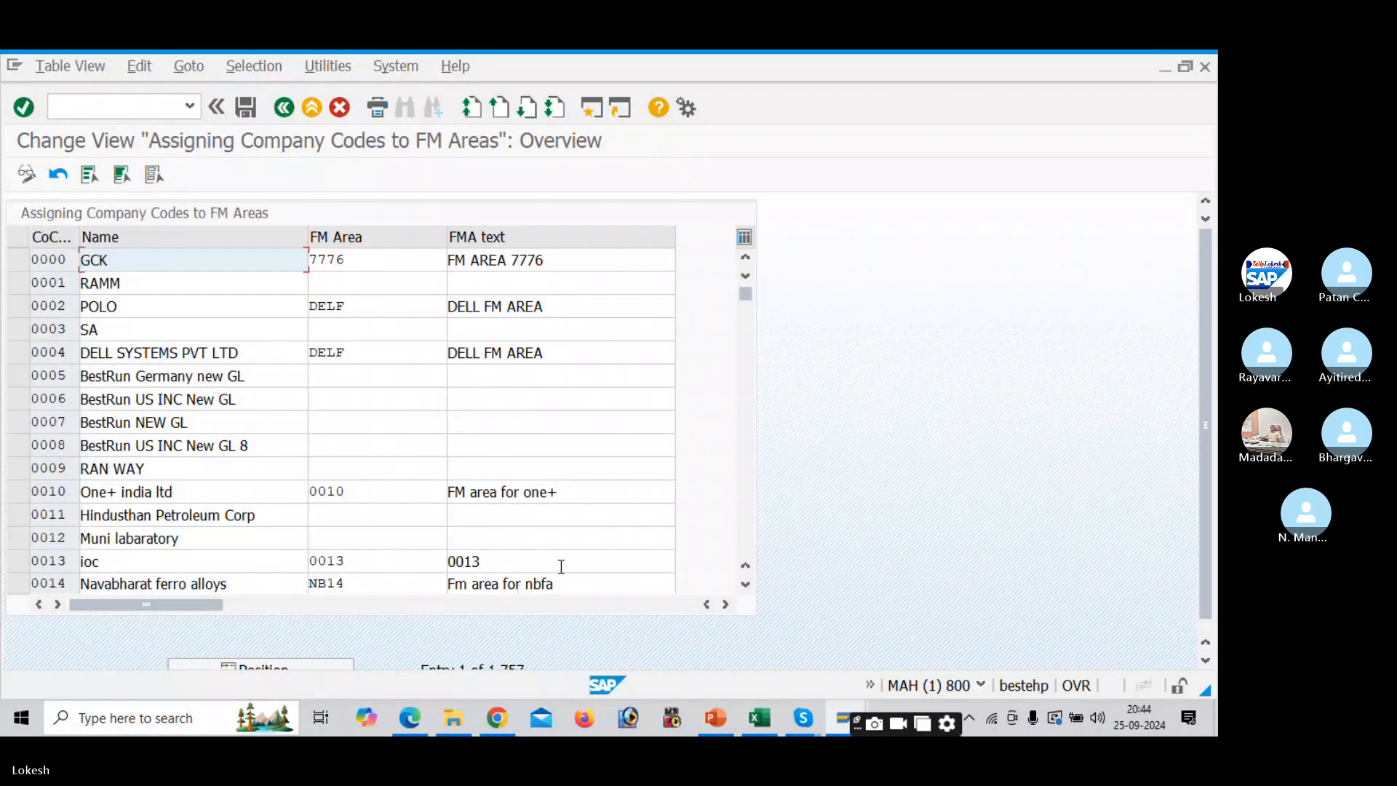
pyautogui.scroll(-1, 1205, 373)
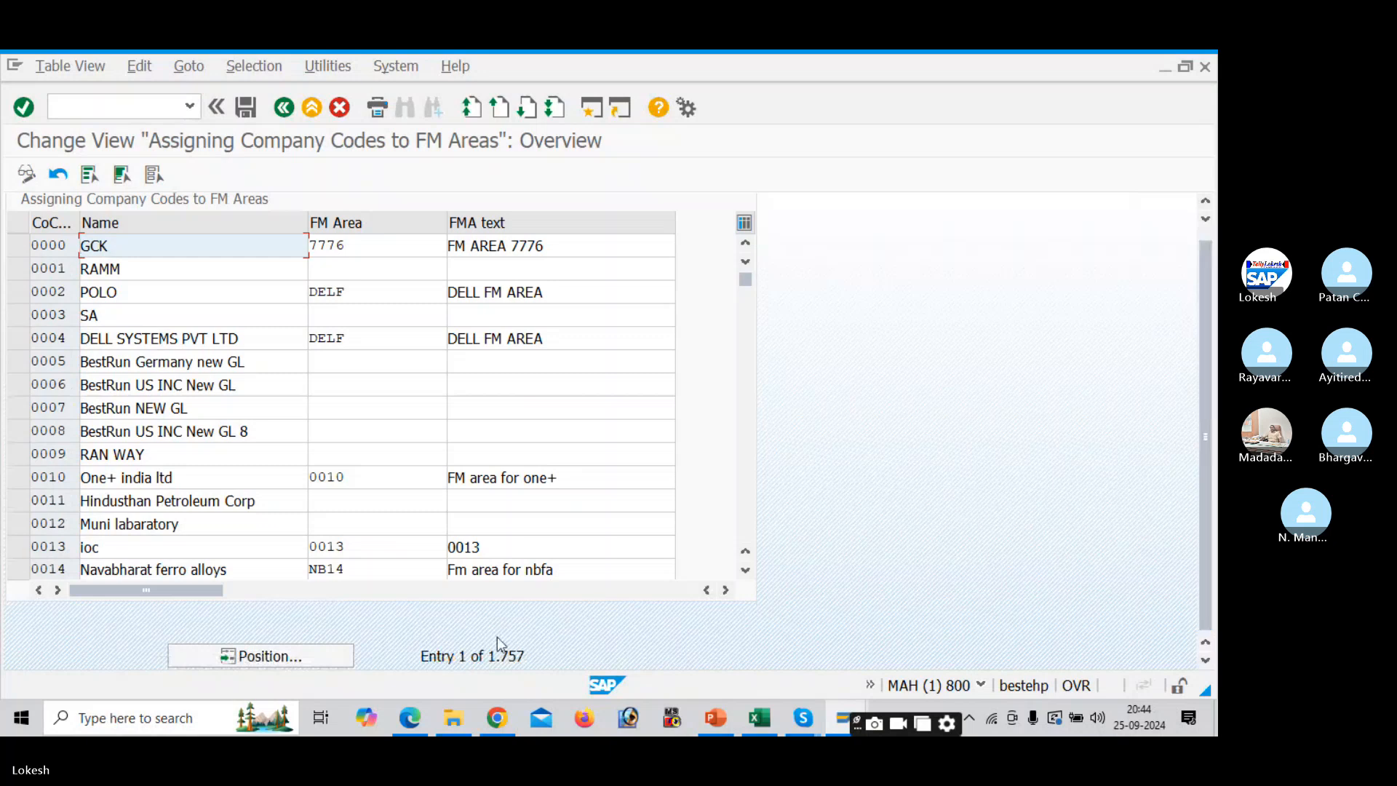
pyautogui.click(336, 655)
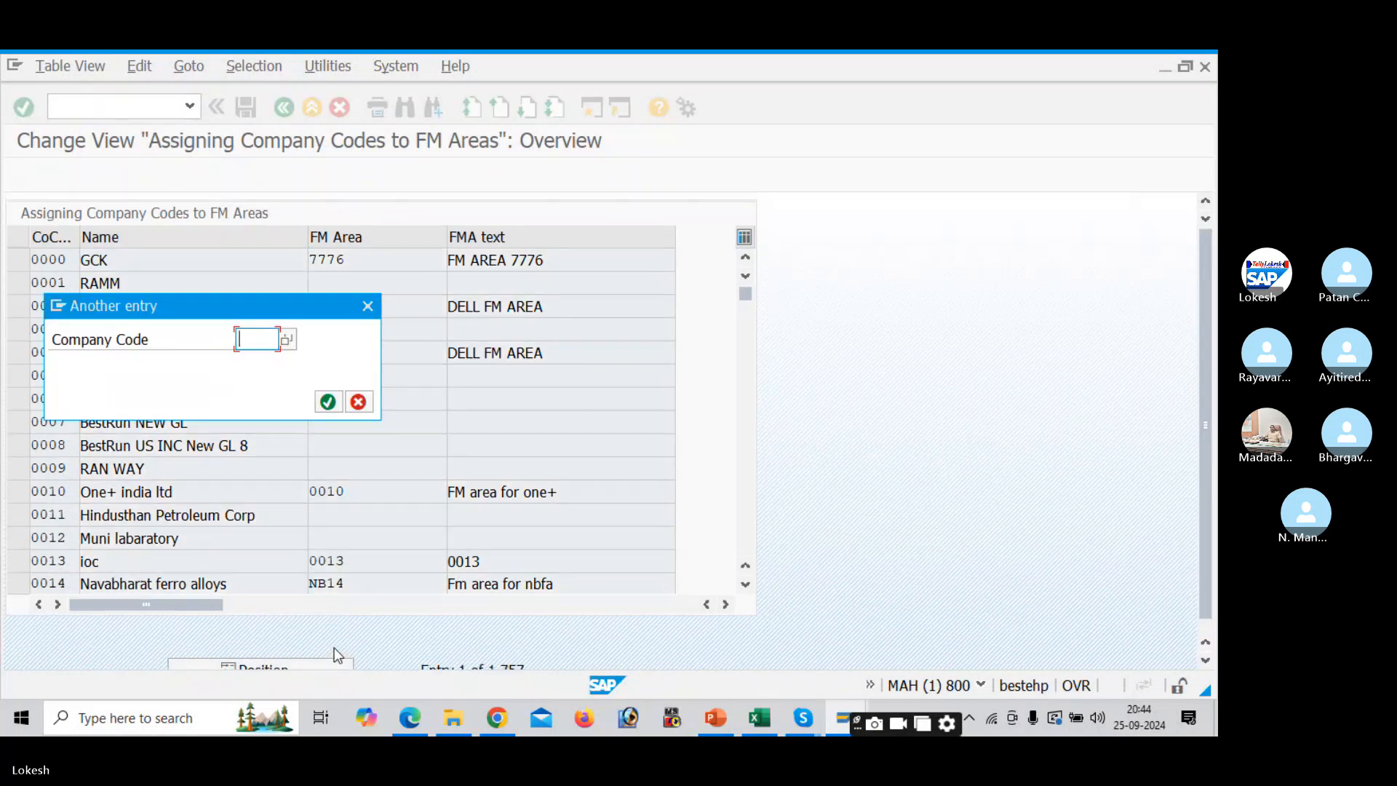
pyautogui.write('DELI')
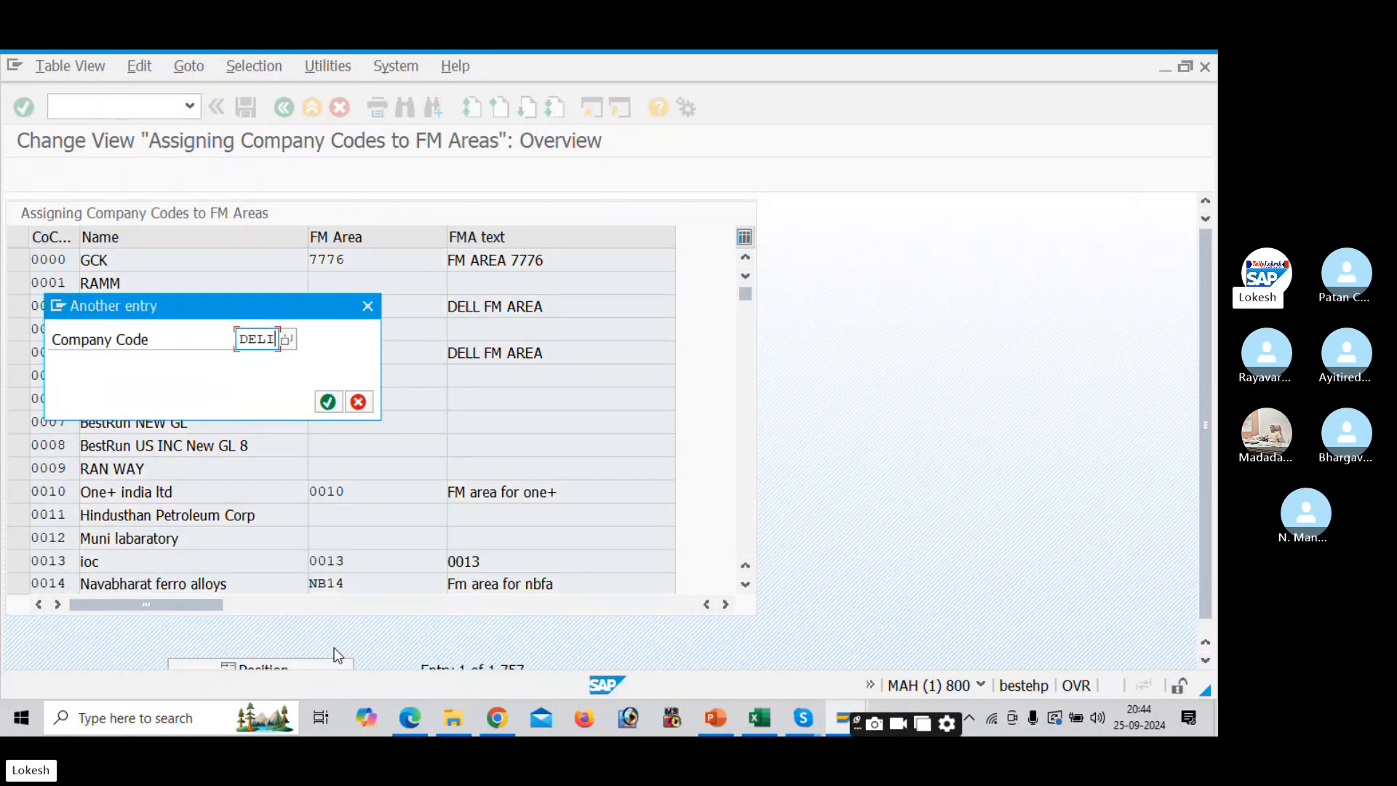
pyautogui.press('Return')
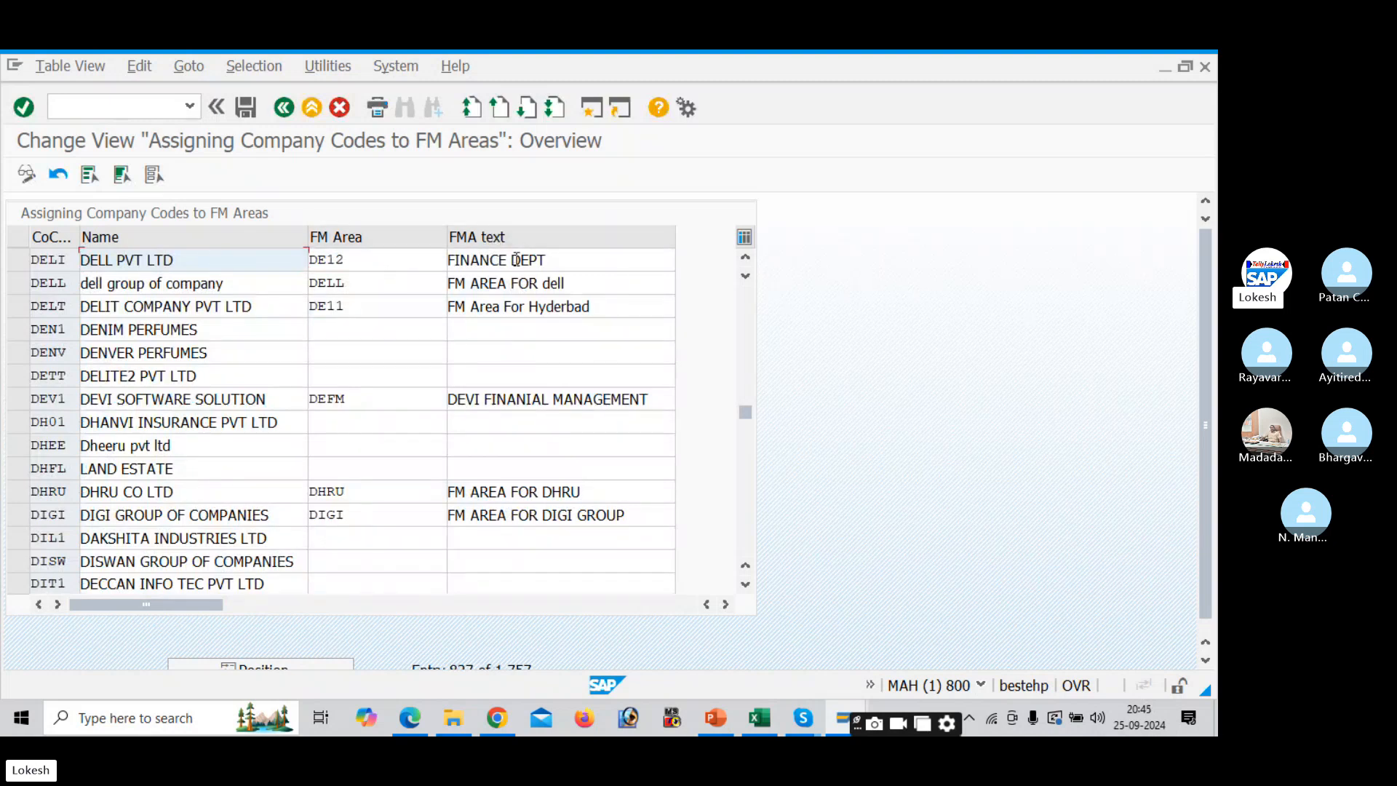
# - Select the next T-code in the Excel checklist and return to SAP
pyautogui.hotkey('alt', 'Tab')
pyautogui.click(746, 595)
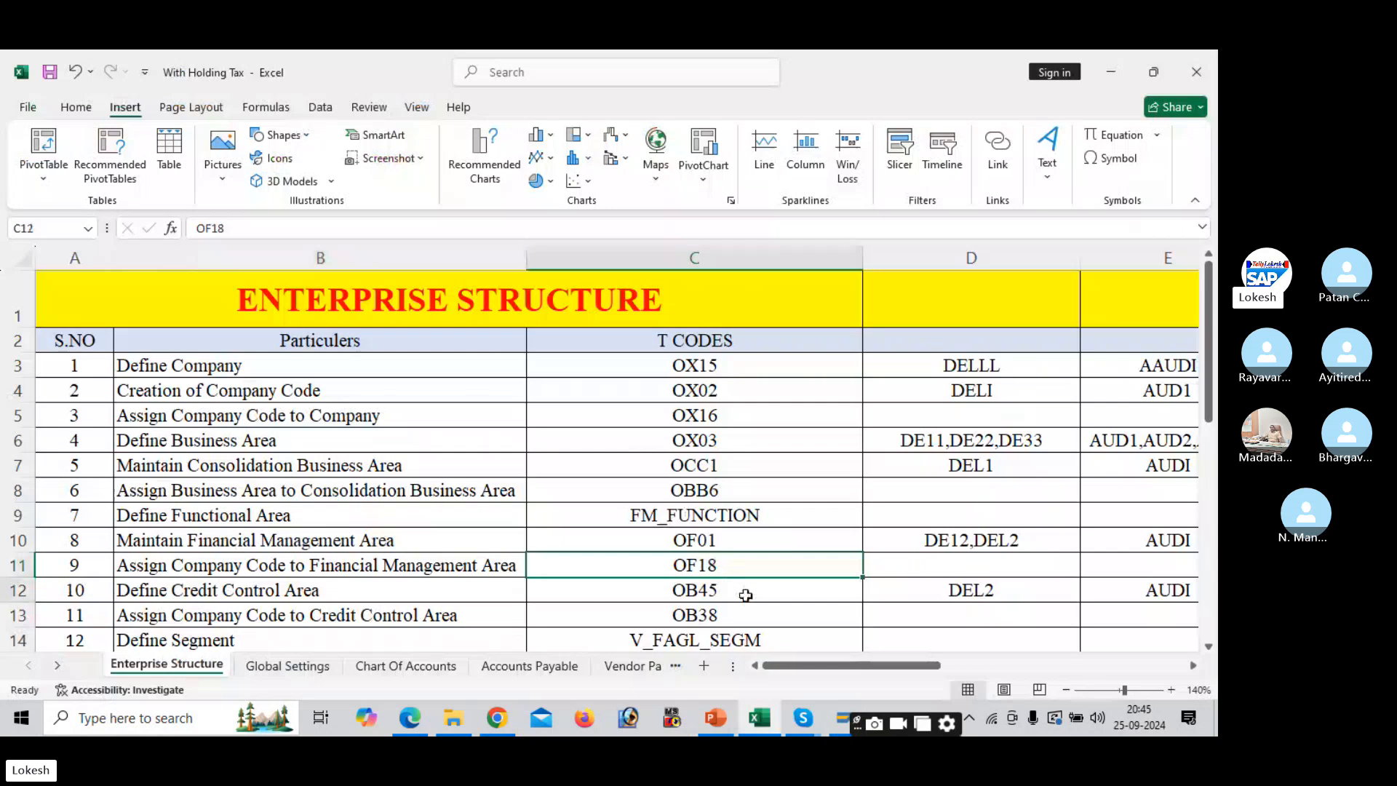
pyautogui.hotkey('alt', 'Tab')
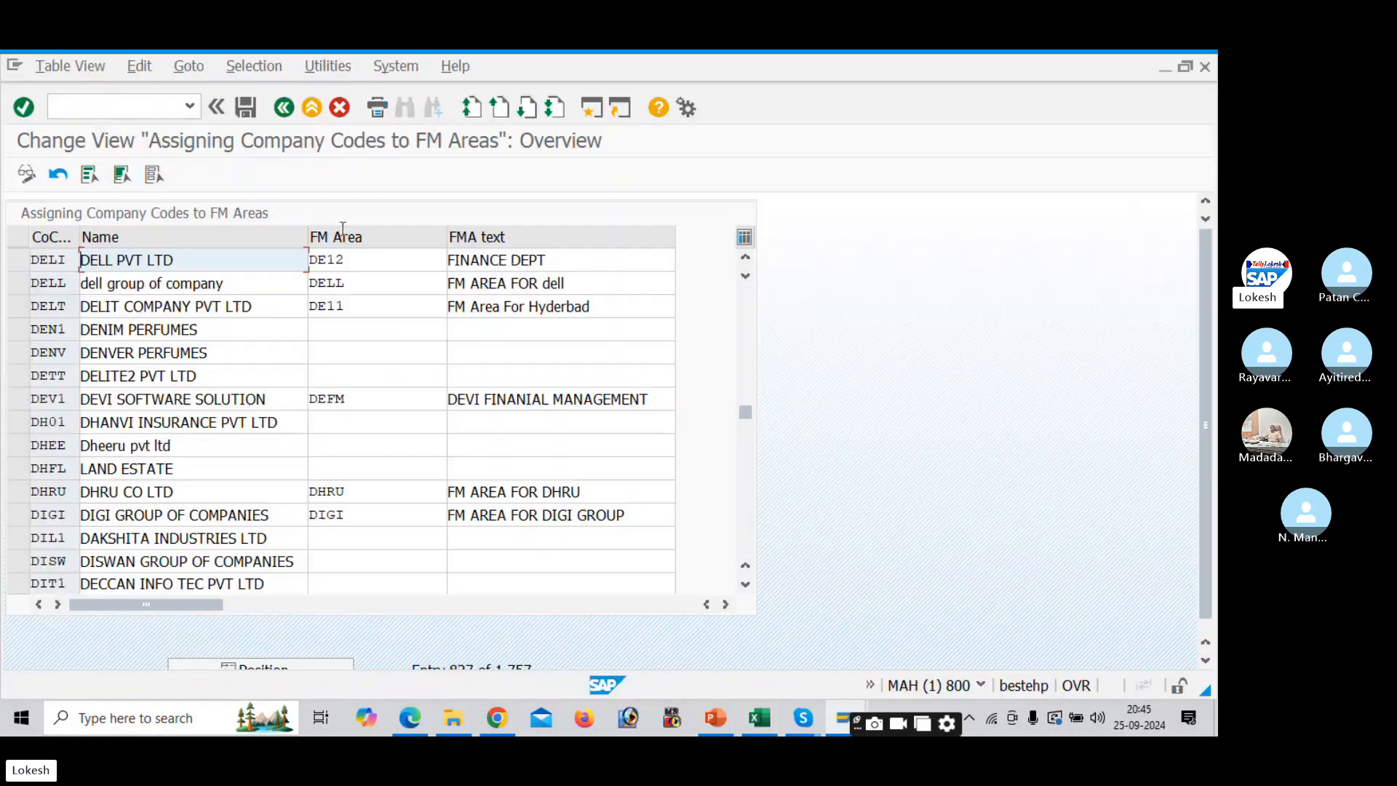
pyautogui.click(137, 106)
# - Run /NOB45 and jump the credit control areas list to DEL2
pyautogui.write('/NOB')
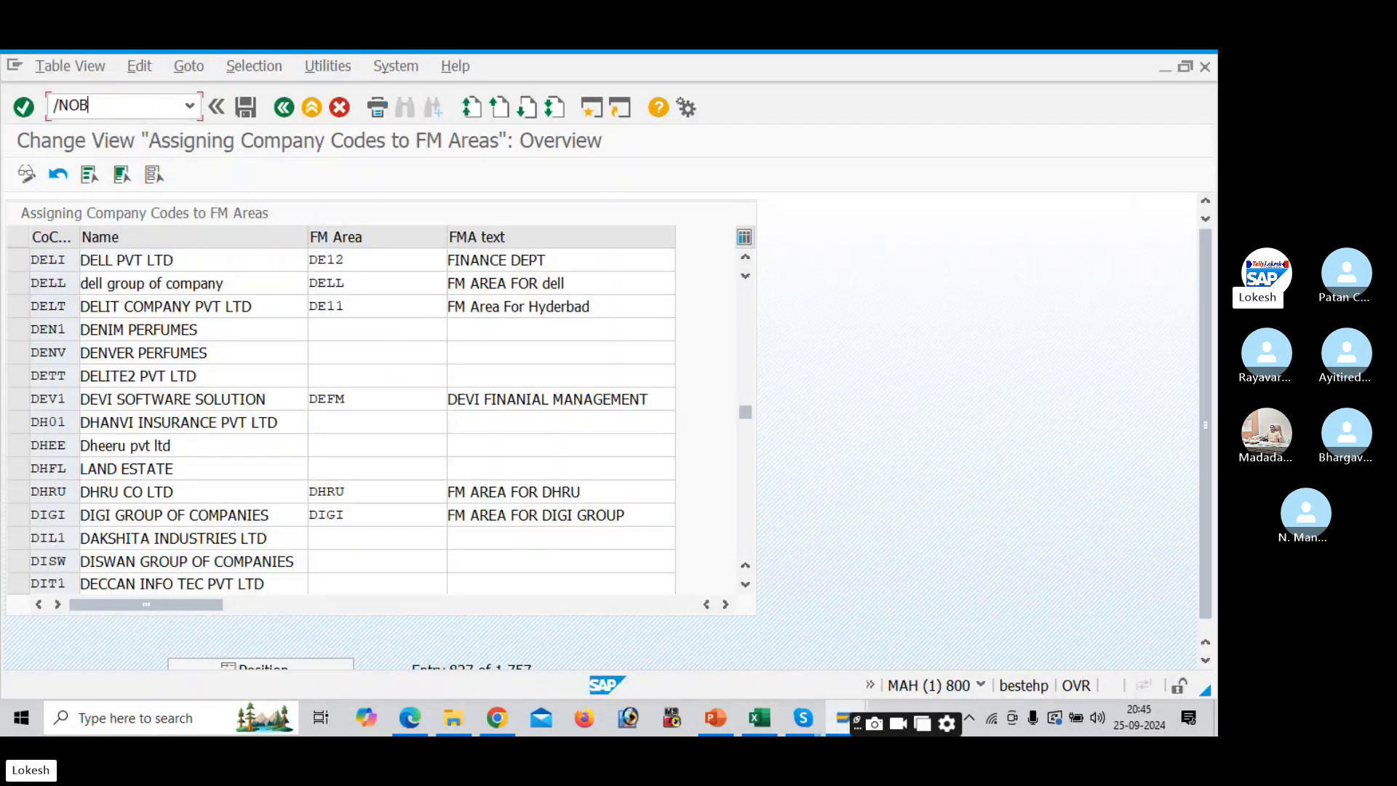
pyautogui.write('45')
pyautogui.press('Return')
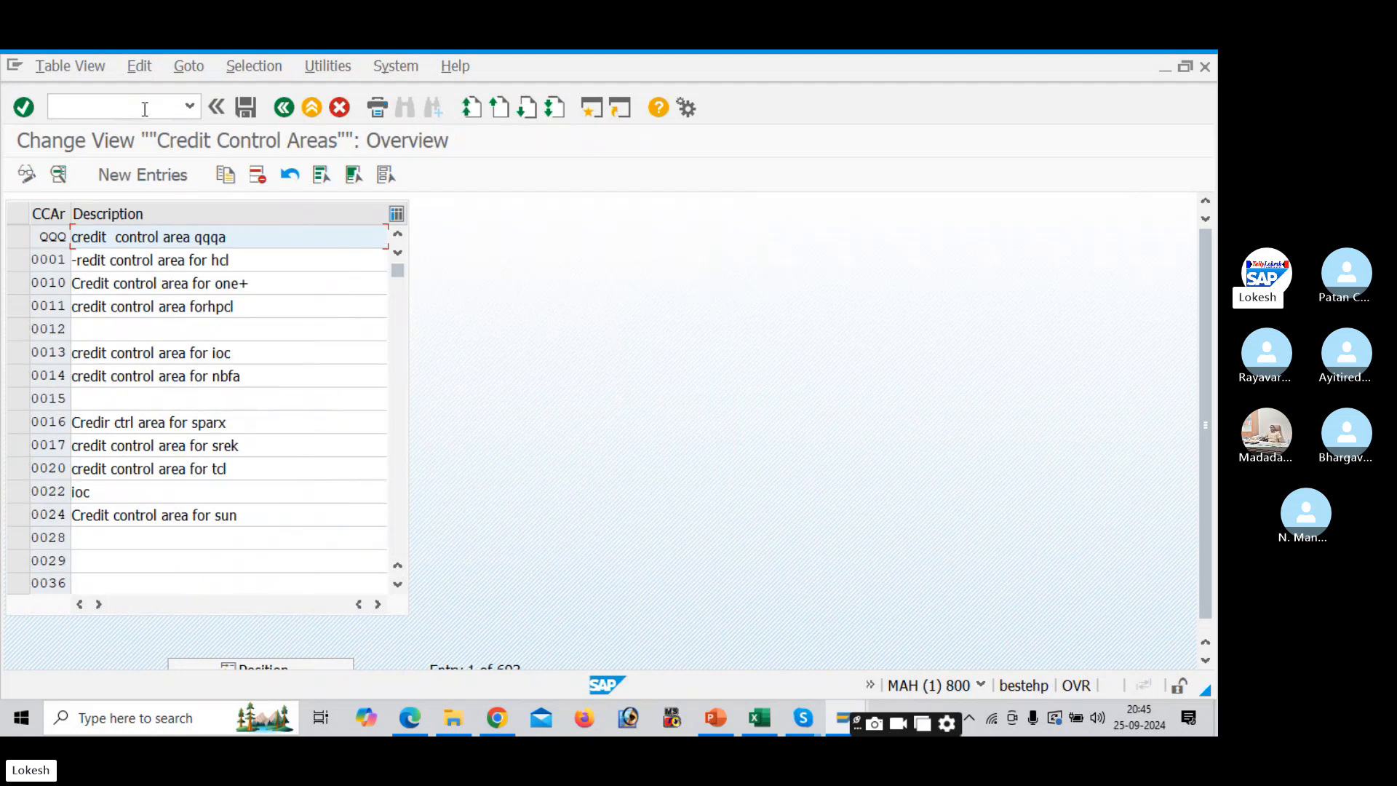
pyautogui.scroll(-1, 1197, 495)
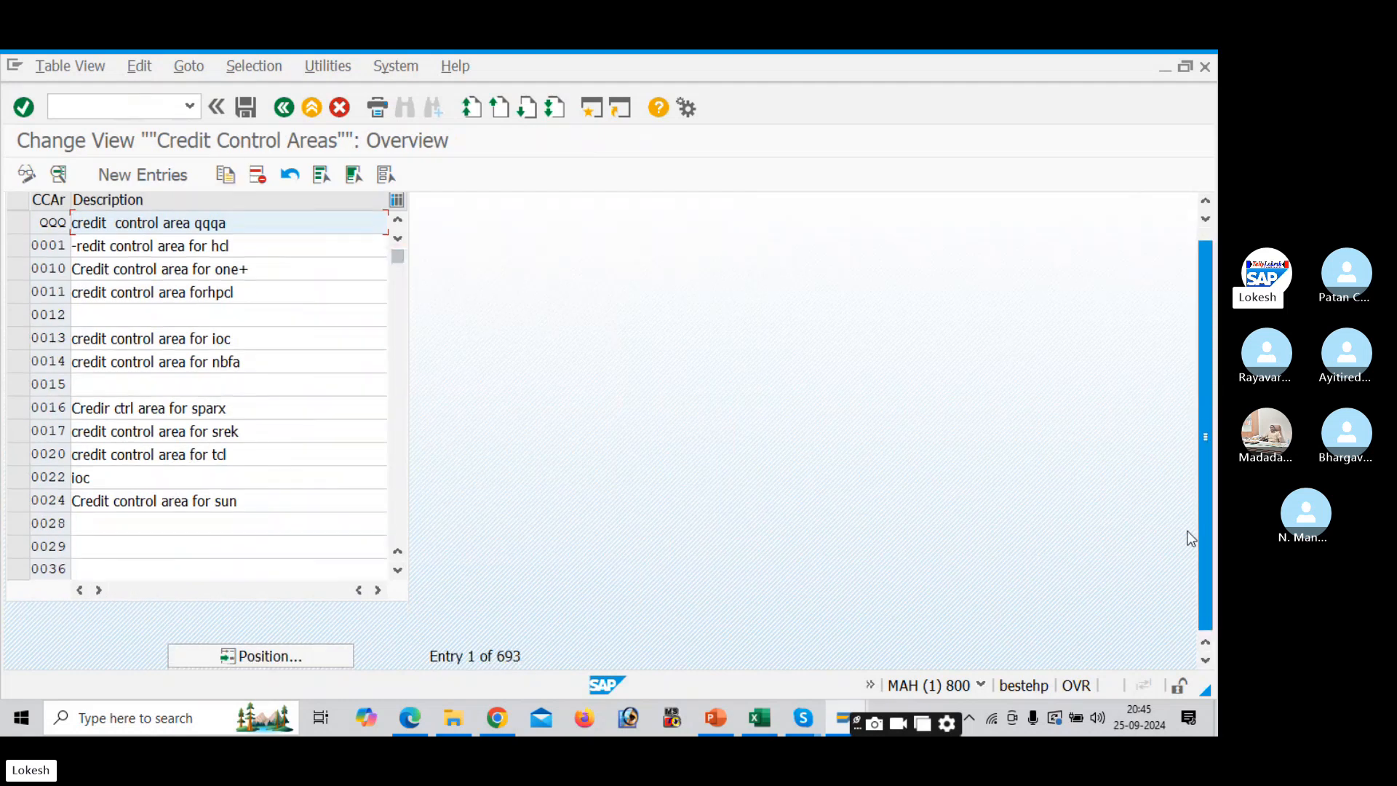
pyautogui.click(282, 657)
pyautogui.write('D')
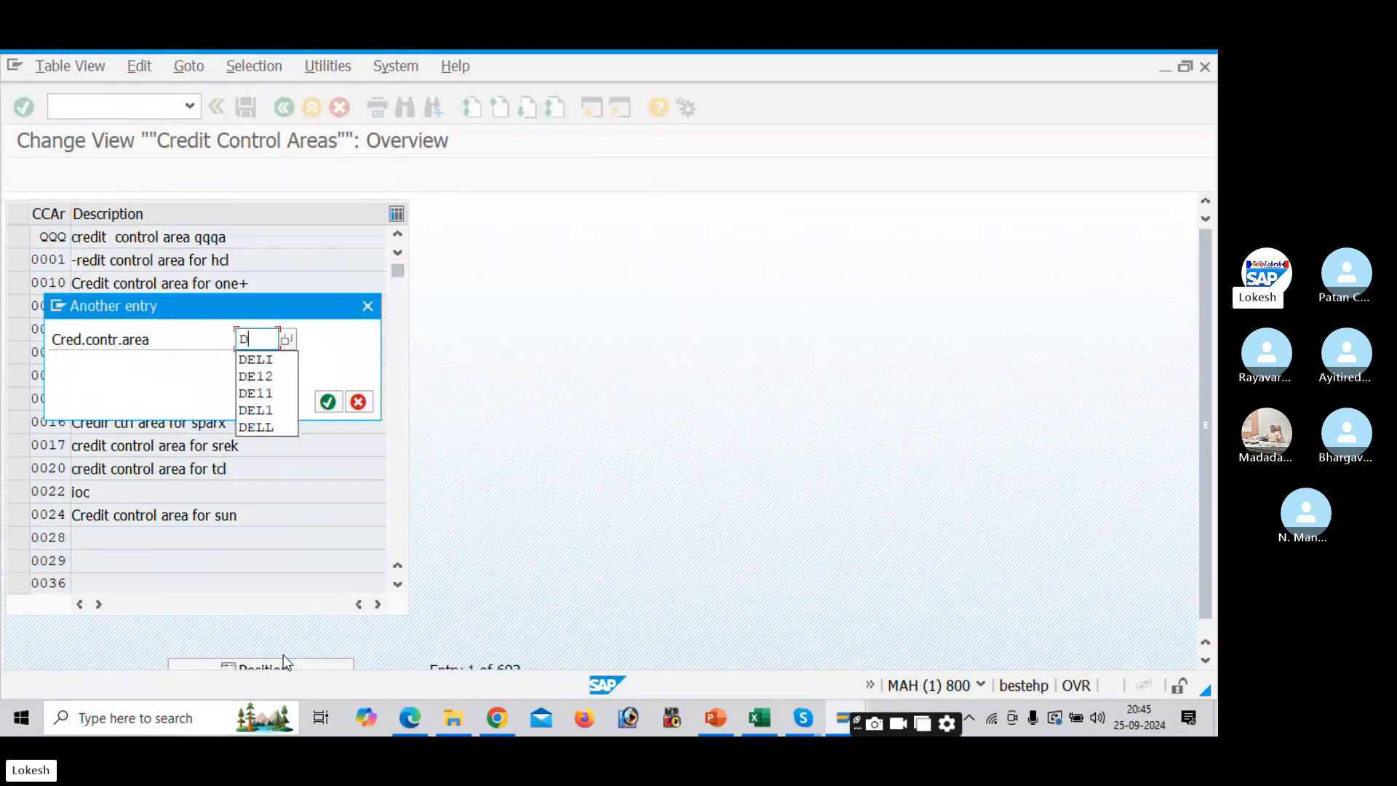
pyautogui.write('E')
pyautogui.hotkey('alt', 'Tab')
pyautogui.hotkey('alt', 'Tab')
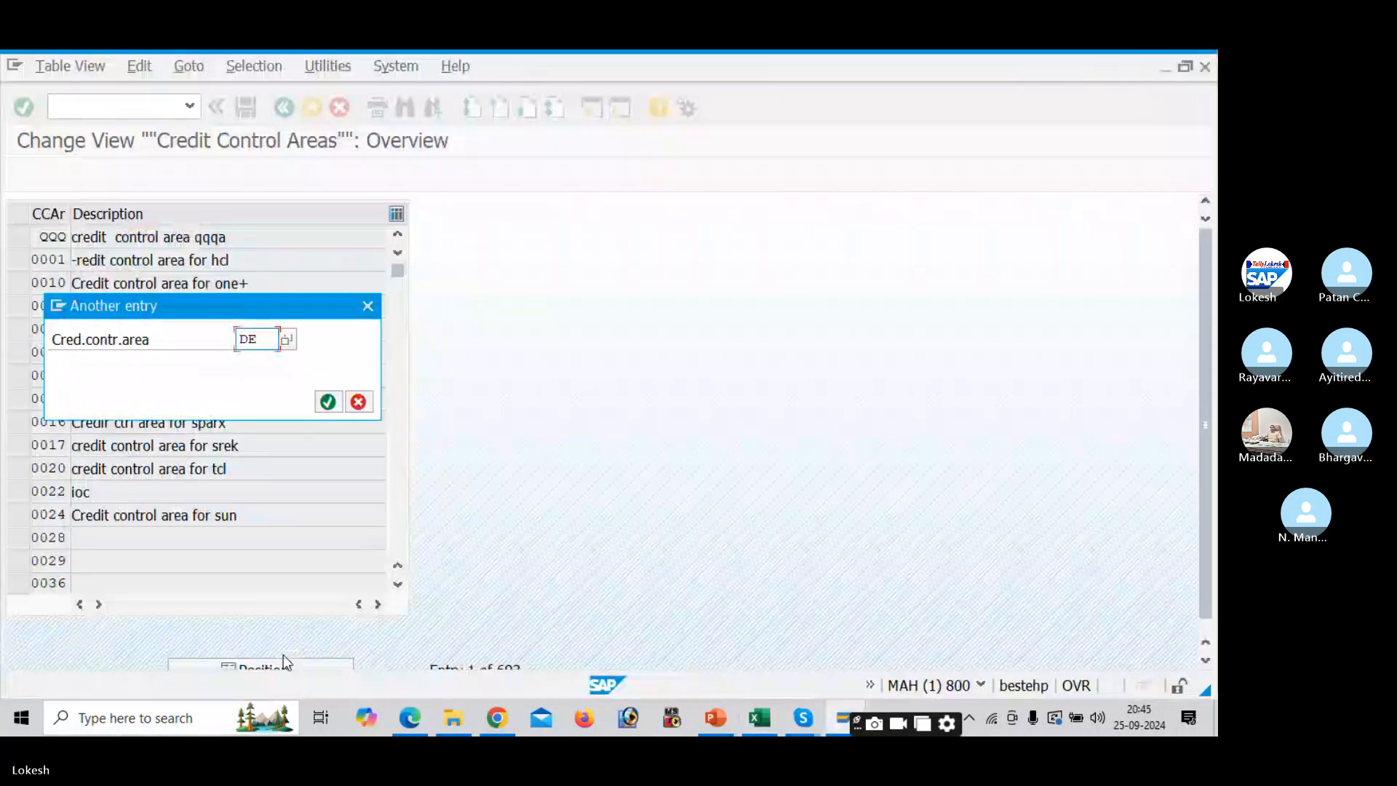
pyautogui.write('L')
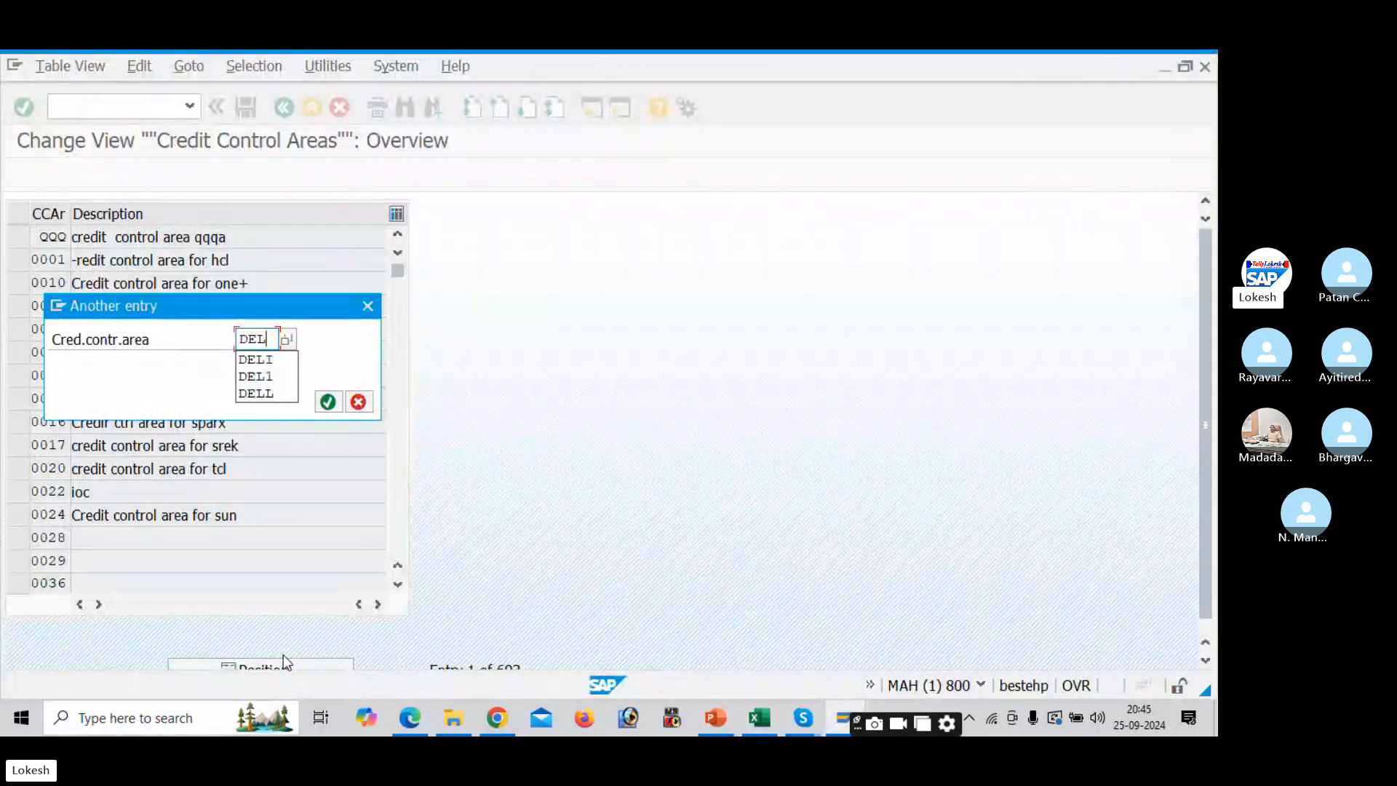
pyautogui.write('2')
pyautogui.press('Return')
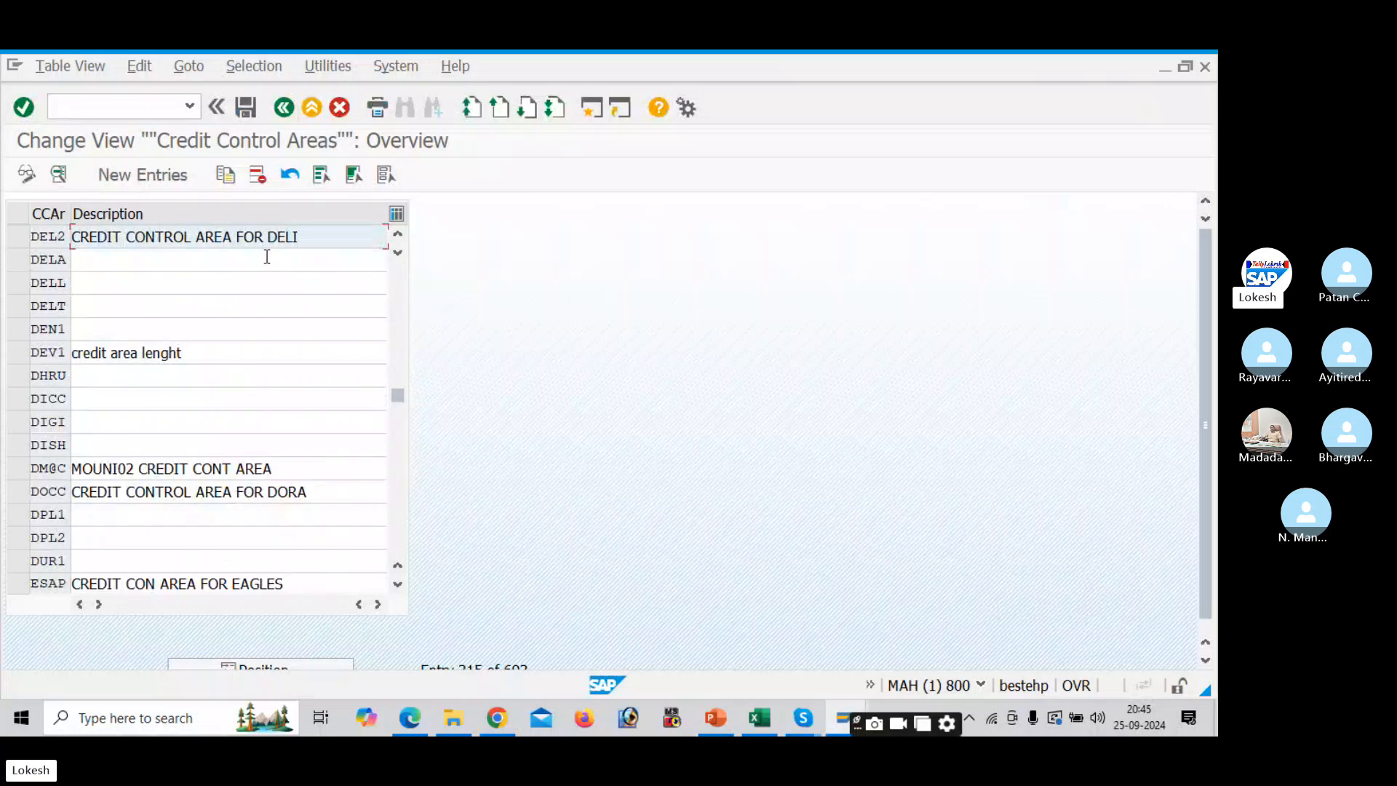
# - Compare against the Excel checklist and return to SAP
pyautogui.hotkey('alt', 'Tab')
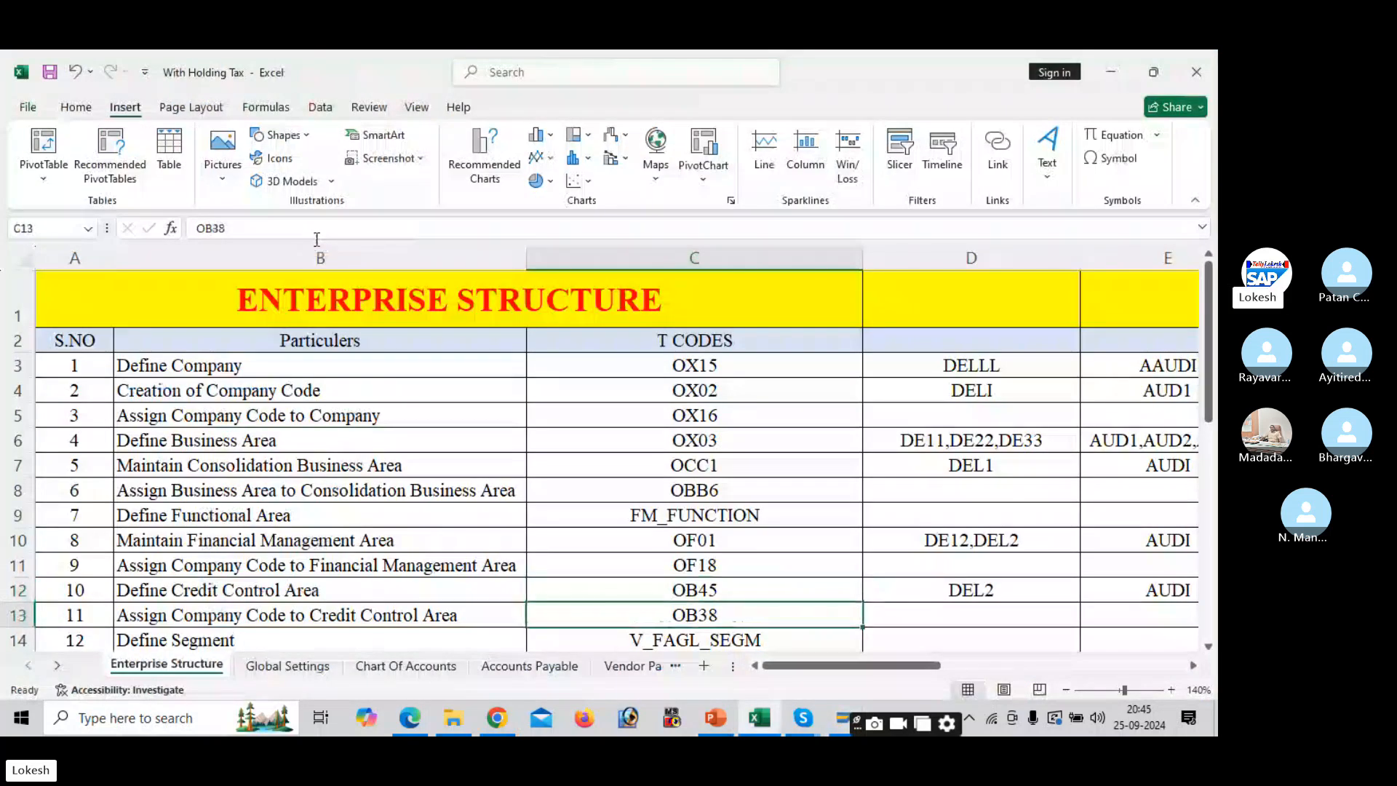
pyautogui.hotkey('alt', 'Tab')
pyautogui.click(123, 111)
# - Run /NOB38 and jump the credit control area assignments to company code DELI
pyautogui.write('/')
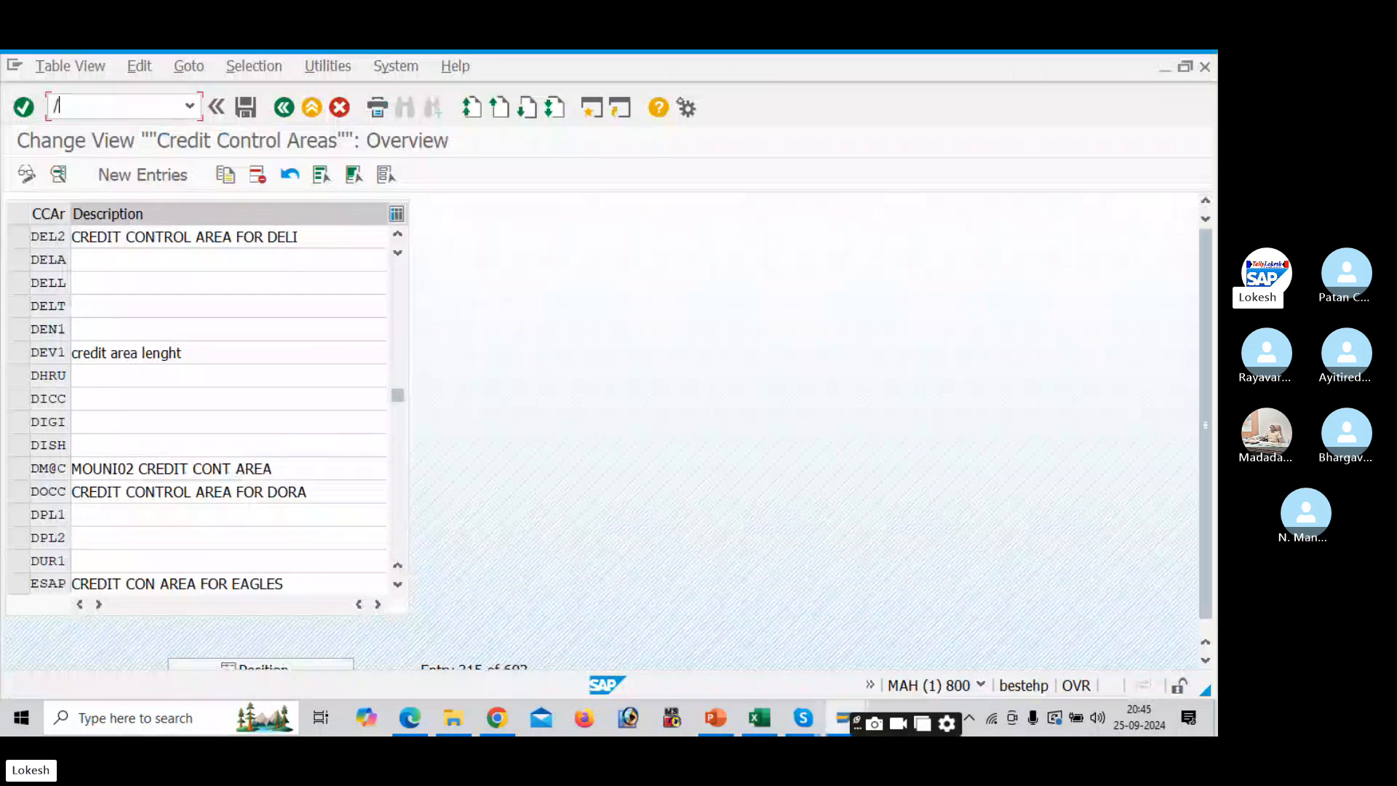
pyautogui.write('NOB38')
pyautogui.press('Return')
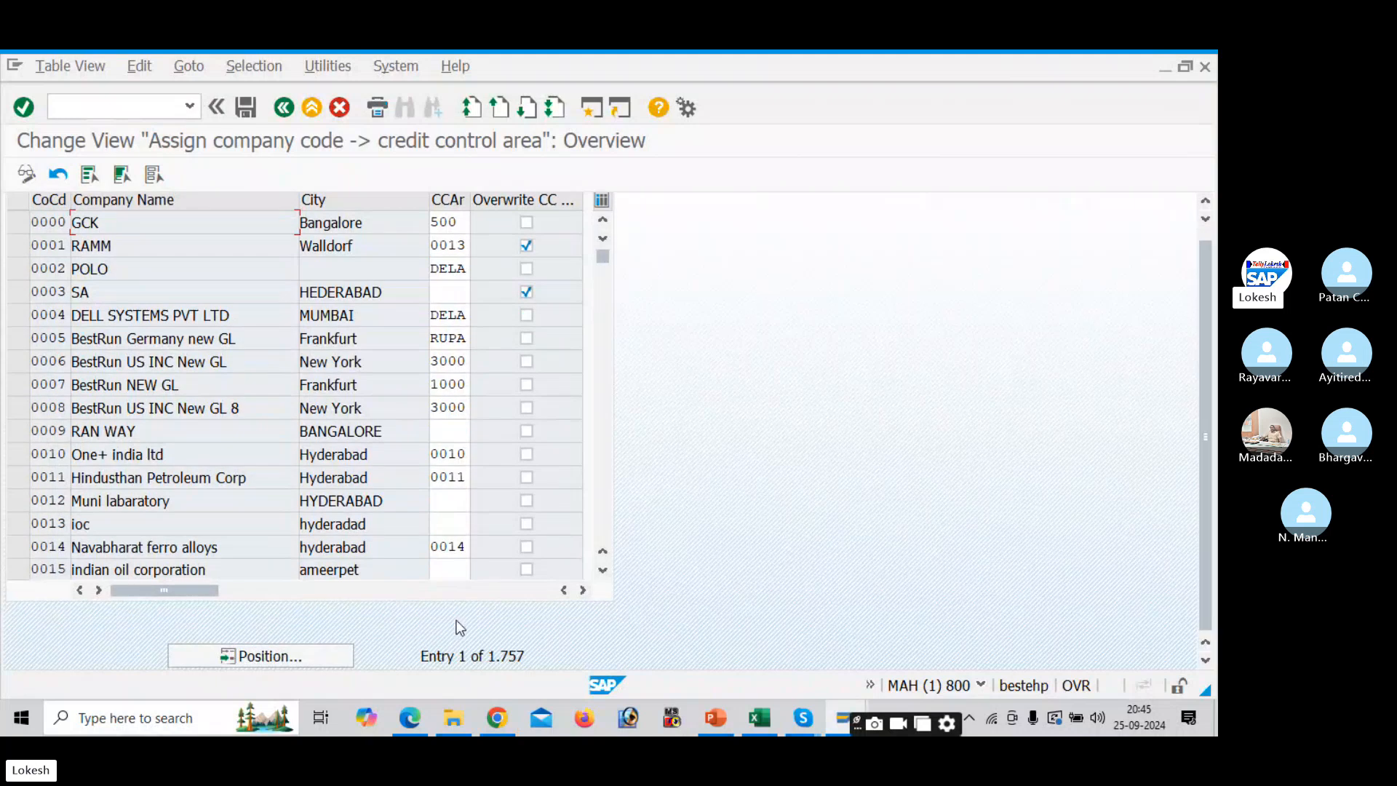
pyautogui.click(300, 656)
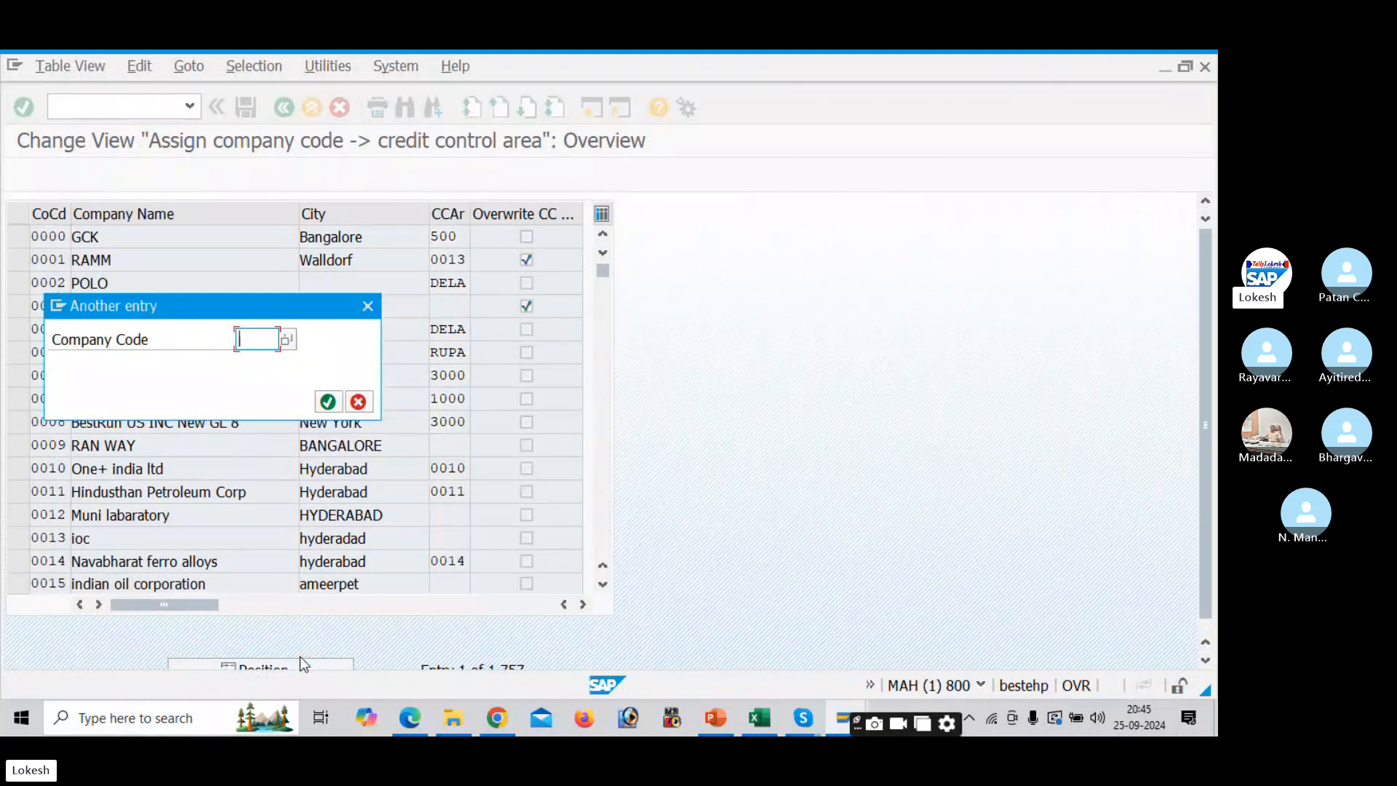
pyautogui.write('DELI')
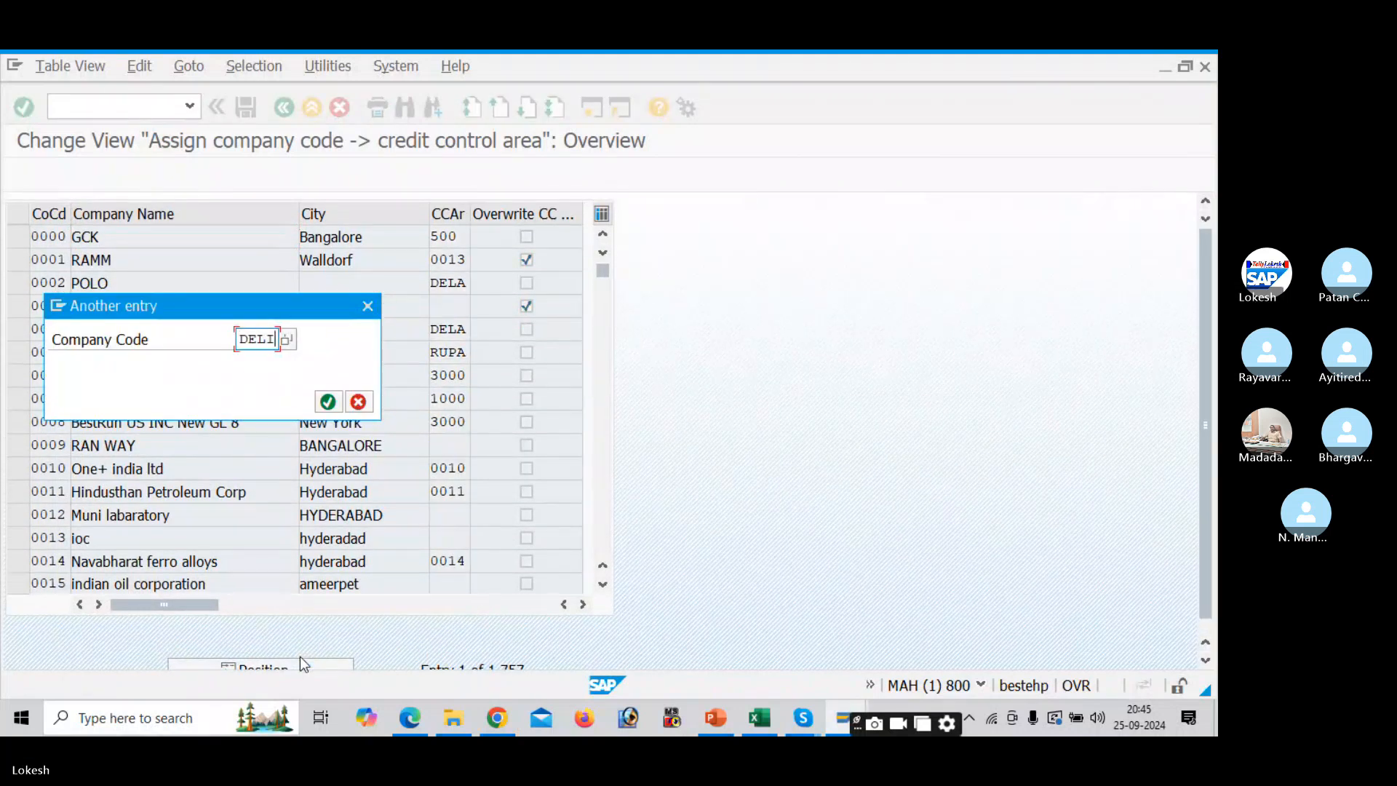
pyautogui.press('Return')
# - Return to the Easy Access menu with /n and switch to another window
pyautogui.press('Return')
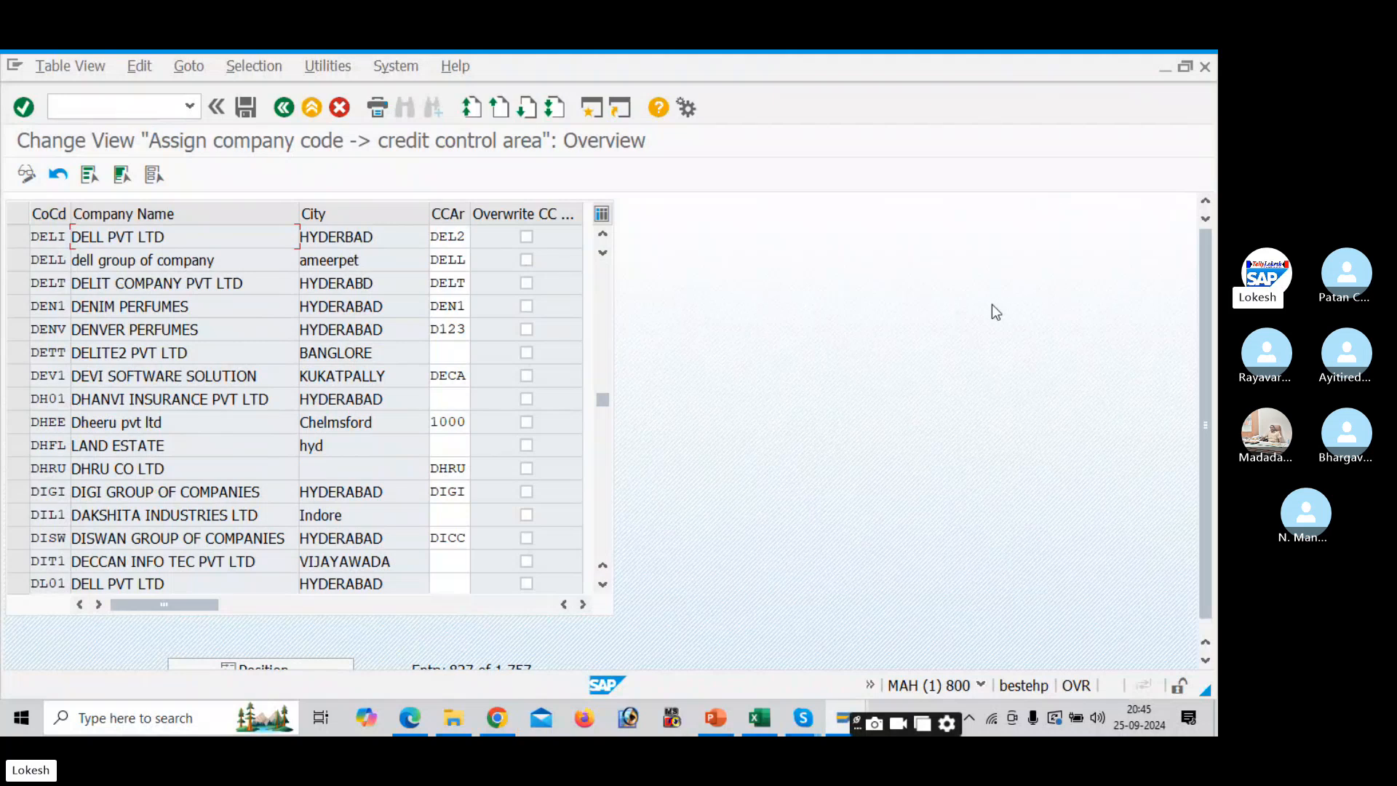
pyautogui.click(131, 106)
pyautogui.write('/n')
pyautogui.press('Return')
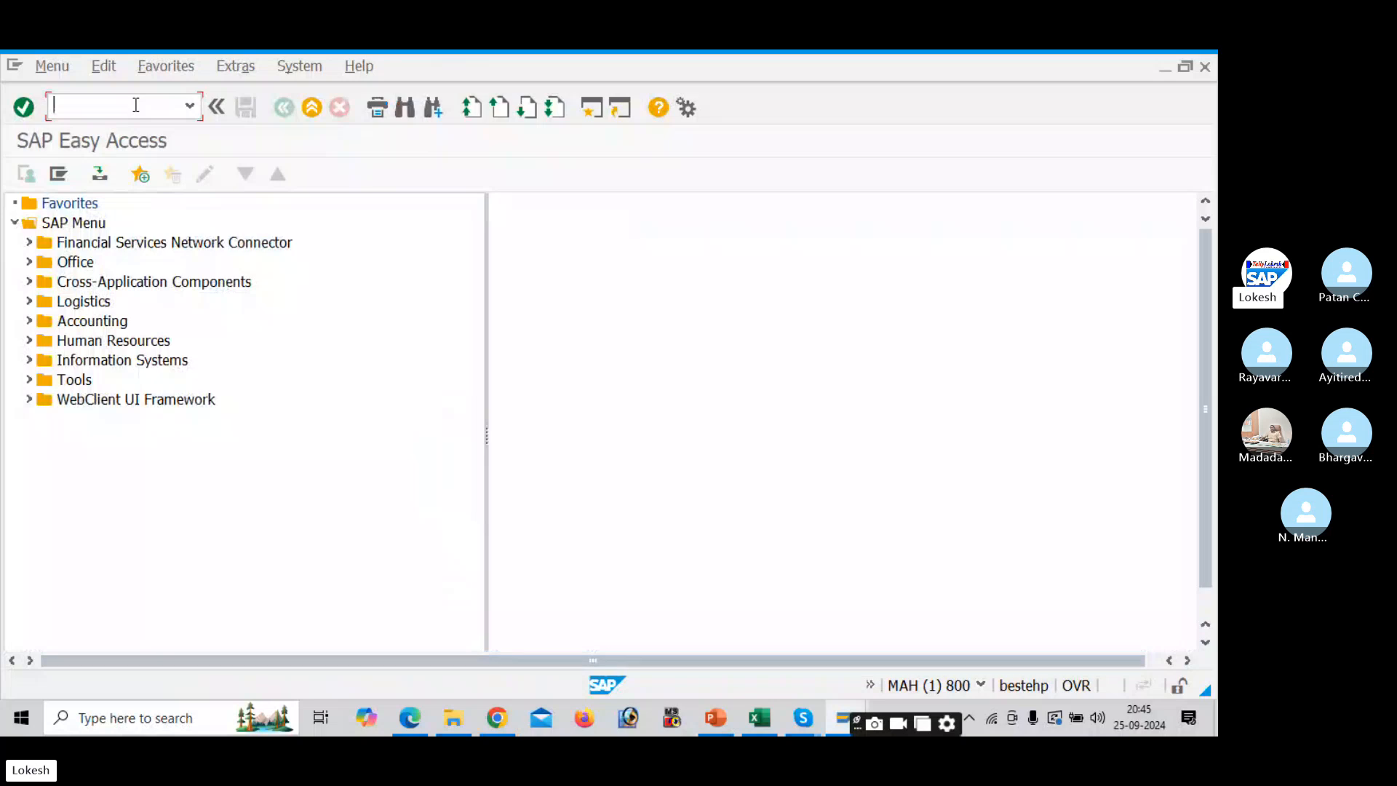
pyautogui.hotkey('alt', 'Tab')
pyautogui.hotkey('alt', 'Tab')
pyautogui.hotkey('alt', 'Tab')
pyautogui.hotkey('alt', 'Tab')
pyautogui.hotkey('alt', 'Tab')
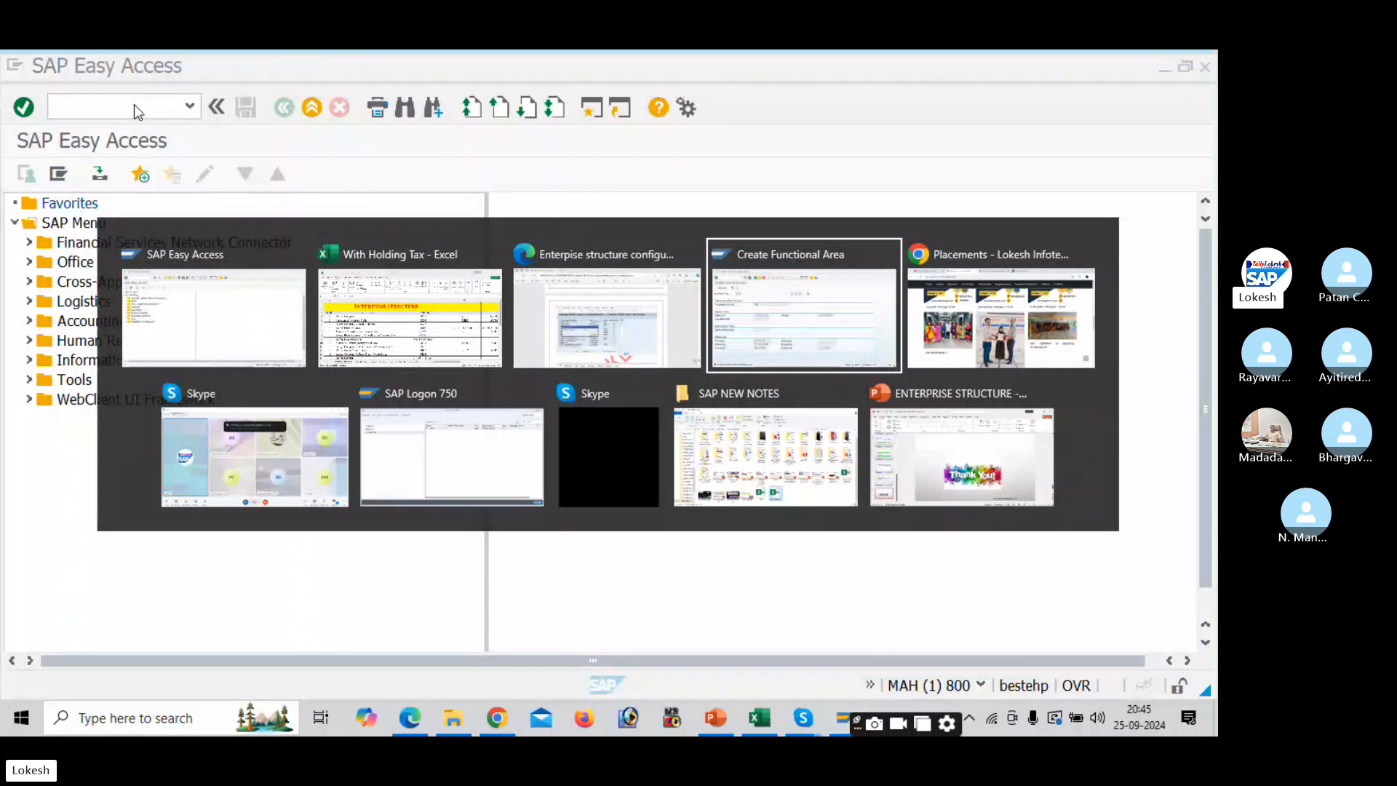